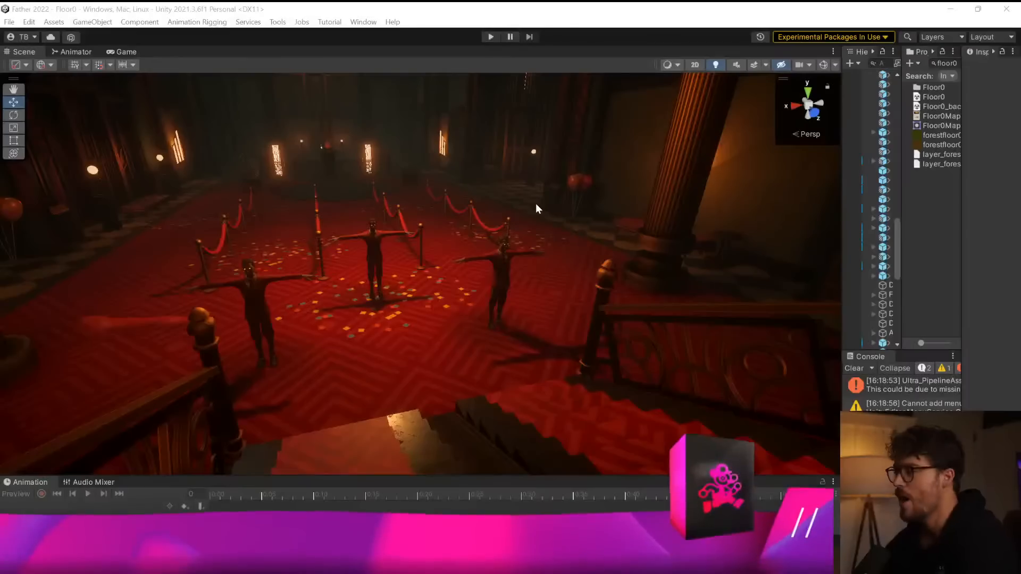
Run the Floor0 scene in play mode, walk around the hotel lobby and equip the revolver.
{"action": "left_click", "coordinate": [491, 37]}
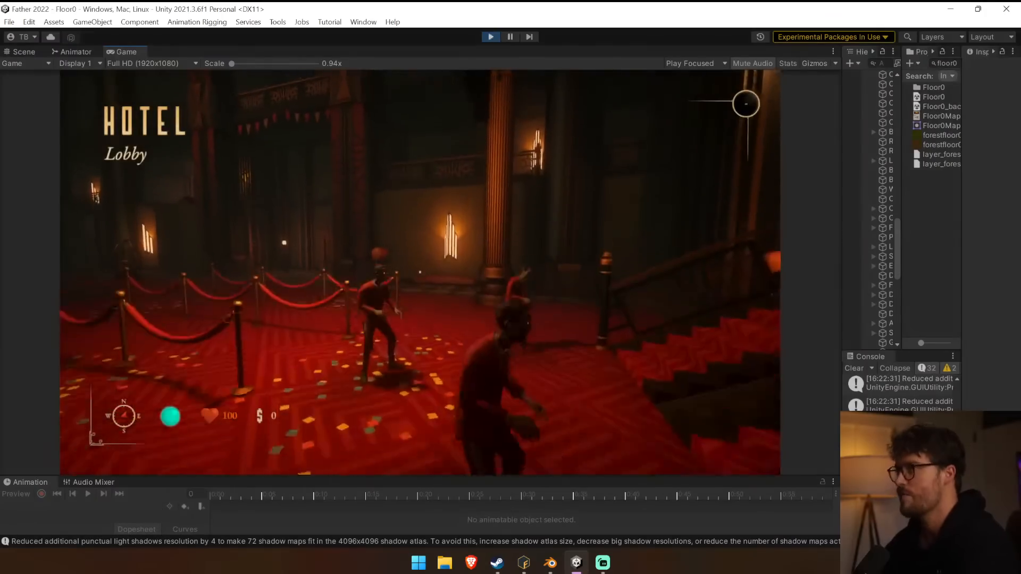
{"action": "key", "text": "w"}
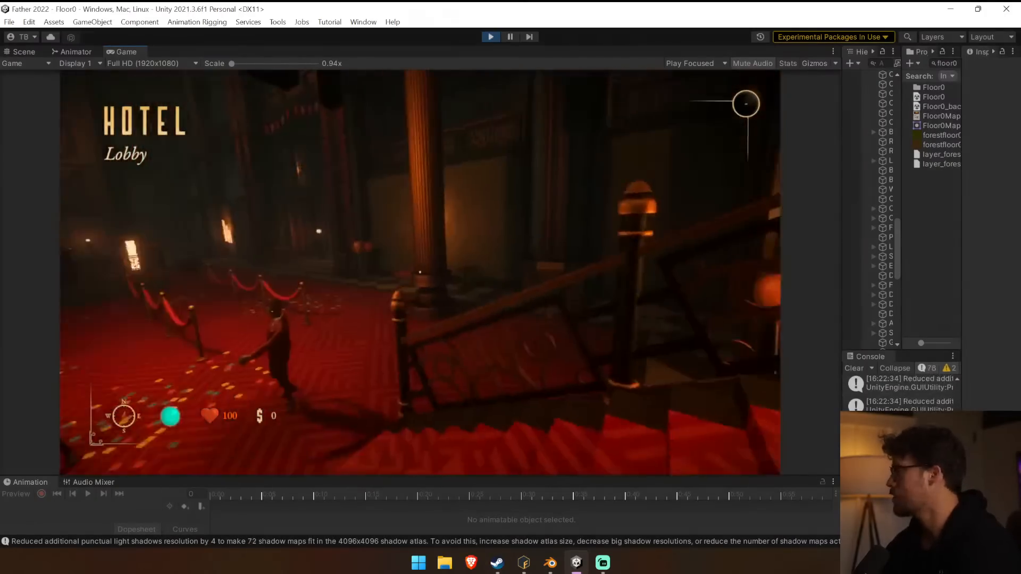
{"action": "key", "text": "1"}
{"action": "key", "text": "w"}
{"action": "key", "text": "w"}
{"action": "key", "text": "s"}
{"action": "key", "text": "s"}
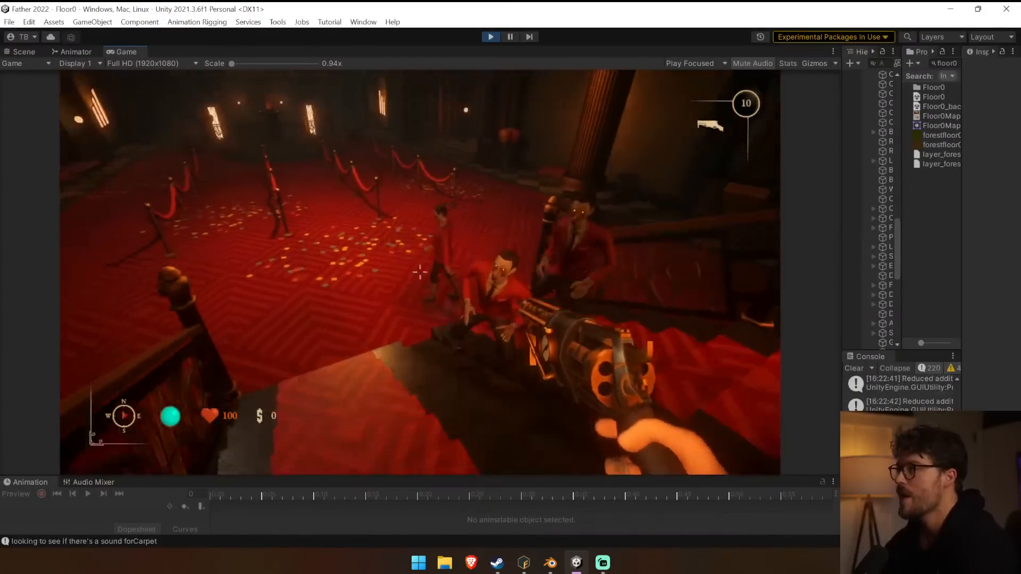
{"action": "key", "text": "w"}
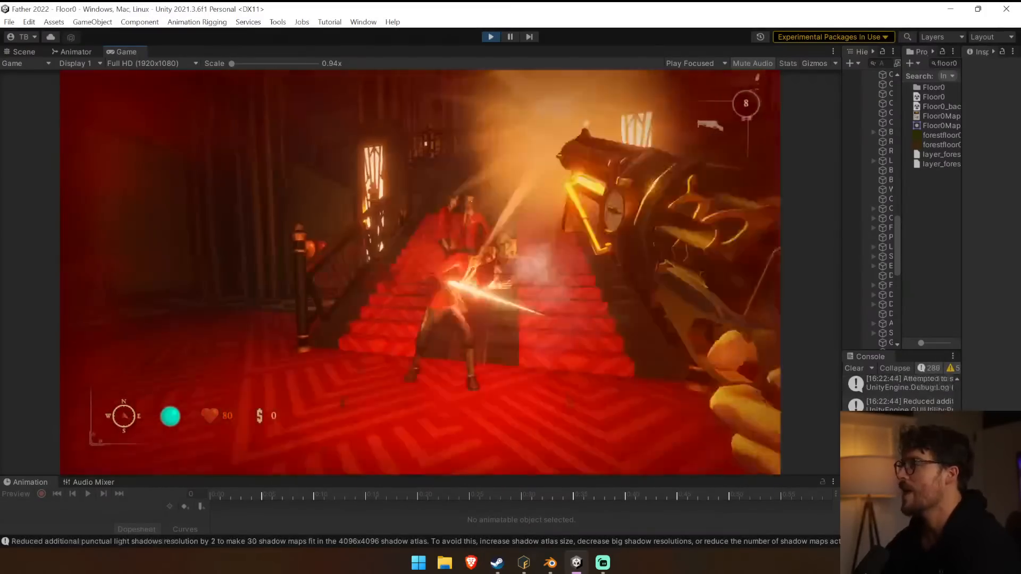
{"action": "key", "text": "s"}
Shoot the walker enemies in the lobby, inspect the fallen bodies and exit play mode.
{"action": "left_click", "coordinate": [420, 273]}
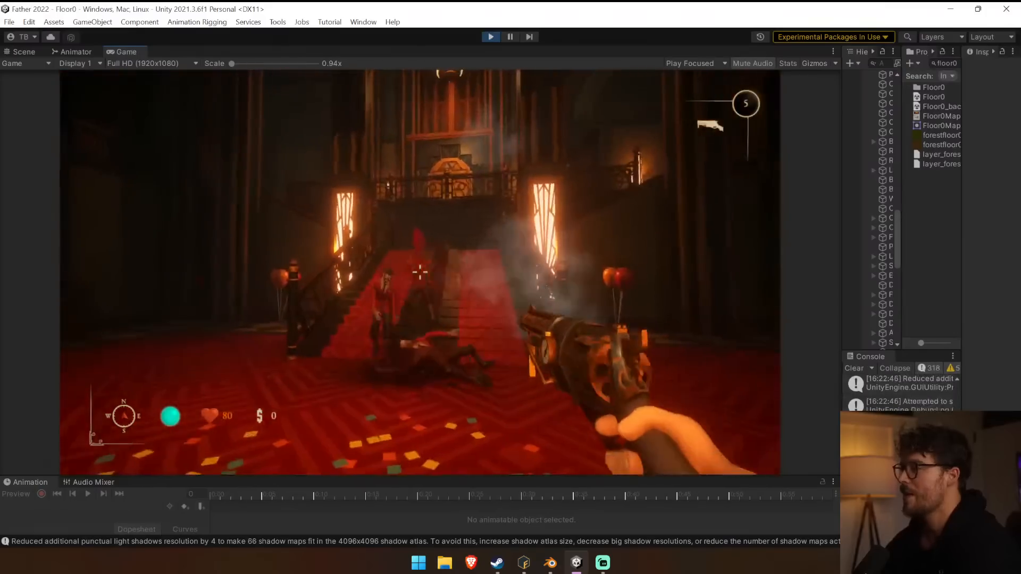
{"action": "left_click", "coordinate": [420, 272]}
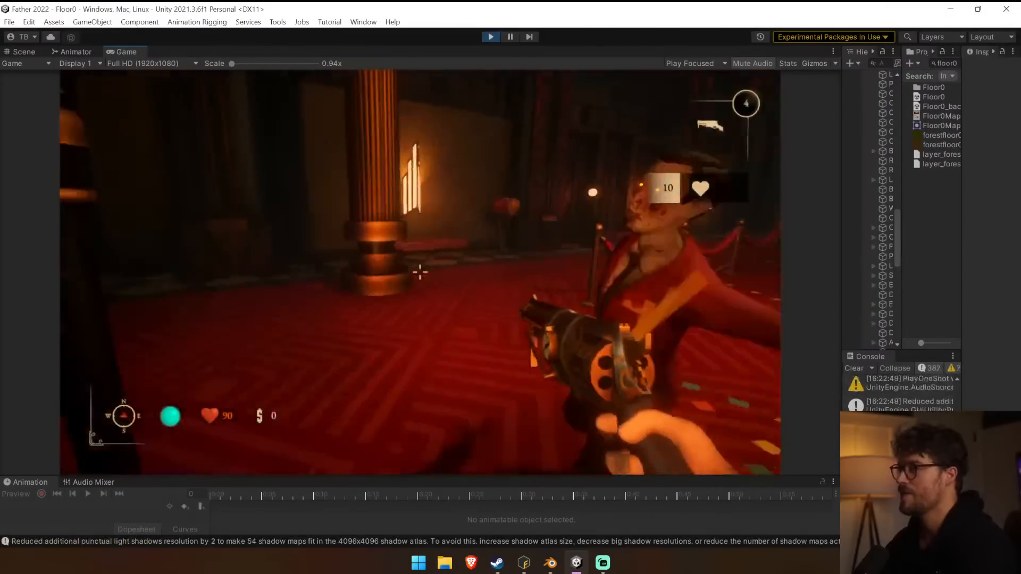
{"action": "left_click", "coordinate": [420, 272]}
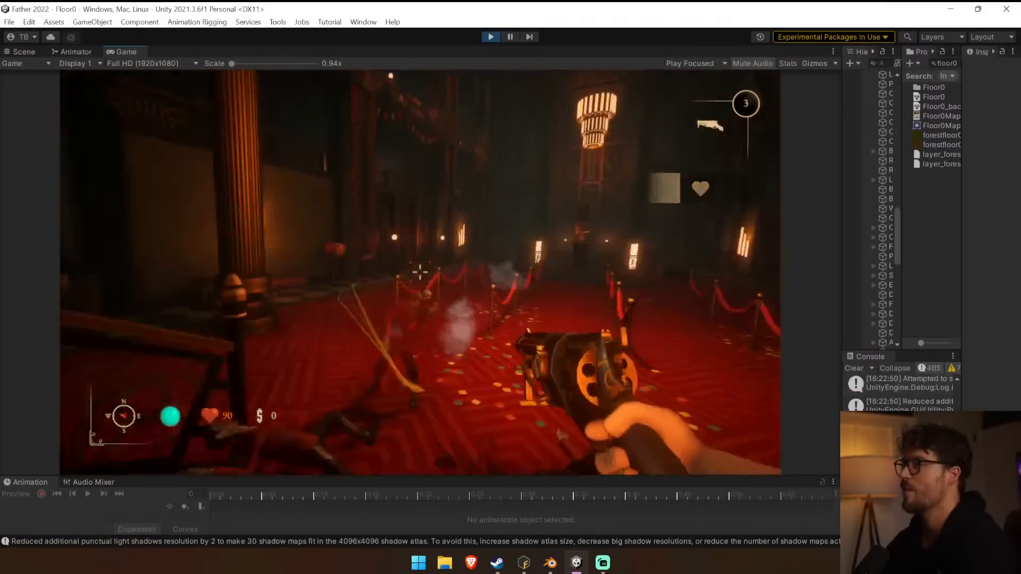
{"action": "left_click", "coordinate": [420, 272]}
{"action": "left_click", "coordinate": [420, 272]}
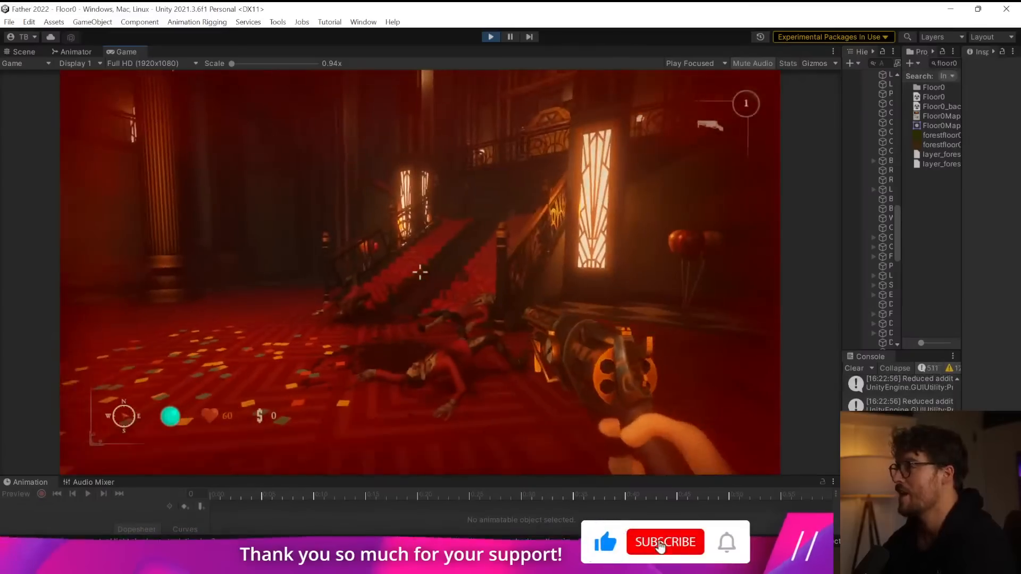
{"action": "key", "text": "s"}
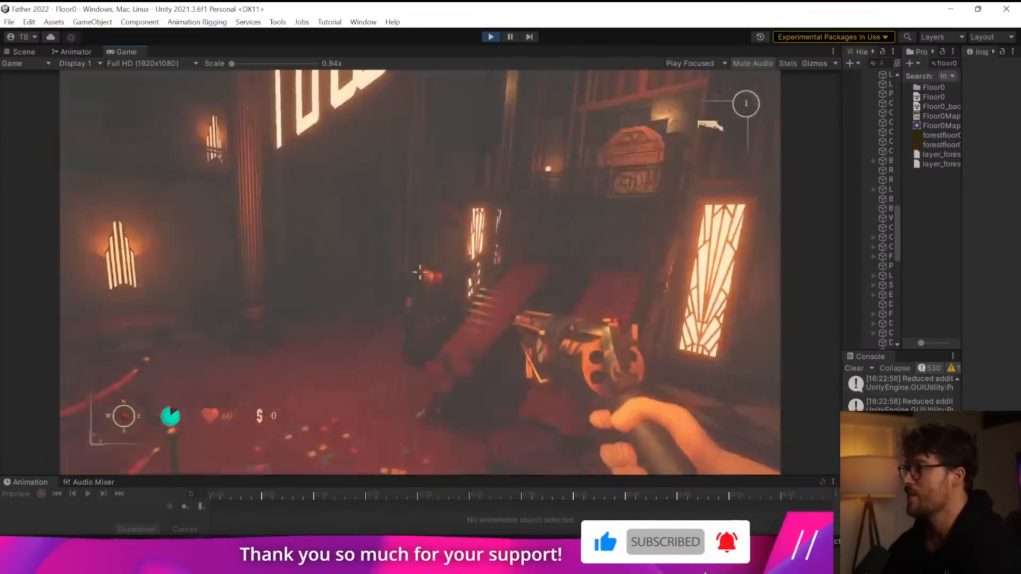
{"action": "key", "text": "w"}
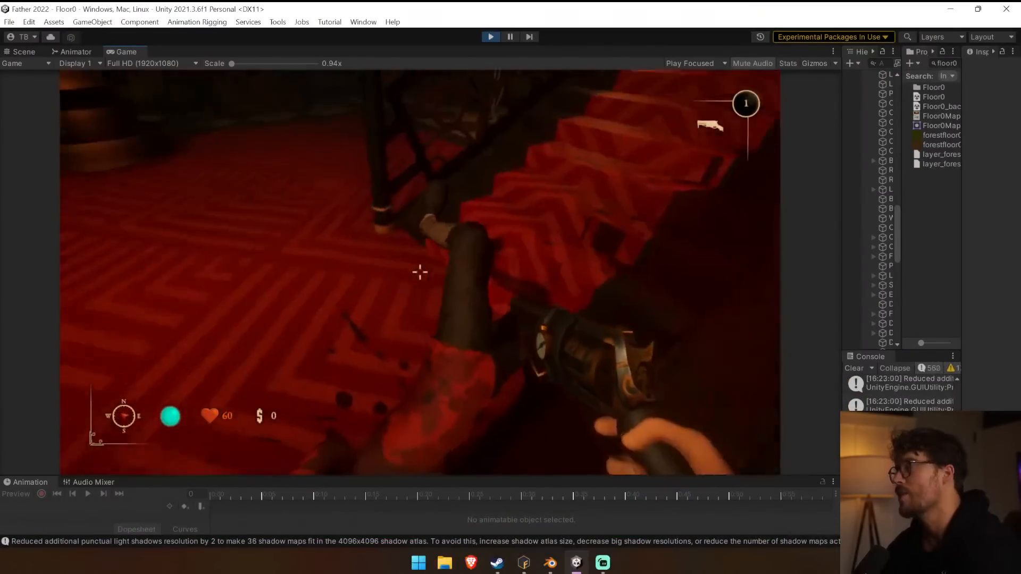
{"action": "key", "text": "w"}
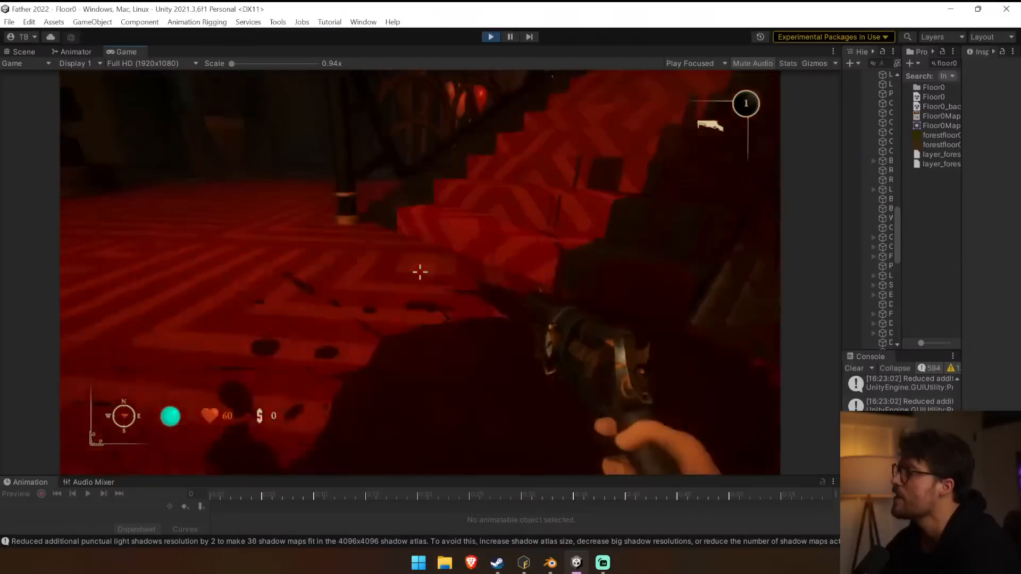
{"action": "key", "text": "ctrl+p"}
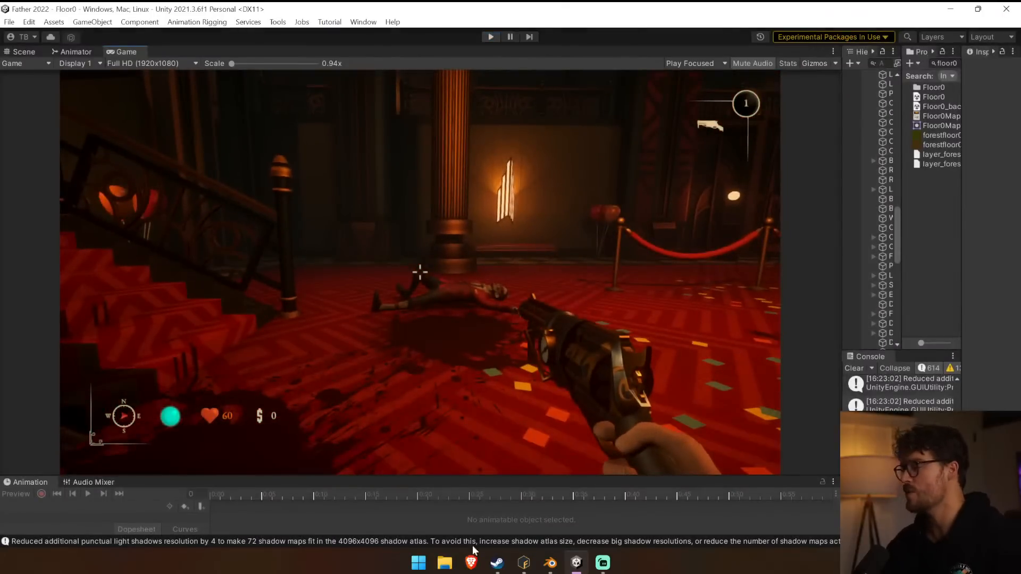
Switch to Mixamo Fuse and start exporting the walker as OBJ with occluded polygons removed and textures and UVs packed at 2048.
{"action": "left_click", "coordinate": [522, 568]}
{"action": "left_click_drag", "start_coordinate": [467, 256], "coordinate": [74, 85]}
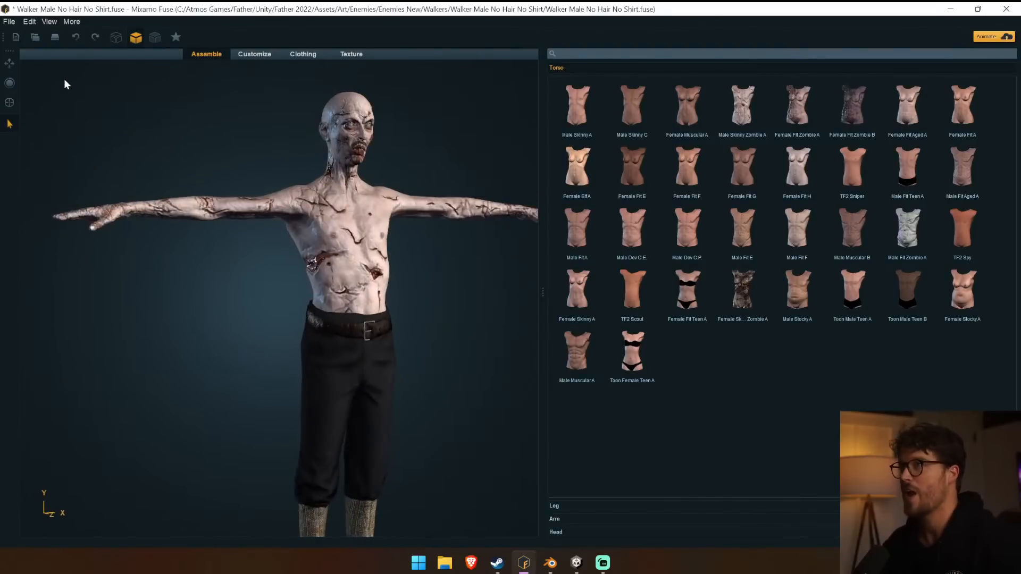
{"action": "left_click", "coordinate": [9, 21]}
{"action": "mouse_move", "coordinate": [59, 139]}
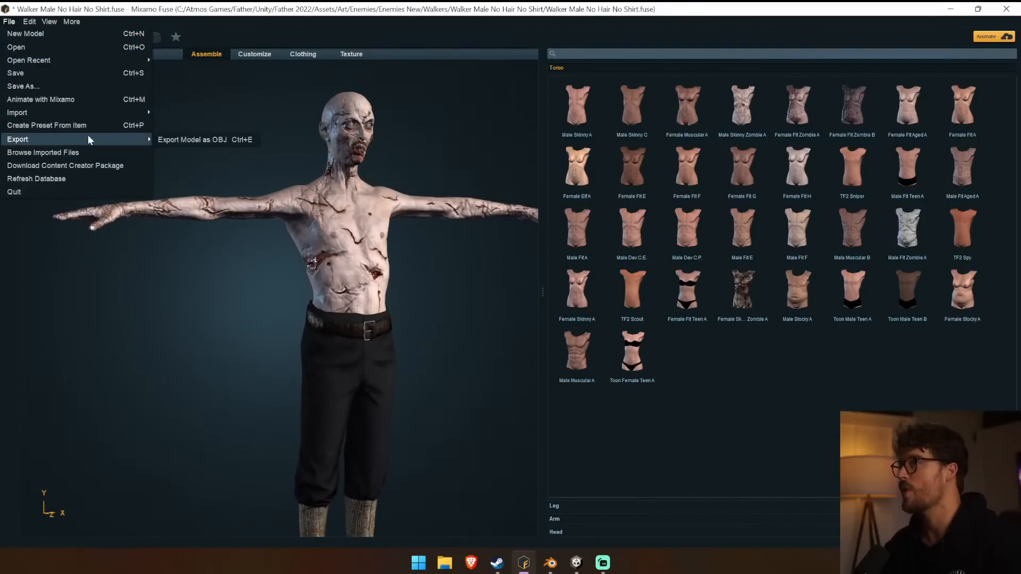
{"action": "left_click", "coordinate": [214, 141]}
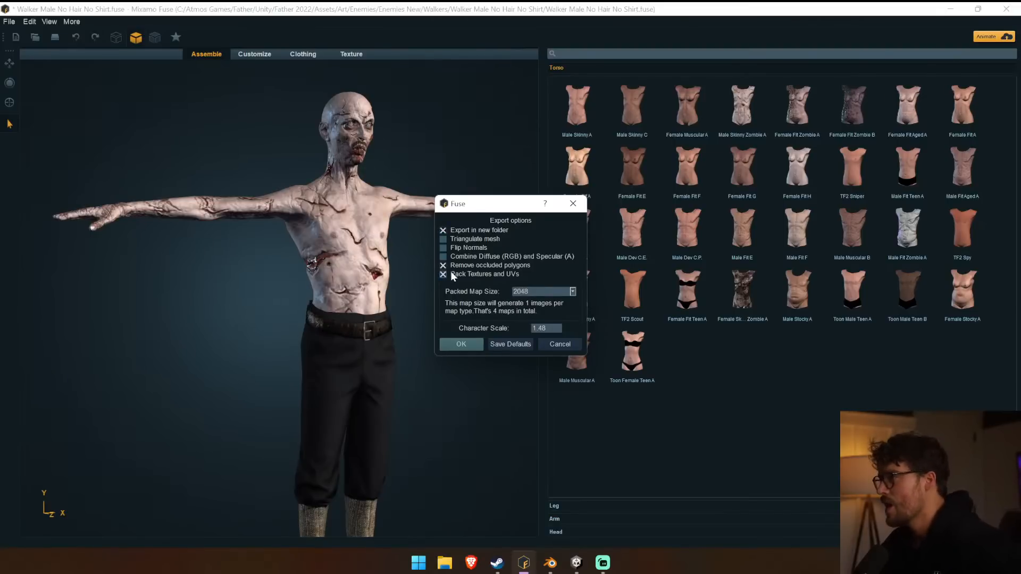
{"action": "left_click", "coordinate": [462, 344]}
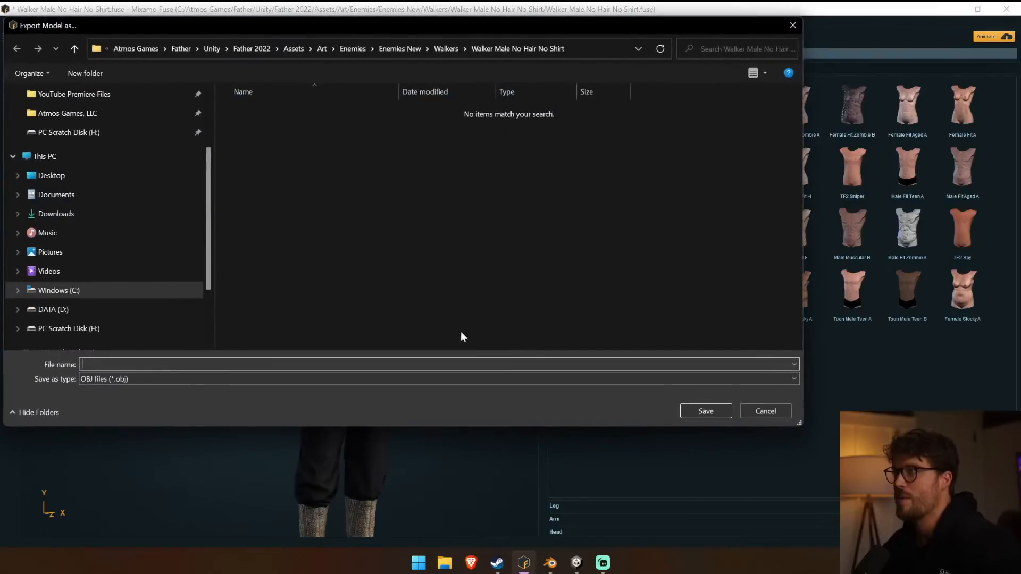
Create a folder named FUSE in Downloads for the OBJ export.
{"action": "left_click", "coordinate": [78, 213]}
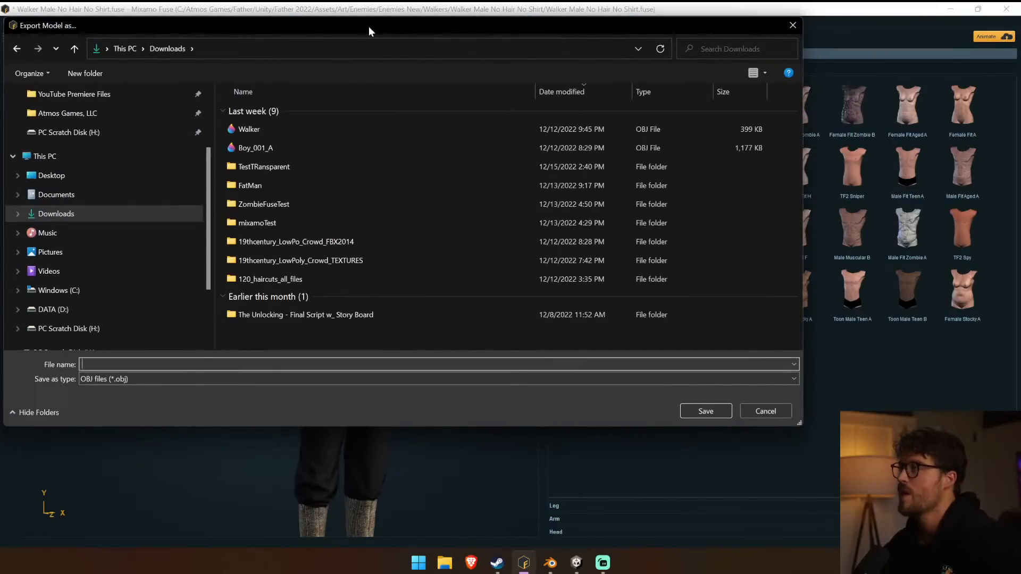
{"action": "left_click", "coordinate": [96, 70]}
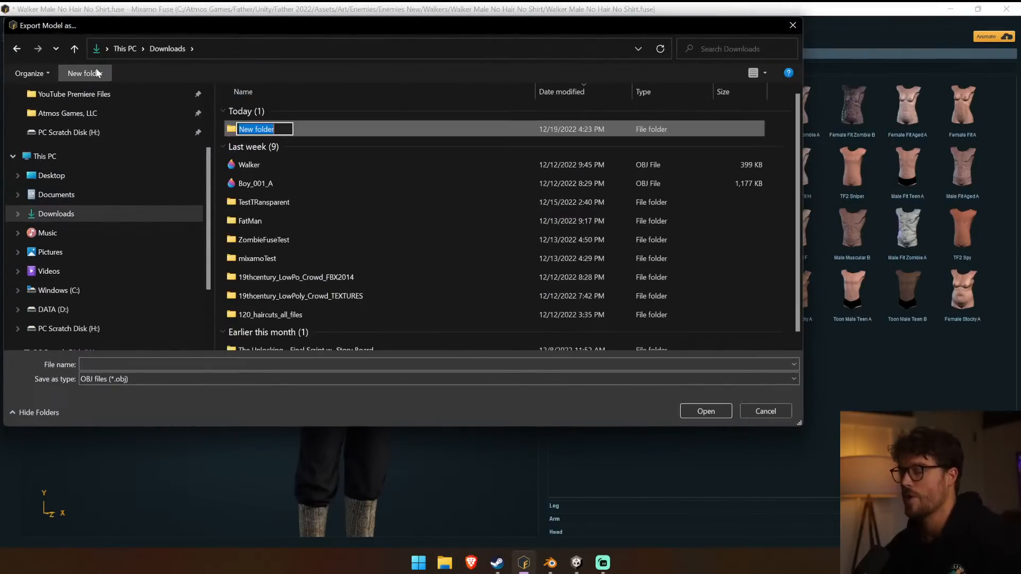
{"action": "type", "text": "F"}
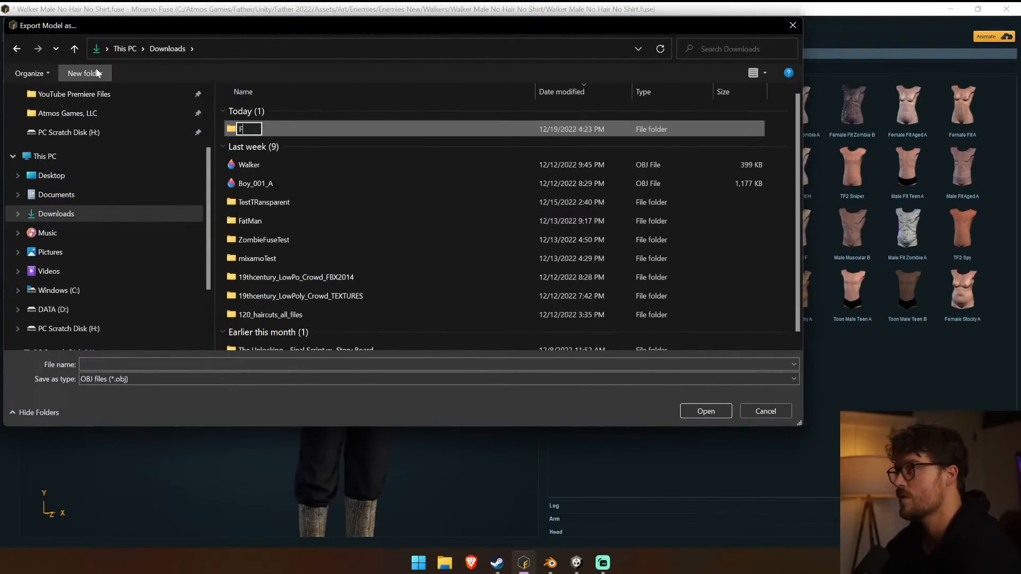
{"action": "type", "text": "USE"}
{"action": "key", "text": "Return"}
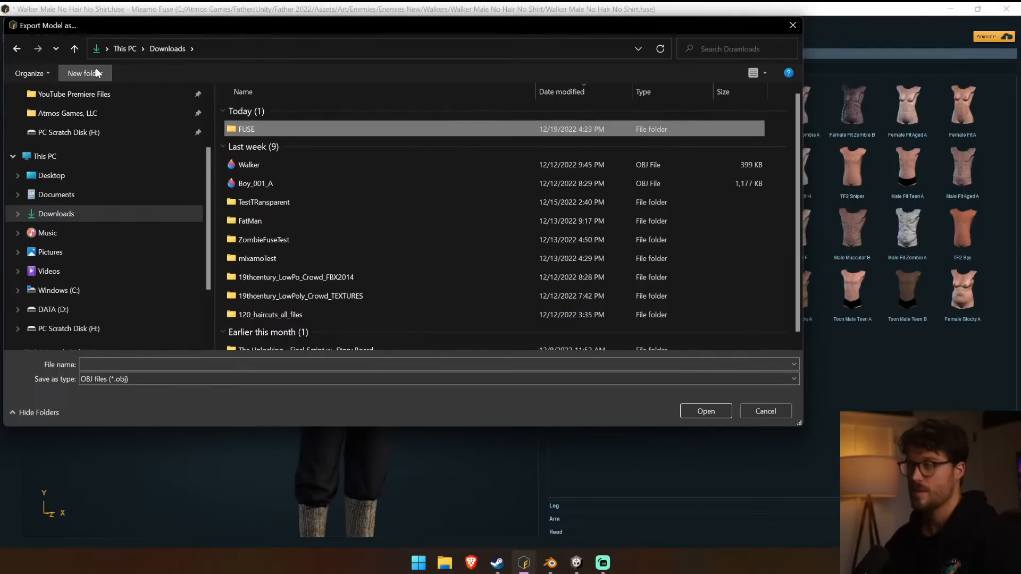
Save the exported OBJ inside the FUSE folder under a name beginning with "Walker No Hair".
{"action": "double_click", "coordinate": [283, 133]}
{"action": "left_click", "coordinate": [160, 365]}
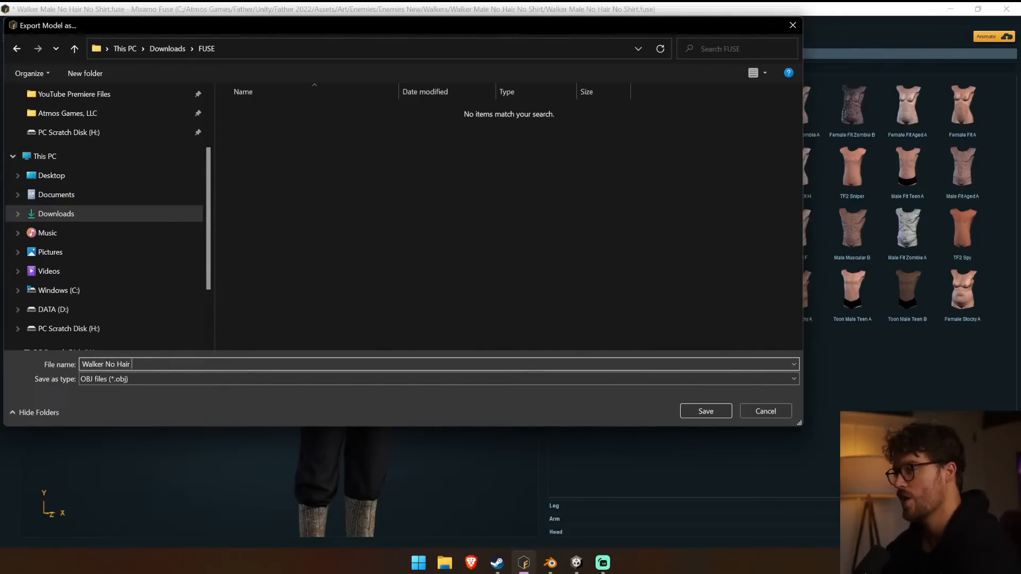
{"action": "key", "text": "Return"}
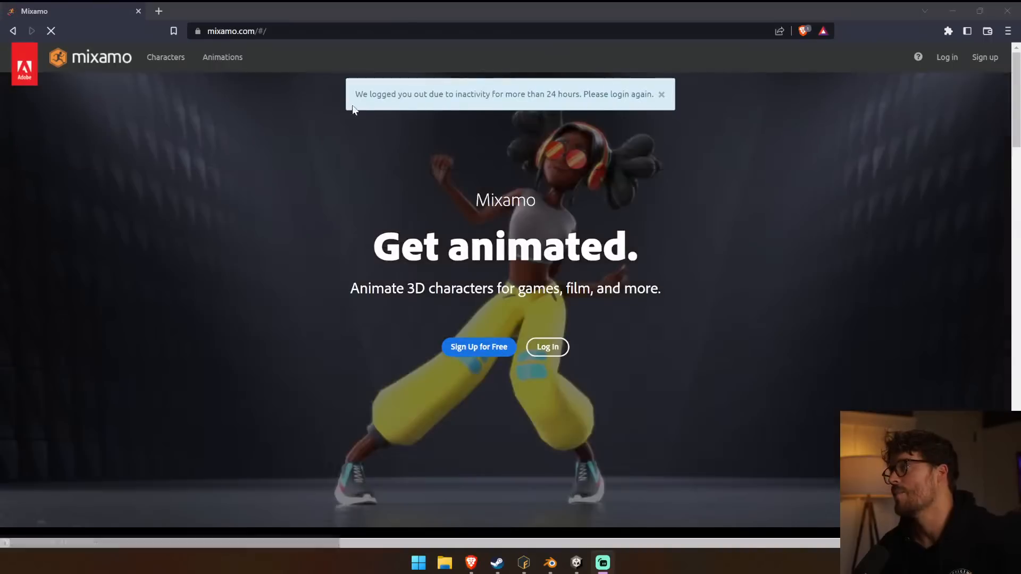
Open the Adobe account sign-in page from the Mixamo website in the browser.
{"action": "left_click", "coordinate": [548, 347]}
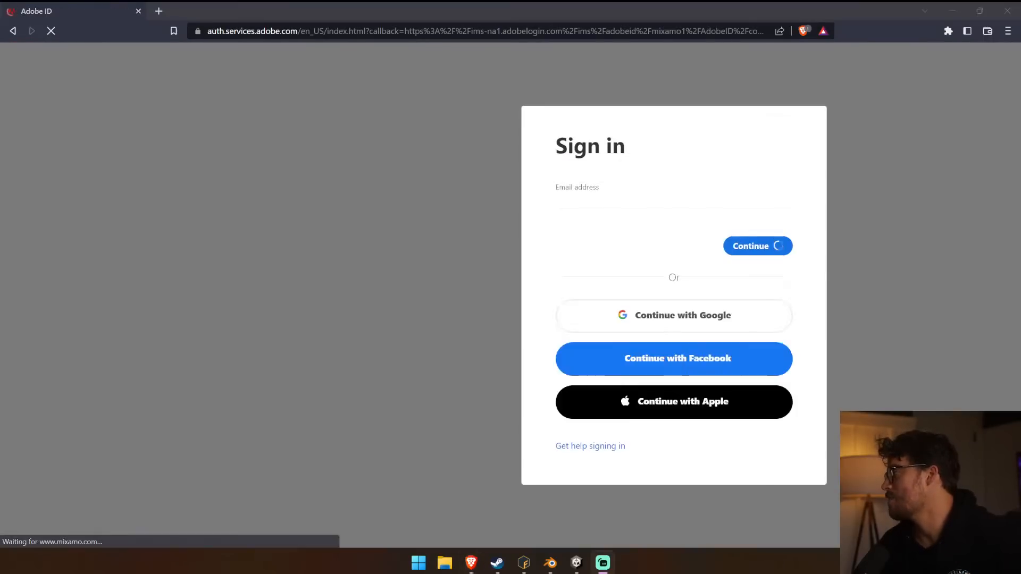
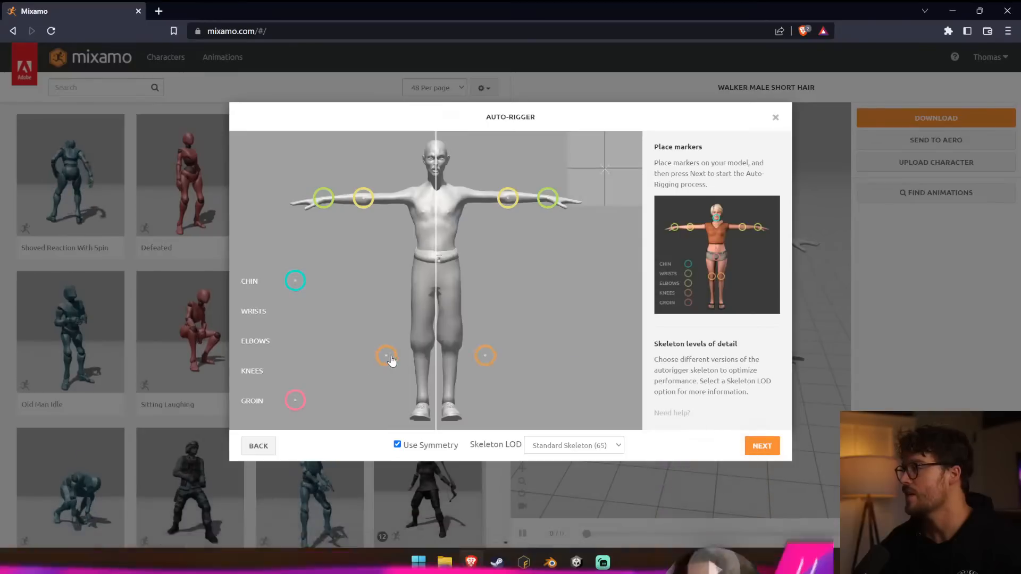
Place the remaining knee, groin and chin markers, adjust the wrist markers, and accept the auto-rigged walker as the new character.
{"action": "mouse_move", "coordinate": [292, 404]}
{"action": "left_mouse_down"}
{"action": "mouse_move", "coordinate": [424, 261]}
{"action": "mouse_move", "coordinate": [436, 276]}
{"action": "left_mouse_up"}
{"action": "left_click", "coordinate": [771, 453]}
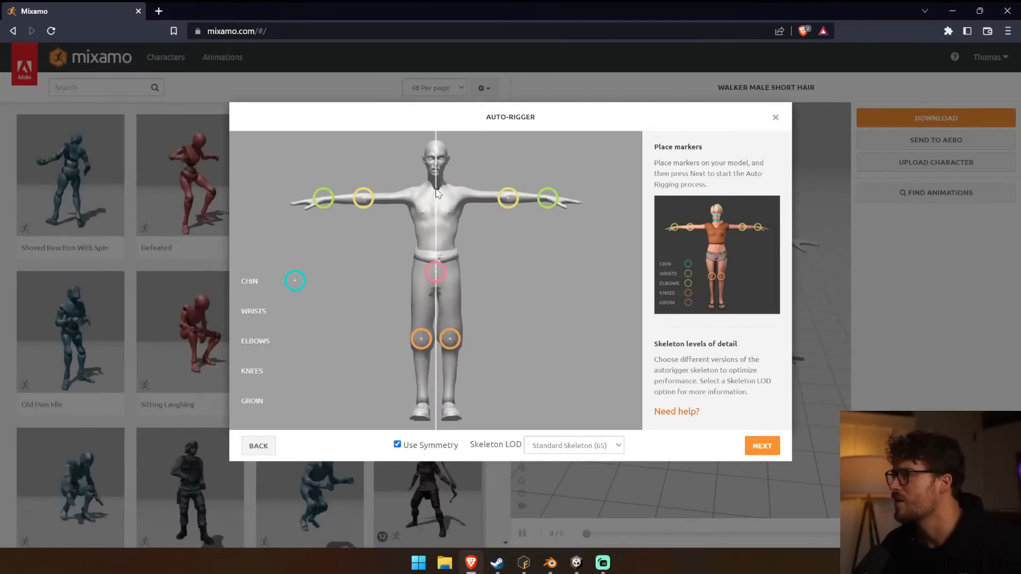
{"action": "left_click_drag", "start_coordinate": [324, 198], "coordinate": [325, 202]}
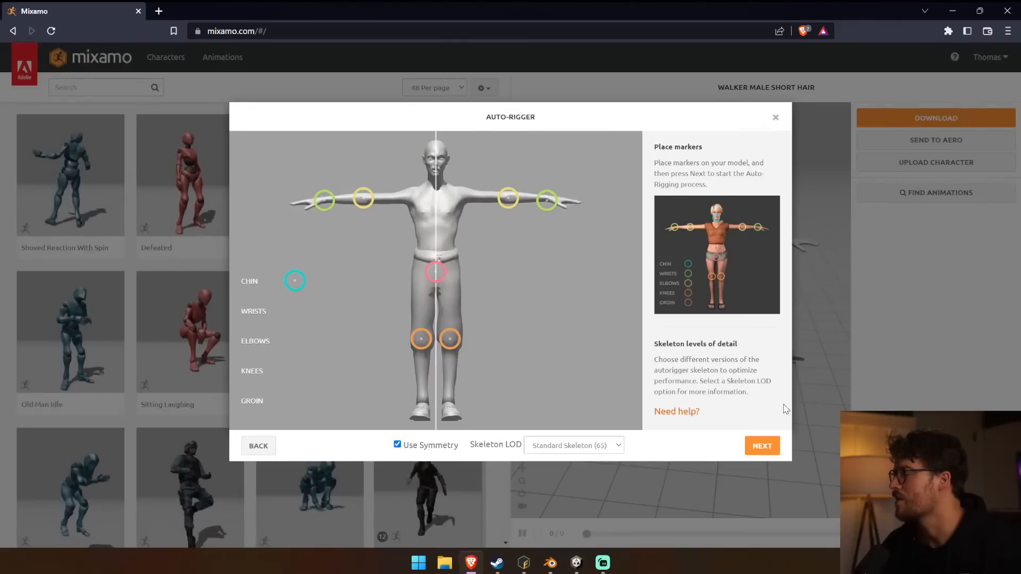
{"action": "left_click", "coordinate": [761, 444]}
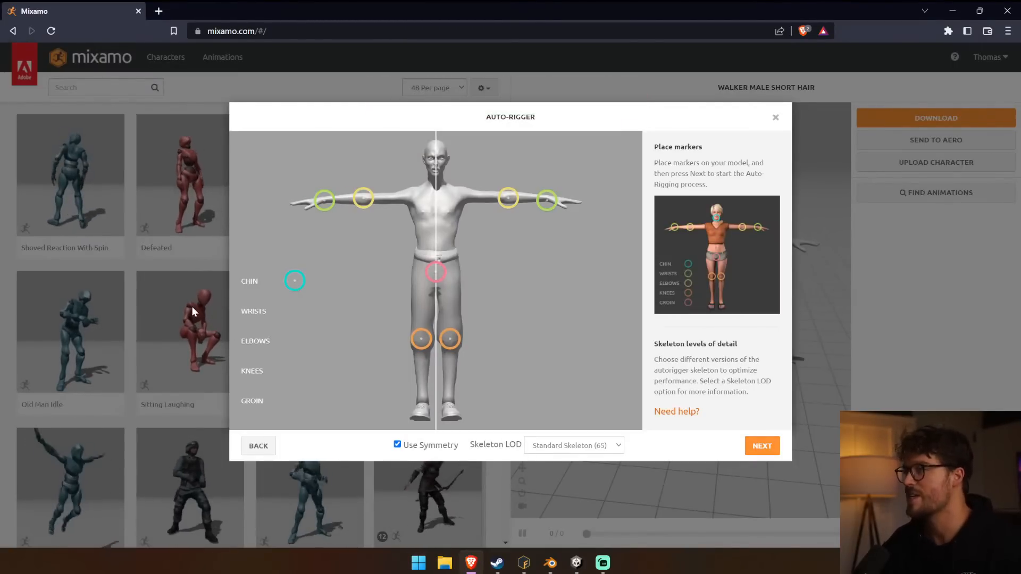
{"action": "left_click_drag", "start_coordinate": [296, 281], "coordinate": [436, 174]}
{"action": "left_click", "coordinate": [762, 447]}
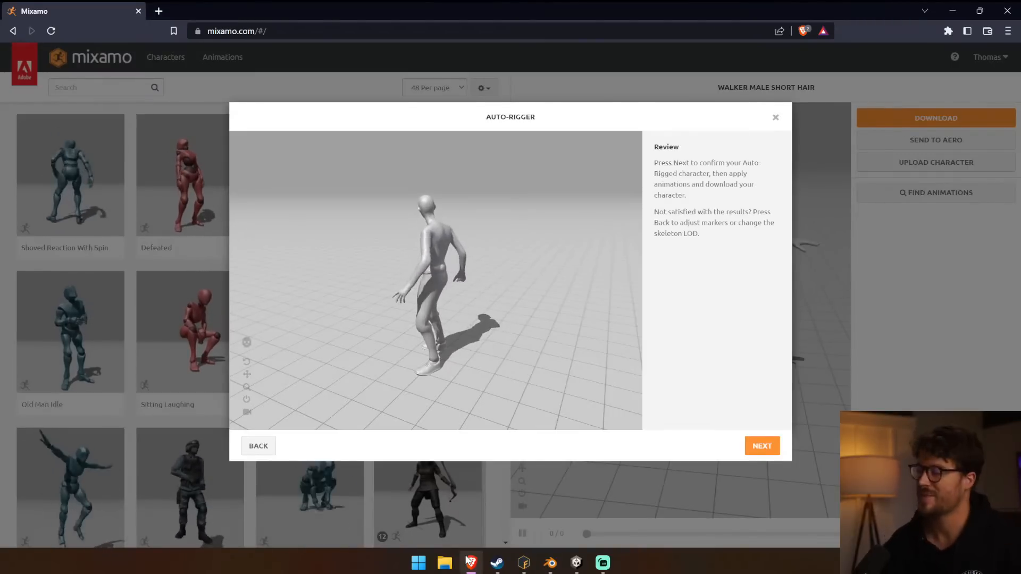
{"action": "left_click", "coordinate": [773, 446]}
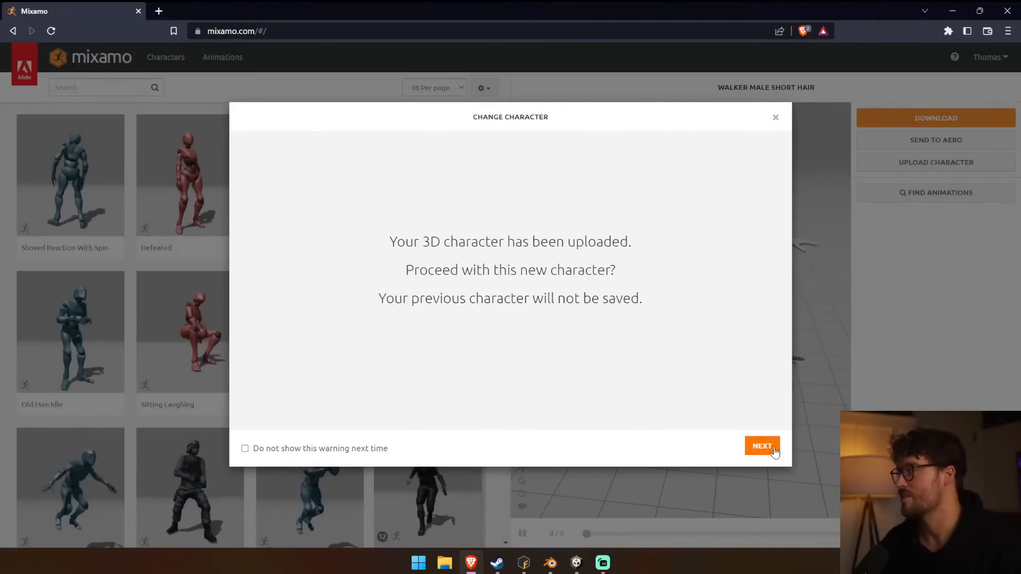
{"action": "left_click", "coordinate": [773, 447]}
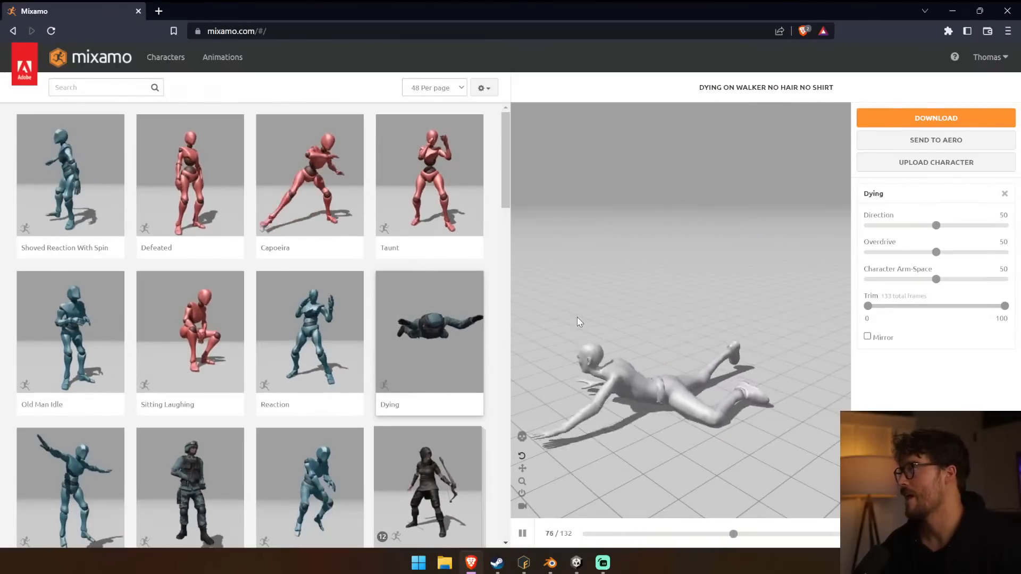
Search the animations for "idle" and apply the second blue-figure Idle animation to the walker, viewing it from the front.
{"action": "left_click", "coordinate": [98, 88]}
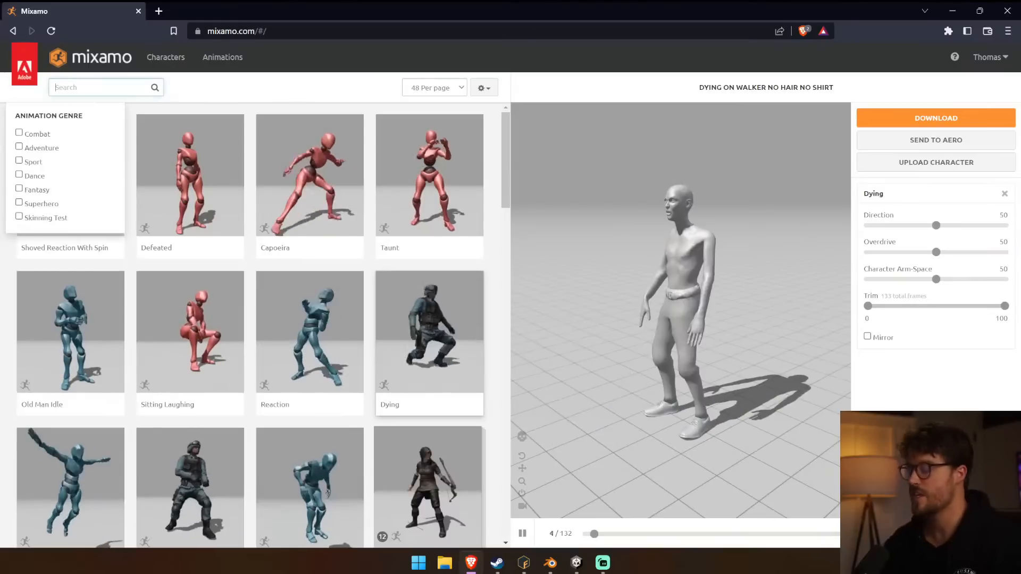
{"action": "type", "text": "idle"}
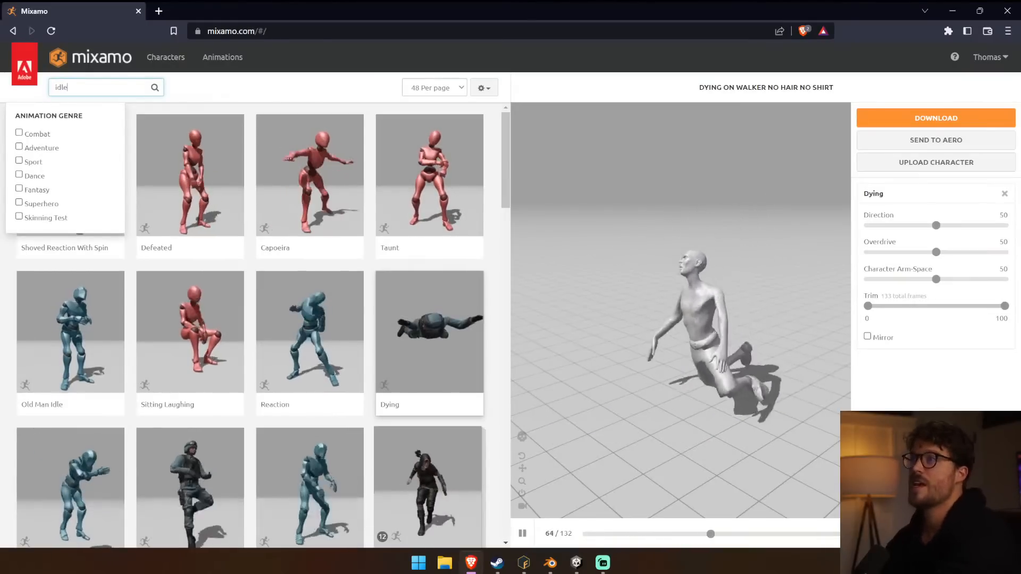
{"action": "key", "text": "Return"}
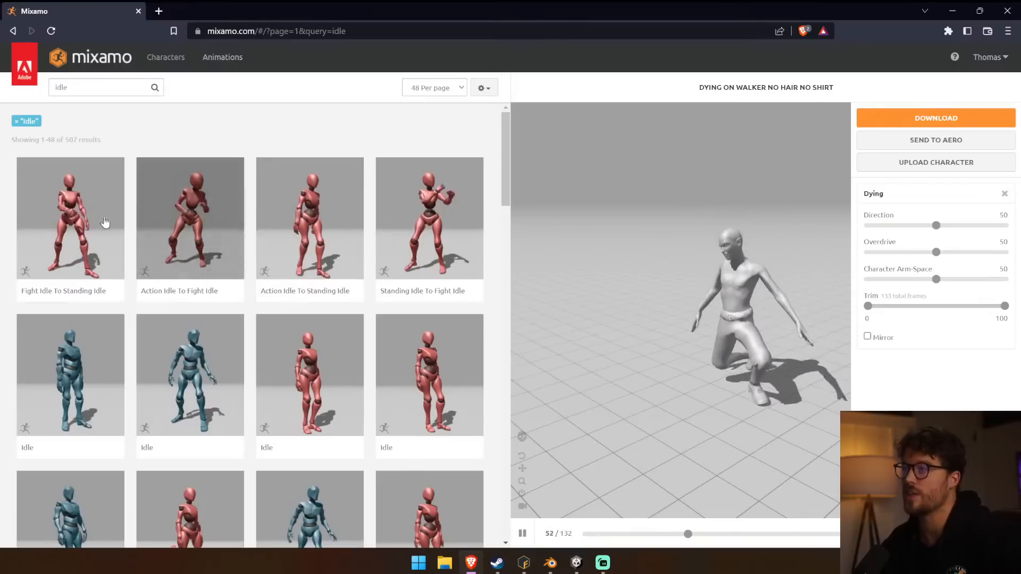
{"action": "left_click", "coordinate": [105, 417]}
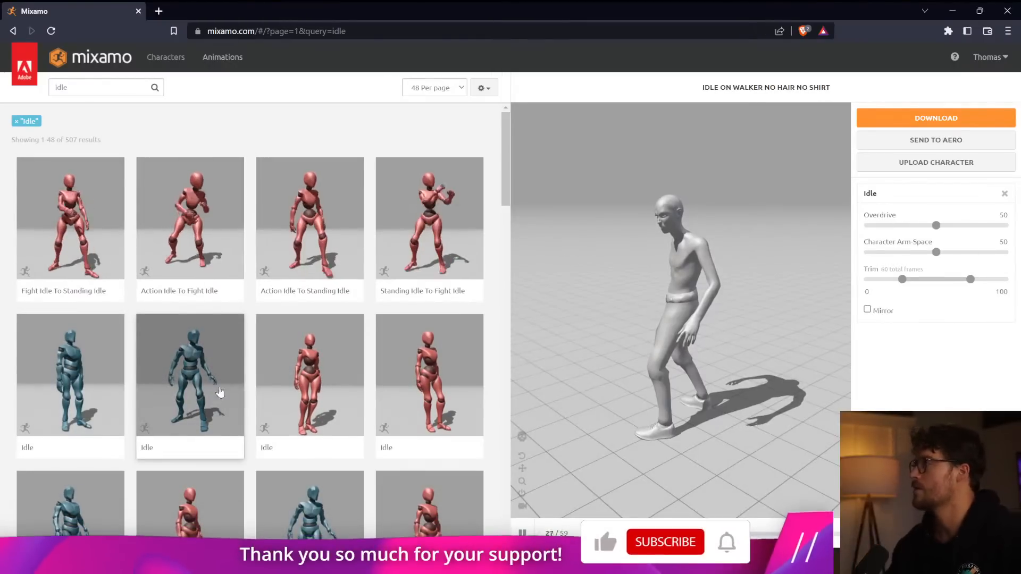
{"action": "left_click_drag", "start_coordinate": [600, 342], "coordinate": [694, 326]}
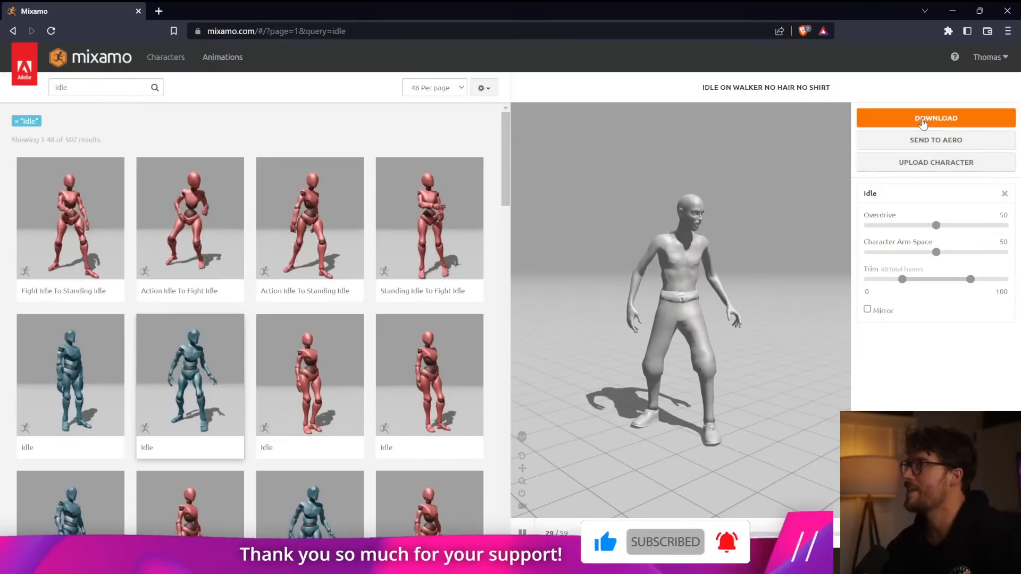
Start downloading the walker with its Idle animation in FBX for Unity format.
{"action": "left_click", "coordinate": [919, 119]}
{"action": "left_click", "coordinate": [401, 166]}
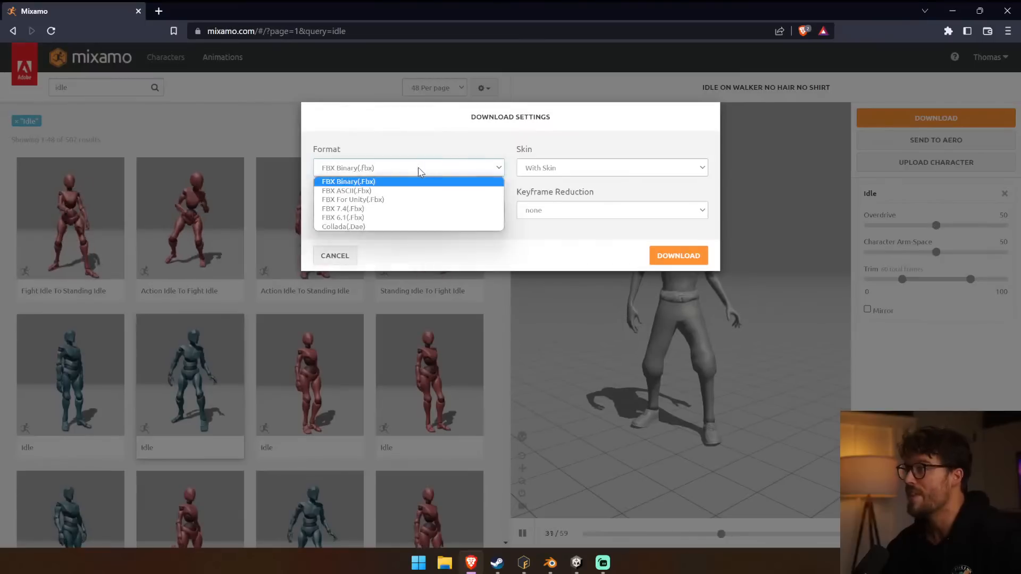
{"action": "left_click", "coordinate": [388, 202]}
{"action": "left_click", "coordinate": [674, 256]}
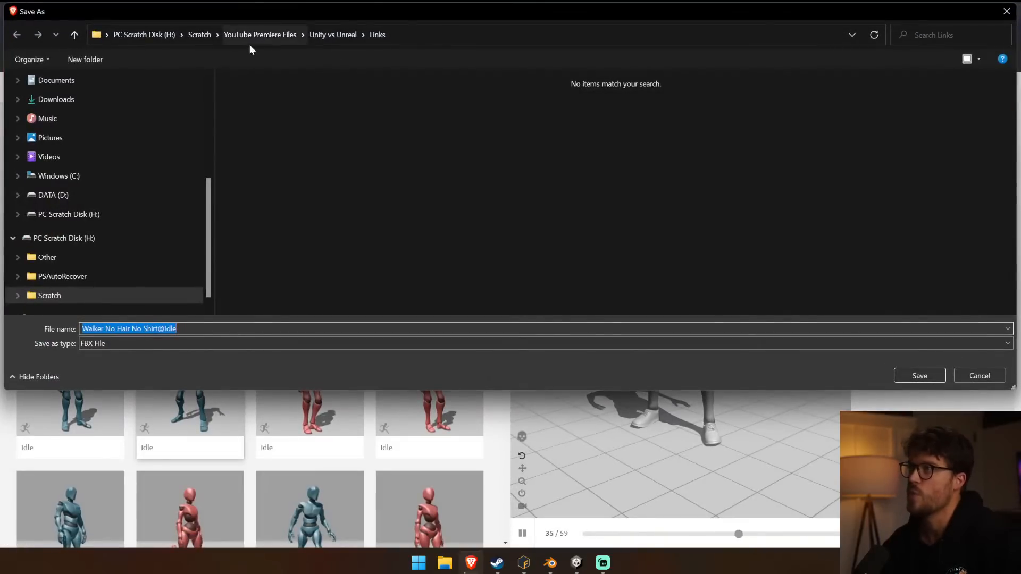
Browse on drive C: to Atmos Games\Father\Unity\Father 2022\Assets\Art\Enemies\Enemies New\Walkers\Walker Male No Hair No Shirt as the save location.
{"action": "left_click", "coordinate": [87, 179]}
{"action": "double_click", "coordinate": [288, 160]}
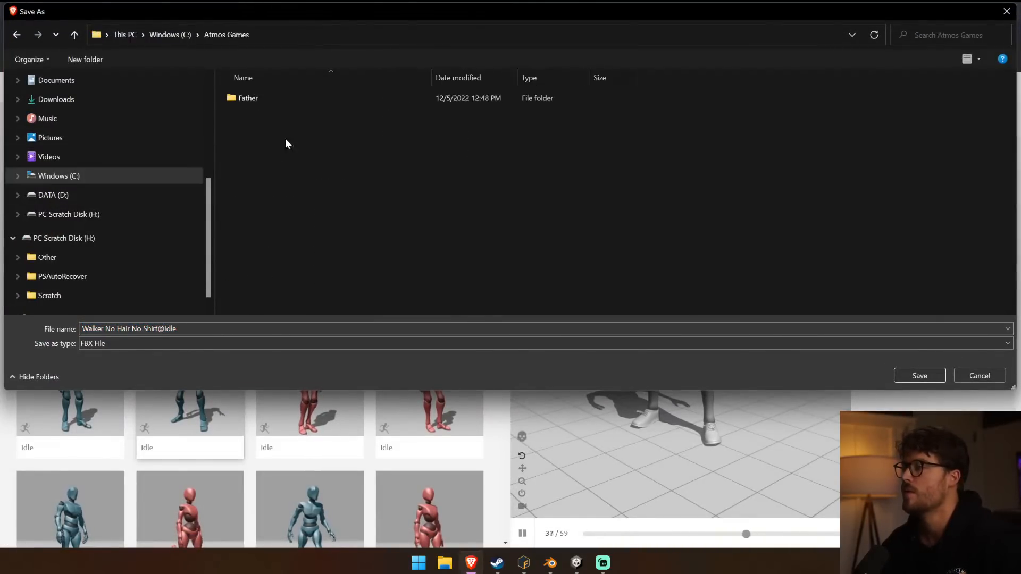
{"action": "double_click", "coordinate": [289, 98]}
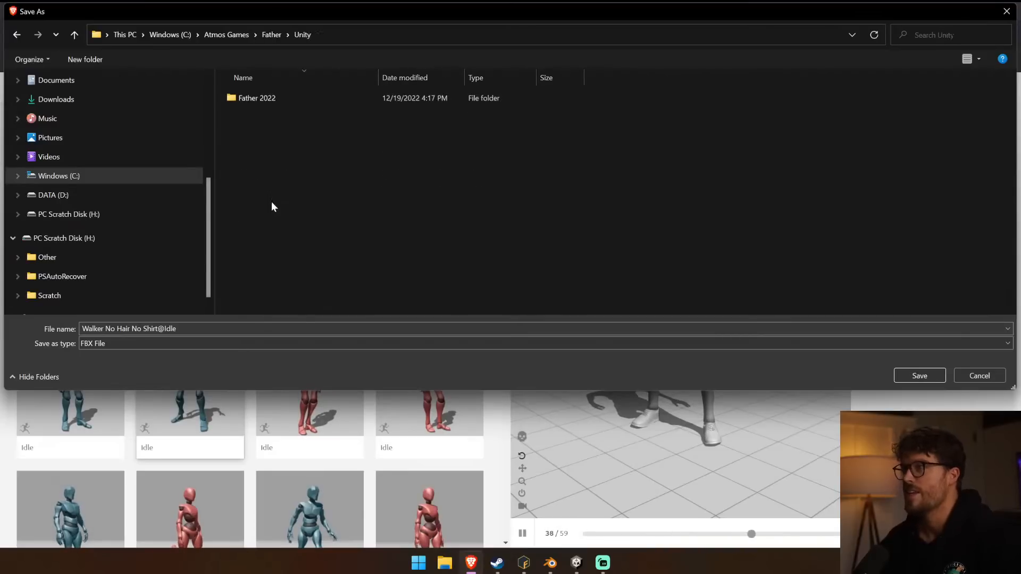
{"action": "double_click", "coordinate": [302, 98]}
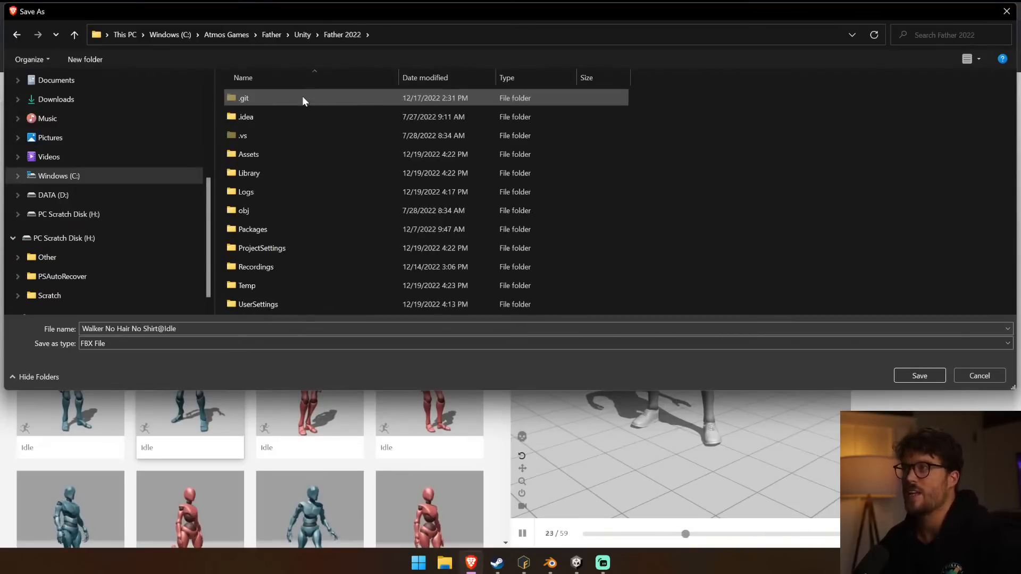
{"action": "double_click", "coordinate": [280, 154]}
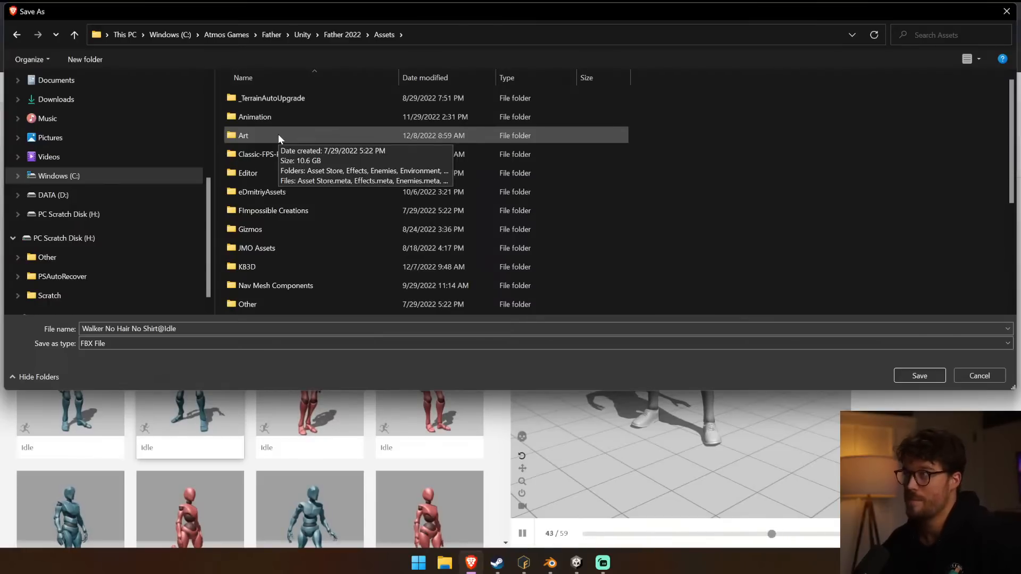
{"action": "double_click", "coordinate": [279, 134]}
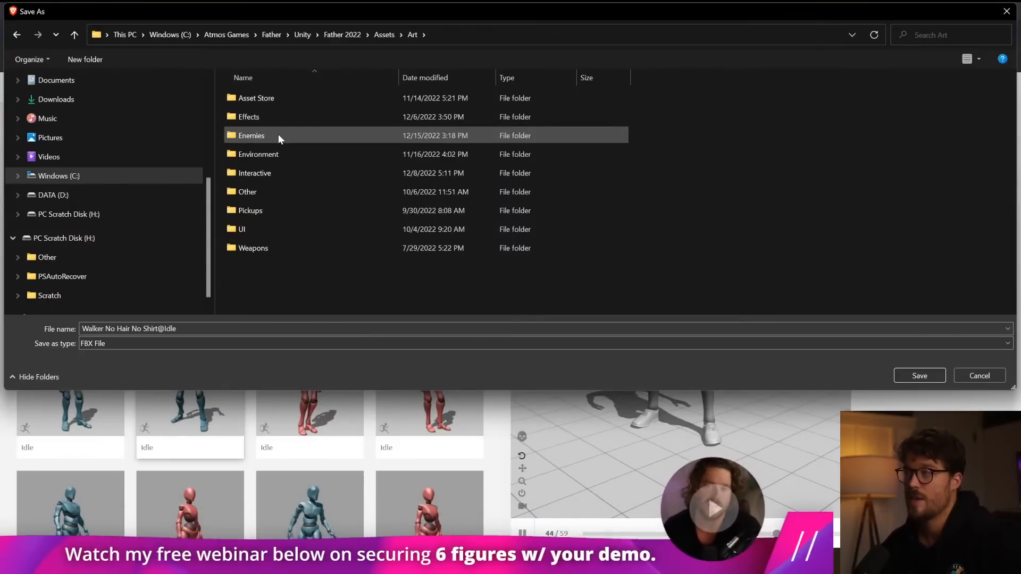
{"action": "double_click", "coordinate": [322, 136]}
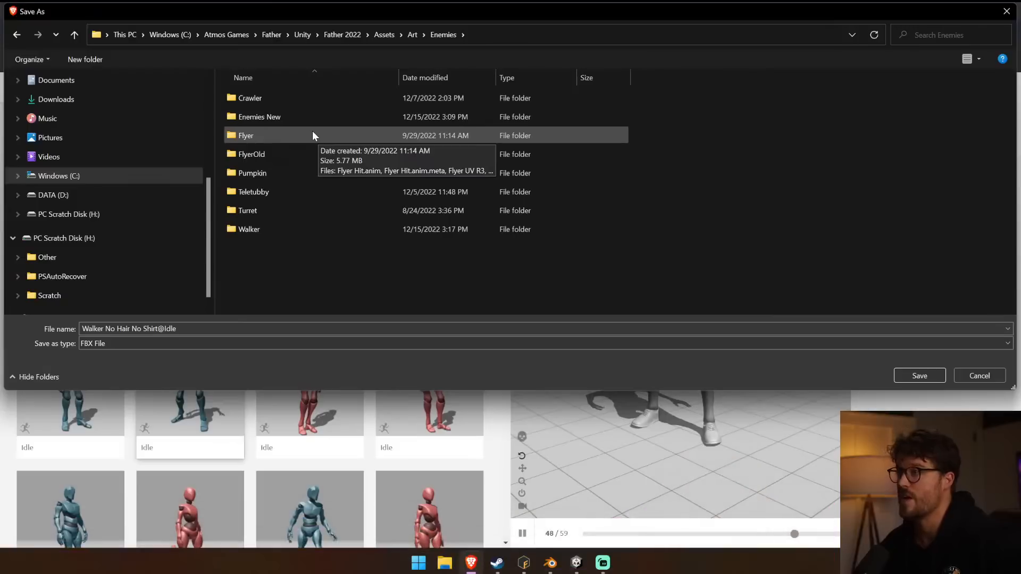
{"action": "left_click", "coordinate": [294, 230]}
{"action": "left_click", "coordinate": [295, 117]}
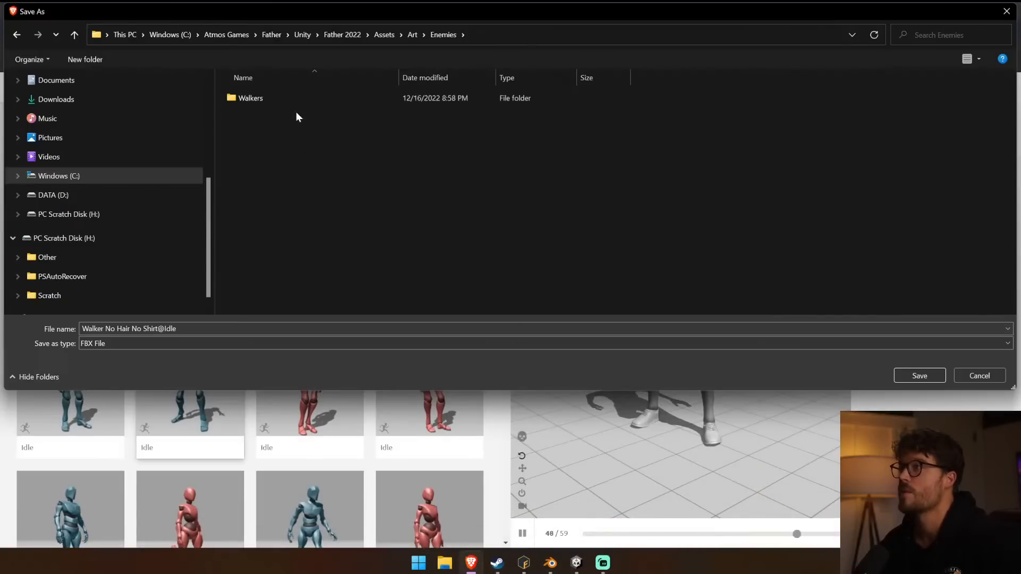
{"action": "double_click", "coordinate": [296, 116]}
{"action": "double_click", "coordinate": [296, 100]}
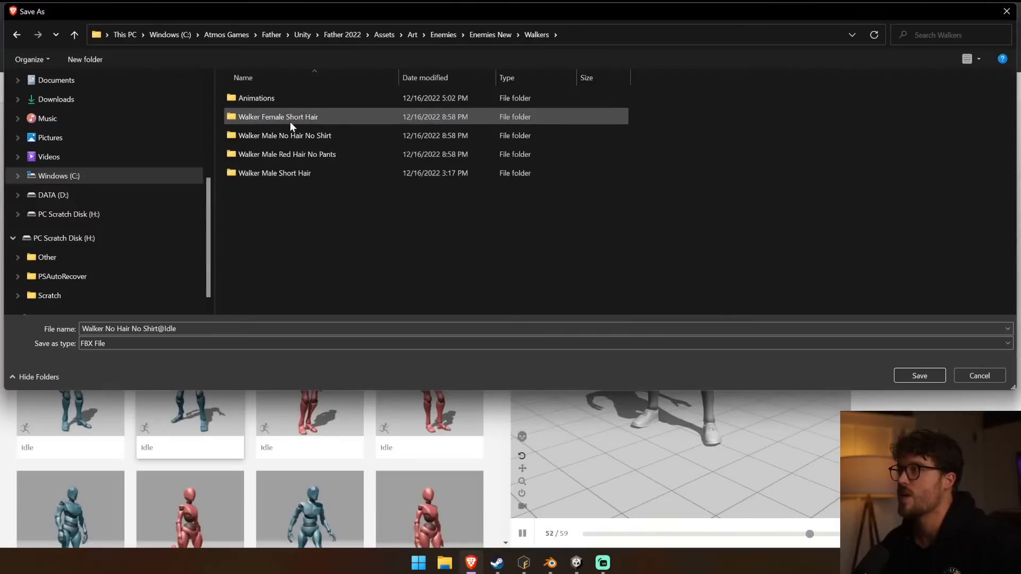
{"action": "double_click", "coordinate": [340, 137]}
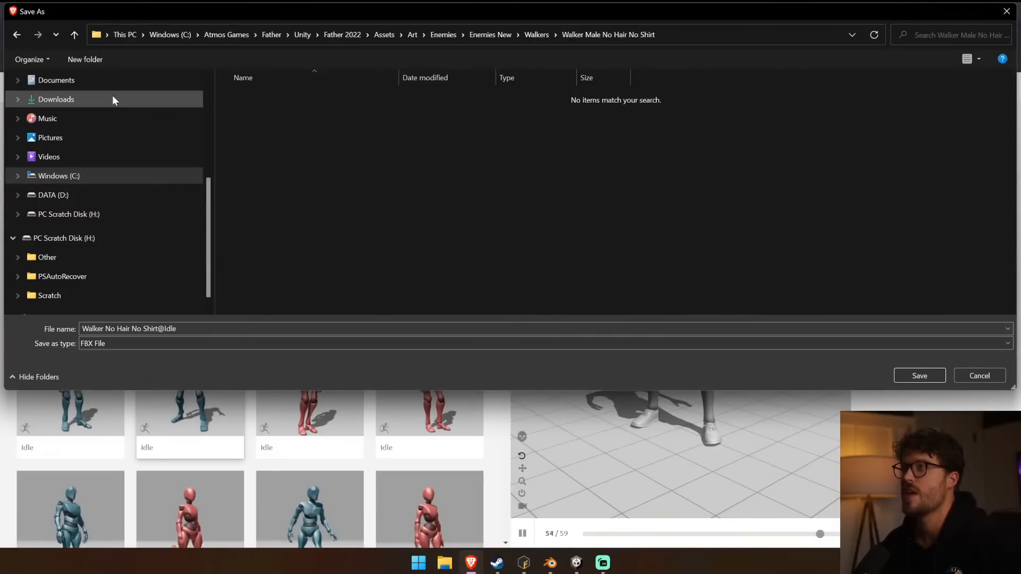
Create a folder named FBX there and save Walker No Hair No Shirt@Idle inside it.
{"action": "left_click", "coordinate": [106, 60]}
{"action": "type", "text": "FN"}
{"action": "key", "text": "BackSpace"}
{"action": "type", "text": "BX"}
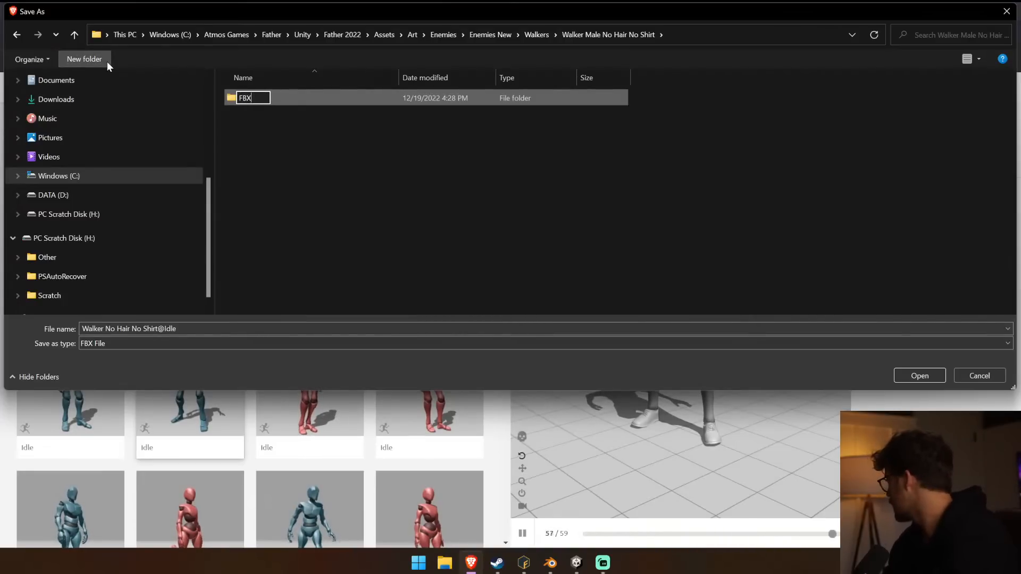
{"action": "key", "text": "Return"}
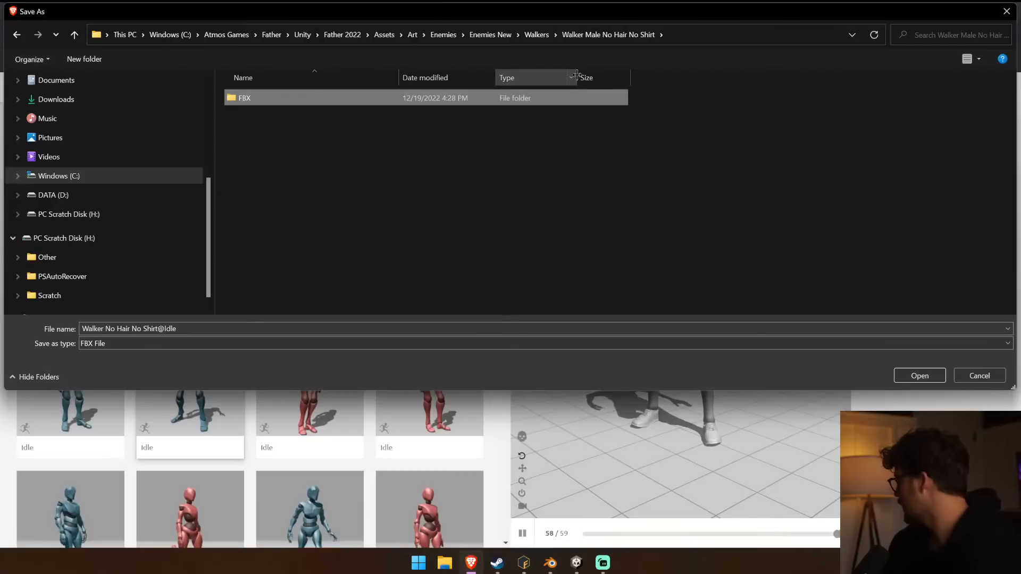
{"action": "double_click", "coordinate": [260, 98]}
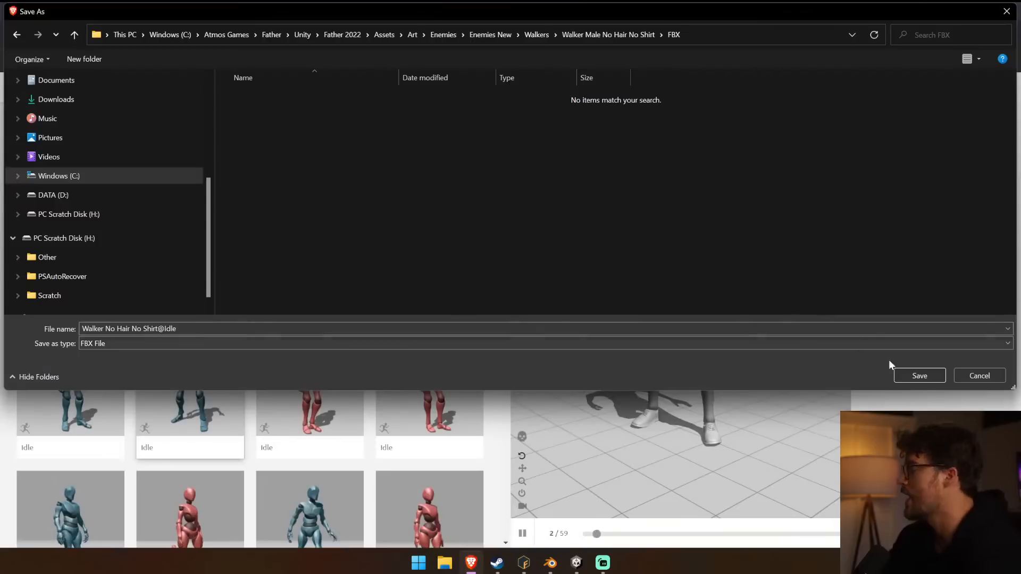
{"action": "left_click", "coordinate": [920, 376]}
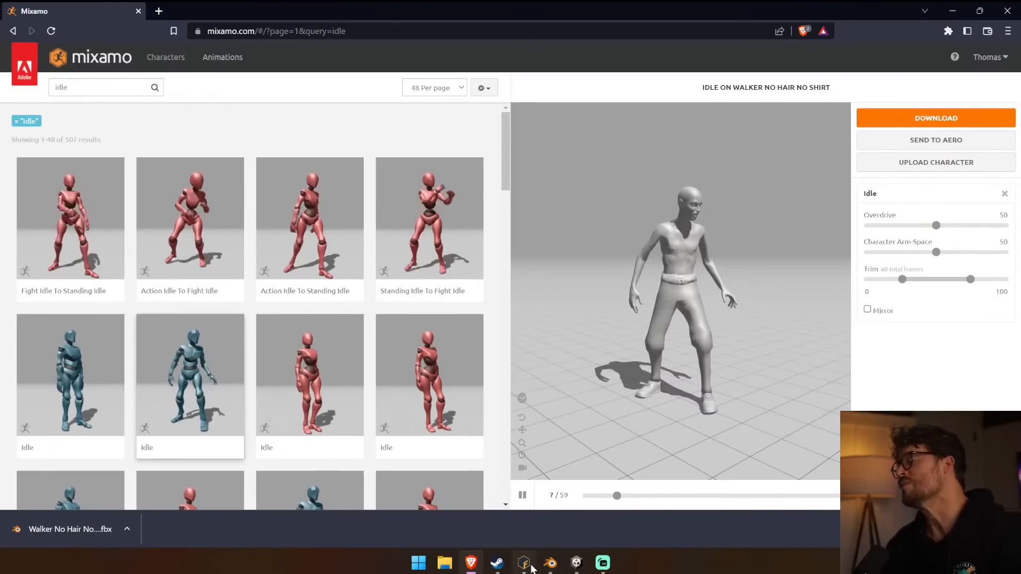
Switch to Unity, enlarge the Hierarchy, and select the scene's Walker R2 enemy and expand its child objects.
{"action": "left_click", "coordinate": [576, 563]}
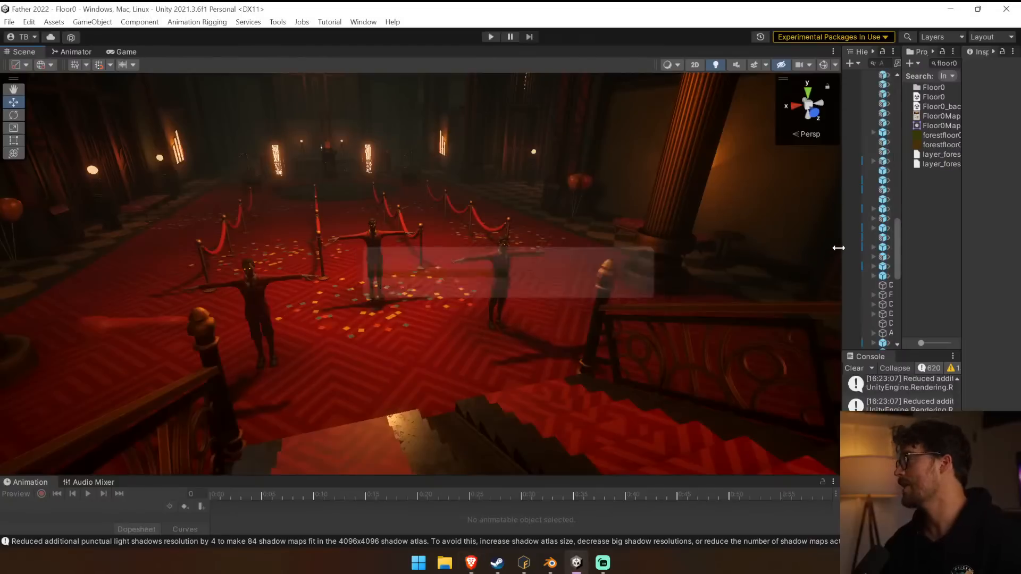
{"action": "left_click_drag", "start_coordinate": [787, 247], "coordinate": [513, 266]}
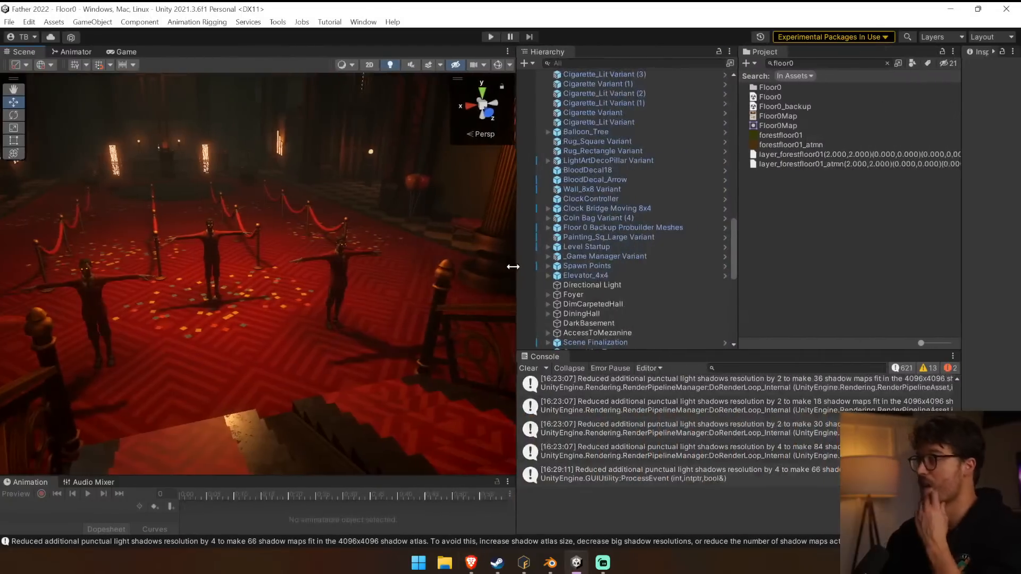
{"action": "left_click", "coordinate": [340, 274]}
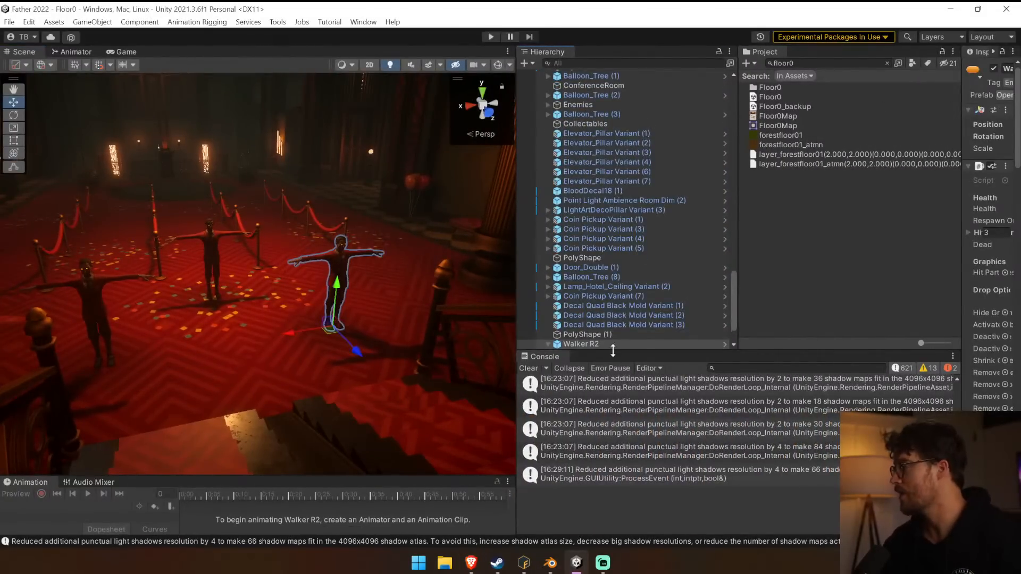
{"action": "left_click_drag", "start_coordinate": [613, 351], "coordinate": [612, 432]}
{"action": "left_click", "coordinate": [548, 378]}
{"action": "left_click", "coordinate": [556, 387]}
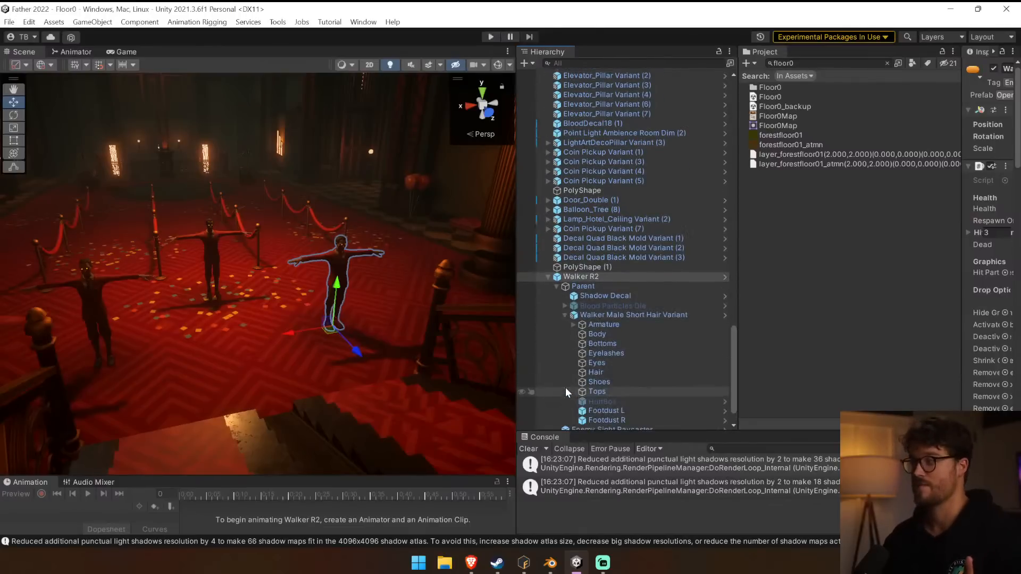
Go through the meshes of Walker Male Short Hair Variant from Body to Hair to examine its separate parts.
{"action": "left_click", "coordinate": [615, 301]}
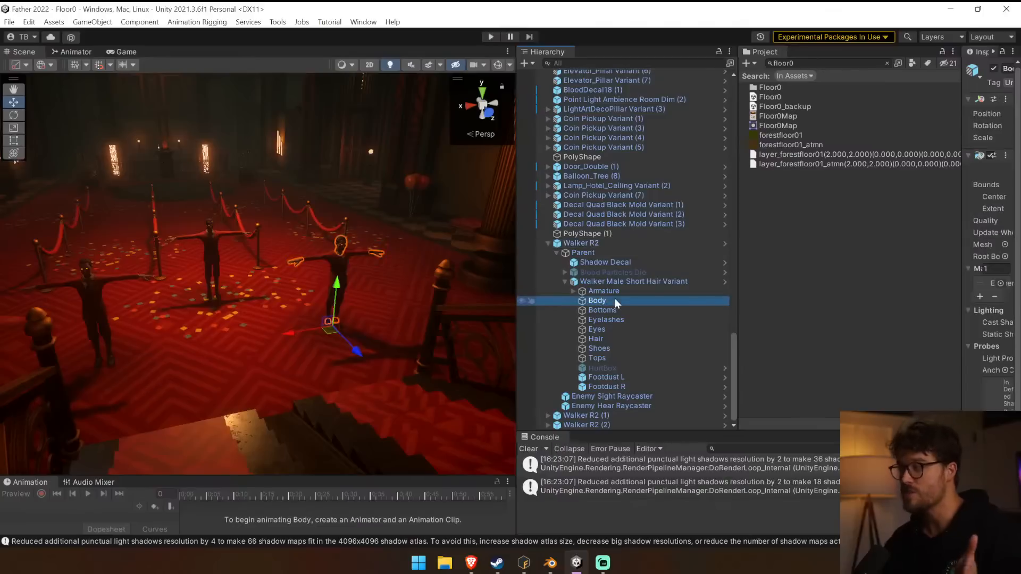
{"action": "key", "text": "Down"}
{"action": "key", "text": "Down"}
{"action": "key", "text": "Down"}
{"action": "key", "text": "Down"}
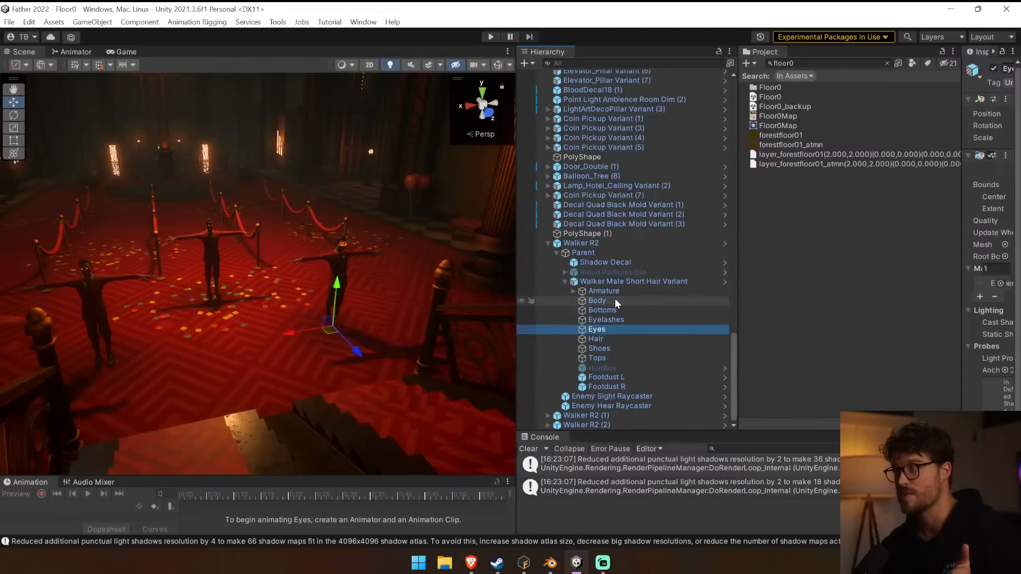
{"action": "key", "text": "Down"}
Select the walker's Body mesh and widen the Inspector to examine its Skinned Mesh Renderer and material settings.
{"action": "left_click", "coordinate": [614, 300]}
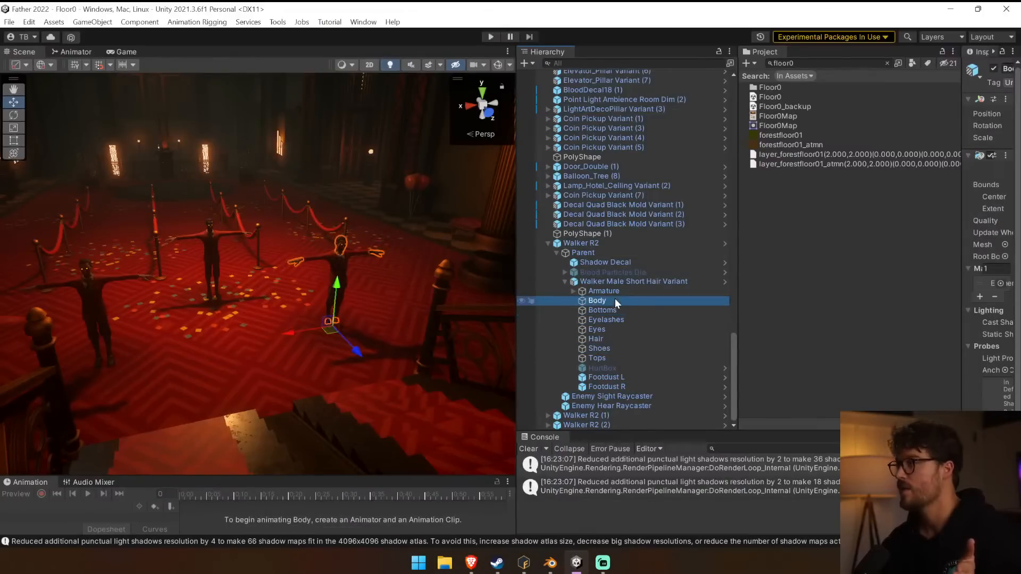
{"action": "left_click_drag", "start_coordinate": [740, 220], "coordinate": [658, 224]}
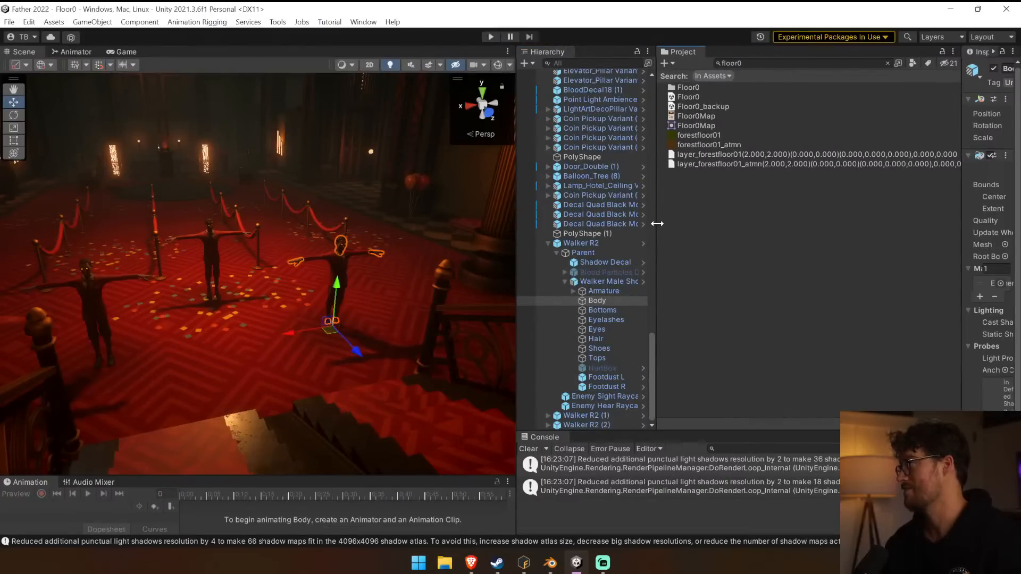
{"action": "left_click_drag", "start_coordinate": [961, 188], "coordinate": [771, 198]}
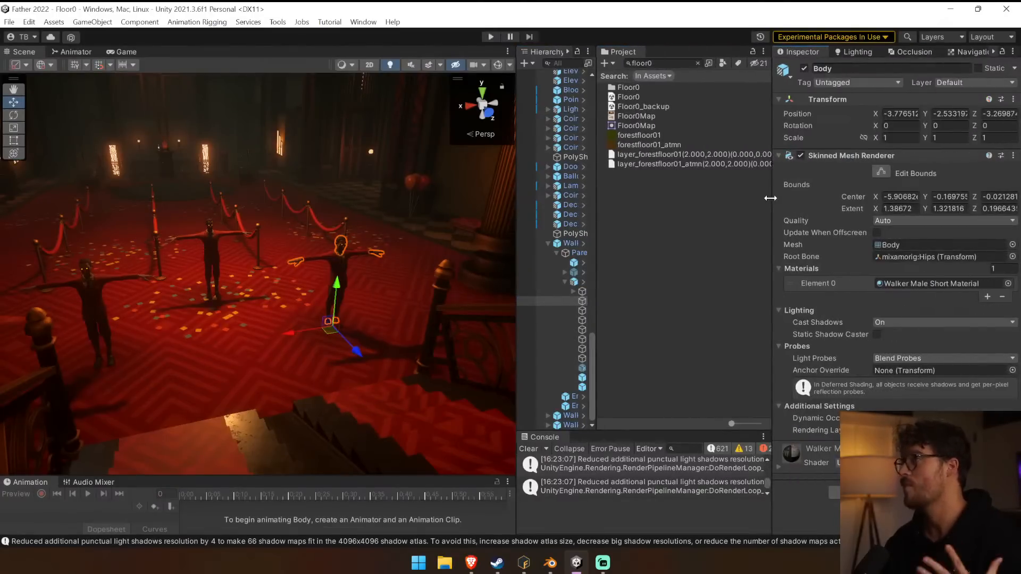
Locate the Body's assigned mesh in the project, then expand the Walker No Hair No Shirt@Idle model inside Walker Male No Hair No Shirt's FBX folder.
{"action": "left_click", "coordinate": [907, 245]}
{"action": "scroll", "coordinate": [655, 248], "scroll_direction": "up", "scroll_amount": 10}
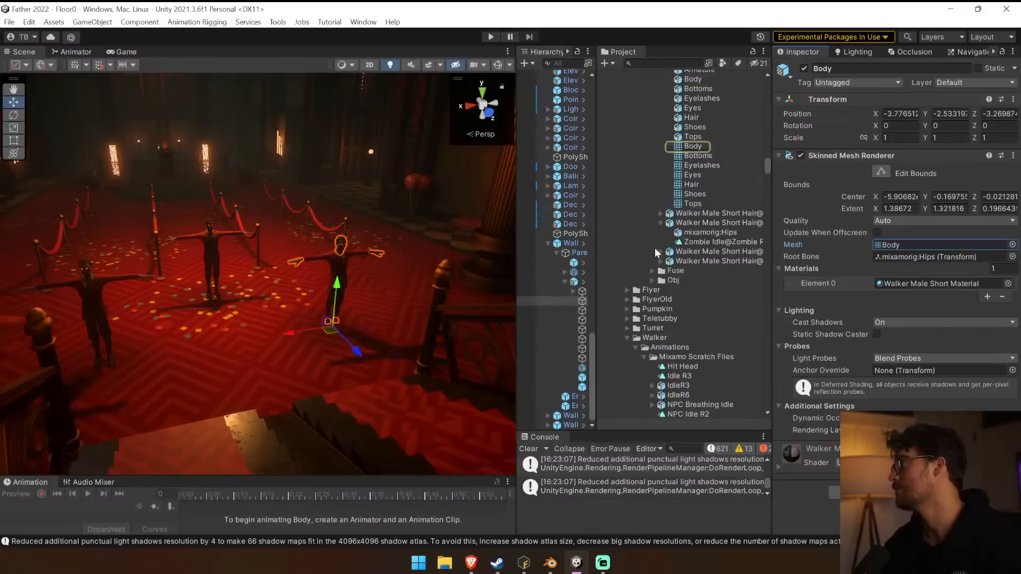
{"action": "scroll", "coordinate": [660, 226], "scroll_direction": "up", "scroll_amount": 1}
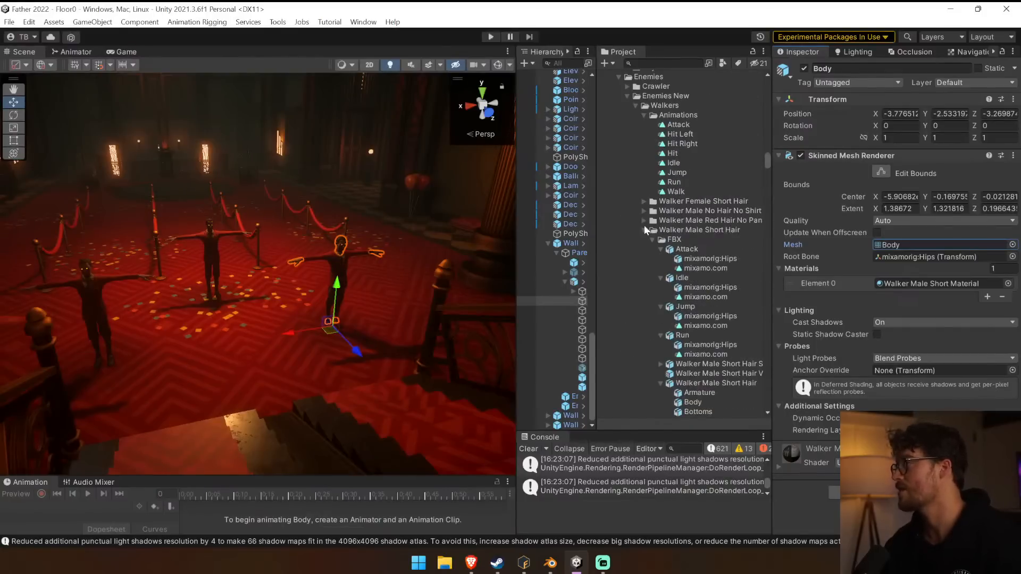
{"action": "left_click", "coordinate": [643, 230]}
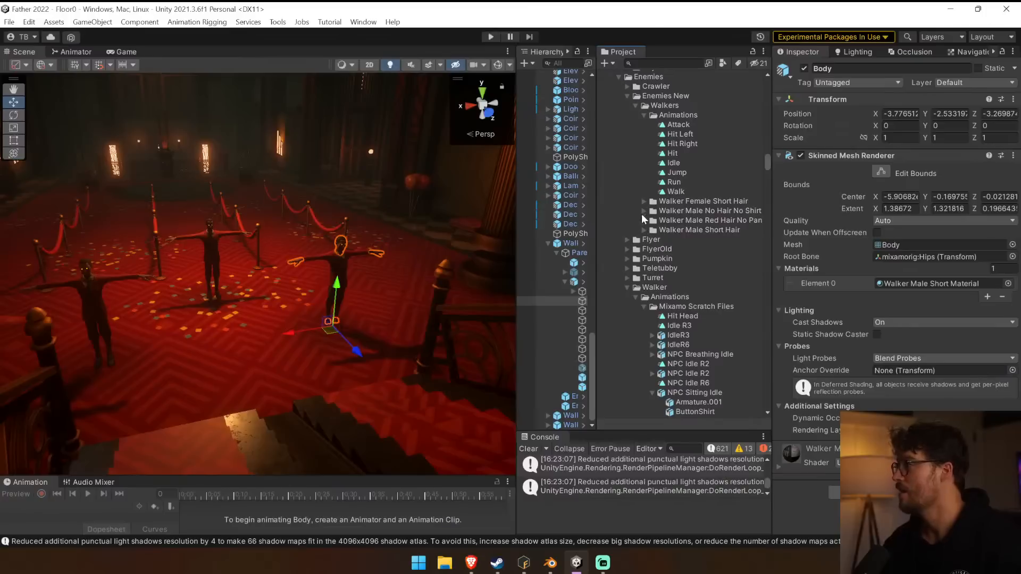
{"action": "left_click", "coordinate": [643, 211]}
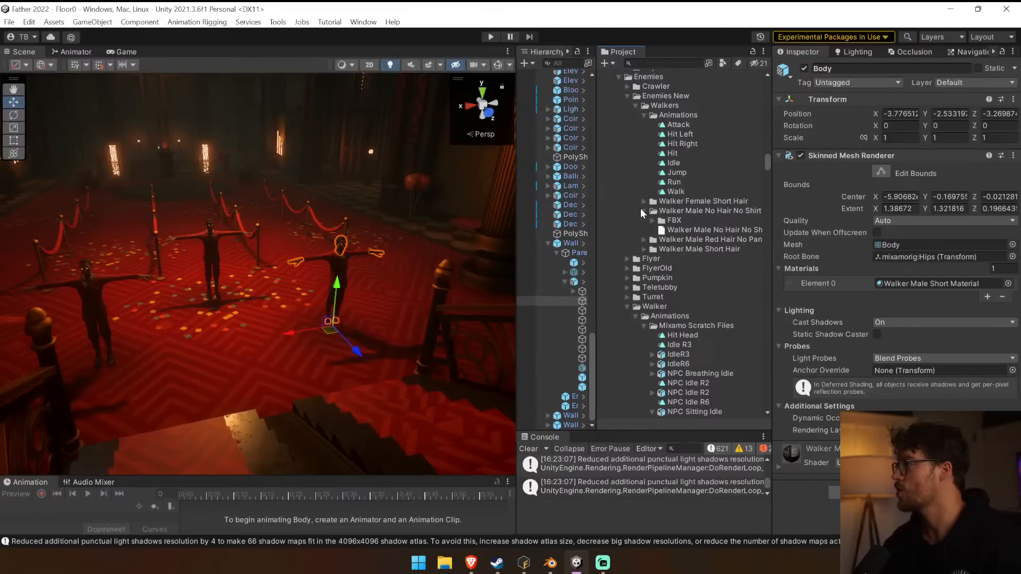
{"action": "left_click", "coordinate": [652, 220]}
{"action": "left_click", "coordinate": [669, 229]}
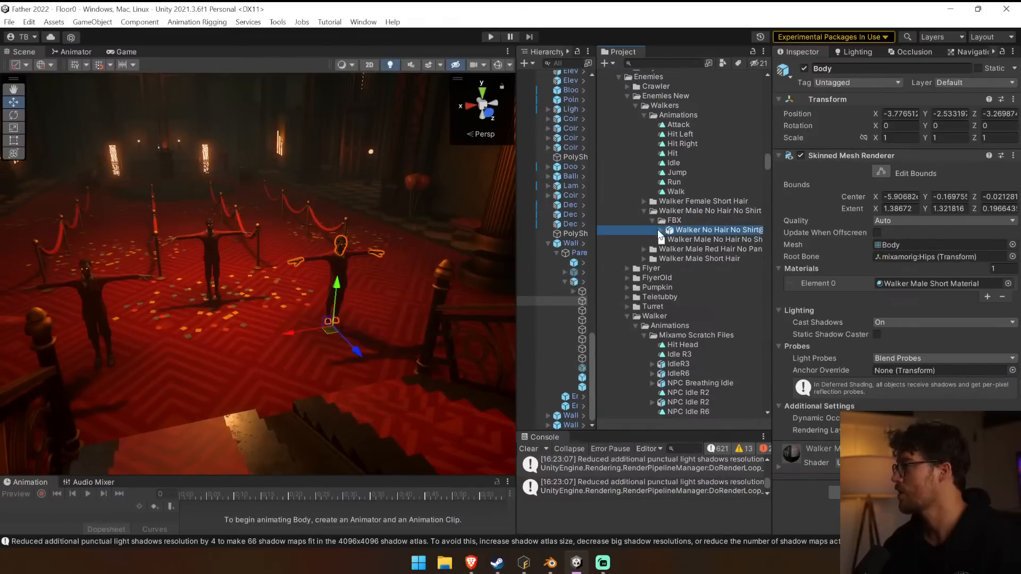
{"action": "left_click", "coordinate": [661, 230]}
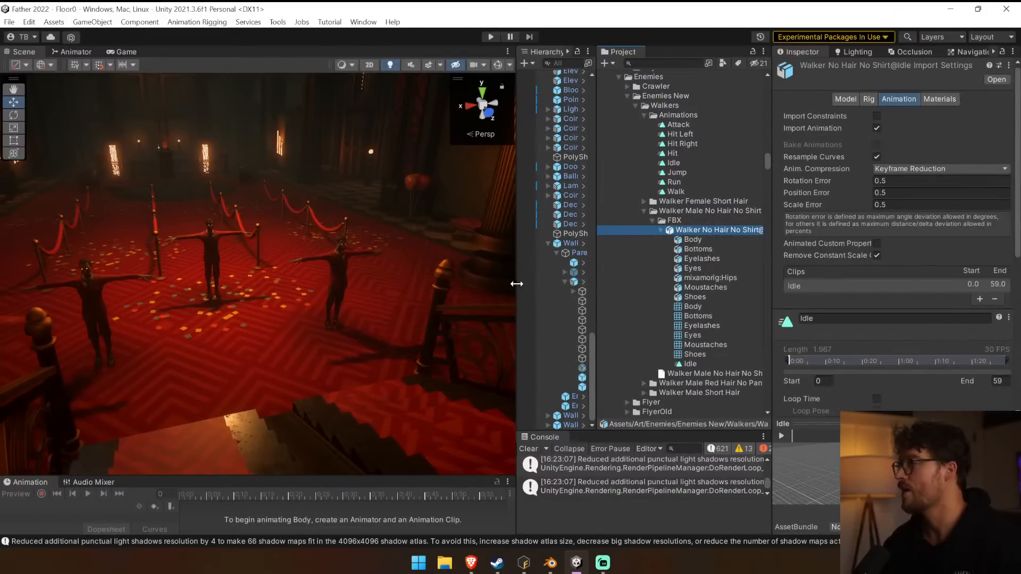
Replace the mesh of Walker R2's Body with the Body mesh from Walker No Hair No Shirt@Idle.
{"action": "left_click_drag", "start_coordinate": [516, 285], "coordinate": [405, 284]}
{"action": "left_click", "coordinate": [505, 303]}
{"action": "left_click_drag", "start_coordinate": [624, 305], "coordinate": [896, 244]}
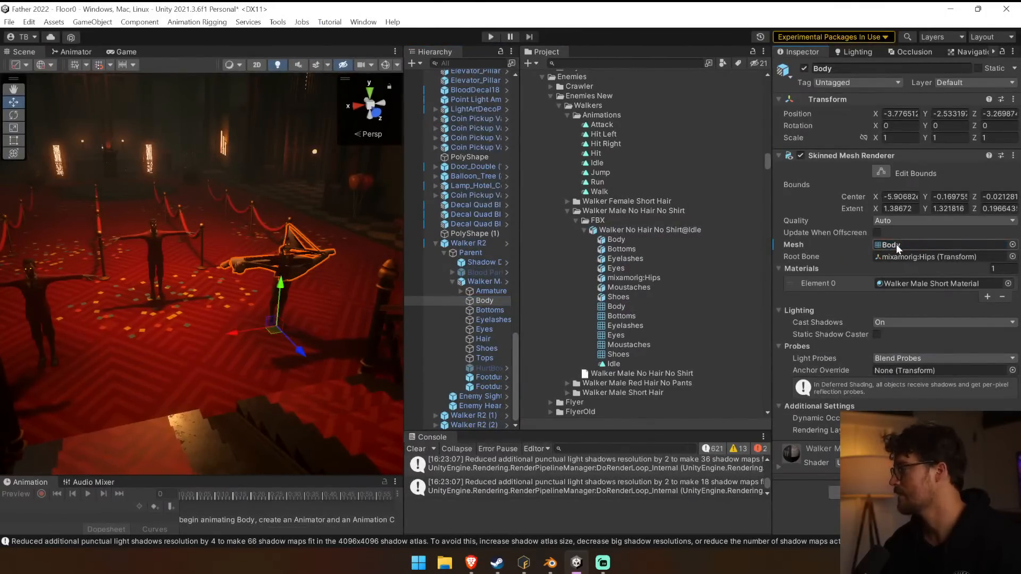
Turn off scene lighting and examine the walker's swapped Body mesh up close.
{"action": "mouse_move", "coordinate": [301, 249]}
{"action": "right_mouse_down"}
{"action": "mouse_move", "coordinate": [270, 266]}
{"action": "mouse_move", "coordinate": [311, 237]}
{"action": "right_mouse_up"}
{"action": "key", "text": "w"}
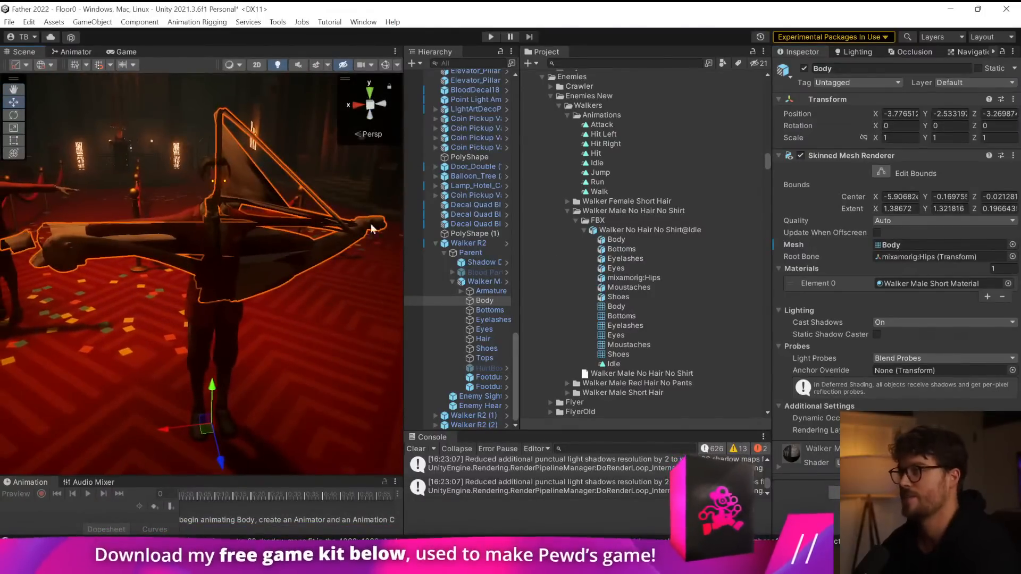
{"action": "left_click_drag", "start_coordinate": [405, 216], "coordinate": [671, 193]}
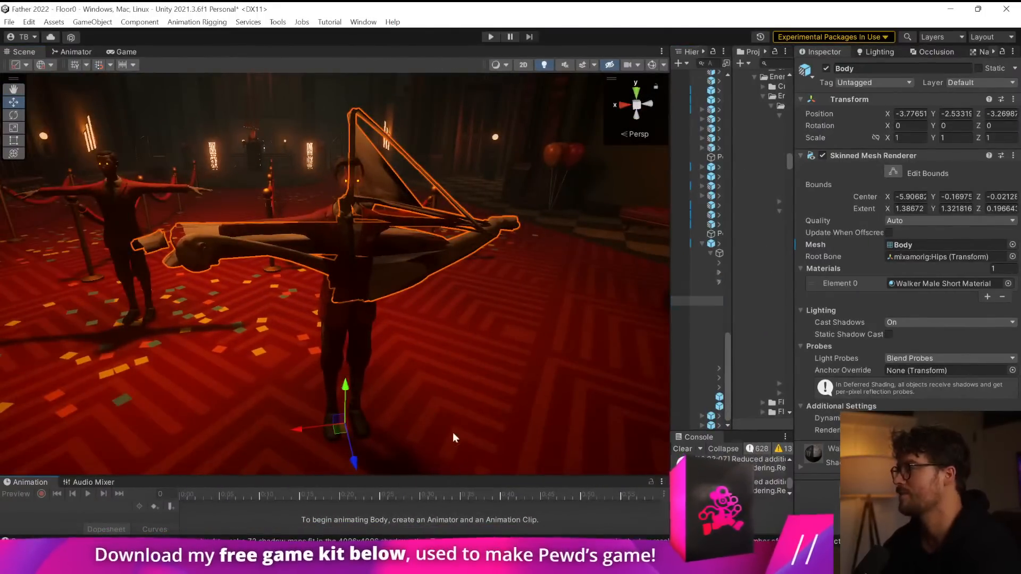
{"action": "left_click", "coordinate": [544, 64]}
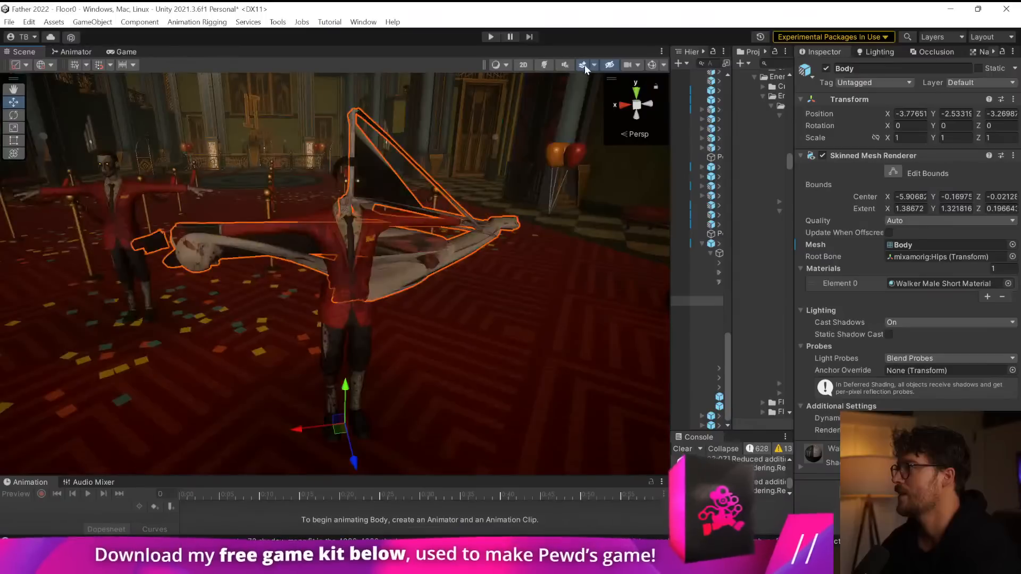
{"action": "left_click_drag", "start_coordinate": [669, 166], "coordinate": [520, 176]}
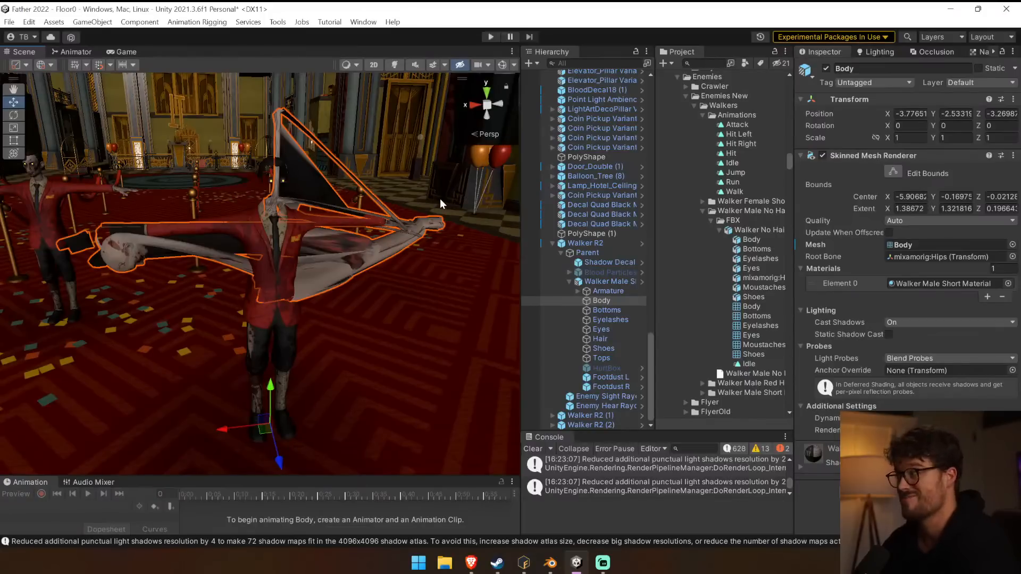
Locate the prefab asset of Walker Male Short Hair Variant and select the Walker Male Short Hair Source model beside it.
{"action": "left_click", "coordinate": [607, 282]}
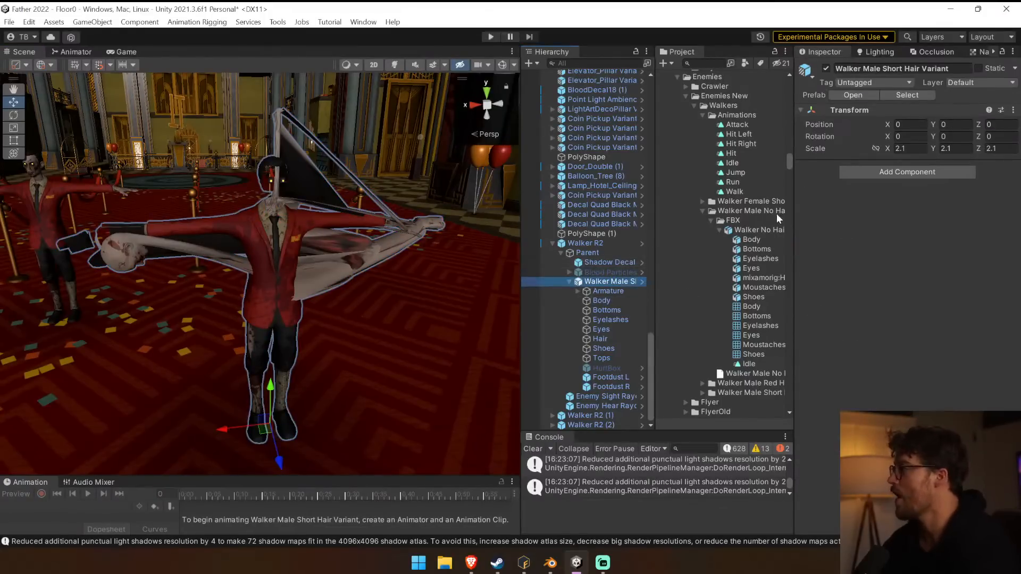
{"action": "left_click_drag", "start_coordinate": [521, 288], "coordinate": [376, 283]}
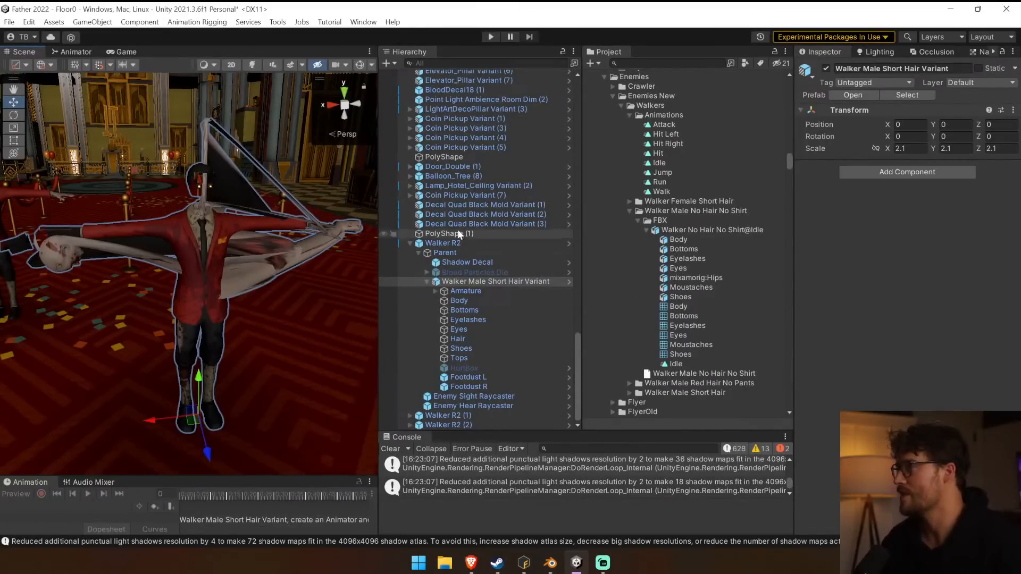
{"action": "left_click", "coordinate": [901, 94]}
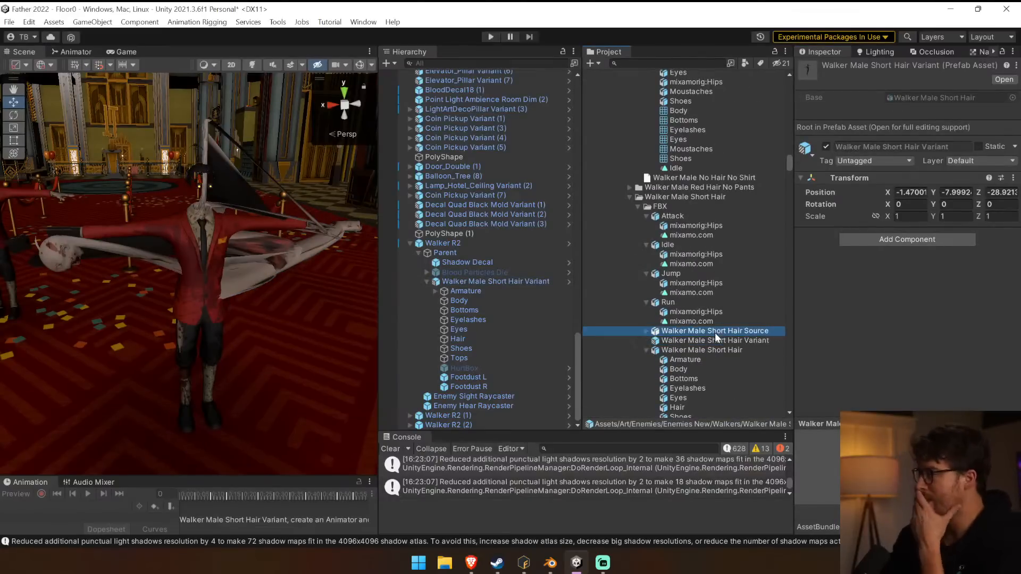
{"action": "left_click", "coordinate": [713, 331]}
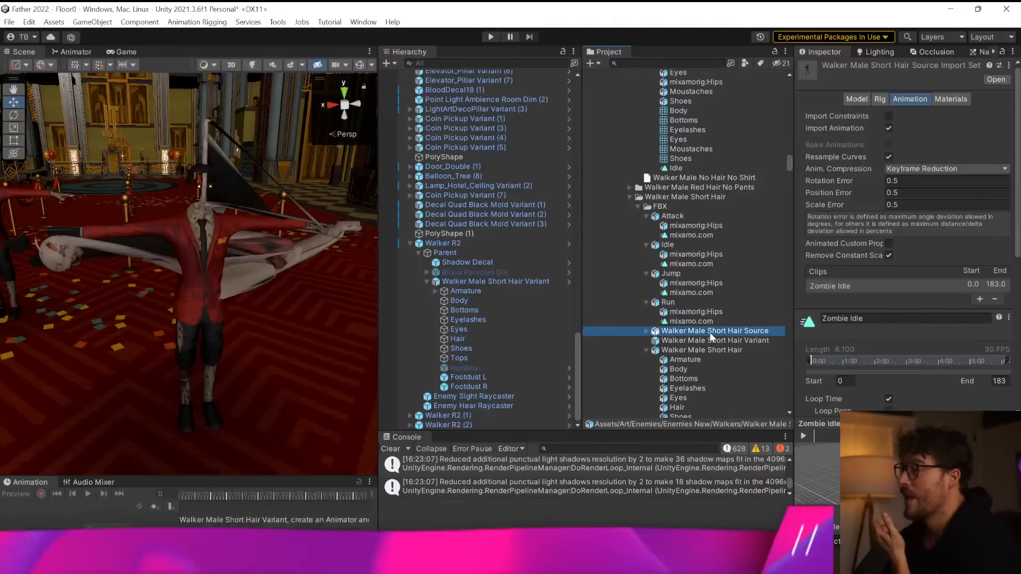
{"action": "right_click", "coordinate": [711, 335]}
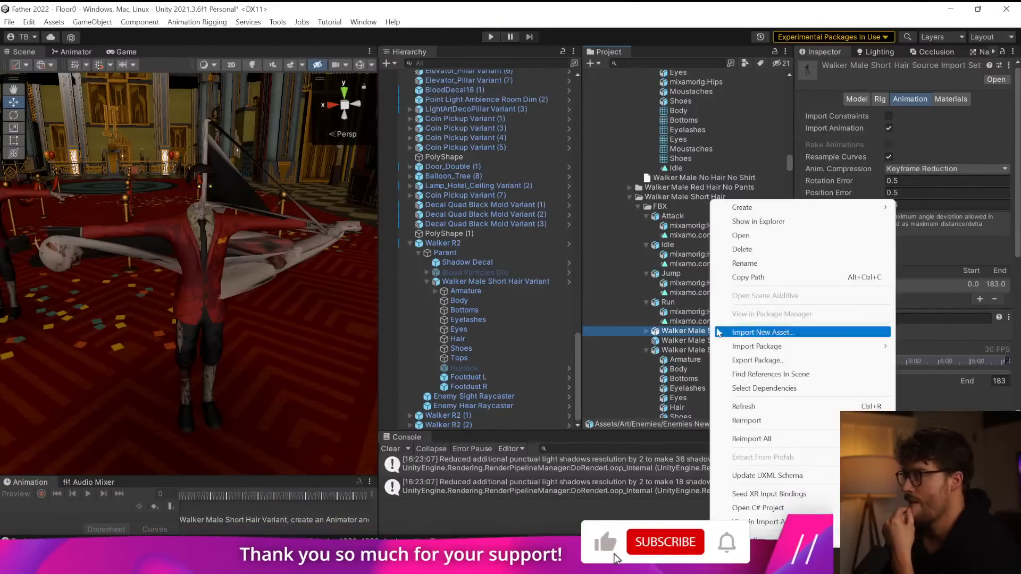
{"action": "left_click", "coordinate": [741, 235]}
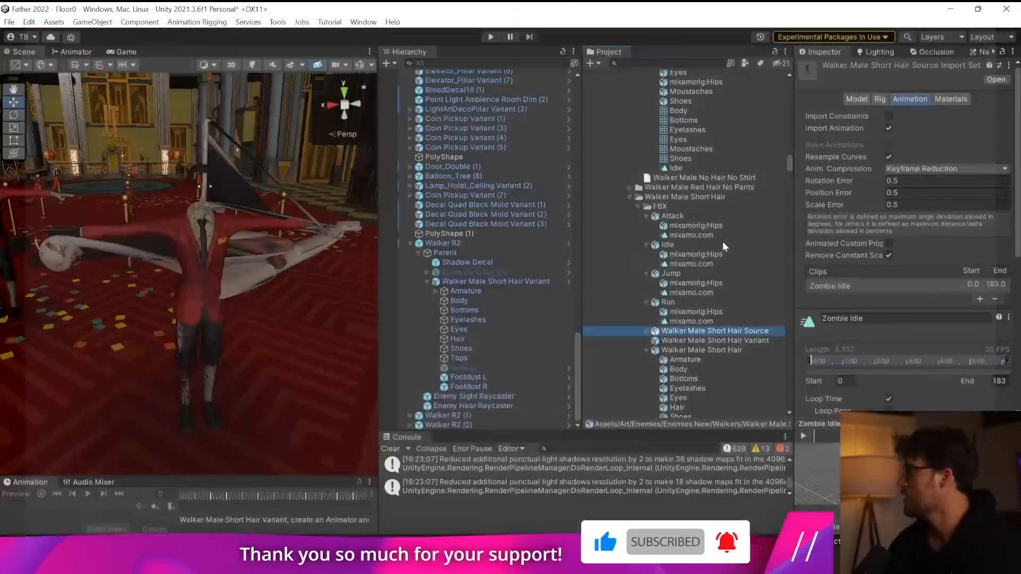
Launch Blender and dismiss its splash screen to start from the default scene.
{"action": "key", "text": "super"}
{"action": "type", "text": ".b"}
{"action": "key", "text": "BackSpace"}
{"action": "key", "text": "BackSpace"}
{"action": "type", "text": "blender"}
{"action": "key", "text": "Return"}
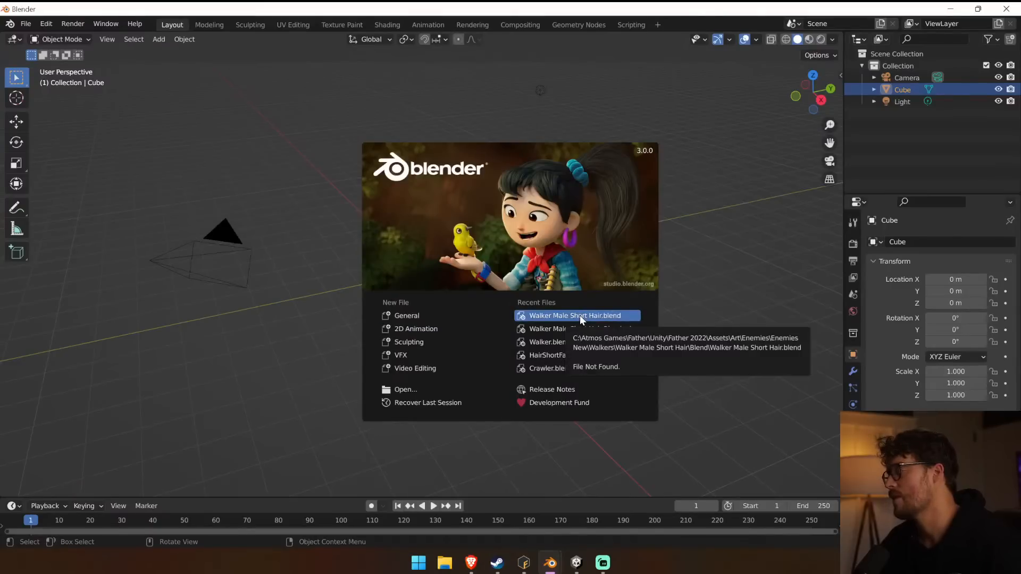
{"action": "left_click", "coordinate": [754, 370]}
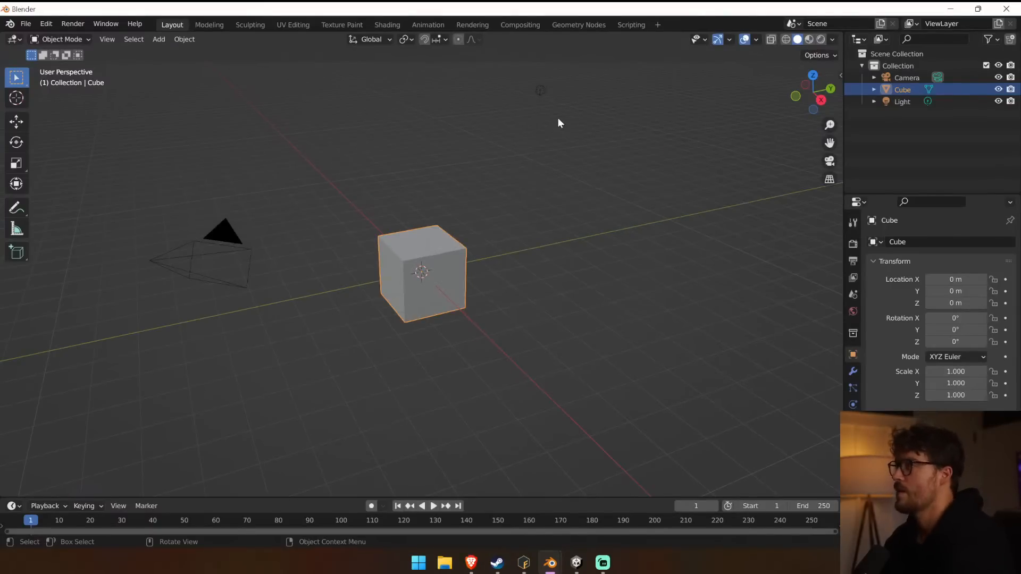
Delete the default cube, light and camera from the scene.
{"action": "key", "text": "Delete"}
{"action": "left_click", "coordinate": [546, 94]}
{"action": "key", "text": "Delete"}
{"action": "left_click", "coordinate": [215, 251]}
{"action": "key", "text": "Delete"}
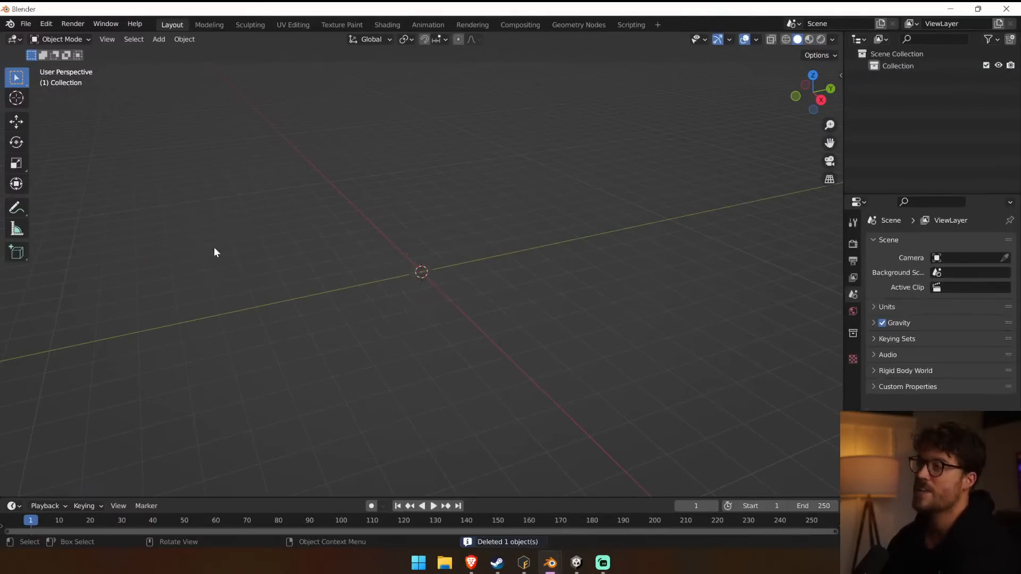
Start importing an FBX file into the empty scene.
{"action": "left_click", "coordinate": [26, 25]}
{"action": "mouse_move", "coordinate": [48, 184]}
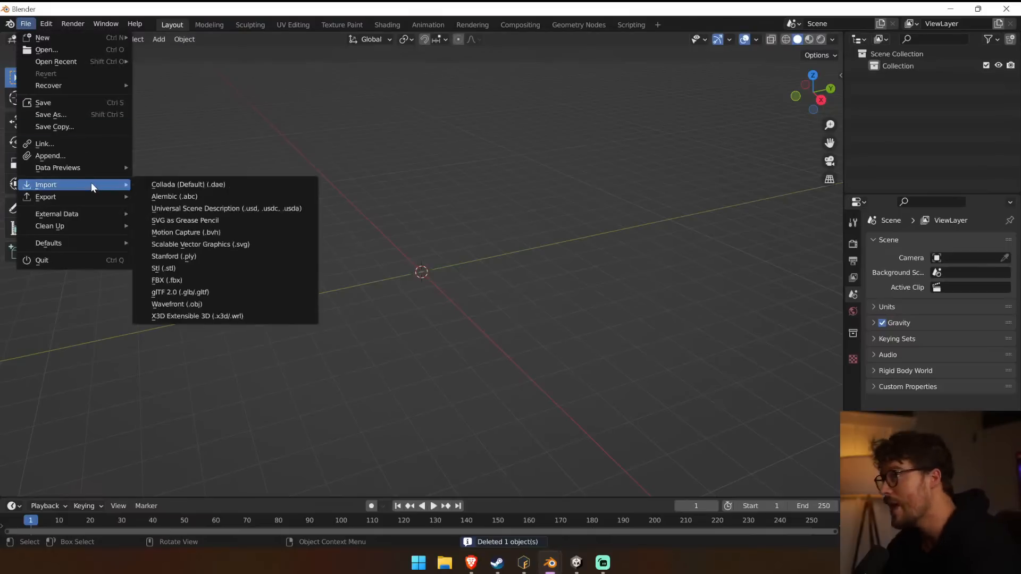
{"action": "left_click", "coordinate": [224, 278]}
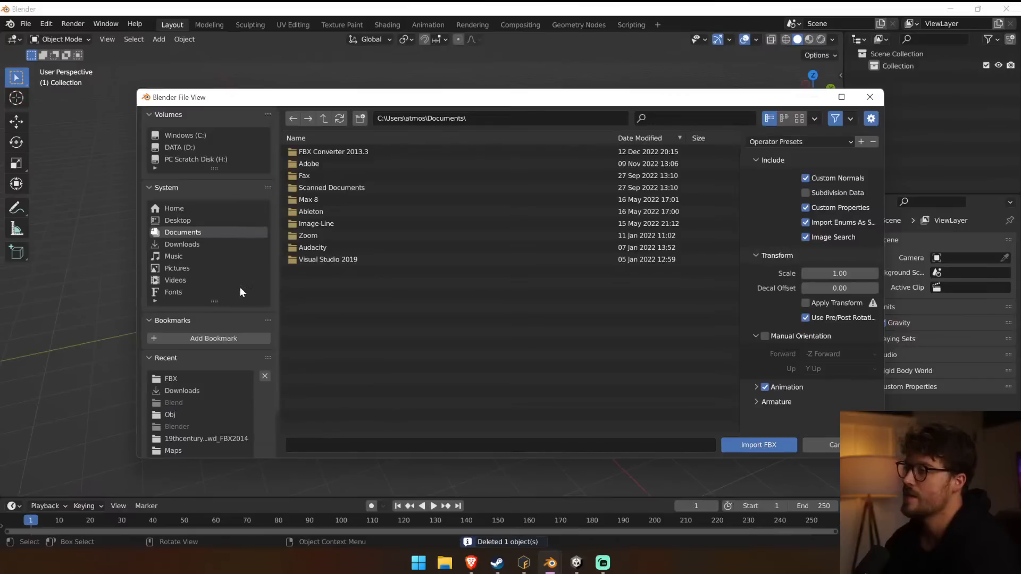
{"action": "scroll", "coordinate": [227, 262], "scroll_direction": "down", "scroll_amount": 2}
{"action": "scroll", "coordinate": [227, 257], "scroll_direction": "up", "scroll_amount": 2}
{"action": "left_click", "coordinate": [193, 146]}
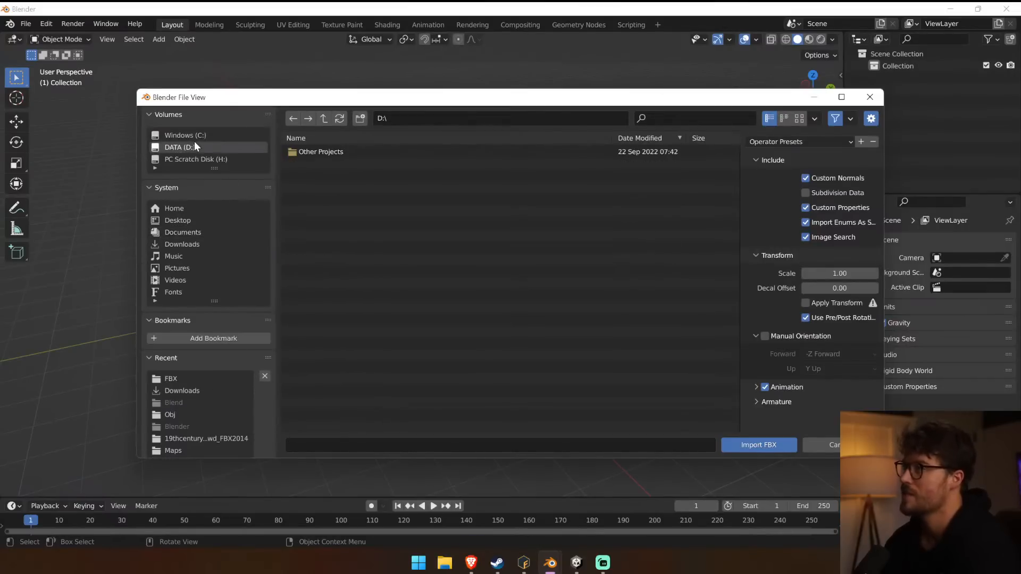
{"action": "double_click", "coordinate": [299, 152]}
{"action": "left_click", "coordinate": [322, 118]}
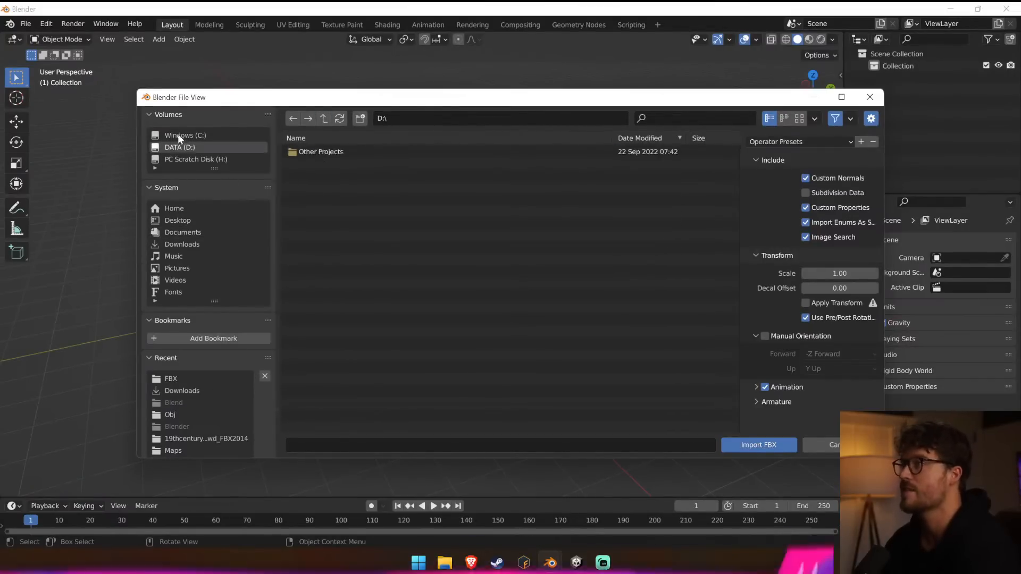
Browse to C:\Atmos Games\Father\Unity\Father 2022\Assets\Art\Enemies\Enemies New\Walkers\Walker Male Short Hair\FBX.
{"action": "left_click", "coordinate": [179, 136]}
{"action": "double_click", "coordinate": [353, 174]}
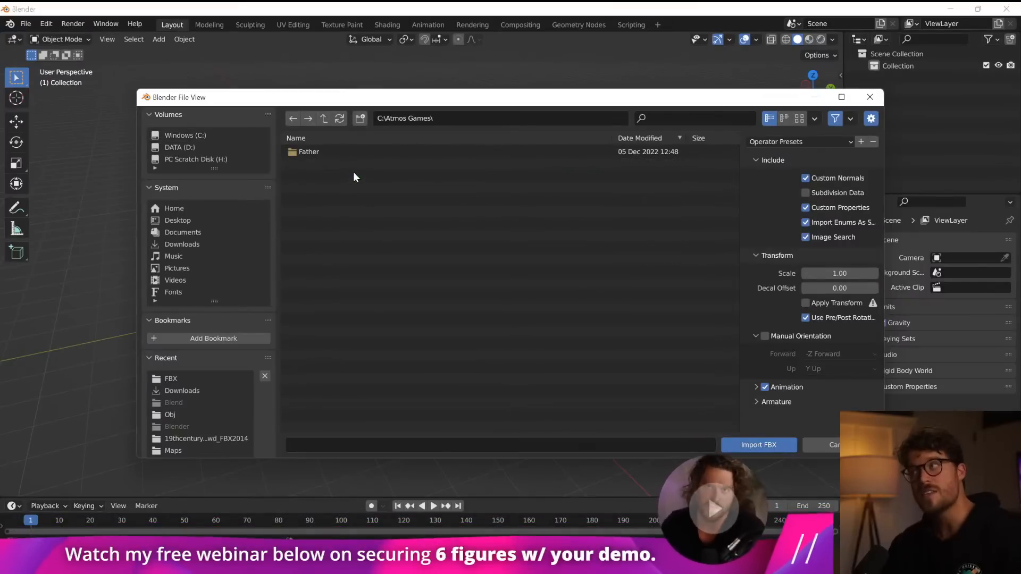
{"action": "double_click", "coordinate": [355, 150]}
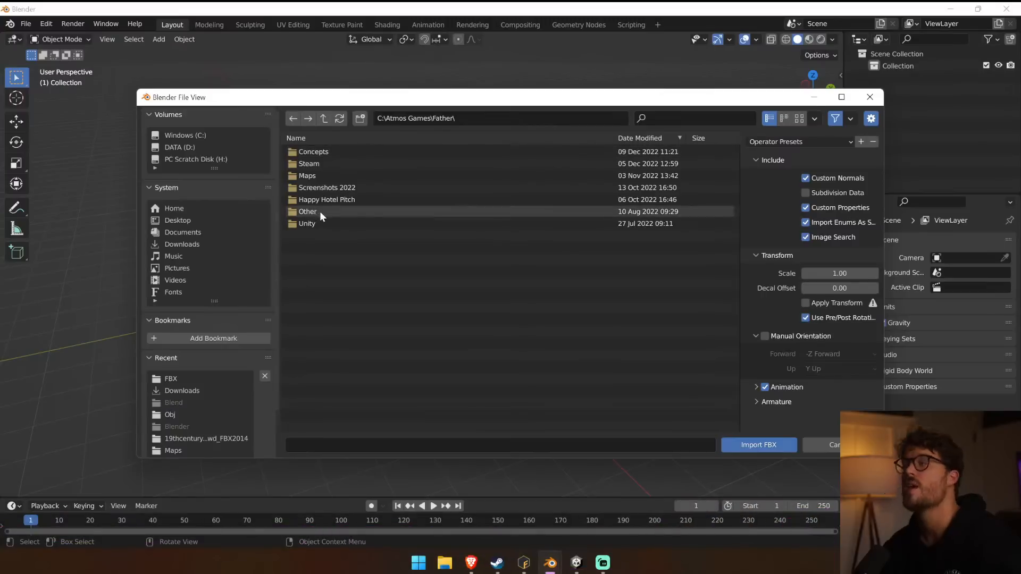
{"action": "double_click", "coordinate": [320, 223]}
{"action": "double_click", "coordinate": [335, 152]}
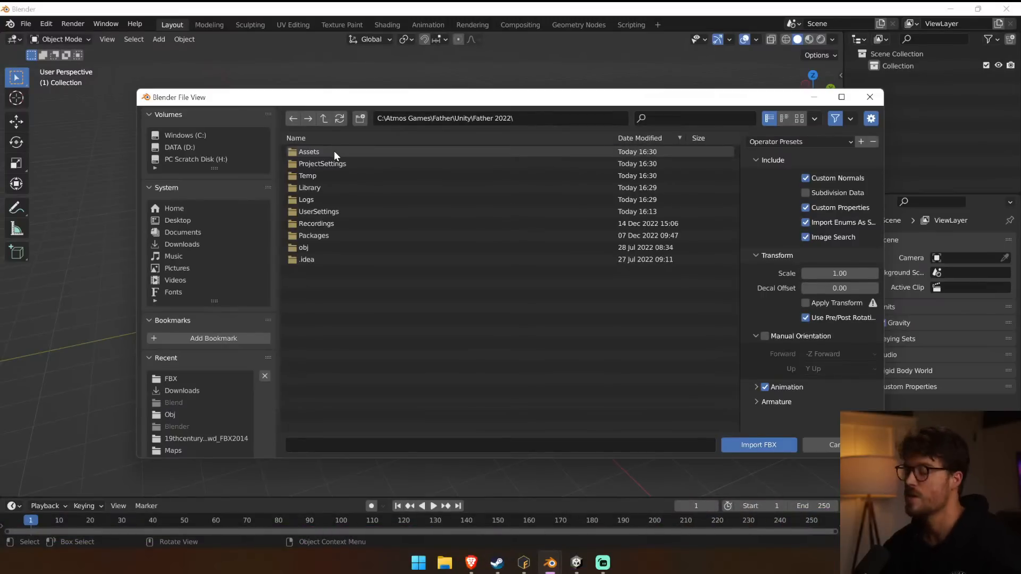
{"action": "double_click", "coordinate": [334, 151]}
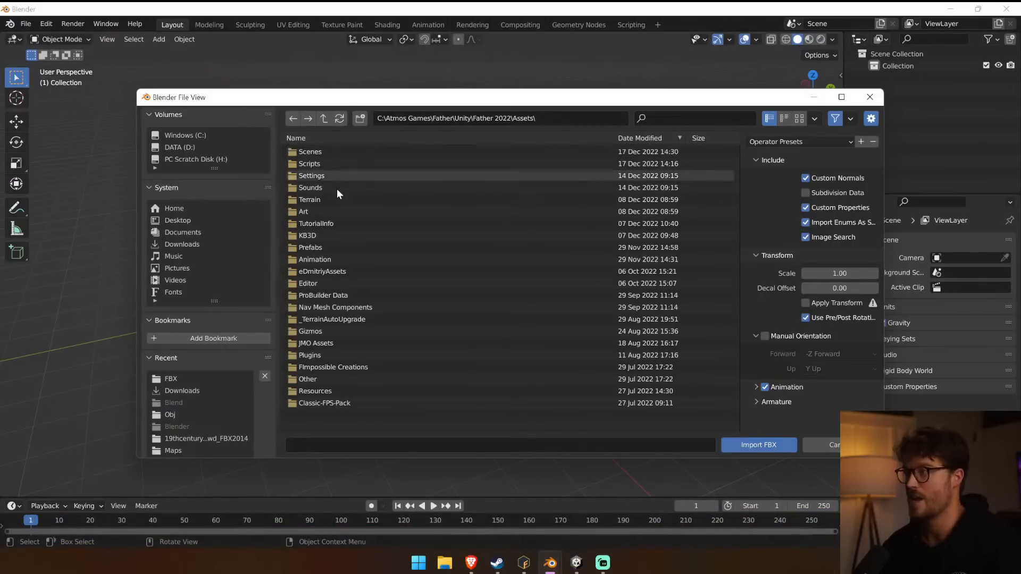
{"action": "double_click", "coordinate": [339, 212]}
{"action": "double_click", "coordinate": [343, 159]}
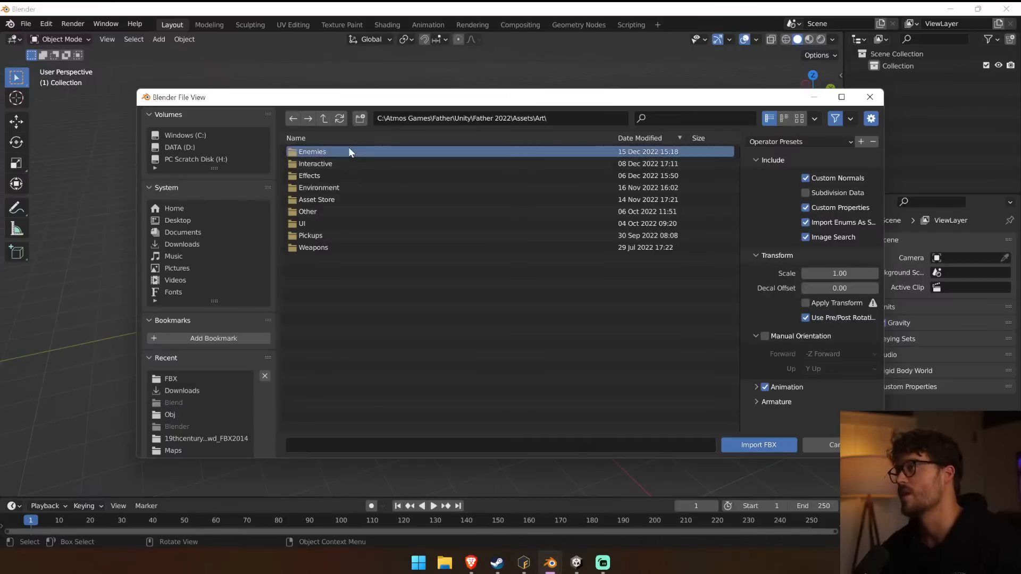
{"action": "double_click", "coordinate": [334, 165]}
{"action": "double_click", "coordinate": [333, 151]}
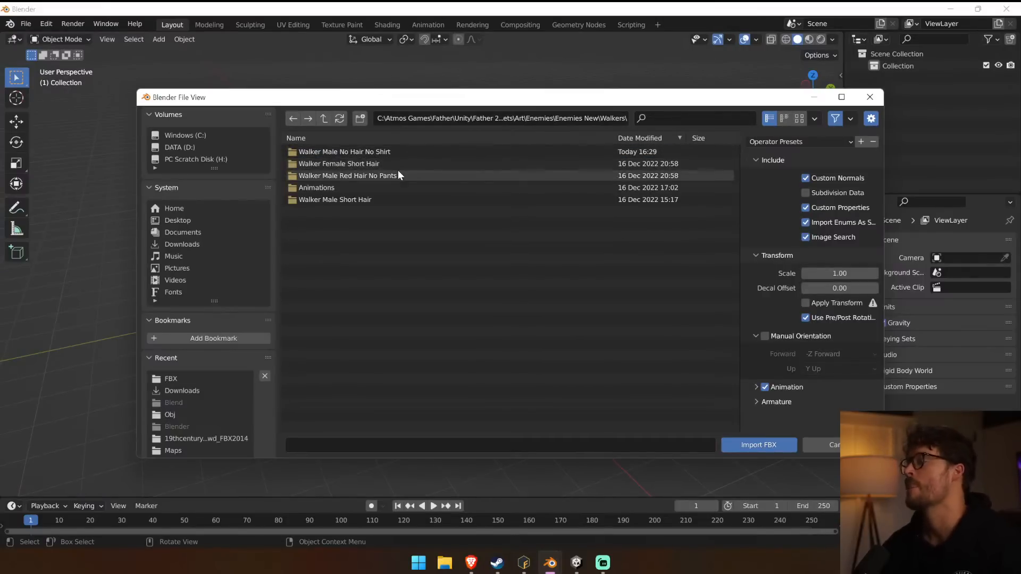
{"action": "double_click", "coordinate": [355, 201]}
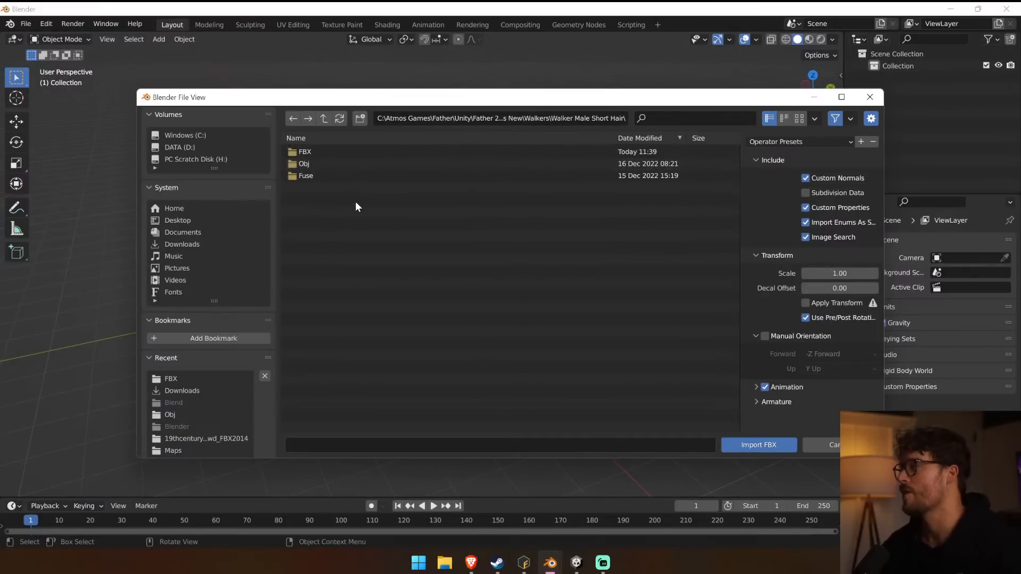
{"action": "double_click", "coordinate": [312, 152]}
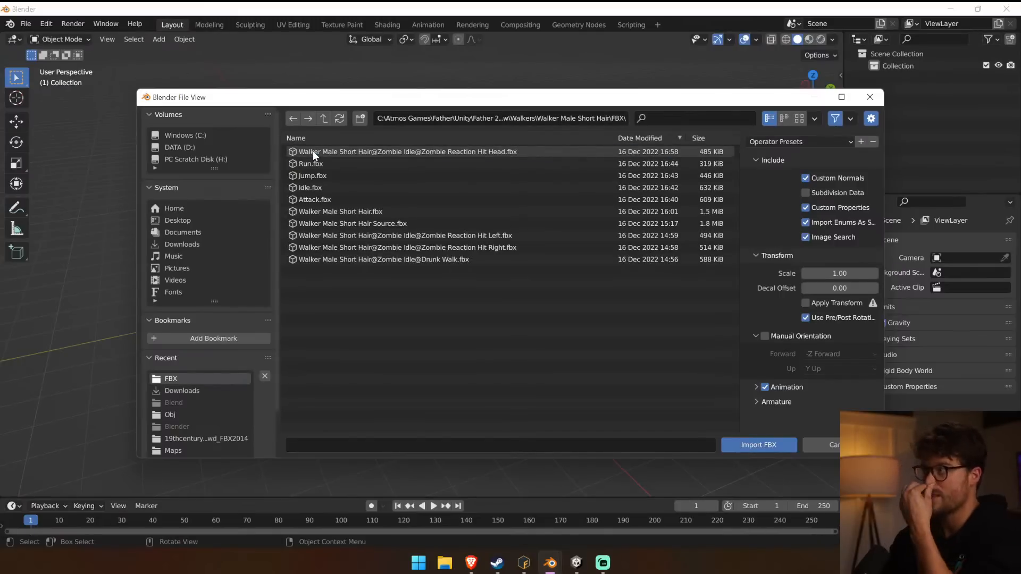
Import Walker Male Short Hair Source.fbx and view the model from the front.
{"action": "left_click", "coordinate": [414, 212]}
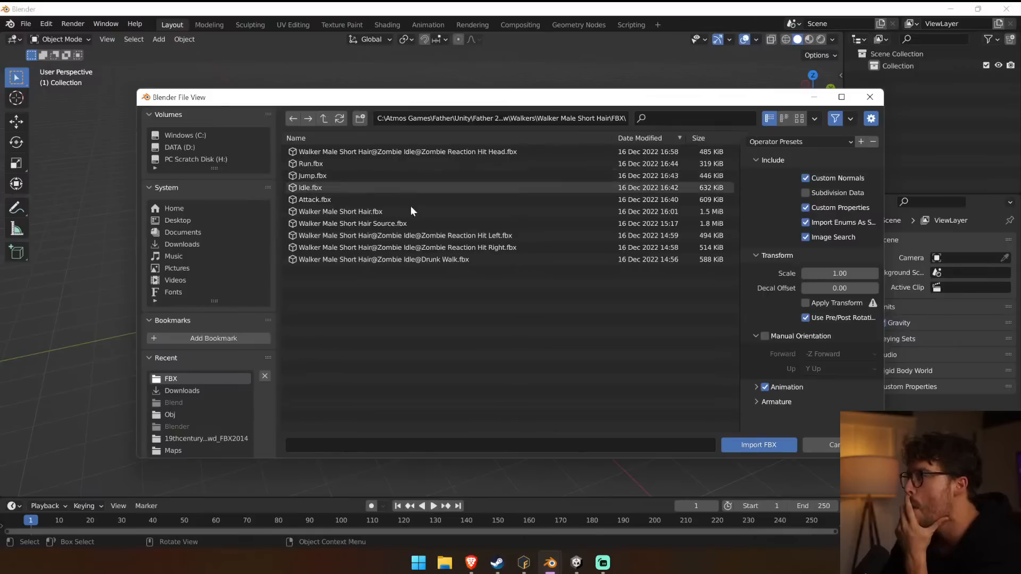
{"action": "left_click", "coordinate": [417, 224]}
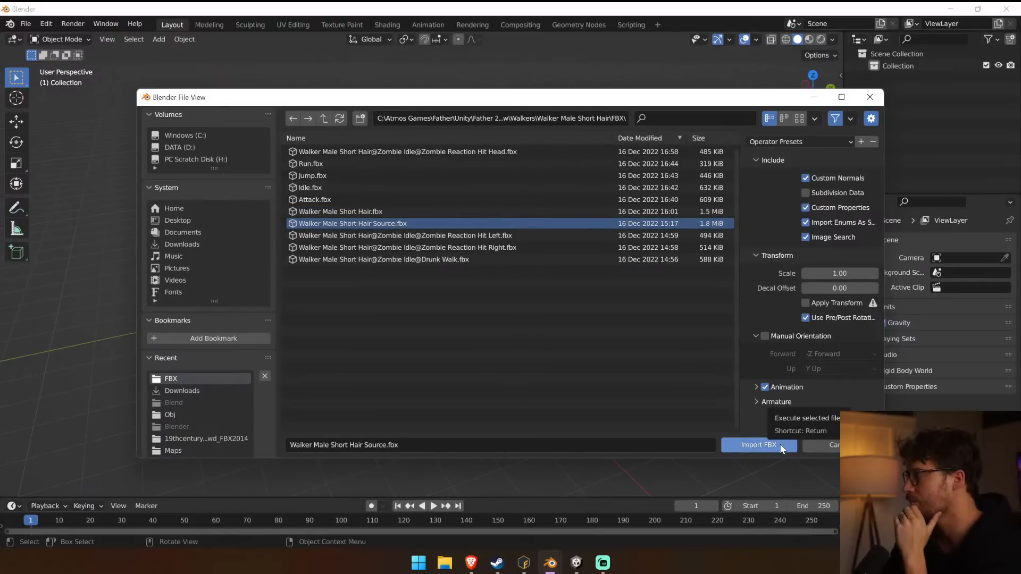
{"action": "left_click", "coordinate": [781, 443]}
{"action": "middle_click_drag", "start_coordinate": [321, 263], "coordinate": [490, 218]}
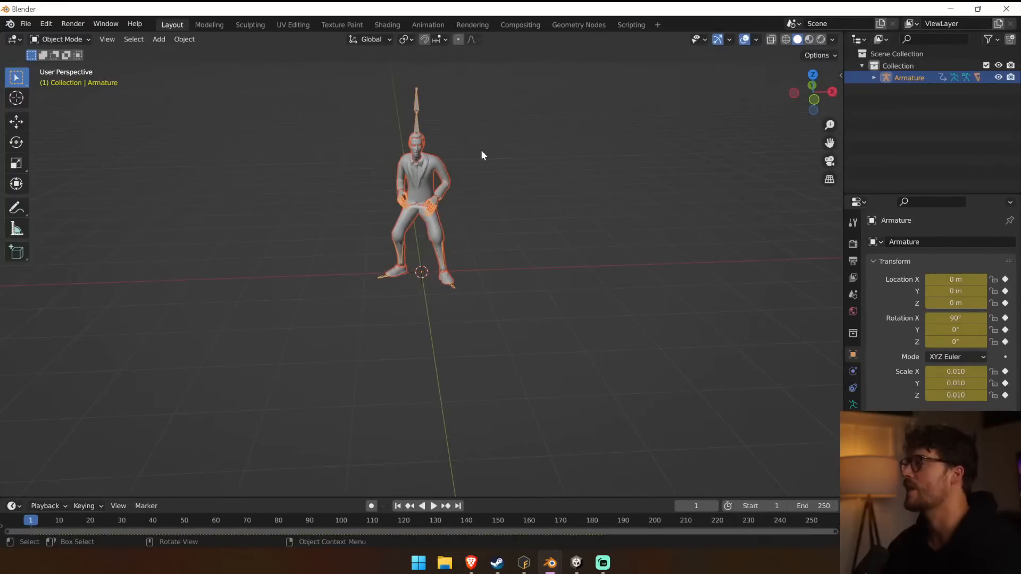
Switch the walker armature to Pose Mode and clear all pose transforms so the character stands in its T-pose.
{"action": "middle_click_drag", "start_coordinate": [483, 179], "coordinate": [478, 241], "text": "shift"}
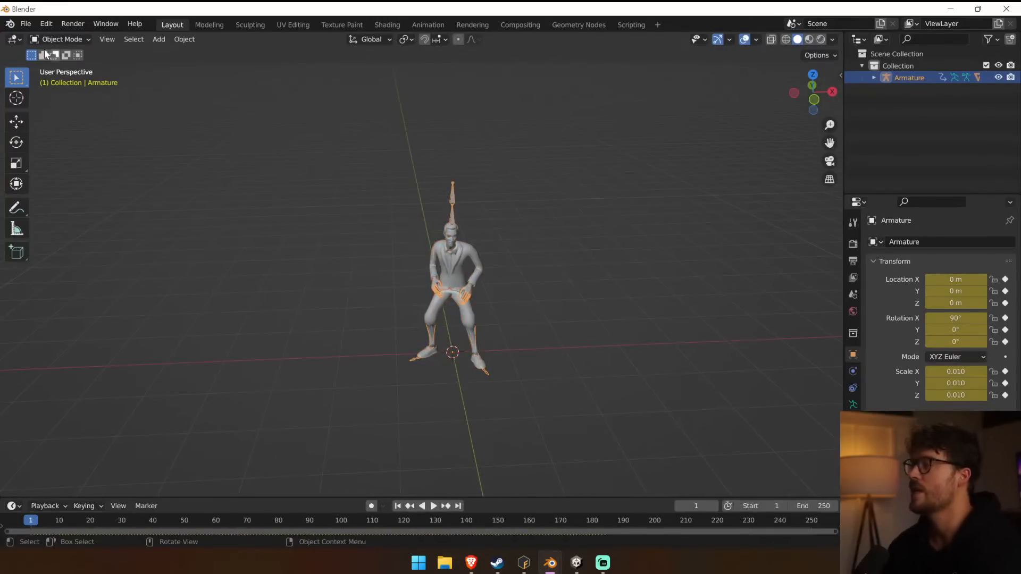
{"action": "left_click", "coordinate": [60, 39]}
{"action": "left_click", "coordinate": [70, 80]}
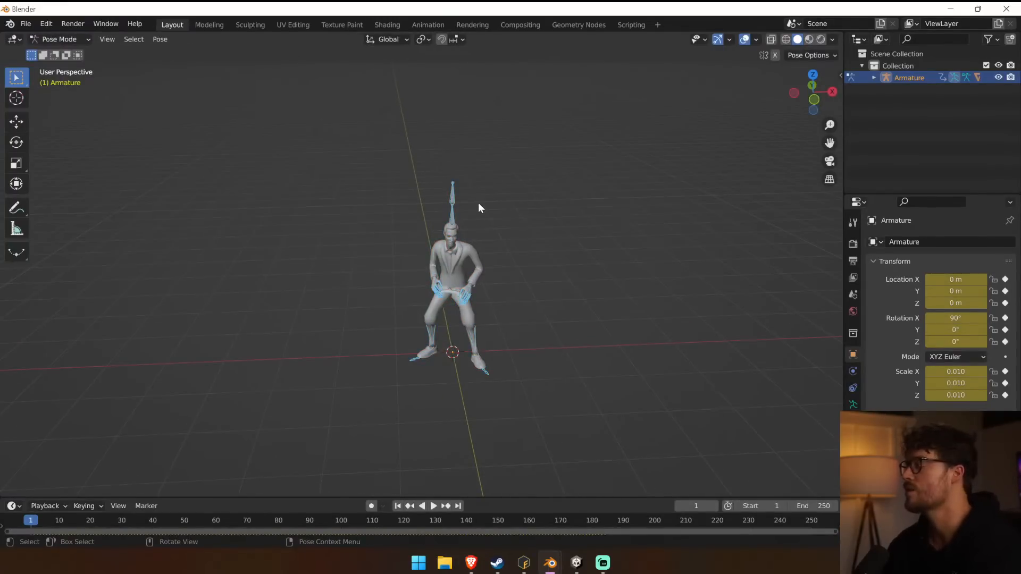
{"action": "scroll", "coordinate": [478, 208], "scroll_direction": "up", "scroll_amount": 2}
{"action": "middle_click_drag", "start_coordinate": [502, 221], "coordinate": [577, 214]}
{"action": "scroll", "coordinate": [483, 176], "scroll_direction": "up", "scroll_amount": 1}
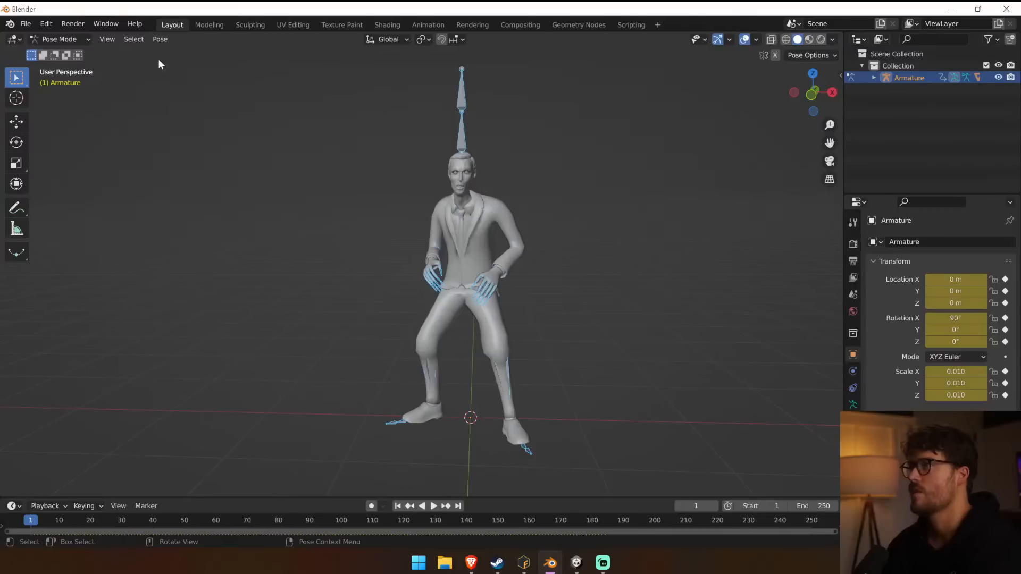
{"action": "left_click", "coordinate": [159, 39]}
{"action": "mouse_move", "coordinate": [202, 69]}
{"action": "left_click", "coordinate": [322, 64]}
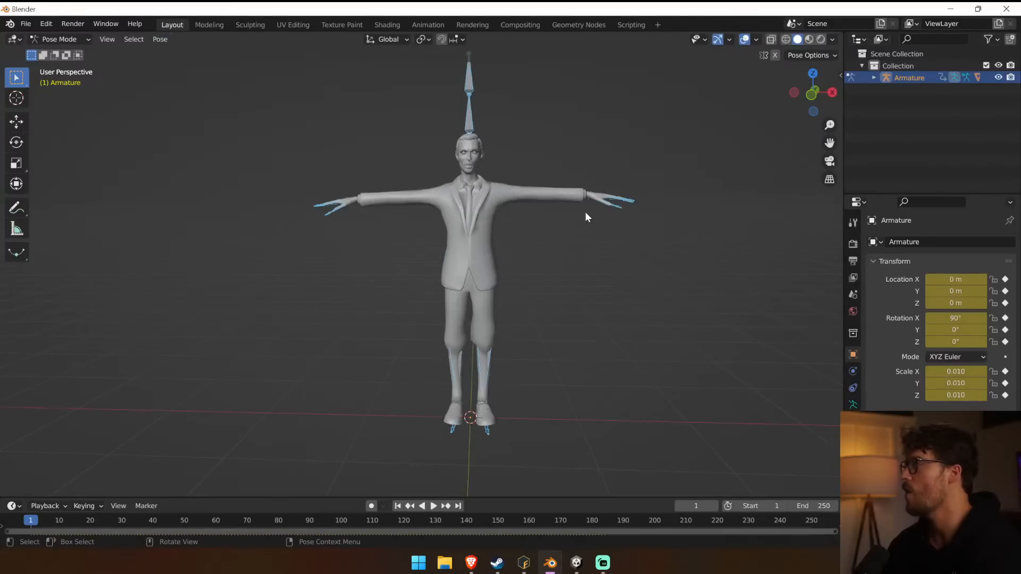
{"action": "middle_click_drag", "start_coordinate": [245, 226], "coordinate": [165, 185]}
{"action": "scroll", "coordinate": [166, 185], "scroll_direction": "up", "scroll_amount": 2}
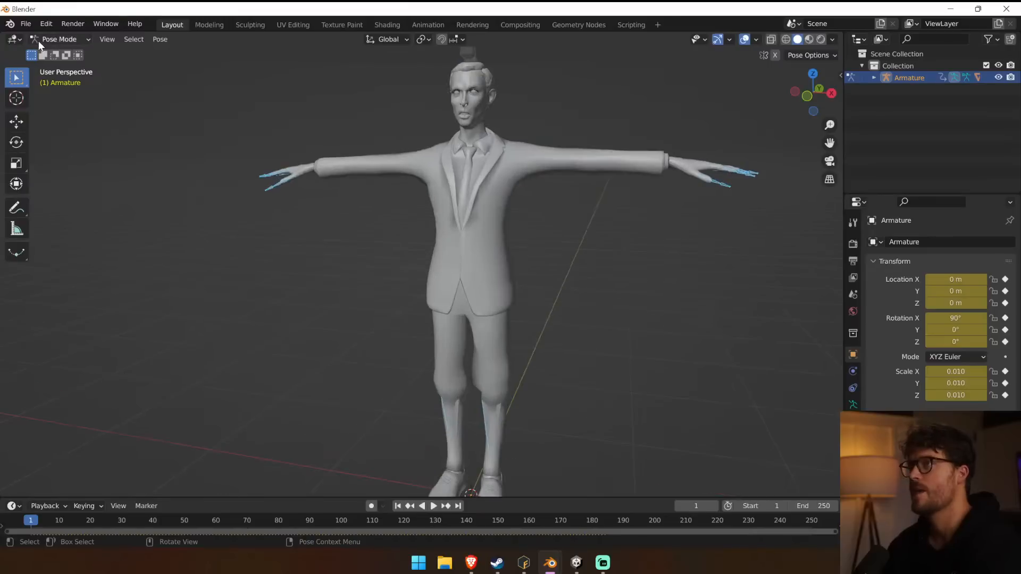
{"action": "middle_click_drag", "start_coordinate": [356, 129], "coordinate": [401, 140]}
{"action": "scroll", "coordinate": [402, 139], "scroll_direction": "down", "scroll_amount": 3}
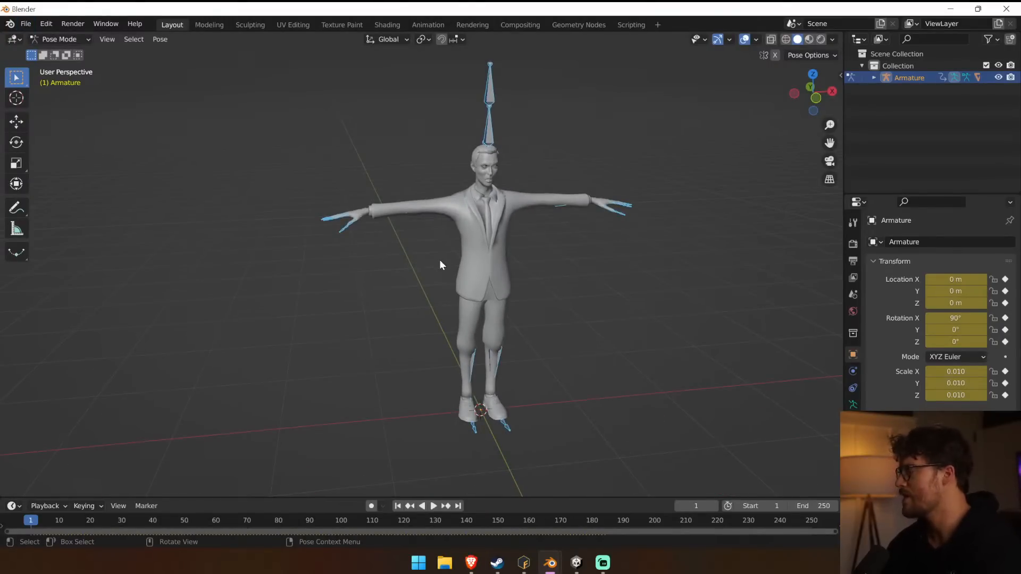
Import Walker No Hair No Shirt.obj from the Downloads\FUSE\Walker No Hair No Shirt folder.
{"action": "left_click", "coordinate": [25, 24]}
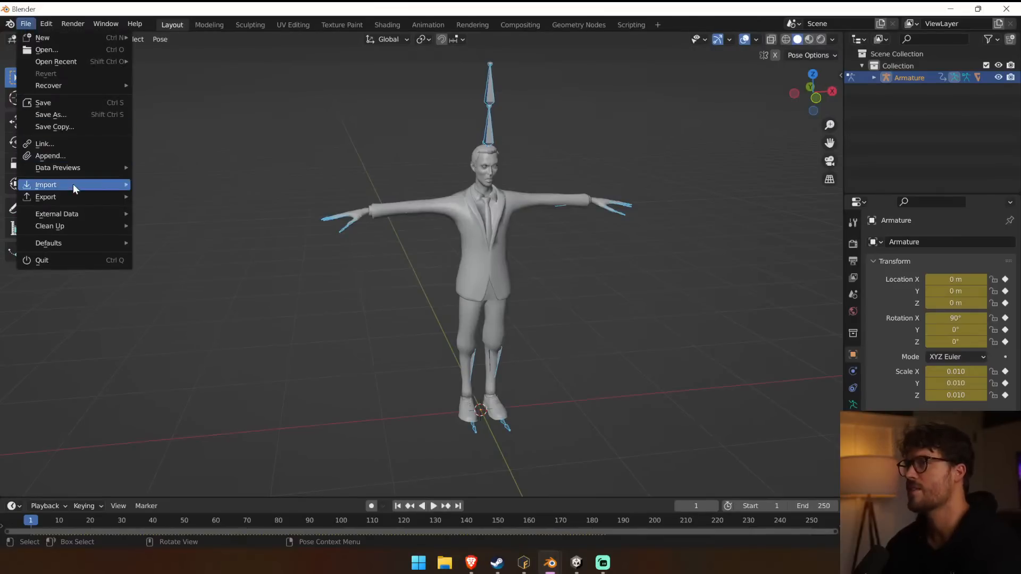
{"action": "mouse_move", "coordinate": [75, 186]}
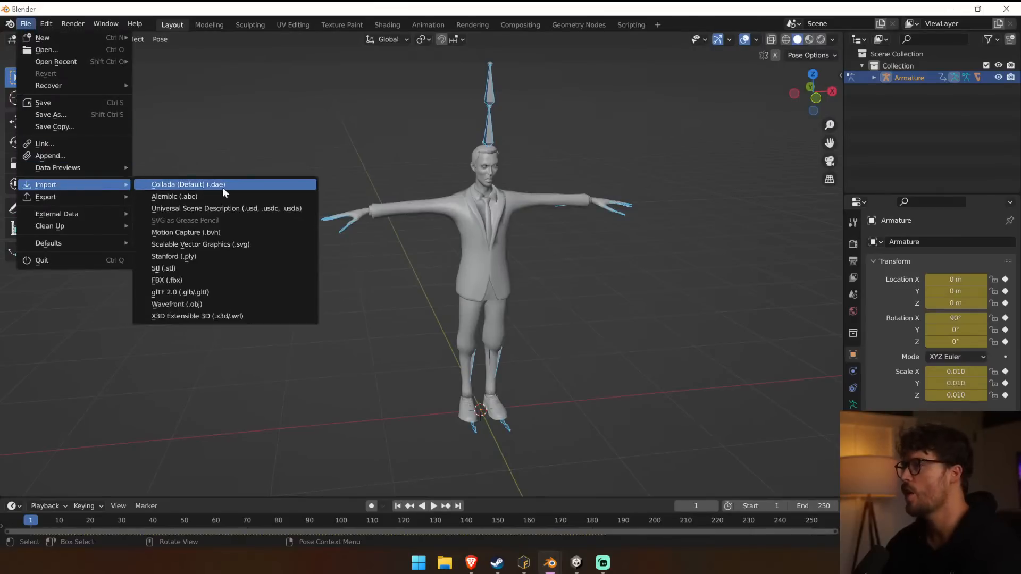
{"action": "left_click", "coordinate": [220, 305]}
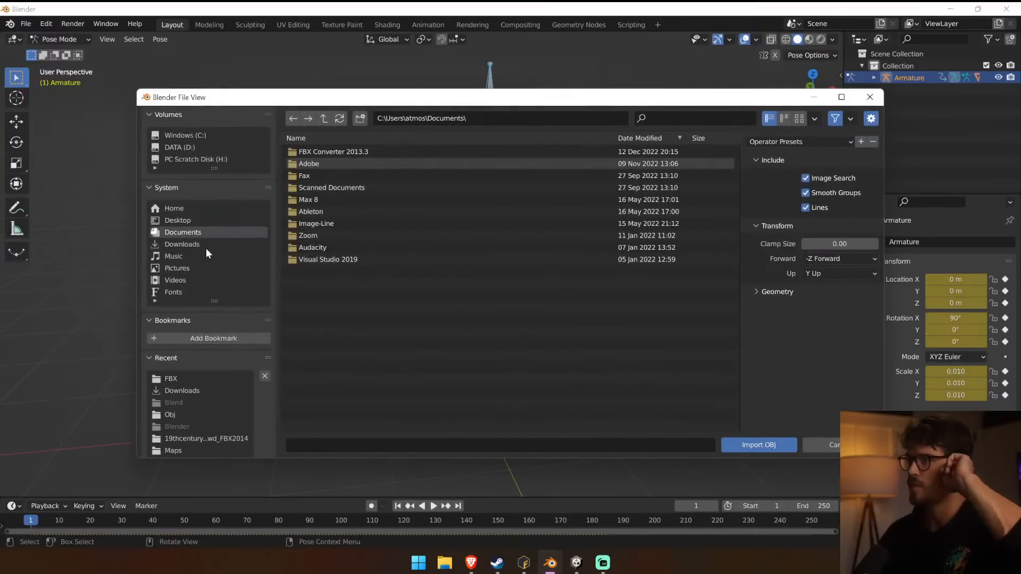
{"action": "left_click", "coordinate": [205, 244]}
{"action": "left_click", "coordinate": [314, 152]}
{"action": "left_click", "coordinate": [333, 154]}
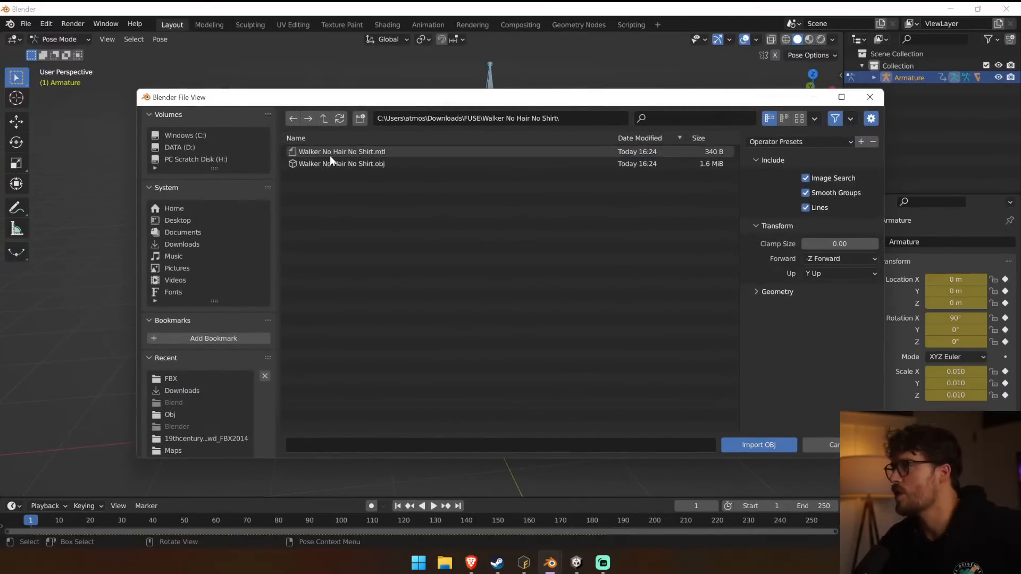
{"action": "left_click", "coordinate": [334, 165]}
{"action": "double_click", "coordinate": [334, 164]}
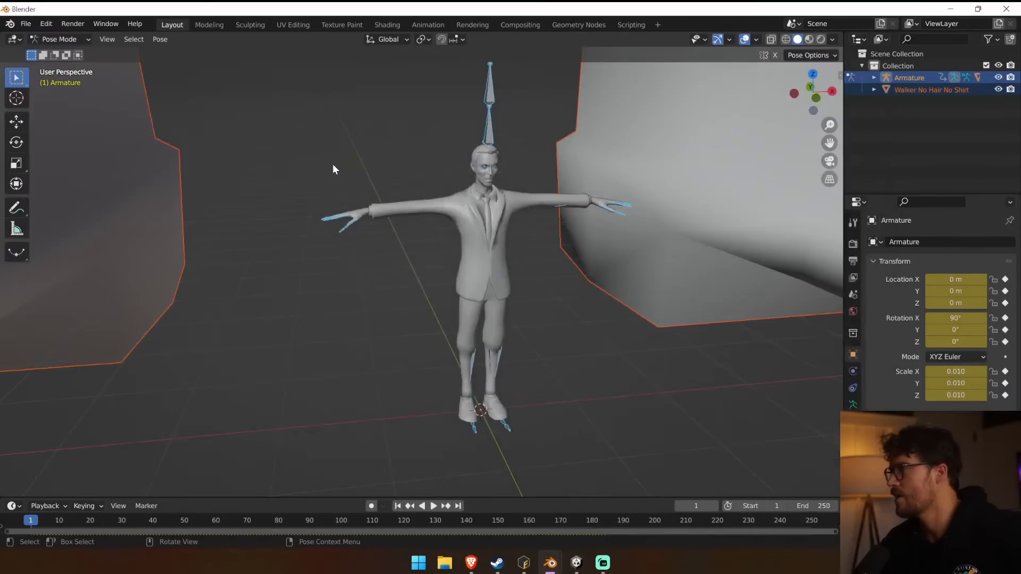
In Object Mode and front view, scale the imported Walker No Hair No Shirt mesh down to about 0.010 to match the existing walker.
{"action": "key", "text": "KP_1"}
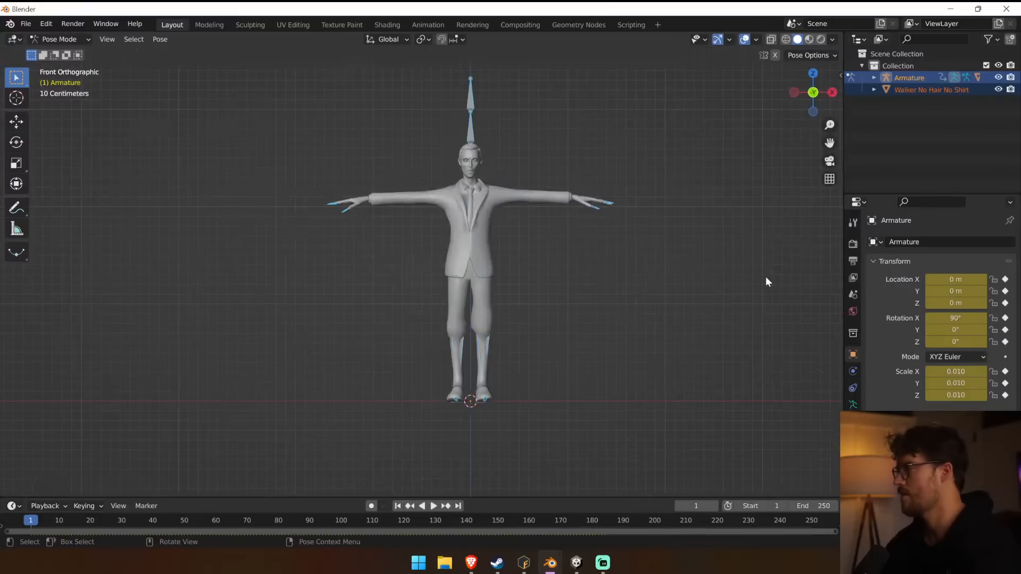
{"action": "scroll", "coordinate": [752, 290], "scroll_direction": "up", "scroll_amount": 1}
{"action": "scroll", "coordinate": [601, 228], "scroll_direction": "down", "scroll_amount": 6}
{"action": "scroll", "coordinate": [596, 228], "scroll_direction": "up", "scroll_amount": 8}
{"action": "scroll", "coordinate": [600, 229], "scroll_direction": "up", "scroll_amount": 10}
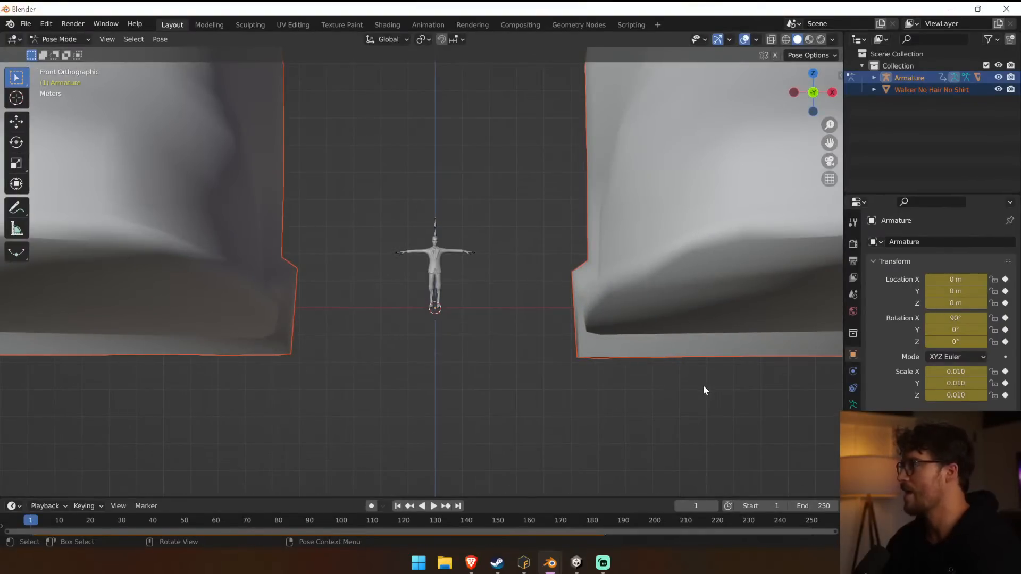
{"action": "scroll", "coordinate": [655, 342], "scroll_direction": "down", "scroll_amount": 15}
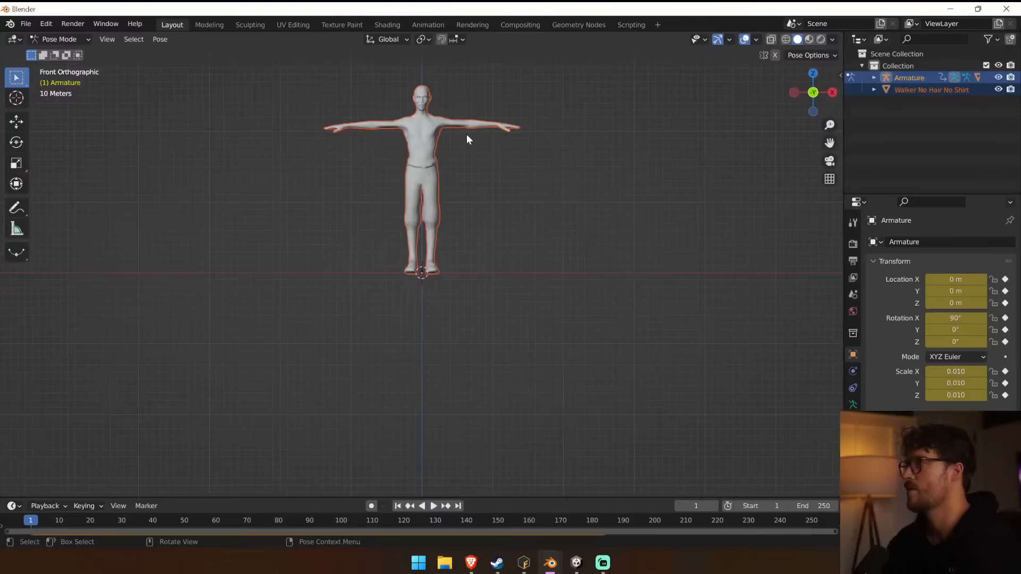
{"action": "left_click", "coordinate": [81, 41]}
{"action": "left_click", "coordinate": [77, 55]}
{"action": "left_click", "coordinate": [422, 137]}
{"action": "key", "text": "s"}
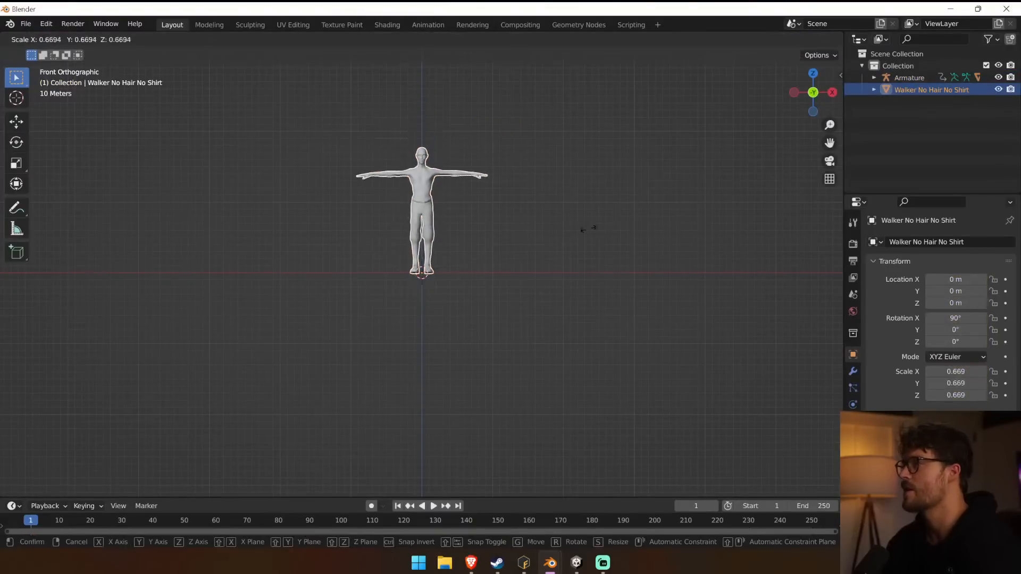
{"action": "left_click", "coordinate": [434, 268]}
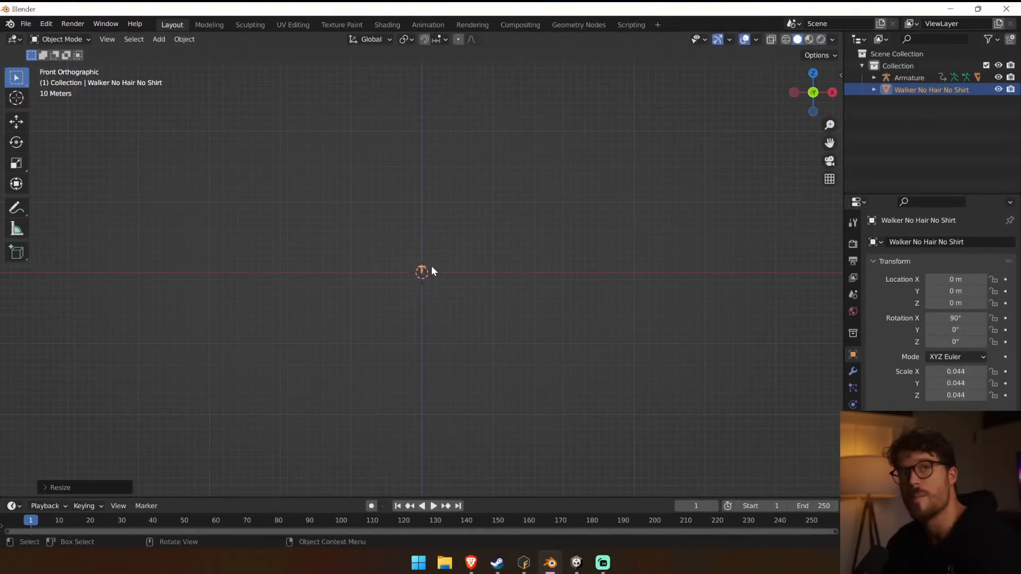
{"action": "scroll", "coordinate": [434, 271], "scroll_direction": "up", "scroll_amount": 15}
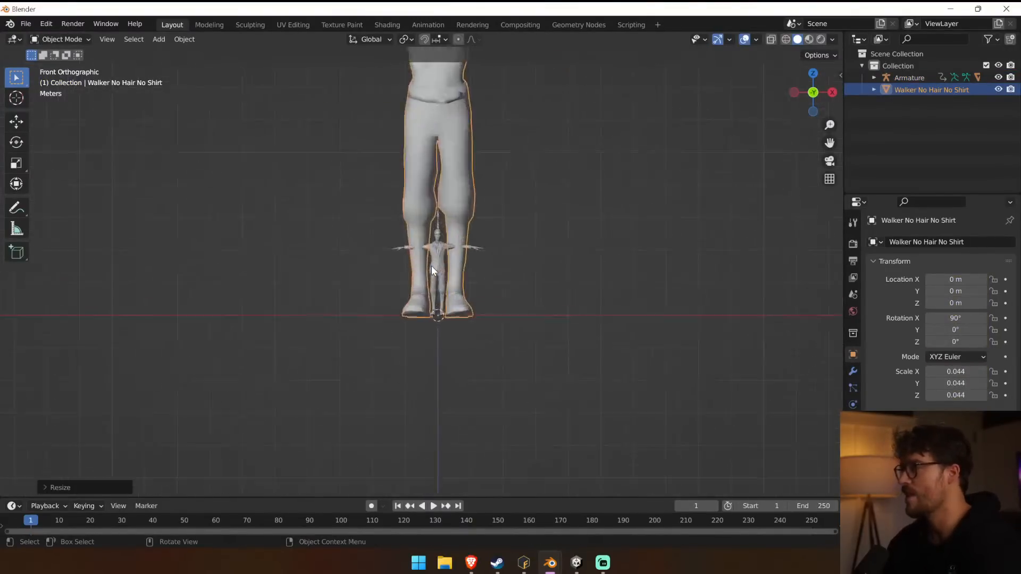
{"action": "key", "text": "s"}
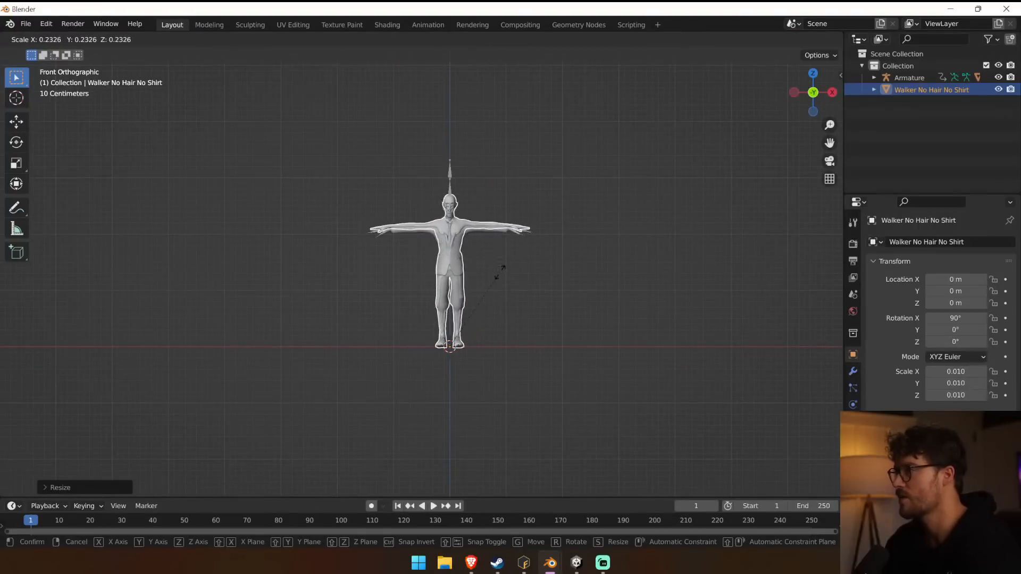
{"action": "left_click", "coordinate": [515, 276]}
{"action": "scroll", "coordinate": [516, 275], "scroll_direction": "up", "scroll_amount": 6}
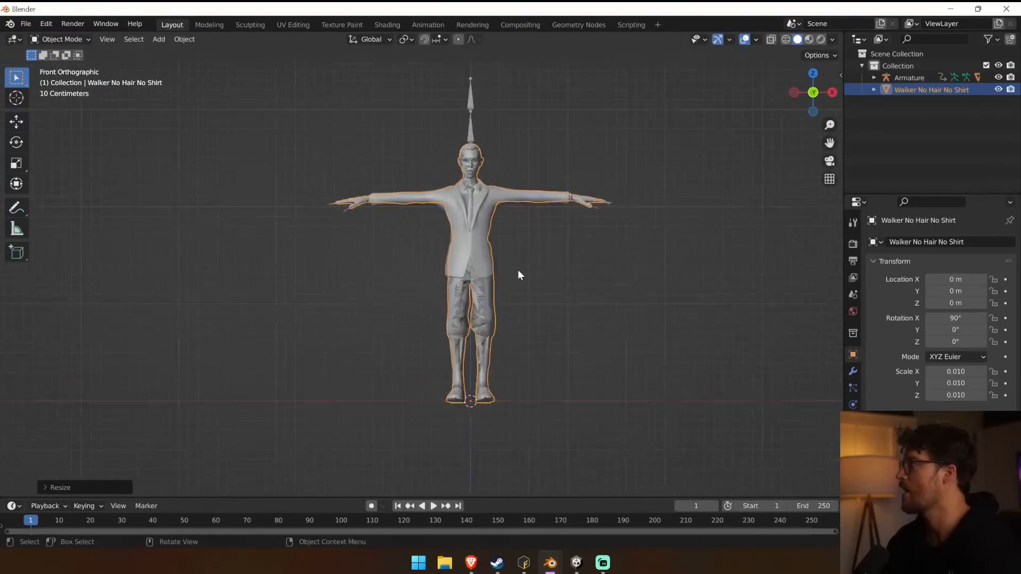
Expand the Walker No Hair No Shirt object down to its mesh data and material, and check the existing walker's separate body mesh.
{"action": "left_click", "coordinate": [874, 90]}
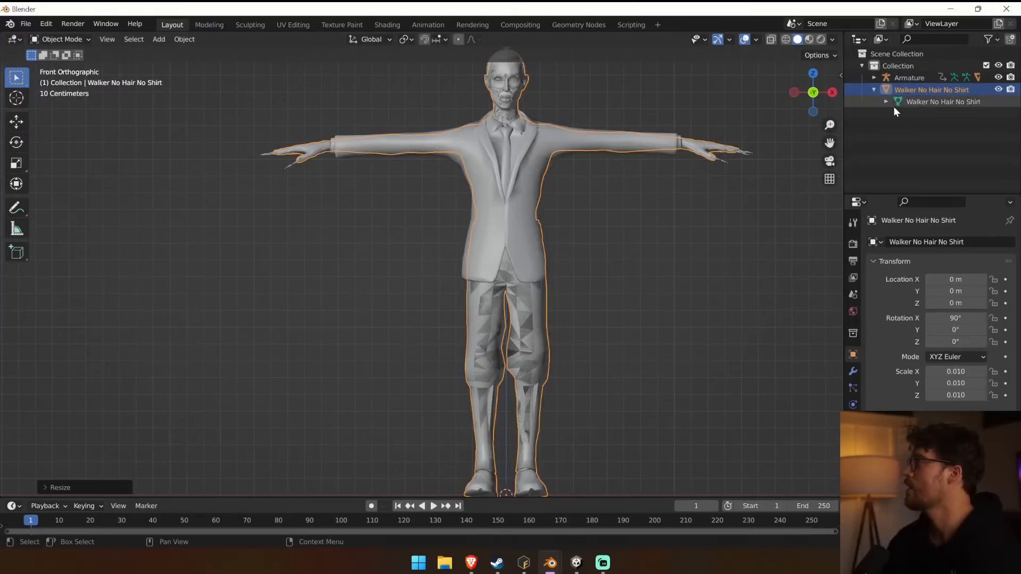
{"action": "left_click", "coordinate": [905, 104]}
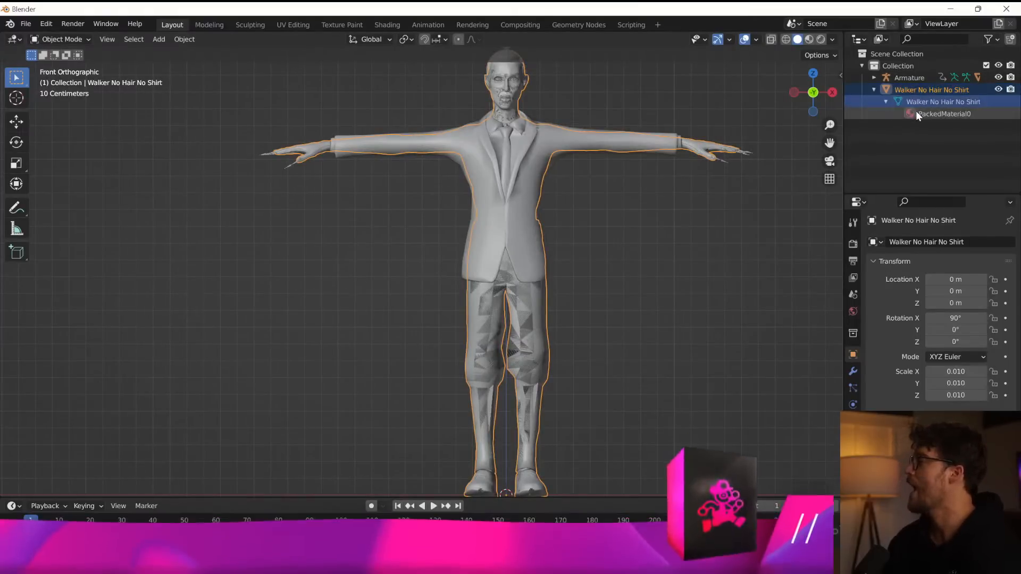
{"action": "left_click", "coordinate": [606, 160]}
{"action": "left_click", "coordinate": [629, 138]}
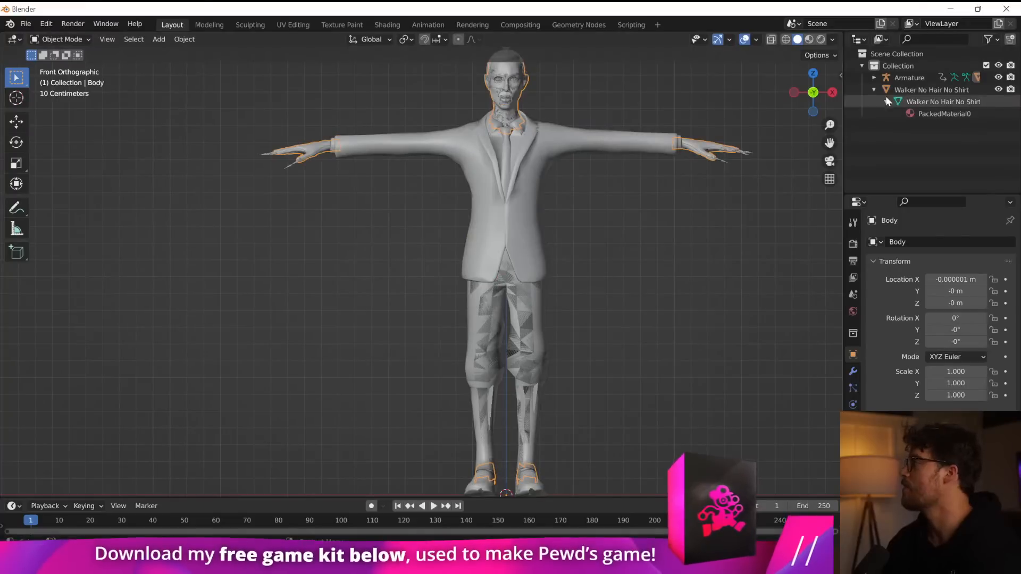
Hide the armature and compare the walker's separate Tops mesh with the single Walker No Hair No Shirt mesh.
{"action": "left_click", "coordinate": [908, 80]}
{"action": "key", "text": "h"}
{"action": "left_click", "coordinate": [570, 136]}
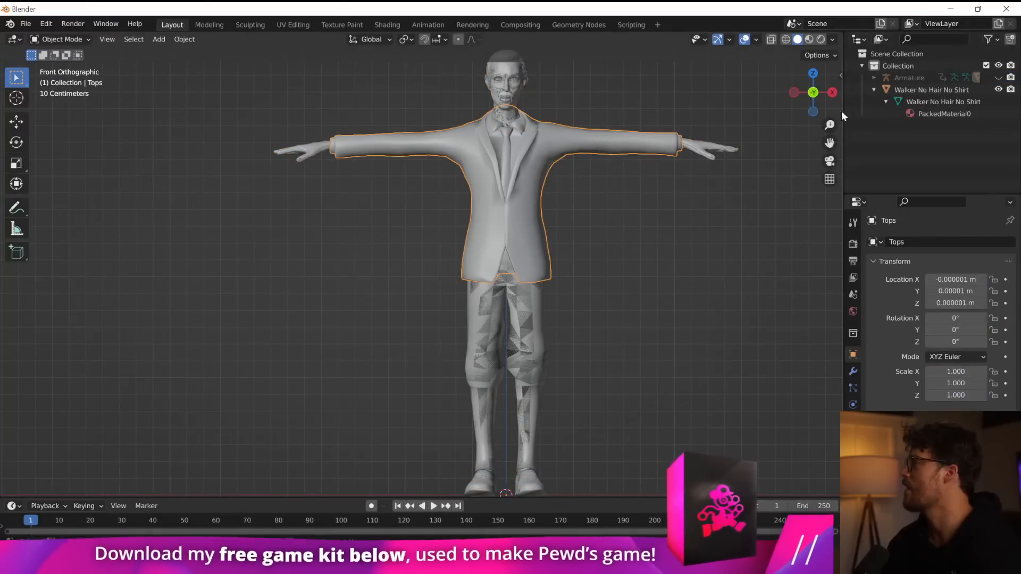
{"action": "left_click", "coordinate": [952, 90]}
{"action": "left_click", "coordinate": [943, 113]}
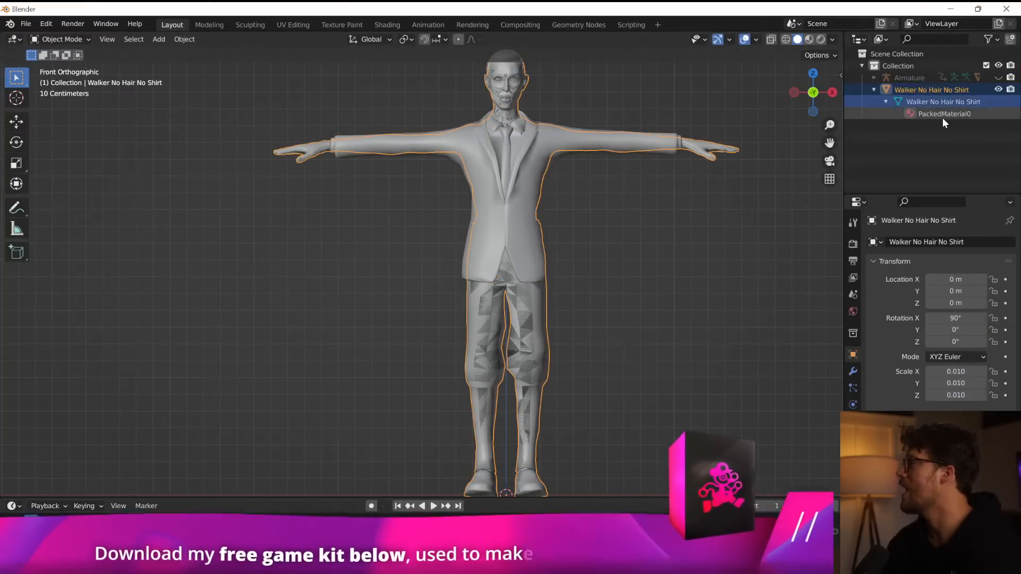
{"action": "left_click", "coordinate": [921, 92]}
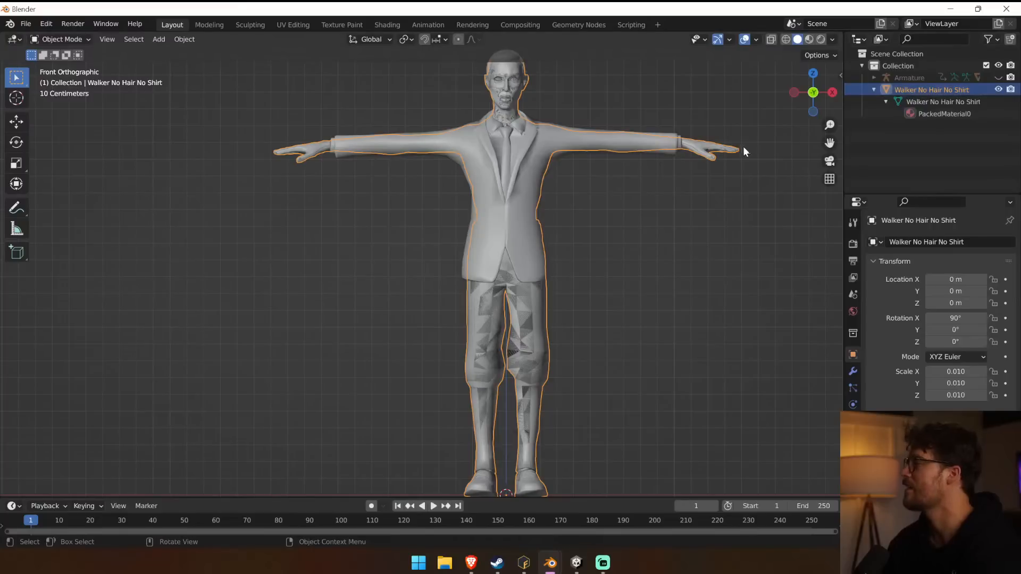
{"action": "left_click", "coordinate": [697, 193]}
Create a new scene, discarding the changes to the current one.
{"action": "left_click", "coordinate": [25, 24]}
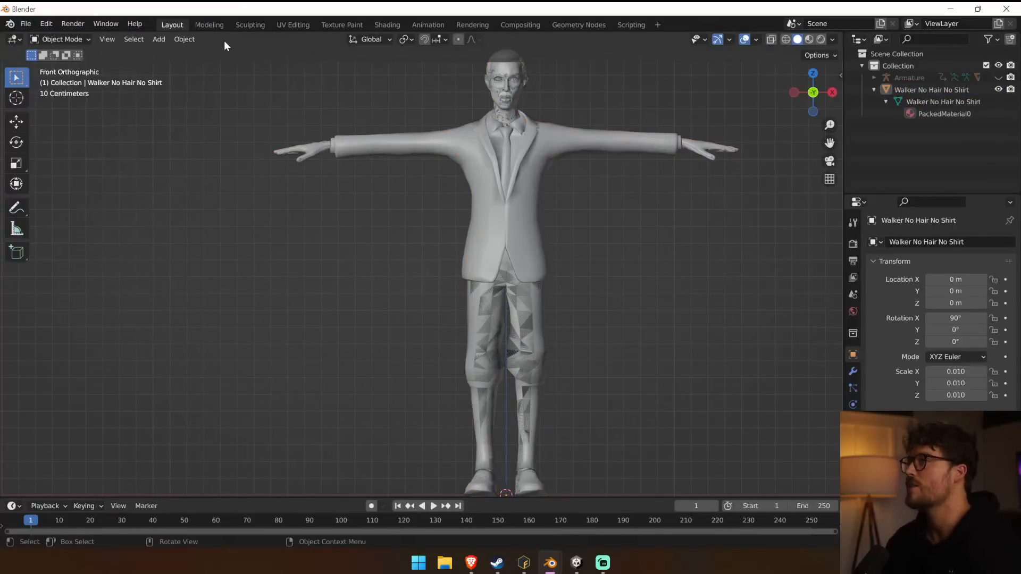
{"action": "left_click", "coordinate": [25, 24]}
{"action": "mouse_move", "coordinate": [42, 39]}
{"action": "left_click", "coordinate": [159, 38]}
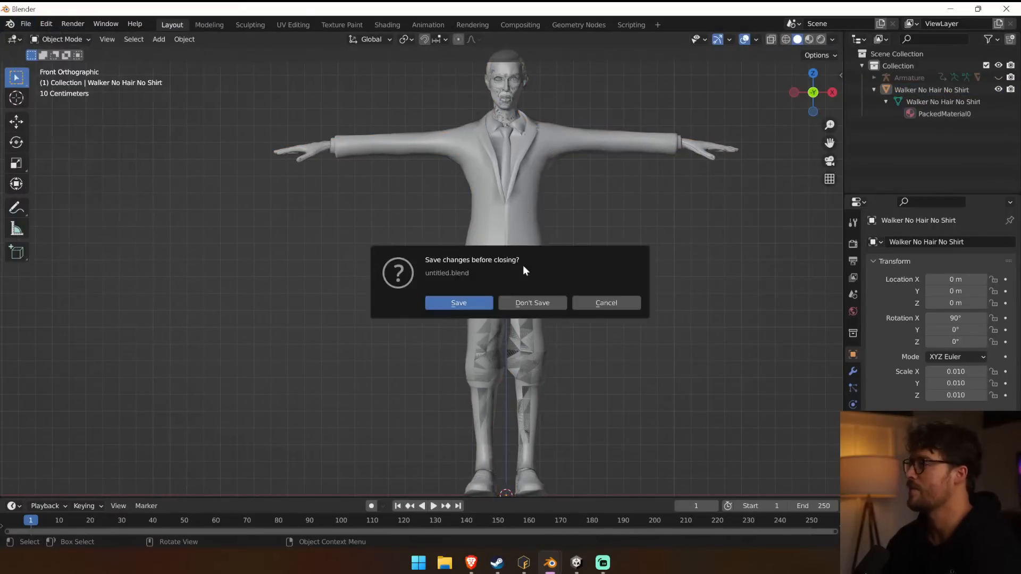
{"action": "left_click", "coordinate": [525, 309]}
Delete the new scene's default cube, light and camera.
{"action": "key", "text": "x"}
{"action": "left_click", "coordinate": [424, 260]}
{"action": "left_click", "coordinate": [542, 91]}
{"action": "key", "text": "Delete"}
{"action": "left_click", "coordinate": [223, 237]}
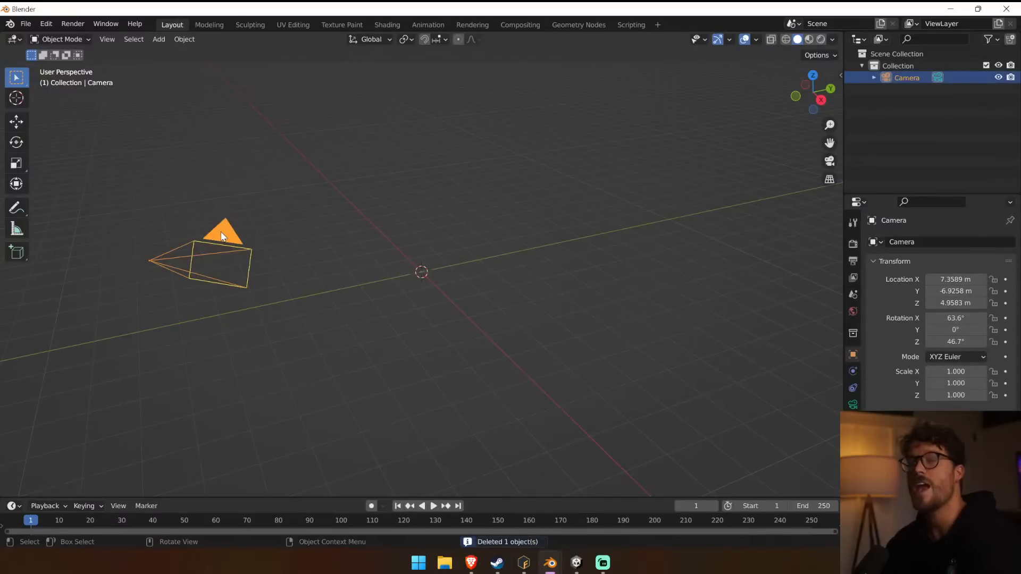
{"action": "key", "text": "Delete"}
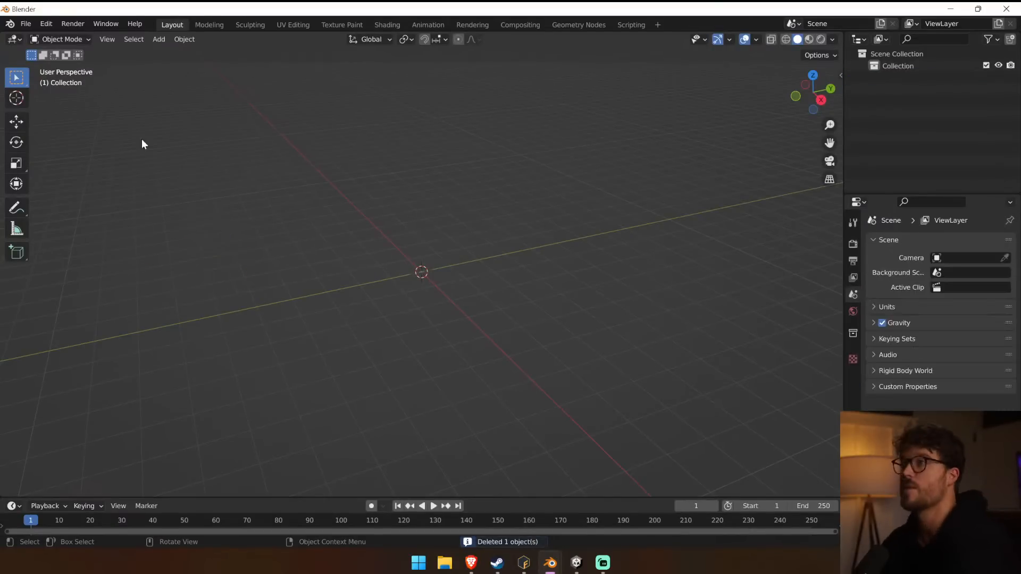
Try to open the recent file Walker Male Short Hair.blend without saving the current scene.
{"action": "left_click", "coordinate": [24, 23]}
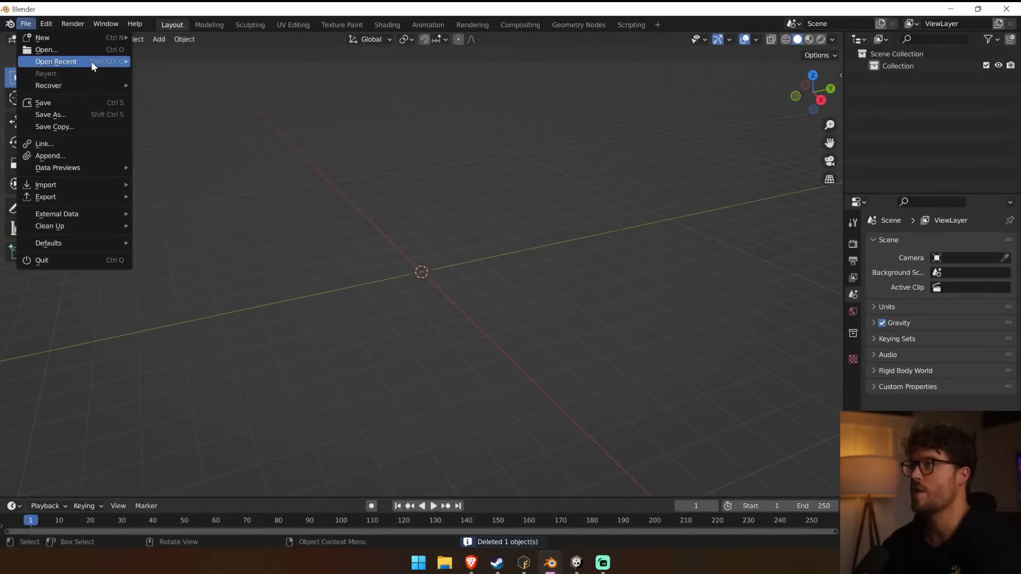
{"action": "mouse_move", "coordinate": [96, 61]}
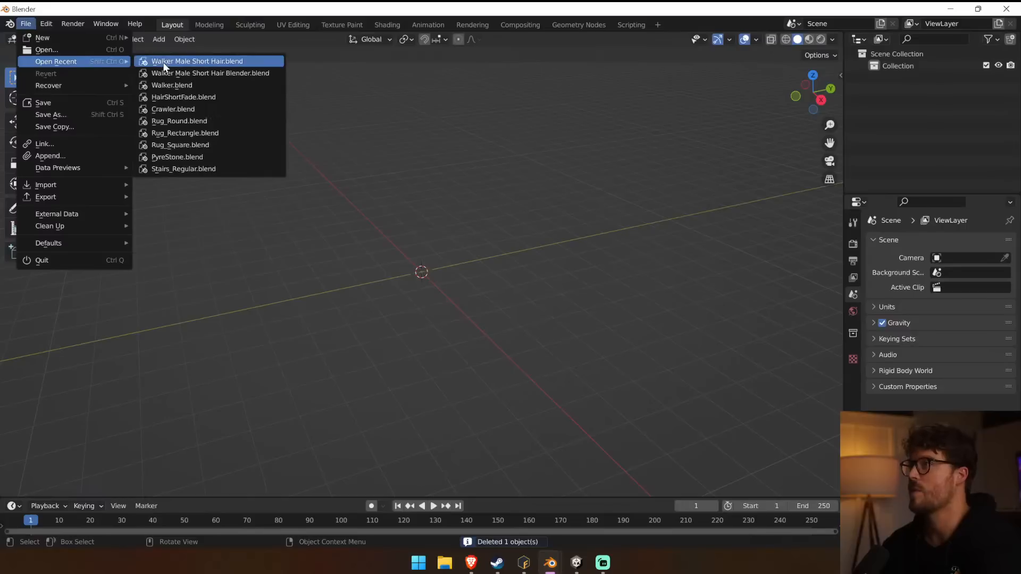
{"action": "left_click", "coordinate": [236, 61]}
{"action": "left_click", "coordinate": [533, 303]}
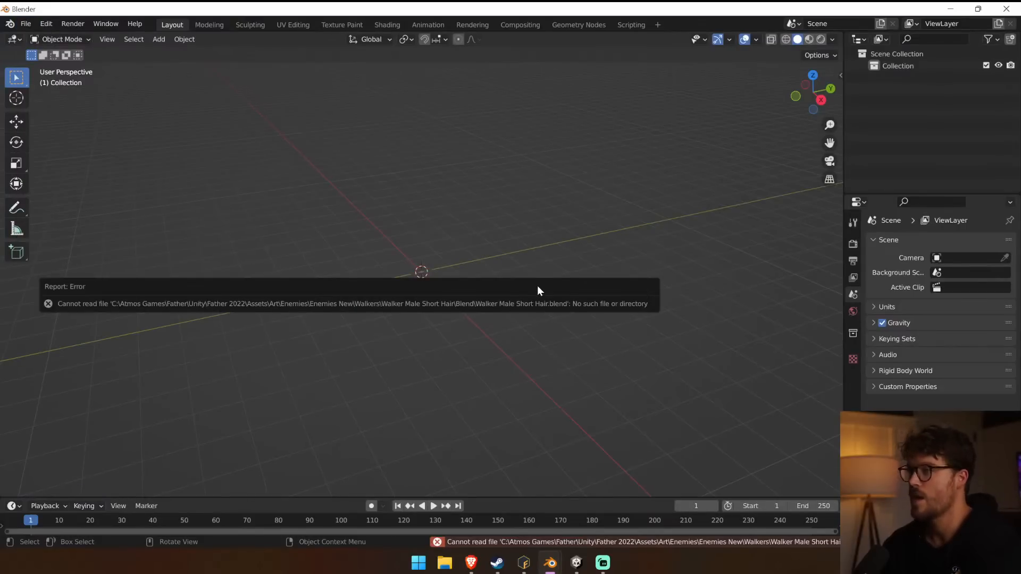
Start an FBX import.
{"action": "left_click", "coordinate": [27, 24]}
{"action": "mouse_move", "coordinate": [101, 184]}
{"action": "left_click", "coordinate": [214, 281]}
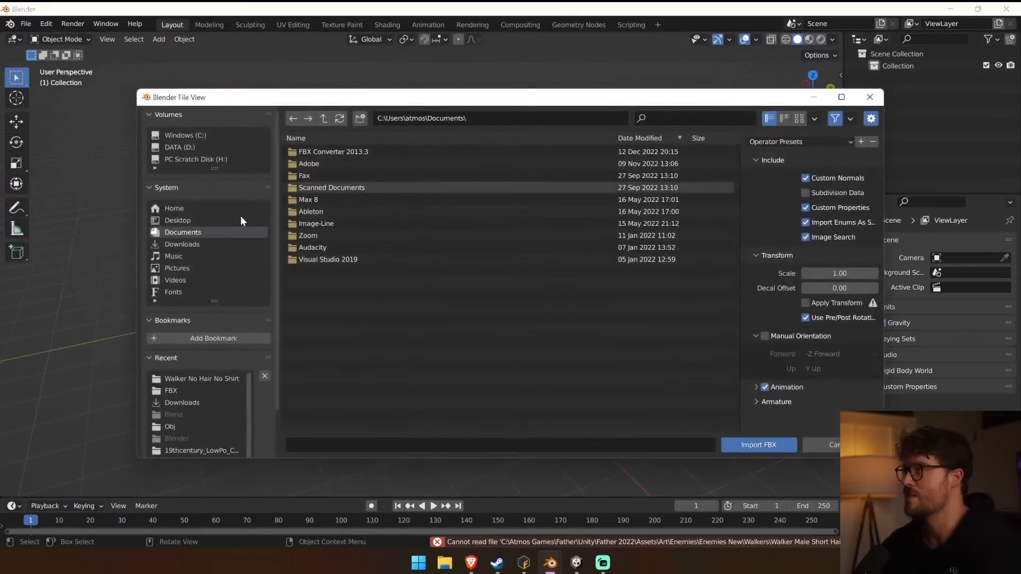
{"action": "left_click", "coordinate": [187, 147]}
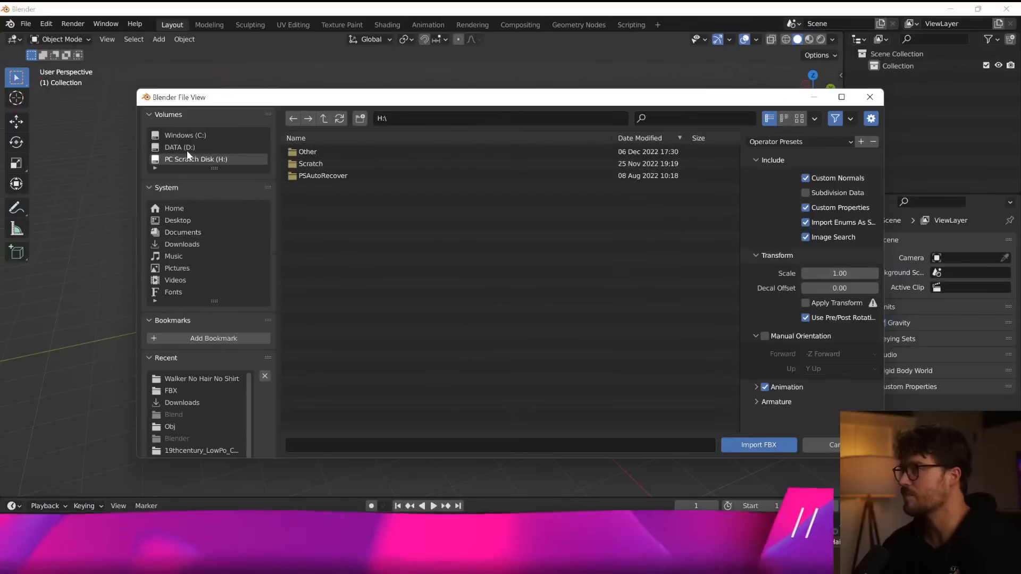
{"action": "double_click", "coordinate": [333, 161]}
{"action": "double_click", "coordinate": [338, 151]}
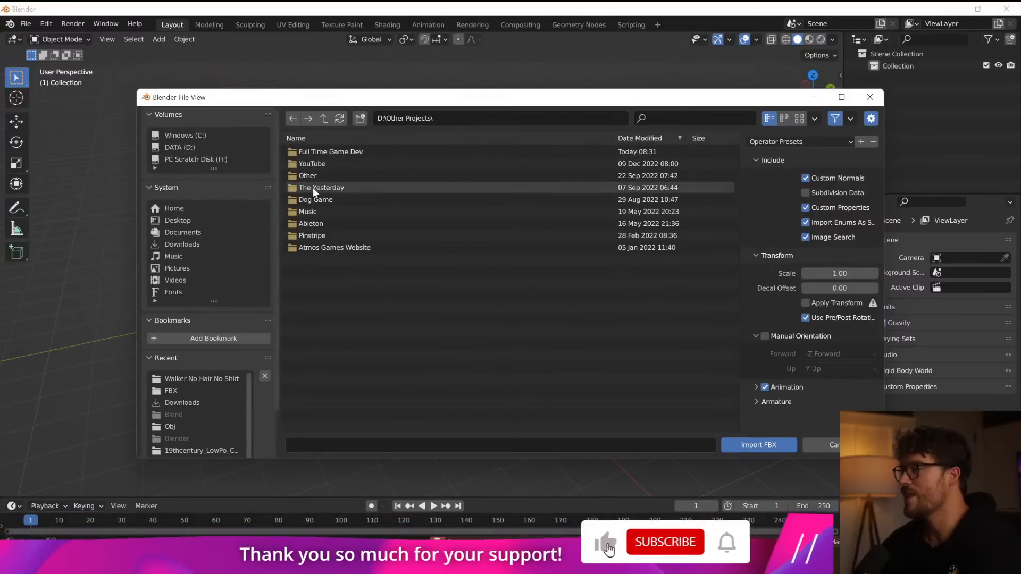
{"action": "left_click", "coordinate": [217, 159]}
{"action": "double_click", "coordinate": [337, 151]}
{"action": "double_click", "coordinate": [336, 150]}
{"action": "double_click", "coordinate": [336, 152]}
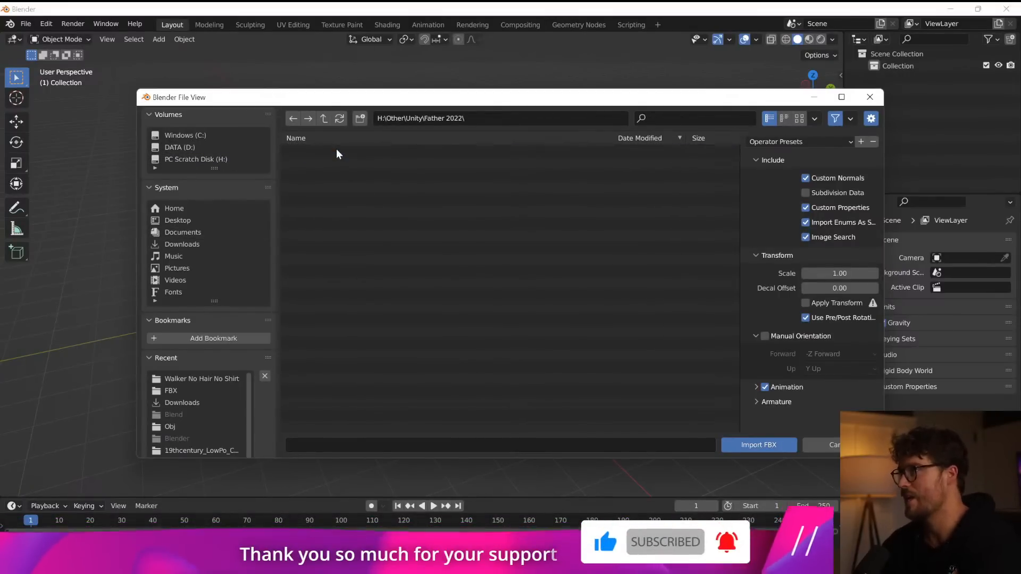
{"action": "left_click", "coordinate": [193, 147]}
Browse to the Walkers folder under C:\Atmos Games\Father\Unity\Father 2022\Assets\Art\Enemies\Enemies New.
{"action": "left_click", "coordinate": [210, 136]}
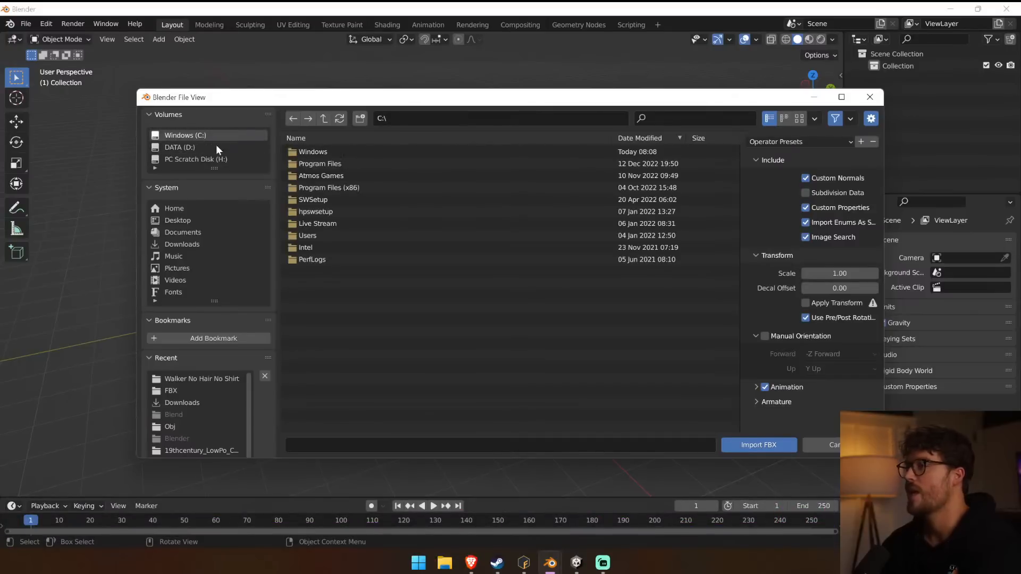
{"action": "double_click", "coordinate": [353, 175]}
{"action": "double_click", "coordinate": [345, 153]}
{"action": "double_click", "coordinate": [337, 223]}
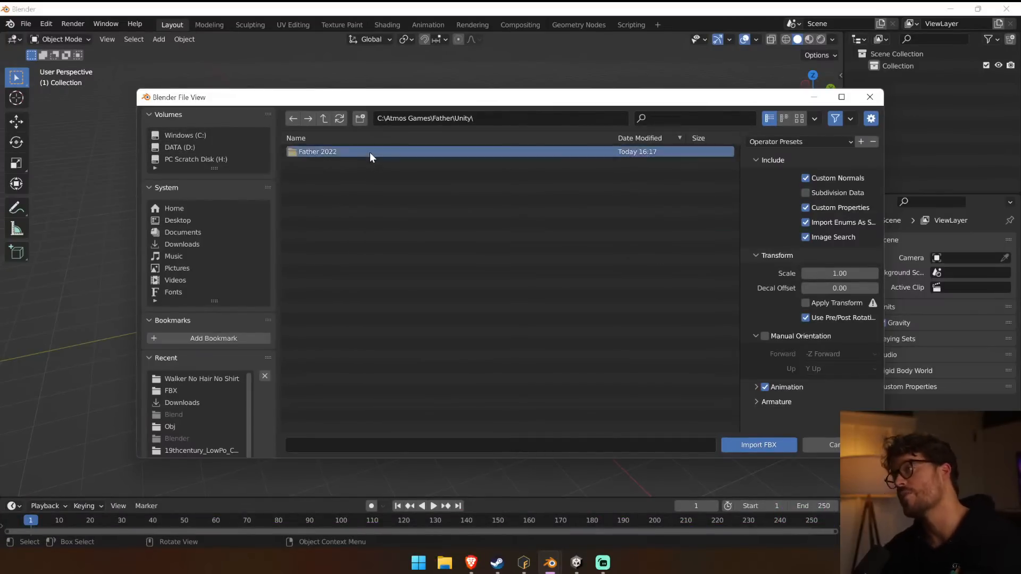
{"action": "double_click", "coordinate": [369, 152]}
{"action": "double_click", "coordinate": [369, 155]}
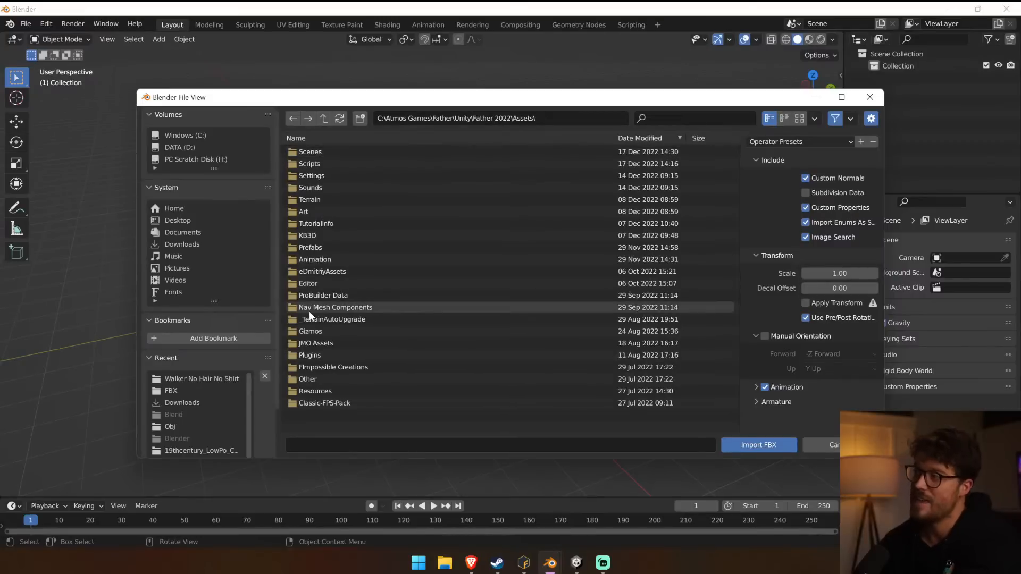
{"action": "double_click", "coordinate": [319, 211]}
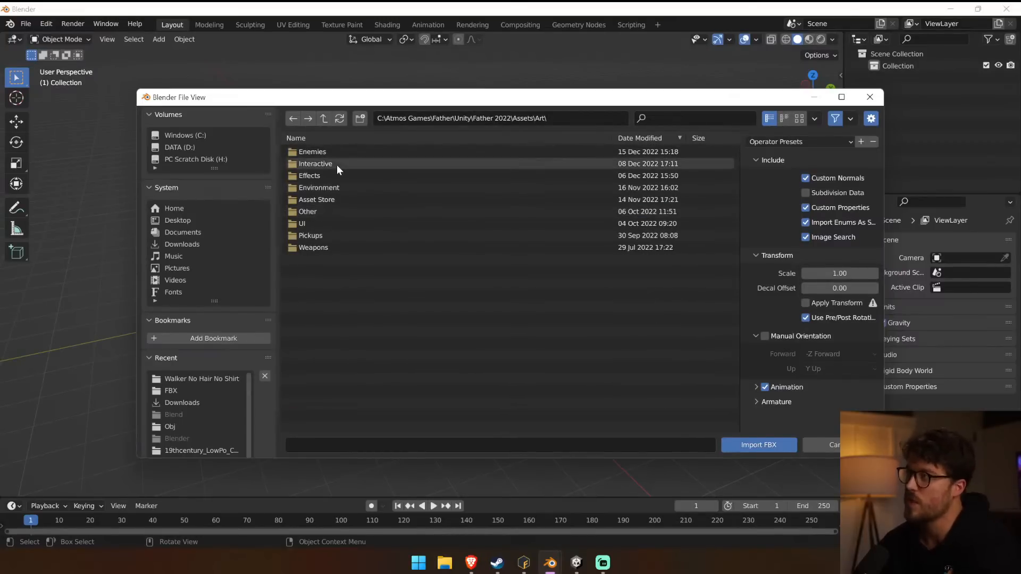
{"action": "left_click", "coordinate": [331, 153]}
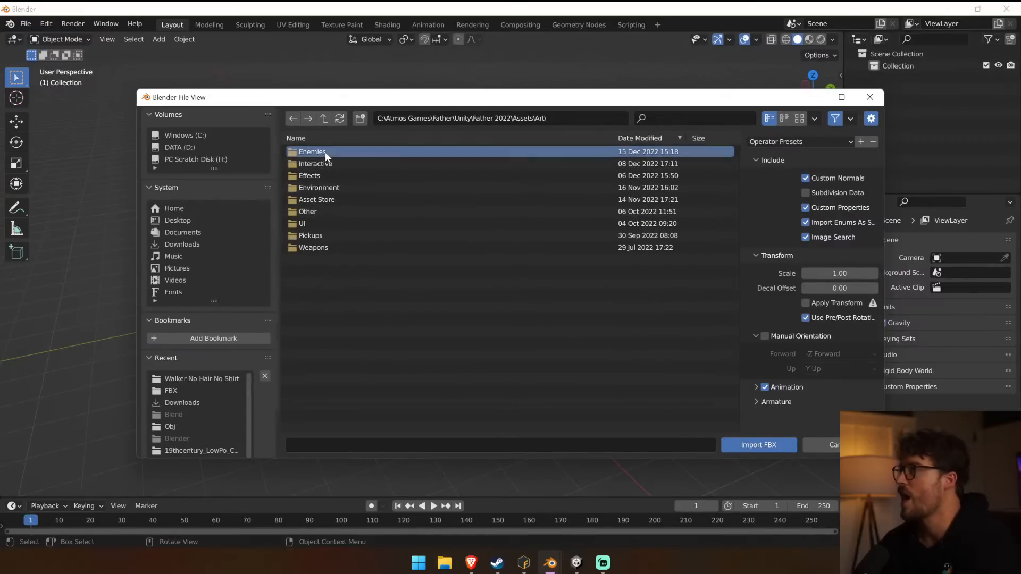
{"action": "double_click", "coordinate": [330, 152]}
{"action": "double_click", "coordinate": [330, 163]}
{"action": "double_click", "coordinate": [330, 152]}
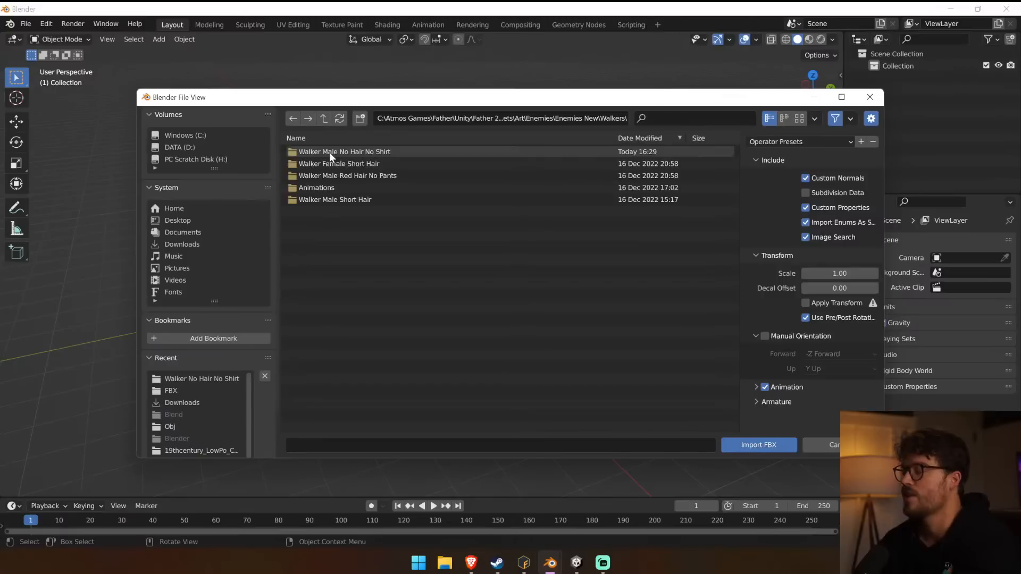
Import Walker Male Short Hair Source.fbx from the FBX folder of Walker Male Short Hair.
{"action": "double_click", "coordinate": [340, 161]}
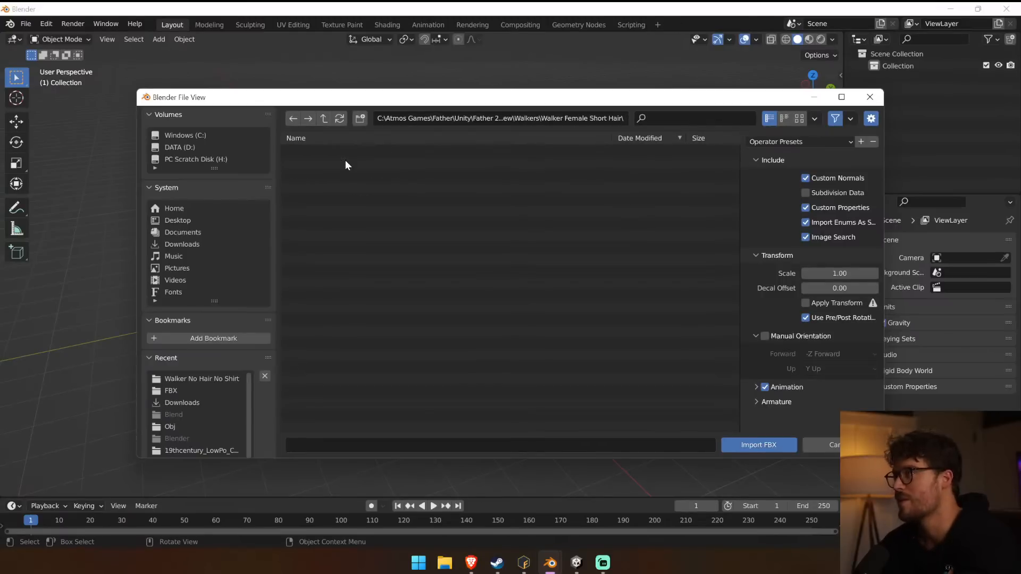
{"action": "left_click", "coordinate": [324, 118]}
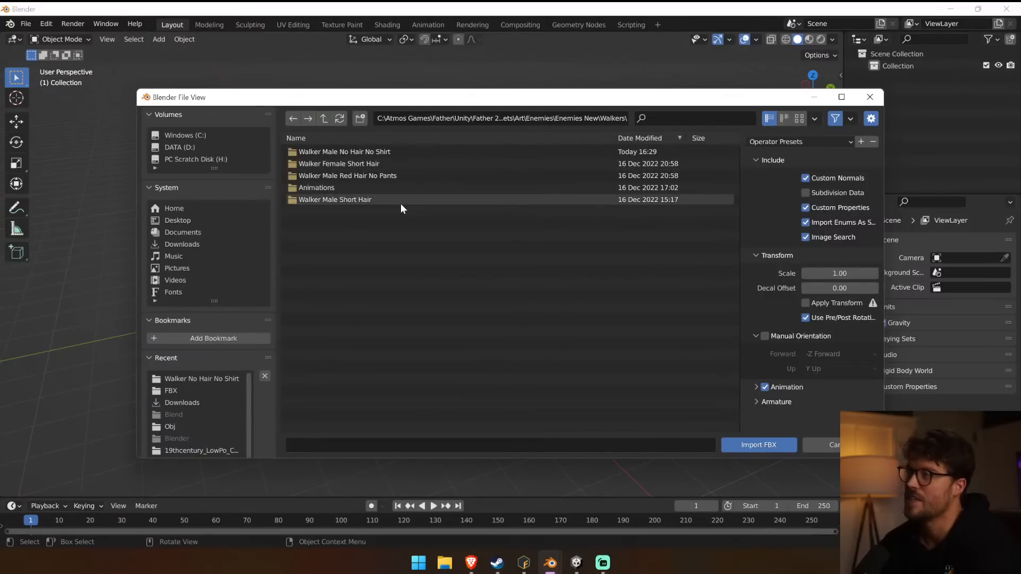
{"action": "double_click", "coordinate": [372, 199]}
{"action": "double_click", "coordinate": [311, 153]}
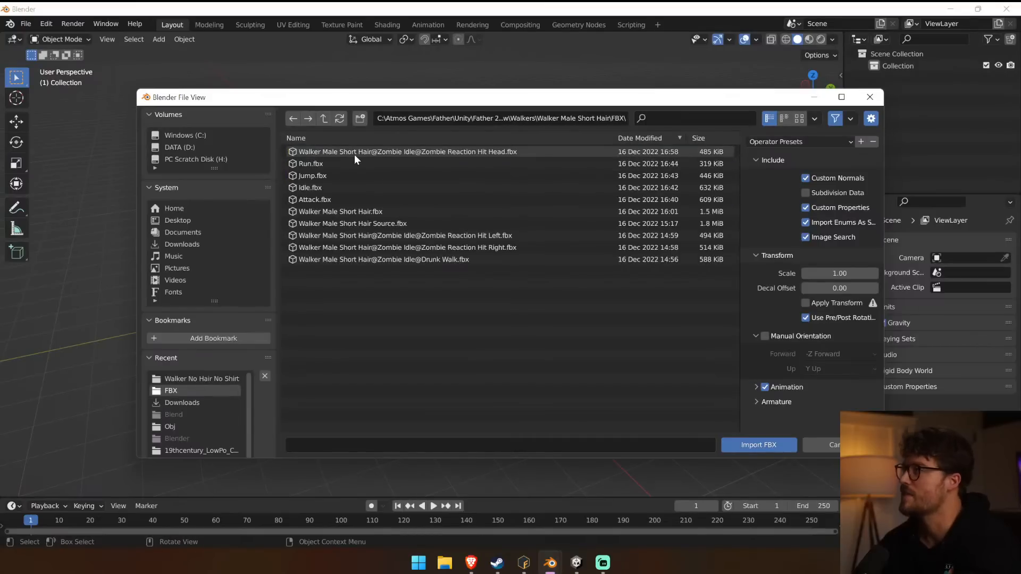
{"action": "left_click", "coordinate": [391, 212]}
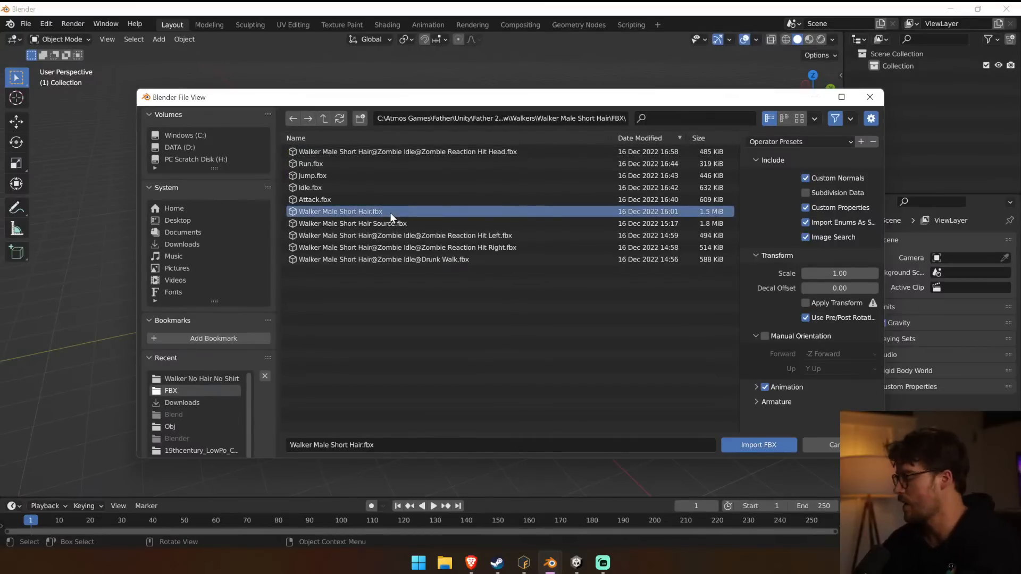
{"action": "double_click", "coordinate": [391, 212]}
Clear all pose transforms of the imported short-hair walker's armature in Pose Mode.
{"action": "middle_click_drag", "start_coordinate": [337, 258], "coordinate": [527, 371]}
{"action": "key", "text": "KP_1"}
{"action": "scroll", "coordinate": [461, 232], "scroll_direction": "up", "scroll_amount": 5}
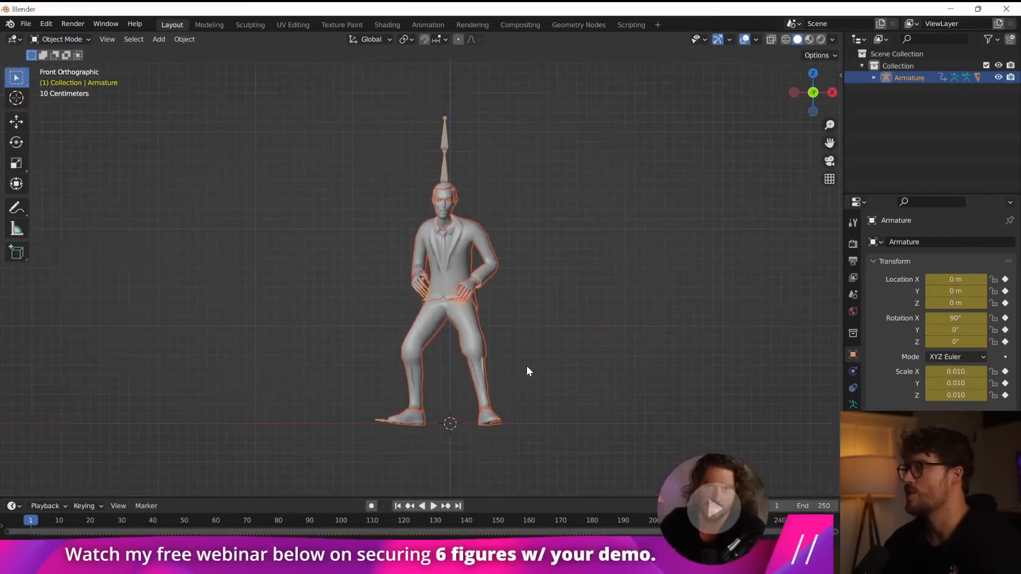
{"action": "left_click", "coordinate": [61, 39]}
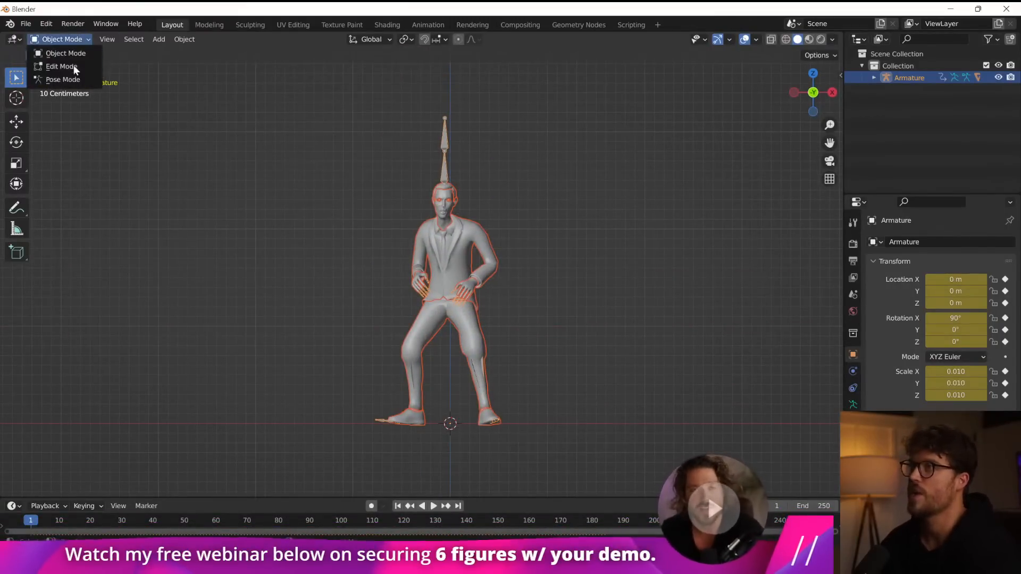
{"action": "left_click", "coordinate": [64, 75]}
{"action": "left_click", "coordinate": [160, 39]}
{"action": "mouse_move", "coordinate": [202, 71]}
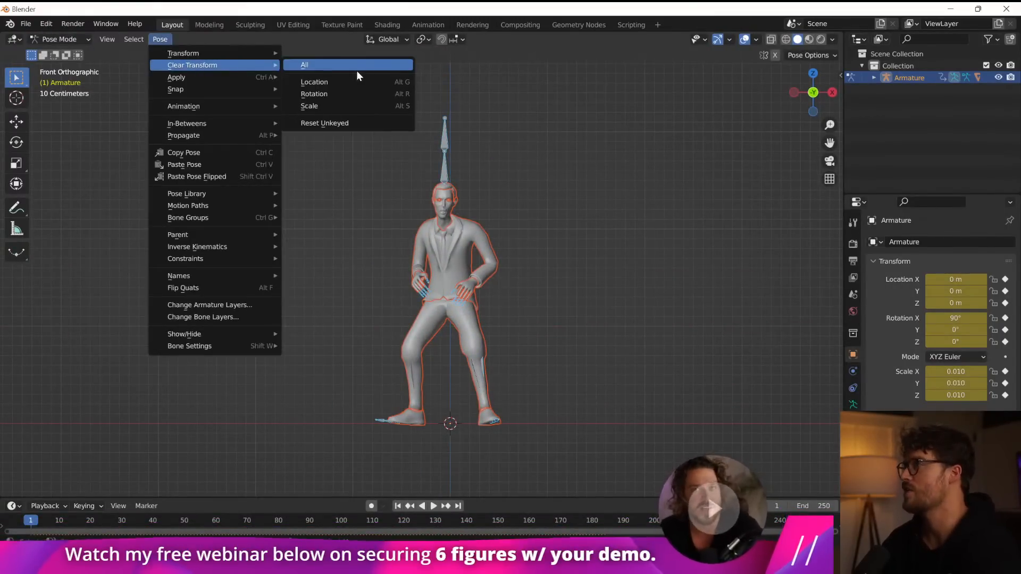
{"action": "left_click", "coordinate": [319, 65]}
Import the walker FBX from the Walker Male No Hair No Shirt folder.
{"action": "left_click", "coordinate": [25, 23]}
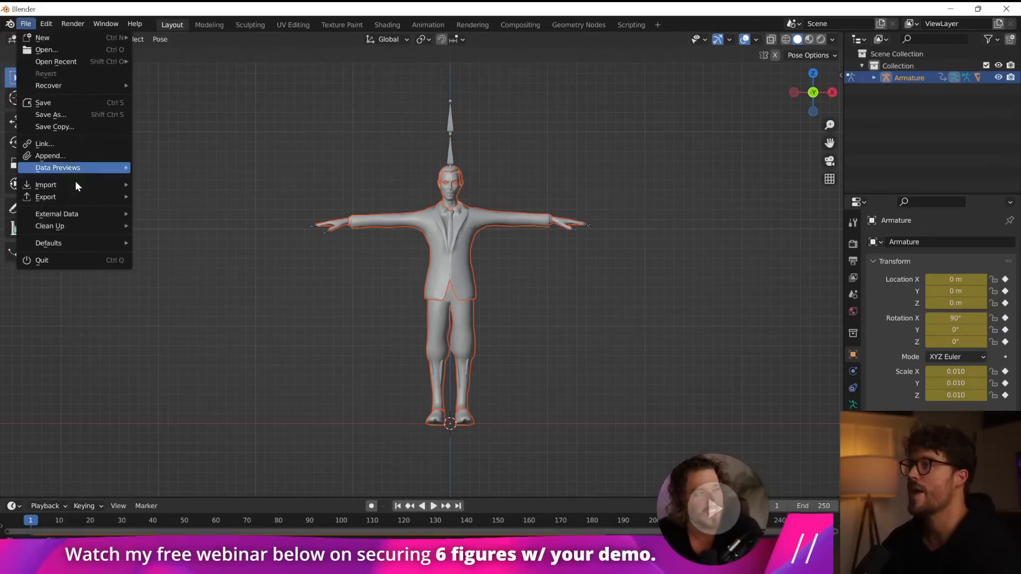
{"action": "mouse_move", "coordinate": [75, 184]}
{"action": "left_click", "coordinate": [238, 281]}
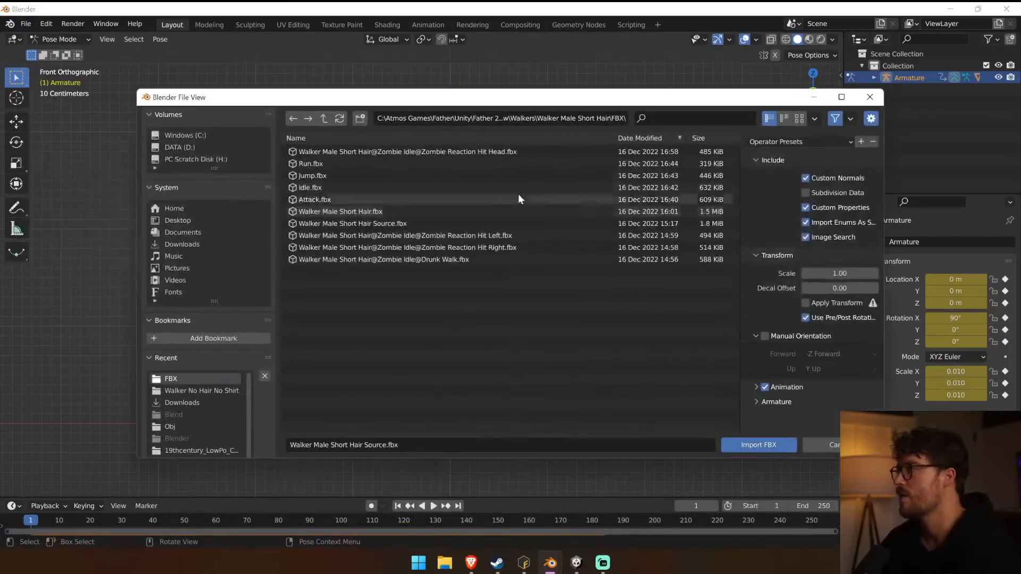
{"action": "left_click", "coordinate": [326, 119]}
{"action": "left_click", "coordinate": [324, 119]}
{"action": "double_click", "coordinate": [382, 151]}
{"action": "double_click", "coordinate": [353, 154]}
{"action": "left_click", "coordinate": [358, 152]}
{"action": "double_click", "coordinate": [359, 152]}
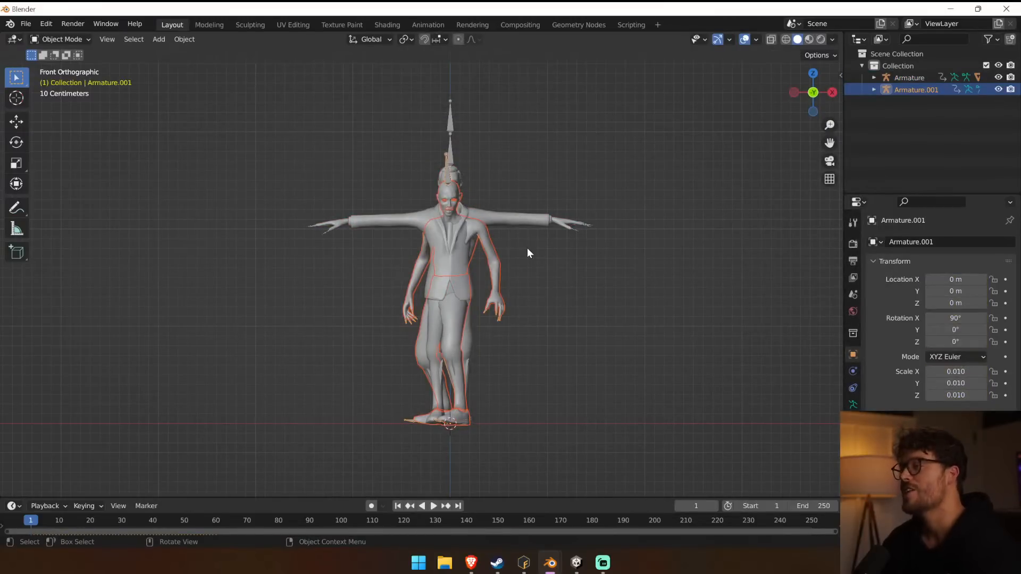
Examine how the two walkers overlap and inspect the suited walker's body mesh and armature contents.
{"action": "scroll", "coordinate": [538, 249], "scroll_direction": "up", "scroll_amount": 3}
{"action": "scroll", "coordinate": [540, 250], "scroll_direction": "down", "scroll_amount": 1}
{"action": "left_click_drag", "start_coordinate": [555, 259], "coordinate": [583, 270]}
{"action": "middle_click_drag", "start_coordinate": [583, 271], "coordinate": [673, 291]}
{"action": "scroll", "coordinate": [506, 158], "scroll_direction": "up", "scroll_amount": 3}
{"action": "scroll", "coordinate": [507, 136], "scroll_direction": "down", "scroll_amount": 2}
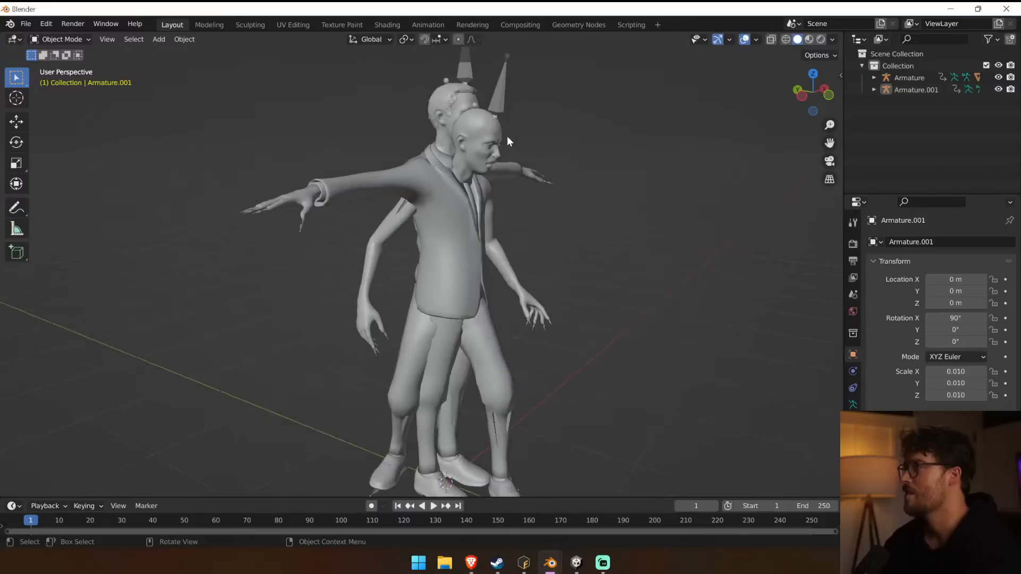
{"action": "left_click", "coordinate": [501, 108]}
{"action": "middle_click_drag", "start_coordinate": [570, 212], "coordinate": [494, 189]}
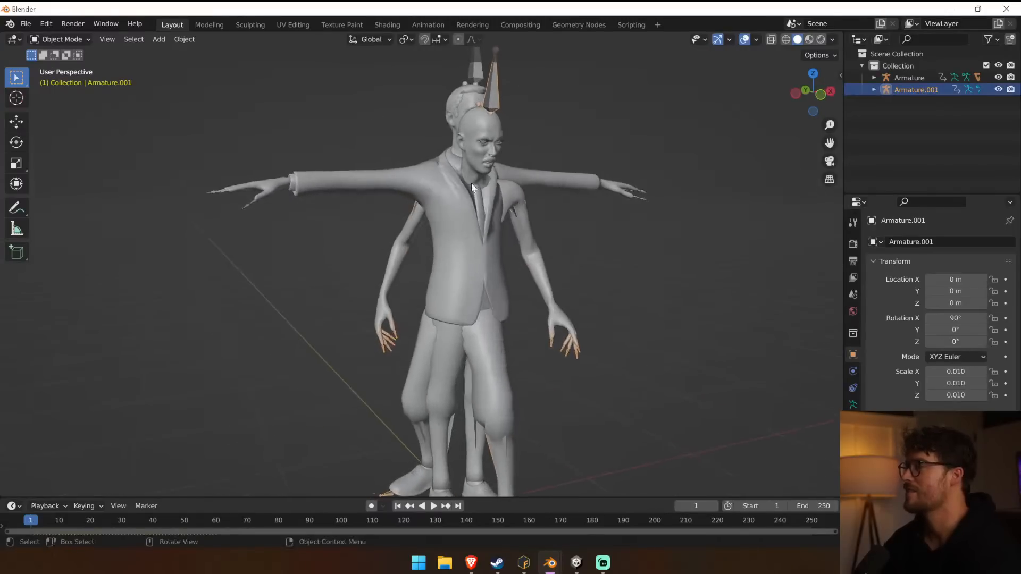
{"action": "scroll", "coordinate": [426, 175], "scroll_direction": "up", "scroll_amount": 3}
{"action": "left_click", "coordinate": [333, 159]}
{"action": "scroll", "coordinate": [254, 171], "scroll_direction": "down", "scroll_amount": 2}
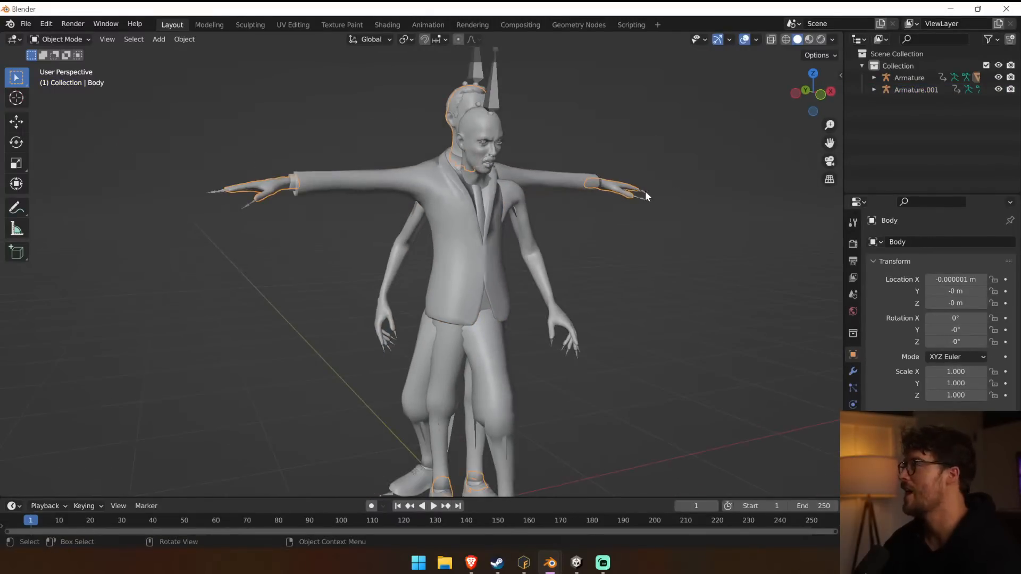
{"action": "left_click", "coordinate": [874, 77]}
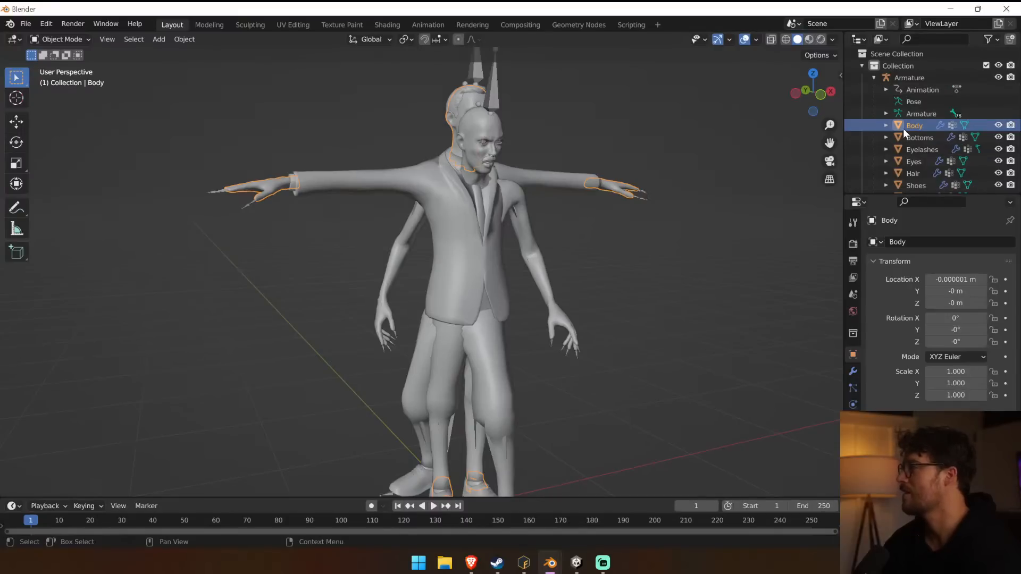
Clear all pose transforms of the bald, shirtless walker's armature, Armature.001.
{"action": "left_click", "coordinate": [488, 97]}
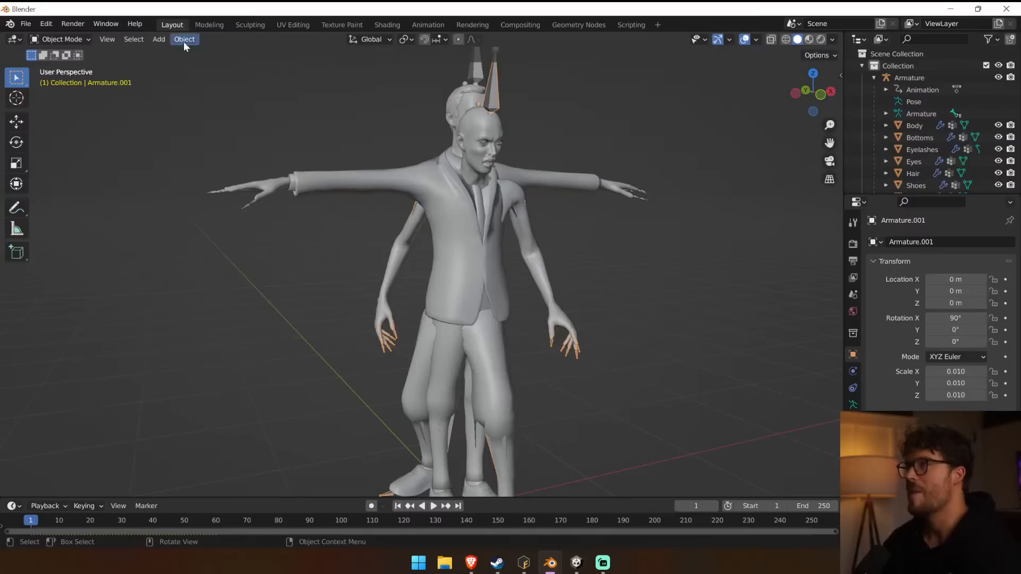
{"action": "left_click", "coordinate": [158, 39]}
{"action": "left_click", "coordinate": [68, 67]}
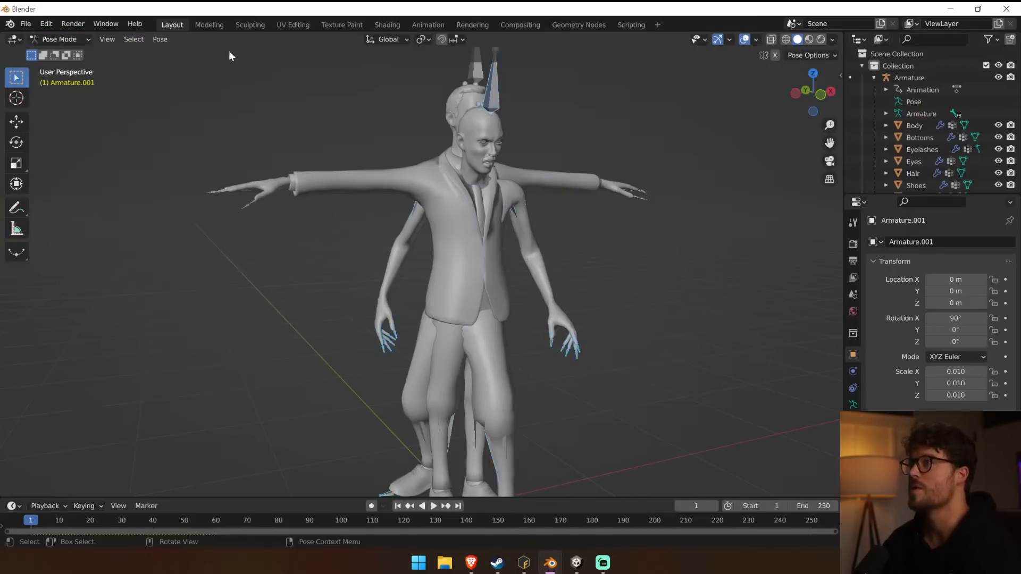
{"action": "left_click", "coordinate": [160, 39]}
{"action": "mouse_move", "coordinate": [250, 64]}
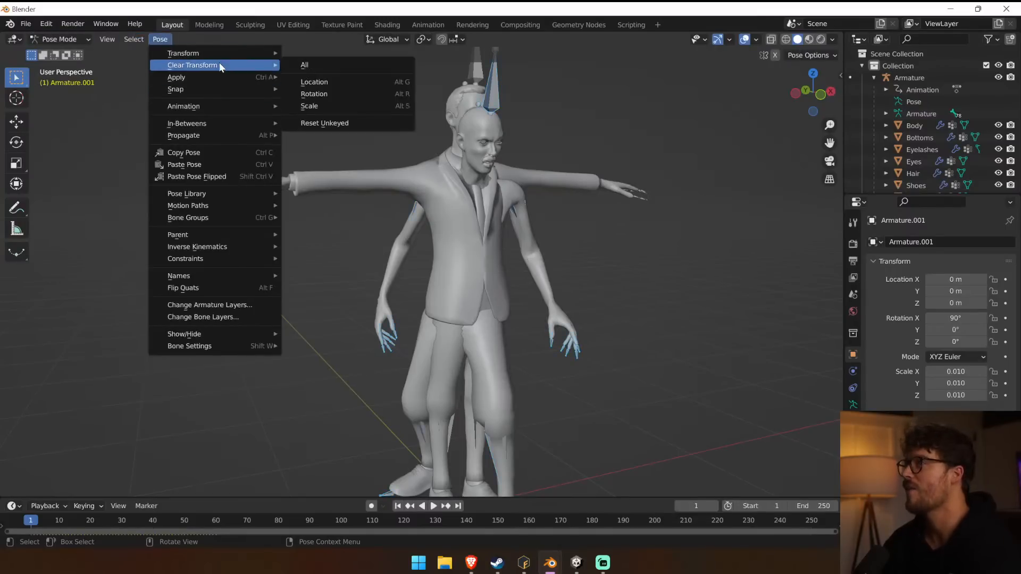
{"action": "left_click", "coordinate": [322, 67]}
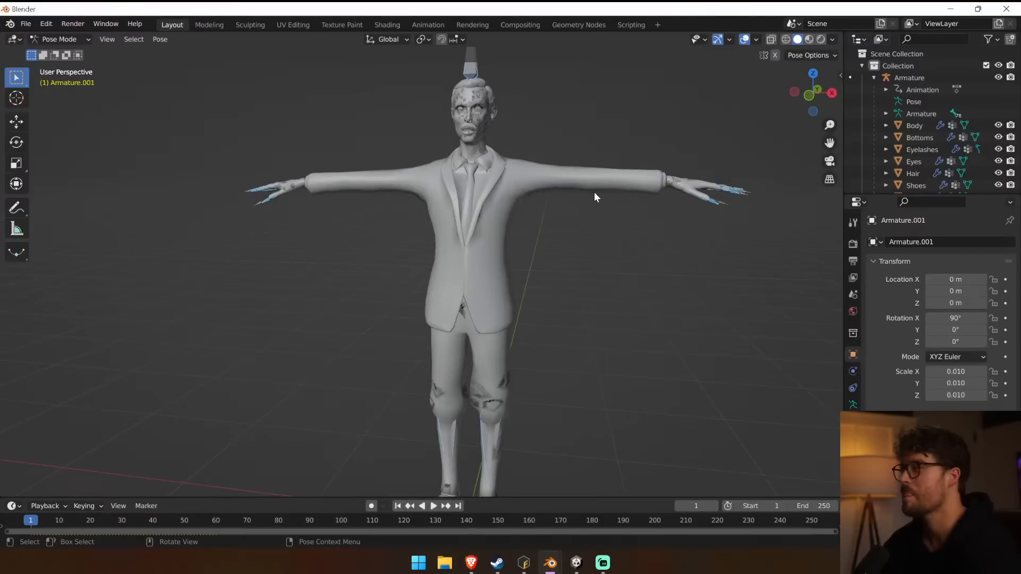
{"action": "mouse_move", "coordinate": [595, 193]}
{"action": "middle_mouse_down"}
{"action": "mouse_move", "coordinate": [477, 212]}
{"action": "mouse_move", "coordinate": [454, 230]}
{"action": "mouse_move", "coordinate": [524, 210]}
{"action": "mouse_move", "coordinate": [668, 228]}
{"action": "mouse_move", "coordinate": [585, 197]}
{"action": "mouse_move", "coordinate": [494, 190]}
{"action": "mouse_move", "coordinate": [600, 197]}
{"action": "middle_mouse_up"}
{"action": "scroll", "coordinate": [584, 197], "scroll_direction": "down", "scroll_amount": 1}
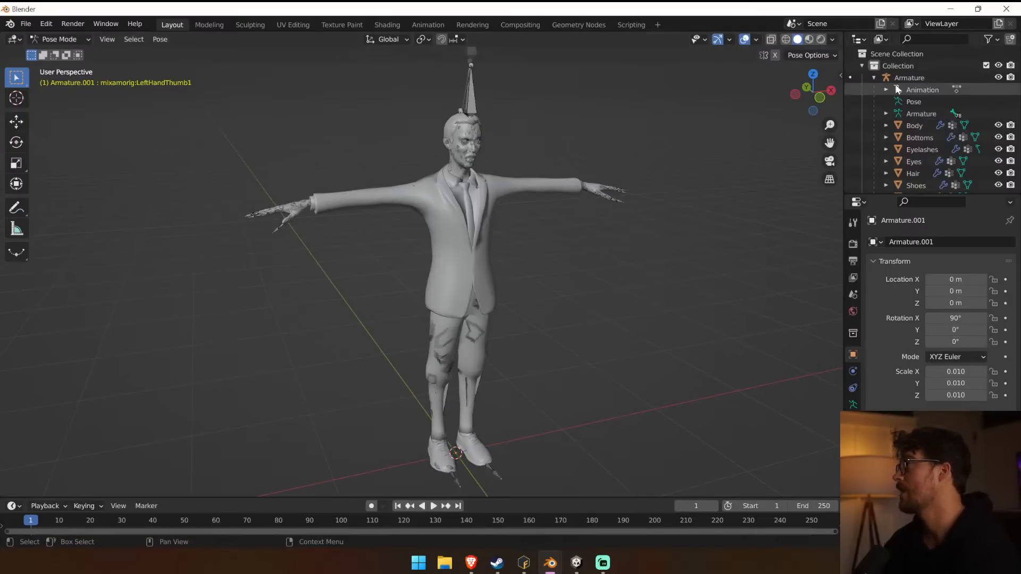
Clear the parent of the Armature.001 meshes from Body.001 through Shoes.001 in Object Mode.
{"action": "left_click", "coordinate": [874, 78]}
{"action": "left_click", "coordinate": [877, 85]}
{"action": "left_click", "coordinate": [874, 90]}
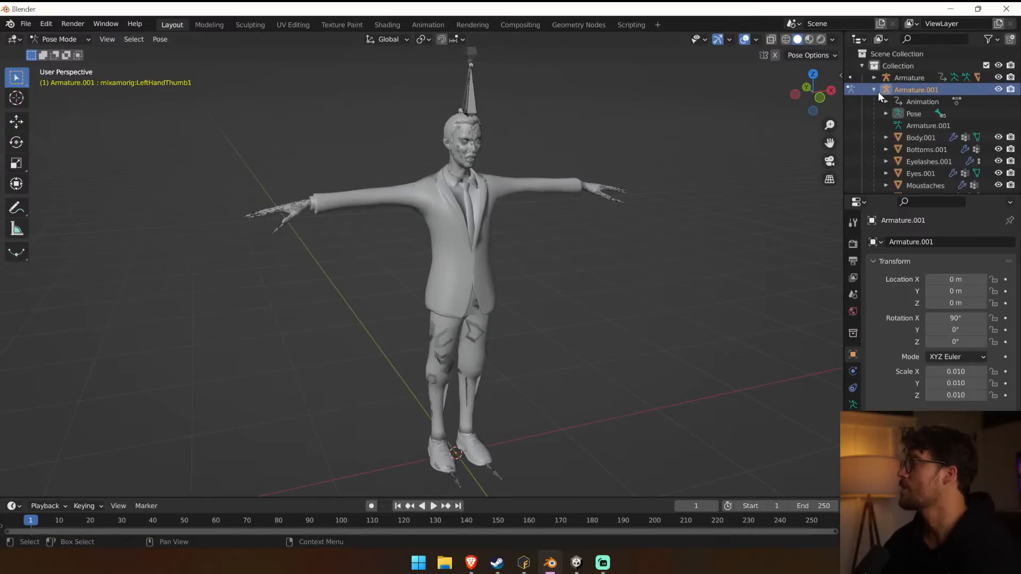
{"action": "left_click", "coordinate": [900, 138]}
{"action": "scroll", "coordinate": [912, 153], "scroll_direction": "down", "scroll_amount": 1}
{"action": "left_click", "coordinate": [937, 183], "text": "shift"}
{"action": "right_click", "coordinate": [470, 199]}
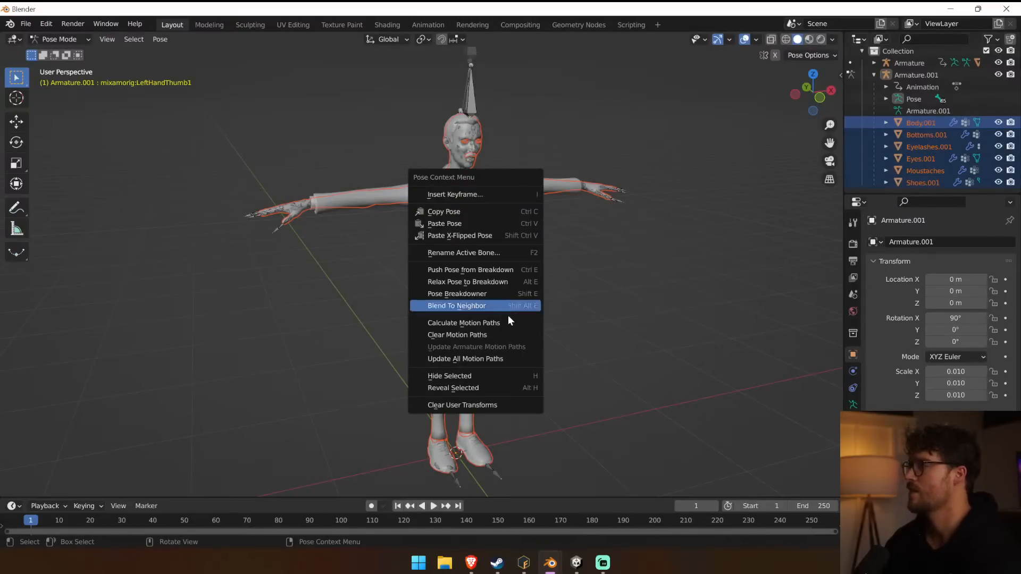
{"action": "left_click", "coordinate": [561, 184]}
{"action": "right_click", "coordinate": [568, 189]}
{"action": "left_click", "coordinate": [78, 39]}
{"action": "left_click", "coordinate": [51, 51]}
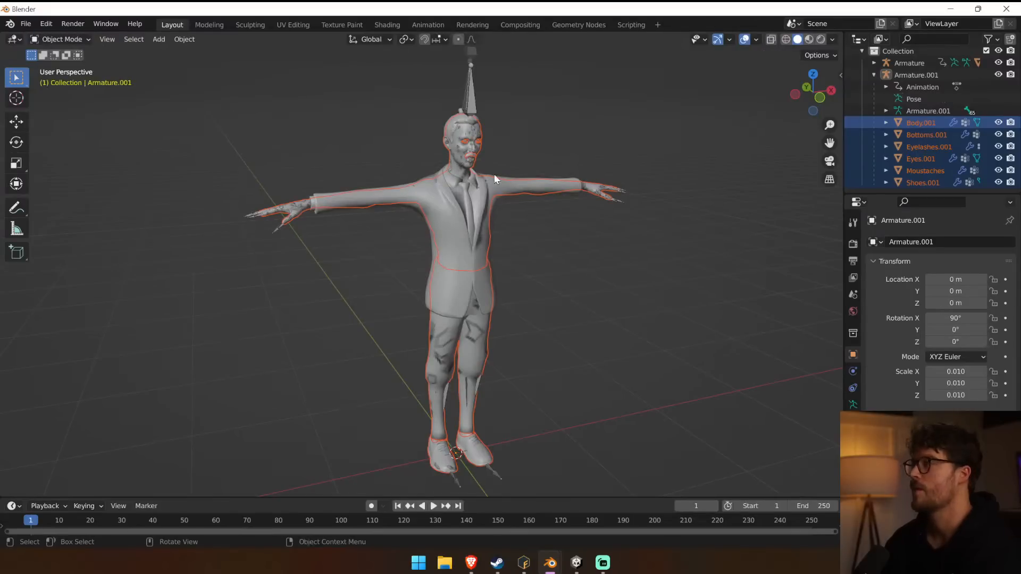
{"action": "right_click", "coordinate": [561, 182]}
{"action": "mouse_move", "coordinate": [557, 309]}
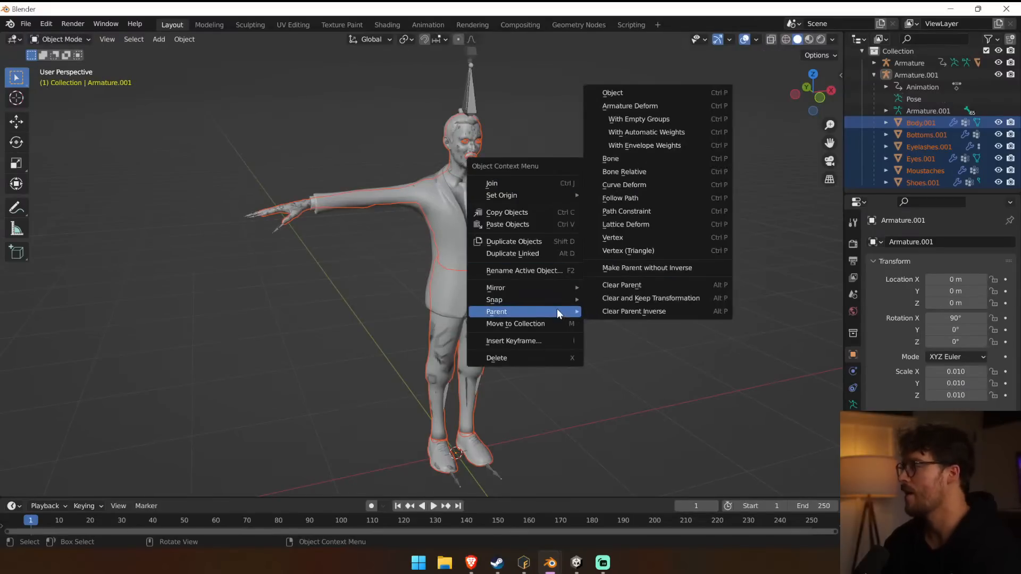
{"action": "left_click", "coordinate": [668, 279]}
Rotate the unparented walker meshes 90° around the X axis.
{"action": "key", "text": "KP_Decimal"}
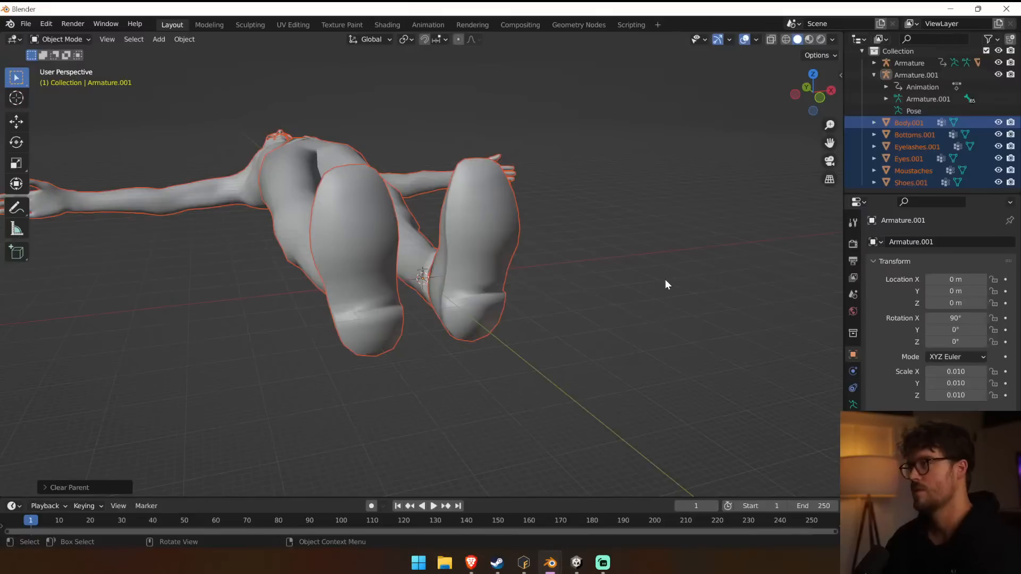
{"action": "type", "text": "rx90"}
{"action": "key", "text": "Return"}
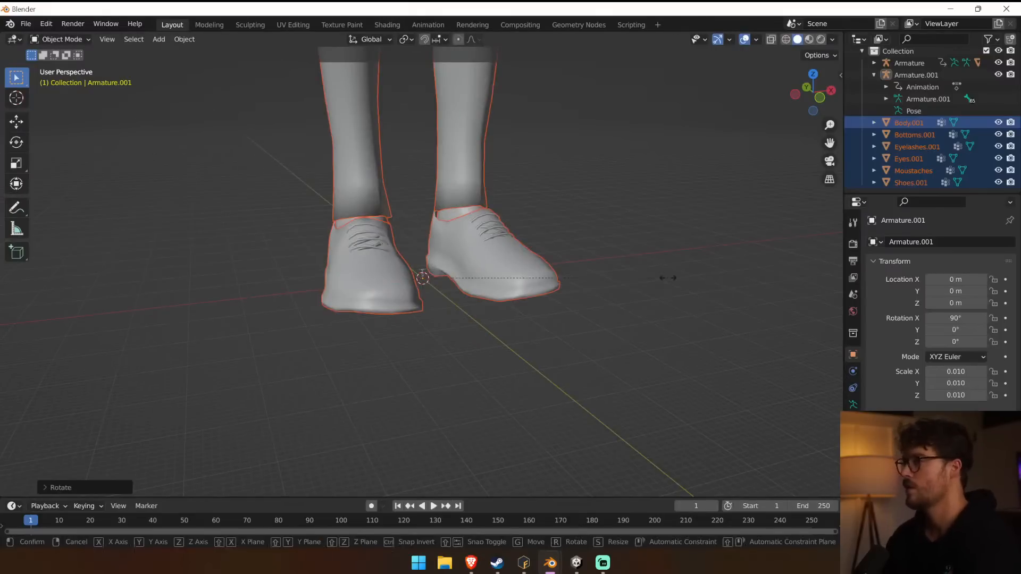
Scale the rotated Body.001 through Shoes.001 meshes down uniformly to about 0.014 and check them in front view.
{"action": "key", "text": "s"}
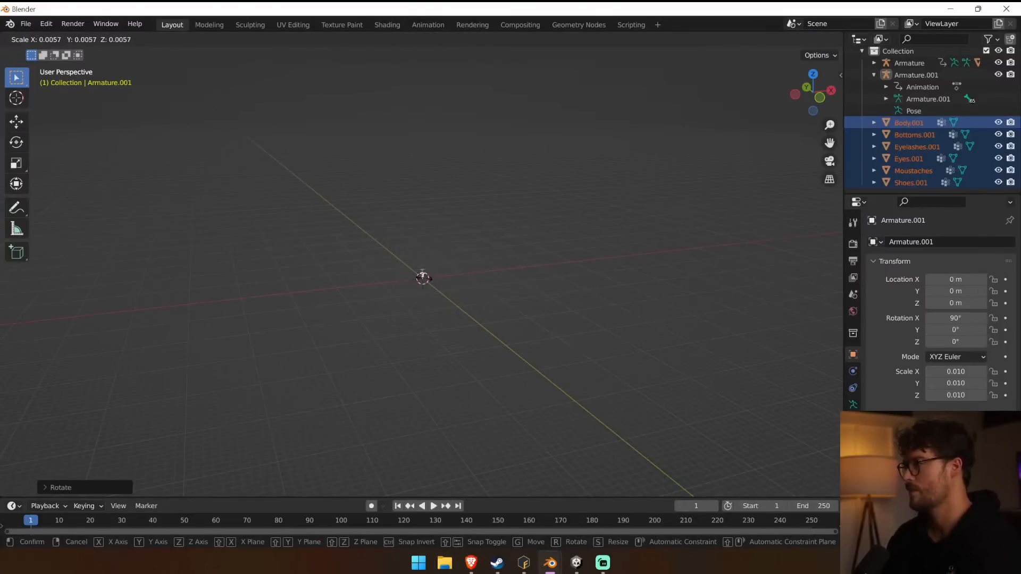
{"action": "left_click", "coordinate": [423, 277]}
{"action": "key", "text": "KP_1"}
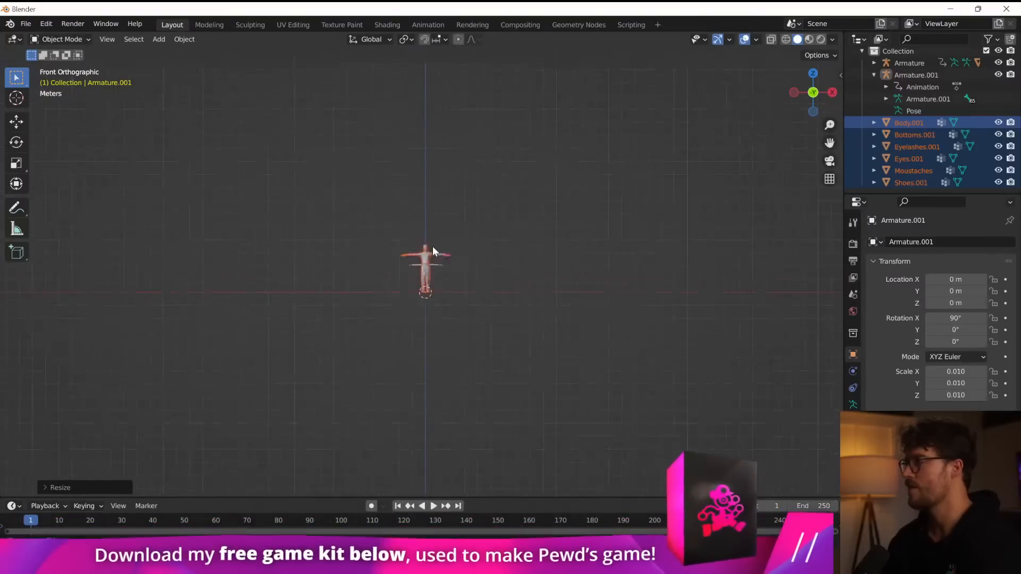
{"action": "scroll", "coordinate": [432, 247], "scroll_direction": "up", "scroll_amount": 20}
{"action": "scroll", "coordinate": [432, 247], "scroll_direction": "down", "scroll_amount": 5}
Inspect the scale and dimensions of the suited walker's Tops mesh and the bald walker's Body.001 mesh.
{"action": "left_click", "coordinate": [397, 173]}
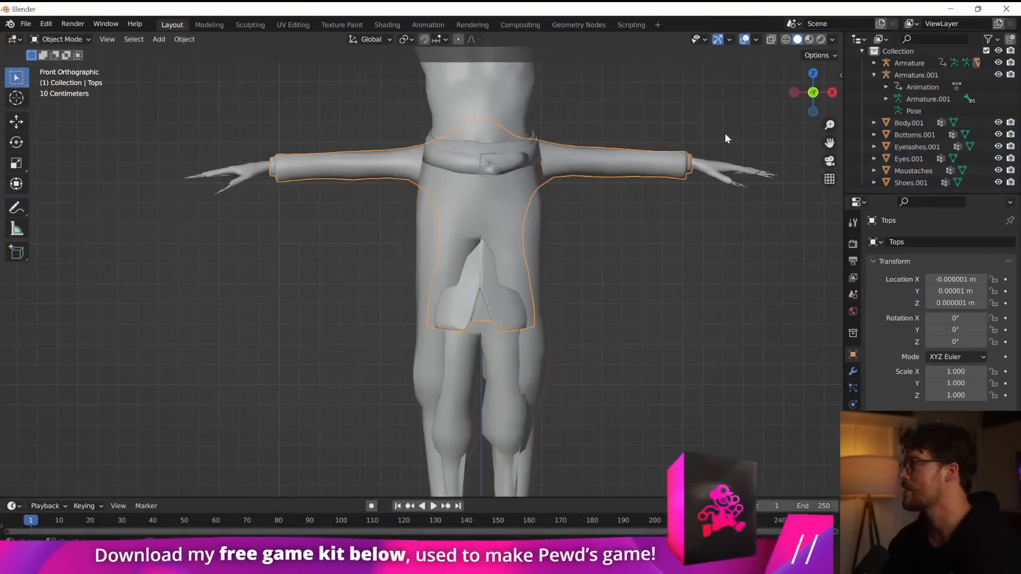
{"action": "scroll", "coordinate": [680, 136], "scroll_direction": "up", "scroll_amount": 2}
{"action": "key", "text": "n"}
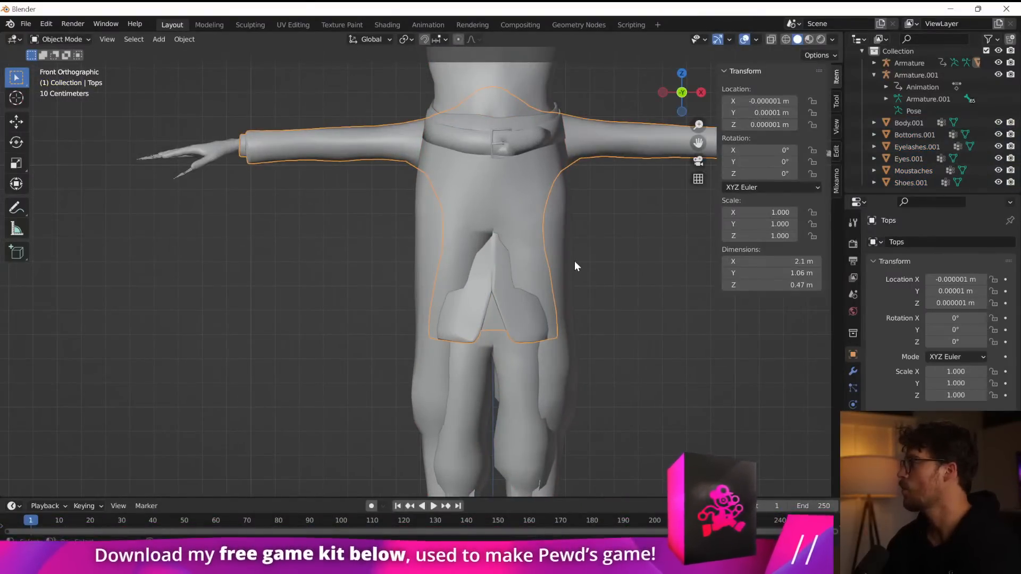
{"action": "scroll", "coordinate": [574, 266], "scroll_direction": "down", "scroll_amount": 8}
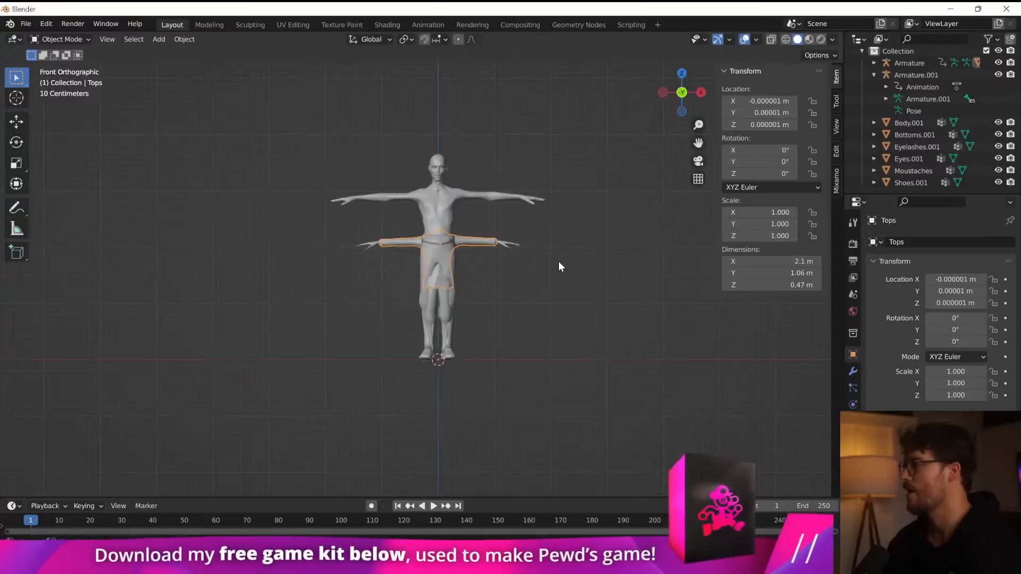
{"action": "scroll", "coordinate": [559, 263], "scroll_direction": "up", "scroll_amount": 2}
{"action": "left_click", "coordinate": [461, 155]}
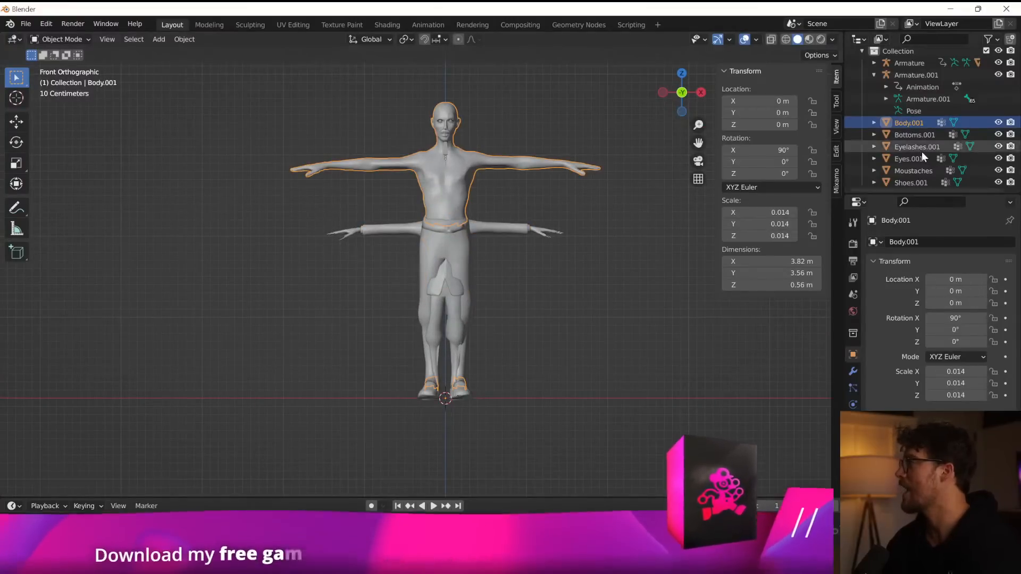
Try to shrink the bald walker's six meshes onto the suited walker.
{"action": "left_click", "coordinate": [907, 182], "text": "shift"}
{"action": "key", "text": "s"}
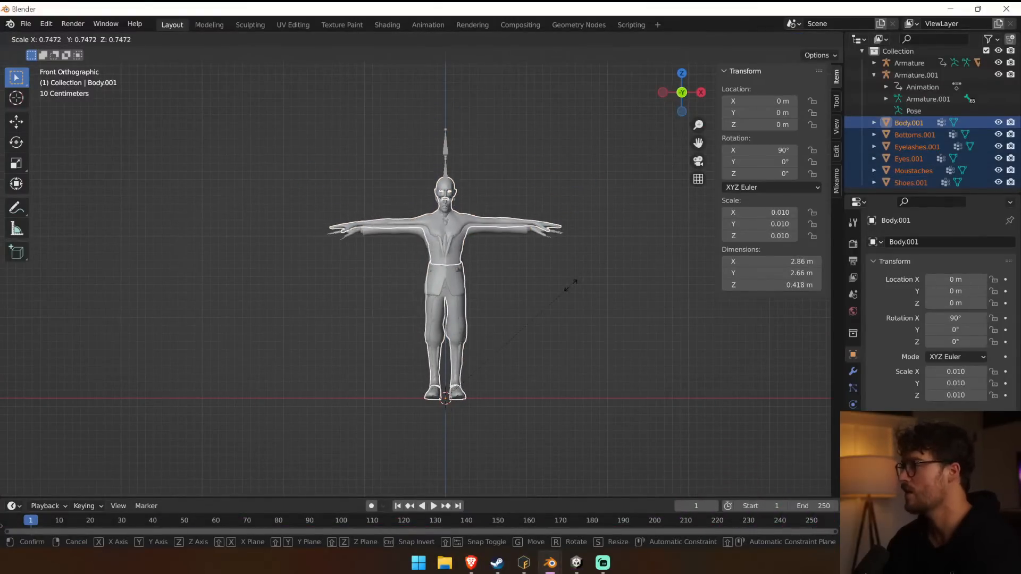
{"action": "left_click", "coordinate": [571, 286]}
{"action": "key", "text": "ctrl+z"}
Scale the Body.001 through Shoes.001 meshes uniformly to about 0.010 so they match the suited walker's size.
{"action": "left_click", "coordinate": [874, 75]}
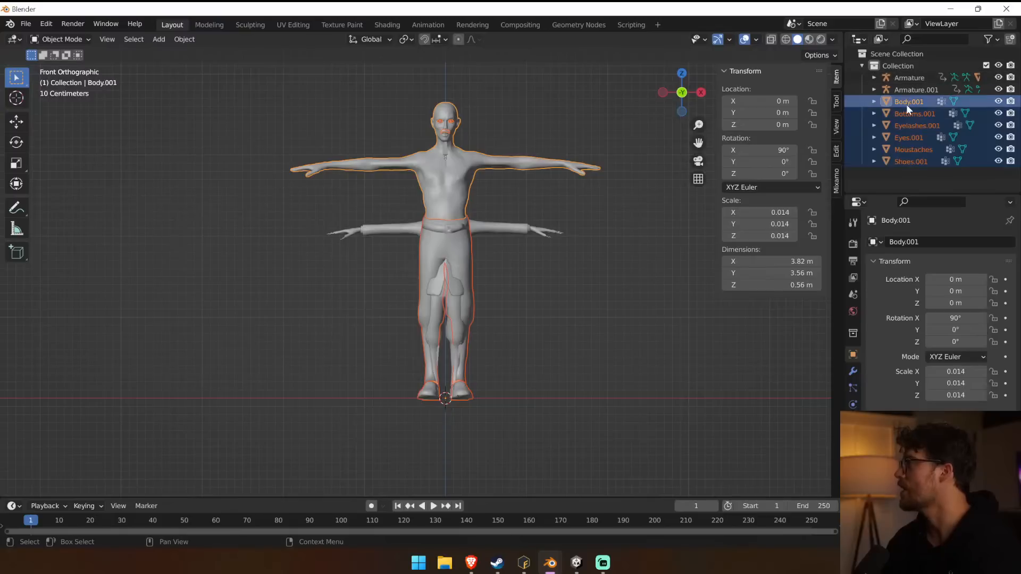
{"action": "key", "text": "s"}
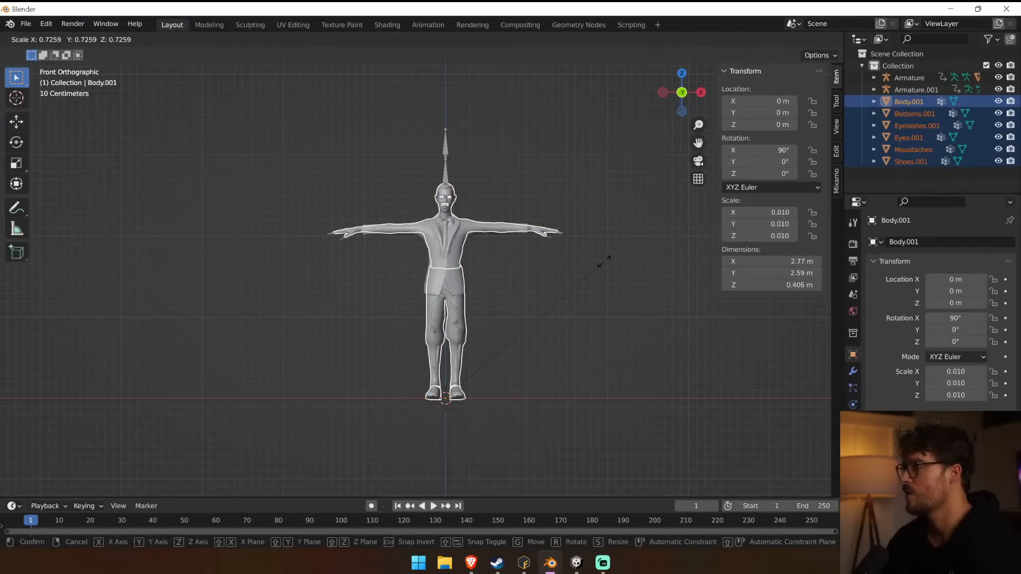
{"action": "scroll", "coordinate": [604, 260], "scroll_direction": "up", "scroll_amount": 5}
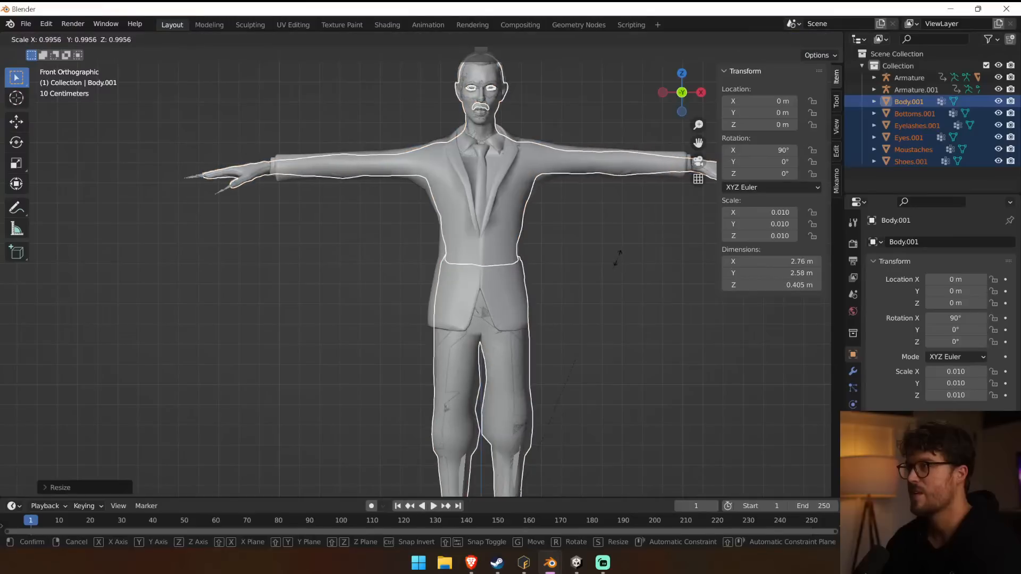
{"action": "left_click", "coordinate": [618, 257]}
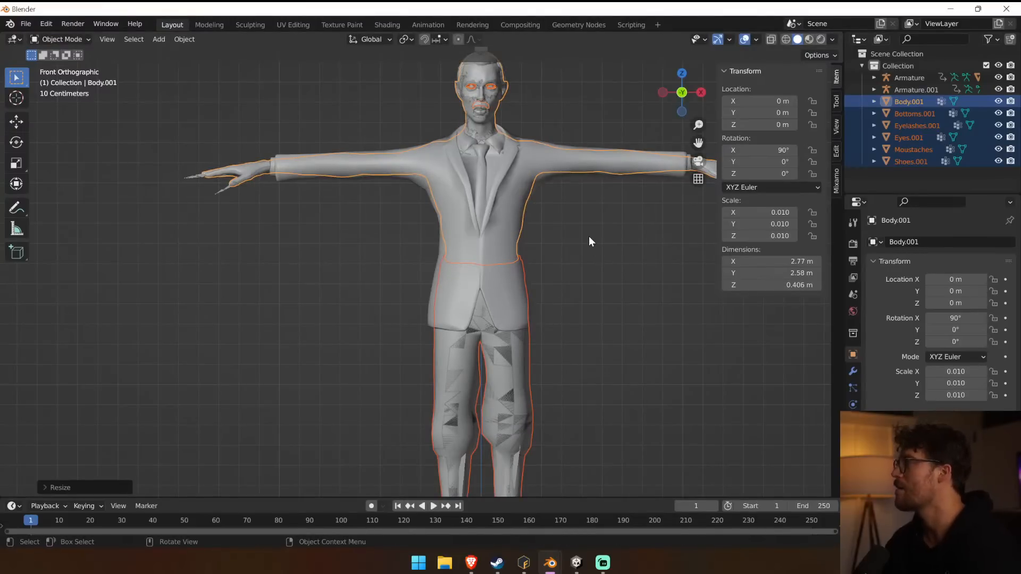
Delete the leftover Armature.001 rig and check the mesh names inside the remaining Armature.
{"action": "left_click", "coordinate": [933, 90]}
{"action": "key", "text": "Delete"}
{"action": "left_click", "coordinate": [886, 79]}
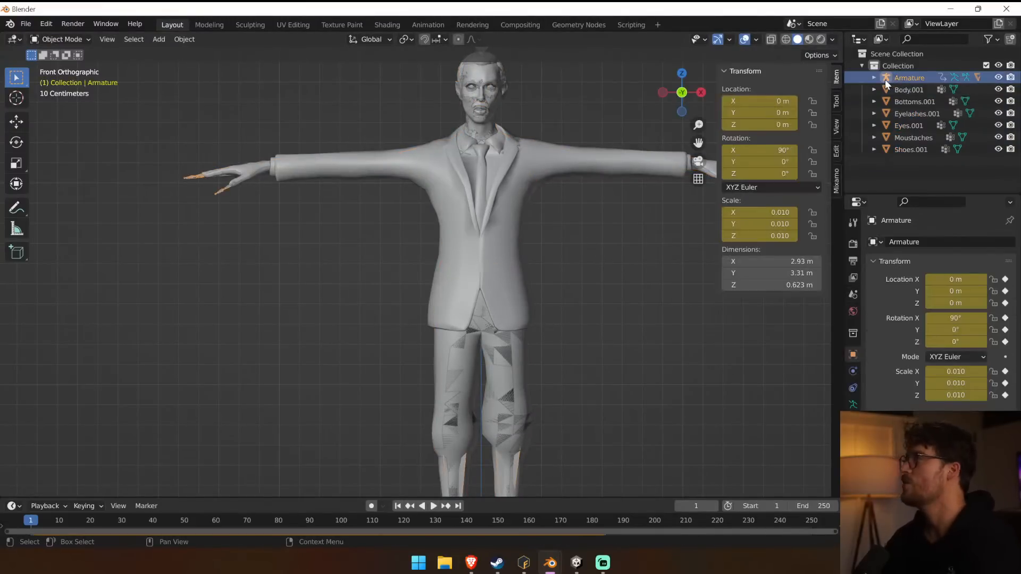
{"action": "left_click", "coordinate": [886, 91]}
{"action": "left_click", "coordinate": [905, 149], "text": "shift"}
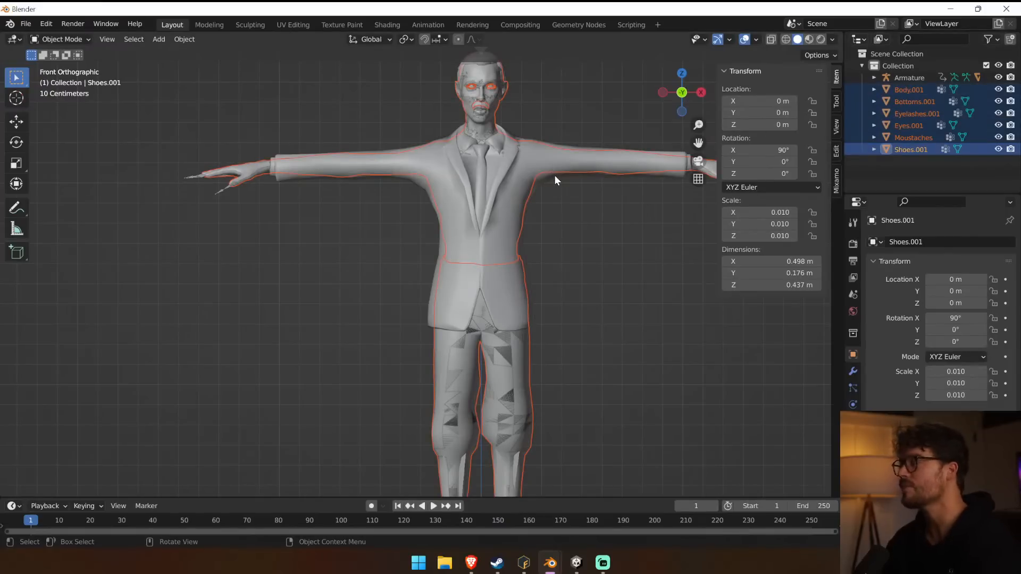
{"action": "left_click", "coordinate": [874, 78]}
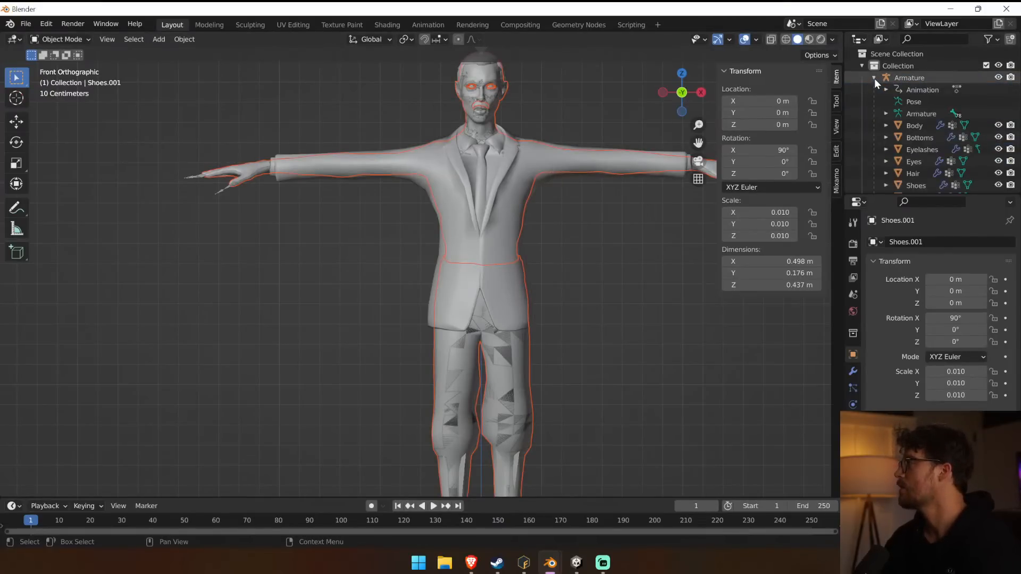
{"action": "left_click", "coordinate": [875, 79]}
Rename the unparented Body.001 and Bottoms.001 meshes as Body and Bottoms.
{"action": "double_click", "coordinate": [907, 89]}
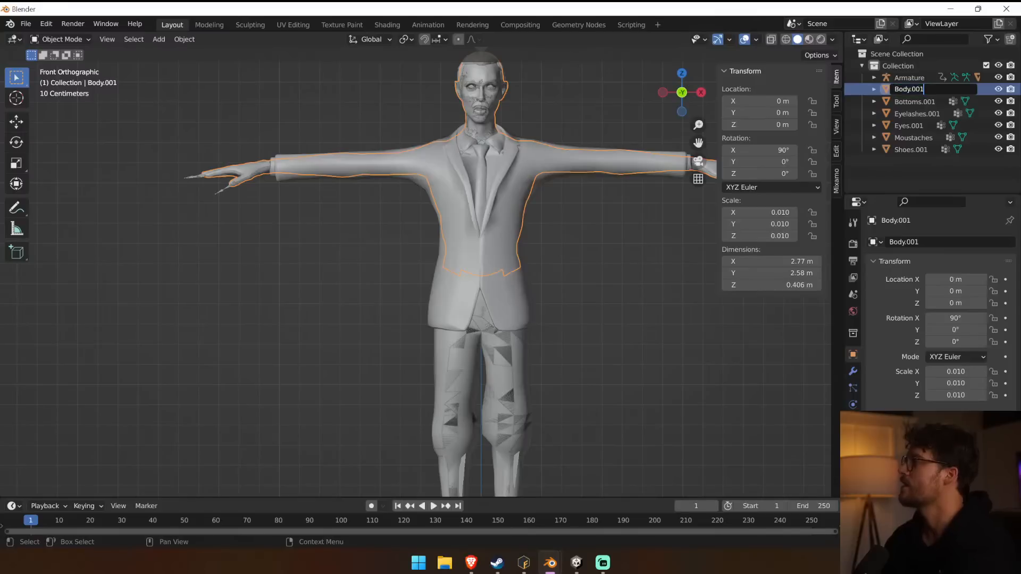
{"action": "double_click", "coordinate": [926, 102]}
{"action": "key", "text": "End"}
{"action": "key", "text": "BackSpace"}
{"action": "key", "text": "BackSpace"}
{"action": "key", "text": "BackSpace"}
{"action": "key", "text": "BackSpace"}
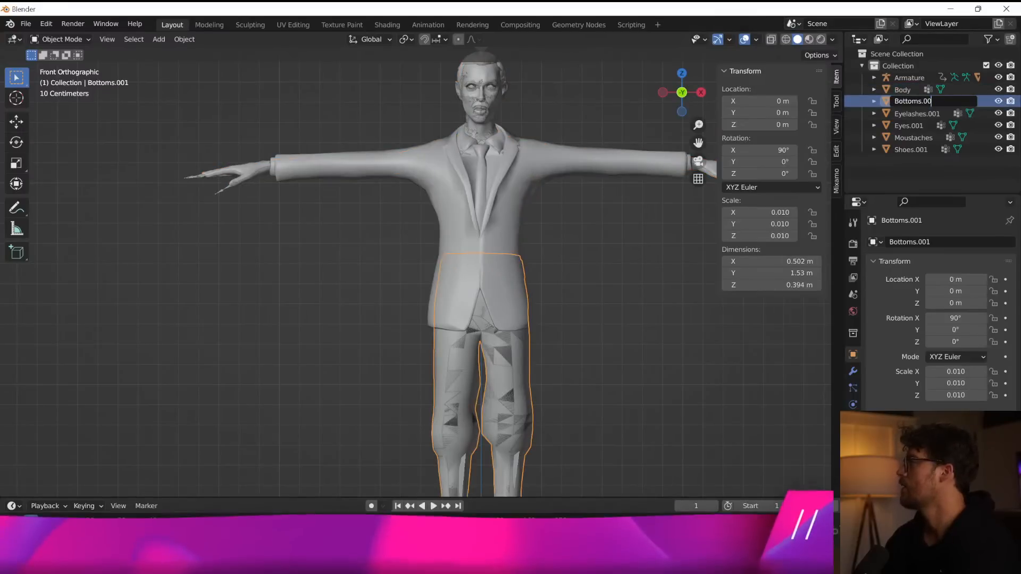
{"action": "key", "text": "Return"}
Rename the unparented Eyelashes.001 and Eyes.001 meshes as Eyelashes and Eyes.
{"action": "left_click", "coordinate": [929, 113]}
{"action": "double_click", "coordinate": [929, 113]}
{"action": "key", "text": "End"}
{"action": "key", "text": "BackSpace"}
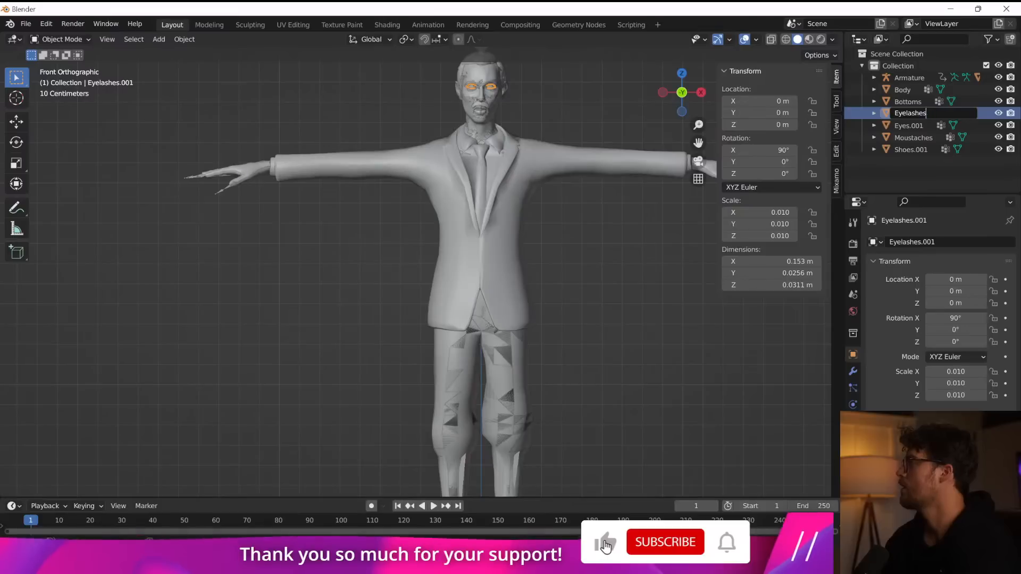
{"action": "key", "text": "Return"}
{"action": "double_click", "coordinate": [909, 126]}
{"action": "key", "text": "End"}
{"action": "key", "text": "BackSpace"}
{"action": "key", "text": "BackSpace"}
{"action": "key", "text": "BackSpace"}
{"action": "key", "text": "BackSpace"}
{"action": "key", "text": "Return"}
Rename the unparented Shoes.001 mesh as Shoes.
{"action": "left_click", "coordinate": [904, 137]}
{"action": "double_click", "coordinate": [911, 150]}
{"action": "key", "text": "End"}
{"action": "key", "text": "BackSpace"}
{"action": "key", "text": "BackSpace"}
{"action": "key", "text": "BackSpace"}
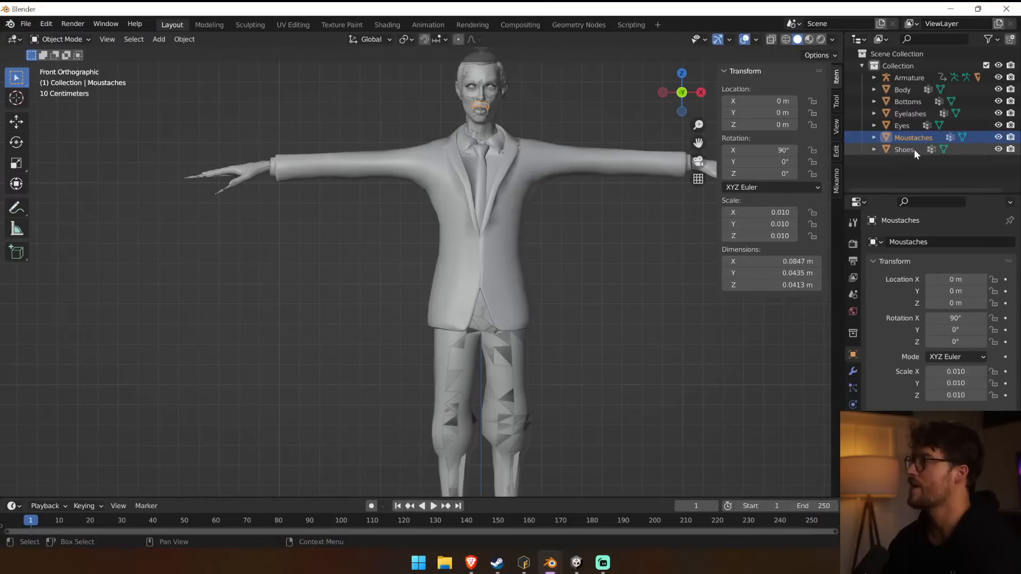
Parent the Body, Bottoms, Eyelashes, Eyes, Moustaches and Shoes meshes to Armature with automatic weights.
{"action": "left_click", "coordinate": [914, 149]}
{"action": "left_click", "coordinate": [902, 92], "text": "shift"}
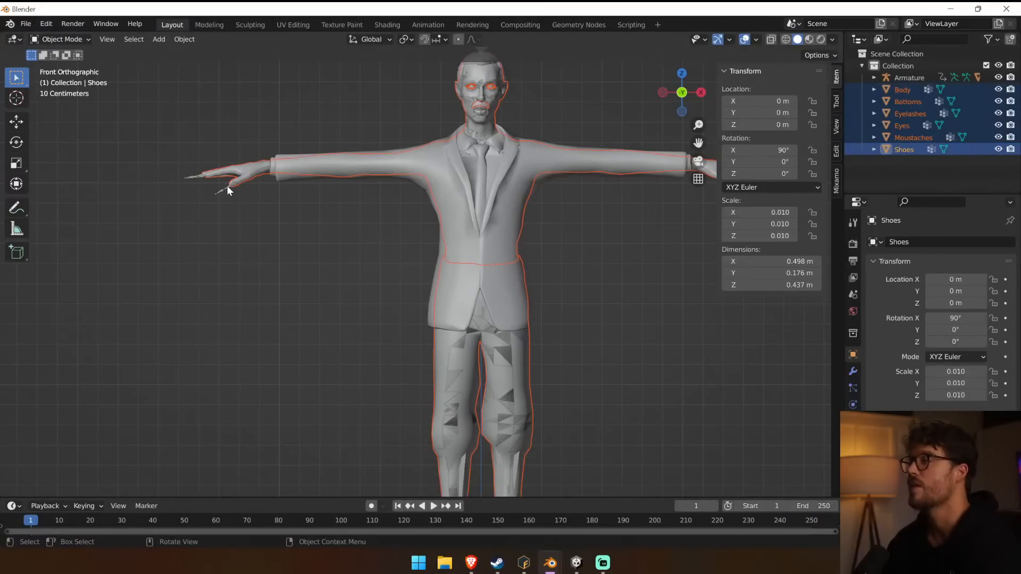
{"action": "left_click", "coordinate": [228, 191], "text": "shift"}
{"action": "right_click", "coordinate": [465, 166]}
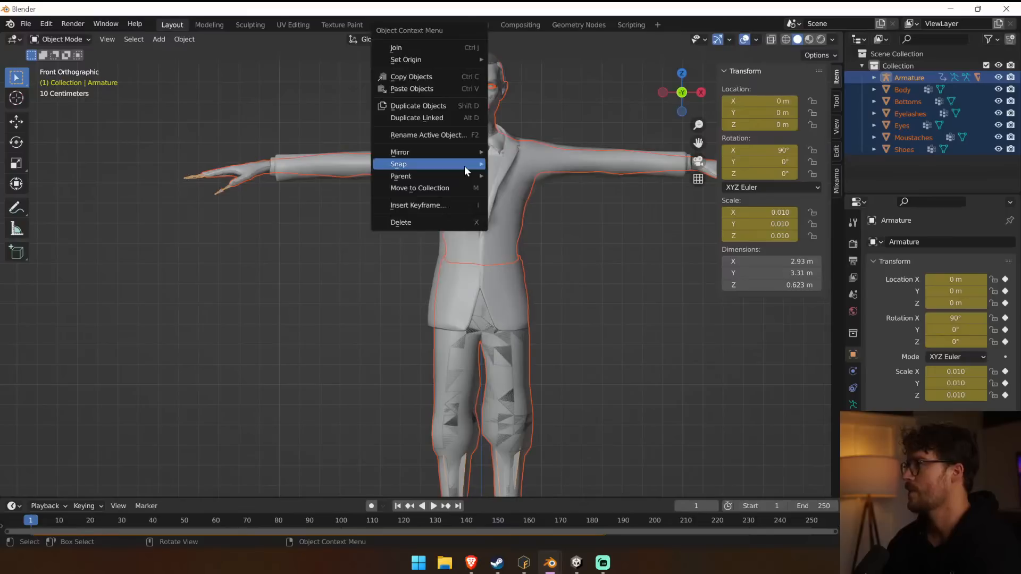
{"action": "mouse_move", "coordinate": [464, 166]}
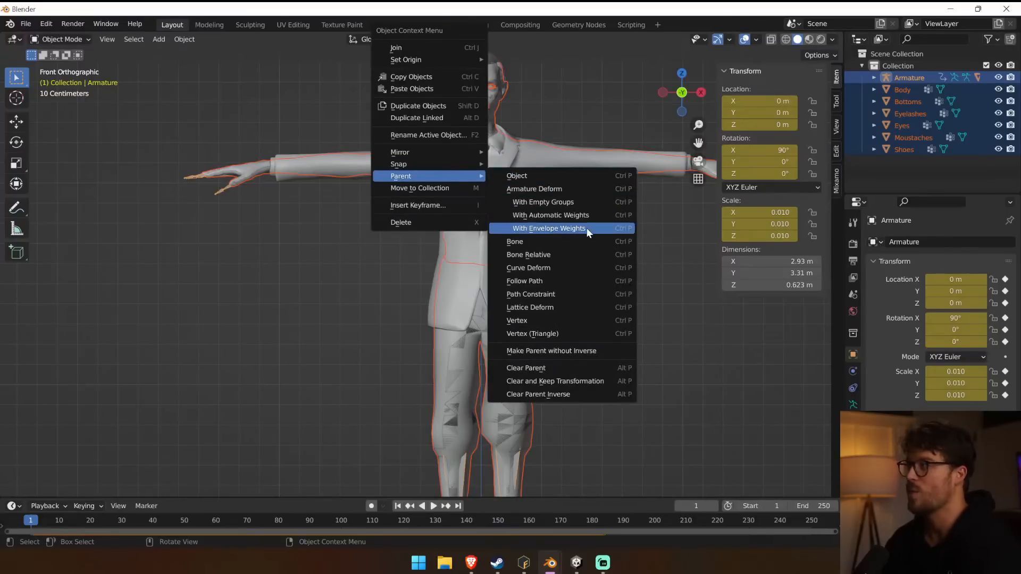
{"action": "left_click", "coordinate": [587, 218]}
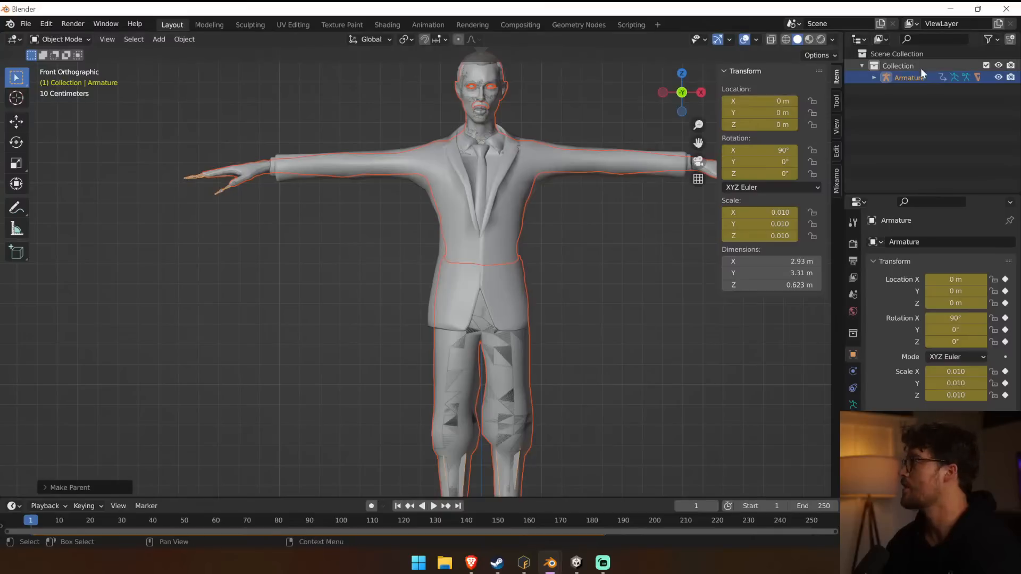
Select and hide the suited walker's Body.001, Bottoms.001, Eyelashes.001, Eyes.001 and Shoes.001 meshes under Armature.
{"action": "left_click", "coordinate": [874, 78]}
{"action": "scroll", "coordinate": [929, 121], "scroll_direction": "down", "scroll_amount": 1}
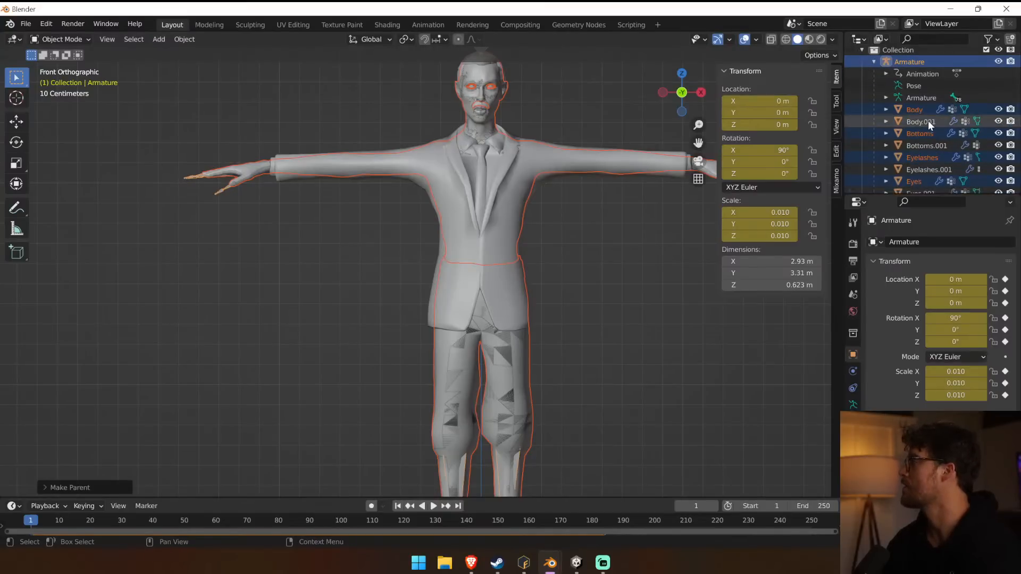
{"action": "left_click", "coordinate": [927, 121]}
{"action": "left_click", "coordinate": [926, 147], "text": "ctrl"}
{"action": "left_click", "coordinate": [927, 170], "text": "ctrl"}
{"action": "scroll", "coordinate": [943, 184], "scroll_direction": "down", "scroll_amount": 2}
{"action": "left_click", "coordinate": [930, 163], "text": "ctrl"}
{"action": "scroll", "coordinate": [929, 167], "scroll_direction": "down", "scroll_amount": 2}
{"action": "left_click", "coordinate": [928, 177], "text": "ctrl"}
{"action": "scroll", "coordinate": [930, 180], "scroll_direction": "down", "scroll_amount": 1}
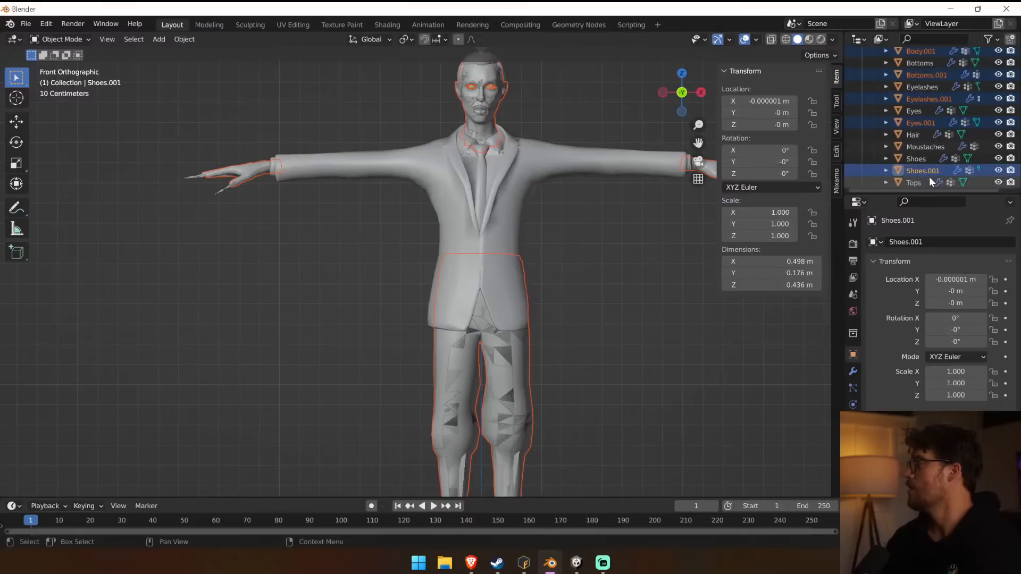
{"action": "left_click", "coordinate": [998, 170]}
{"action": "left_click", "coordinate": [999, 123]}
{"action": "left_click", "coordinate": [999, 99]}
{"action": "scroll", "coordinate": [999, 104], "scroll_direction": "up", "scroll_amount": 1}
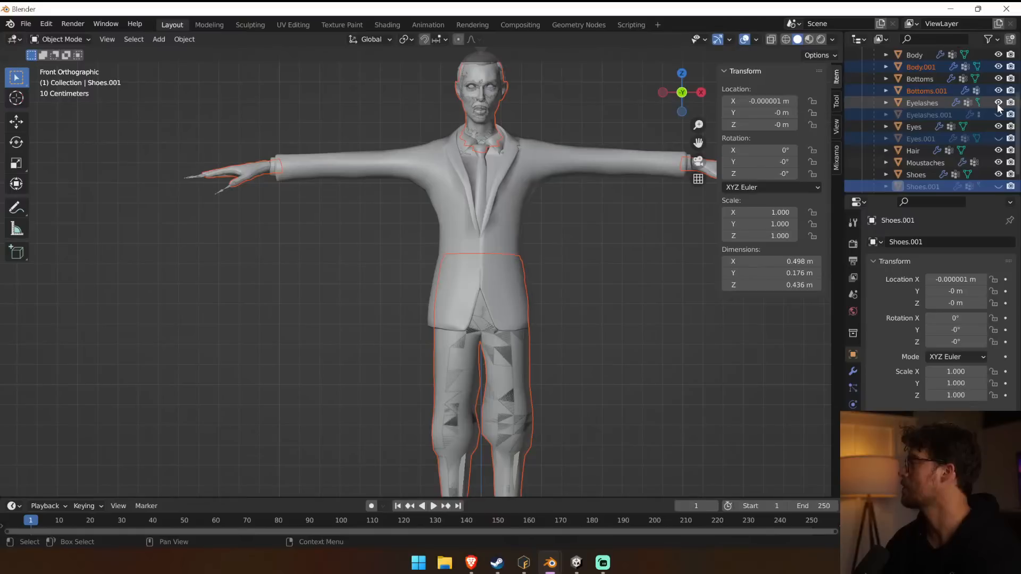
{"action": "left_click", "coordinate": [999, 91]}
{"action": "left_click", "coordinate": [999, 67]}
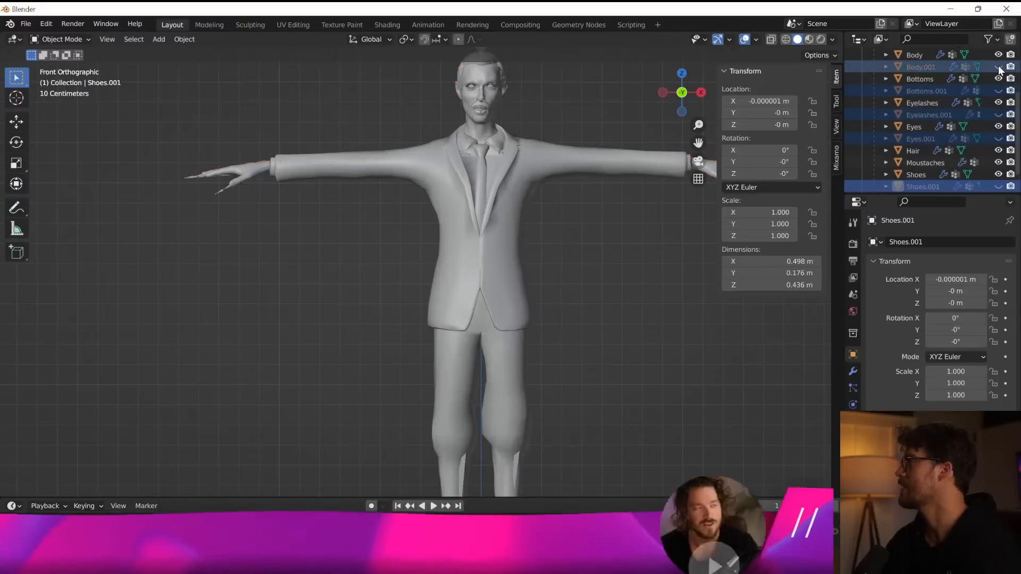
Show the Body.001, Bottoms.001, Eyelashes.001, Eyes.001 and Shoes.001 meshes again.
{"action": "left_click", "coordinate": [999, 67]}
{"action": "left_click", "coordinate": [999, 91]}
{"action": "left_click", "coordinate": [998, 115]}
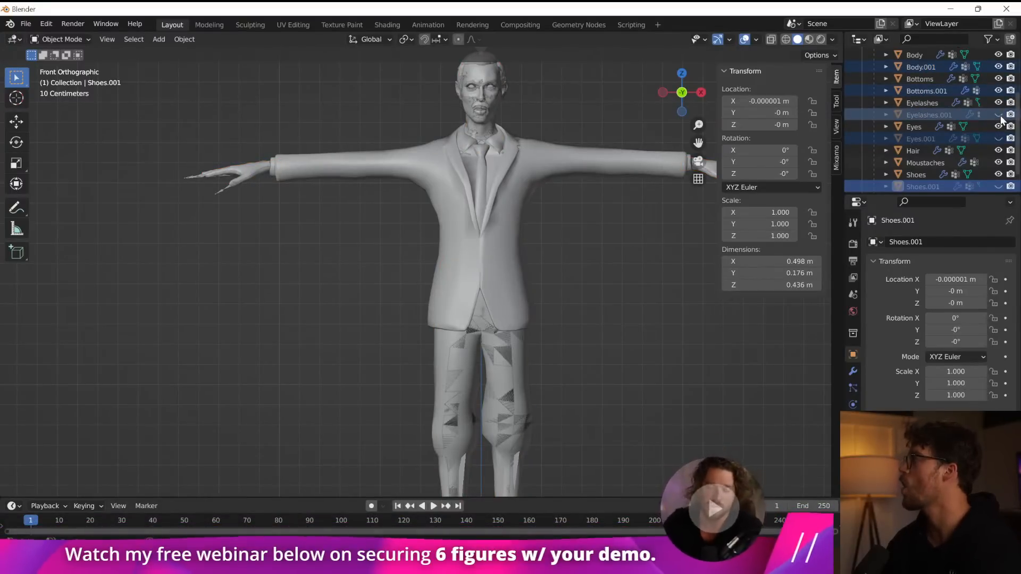
{"action": "left_click", "coordinate": [999, 138]}
{"action": "left_click", "coordinate": [999, 186]}
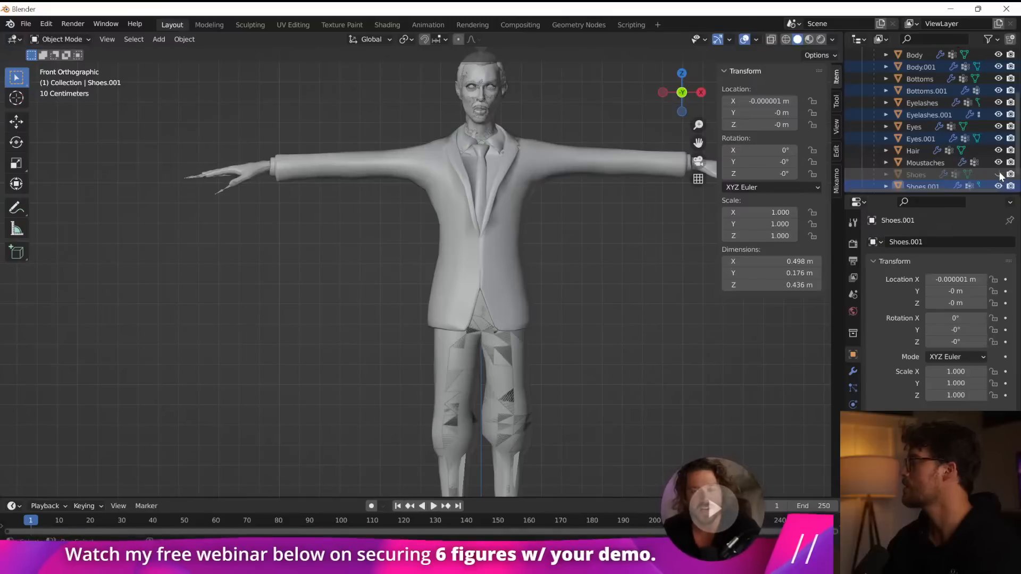
Hide the Shoes, Moustaches, Hair, Eyes, Eyelashes, Bottoms and Body meshes under Armature.
{"action": "left_click", "coordinate": [999, 175]}
{"action": "left_click", "coordinate": [999, 162]}
{"action": "left_click", "coordinate": [999, 151]}
{"action": "left_click", "coordinate": [999, 127]}
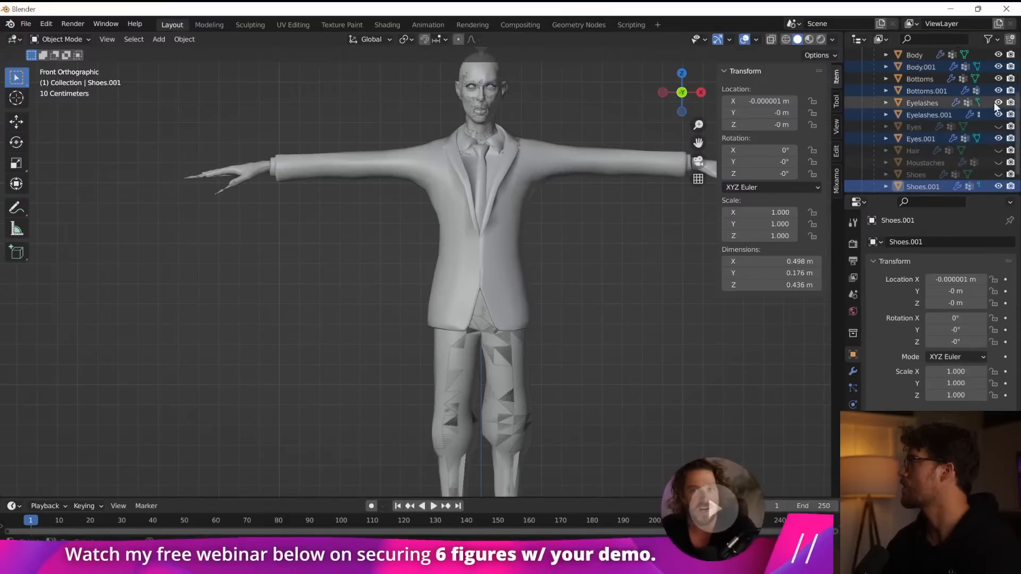
{"action": "left_click", "coordinate": [999, 103]}
{"action": "left_click", "coordinate": [999, 79]}
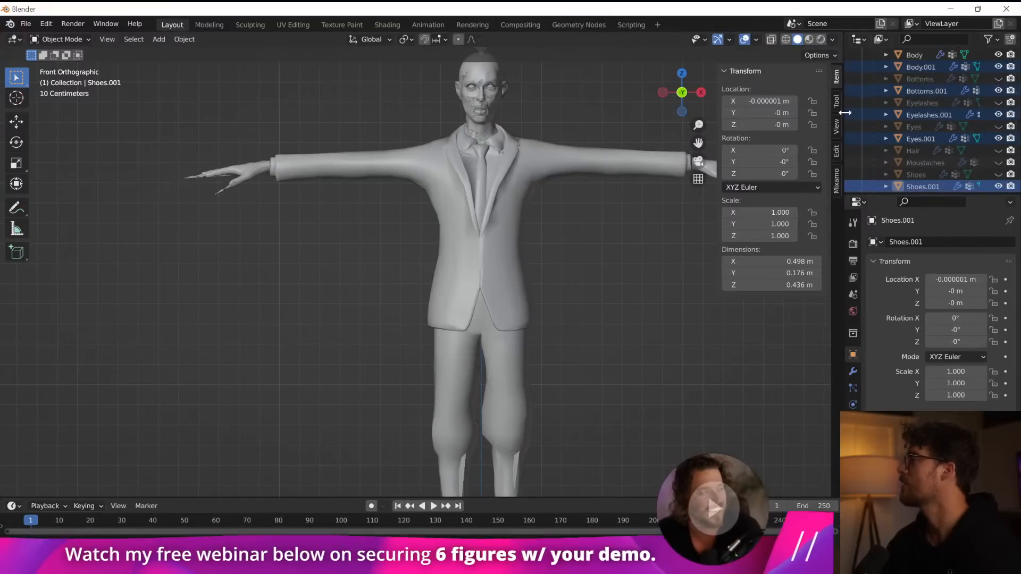
{"action": "left_click", "coordinate": [999, 56]}
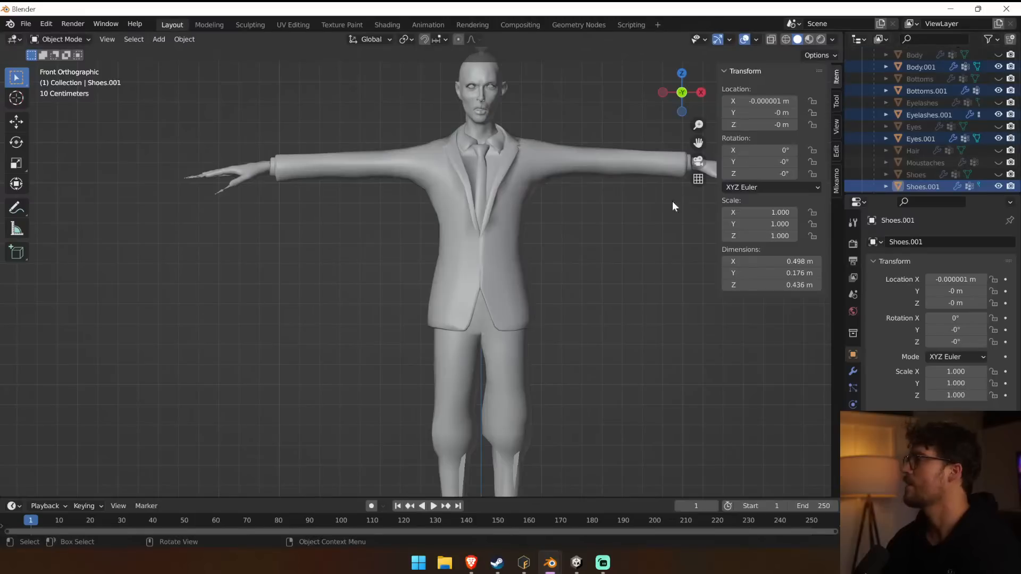
Toggle the visibility of Body.001 to identify which walker it belongs to, and leave it hidden.
{"action": "scroll", "coordinate": [963, 145], "scroll_direction": "up", "scroll_amount": 2}
{"action": "left_click", "coordinate": [998, 98]}
{"action": "left_click", "coordinate": [998, 98]}
{"action": "left_click", "coordinate": [998, 98]}
{"action": "left_click", "coordinate": [998, 98]}
{"action": "left_click", "coordinate": [999, 99]}
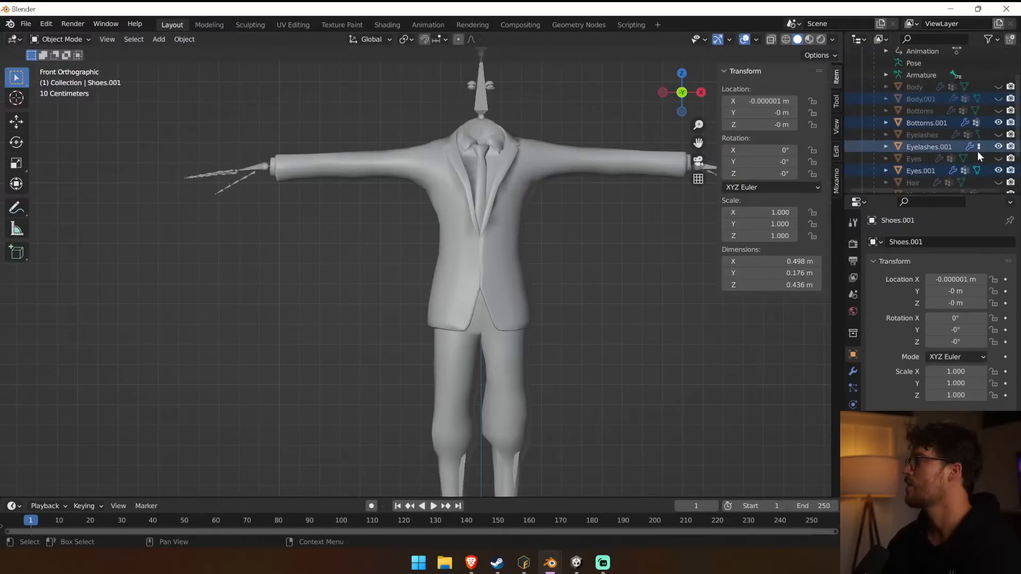
Inspect the modifiers and vertex groups of the suited walker's Tops mesh.
{"action": "scroll", "coordinate": [979, 151], "scroll_direction": "down", "scroll_amount": 2}
{"action": "left_click", "coordinate": [901, 184]}
{"action": "left_click", "coordinate": [887, 184]}
{"action": "scroll", "coordinate": [893, 176], "scroll_direction": "down", "scroll_amount": 2}
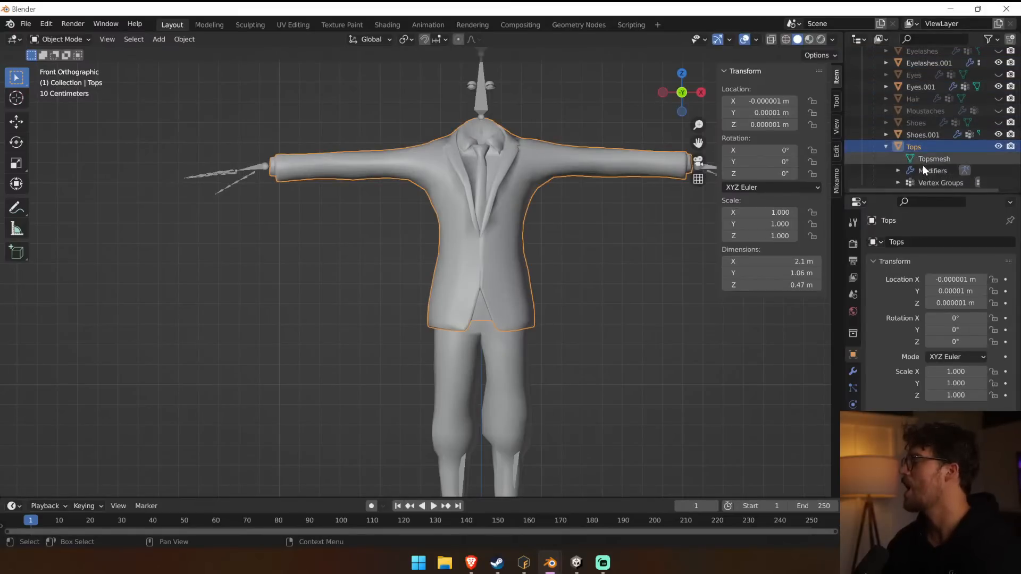
{"action": "left_click", "coordinate": [898, 170]}
{"action": "left_click", "coordinate": [940, 182]}
Try to delete the suited walker's Tops mesh.
{"action": "left_click", "coordinate": [910, 149]}
{"action": "key", "text": "x"}
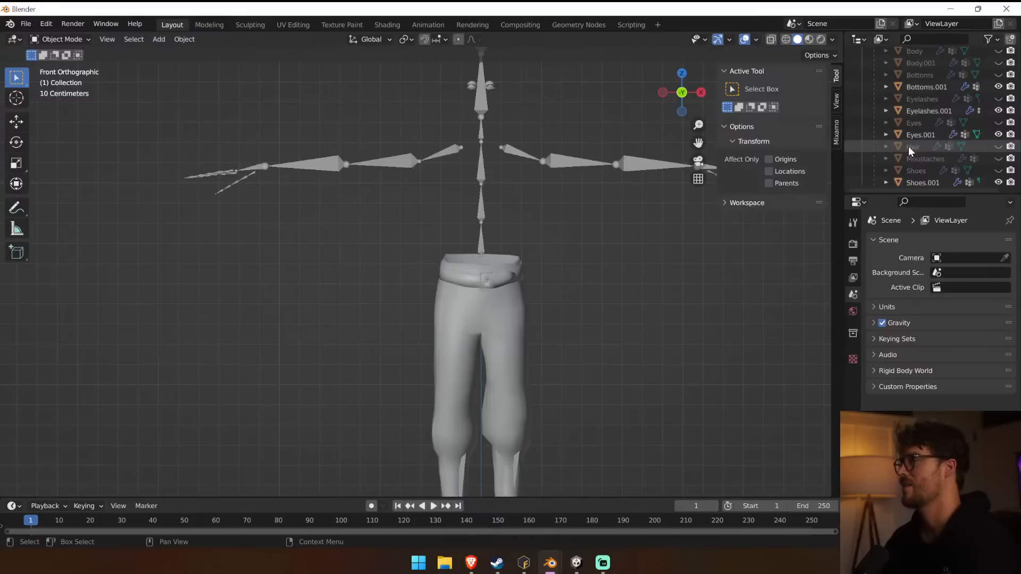
{"action": "key", "text": "ctrl+z"}
Compare the Body.001 and Body meshes by toggling the visibility of each.
{"action": "scroll", "coordinate": [959, 127], "scroll_direction": "up", "scroll_amount": 3}
{"action": "left_click", "coordinate": [927, 111]}
{"action": "left_click", "coordinate": [999, 110]}
{"action": "left_click", "coordinate": [999, 111]}
{"action": "left_click", "coordinate": [999, 98]}
{"action": "left_click", "coordinate": [1000, 99]}
{"action": "left_click", "coordinate": [999, 98]}
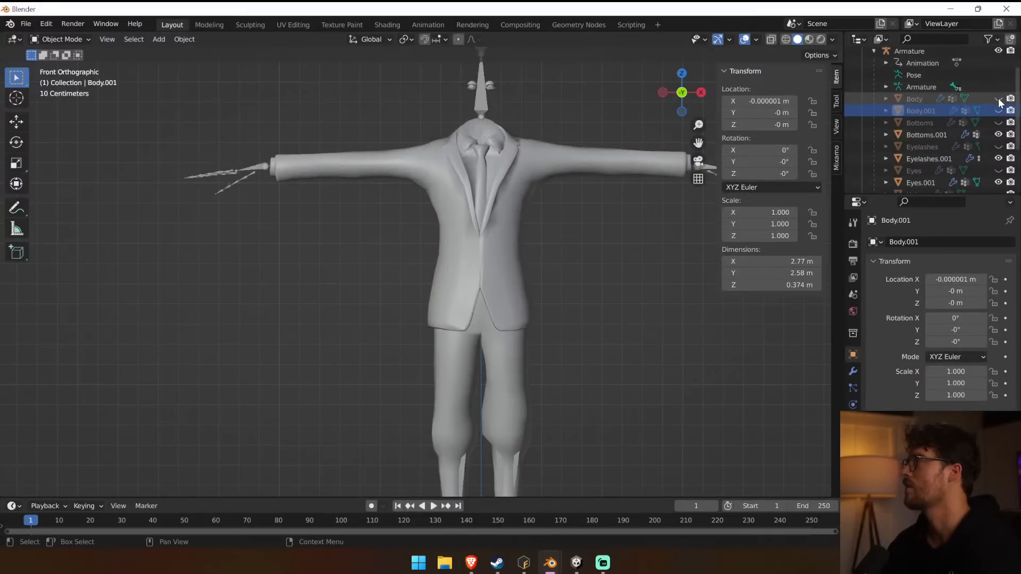
Show Body.001 with Body kept hidden, and inspect how it and Bottoms.001 fit the suited walker and armature.
{"action": "left_click", "coordinate": [999, 99]}
{"action": "left_click", "coordinate": [999, 110]}
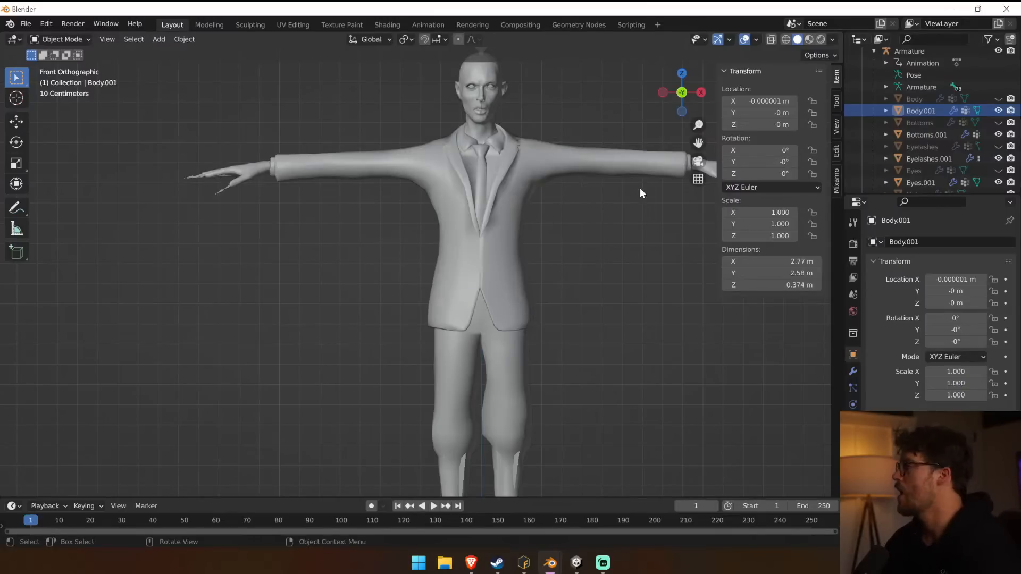
{"action": "left_click", "coordinate": [936, 134]}
{"action": "scroll", "coordinate": [413, 237], "scroll_direction": "down", "scroll_amount": 5}
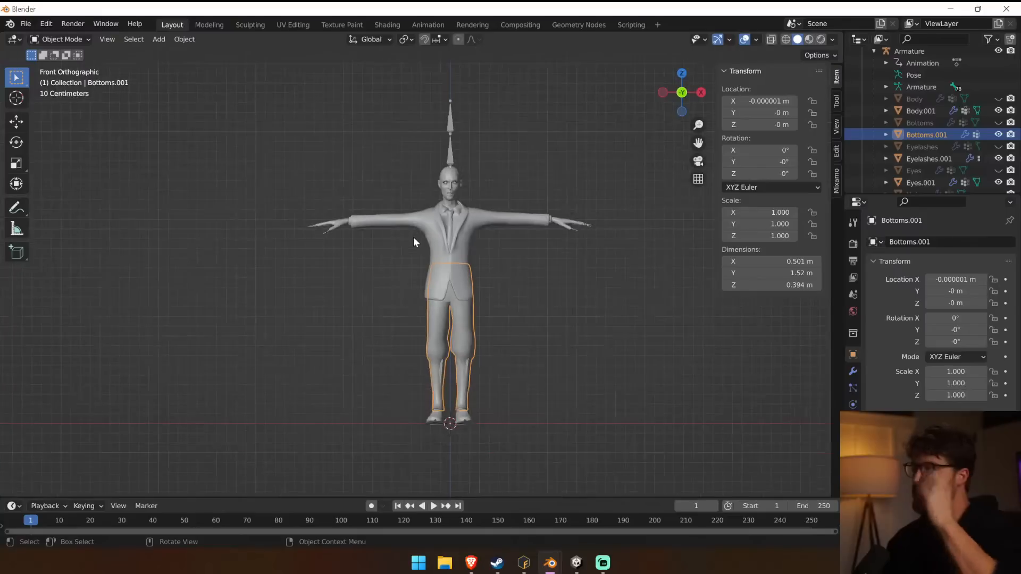
{"action": "scroll", "coordinate": [413, 236], "scroll_direction": "up", "scroll_amount": 2}
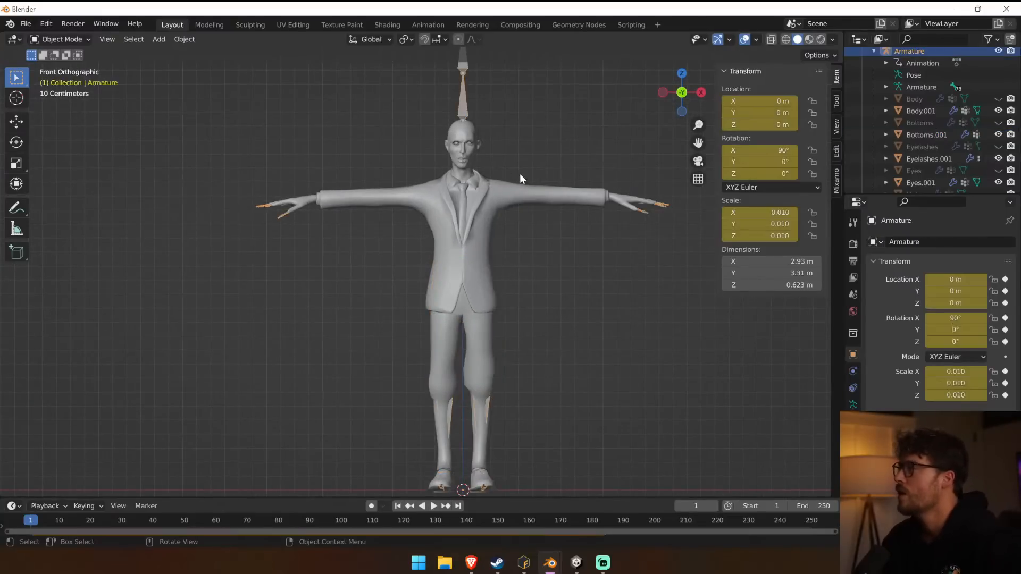
{"action": "left_click", "coordinate": [640, 202]}
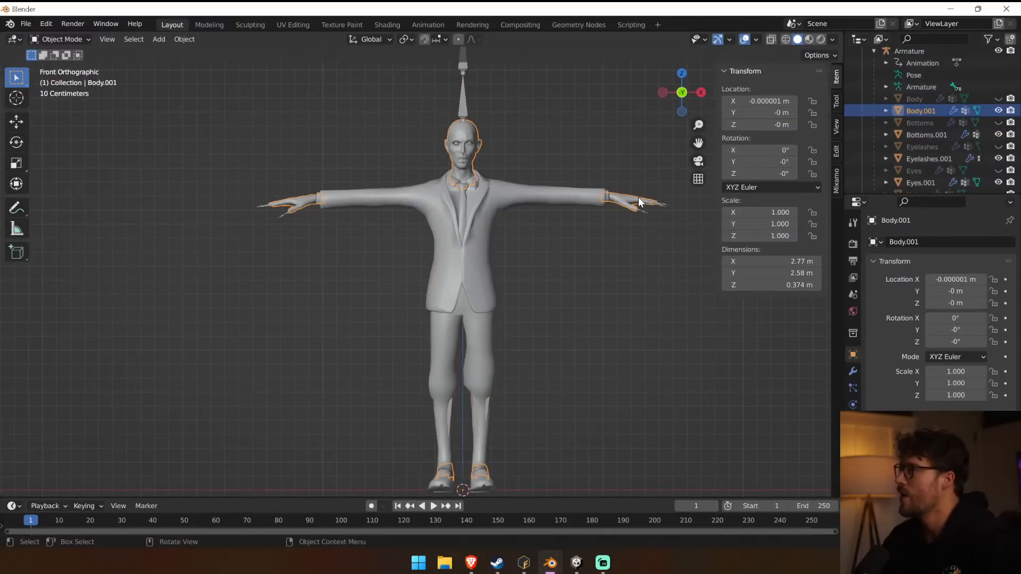
{"action": "left_click", "coordinate": [639, 196]}
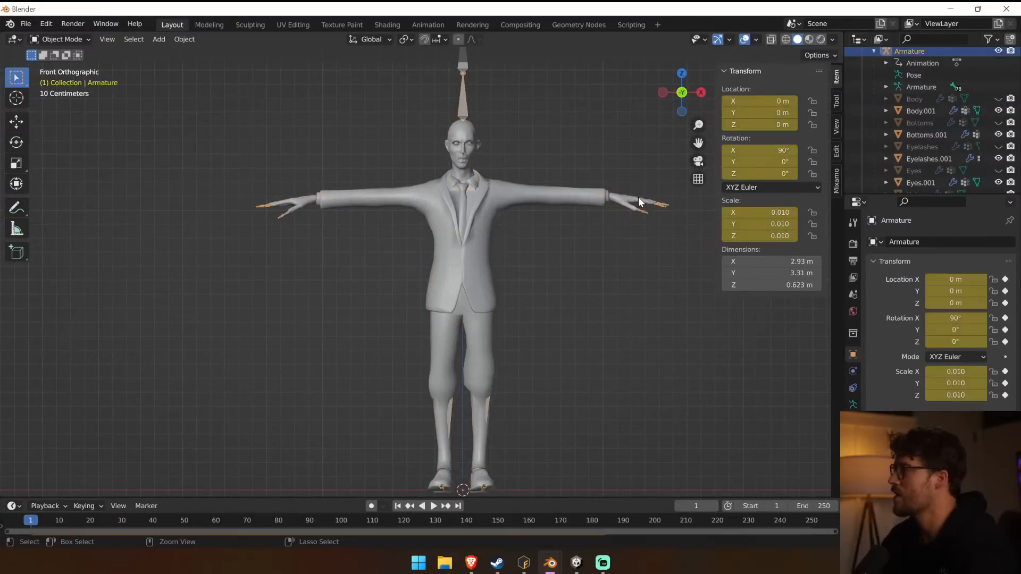
{"action": "left_click", "coordinate": [638, 196]}
{"action": "left_click", "coordinate": [639, 197]}
Undo the recent visibility changes to the body, bottoms, eyelash and eye meshes.
{"action": "key", "text": "ctrl+z"}
{"action": "key", "text": "ctrl+z"}
{"action": "key", "text": "ctrl+z"}
{"action": "key", "text": "ctrl+z"}
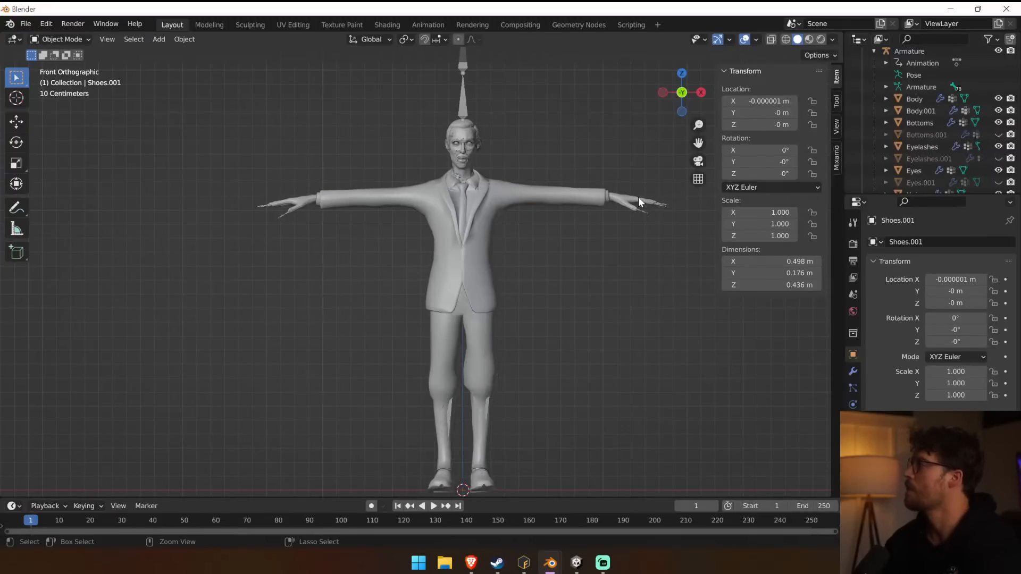
{"action": "left_click", "coordinate": [902, 114]}
{"action": "key", "text": "ctrl+z"}
Try deleting the Tops suit mesh to see the body underneath, and undo the deletion.
{"action": "left_click", "coordinate": [455, 163]}
{"action": "left_click", "coordinate": [407, 194]}
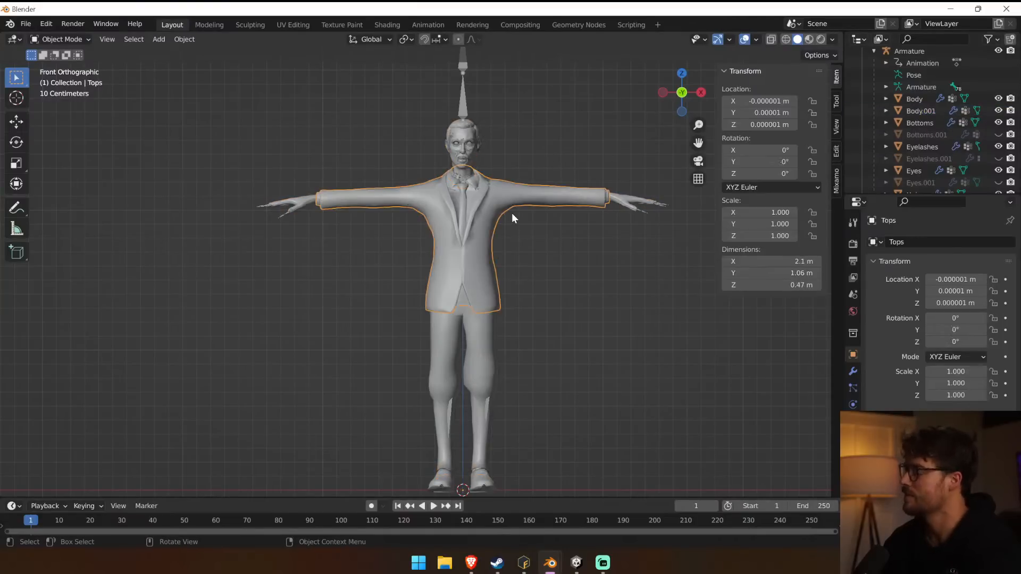
{"action": "key", "text": "Delete"}
{"action": "key", "text": "ctrl+z"}
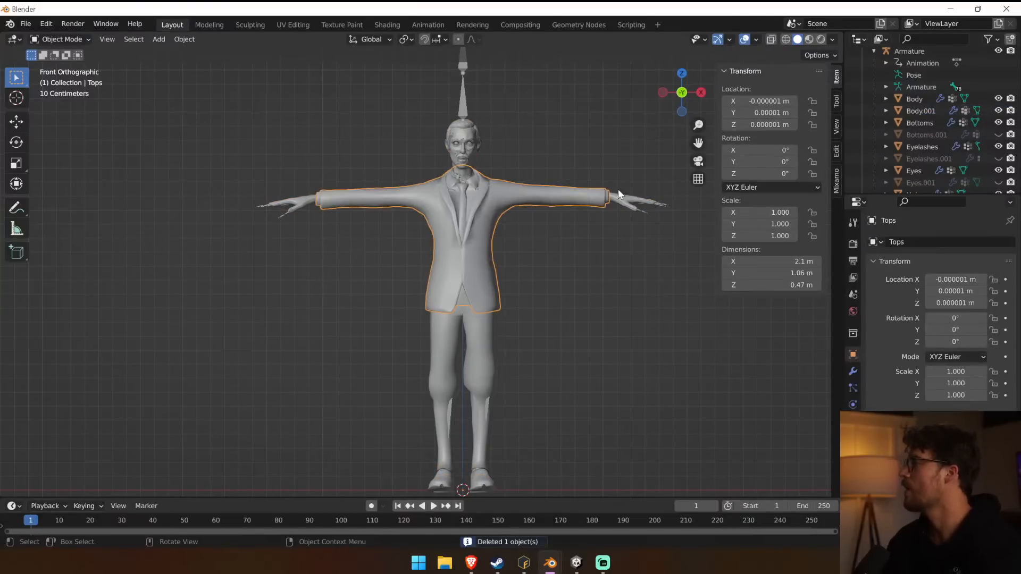
Hide the Tops suit mesh and select the shirtless Body mesh.
{"action": "left_click", "coordinate": [594, 197]}
{"action": "left_click", "coordinate": [605, 203]}
{"action": "scroll", "coordinate": [915, 149], "scroll_direction": "down", "scroll_amount": 5}
{"action": "left_click", "coordinate": [999, 182]}
{"action": "left_click", "coordinate": [598, 200]}
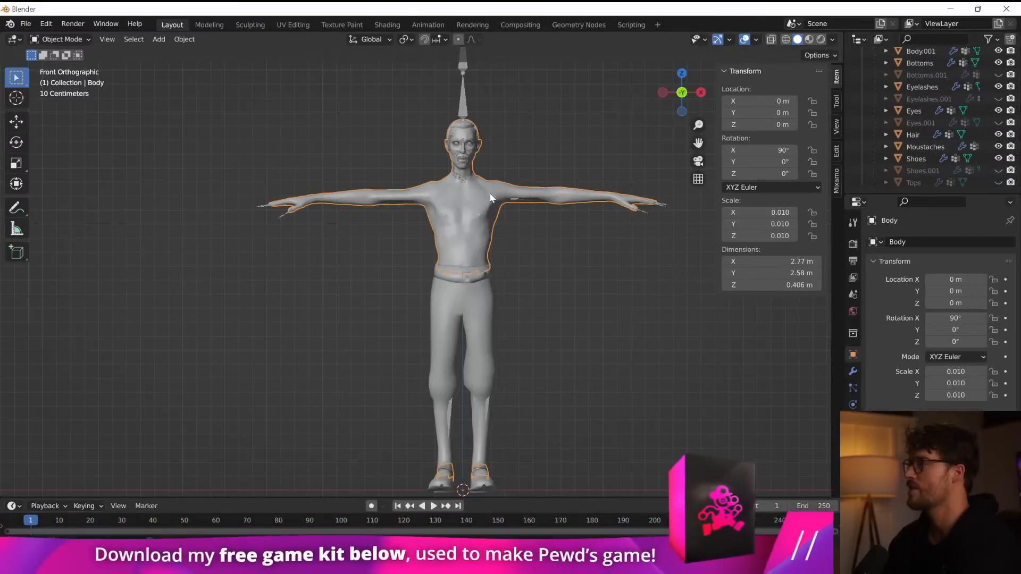
Compare the Body and Body.001 meshes by toggling their visibility, leaving Body shown and Body.001 hidden.
{"action": "scroll", "coordinate": [904, 122], "scroll_direction": "up", "scroll_amount": 3}
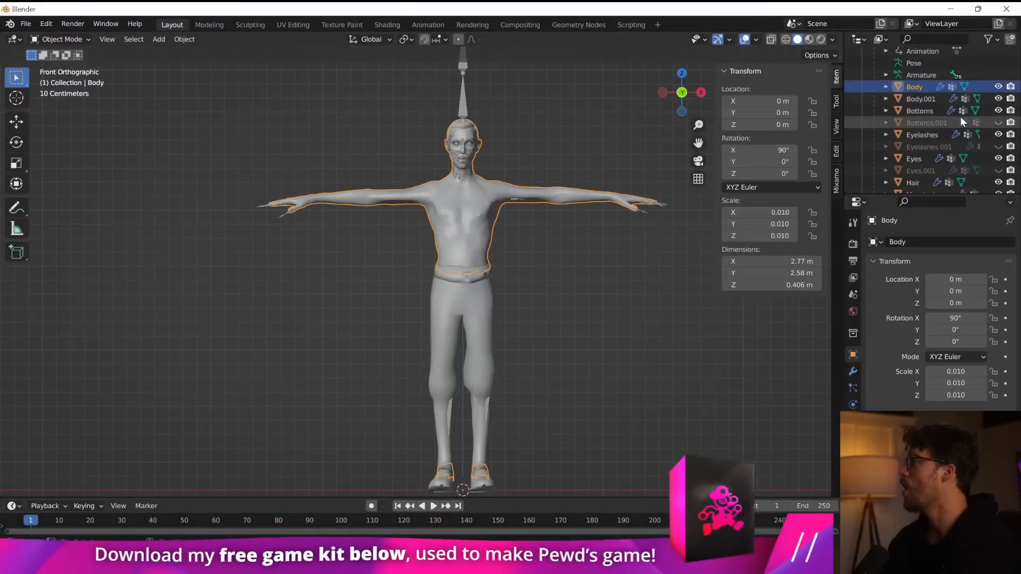
{"action": "left_click", "coordinate": [998, 86]}
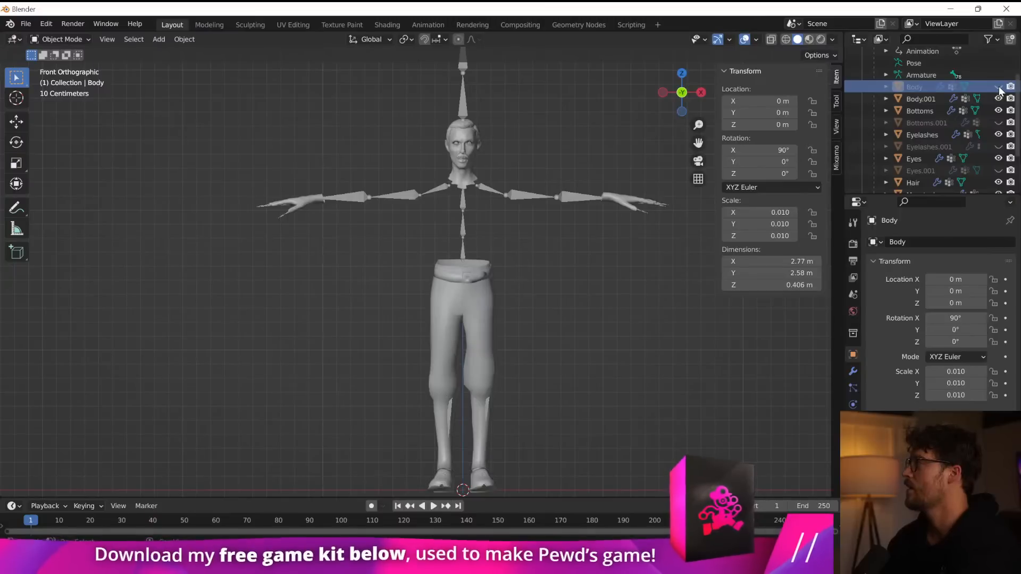
{"action": "left_click", "coordinate": [920, 98]}
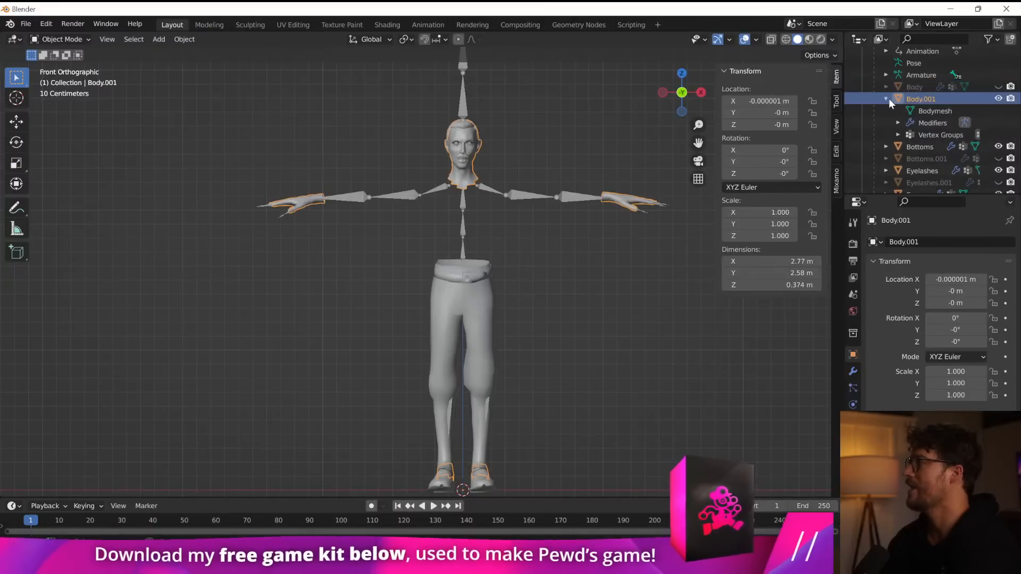
{"action": "left_click", "coordinate": [999, 98]}
{"action": "left_click", "coordinate": [999, 87]}
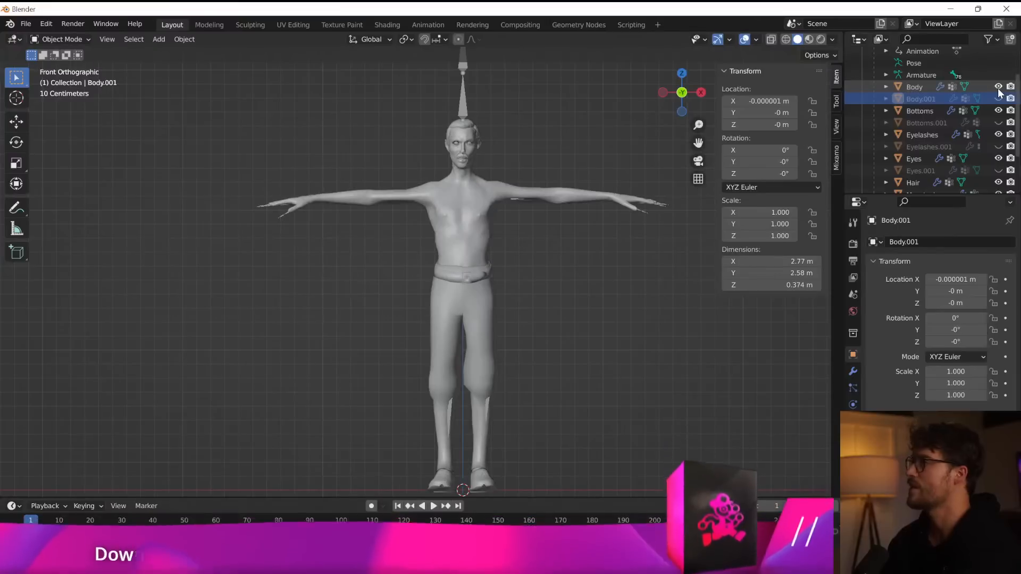
Put the armature into Pose Mode and rotate both upper arm bones down to the walker's sides.
{"action": "scroll", "coordinate": [911, 157], "scroll_direction": "down", "scroll_amount": 3}
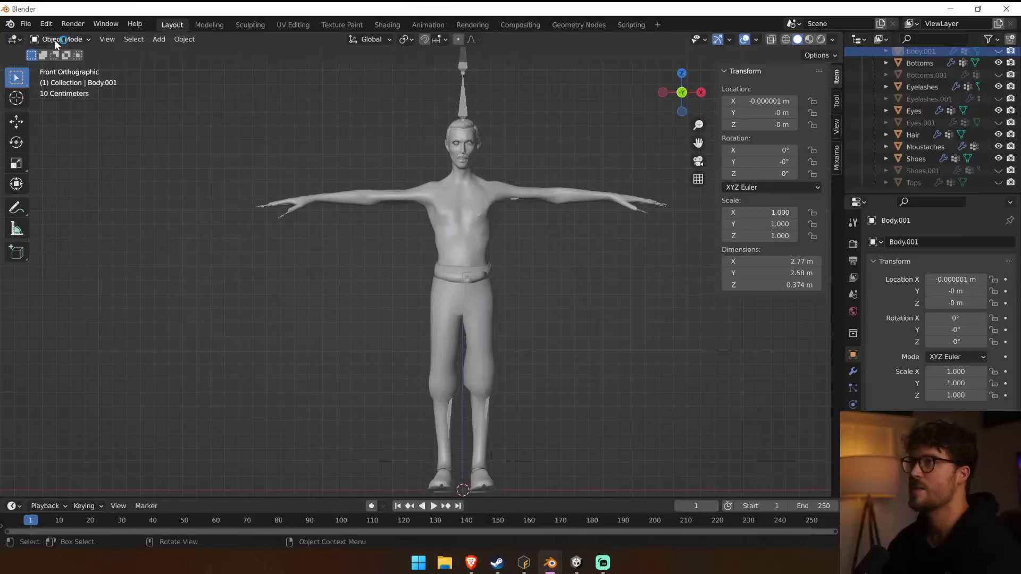
{"action": "left_click", "coordinate": [460, 111]}
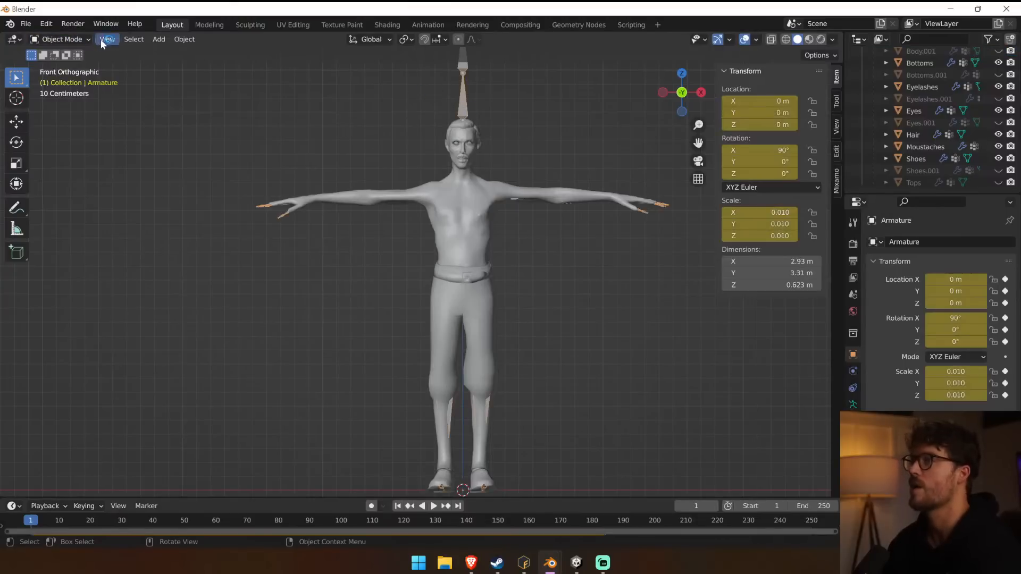
{"action": "left_click", "coordinate": [88, 40]}
{"action": "left_click", "coordinate": [80, 81]}
{"action": "left_click", "coordinate": [417, 210]}
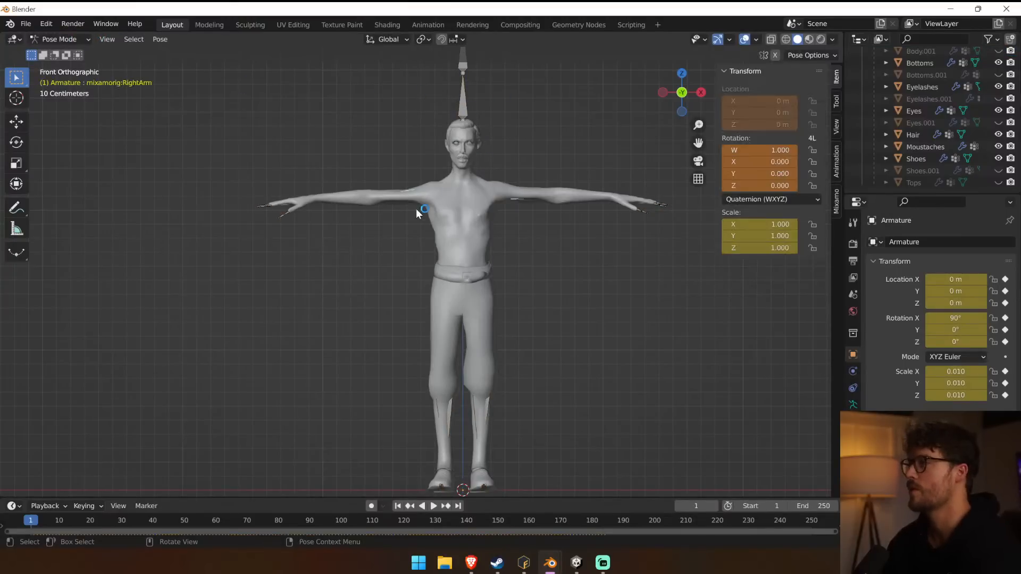
{"action": "key", "text": "r"}
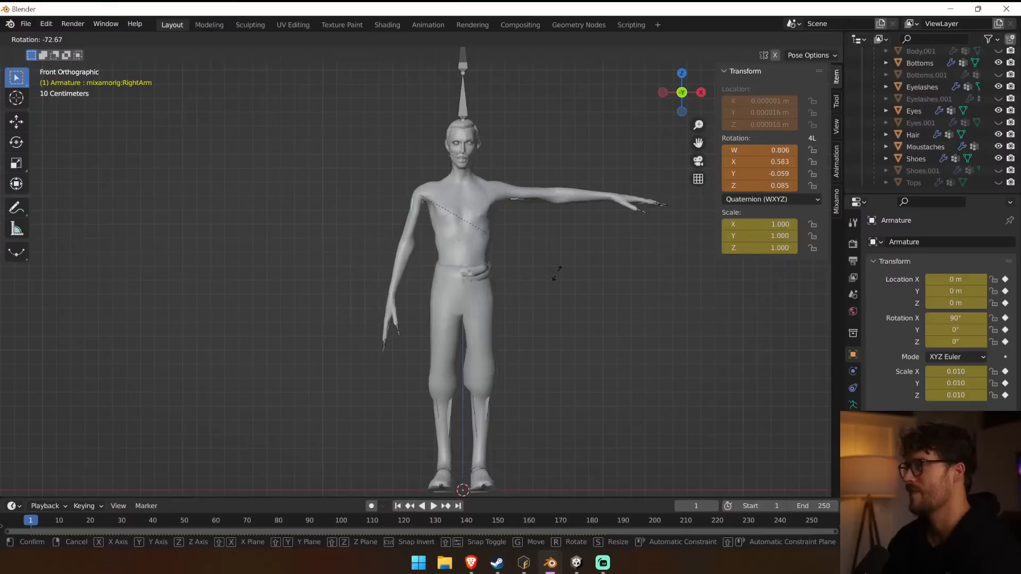
{"action": "left_click", "coordinate": [551, 250]}
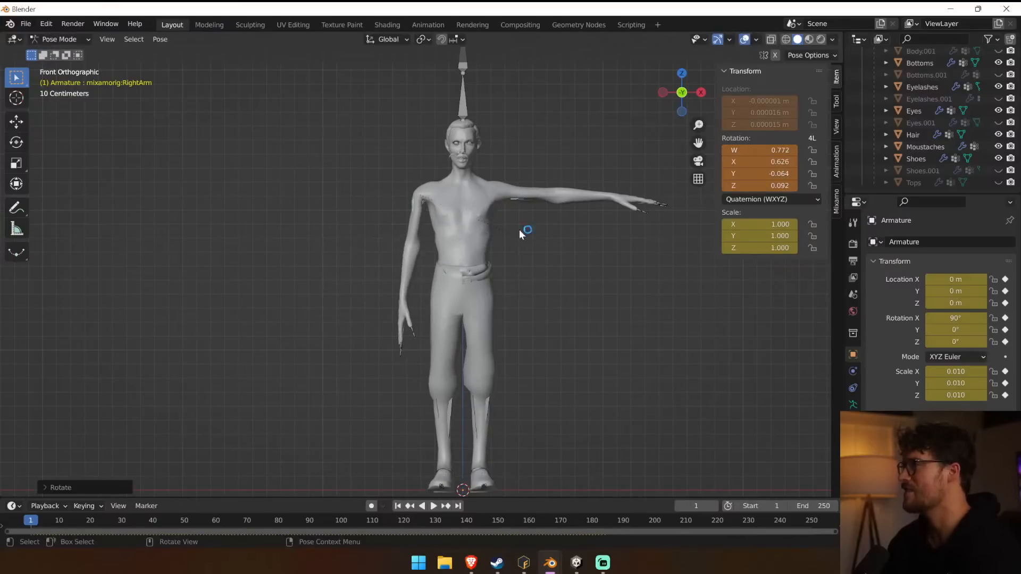
{"action": "left_click", "coordinate": [575, 203]}
{"action": "key", "text": "r"}
{"action": "left_click", "coordinate": [471, 298]}
Rotate the right forearm, left upper arm and left forearm bones inward toward the body to test the deformation.
{"action": "left_click", "coordinate": [410, 289]}
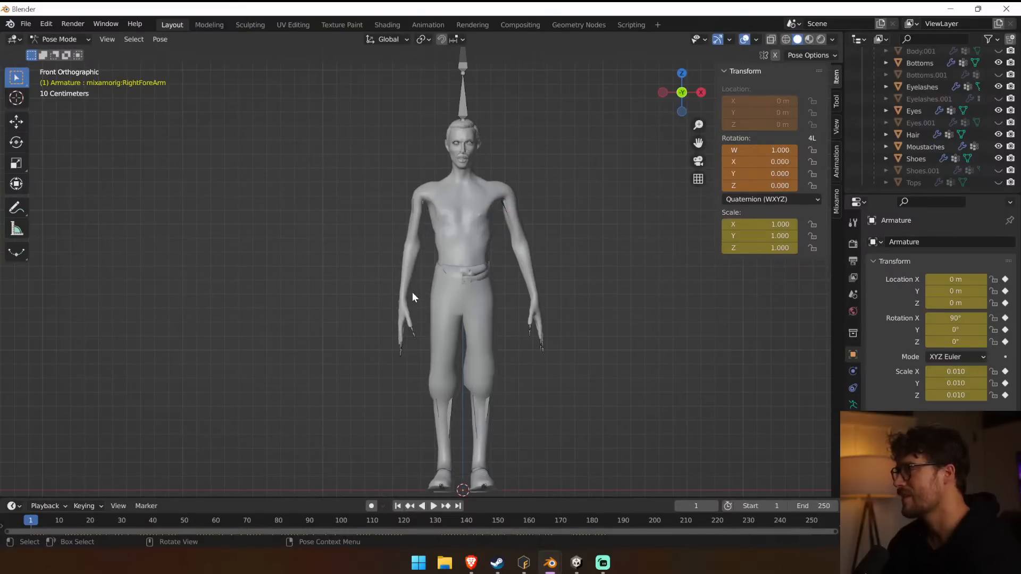
{"action": "key", "text": "r"}
{"action": "left_click", "coordinate": [458, 306]}
{"action": "middle_click_drag", "start_coordinate": [458, 306], "coordinate": [525, 260]}
{"action": "left_click", "coordinate": [524, 260]}
{"action": "key", "text": "r"}
{"action": "left_click", "coordinate": [527, 241]}
{"action": "left_click", "coordinate": [520, 221]}
{"action": "key", "text": "r"}
{"action": "left_click", "coordinate": [580, 246]}
{"action": "left_click", "coordinate": [526, 276]}
{"action": "key", "text": "r"}
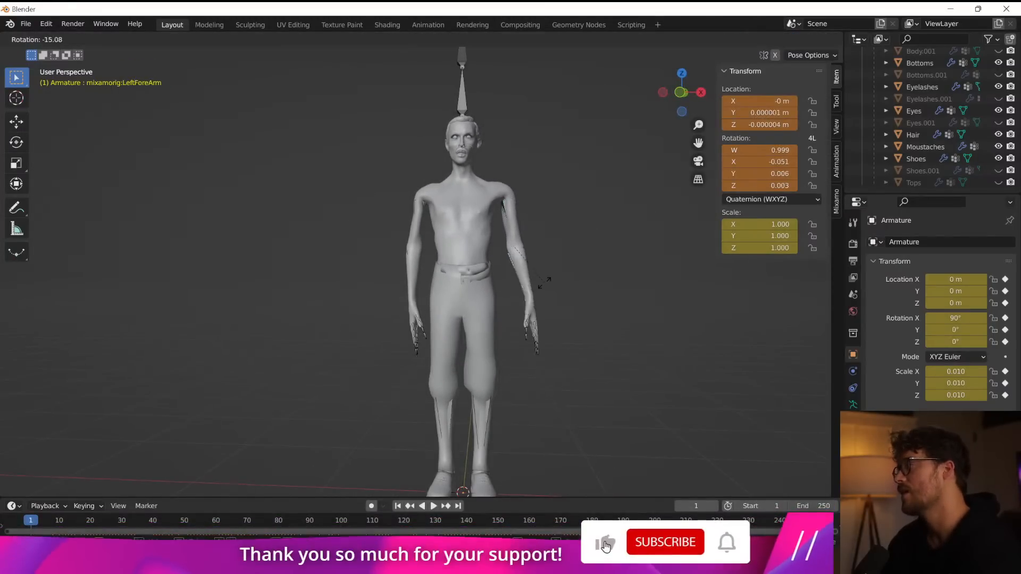
{"action": "left_click", "coordinate": [534, 282]}
Tilt the Head bone backward to test the face meshes, and clear its rotation.
{"action": "left_click", "coordinate": [455, 183]}
{"action": "left_click", "coordinate": [465, 127]}
{"action": "middle_click_drag", "start_coordinate": [520, 199], "coordinate": [597, 214]}
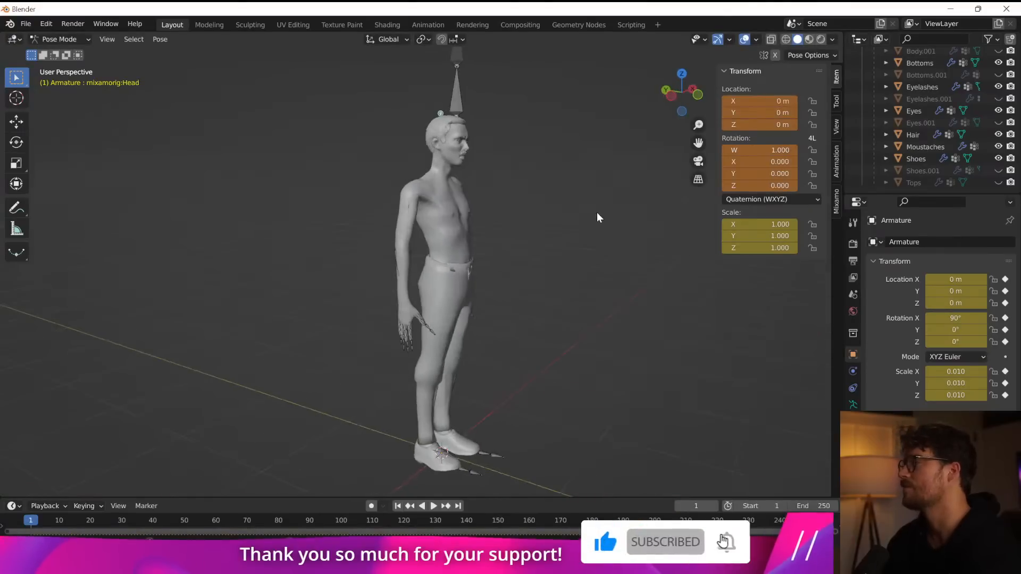
{"action": "key", "text": "r"}
{"action": "left_click", "coordinate": [472, 133]}
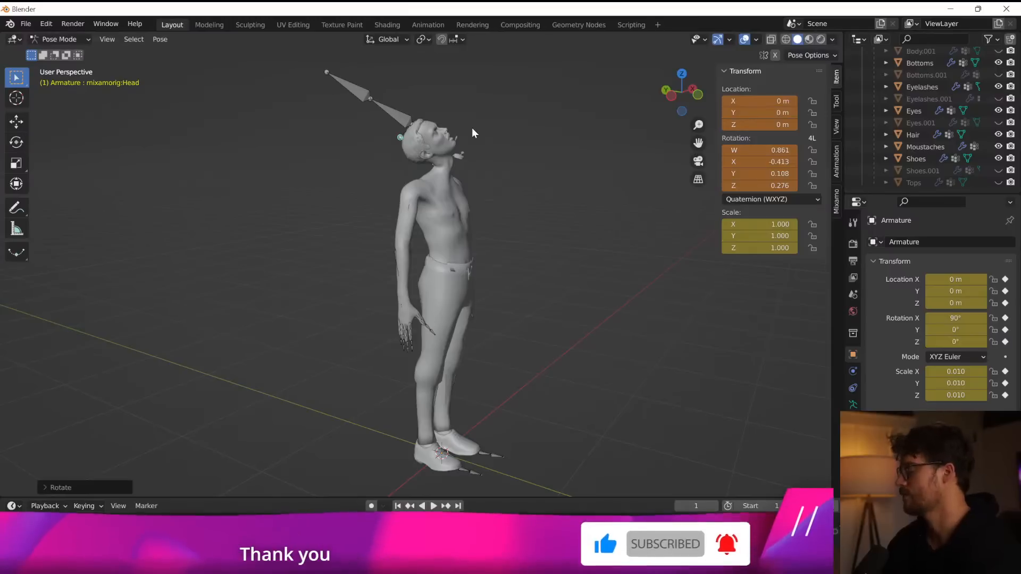
{"action": "key", "text": "KP_1"}
{"action": "key", "text": "r"}
{"action": "key", "text": "Escape"}
{"action": "middle_click_drag", "start_coordinate": [358, 223], "coordinate": [519, 263]}
{"action": "key", "text": "alt+r"}
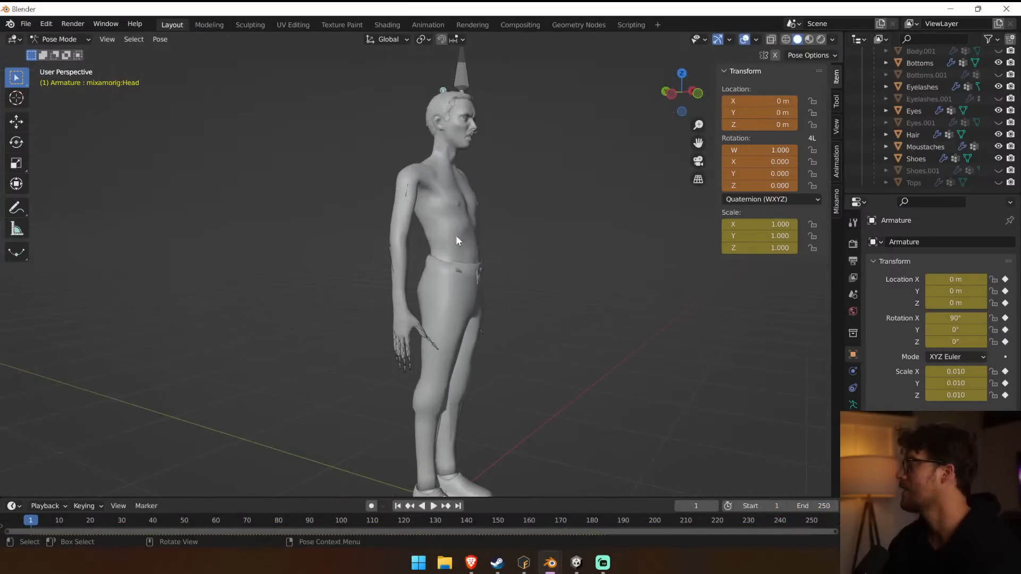
Undo the test bone rotations until the walker is back in its T-pose.
{"action": "key", "text": "ctrl+z"}
{"action": "key", "text": "ctrl+z"}
{"action": "key", "text": "ctrl+z"}
{"action": "key", "text": "ctrl+z"}
{"action": "key", "text": "ctrl+z"}
{"action": "key", "text": "ctrl+z"}
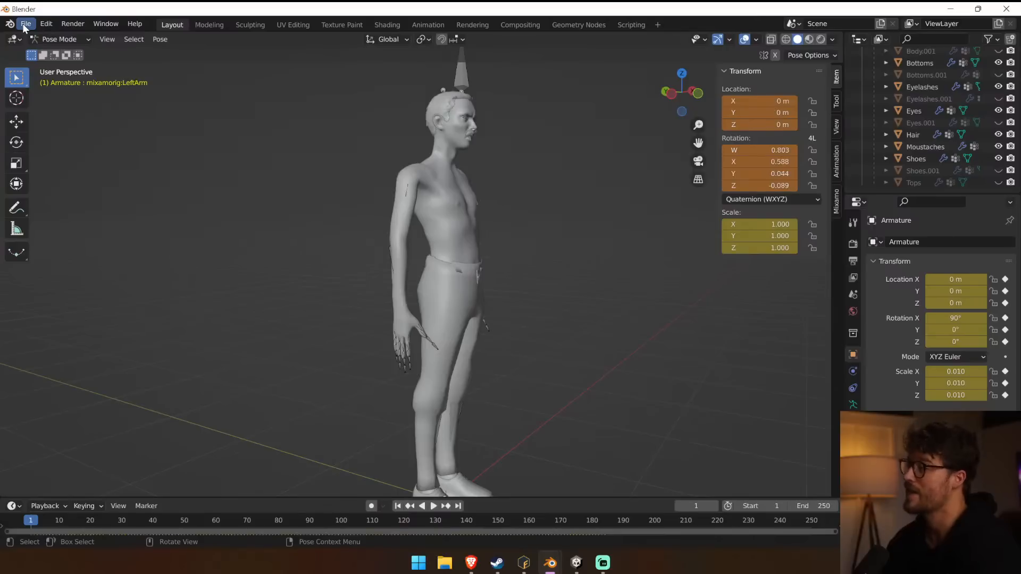
{"action": "key", "text": "ctrl+z"}
{"action": "key", "text": "ctrl+z"}
{"action": "key", "text": "ctrl+z"}
{"action": "key", "text": "ctrl+z"}
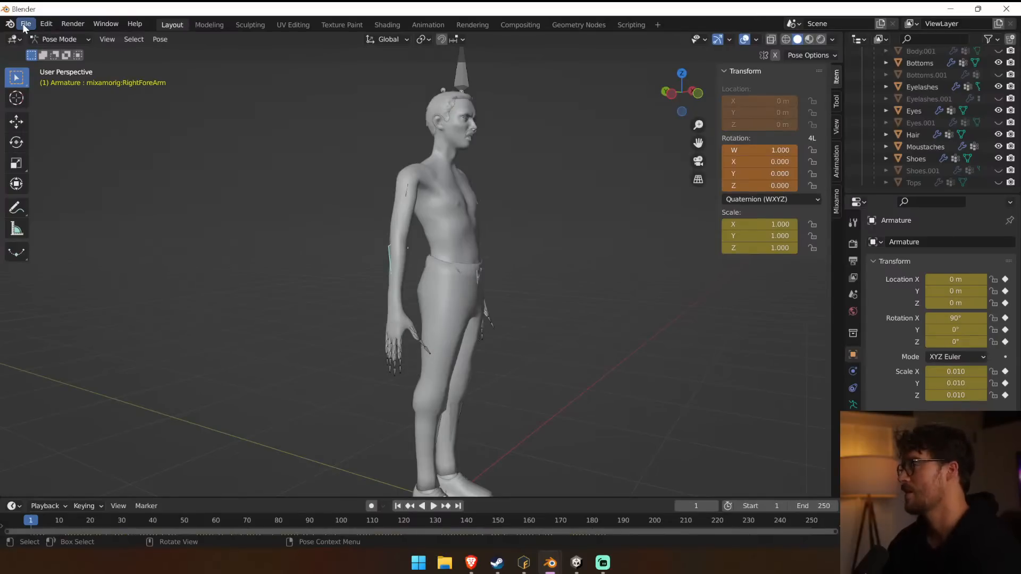
{"action": "key", "text": "ctrl+z"}
{"action": "key", "text": "ctrl+z"}
{"action": "key", "text": "ctrl+z"}
Hide the Hair mesh to make the walker bald.
{"action": "middle_click_drag", "start_coordinate": [202, 122], "coordinate": [262, 161]}
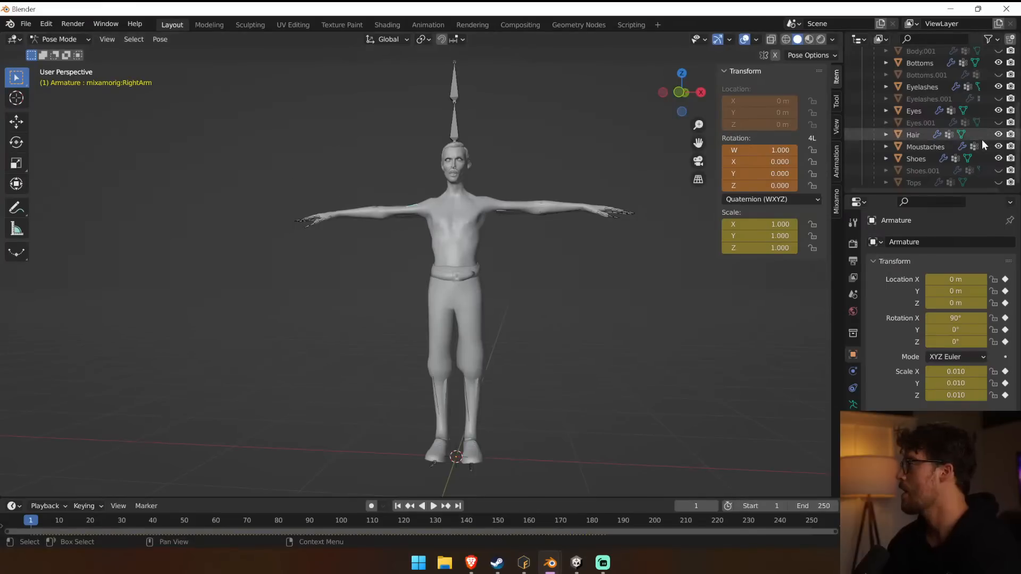
{"action": "left_click", "coordinate": [912, 135]}
{"action": "left_click", "coordinate": [997, 135]}
{"action": "scroll", "coordinate": [903, 146], "scroll_direction": "up", "scroll_amount": 3}
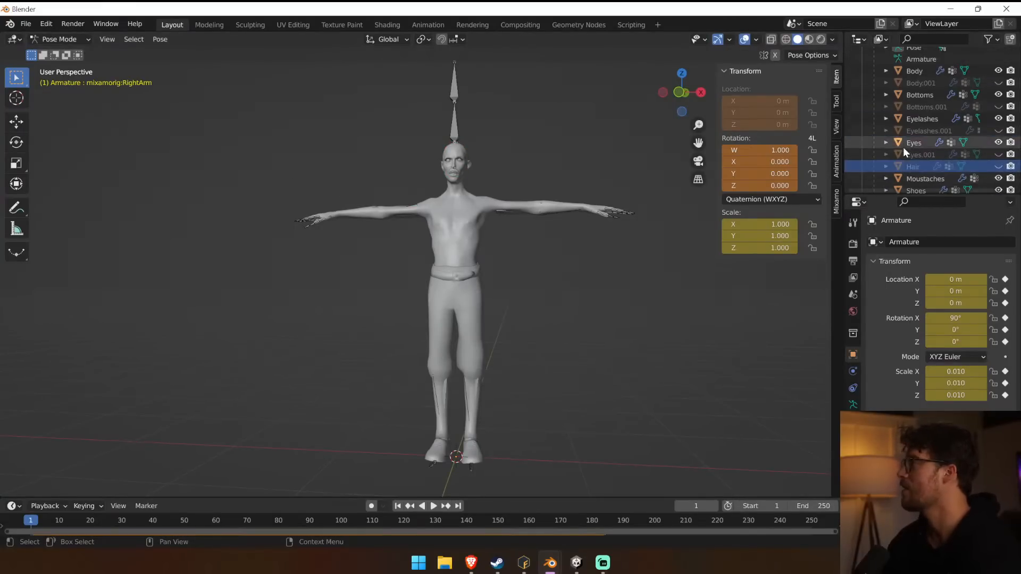
Delete the Body.001, Bottoms.001, Eyelashes.001, Eyes.001, Hair, Shoes.001 and Tops meshes from the armature.
{"action": "left_click", "coordinate": [928, 84]}
{"action": "key", "text": "x"}
{"action": "left_click", "coordinate": [920, 95]}
{"action": "key", "text": "x"}
{"action": "left_click", "coordinate": [922, 108]}
{"action": "key", "text": "x"}
{"action": "left_click", "coordinate": [921, 125]}
{"action": "key", "text": "x"}
{"action": "left_click", "coordinate": [919, 138]}
{"action": "key", "text": "x"}
{"action": "left_click", "coordinate": [920, 171]}
{"action": "key", "text": "x"}
{"action": "left_click", "coordinate": [911, 185]}
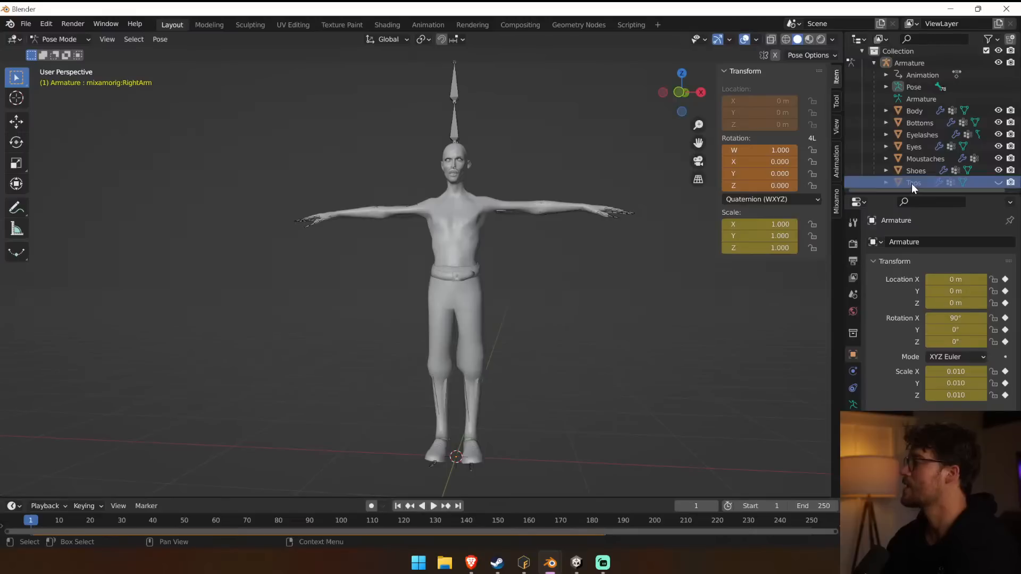
{"action": "key", "text": "x"}
Start an FBX export and browse to the Father 2022 Unity project's Assets\Art folder on drive C.
{"action": "left_click", "coordinate": [26, 24]}
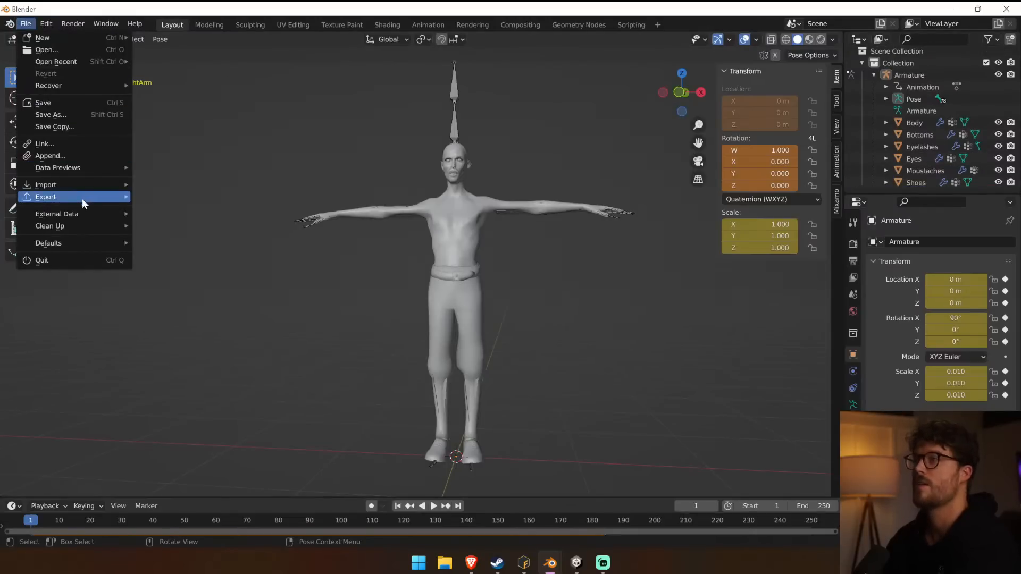
{"action": "mouse_move", "coordinate": [82, 197]}
{"action": "left_click", "coordinate": [239, 292]}
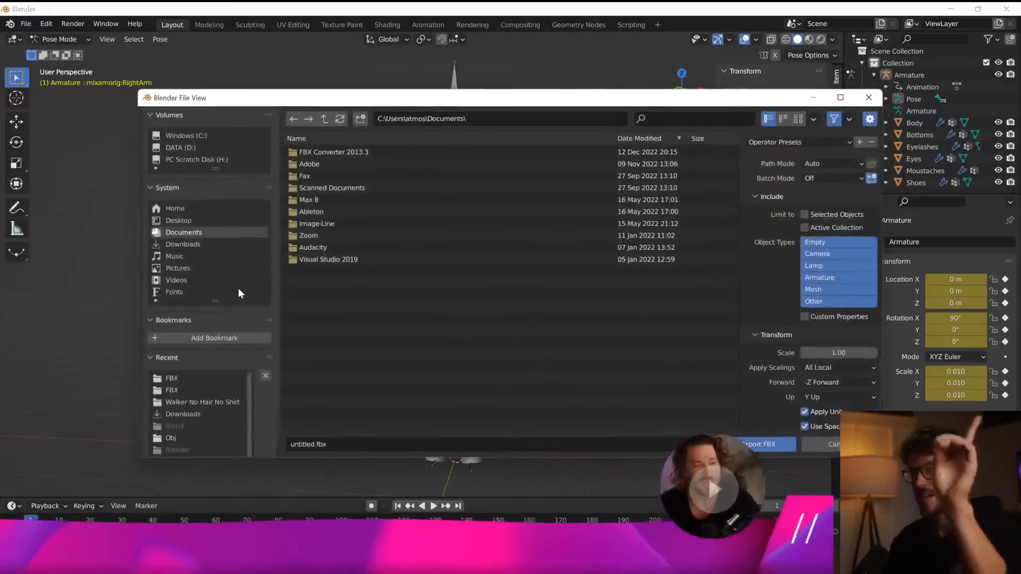
{"action": "left_click", "coordinate": [190, 135]}
{"action": "left_click", "coordinate": [336, 176]}
{"action": "double_click", "coordinate": [336, 175]}
{"action": "double_click", "coordinate": [325, 151]}
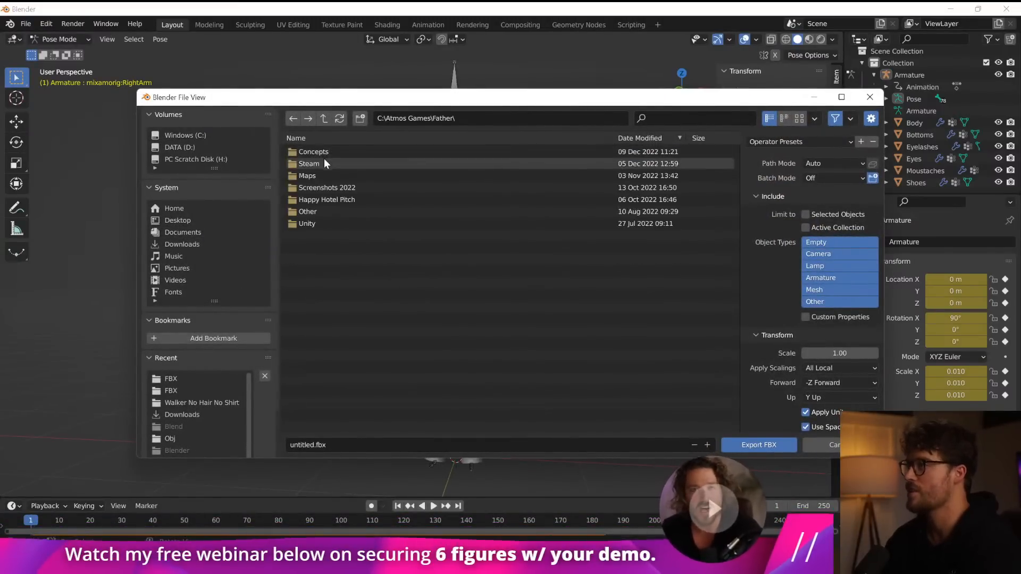
{"action": "double_click", "coordinate": [318, 223]}
{"action": "double_click", "coordinate": [328, 154]}
{"action": "double_click", "coordinate": [330, 154]}
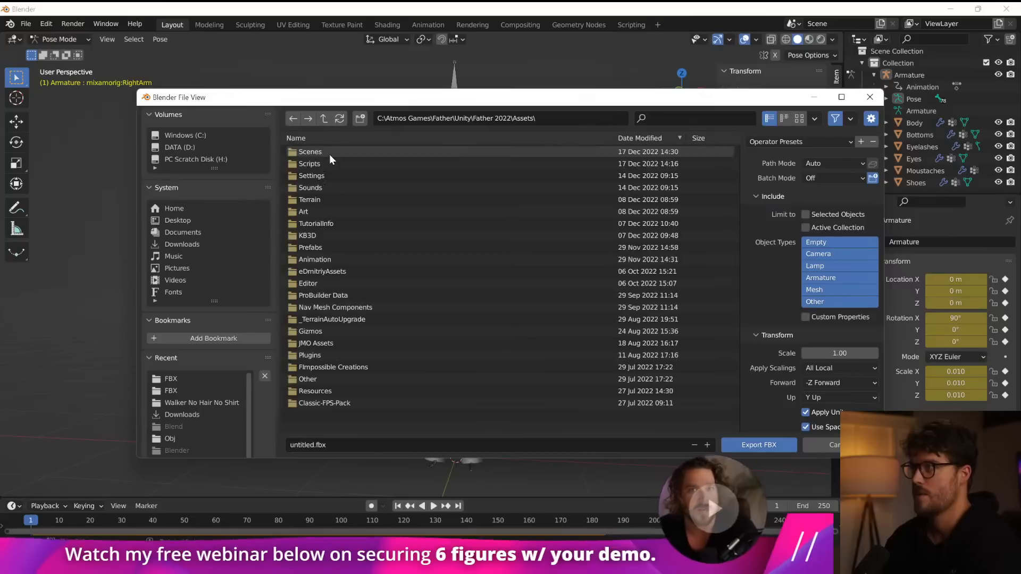
{"action": "double_click", "coordinate": [317, 212]}
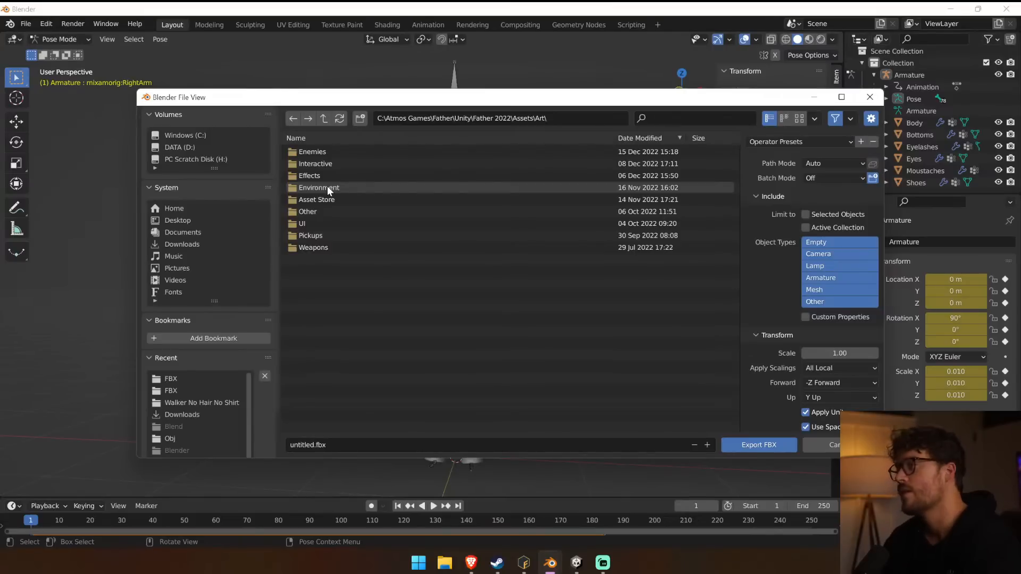
Set the export location to the FBX folder of Walker Male No Hair No Shirt, under Enemies\Enemies New\Walkers.
{"action": "double_click", "coordinate": [327, 153]}
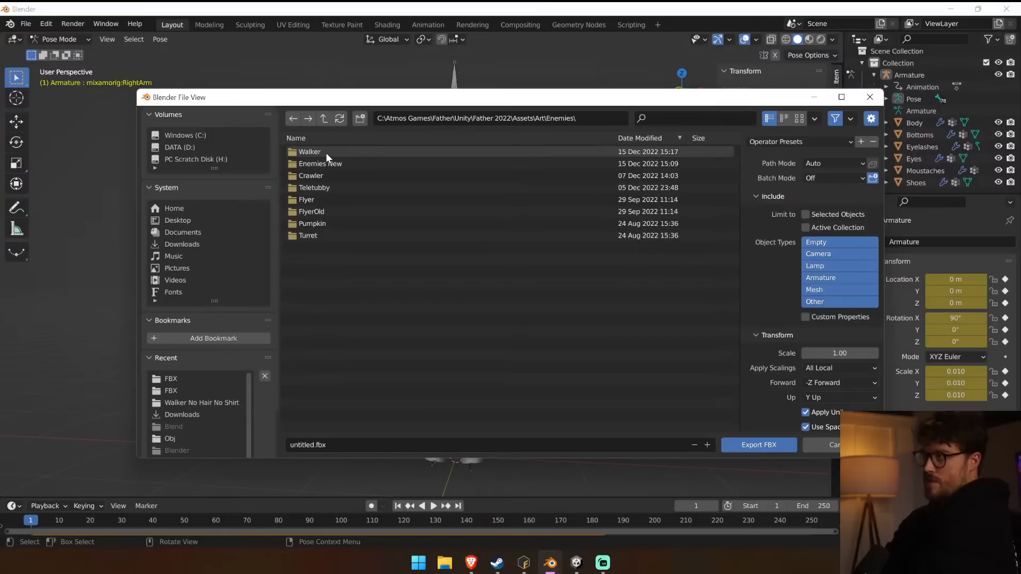
{"action": "double_click", "coordinate": [327, 152]}
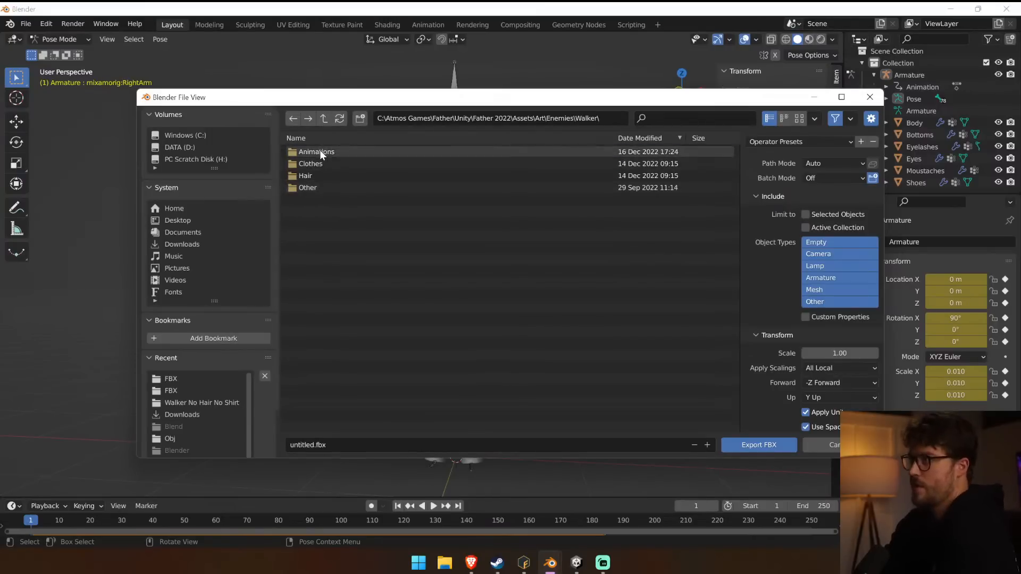
{"action": "key", "text": "BackSpace"}
{"action": "double_click", "coordinate": [330, 165]}
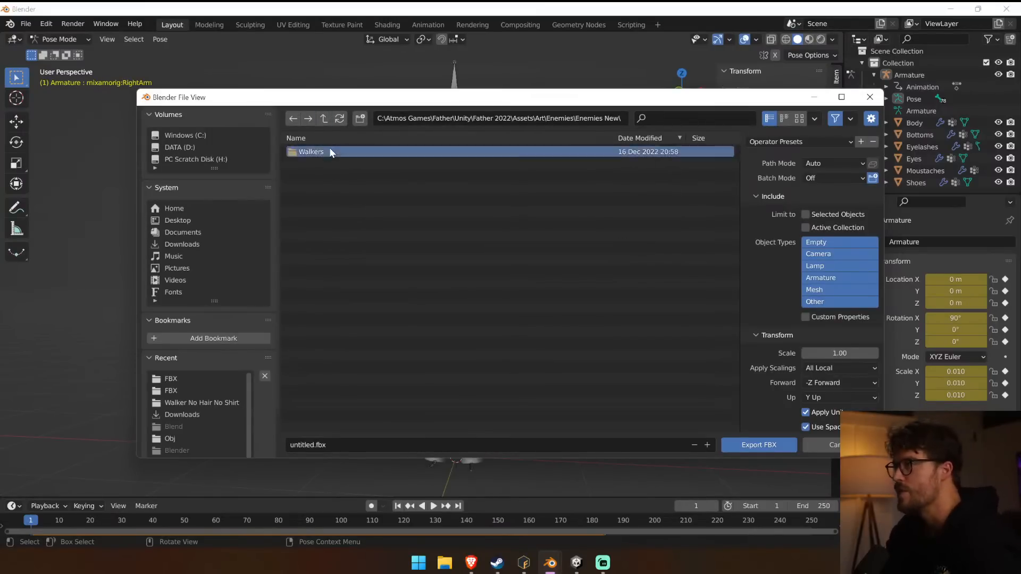
{"action": "double_click", "coordinate": [330, 148]}
{"action": "double_click", "coordinate": [345, 151]}
{"action": "double_click", "coordinate": [340, 153]}
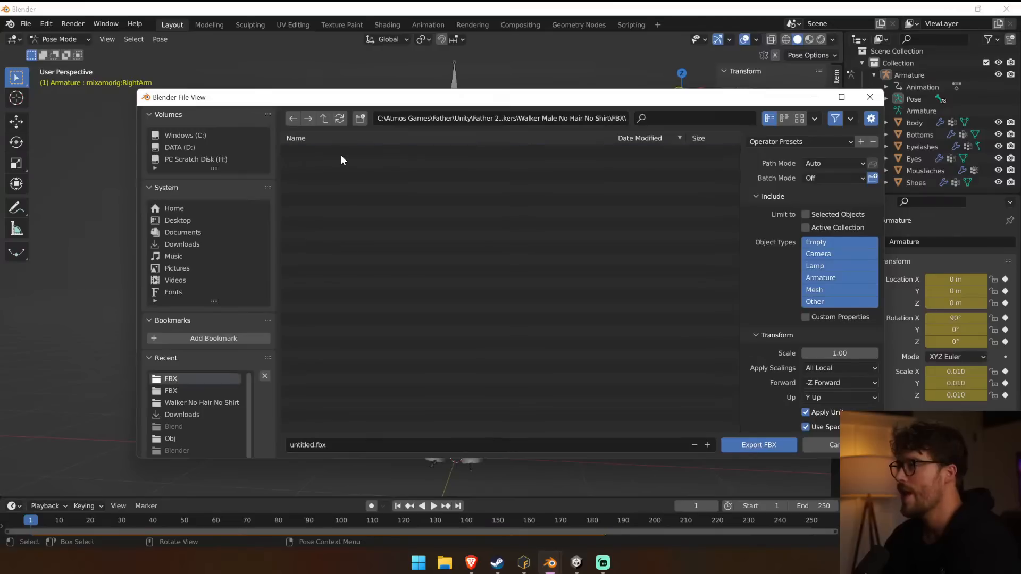
Name the file Walker No Hair No Shirt R2.fbx, based on the existing idle file's name, and export it.
{"action": "left_click", "coordinate": [364, 154]}
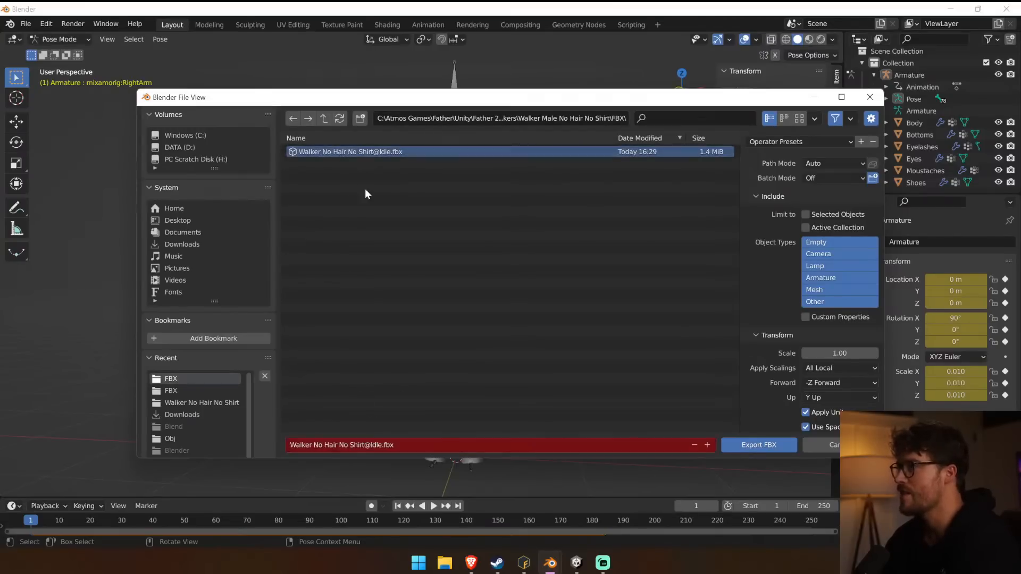
{"action": "left_click", "coordinate": [370, 445]}
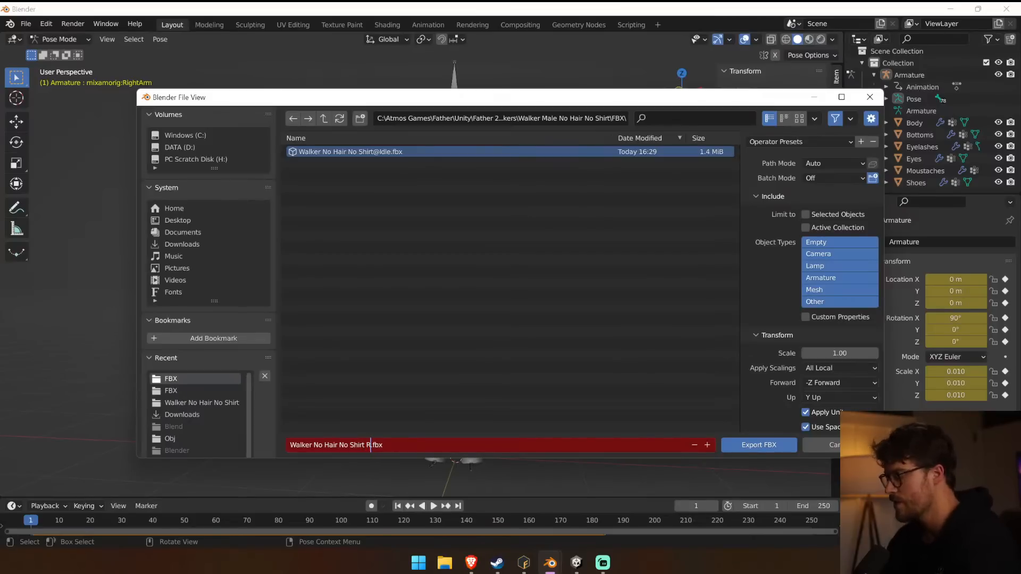
{"action": "type", "text": "R2"}
{"action": "key", "text": "Return"}
{"action": "left_click", "coordinate": [773, 448]}
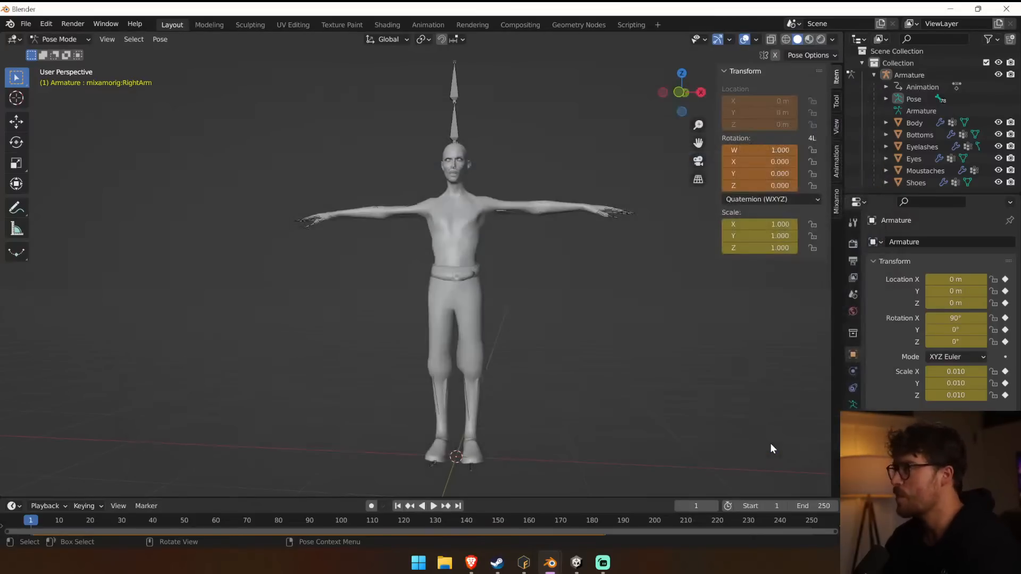
Switch to Unity, collapse the expanded walker assets, and look for the exported file in the Walker Male No Hair No Shirt folder.
{"action": "left_click", "coordinate": [576, 563]}
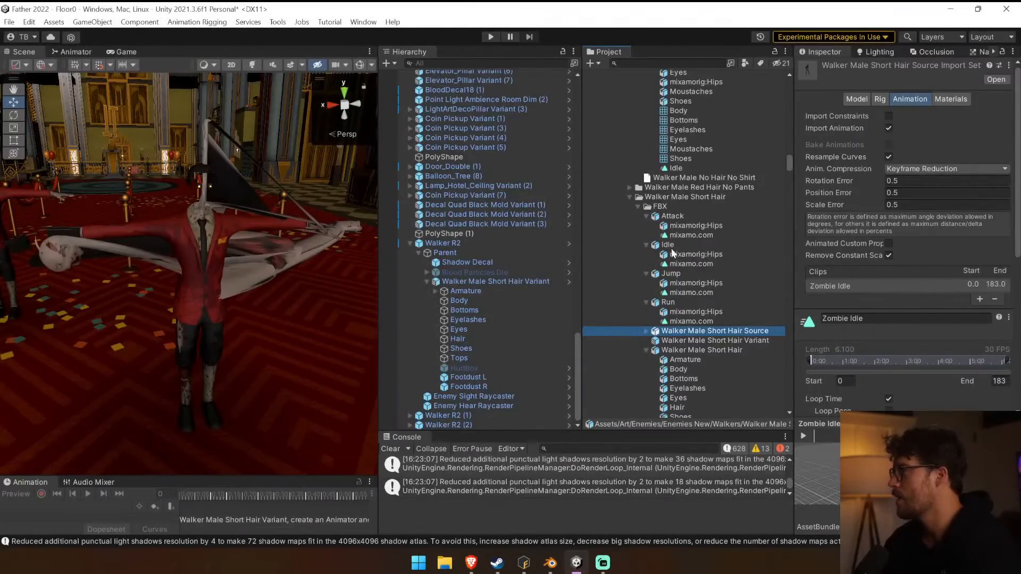
{"action": "left_click", "coordinate": [638, 206]}
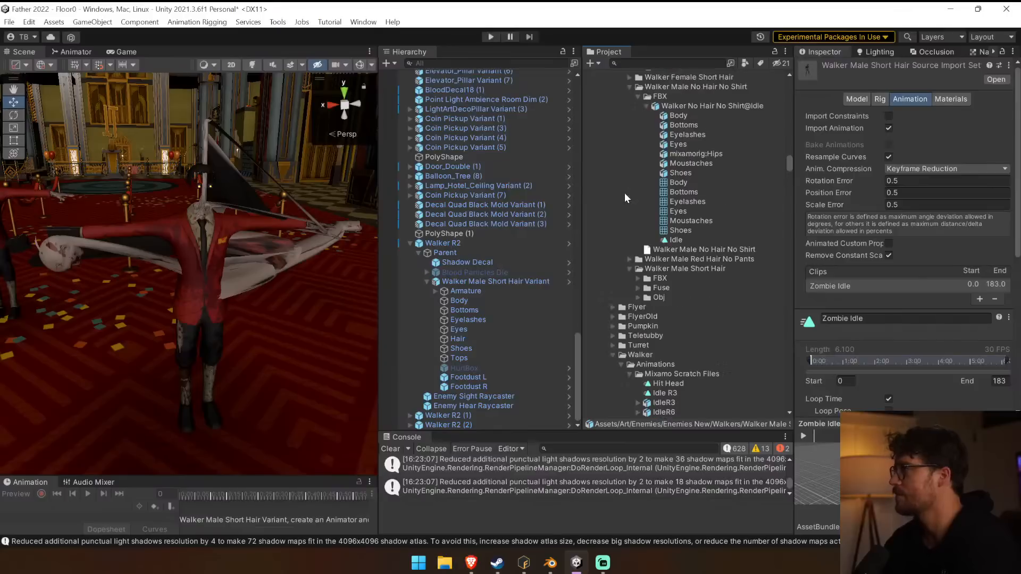
{"action": "left_click", "coordinate": [646, 106]}
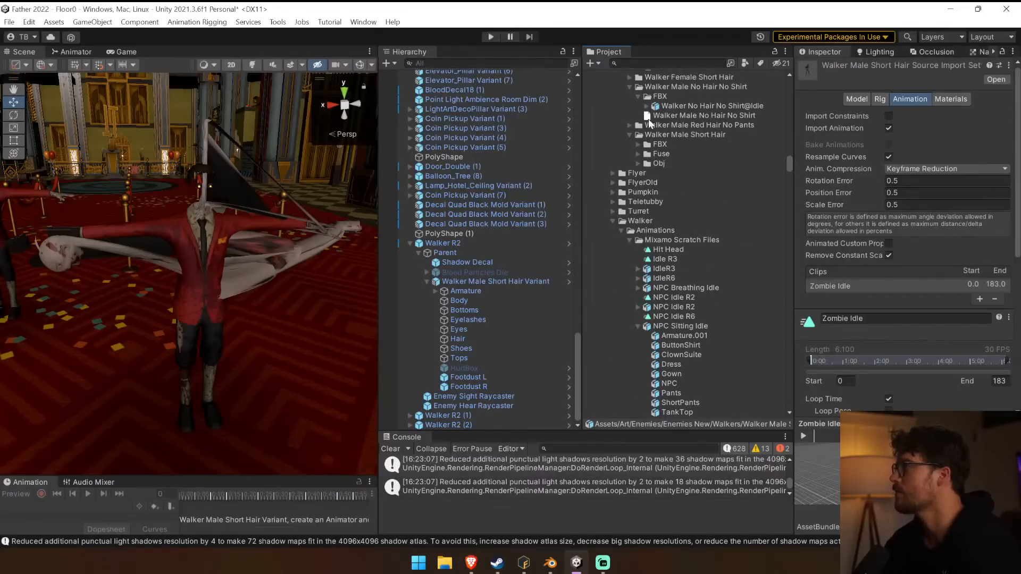
{"action": "left_click", "coordinate": [691, 115]}
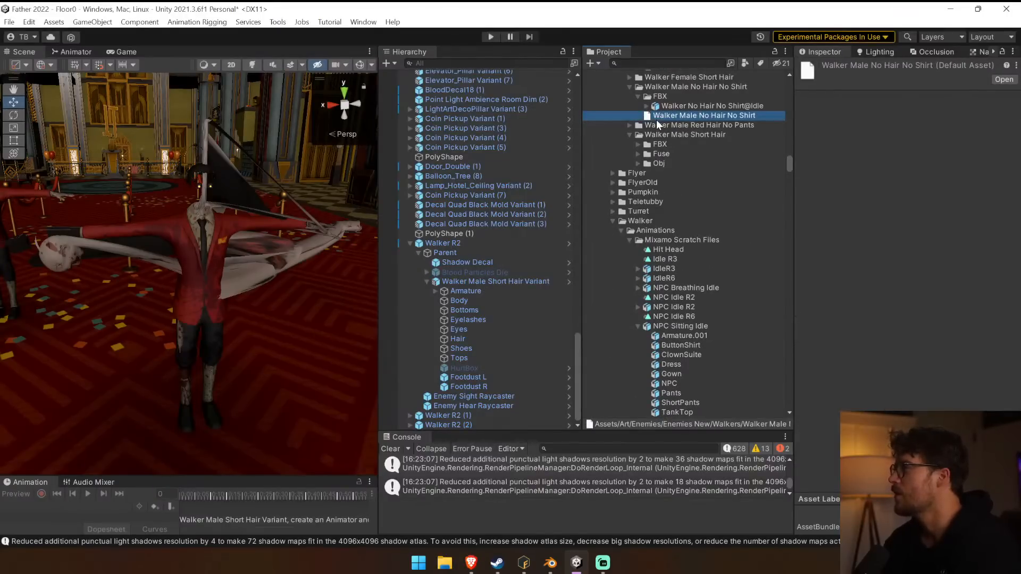
Switch back to Blender, select the HeadTop_End bone, and examine the posed walker's head and body meshes.
{"action": "key", "text": "alt+Tab"}
{"action": "middle_click_drag", "start_coordinate": [186, 213], "coordinate": [201, 298]}
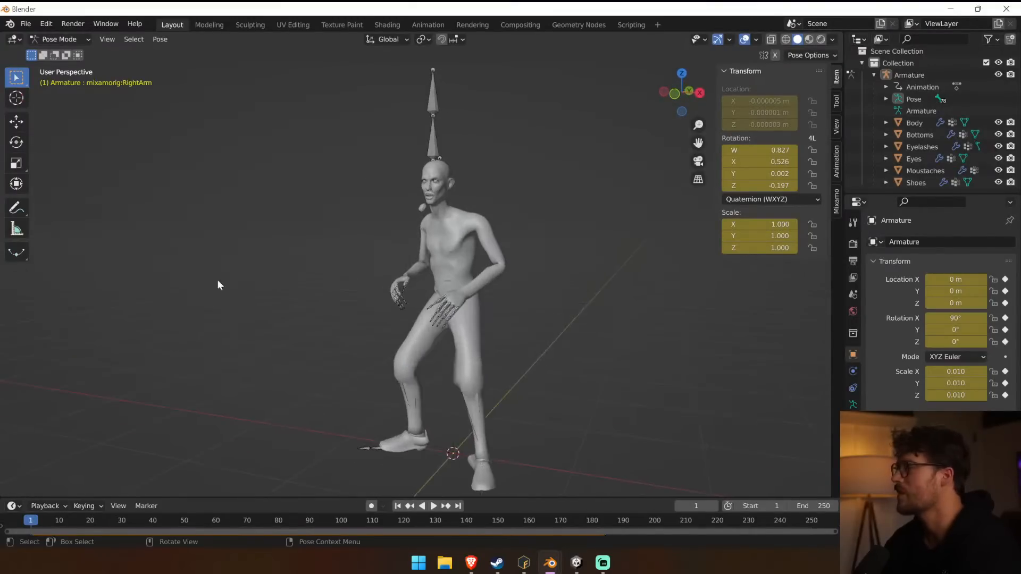
{"action": "scroll", "coordinate": [429, 152], "scroll_direction": "up", "scroll_amount": 3}
{"action": "left_click", "coordinate": [441, 100]}
{"action": "middle_click_drag", "start_coordinate": [517, 183], "coordinate": [599, 204]}
{"action": "mouse_move", "coordinate": [556, 562]}
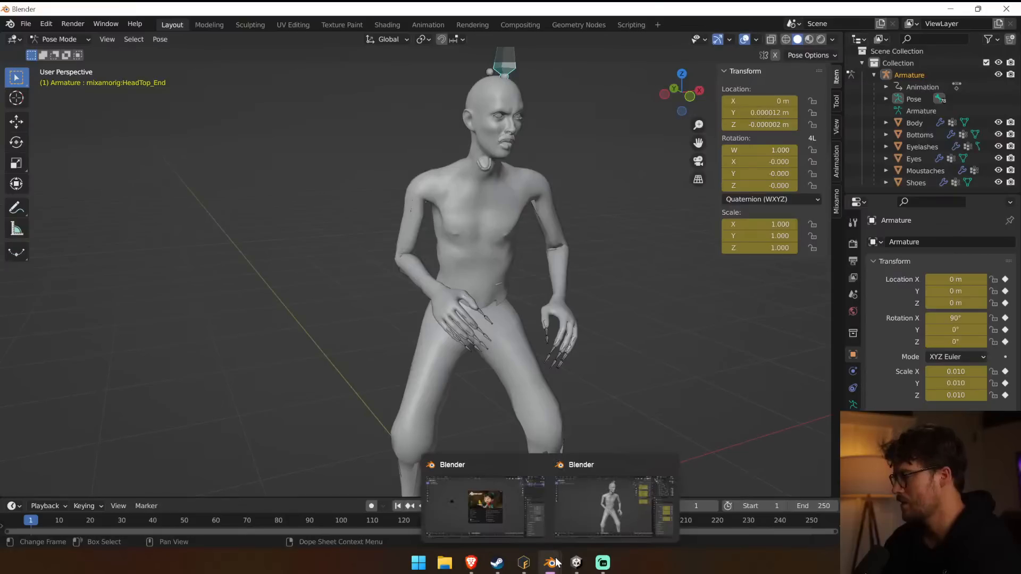
{"action": "left_click", "coordinate": [607, 524]}
{"action": "left_click", "coordinate": [622, 388]}
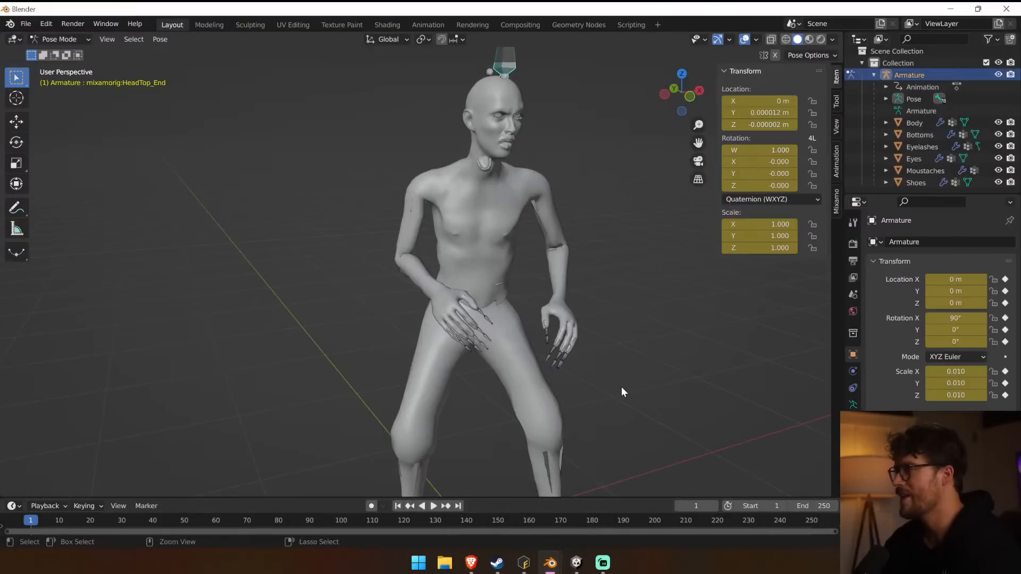
Undo the latest changes until the walker stands in its T-pose again, and check it from the front.
{"action": "key", "text": "ctrl+z"}
{"action": "key", "text": "ctrl+z"}
{"action": "key", "text": "ctrl+z"}
{"action": "key", "text": "ctrl+z"}
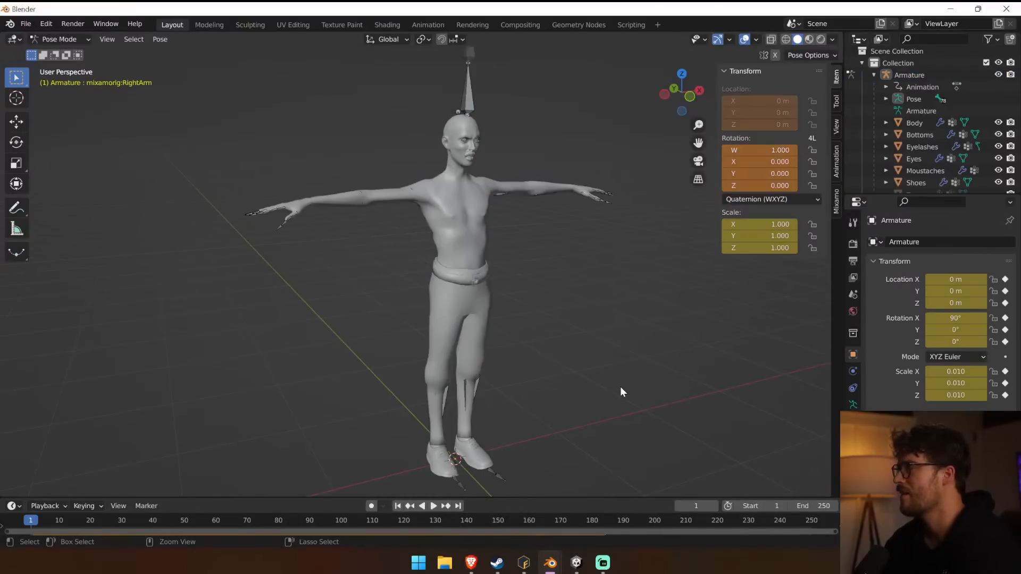
{"action": "middle_click_drag", "start_coordinate": [618, 387], "coordinate": [579, 394]}
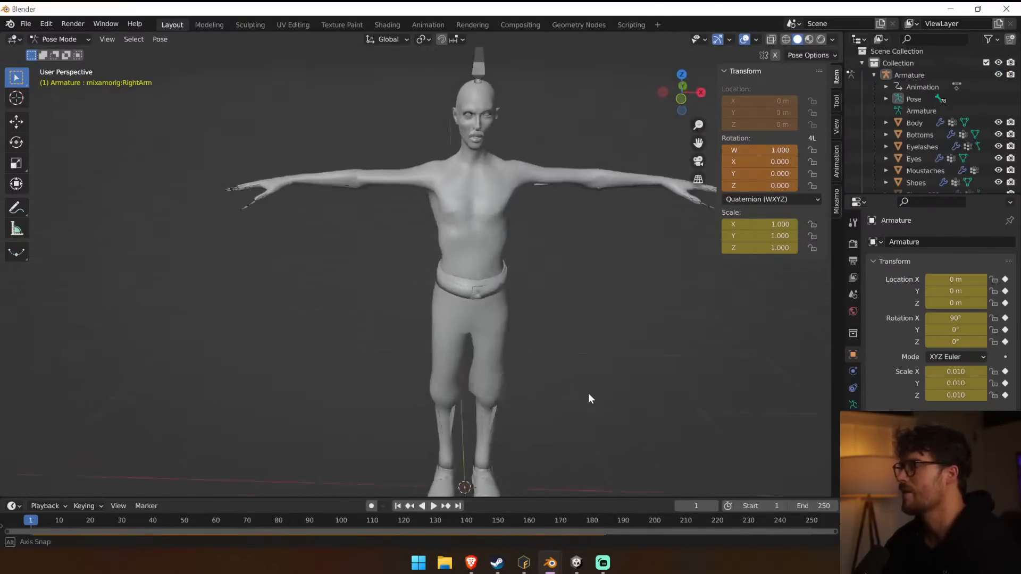
{"action": "scroll", "coordinate": [391, 196], "scroll_direction": "up", "scroll_amount": 5}
{"action": "scroll", "coordinate": [389, 178], "scroll_direction": "down", "scroll_amount": 2}
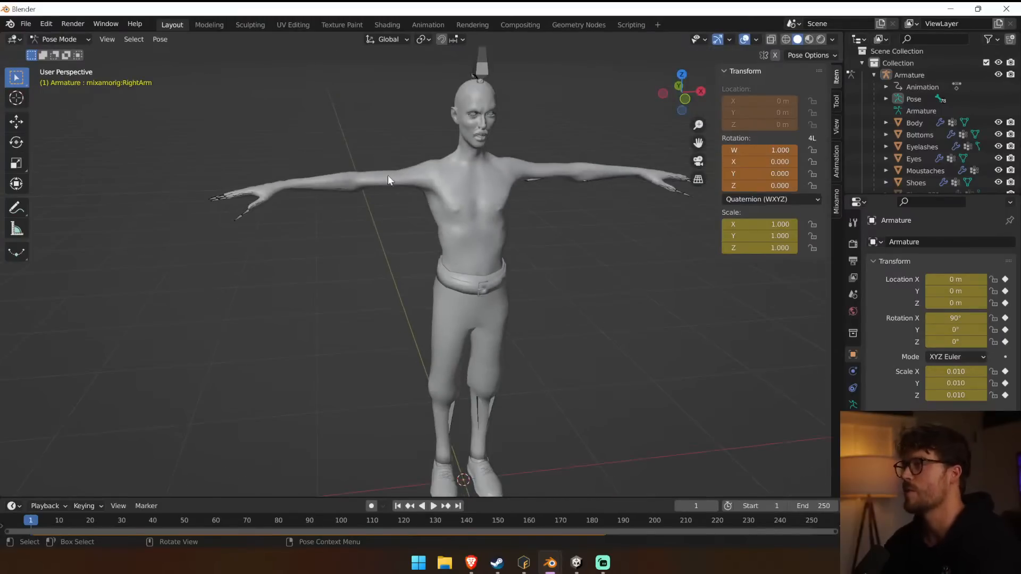
Try rotating the walker's rig in Pose Mode, undo the rotation, and select the LeftUpLeg bone.
{"action": "left_click", "coordinate": [48, 40]}
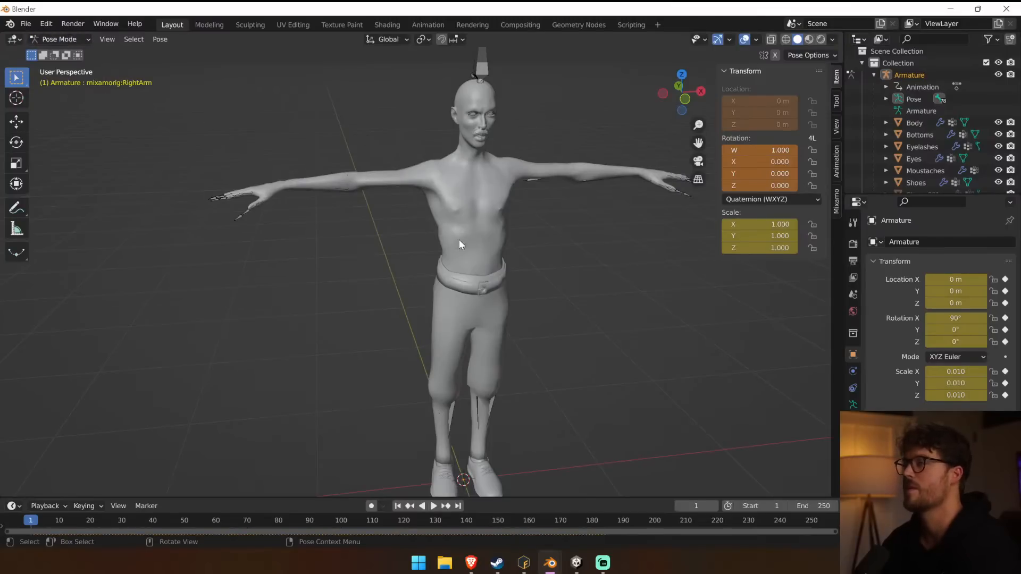
{"action": "key", "text": "r"}
{"action": "left_click", "coordinate": [439, 271]}
{"action": "key", "text": "ctrl+z"}
{"action": "left_click", "coordinate": [471, 294]}
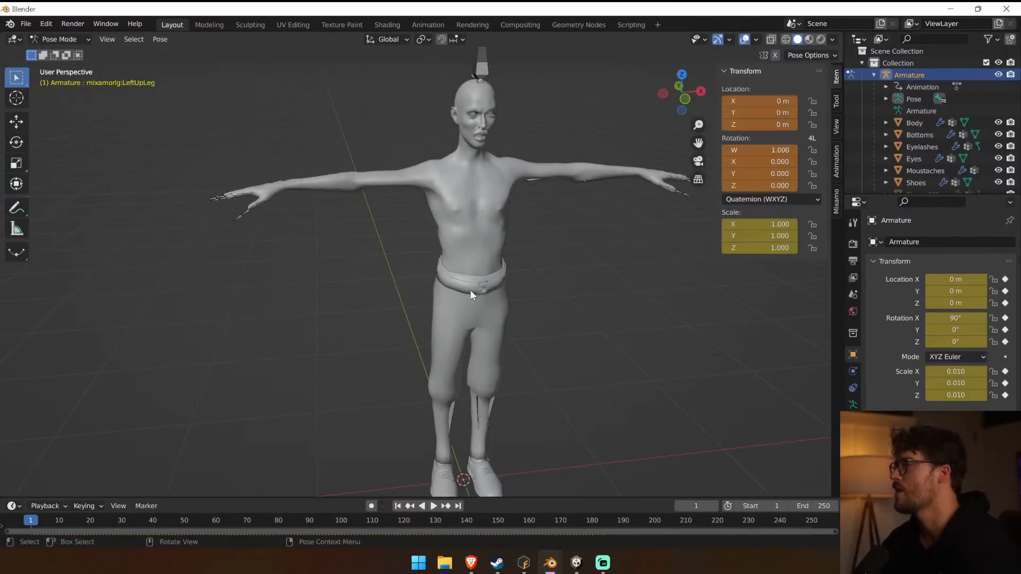
Toggle the Bottoms, Body and Shoes meshes off and on to check which part of the walker each one covers.
{"action": "scroll", "coordinate": [910, 173], "scroll_direction": "down", "scroll_amount": 2}
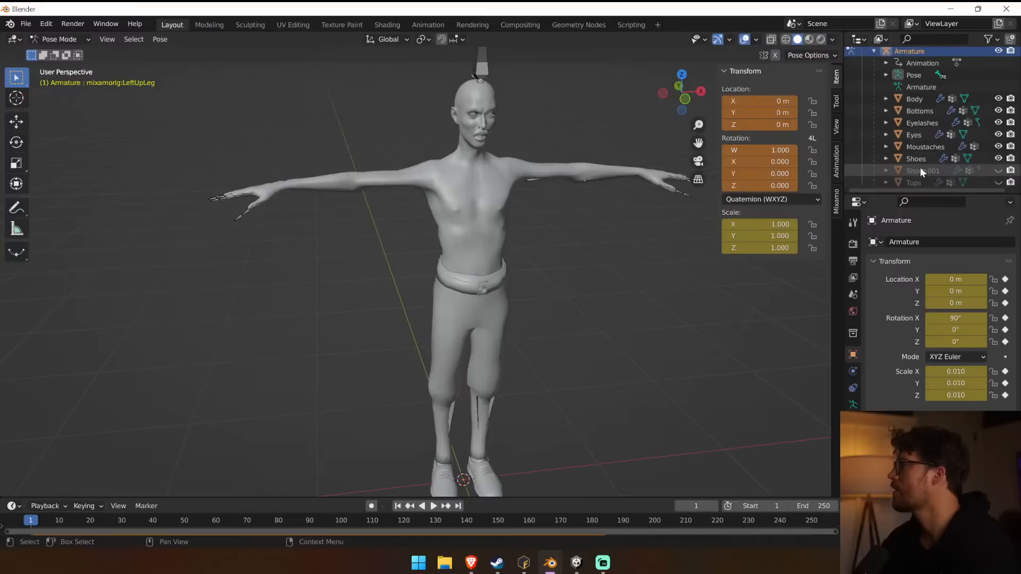
{"action": "left_click", "coordinate": [922, 110]}
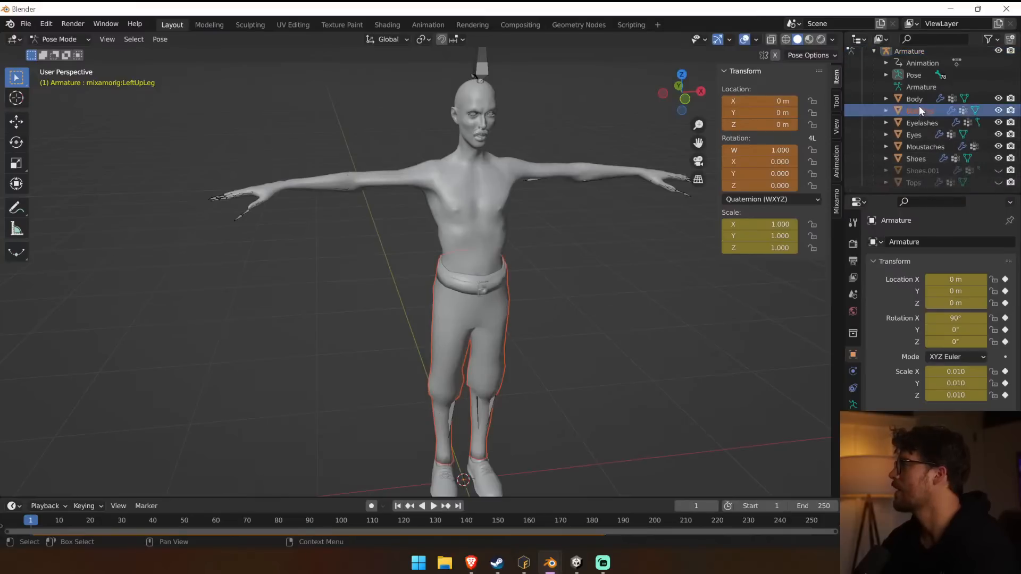
{"action": "left_click", "coordinate": [999, 111]}
{"action": "left_click", "coordinate": [999, 110]}
{"action": "left_click", "coordinate": [999, 98]}
{"action": "left_click", "coordinate": [999, 98]}
{"action": "left_click", "coordinate": [999, 158]}
{"action": "left_click", "coordinate": [999, 159]}
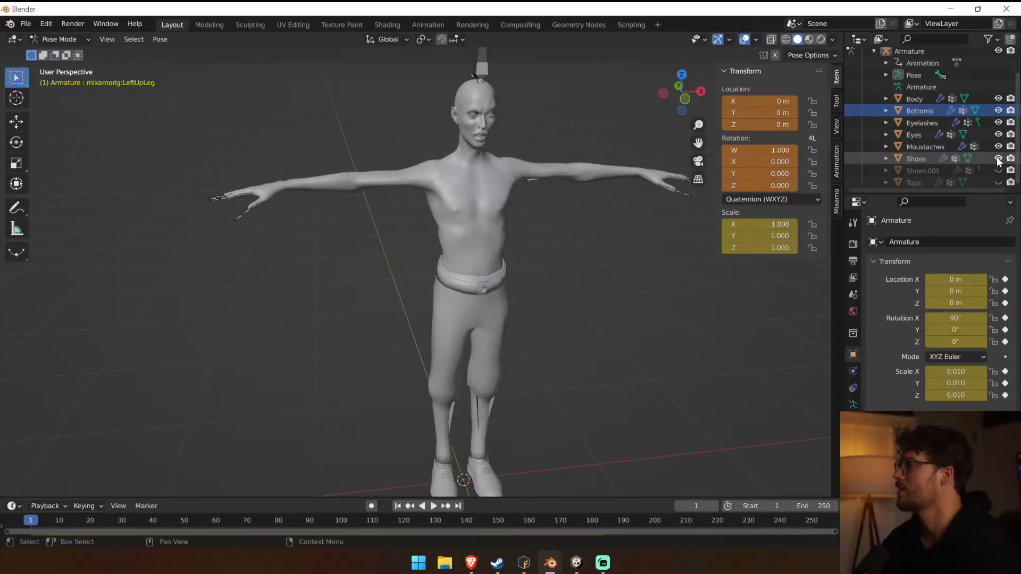
Begin another export of the T-posed walker.
{"action": "left_click", "coordinate": [25, 24]}
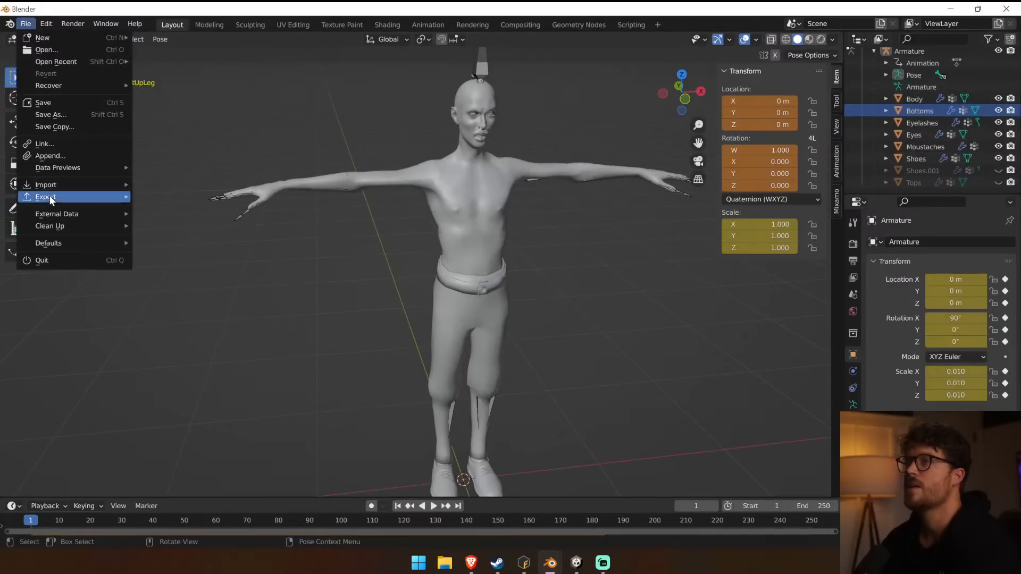
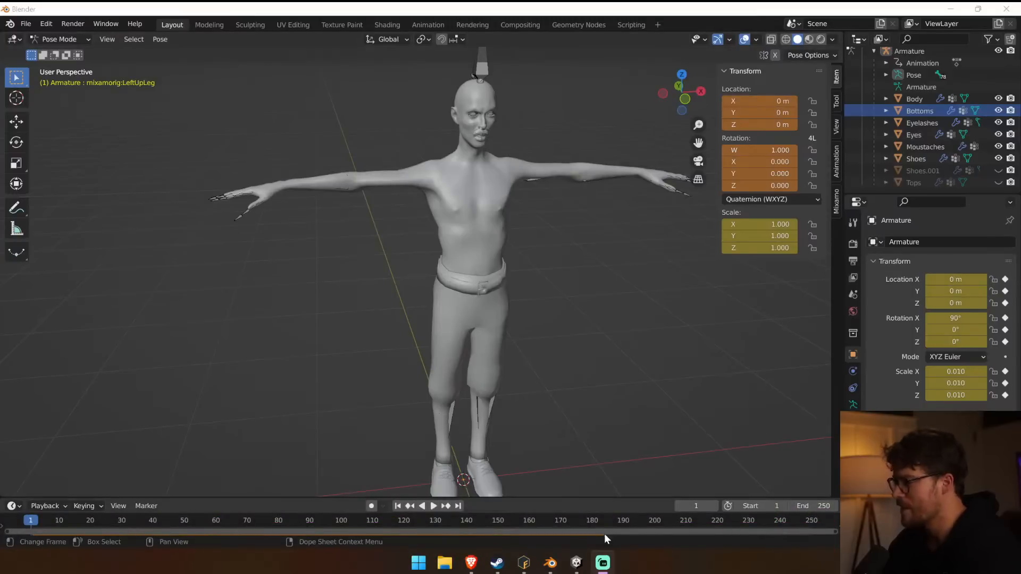
Switch to Unity and bring up the import settings of the Walker No Hair No Shirt R2 model.
{"action": "left_click", "coordinate": [575, 568]}
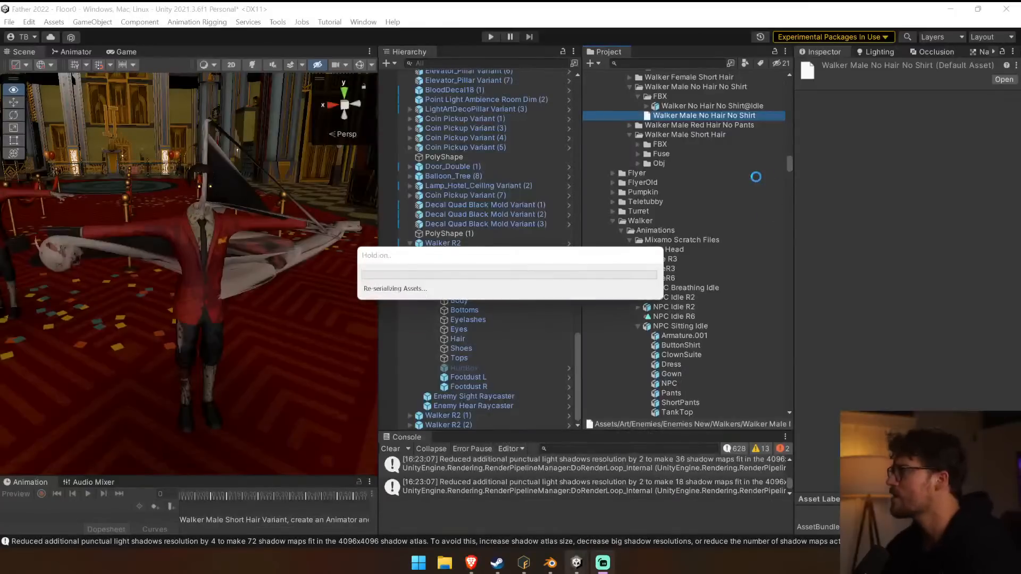
{"action": "left_click", "coordinate": [719, 116]}
{"action": "left_click", "coordinate": [722, 106]}
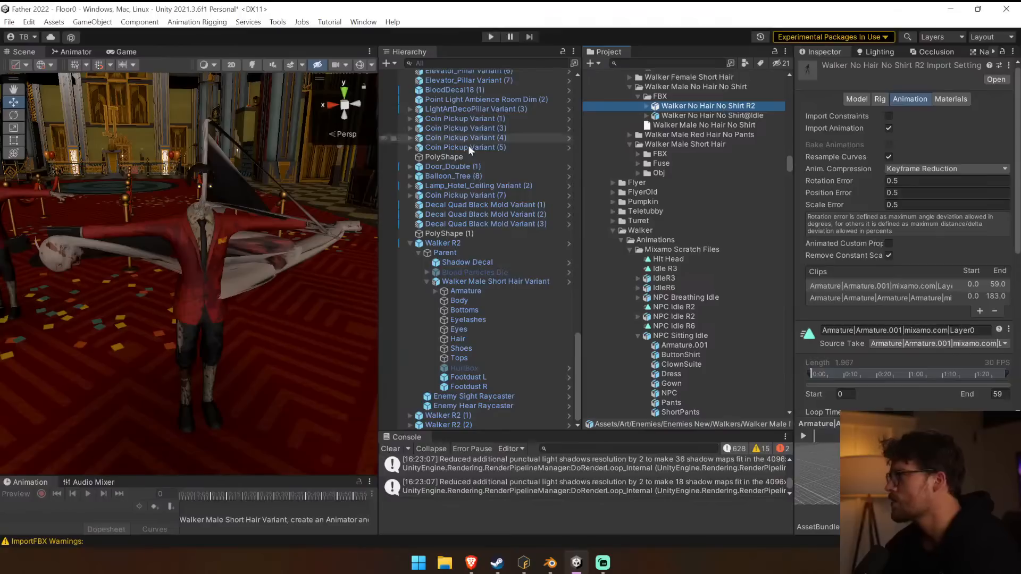
Undo the earlier mesh swaps on Walker R2 until its original short-hair body is restored, and select the walker in the scene.
{"action": "left_click", "coordinate": [495, 330]}
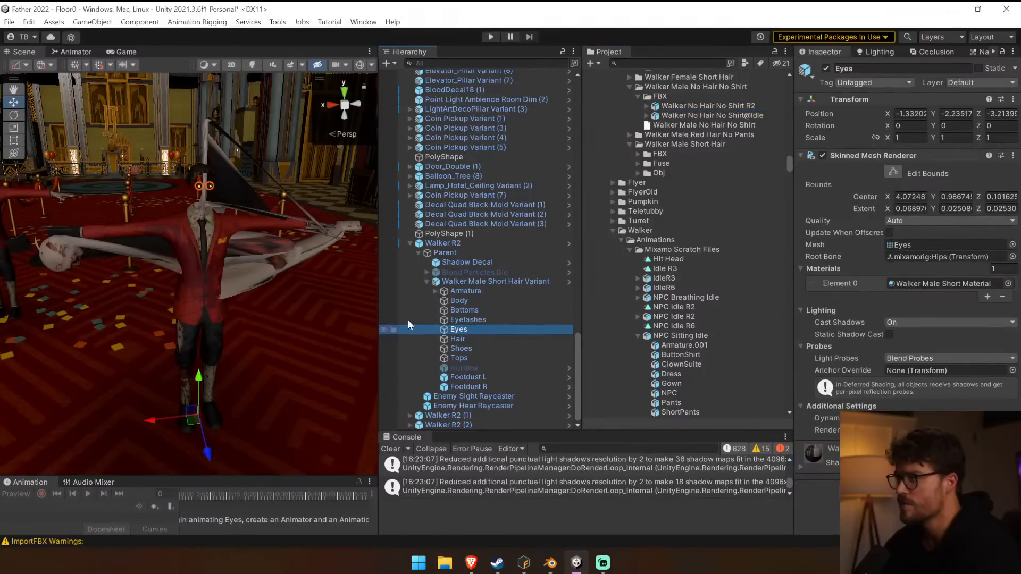
{"action": "key", "text": "ctrl+z"}
{"action": "key", "text": "ctrl+z"}
{"action": "key", "text": "ctrl+z"}
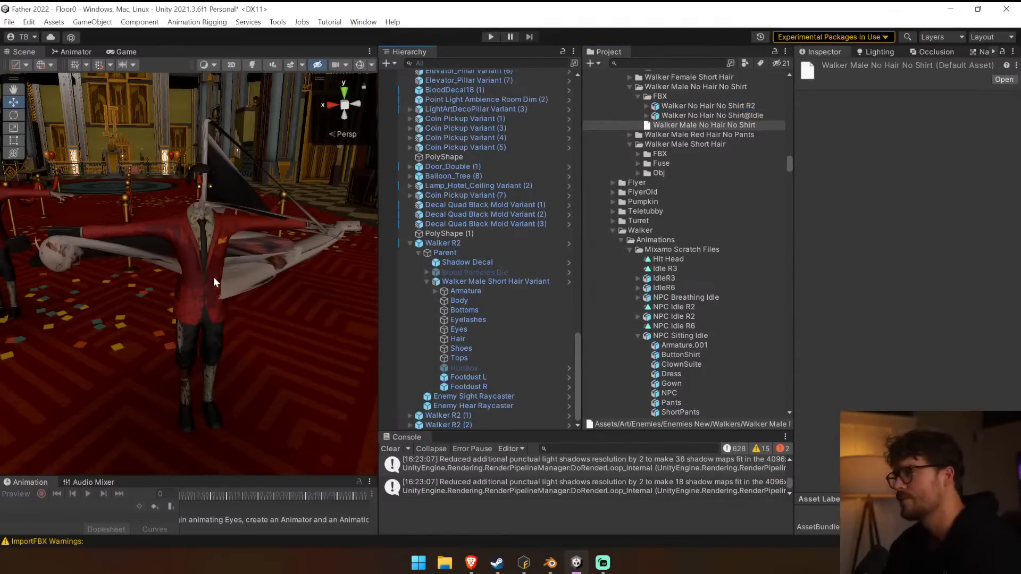
{"action": "key", "text": "ctrl+z"}
{"action": "key", "text": "ctrl+z"}
{"action": "key", "text": "ctrl+z"}
{"action": "key", "text": "ctrl+z"}
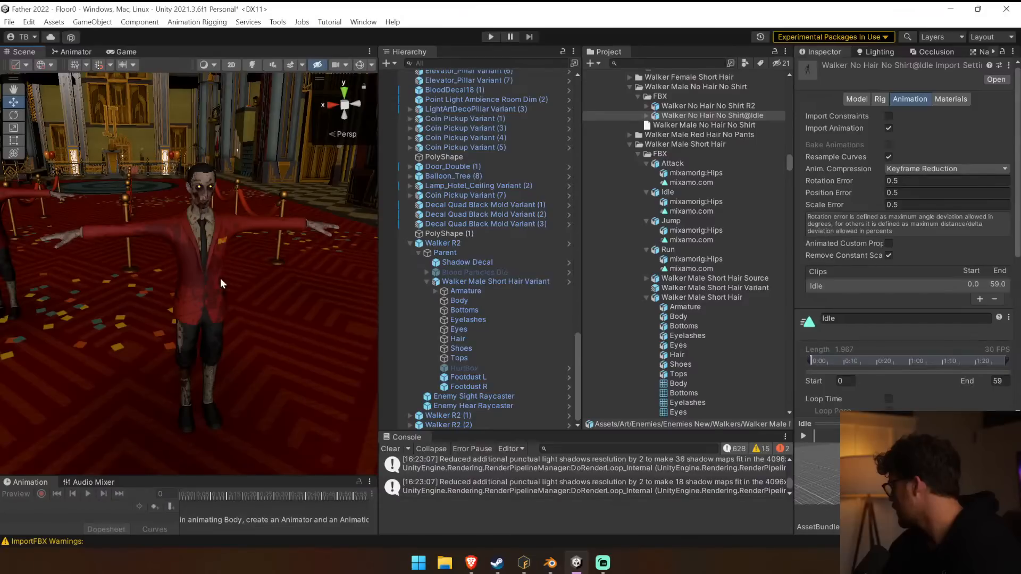
{"action": "left_click", "coordinate": [200, 215]}
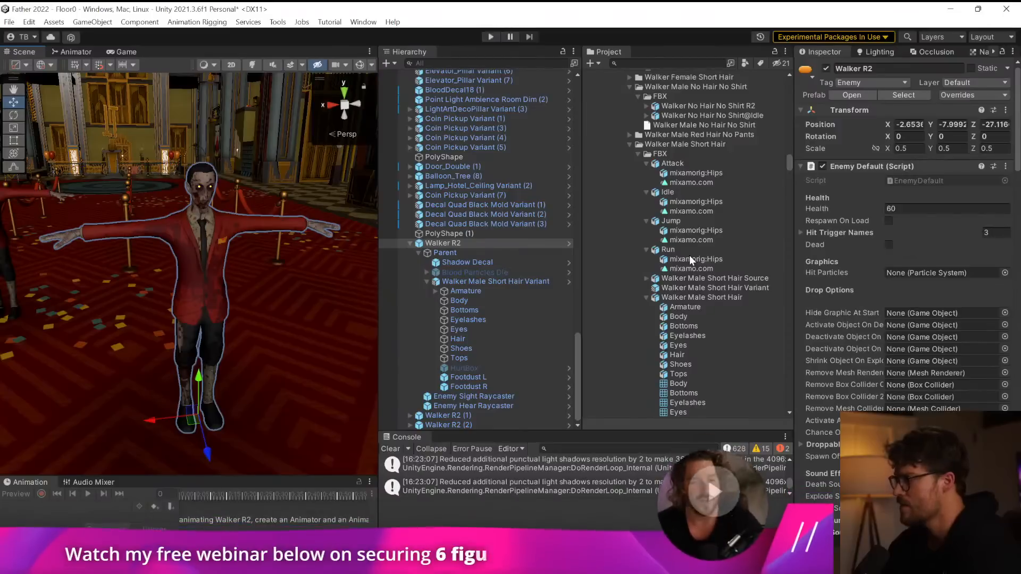
Collapse the Walker Male Short Hair model and its FBX folder in the project assets.
{"action": "left_click", "coordinate": [703, 298]}
{"action": "left_click", "coordinate": [647, 298]}
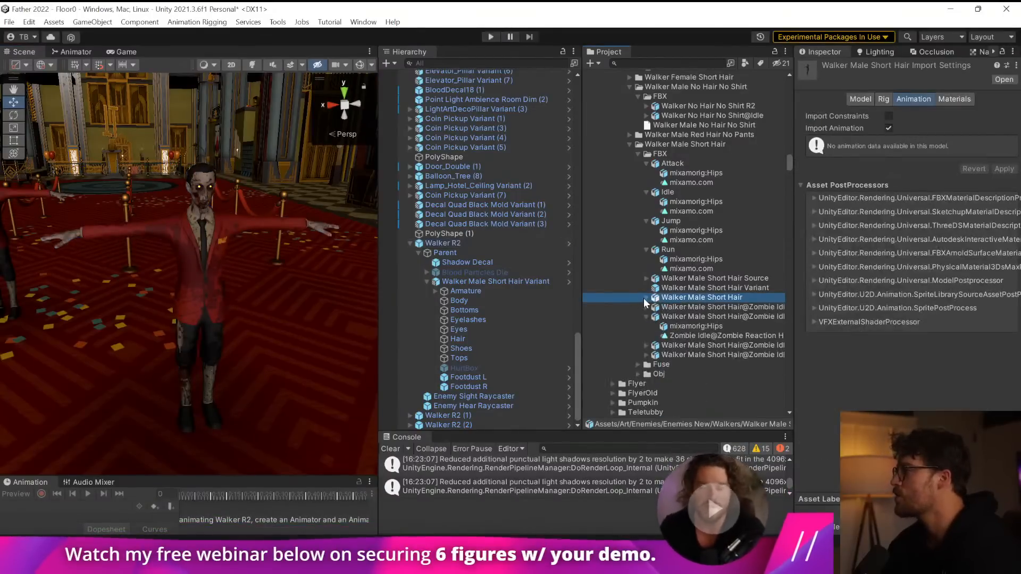
{"action": "left_click", "coordinate": [644, 160]}
{"action": "left_click", "coordinate": [640, 155]}
{"action": "scroll", "coordinate": [691, 186], "scroll_direction": "up", "scroll_amount": 2}
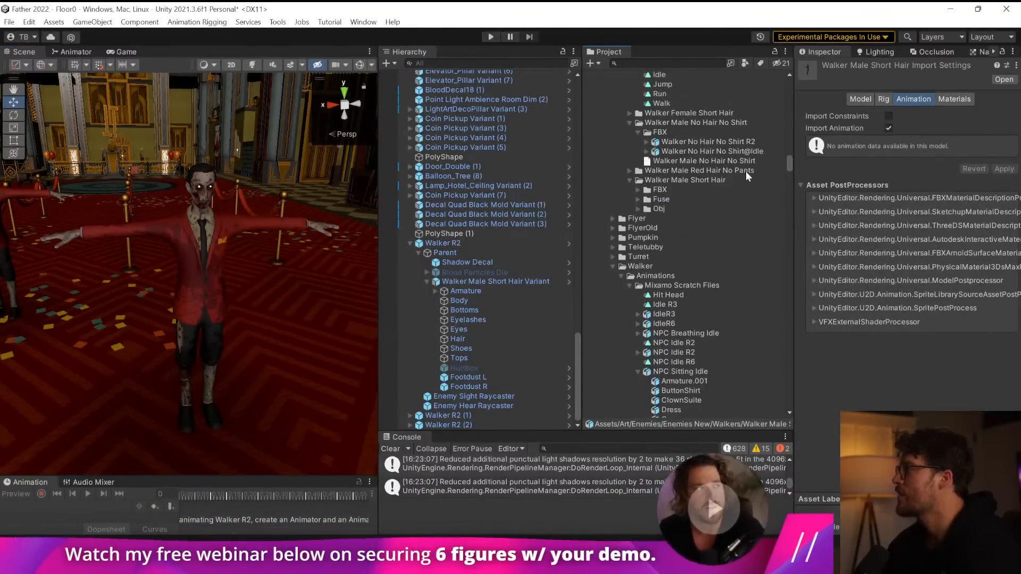
Delete the Walker No Hair No Shirt R2 model from the project assets.
{"action": "left_click", "coordinate": [748, 142]}
{"action": "key", "text": "Delete"}
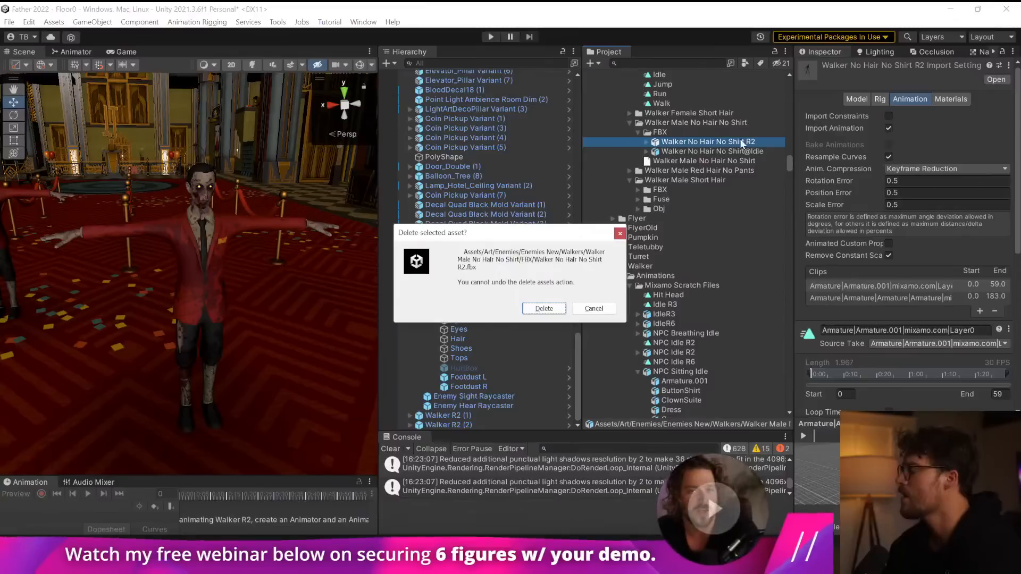
{"action": "key", "text": "Return"}
Review the import settings of Walker No Hair No Shirt@Idle and set its rig animation type to Humanoid.
{"action": "left_click", "coordinate": [750, 142]}
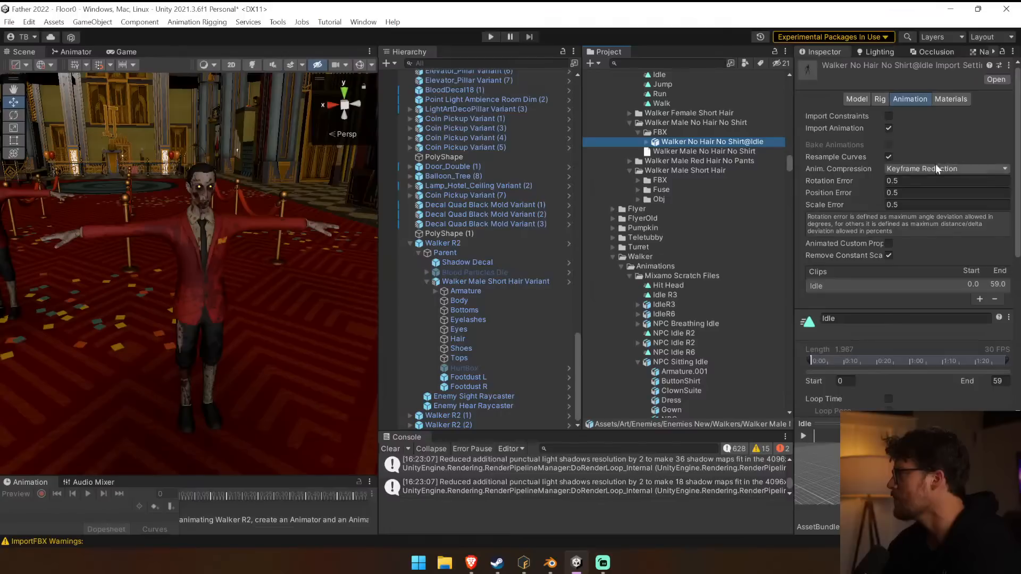
{"action": "scroll", "coordinate": [820, 184], "scroll_direction": "down", "scroll_amount": 2}
{"action": "scroll", "coordinate": [819, 184], "scroll_direction": "down", "scroll_amount": 2}
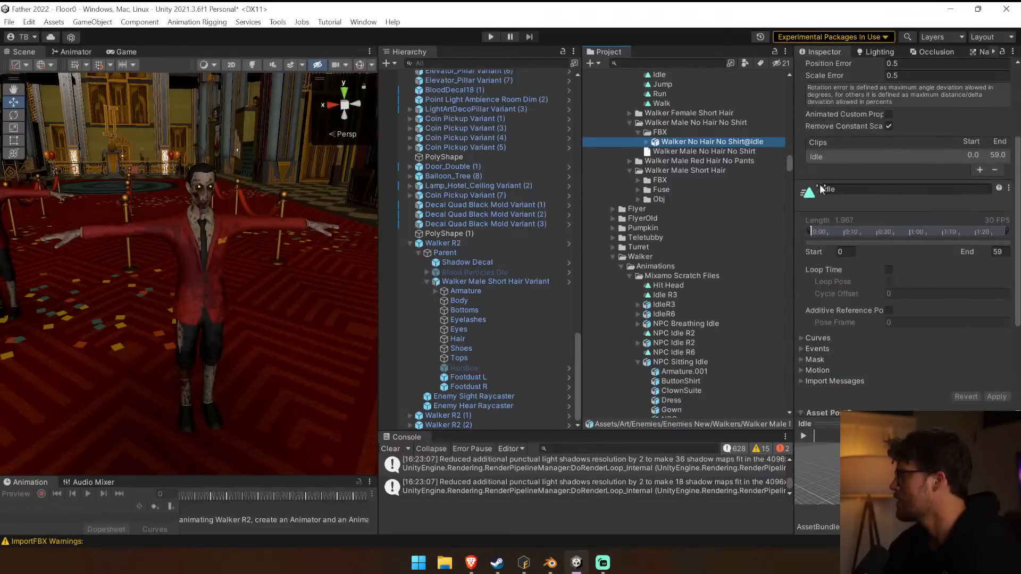
{"action": "scroll", "coordinate": [819, 184], "scroll_direction": "down", "scroll_amount": 2}
{"action": "scroll", "coordinate": [819, 184], "scroll_direction": "up", "scroll_amount": 5}
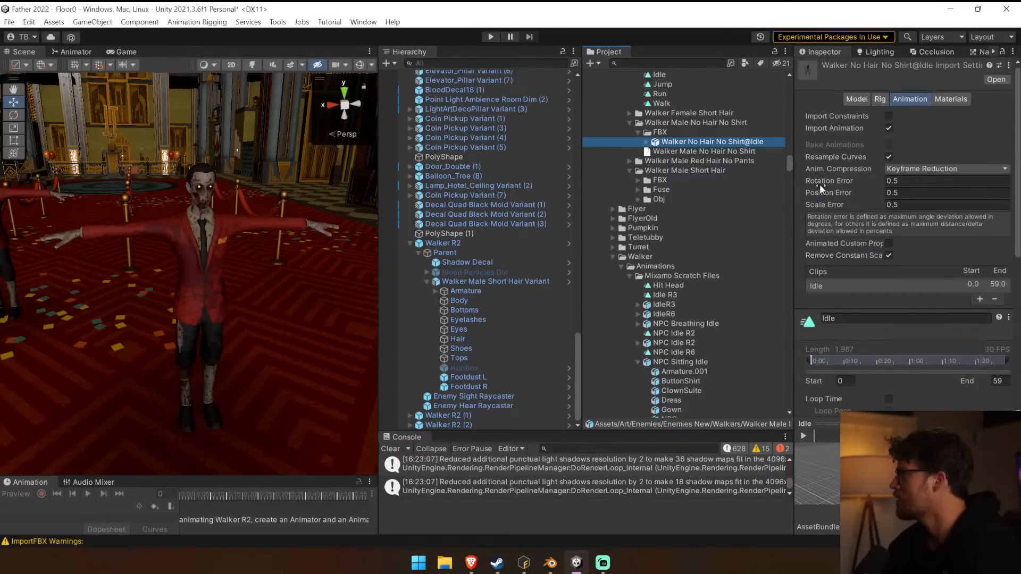
{"action": "left_click", "coordinate": [866, 99]}
{"action": "left_click", "coordinate": [880, 98]}
{"action": "left_click", "coordinate": [912, 116]}
{"action": "left_click", "coordinate": [820, 120]}
{"action": "left_click", "coordinate": [916, 116]}
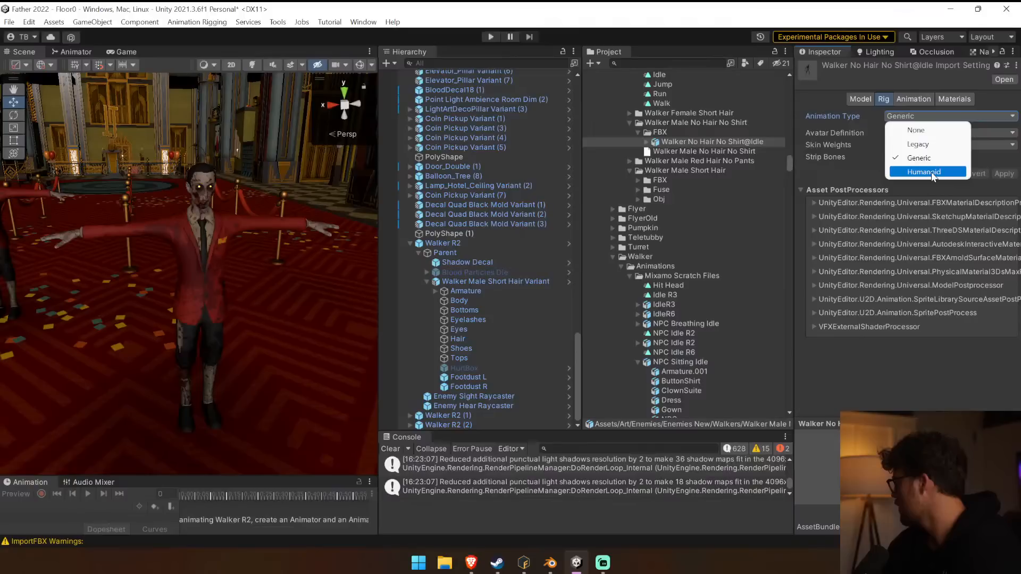
{"action": "left_click", "coordinate": [931, 171]}
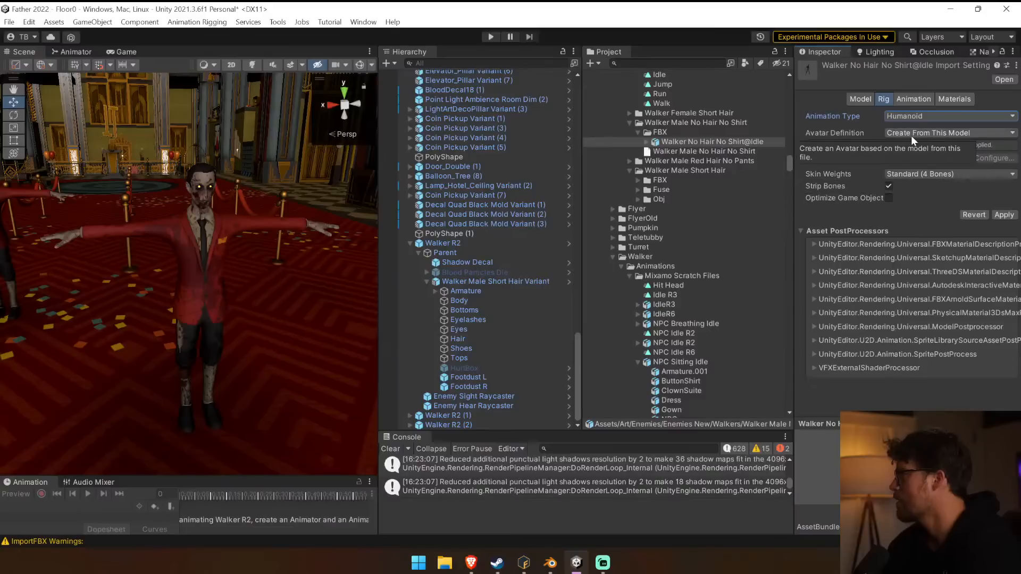
Set the avatar definition to Copy From Other Avatar, trying Walker Male Short Hair Source as the source, and apply the rig settings.
{"action": "left_click", "coordinate": [936, 135]}
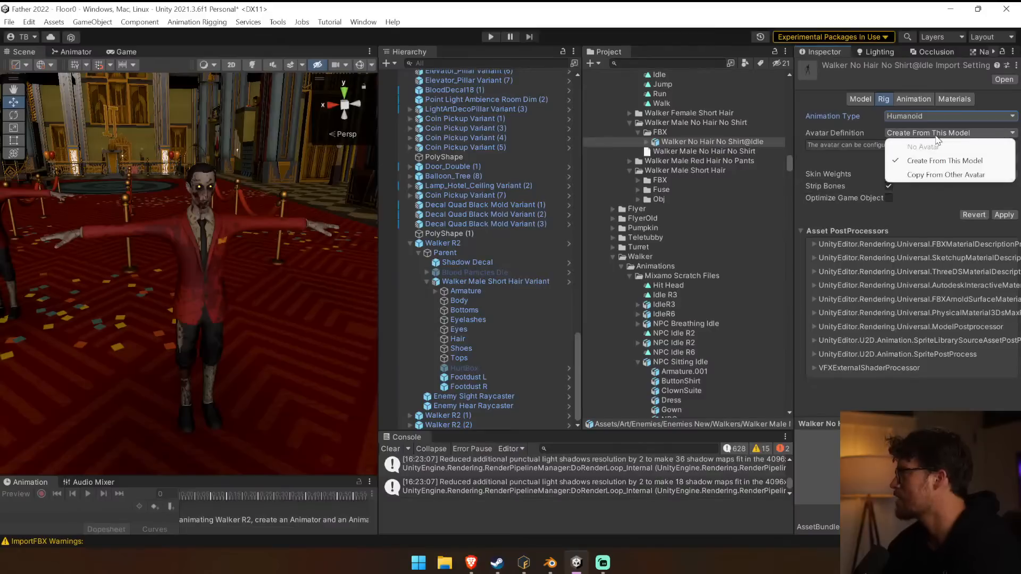
{"action": "left_click", "coordinate": [981, 176]}
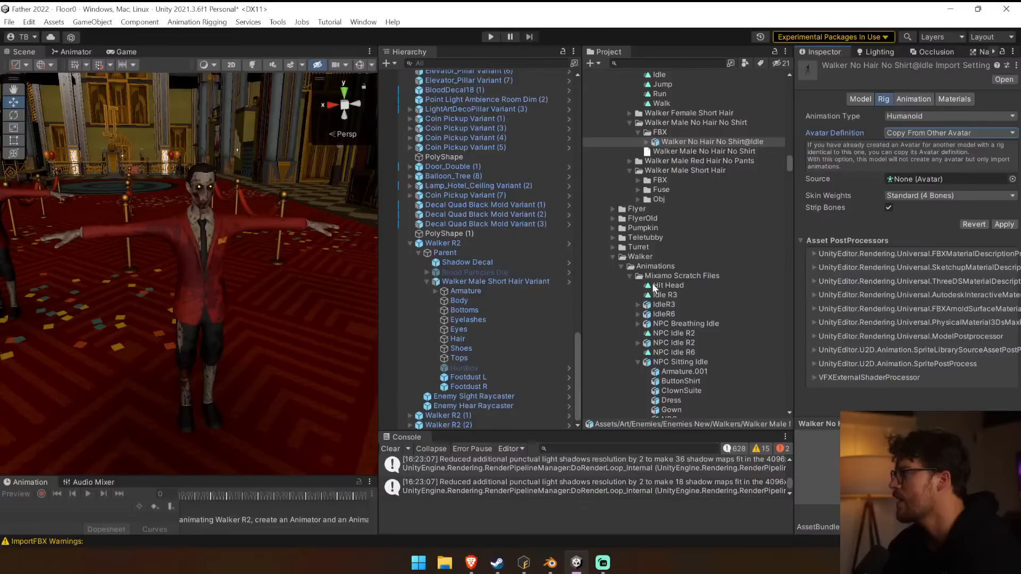
{"action": "left_click", "coordinate": [639, 181]}
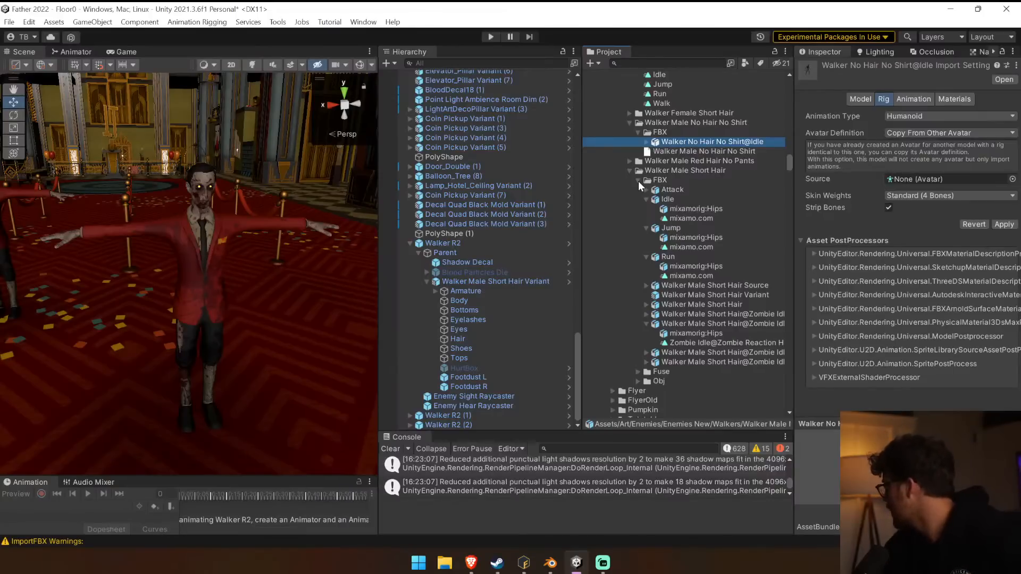
{"action": "left_click", "coordinate": [962, 136]}
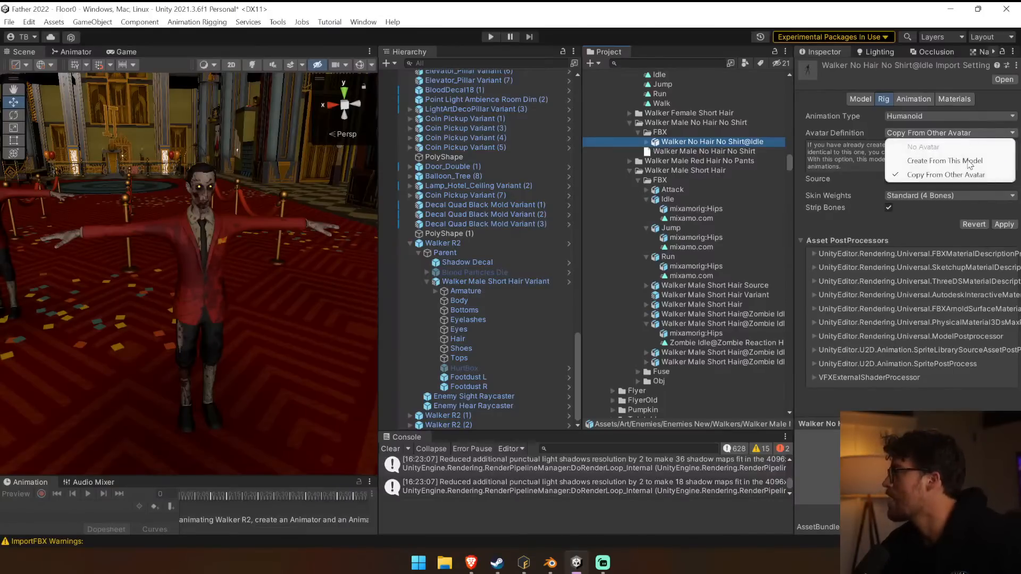
{"action": "left_click", "coordinate": [984, 180]}
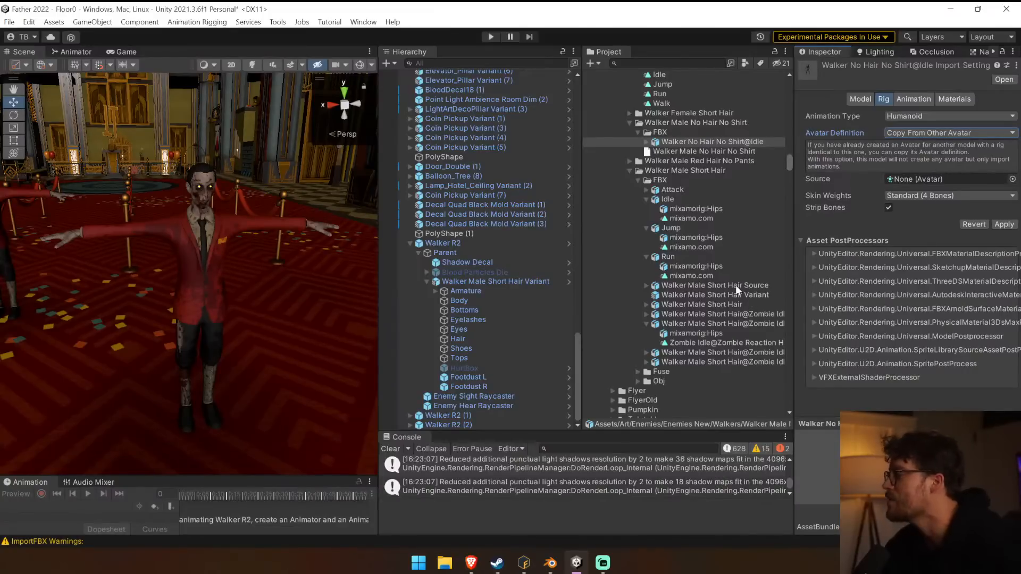
{"action": "left_click_drag", "start_coordinate": [714, 288], "coordinate": [929, 180]}
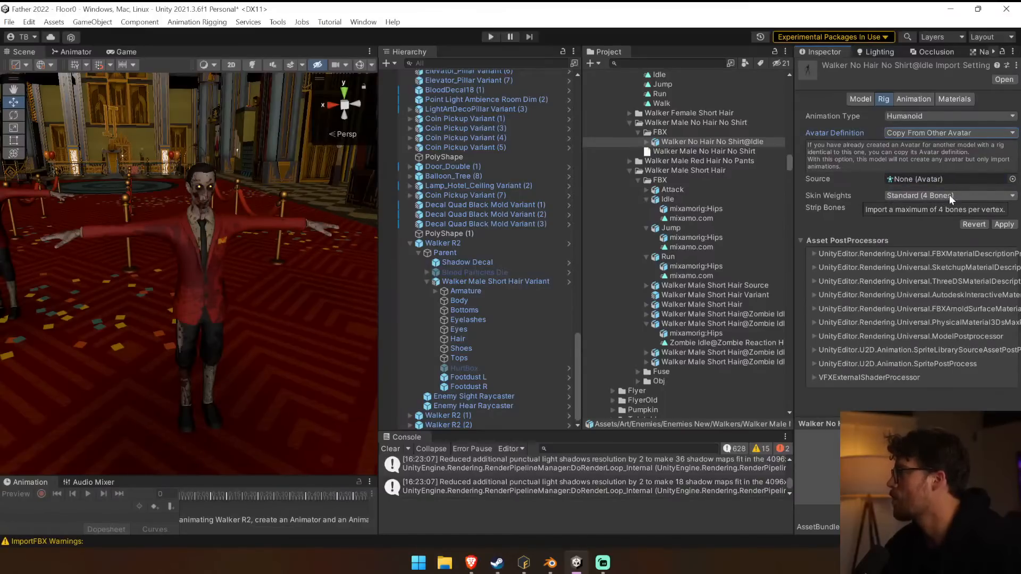
{"action": "left_click", "coordinate": [1004, 225]}
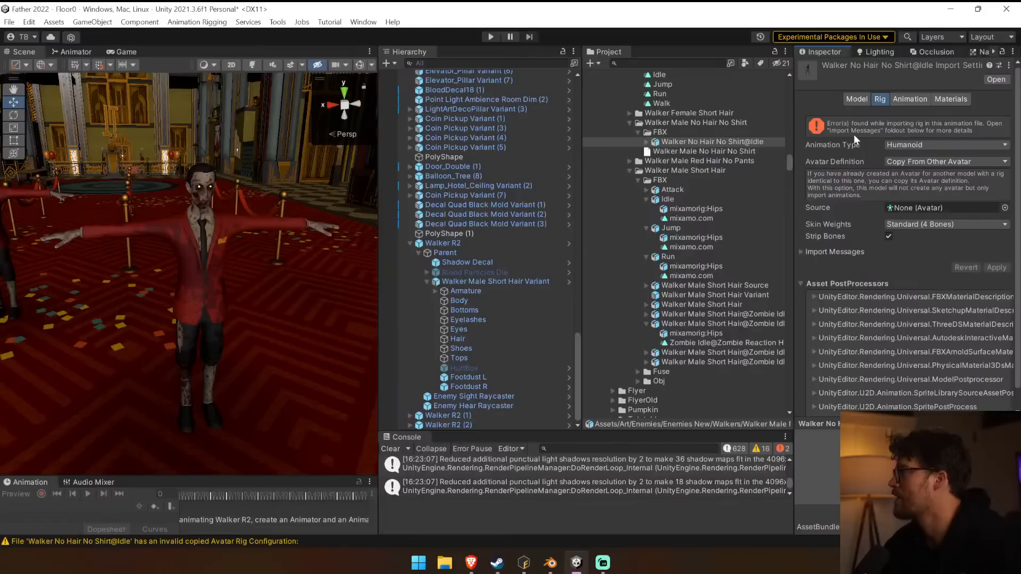
Check the parts inside Walker No Hair No Shirt@Idle and read its rig import messages.
{"action": "left_click", "coordinate": [646, 142]}
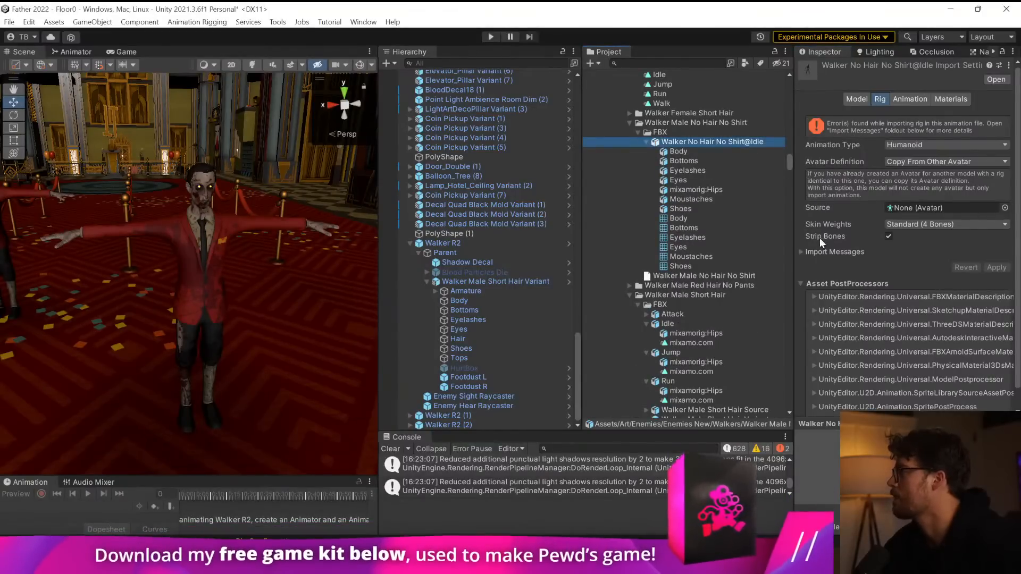
{"action": "left_click", "coordinate": [809, 252]}
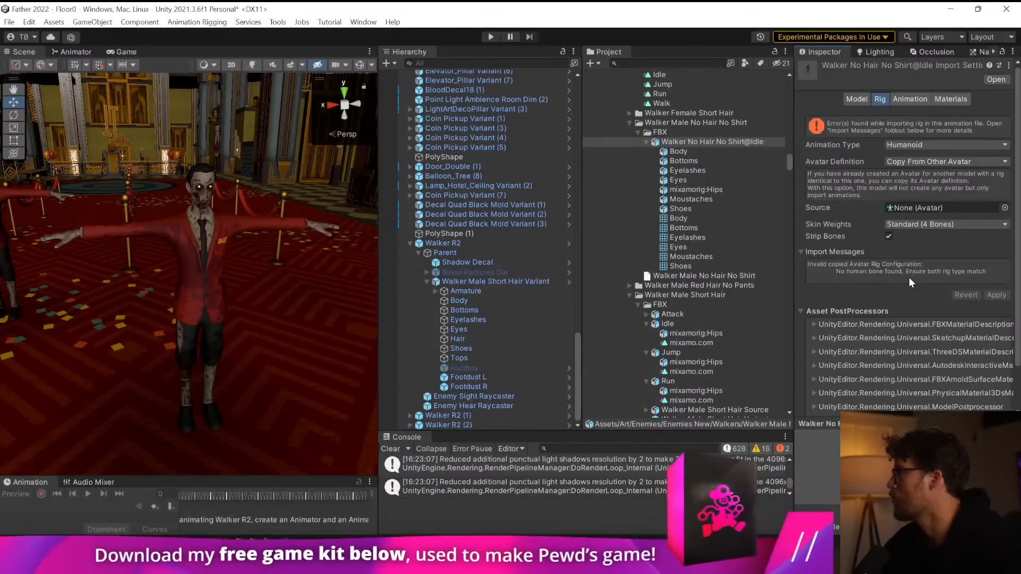
{"action": "left_click", "coordinate": [646, 142]}
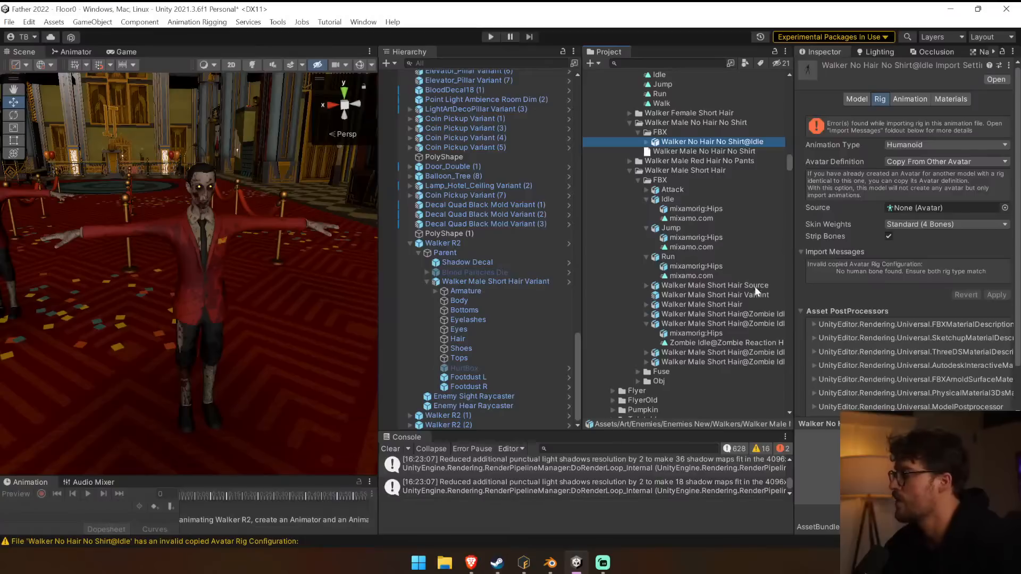
Set the Walker Male Short Hair model's avatar definition to Create From This Model, apply it, and clear the console.
{"action": "left_click", "coordinate": [716, 304]}
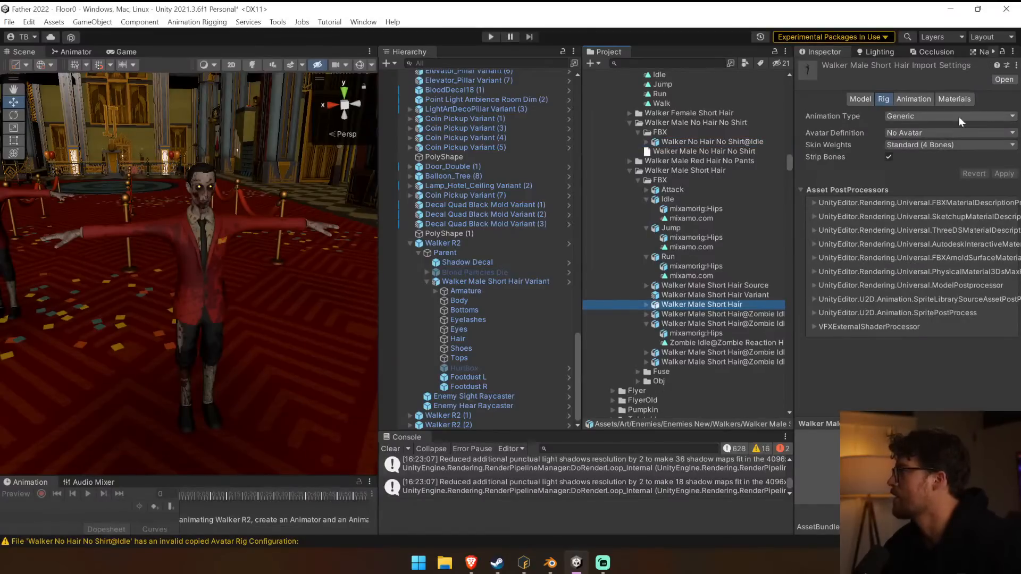
{"action": "left_click", "coordinate": [929, 116]}
{"action": "left_click", "coordinate": [929, 116]}
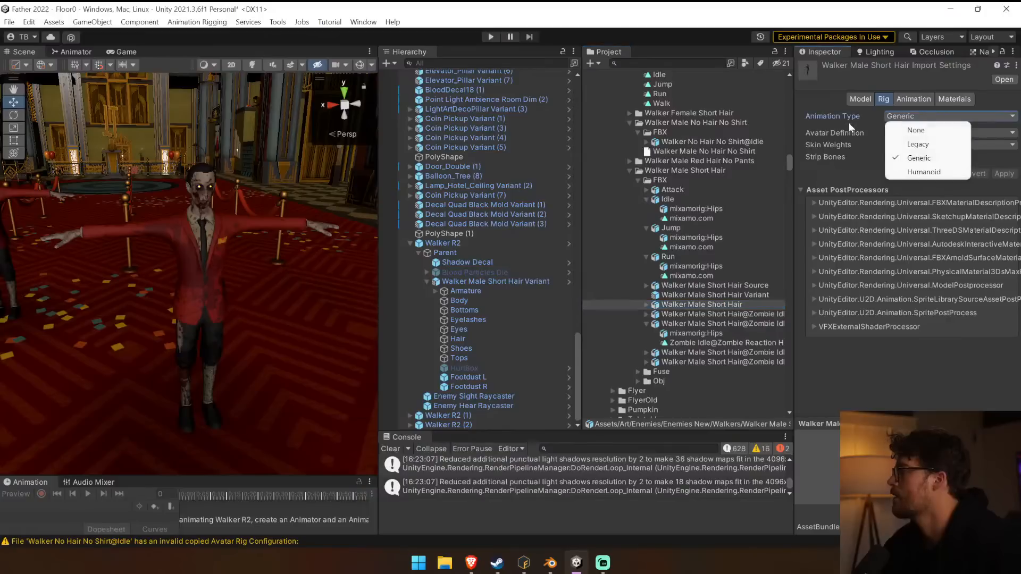
{"action": "left_click", "coordinate": [914, 157]}
{"action": "left_click", "coordinate": [914, 134]}
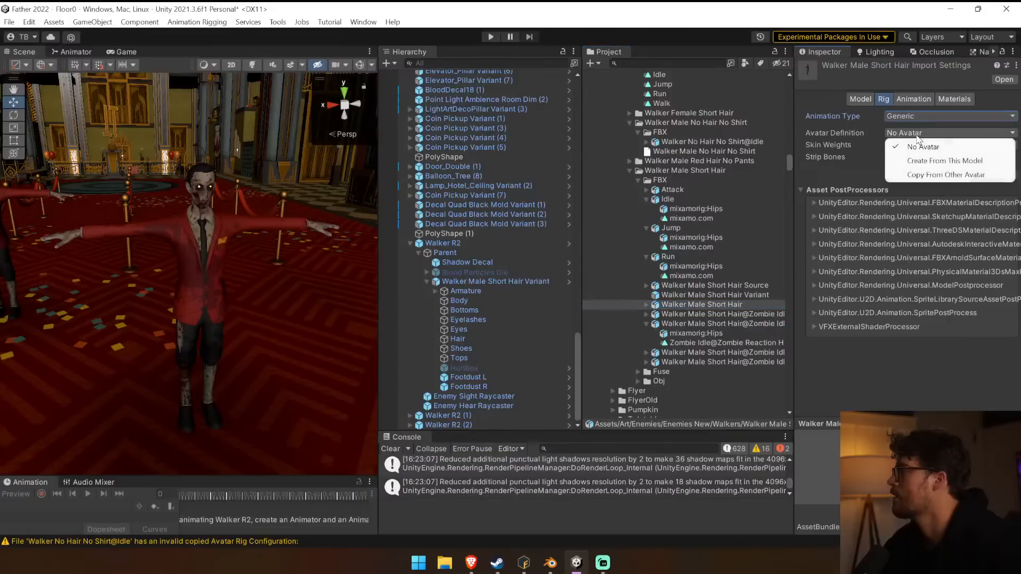
{"action": "left_click", "coordinate": [967, 162]}
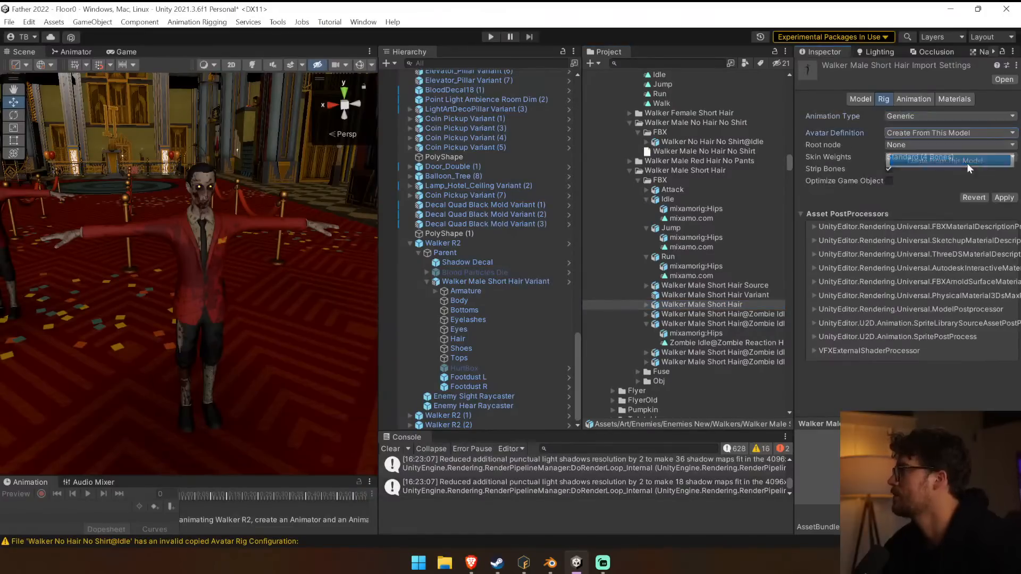
{"action": "left_click", "coordinate": [1003, 198]}
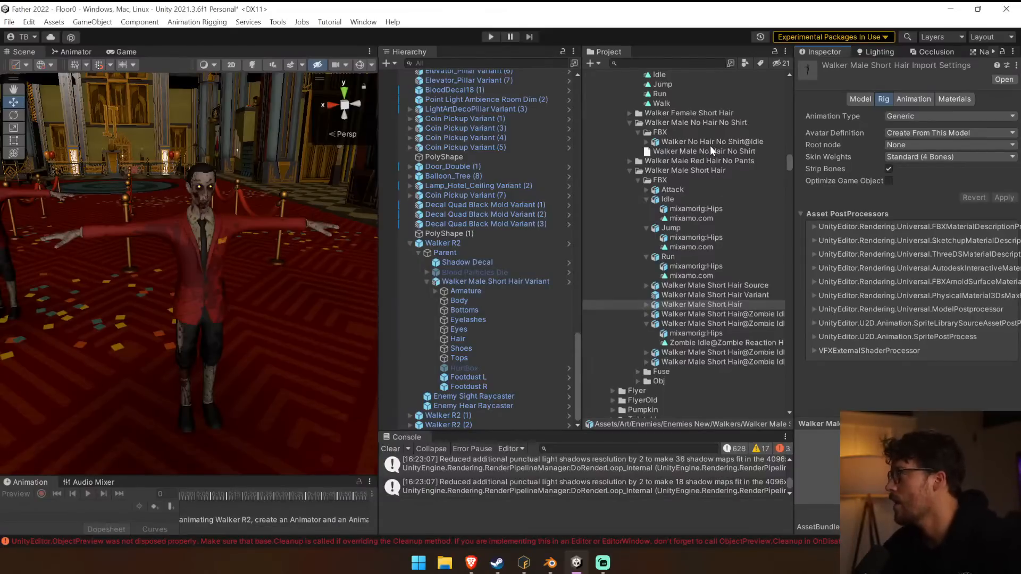
{"action": "left_click", "coordinate": [397, 450]}
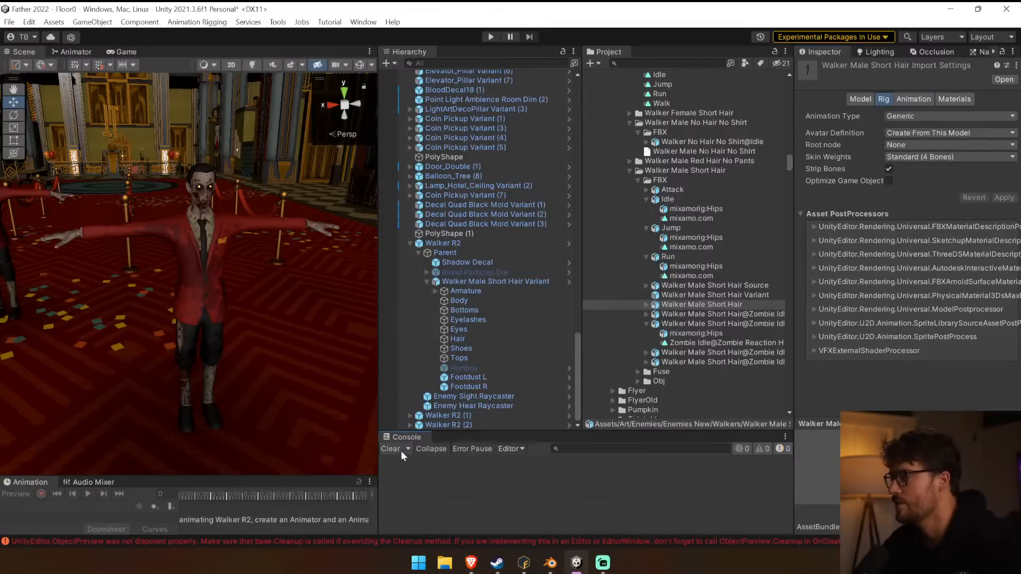
Try to assign the short-hair Variant and Source assets as the copied avatar source of Walker No Hair No Shirt@Idle.
{"action": "left_click", "coordinate": [716, 143]}
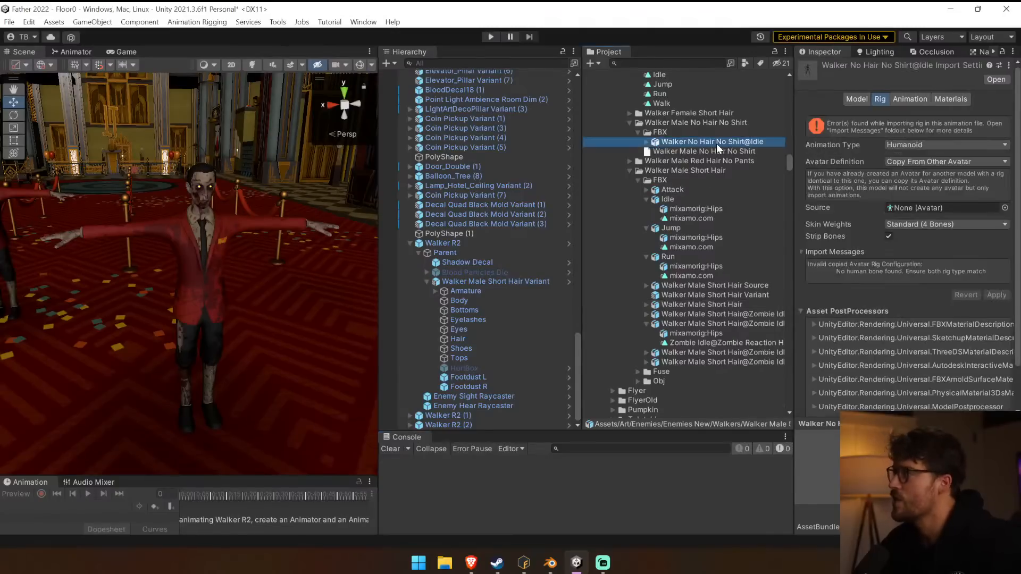
{"action": "left_click", "coordinate": [899, 146]}
{"action": "left_click", "coordinate": [925, 200]}
{"action": "left_click", "coordinate": [924, 161]}
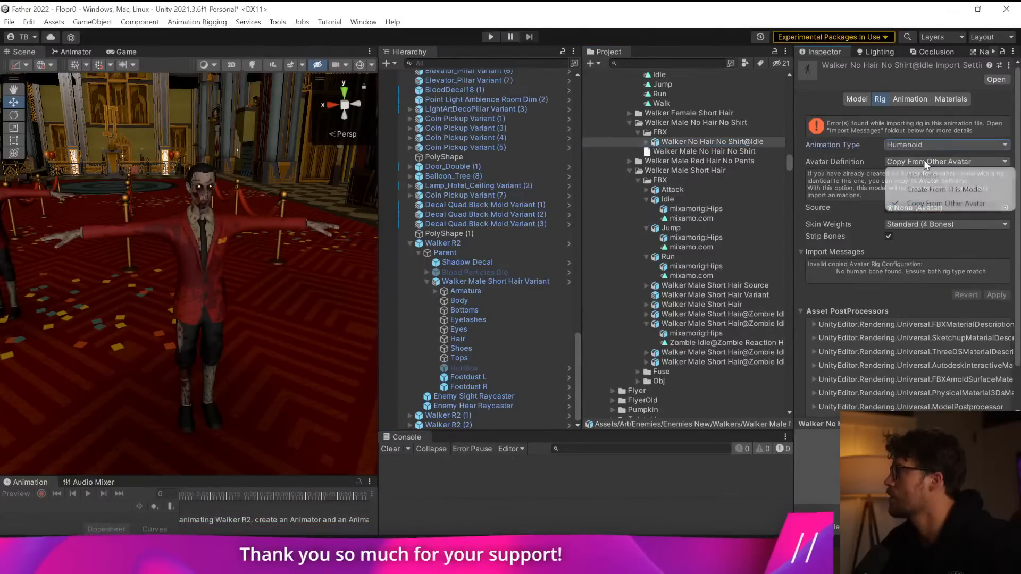
{"action": "left_click", "coordinate": [932, 203]}
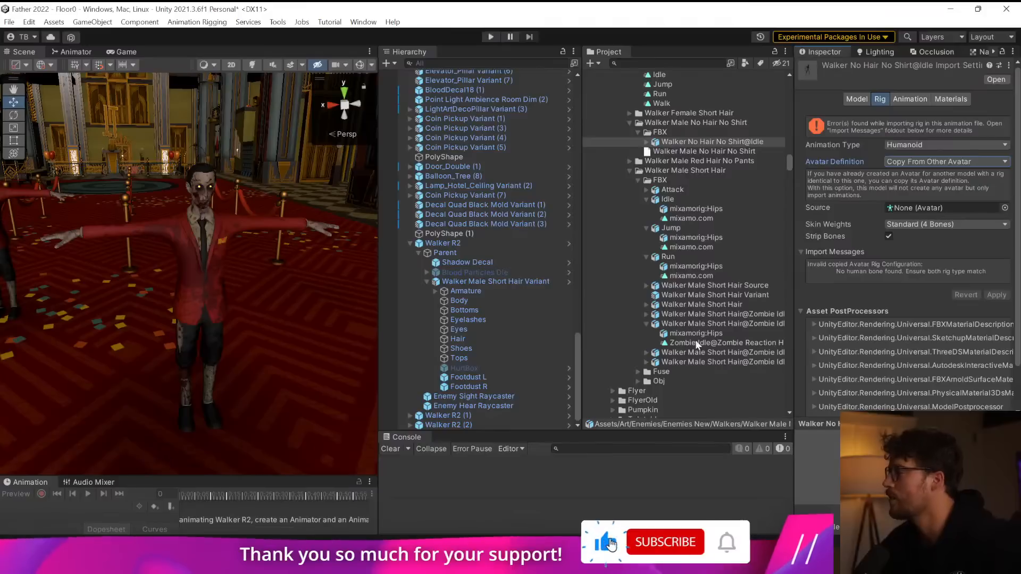
{"action": "left_click_drag", "start_coordinate": [708, 295], "coordinate": [922, 210]}
{"action": "left_click_drag", "start_coordinate": [744, 286], "coordinate": [919, 206]}
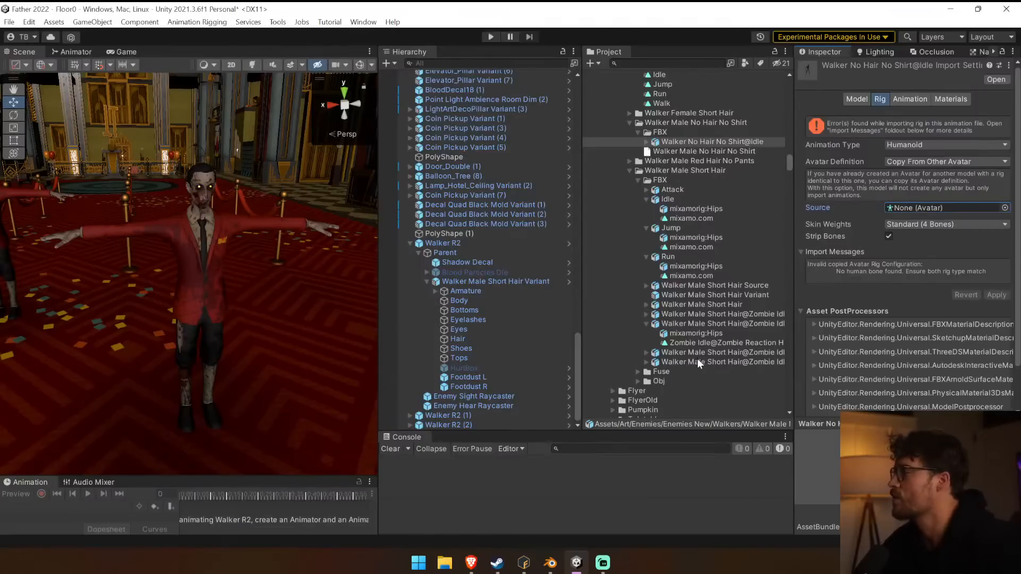
Set the Walker Male Short Hair Source model's animation type to Humanoid and apply the rig settings.
{"action": "left_click", "coordinate": [750, 295]}
{"action": "left_click", "coordinate": [751, 286]}
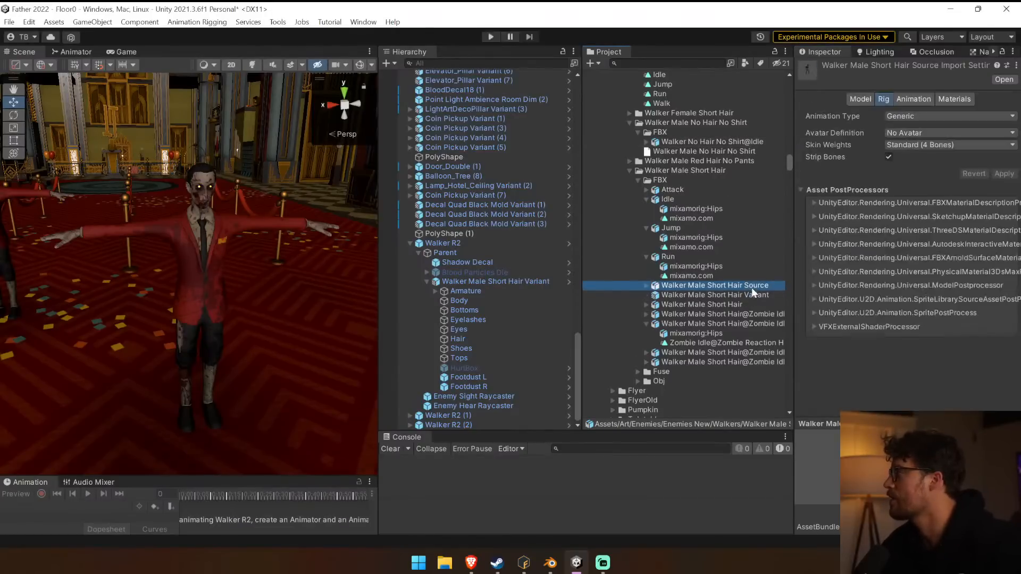
{"action": "left_click", "coordinate": [923, 116]}
{"action": "left_click", "coordinate": [933, 172]}
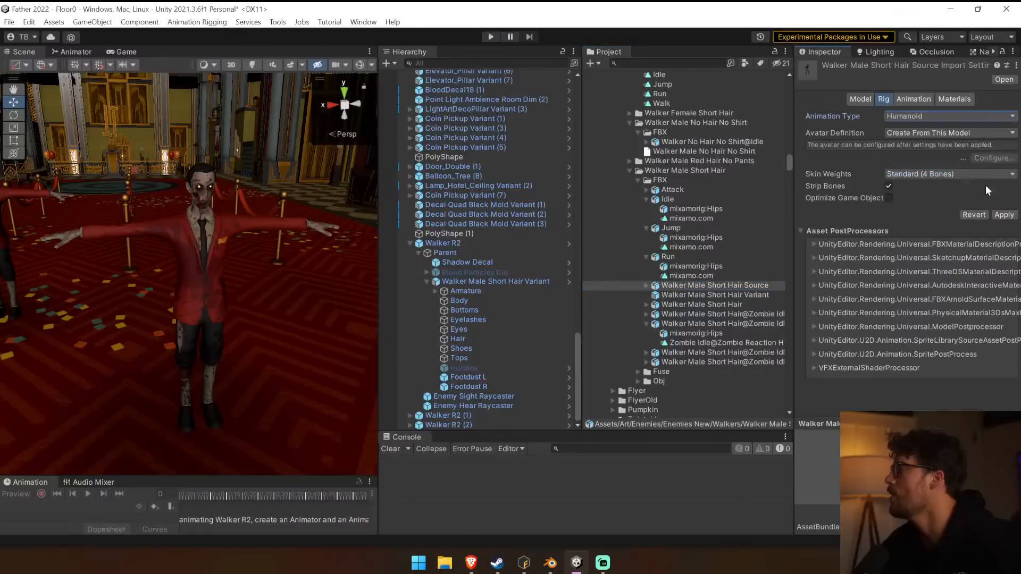
{"action": "left_click", "coordinate": [1002, 215]}
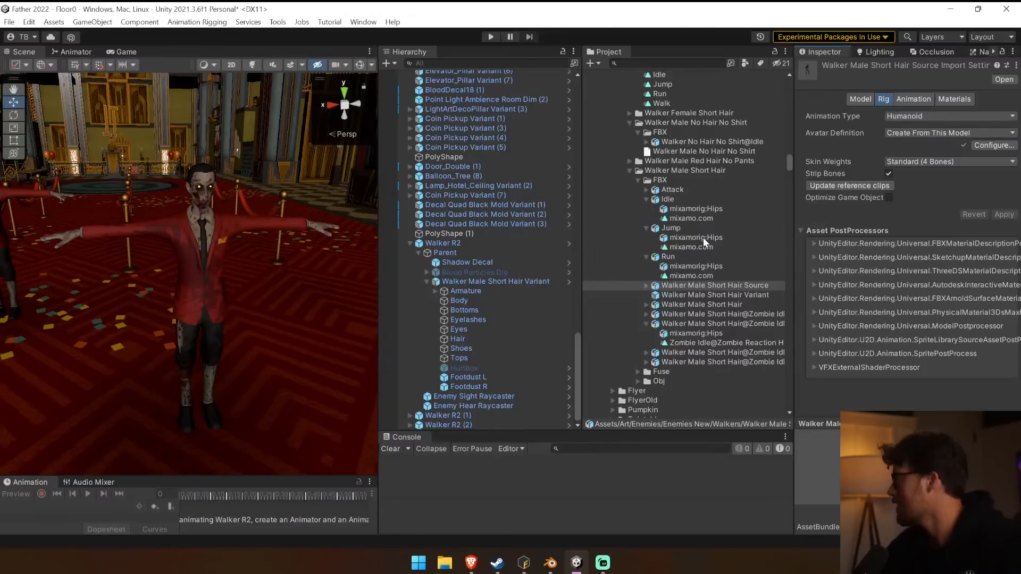
Try to assign Walker Male Short Hair Source as the copied avatar source in the rig settings of Walker No Hair No Shirt@Idle.
{"action": "left_click", "coordinate": [742, 142]}
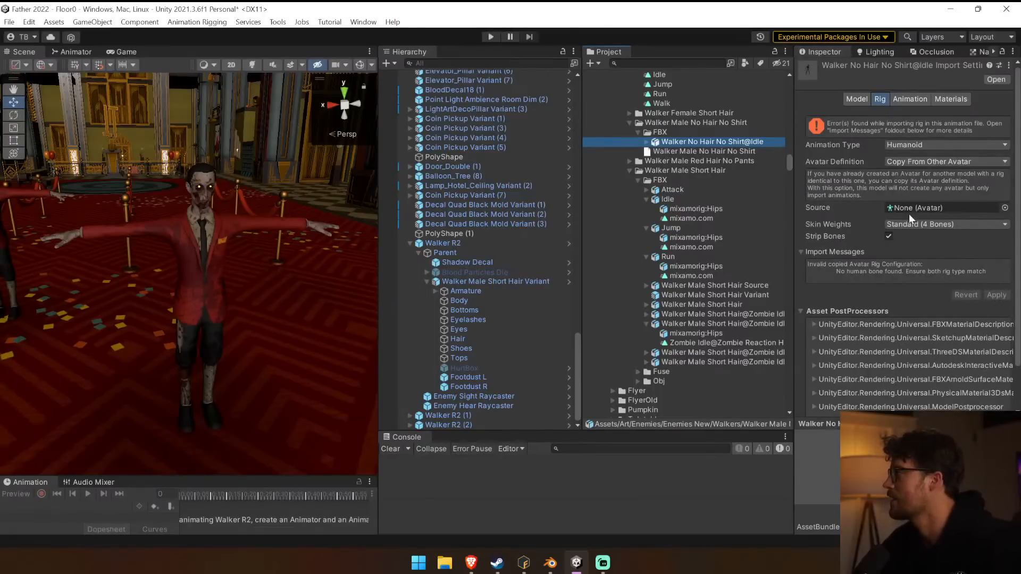
{"action": "left_click", "coordinate": [720, 285]}
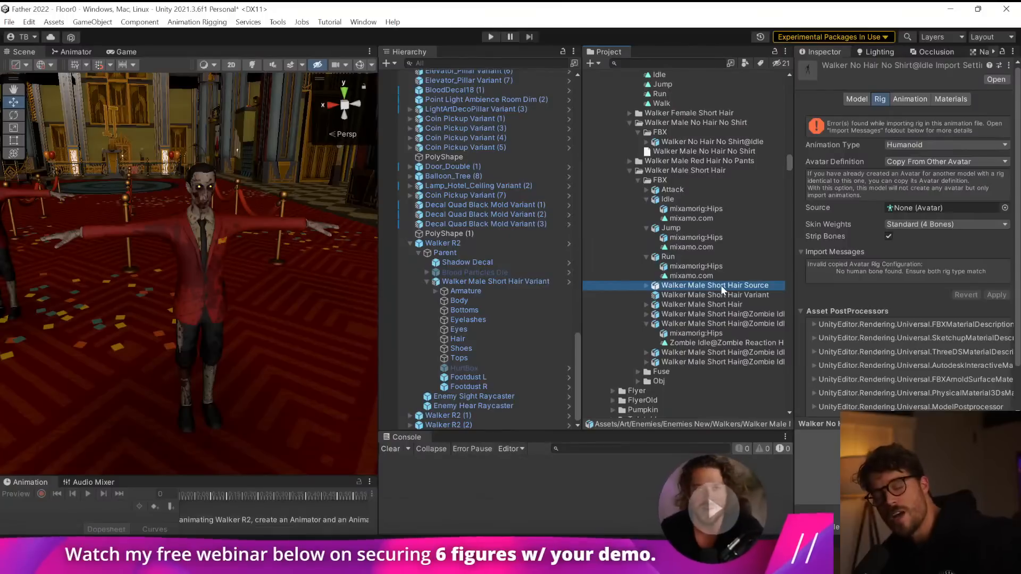
{"action": "left_click_drag", "start_coordinate": [721, 285], "coordinate": [932, 206]}
{"action": "left_click_drag", "start_coordinate": [760, 285], "coordinate": [921, 207]}
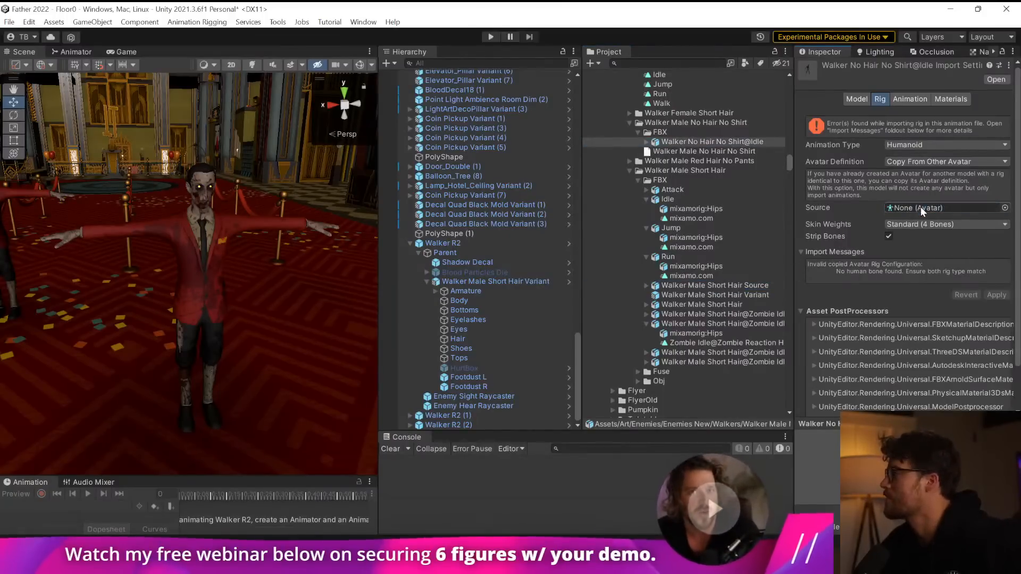
{"action": "left_click", "coordinate": [925, 164]}
{"action": "left_click", "coordinate": [945, 190]}
{"action": "left_click", "coordinate": [936, 165]}
{"action": "left_click", "coordinate": [941, 203]}
{"action": "left_click_drag", "start_coordinate": [733, 285], "coordinate": [927, 209]}
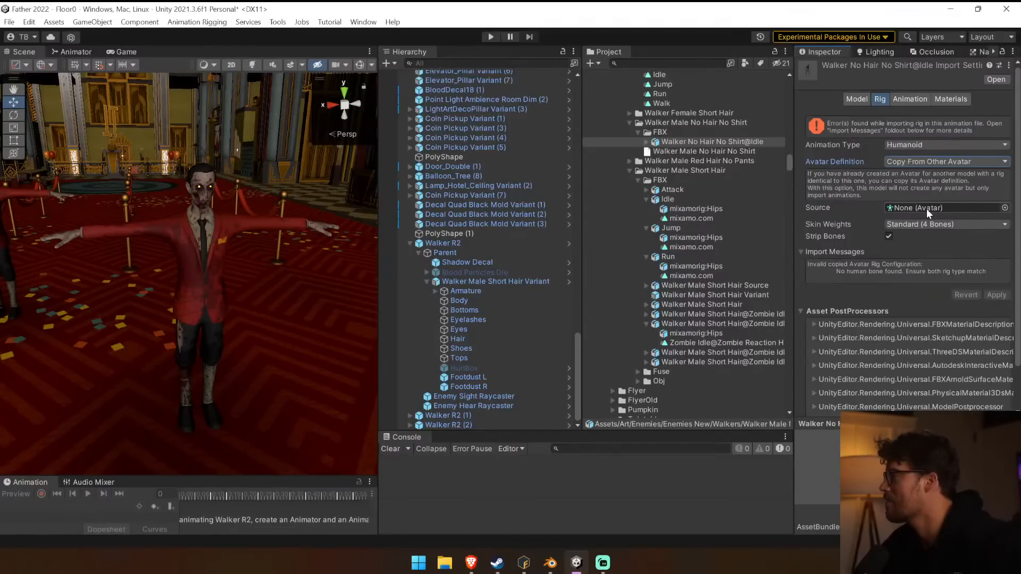
Examine the rig settings and the parts contained in the Walker Male Short Hair Source model.
{"action": "left_click", "coordinate": [750, 285]}
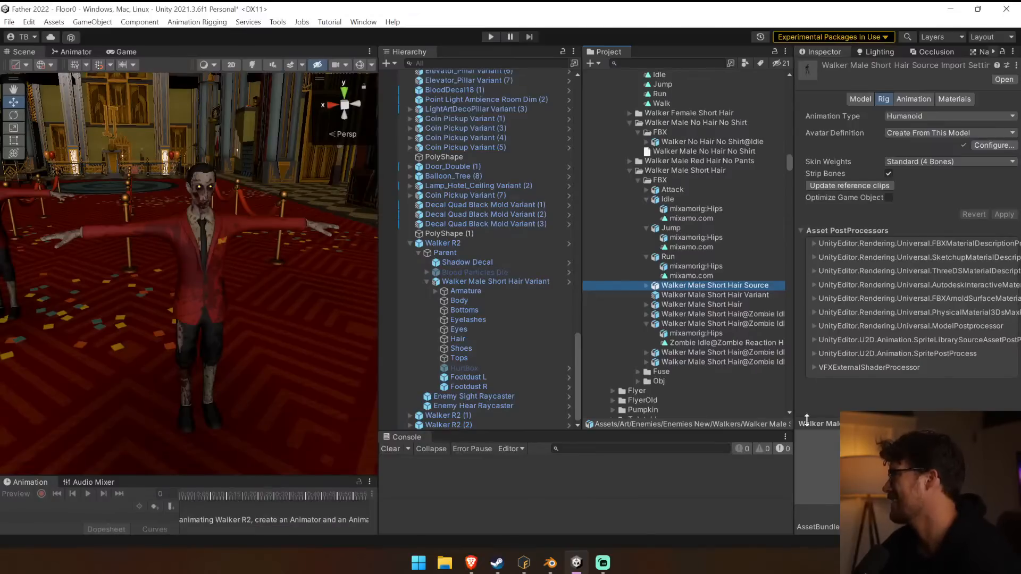
{"action": "double_click", "coordinate": [698, 286]}
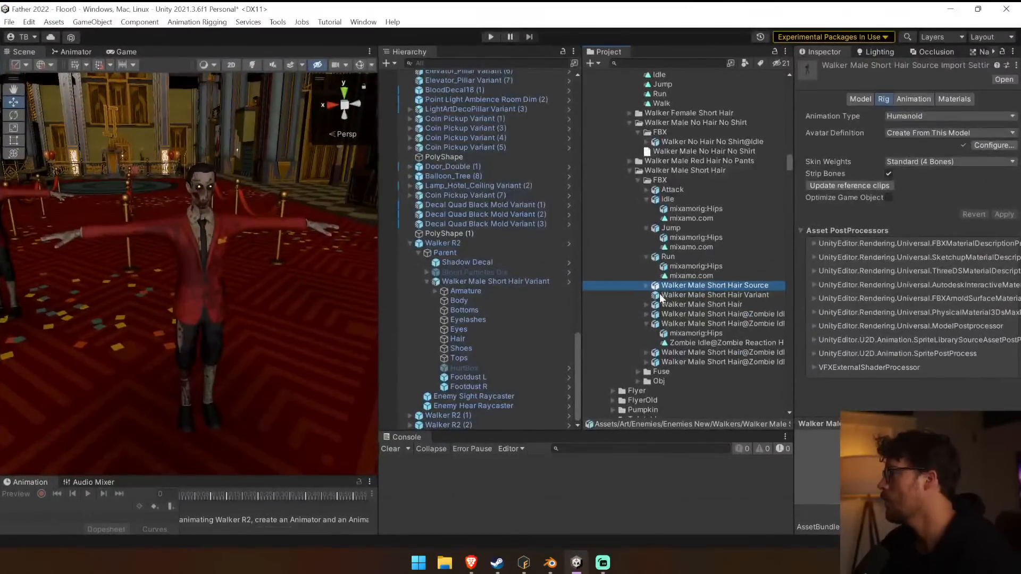
{"action": "left_click", "coordinate": [644, 290]}
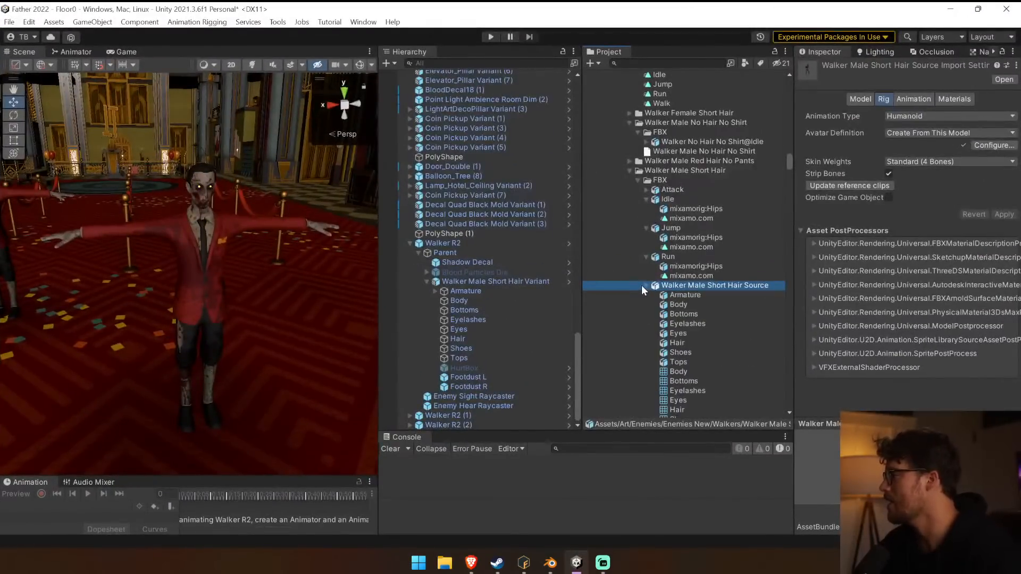
{"action": "left_click", "coordinate": [694, 251]}
{"action": "left_click", "coordinate": [708, 214]}
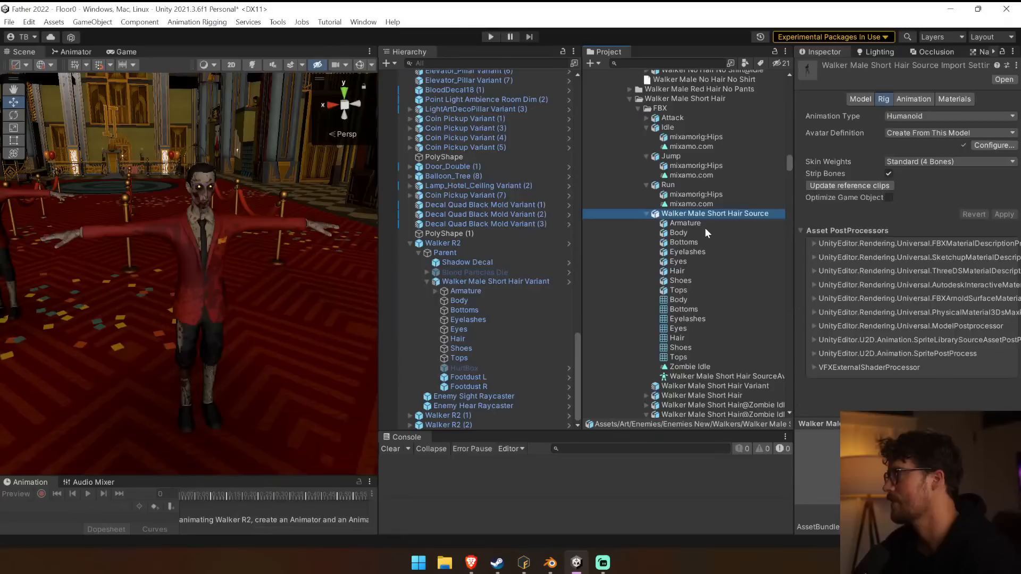
Open the Walker Male Short Hair Variant prefab and check which base model and meshes it is built from.
{"action": "left_click", "coordinate": [540, 281]}
{"action": "left_click", "coordinate": [918, 94]}
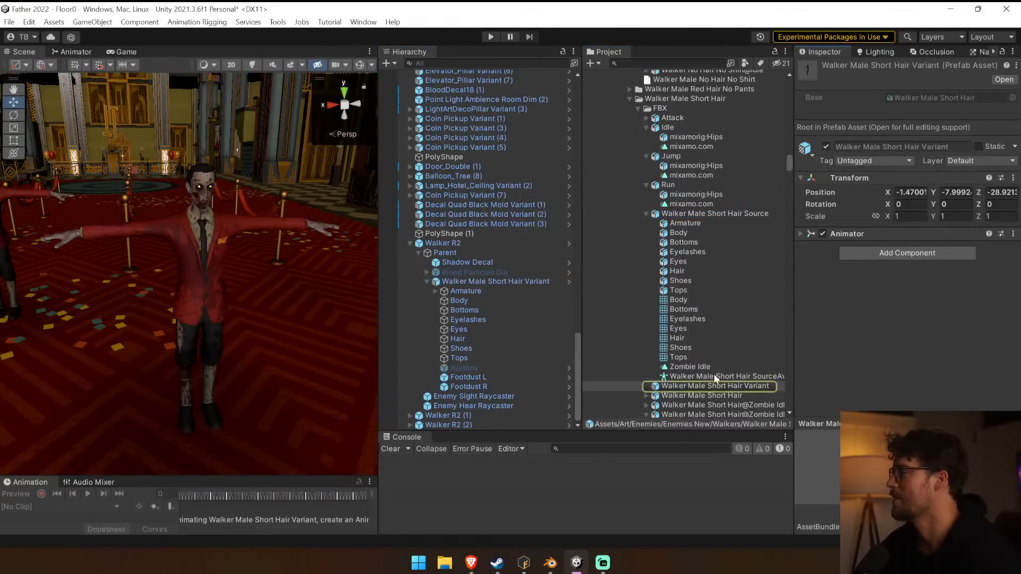
{"action": "left_click", "coordinate": [510, 283]}
{"action": "left_click", "coordinate": [566, 282]}
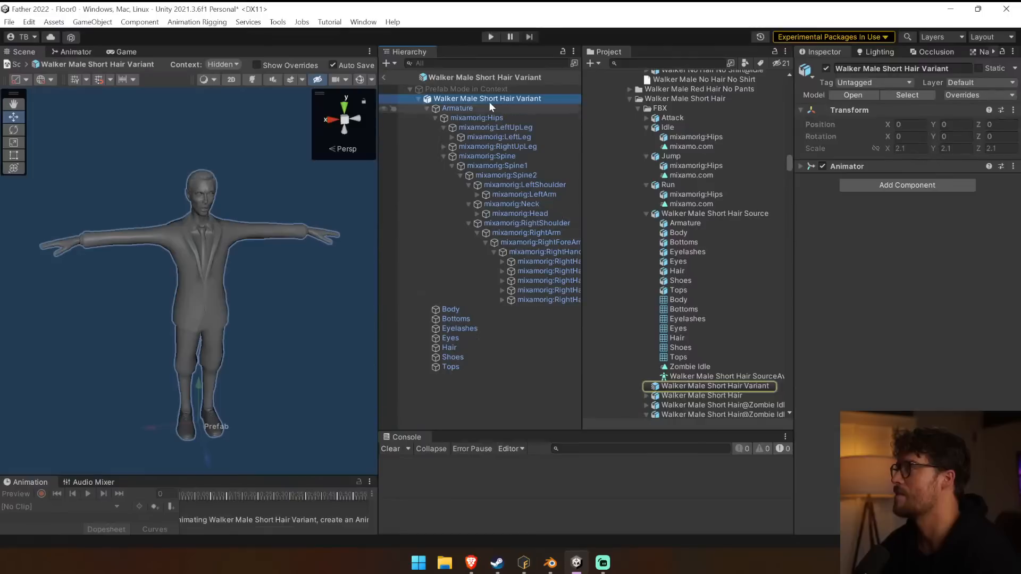
{"action": "left_click", "coordinate": [911, 96]}
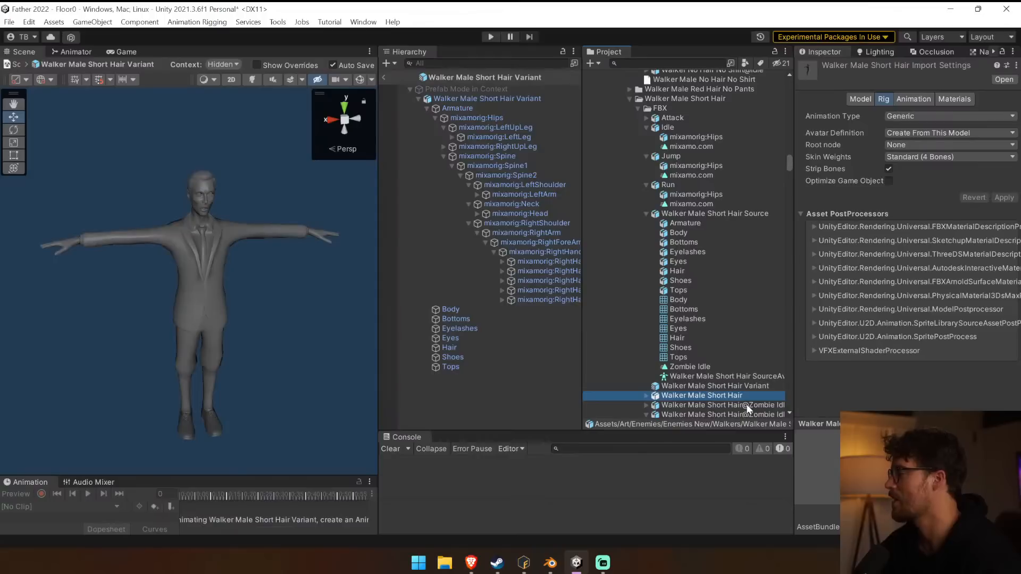
{"action": "scroll", "coordinate": [749, 408], "scroll_direction": "down", "scroll_amount": 3}
{"action": "left_click_drag", "start_coordinate": [599, 312], "coordinate": [558, 318]}
{"action": "left_click", "coordinate": [622, 238]}
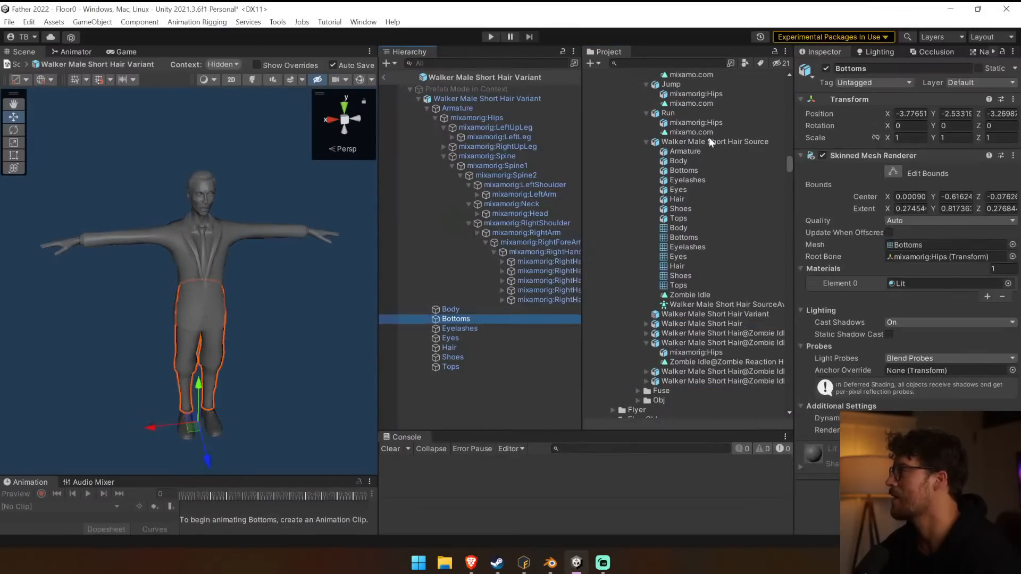
Delete the Walker Male Short Hair Source model asset from the project and return from the prefab to the scene.
{"action": "left_click", "coordinate": [697, 143]}
{"action": "left_click", "coordinate": [647, 142]}
{"action": "left_click", "coordinate": [694, 161]}
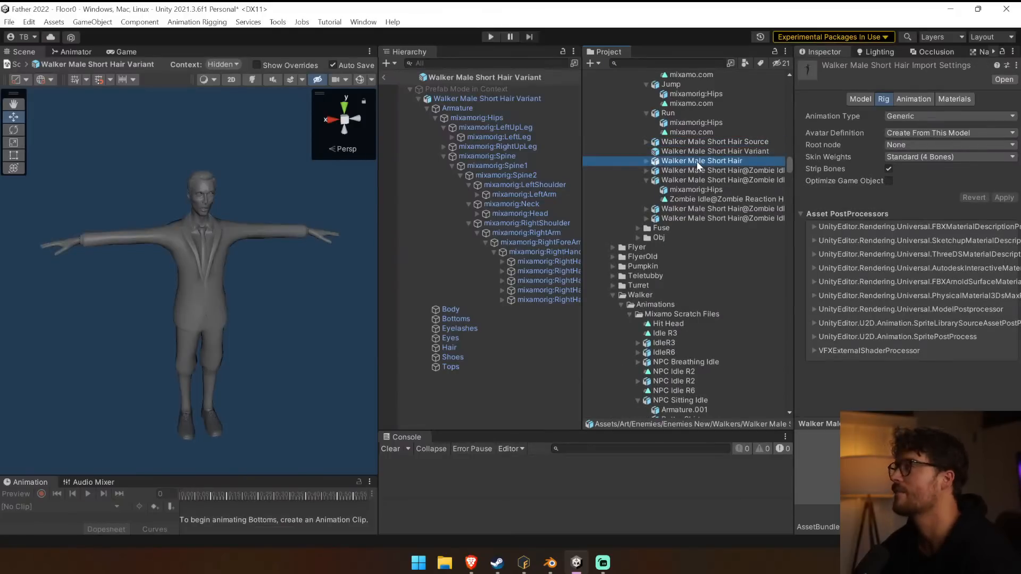
{"action": "left_click", "coordinate": [699, 144]}
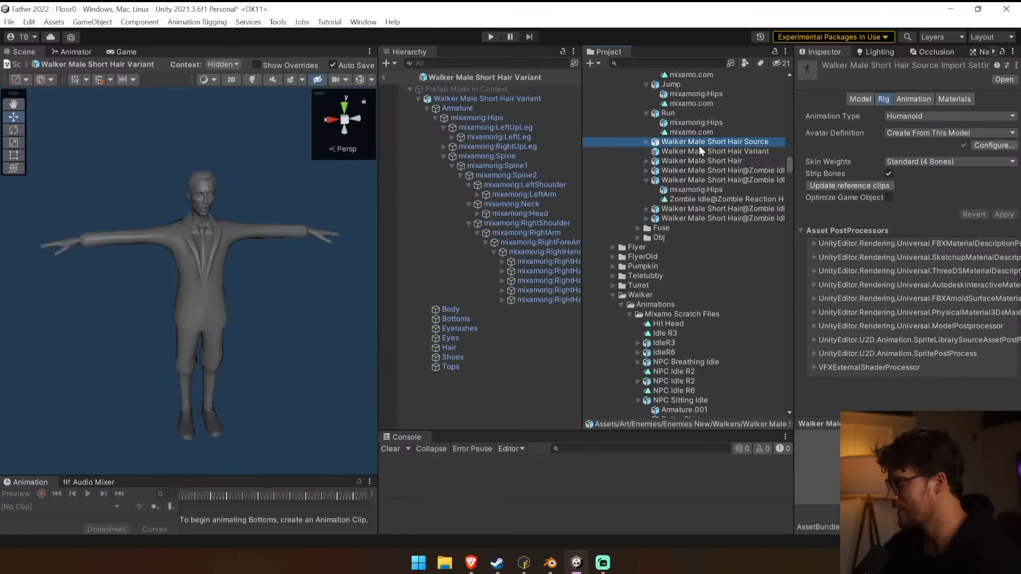
{"action": "key", "text": "Delete"}
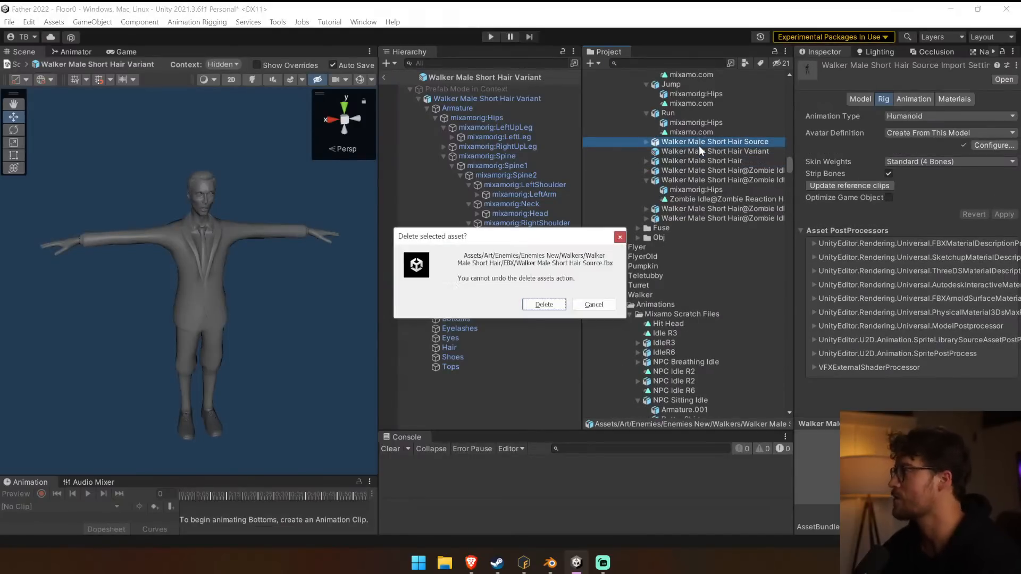
{"action": "left_click", "coordinate": [543, 304]}
{"action": "left_click", "coordinate": [383, 76]}
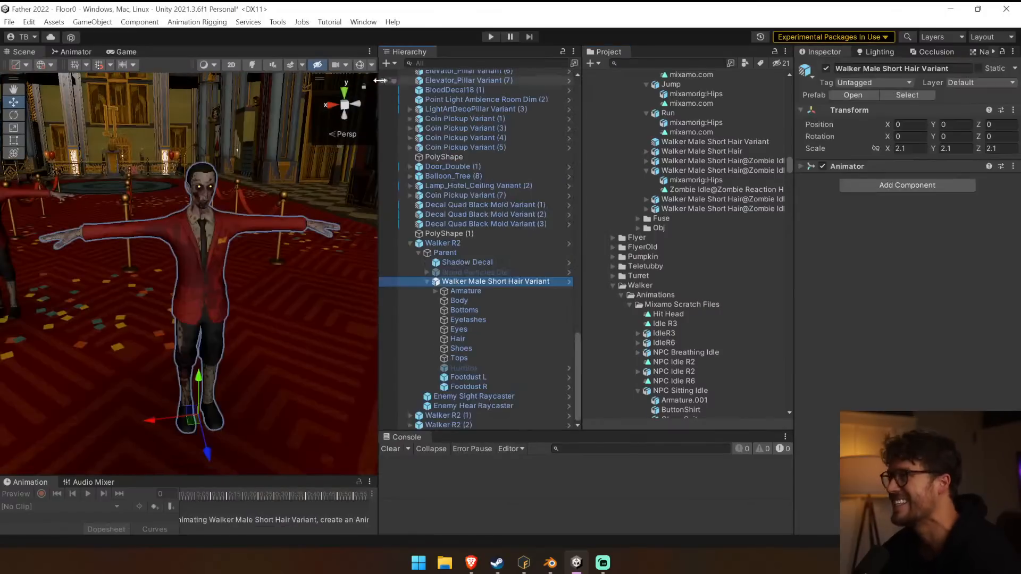
Collapse the expanded animation models in the Walker Male Short Hair FBX folder.
{"action": "left_click", "coordinate": [733, 153]}
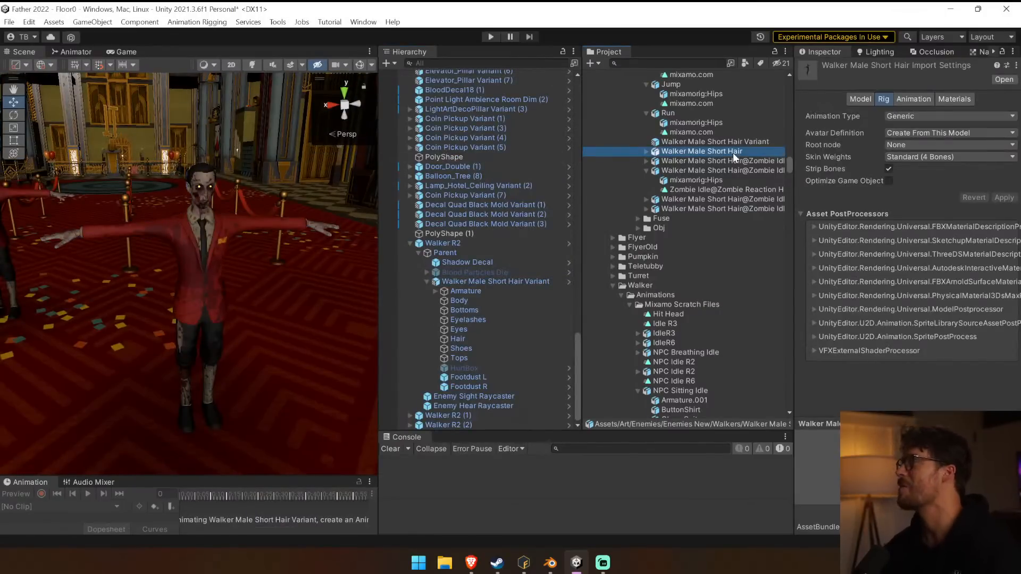
{"action": "left_click", "coordinate": [646, 171]}
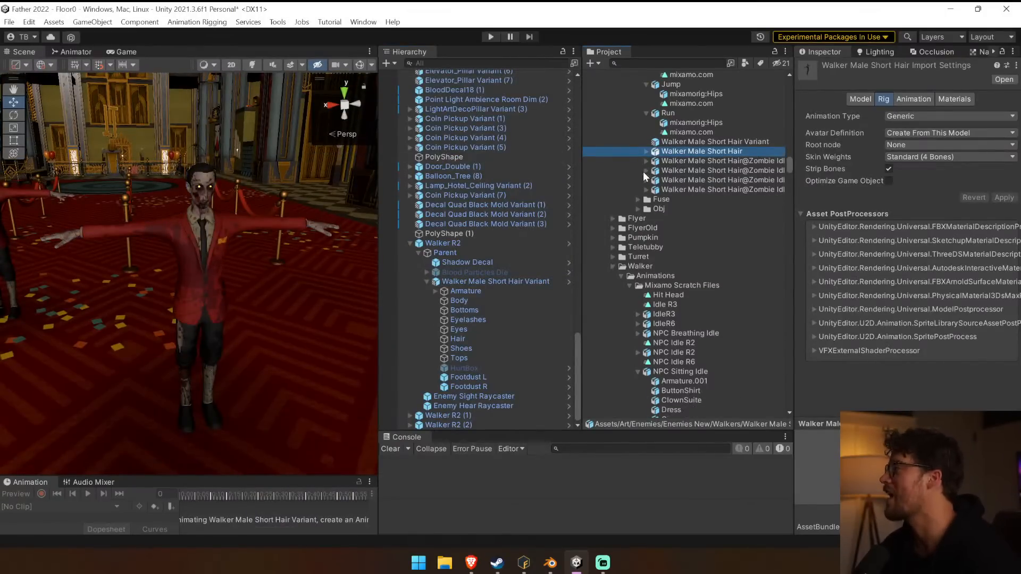
{"action": "scroll", "coordinate": [643, 191], "scroll_direction": "up", "scroll_amount": 4}
{"action": "left_click", "coordinate": [645, 173]}
{"action": "scroll", "coordinate": [645, 174], "scroll_direction": "up", "scroll_amount": 3}
{"action": "left_click", "coordinate": [646, 219]}
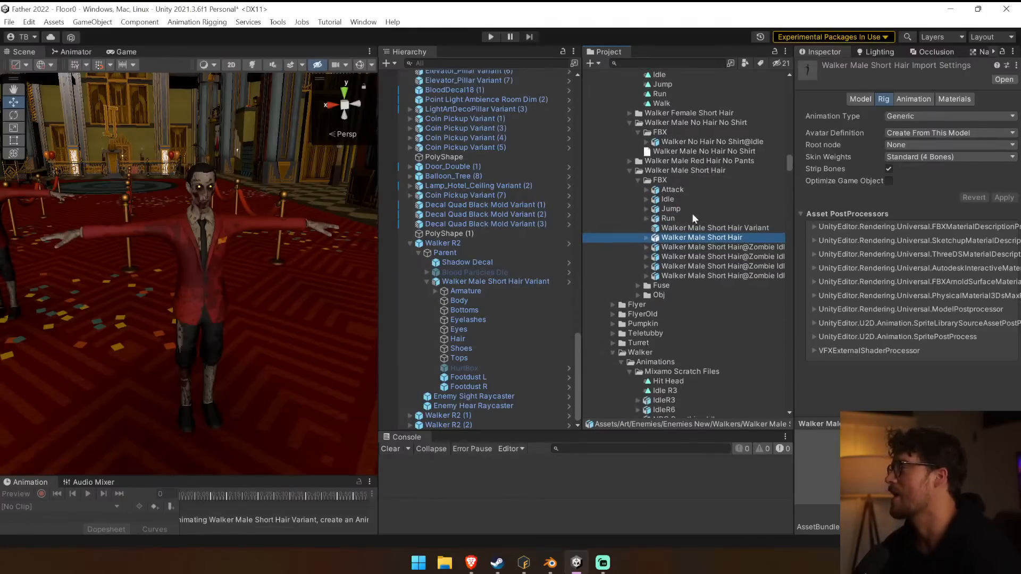
Move Attack, Idle, Jump, Run and the four Walker Male Short Hair@Zombie animation models into the Walkers Animations folder, and collapse it.
{"action": "left_click", "coordinate": [723, 218]}
{"action": "left_click", "coordinate": [716, 190], "text": "shift"}
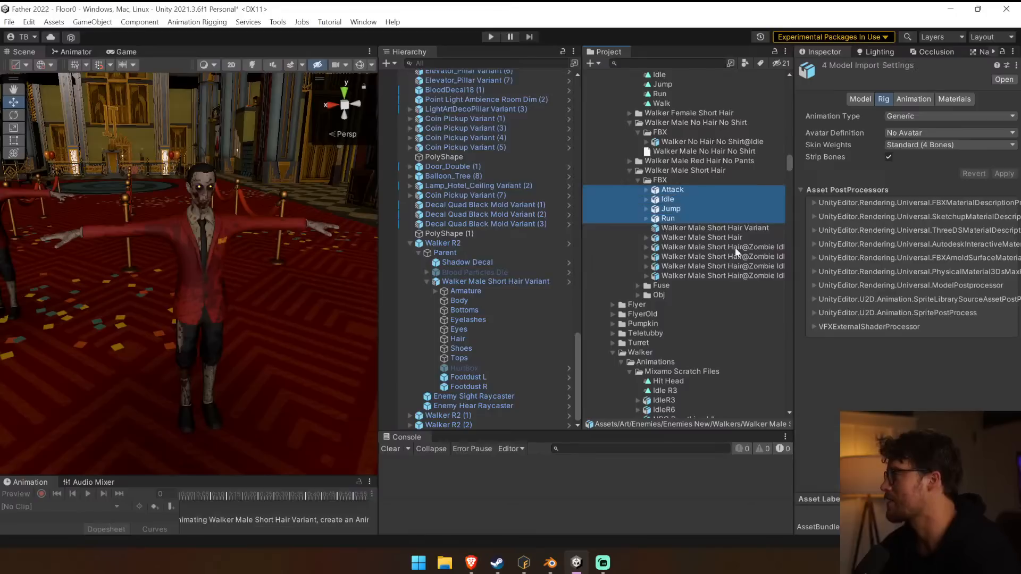
{"action": "left_click", "coordinate": [734, 247], "text": "ctrl"}
{"action": "left_click", "coordinate": [736, 257], "text": "ctrl"}
{"action": "left_click", "coordinate": [738, 266], "text": "ctrl"}
{"action": "left_click", "coordinate": [740, 273], "text": "ctrl"}
{"action": "scroll", "coordinate": [737, 269], "scroll_direction": "up", "scroll_amount": 6}
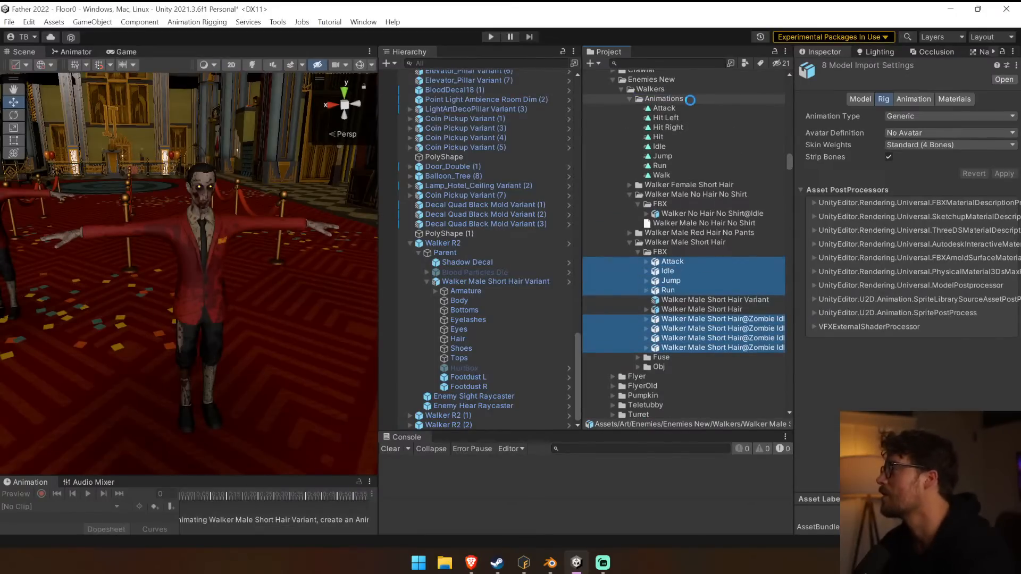
{"action": "left_click", "coordinate": [628, 99]}
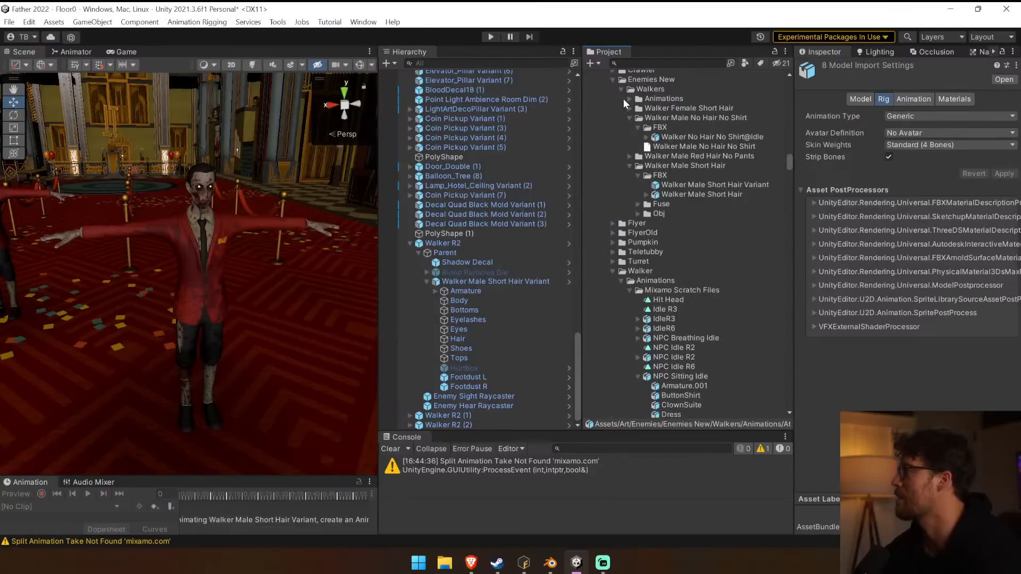
Set the Walker Male Short Hair model's rig to Humanoid with its avatar created from this model, and apply it.
{"action": "left_click", "coordinate": [702, 195]}
{"action": "left_click", "coordinate": [937, 116]}
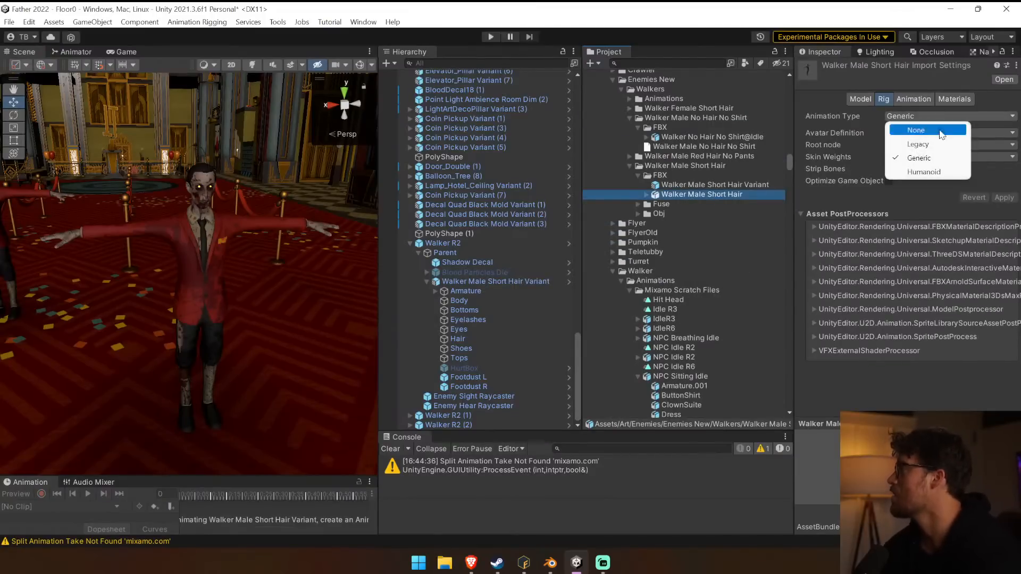
{"action": "left_click", "coordinate": [925, 172]}
{"action": "left_click", "coordinate": [938, 133]}
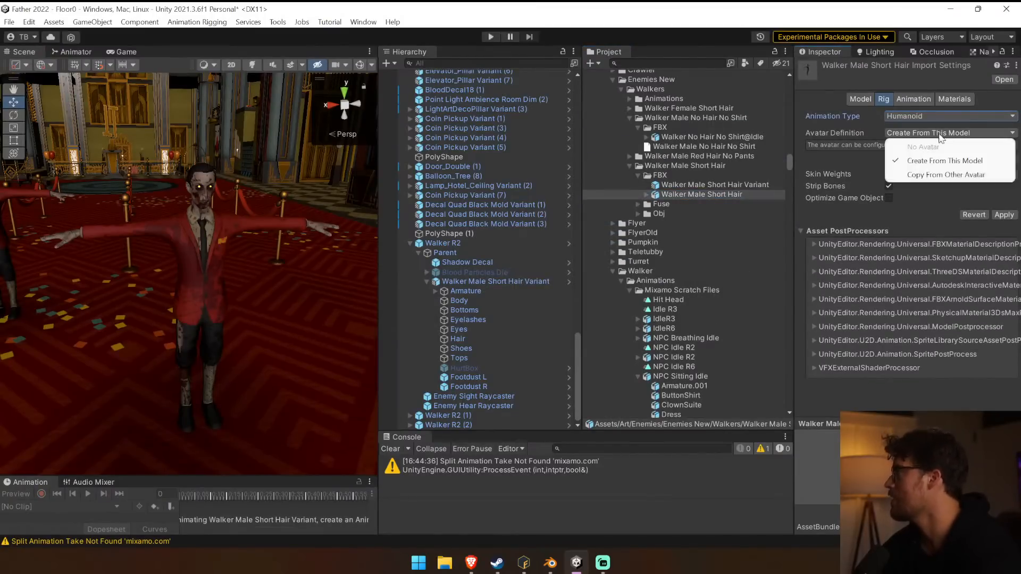
{"action": "left_click", "coordinate": [949, 162]}
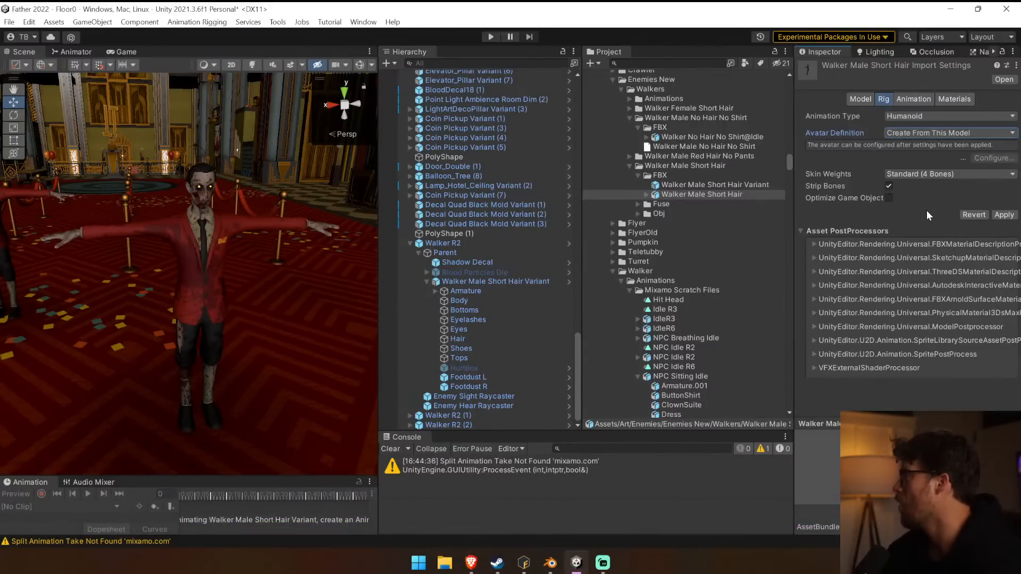
{"action": "left_click", "coordinate": [1004, 215]}
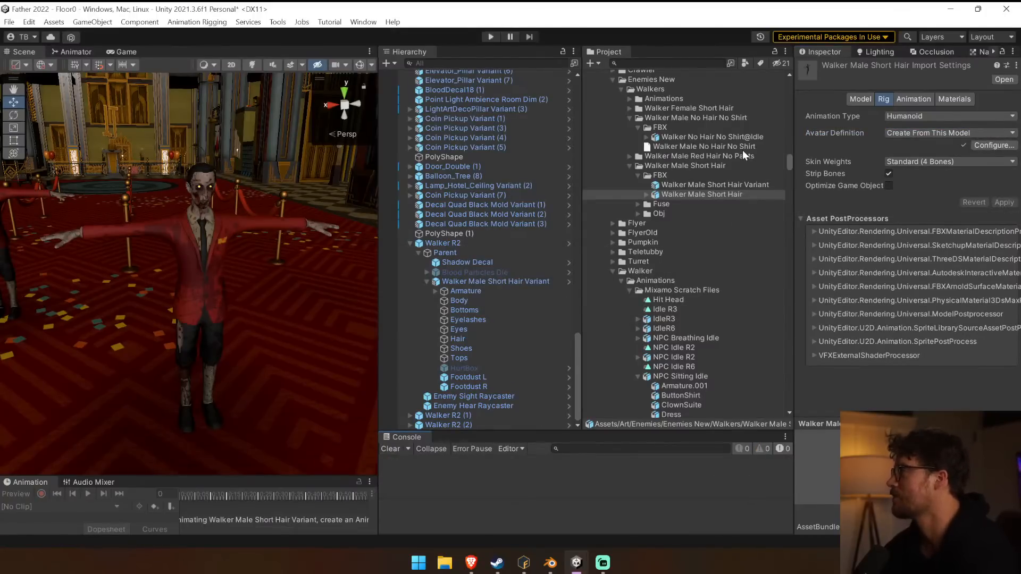
Choose Walker Male Short HairAvatar as the source for Copy From Other Avatar in the rig settings of Walker No Hair No Shirt@Idle.
{"action": "left_click", "coordinate": [747, 137]}
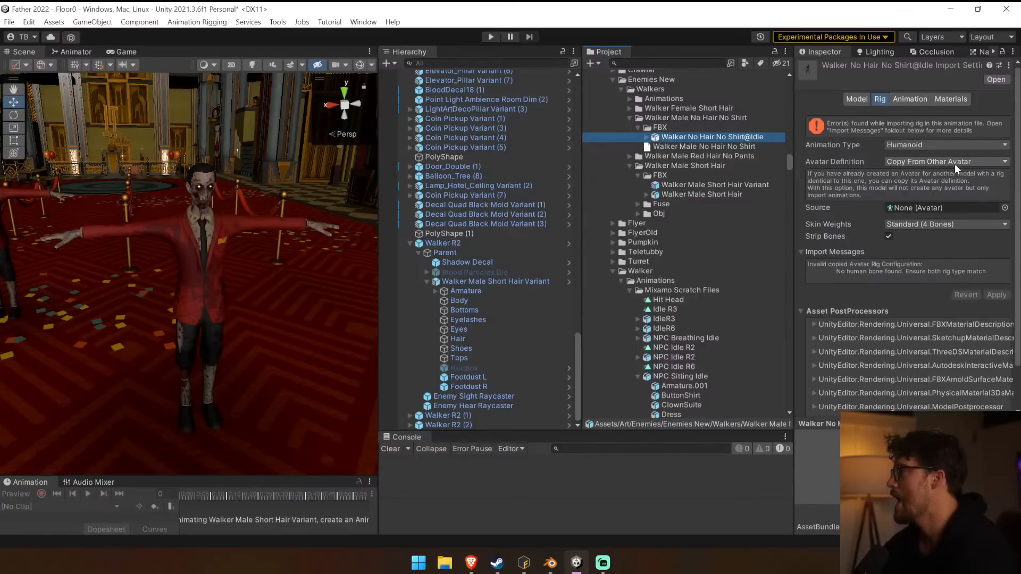
{"action": "left_click", "coordinate": [936, 162]}
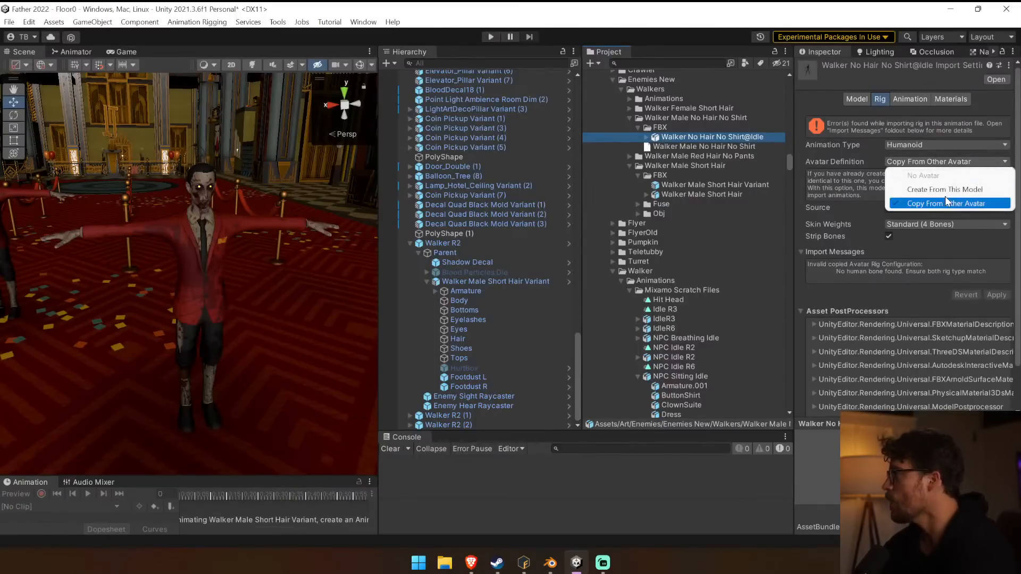
{"action": "left_click", "coordinate": [946, 204]}
{"action": "left_click_drag", "start_coordinate": [706, 191], "coordinate": [935, 209]}
{"action": "left_click", "coordinate": [1006, 208]}
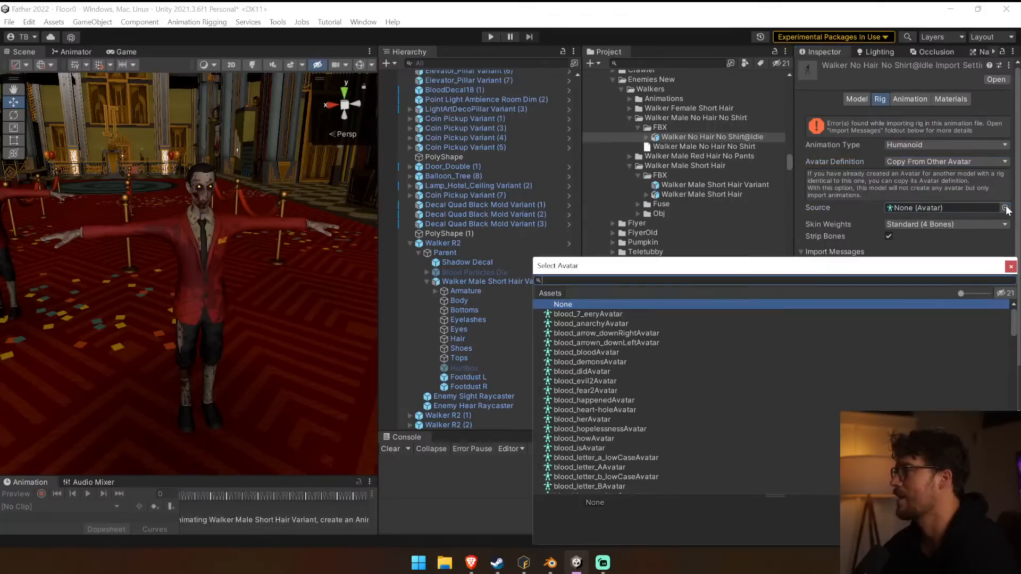
{"action": "left_click_drag", "start_coordinate": [592, 266], "coordinate": [377, 232]}
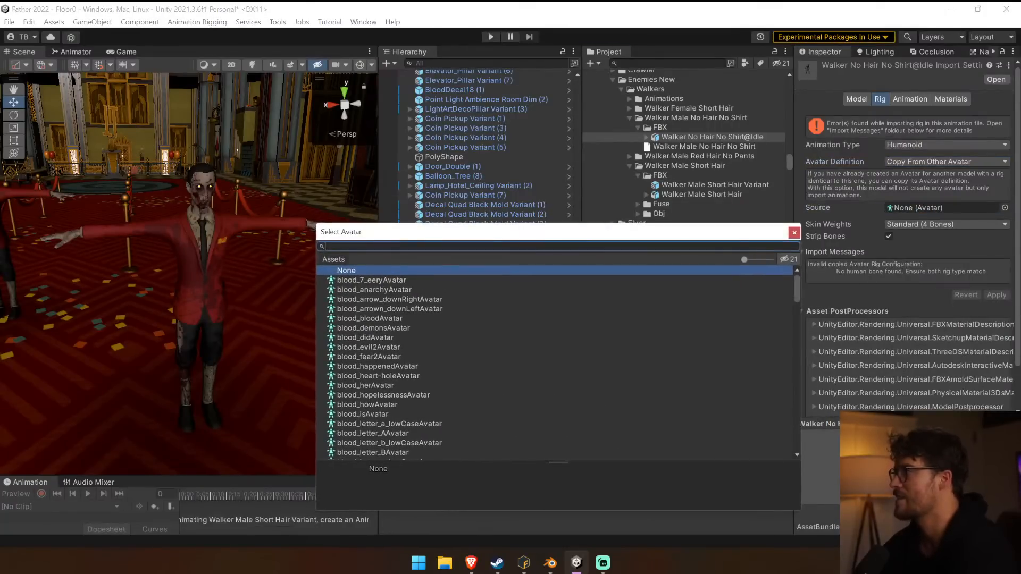
{"action": "type", "text": "Walker"}
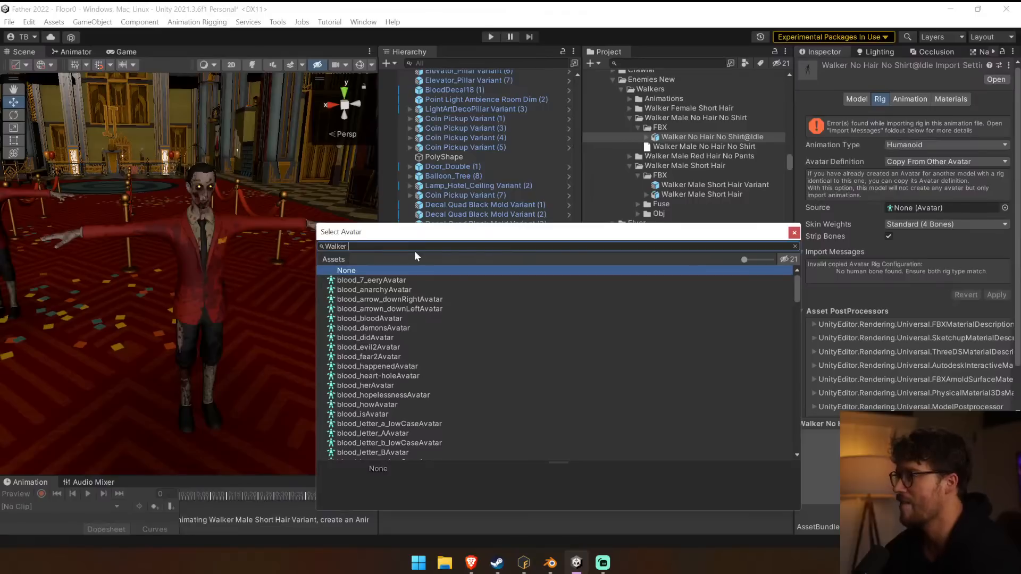
{"action": "left_click", "coordinate": [419, 281]}
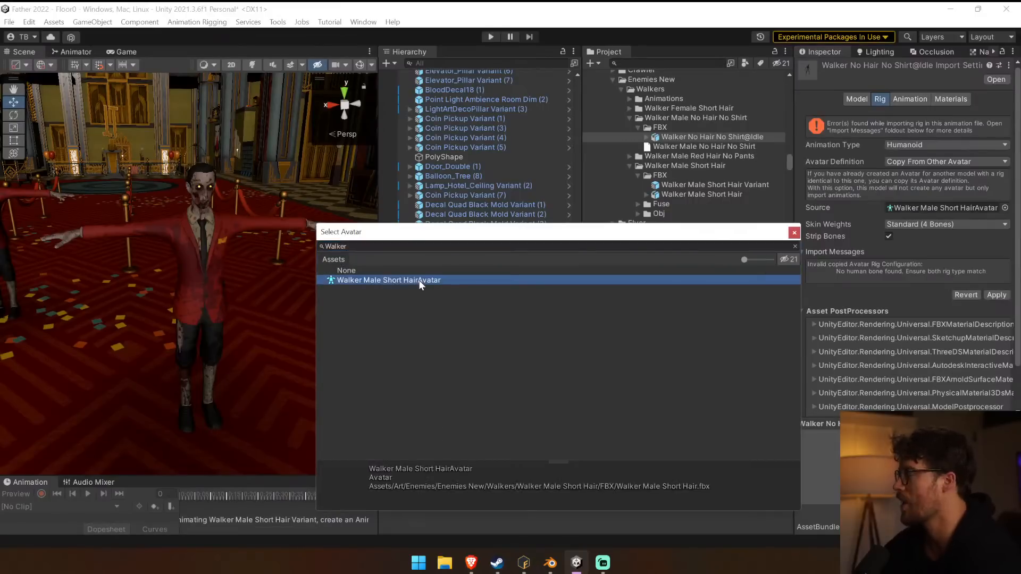
Apply Walker Male Short HairAvatar as the copied avatar source for Walker No Hair No Shirt@Idle and clear the console messages.
{"action": "double_click", "coordinate": [426, 280]}
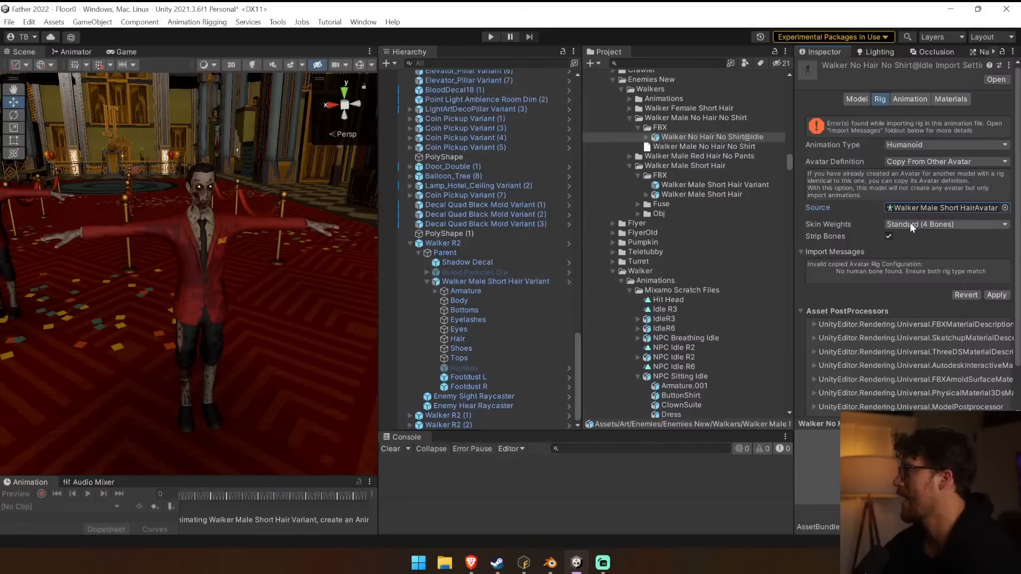
{"action": "left_click", "coordinate": [956, 209]}
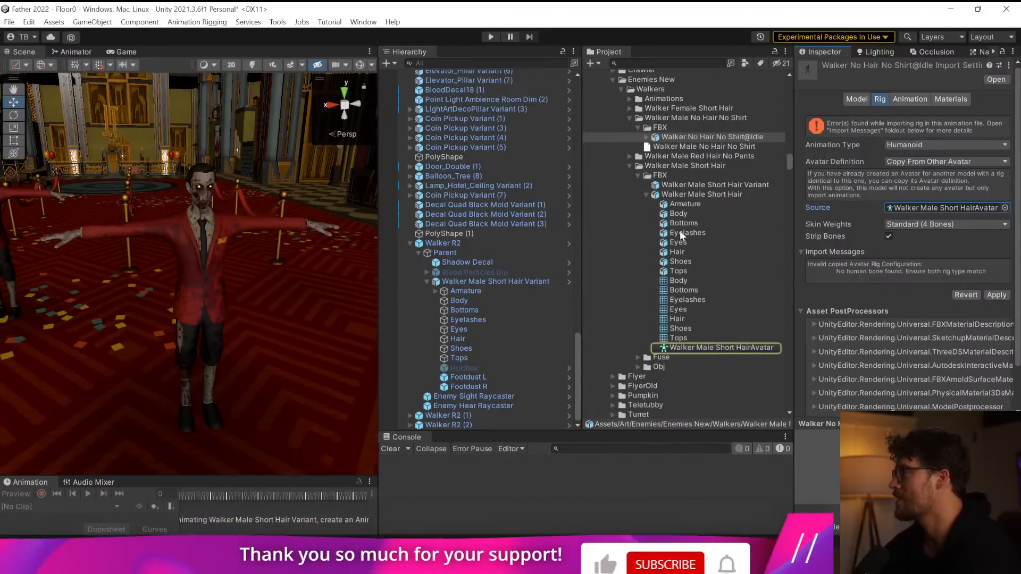
{"action": "left_click", "coordinate": [996, 295]}
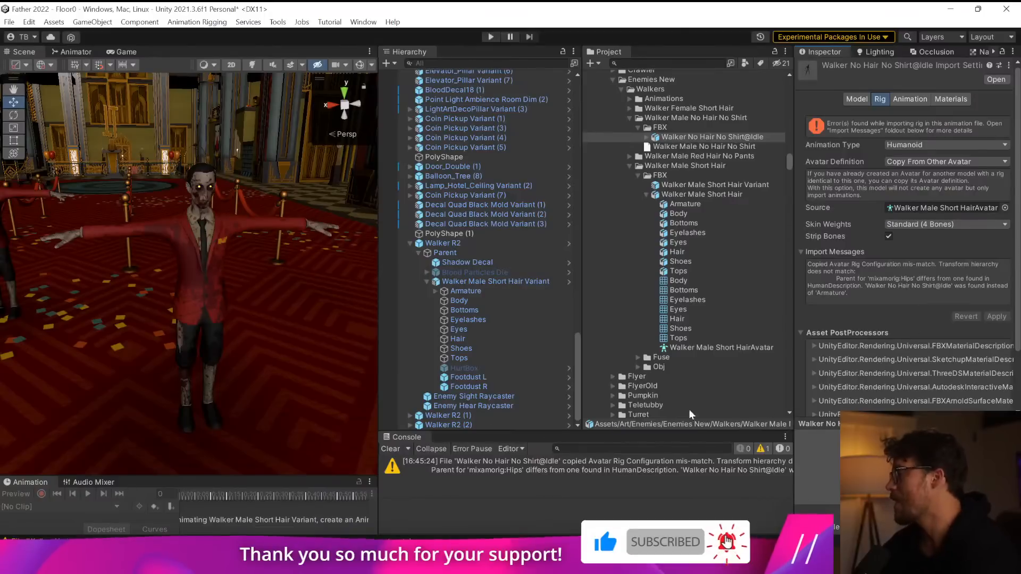
{"action": "left_click", "coordinate": [390, 450]}
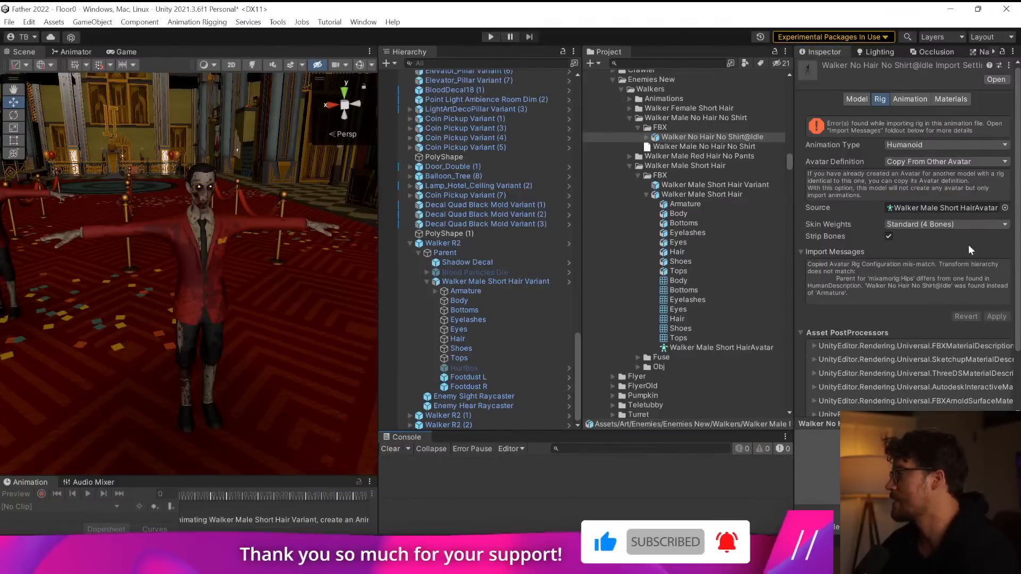
Reset the source avatar of Walker No Hair No Shirt@Idle to None and apply the rig settings.
{"action": "left_click", "coordinate": [1005, 208]}
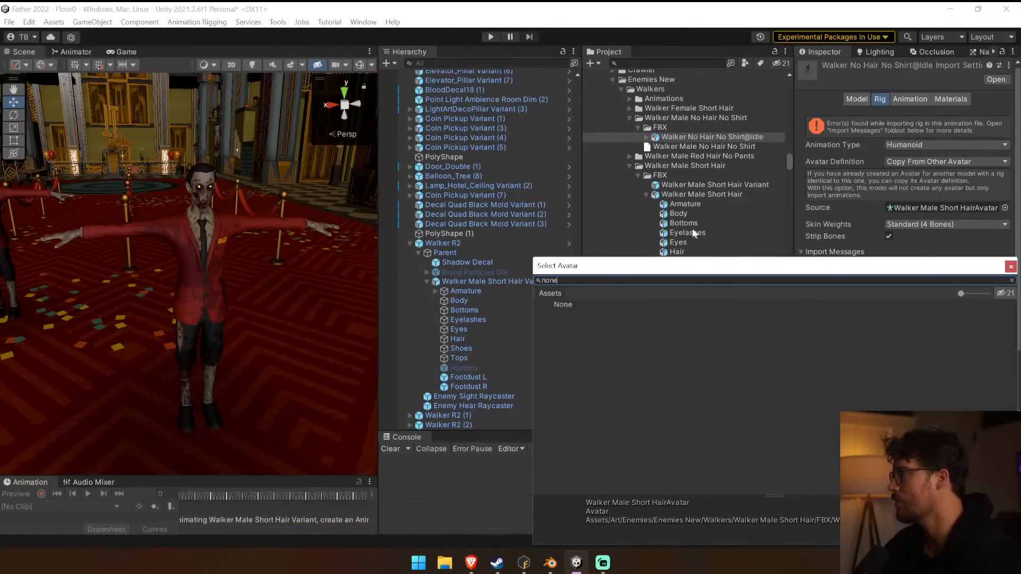
{"action": "double_click", "coordinate": [576, 311]}
{"action": "left_click", "coordinate": [996, 314]}
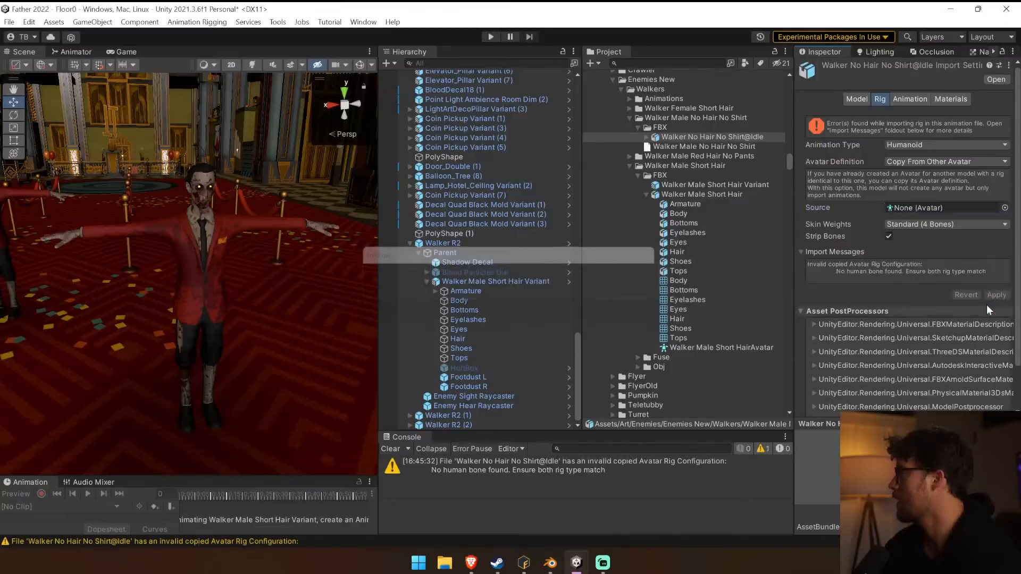
Reassign Walker Male Short HairAvatar as the source avatar of Walker No Hair No Shirt@Idle and apply it.
{"action": "left_click", "coordinate": [1005, 208]}
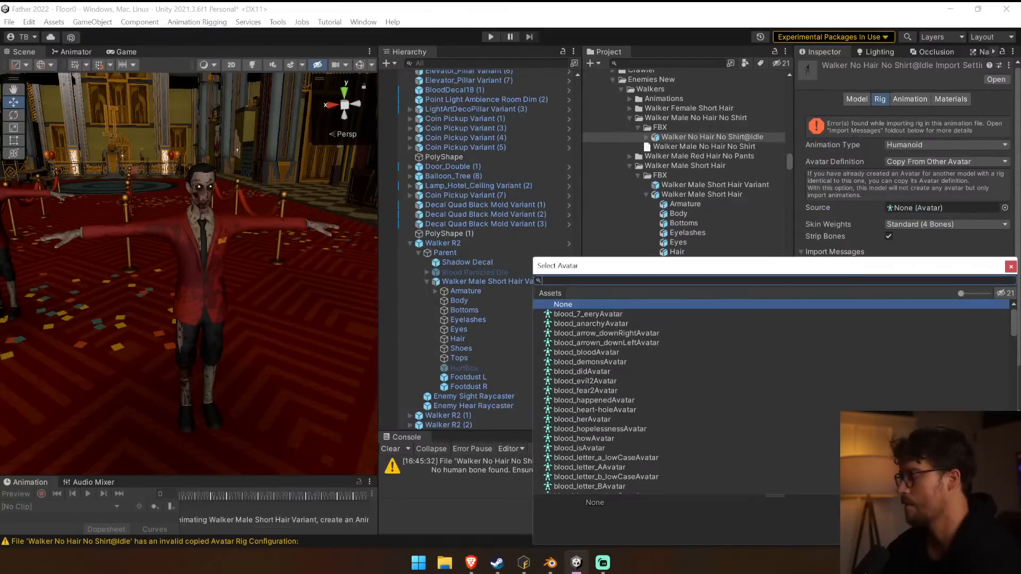
{"action": "type", "text": "Walker Male SH"}
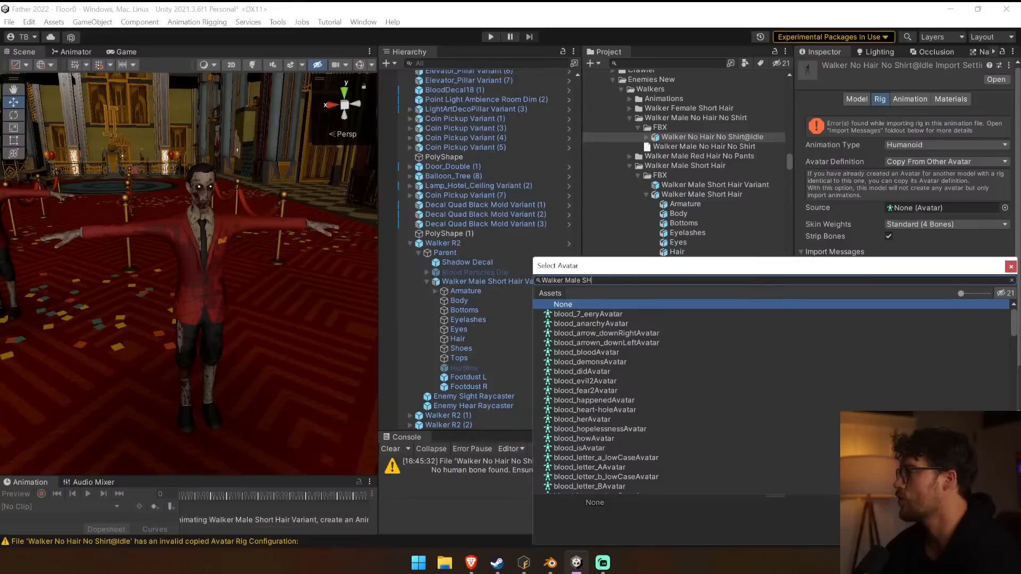
{"action": "type", "text": "o"}
{"action": "double_click", "coordinate": [638, 314]}
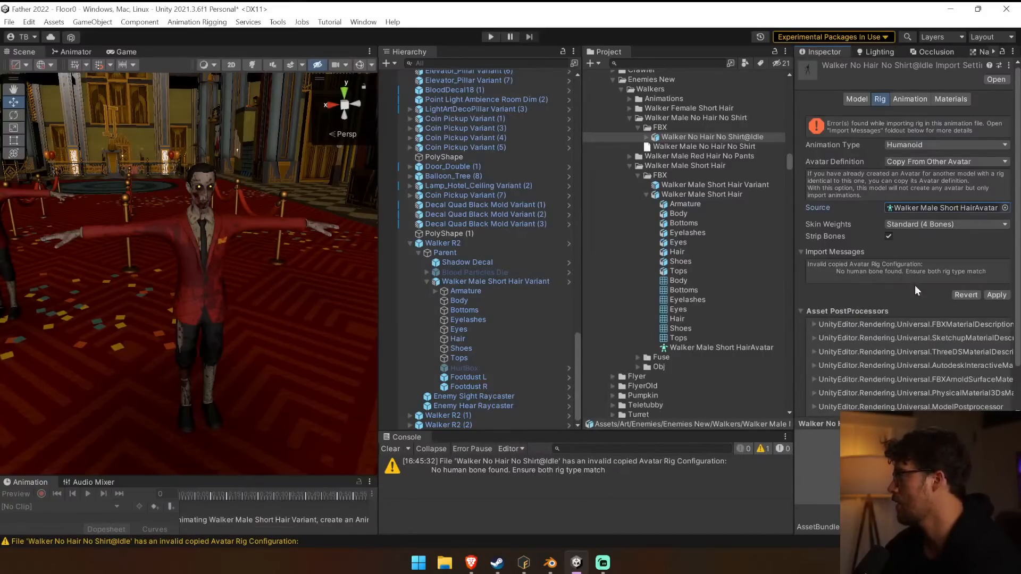
{"action": "left_click", "coordinate": [996, 295]}
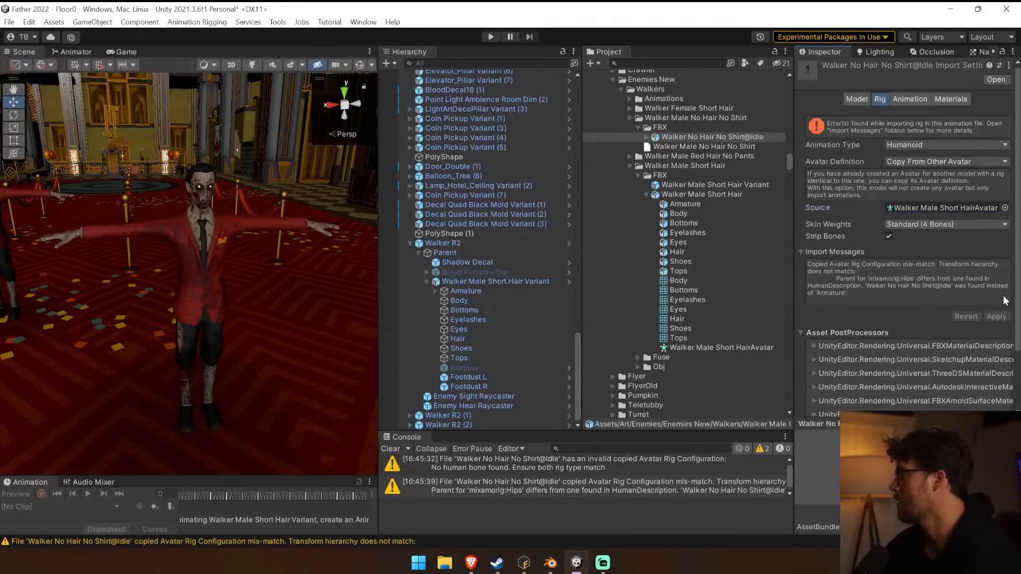
Enlarge the console area and examine the full avatar rig configuration mismatch warning for Walker No Hair No Shirt@Idle.
{"action": "left_click_drag", "start_coordinate": [593, 435], "coordinate": [573, 320]}
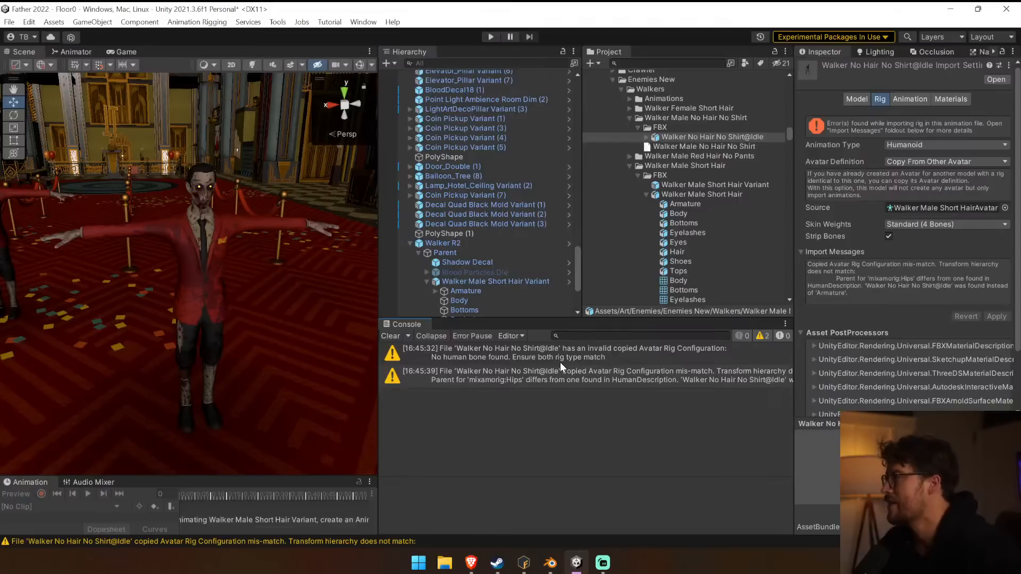
{"action": "left_click", "coordinate": [765, 192]}
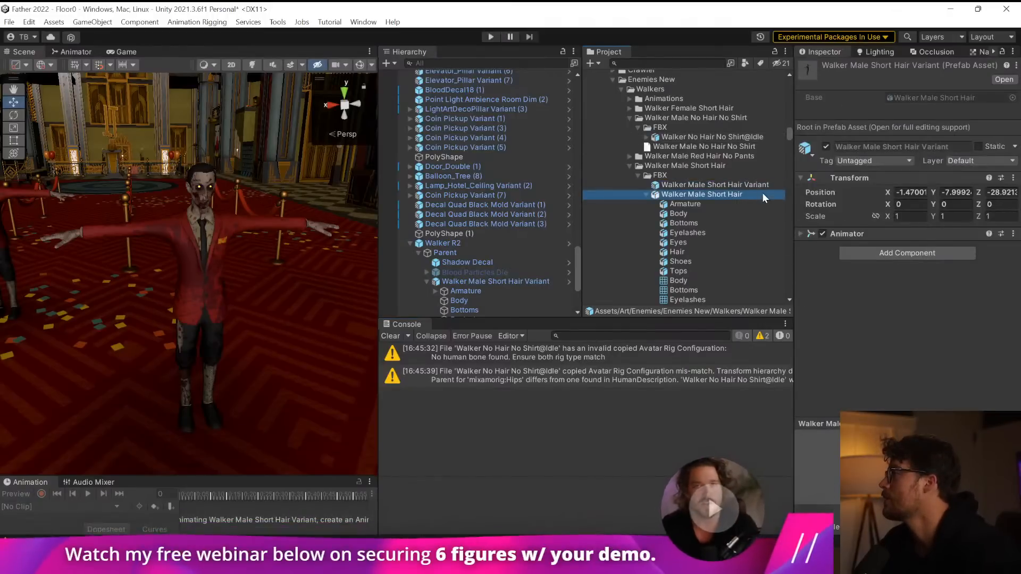
{"action": "left_click", "coordinate": [724, 137]}
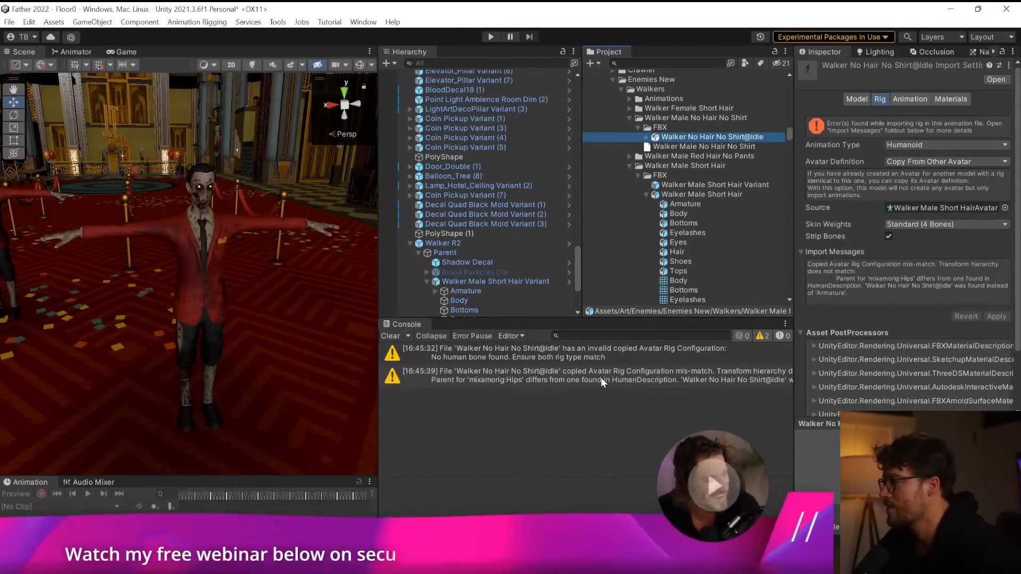
{"action": "left_click", "coordinate": [445, 375]}
{"action": "left_click_drag", "start_coordinate": [376, 386], "coordinate": [267, 387]}
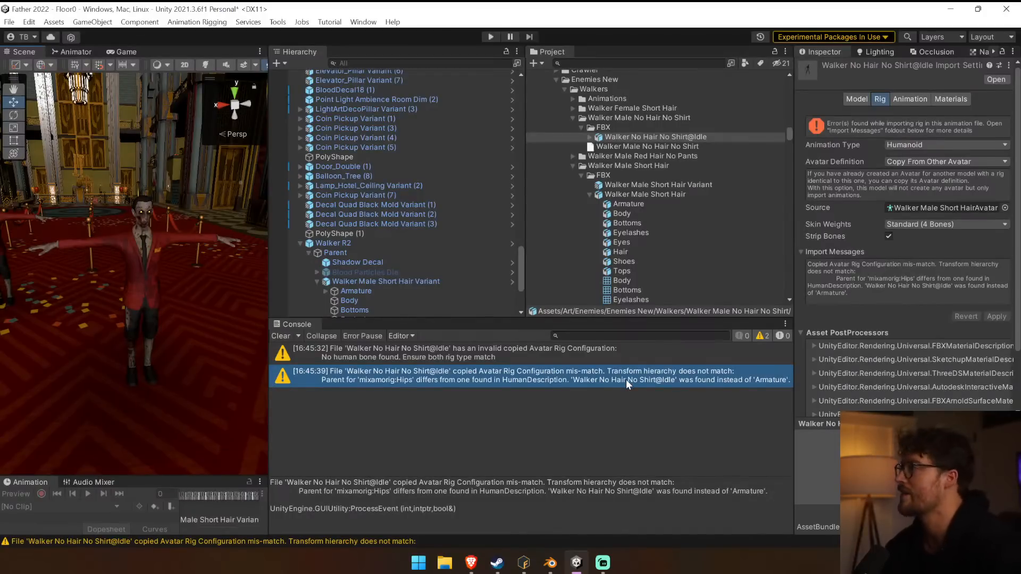
Place Walker No Hair No Shirt@Idle in the scene and compare its mixamorig:Hips nesting with the Armature of Walker Male Short Hair Variant.
{"action": "left_click_drag", "start_coordinate": [630, 136], "coordinate": [350, 240]}
{"action": "left_click", "coordinate": [300, 171]}
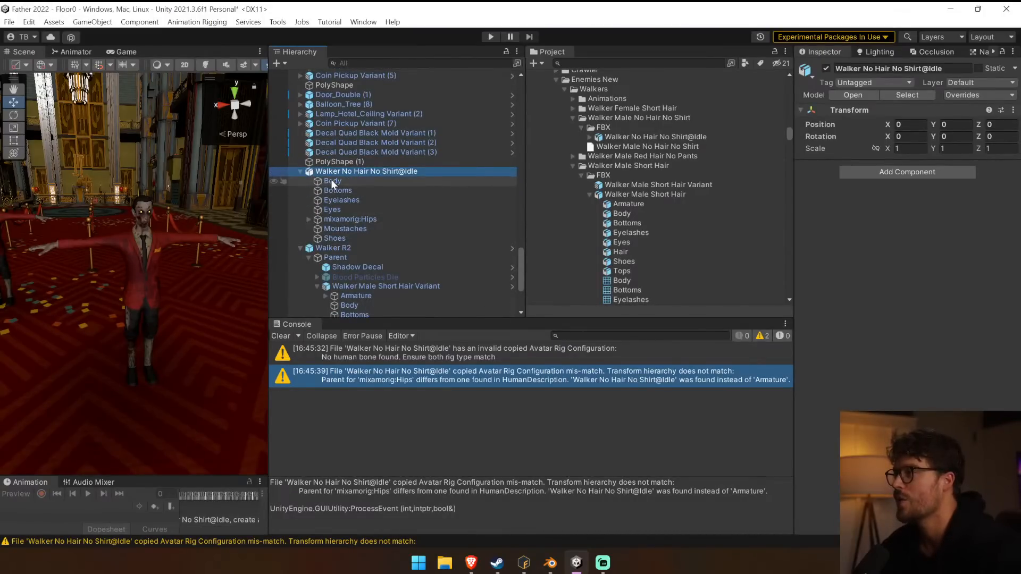
{"action": "left_click", "coordinate": [308, 219]}
{"action": "scroll", "coordinate": [410, 308], "scroll_direction": "down", "scroll_amount": 2}
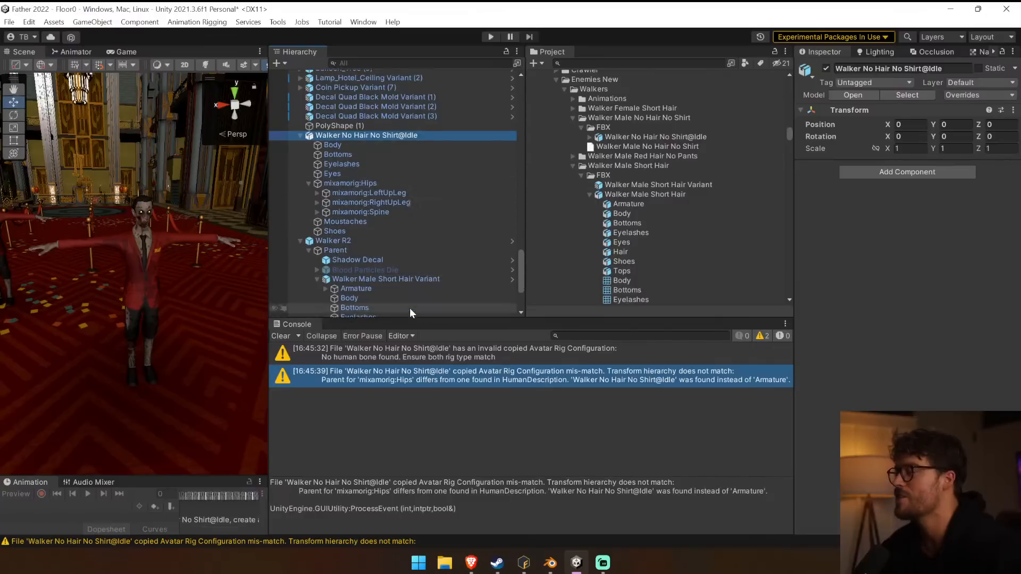
{"action": "left_click", "coordinate": [325, 289]}
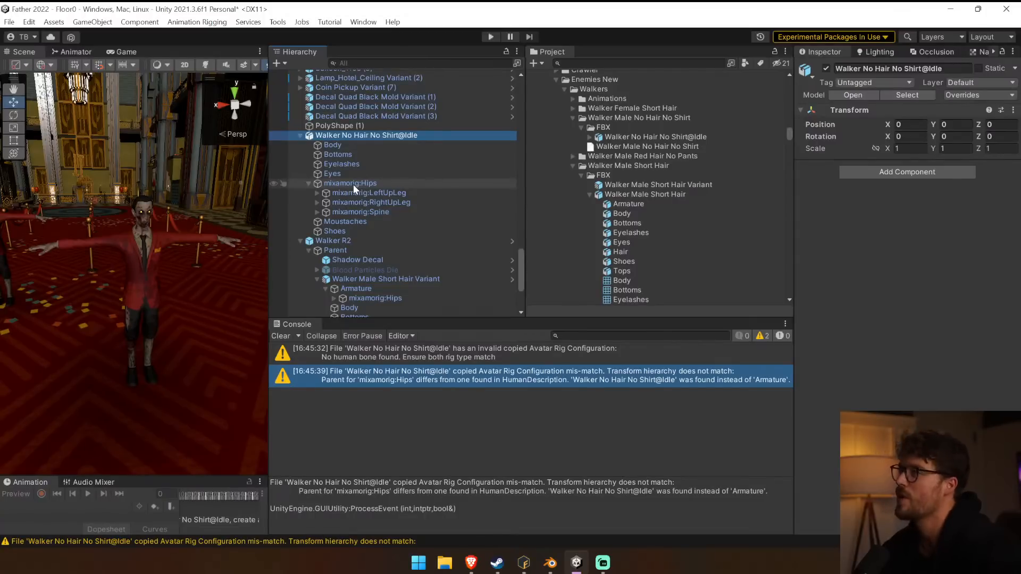
{"action": "left_click", "coordinate": [356, 143]}
{"action": "left_click", "coordinate": [358, 136]}
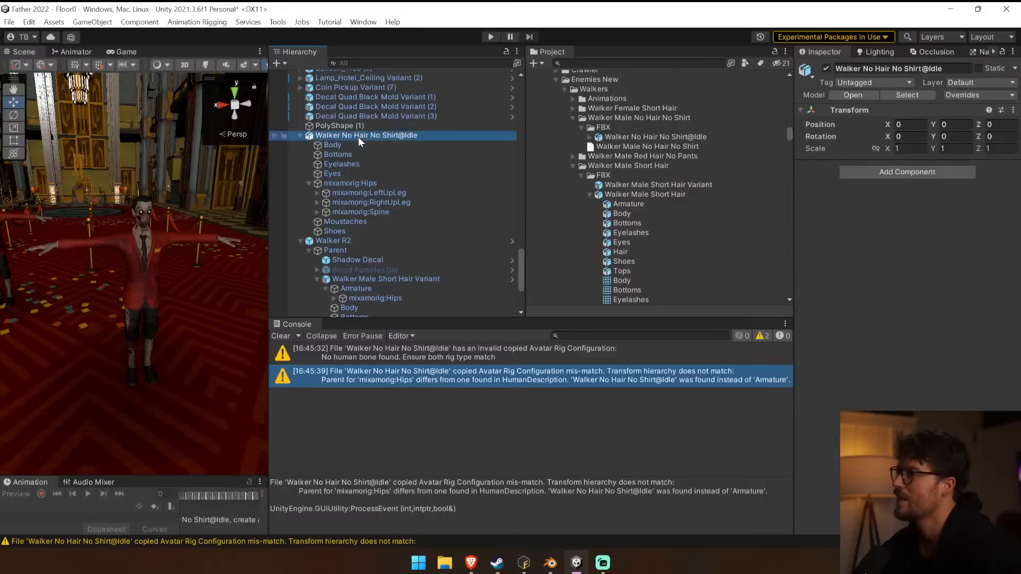
{"action": "left_click", "coordinate": [662, 137]}
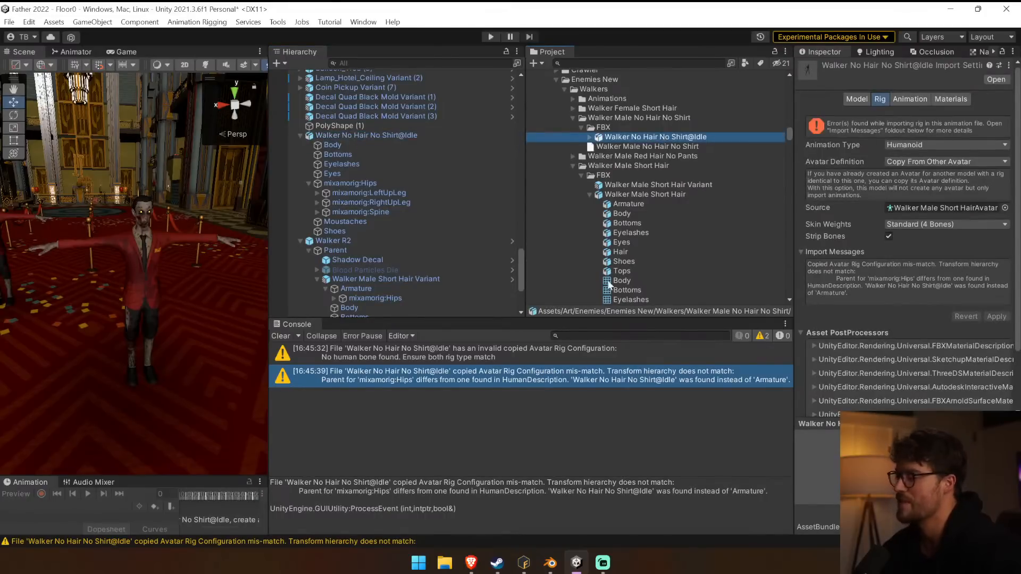
Switch to Mixamo in the browser and request the Idle download without skin, then cancel saving the file.
{"action": "left_click", "coordinate": [473, 563]}
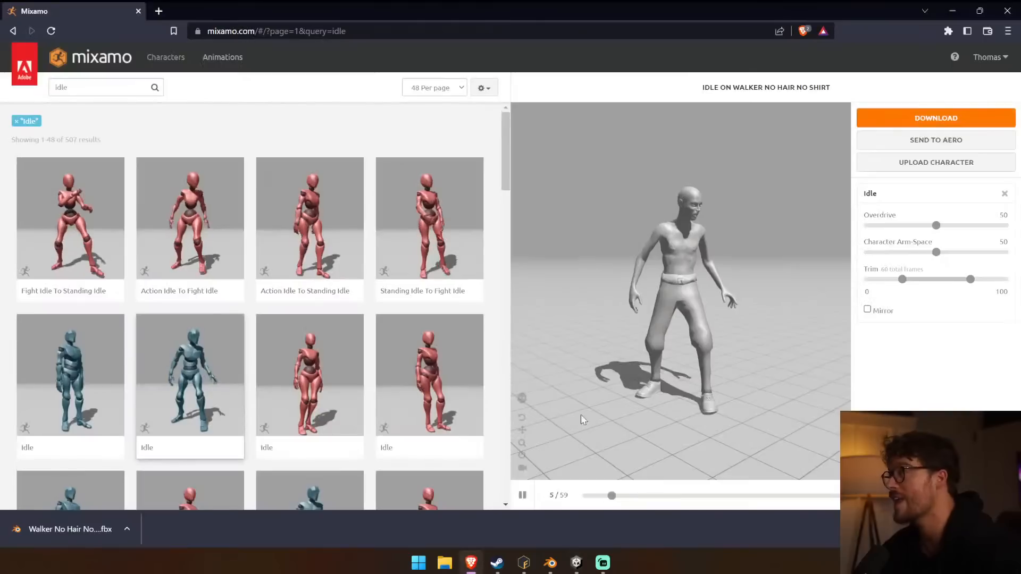
{"action": "left_click", "coordinate": [909, 122]}
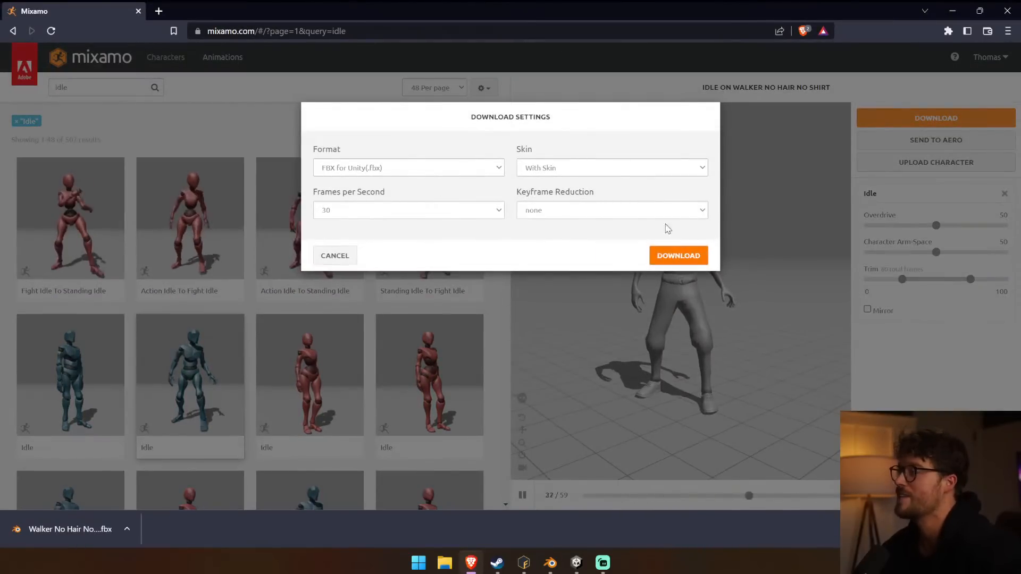
{"action": "left_click", "coordinate": [611, 168]}
{"action": "left_click", "coordinate": [576, 191]}
{"action": "left_click", "coordinate": [679, 256]}
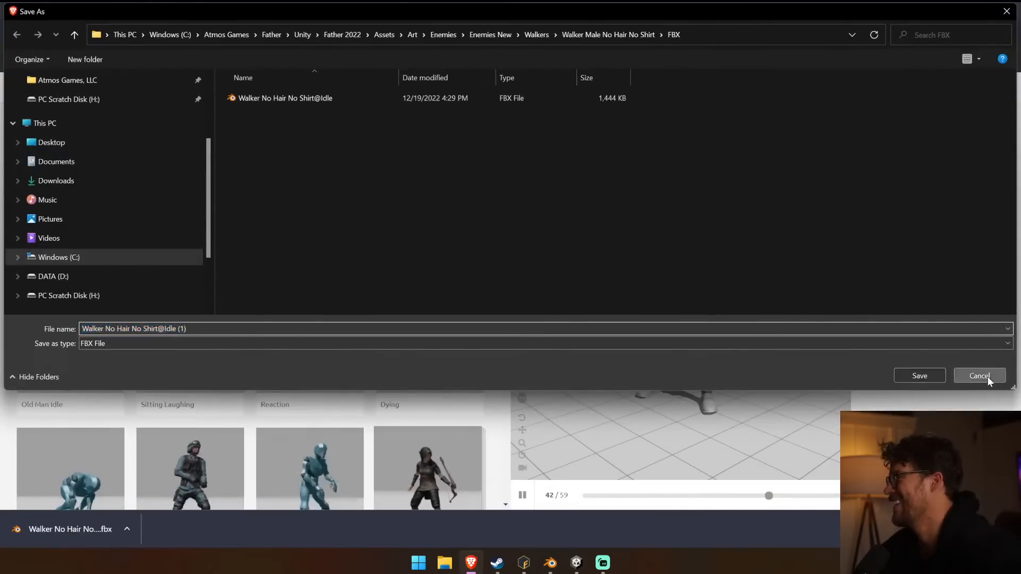
{"action": "left_click", "coordinate": [960, 367]}
Download the Idle animation as FBX for Unity without skin, saving it as Walker No Hair No Shirt@Idle R2 in the FBX folder.
{"action": "left_click", "coordinate": [936, 118]}
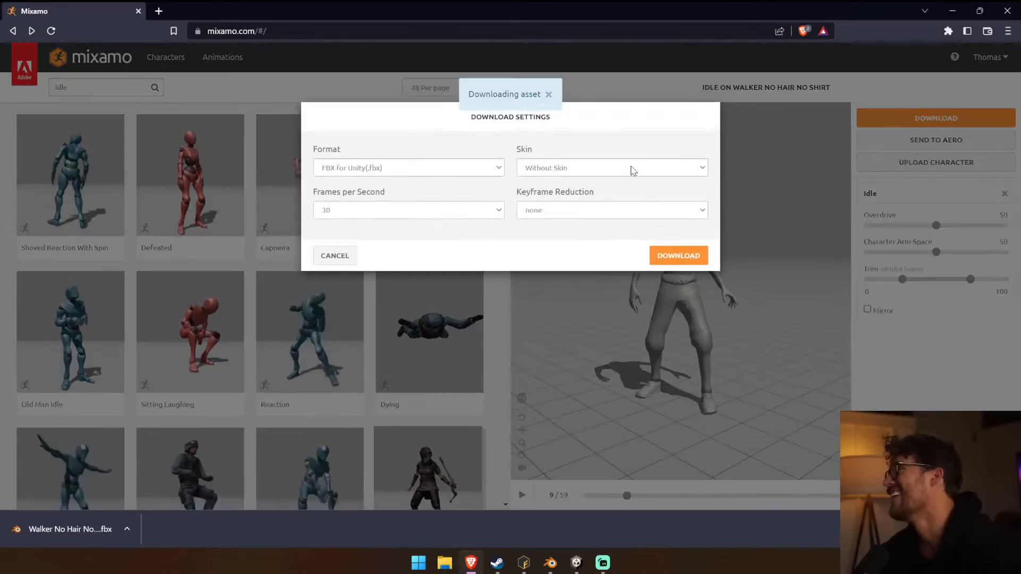
{"action": "left_click", "coordinate": [687, 255]}
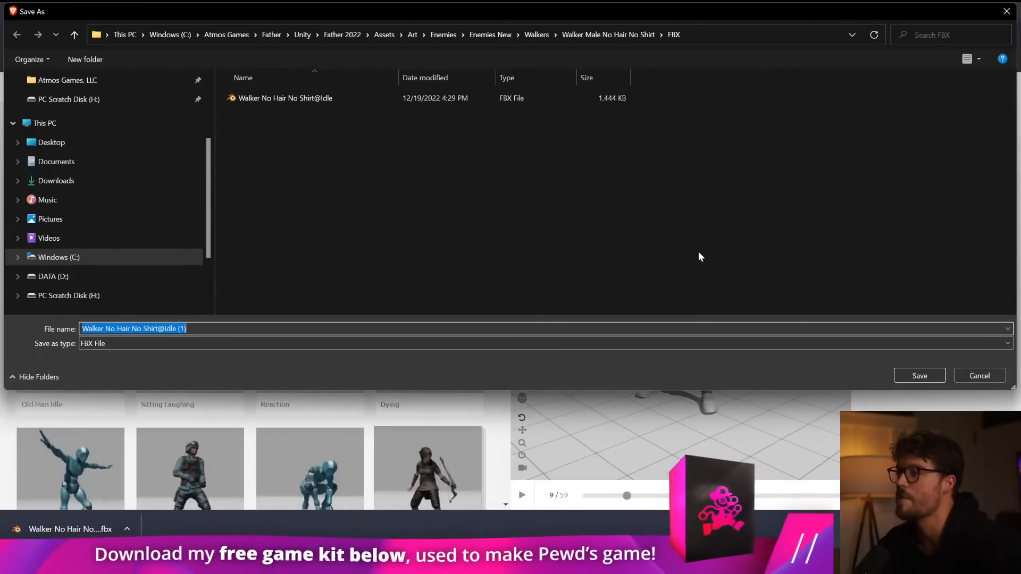
{"action": "type", "text": "0"}
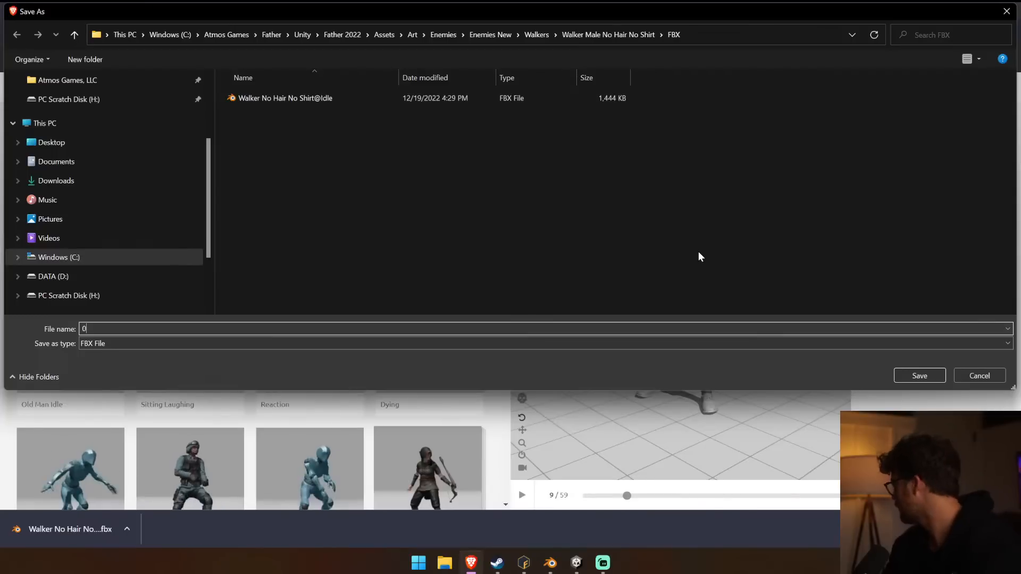
{"action": "key", "text": "ctrl+z"}
{"action": "key", "text": "End"}
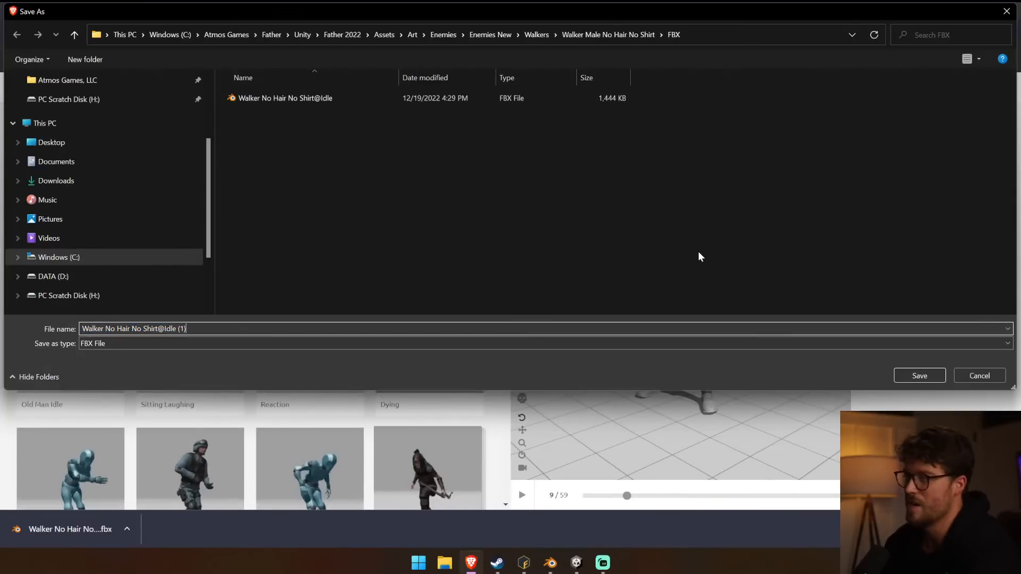
{"action": "type", "text": "R2"}
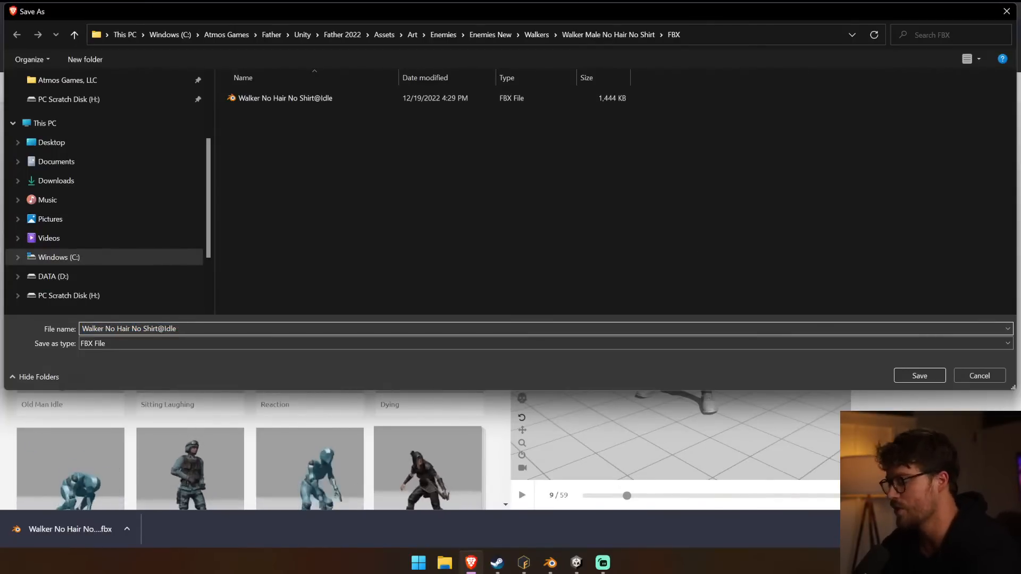
{"action": "key", "text": "Return"}
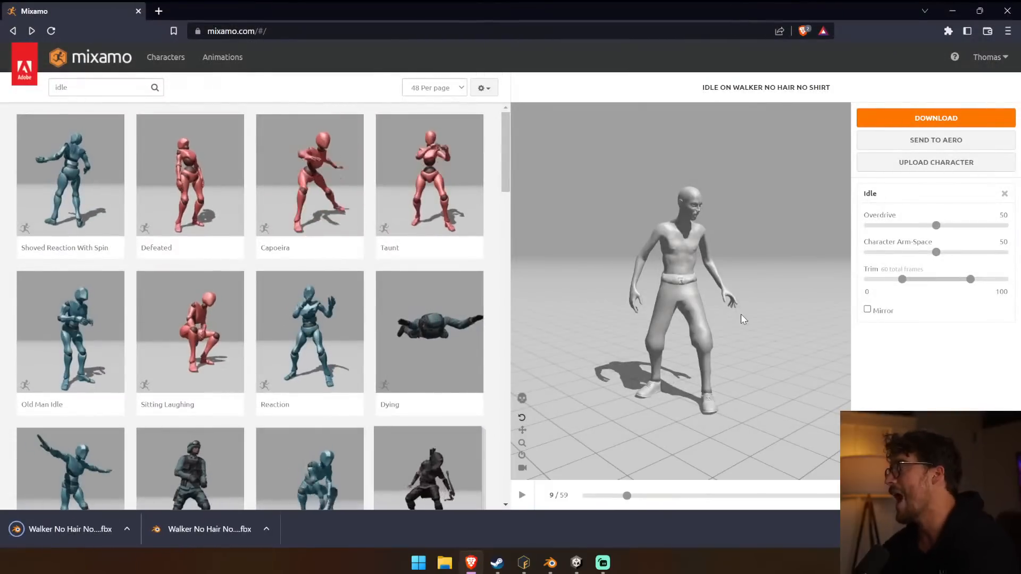
Return to Unity, add another Walker No Hair No Shirt@Idle instance to the scene, and inspect its mixamorig:Hips hierarchy.
{"action": "key", "text": "alt+Tab"}
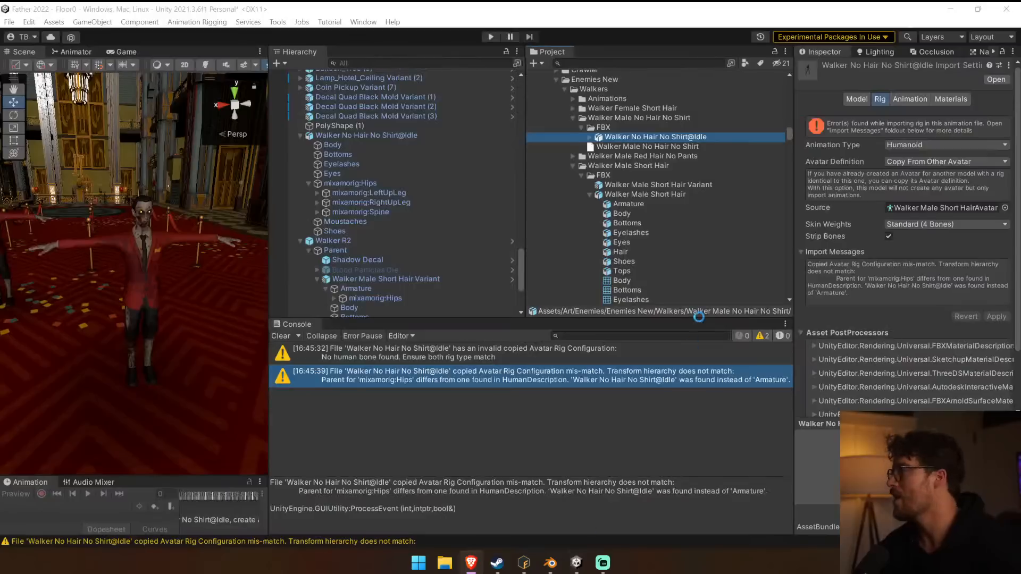
{"action": "left_click_drag", "start_coordinate": [608, 150], "coordinate": [371, 130]}
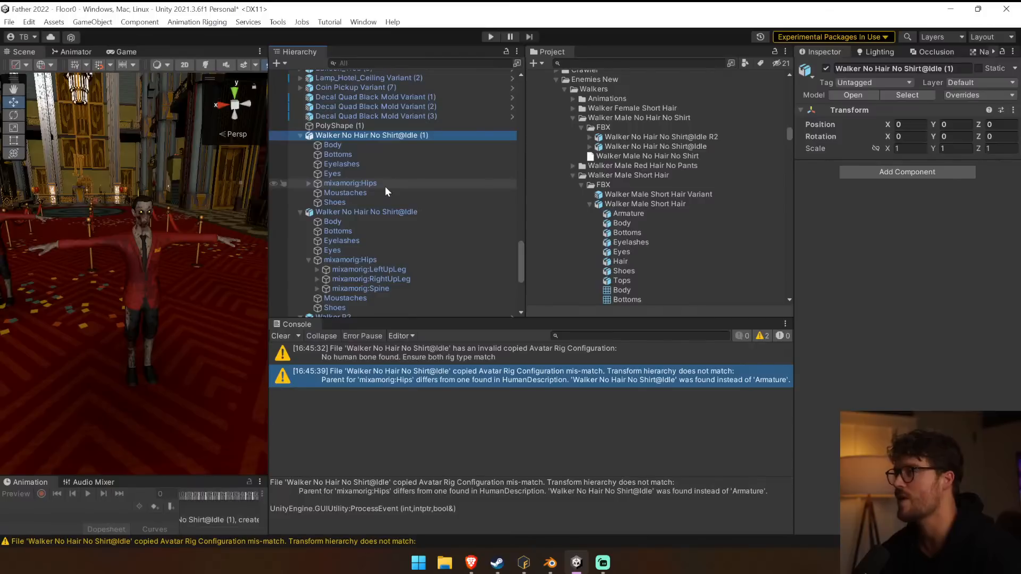
{"action": "left_click", "coordinate": [308, 183]}
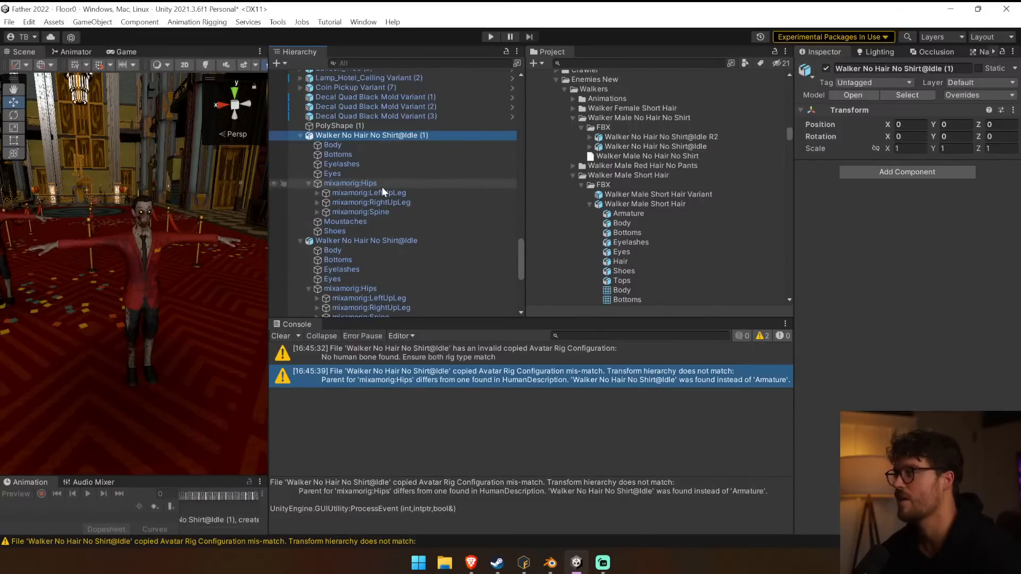
{"action": "left_click", "coordinate": [382, 186]}
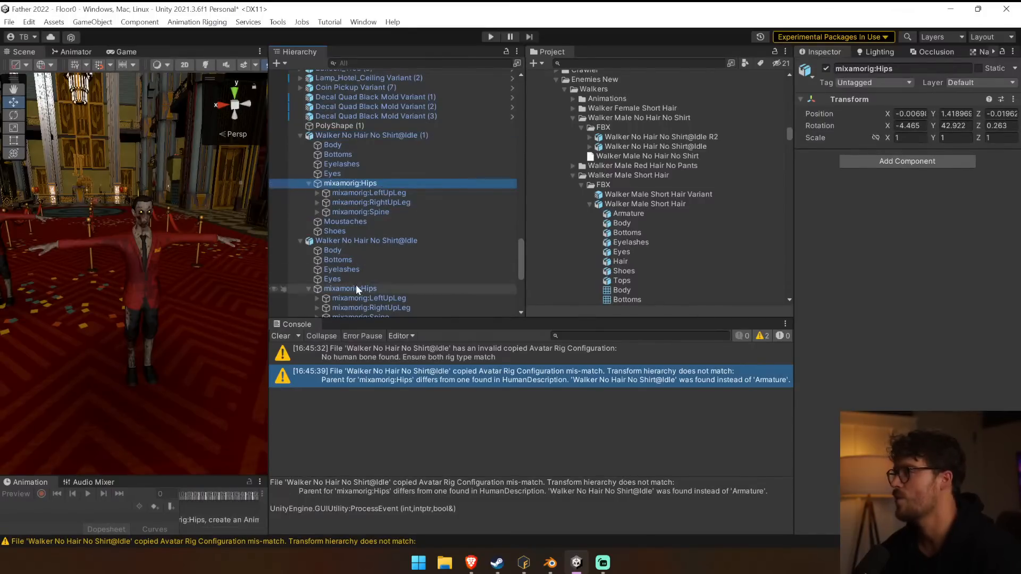
{"action": "scroll", "coordinate": [356, 285], "scroll_direction": "down", "scroll_amount": 2}
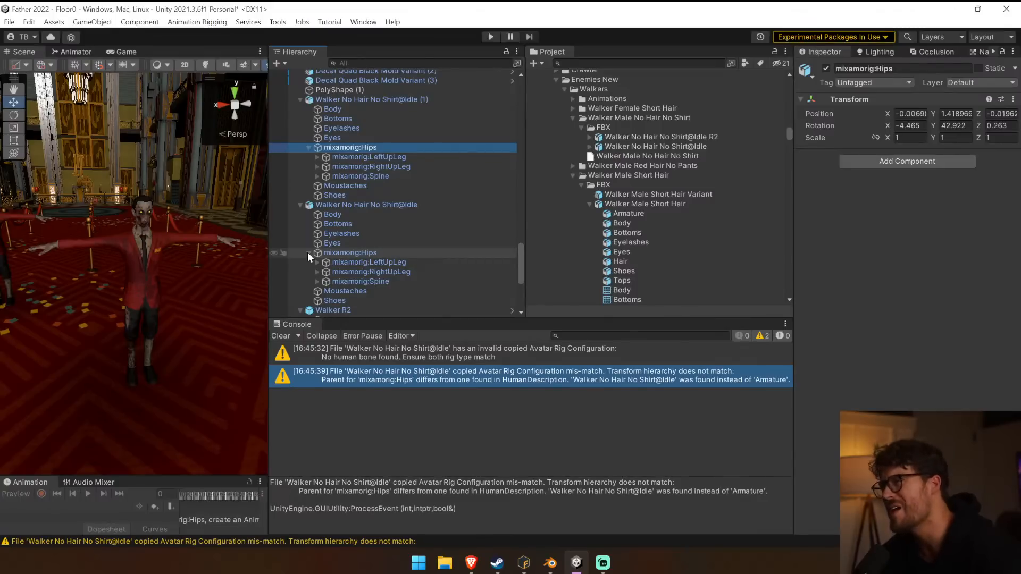
Delete the first Walker No Hair No Shirt@Idle instance from the scene and select the Armature under Walker Male Short Hair Variant.
{"action": "left_click", "coordinate": [369, 205]}
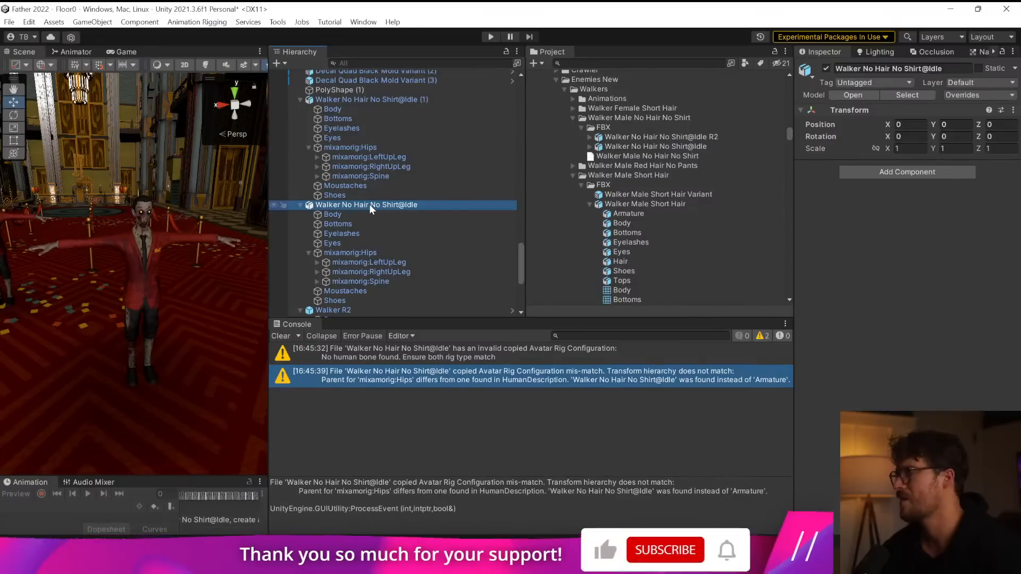
{"action": "key", "text": "Delete"}
{"action": "left_click", "coordinate": [395, 252]}
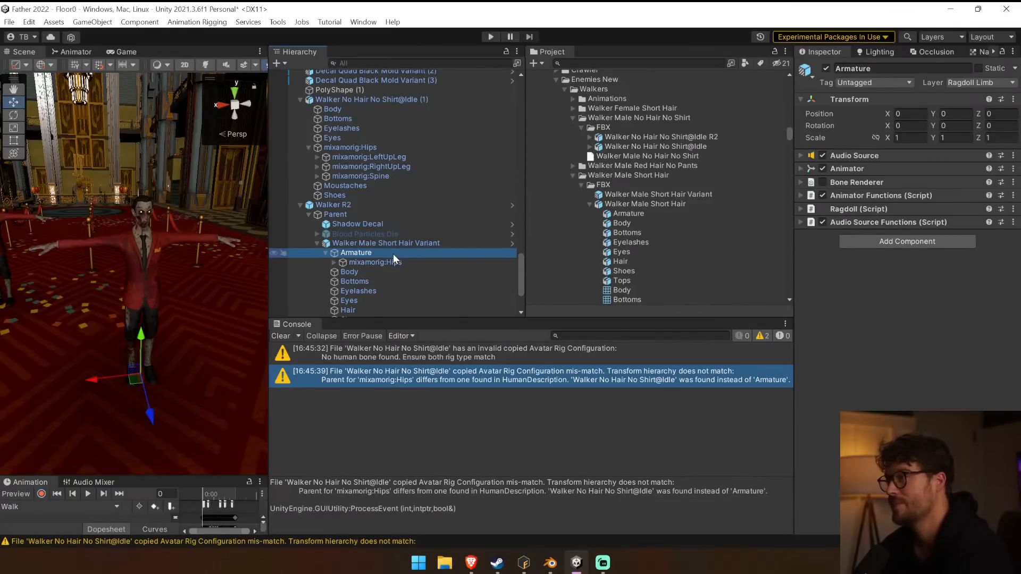
Switch to Blender and start a new General scene.
{"action": "scroll", "coordinate": [394, 254], "scroll_direction": "down", "scroll_amount": 3}
{"action": "mouse_move", "coordinate": [551, 562]}
{"action": "left_click", "coordinate": [614, 503]}
{"action": "left_click", "coordinate": [26, 23]}
{"action": "mouse_move", "coordinate": [24, 35]}
{"action": "left_click", "coordinate": [159, 35]}
{"action": "left_click", "coordinate": [524, 301]}
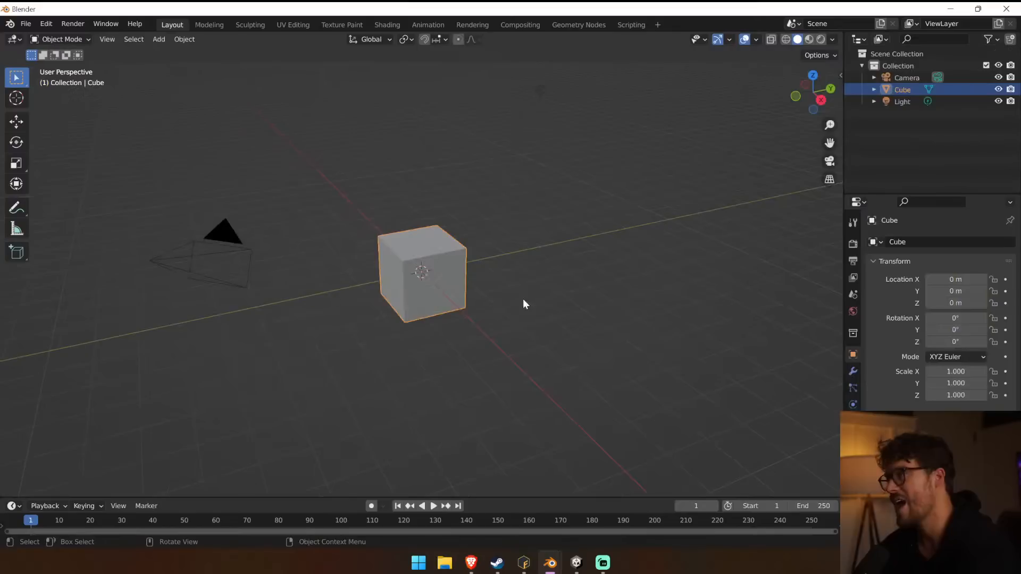
Delete the default cube, light and camera from the new scene.
{"action": "key", "text": "x"}
{"action": "key", "text": "Delete"}
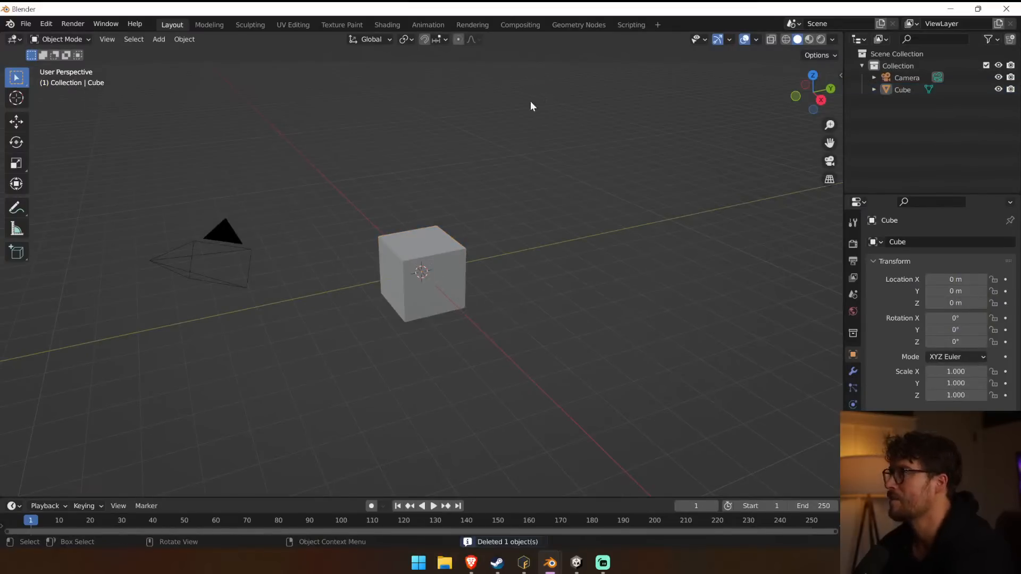
{"action": "left_click", "coordinate": [216, 247]}
{"action": "key", "text": "Delete"}
Start an FBX import and browse to the Father 2022 project folder in C:\Atmos Games\Father\Unity.
{"action": "left_click", "coordinate": [25, 23]}
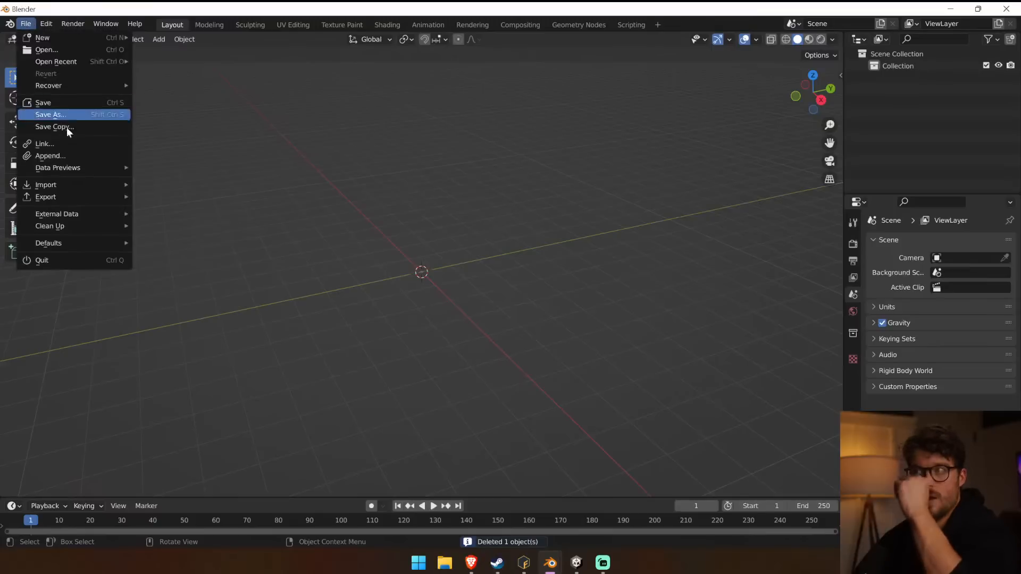
{"action": "mouse_move", "coordinate": [88, 188]}
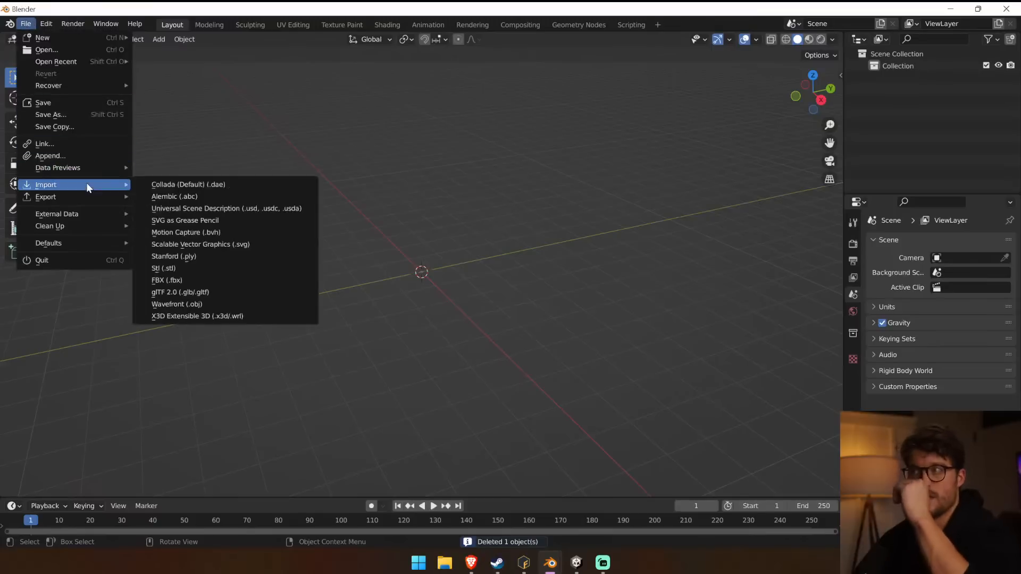
{"action": "left_click", "coordinate": [218, 280]}
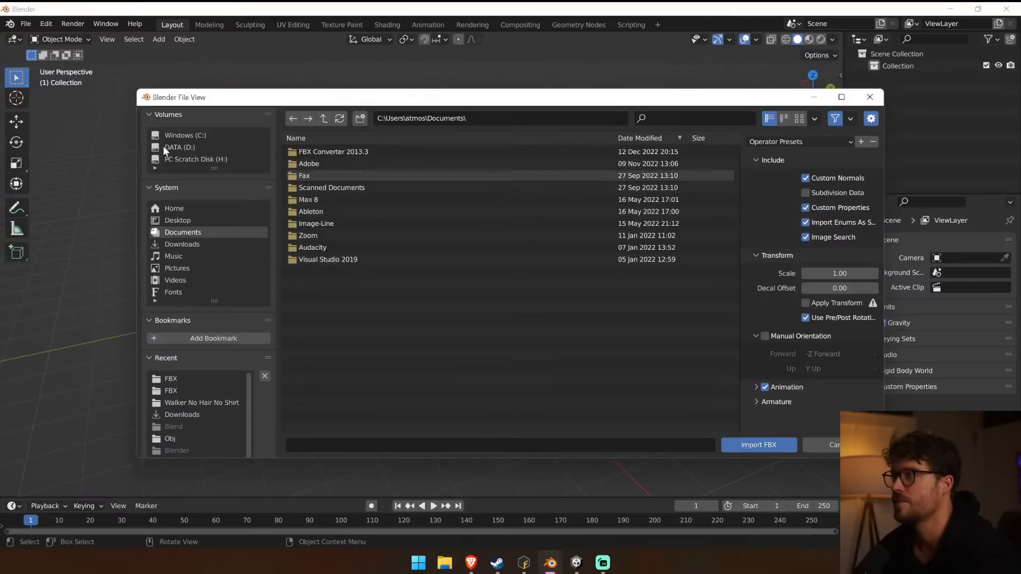
{"action": "left_click", "coordinate": [177, 147]}
{"action": "left_click", "coordinate": [180, 135]}
{"action": "double_click", "coordinate": [362, 176]}
{"action": "left_click", "coordinate": [320, 151]}
{"action": "double_click", "coordinate": [320, 151]}
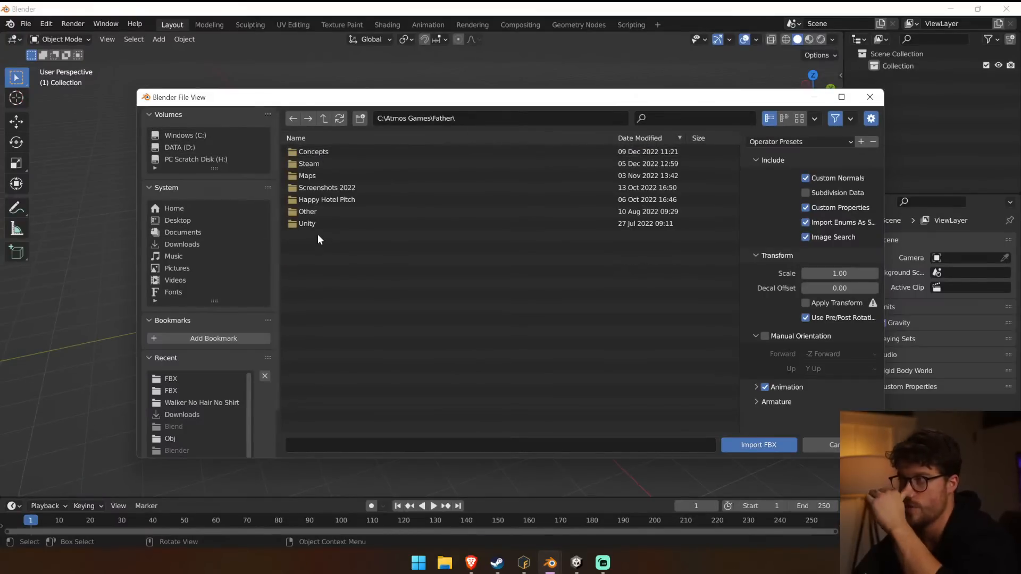
{"action": "double_click", "coordinate": [318, 224]}
{"action": "double_click", "coordinate": [324, 153]}
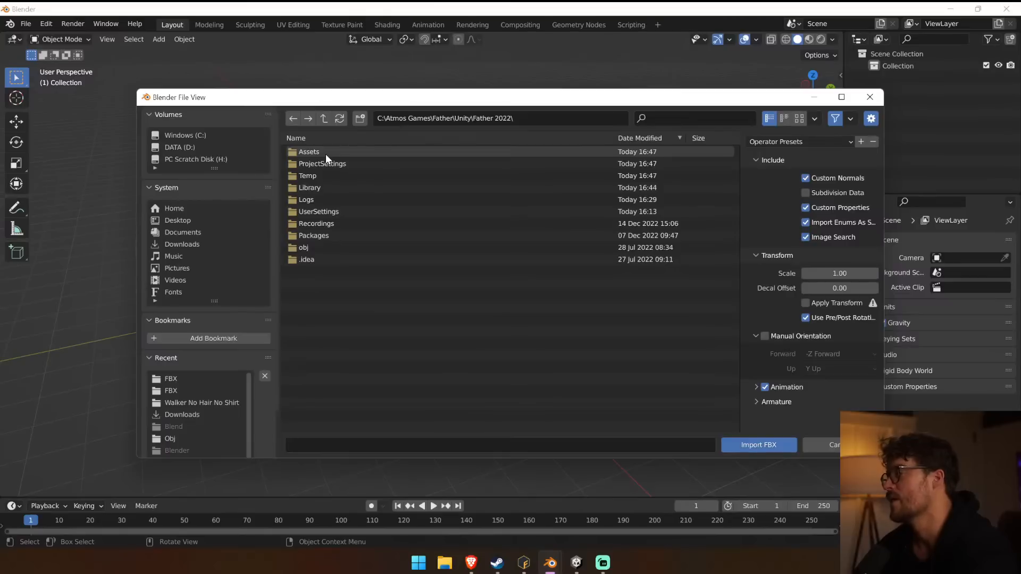
Import Walker Male Short Hair.fbx from the Walkers folder in Assets\Art\Enemies\Enemies New.
{"action": "double_click", "coordinate": [325, 154]}
{"action": "double_click", "coordinate": [337, 211]}
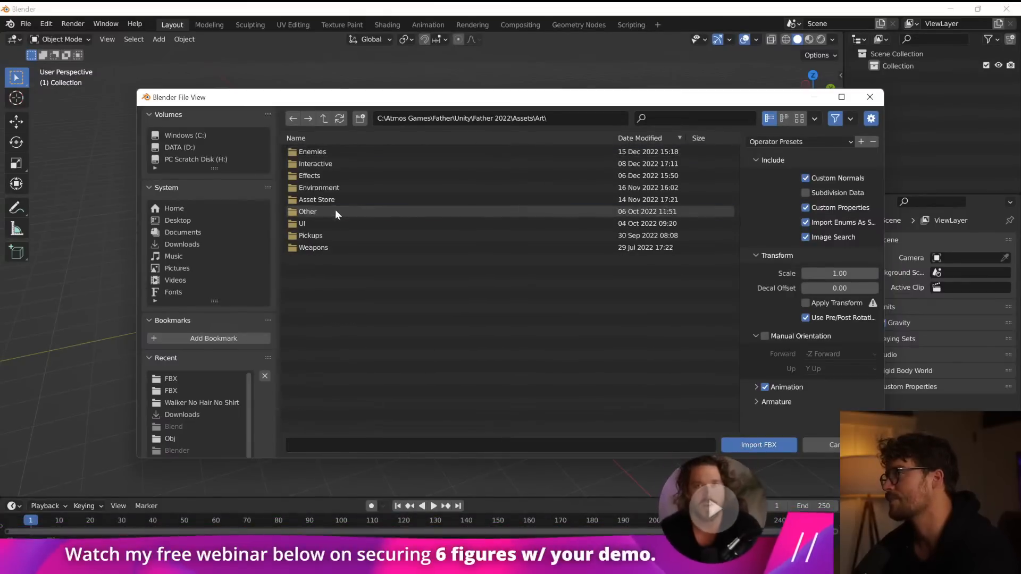
{"action": "double_click", "coordinate": [325, 153]}
{"action": "double_click", "coordinate": [326, 165]}
{"action": "double_click", "coordinate": [329, 154]}
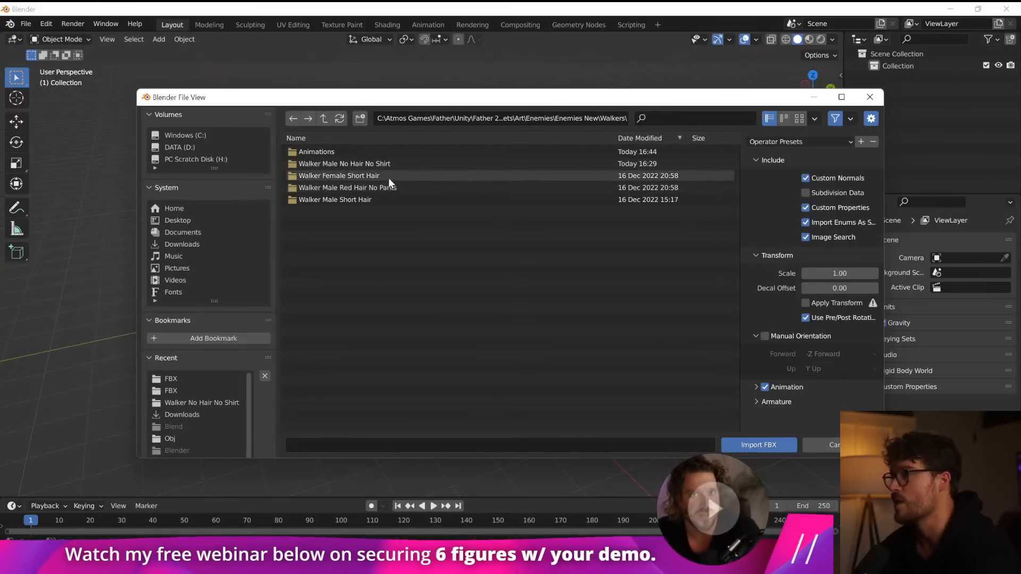
{"action": "double_click", "coordinate": [387, 199]}
{"action": "double_click", "coordinate": [337, 154]}
{"action": "double_click", "coordinate": [337, 155]}
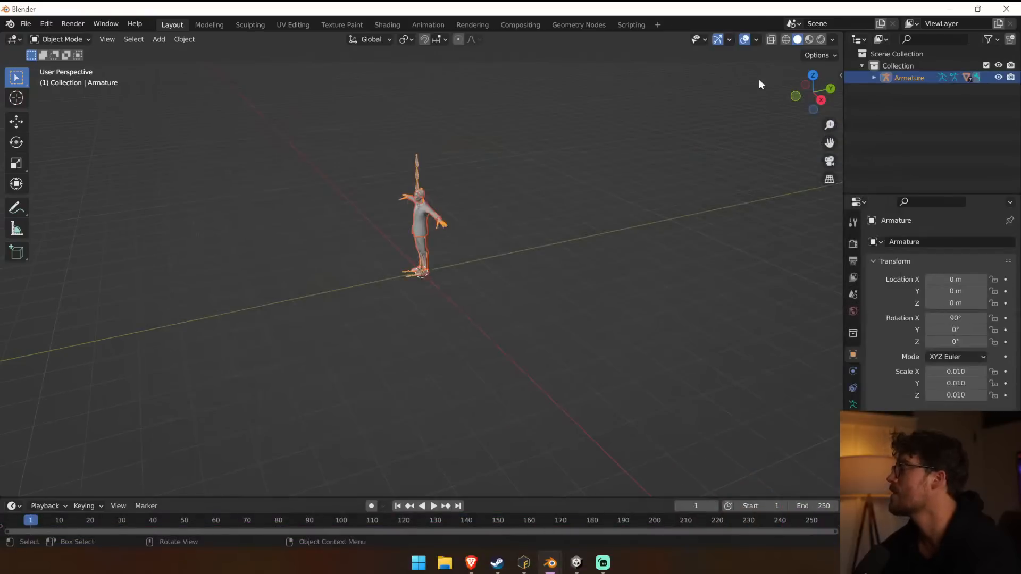
Examine the short-hair walker's armature contents and its model from the front, and deselect everything.
{"action": "left_click", "coordinate": [874, 77]}
{"action": "middle_click_drag", "start_coordinate": [321, 217], "coordinate": [425, 266]}
{"action": "scroll", "coordinate": [453, 309], "scroll_direction": "up", "scroll_amount": 5}
{"action": "scroll", "coordinate": [456, 309], "scroll_direction": "down", "scroll_amount": 1}
{"action": "middle_click_drag", "start_coordinate": [456, 309], "coordinate": [528, 232], "text": "shift"}
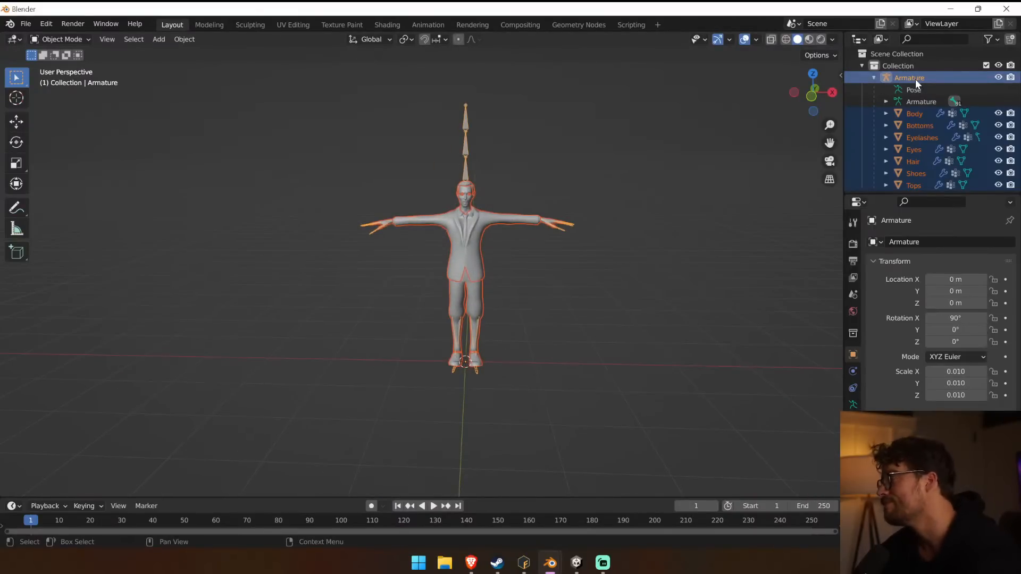
{"action": "key", "text": "alt+a"}
Import the skinless Walker No Hair No Shirt@Idle R2 FBX from the Walker Male No Hair No Shirt folder into the same scene.
{"action": "left_click", "coordinate": [26, 24]}
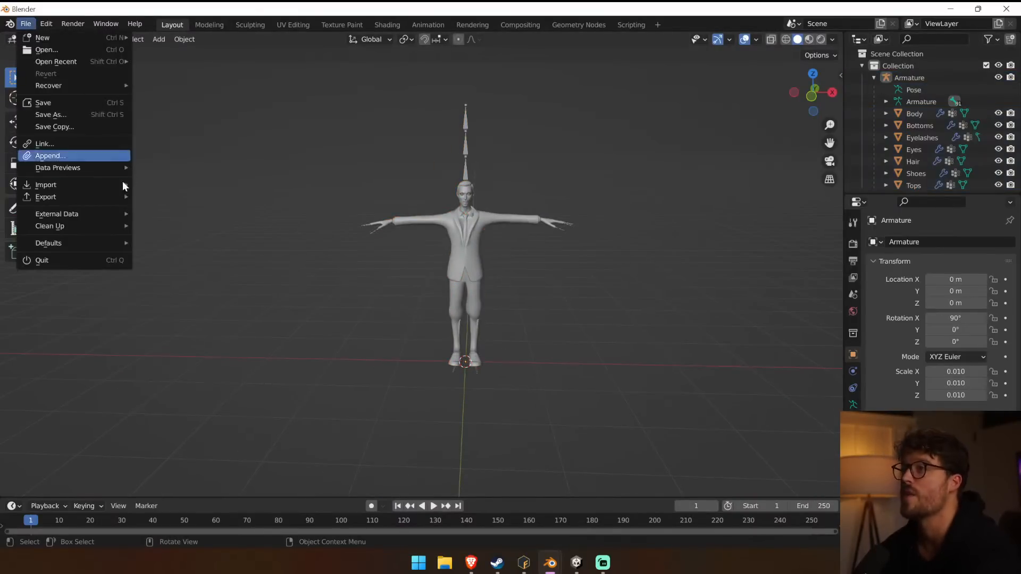
{"action": "mouse_move", "coordinate": [104, 190]}
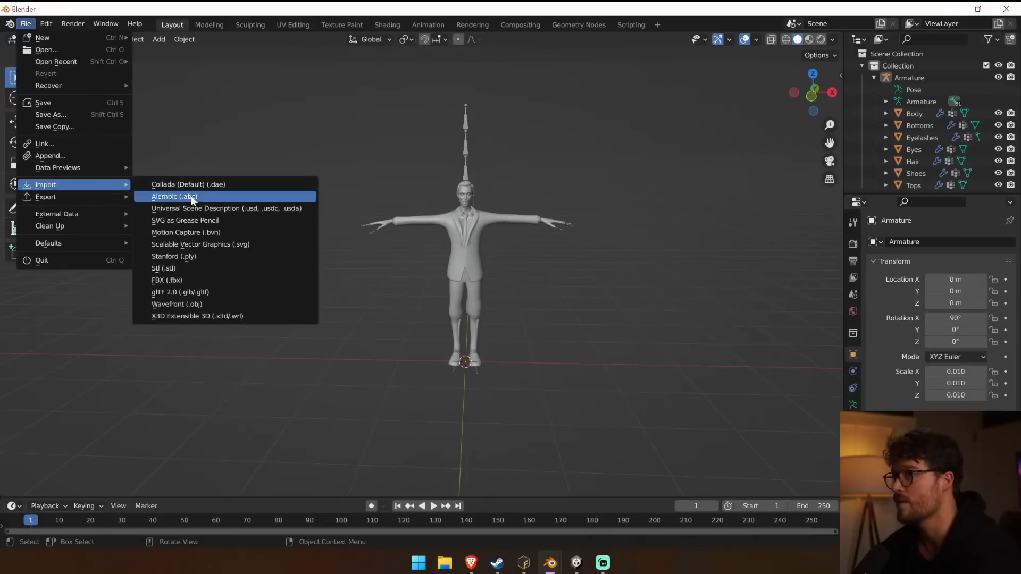
{"action": "left_click", "coordinate": [196, 281]}
{"action": "left_click", "coordinate": [323, 118]}
{"action": "left_click", "coordinate": [323, 118]}
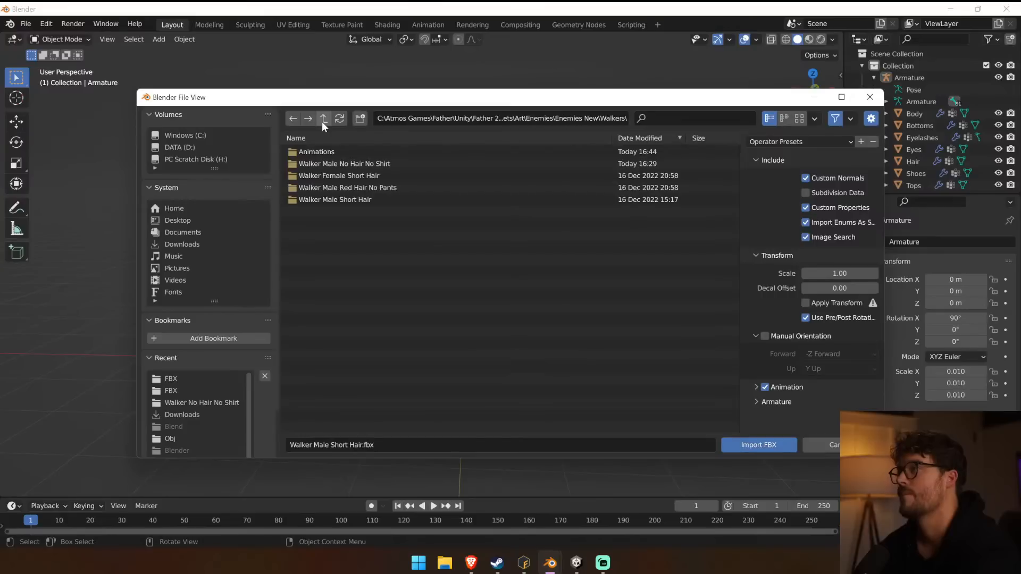
{"action": "double_click", "coordinate": [344, 163]}
{"action": "double_click", "coordinate": [337, 152]}
{"action": "left_click", "coordinate": [334, 152]}
{"action": "double_click", "coordinate": [333, 154]}
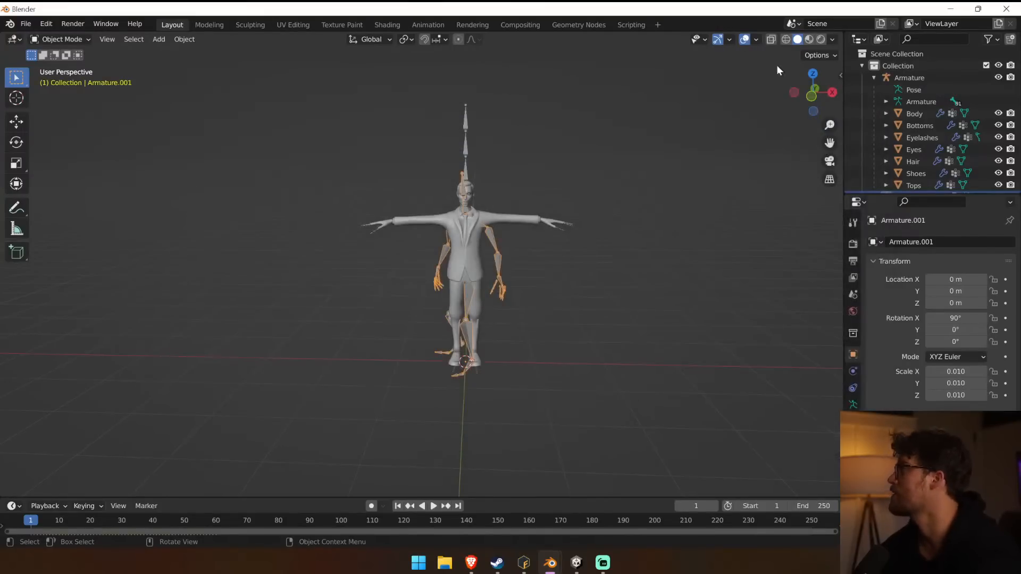
Compare the bone hierarchies of Armature and Armature.001 down to the children of mixamorig:Hips.
{"action": "scroll", "coordinate": [924, 160], "scroll_direction": "down", "scroll_amount": 2}
{"action": "left_click_drag", "start_coordinate": [958, 194], "coordinate": [952, 313]}
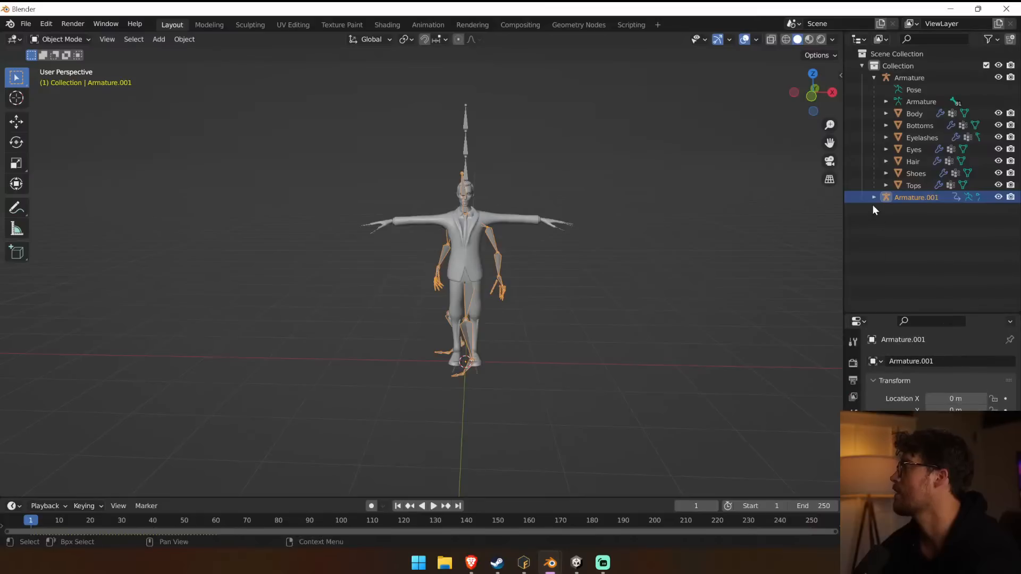
{"action": "left_click", "coordinate": [874, 198]}
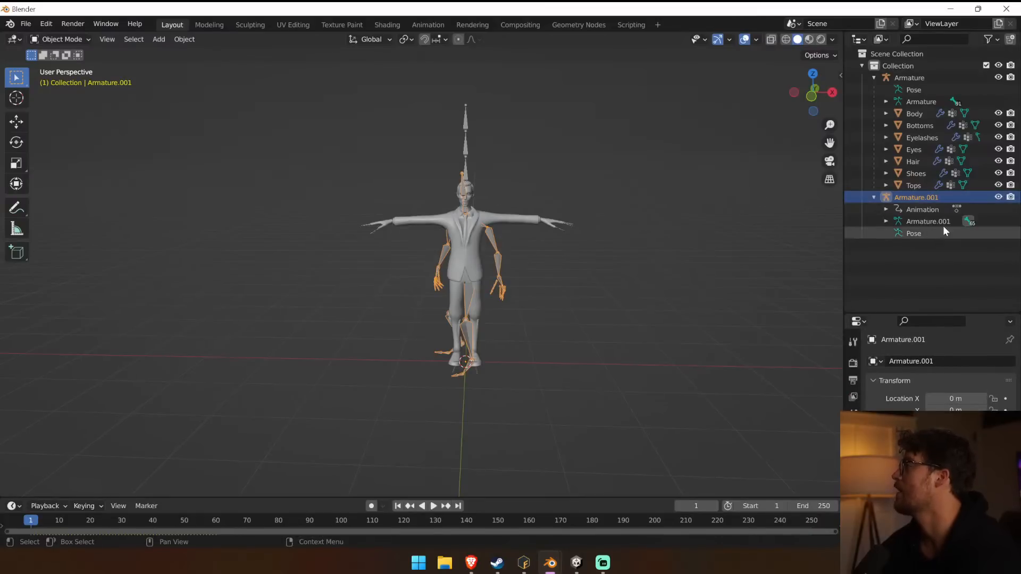
{"action": "left_click", "coordinate": [887, 220]}
{"action": "left_click", "coordinate": [897, 234]}
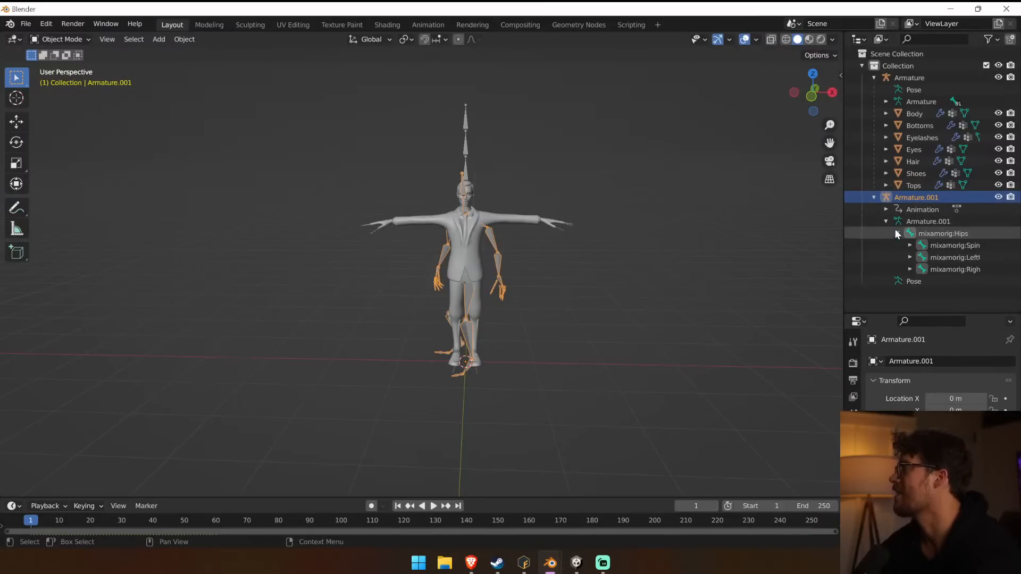
{"action": "left_click", "coordinate": [886, 101]}
{"action": "left_click", "coordinate": [898, 113]}
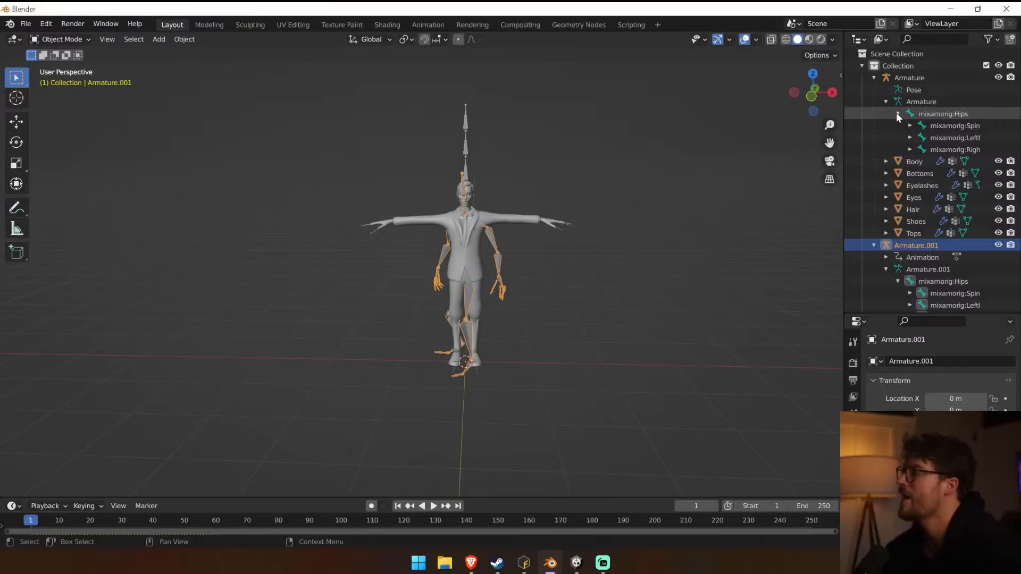
{"action": "left_click", "coordinate": [875, 78]}
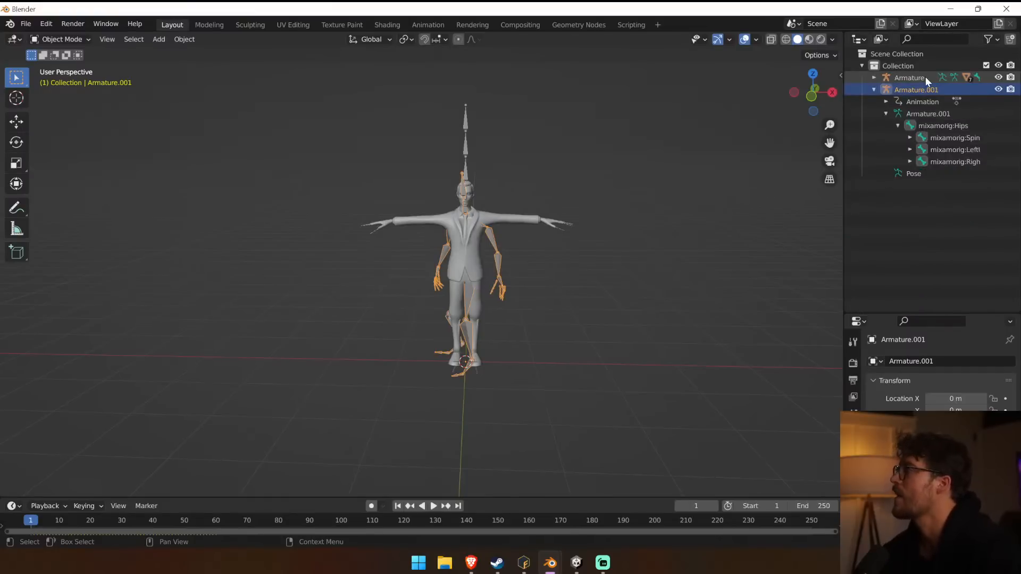
Try deleting the two armatures on their own and undo the deletions.
{"action": "left_click", "coordinate": [925, 78]}
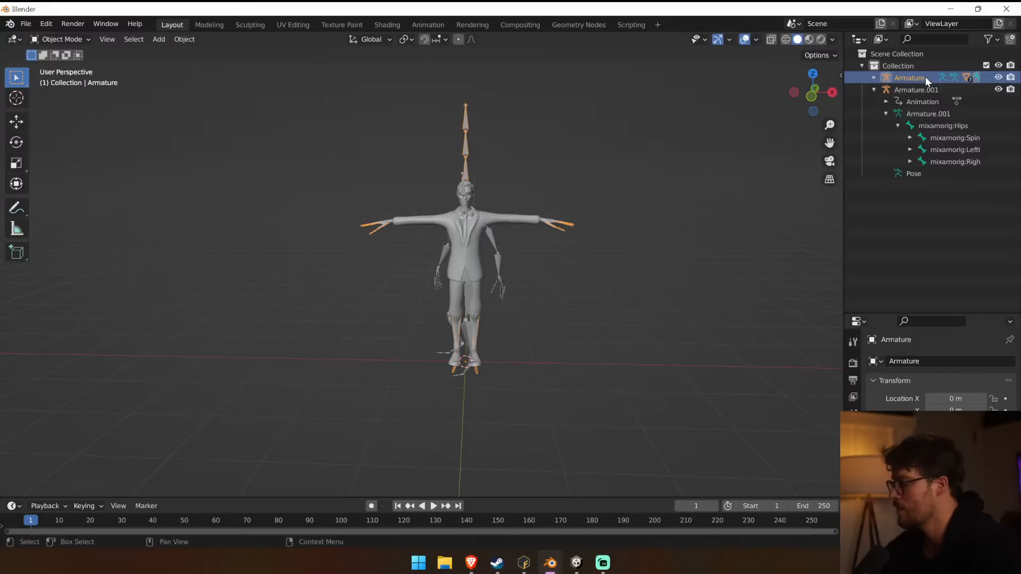
{"action": "key", "text": "Delete"}
{"action": "left_click", "coordinate": [926, 77]}
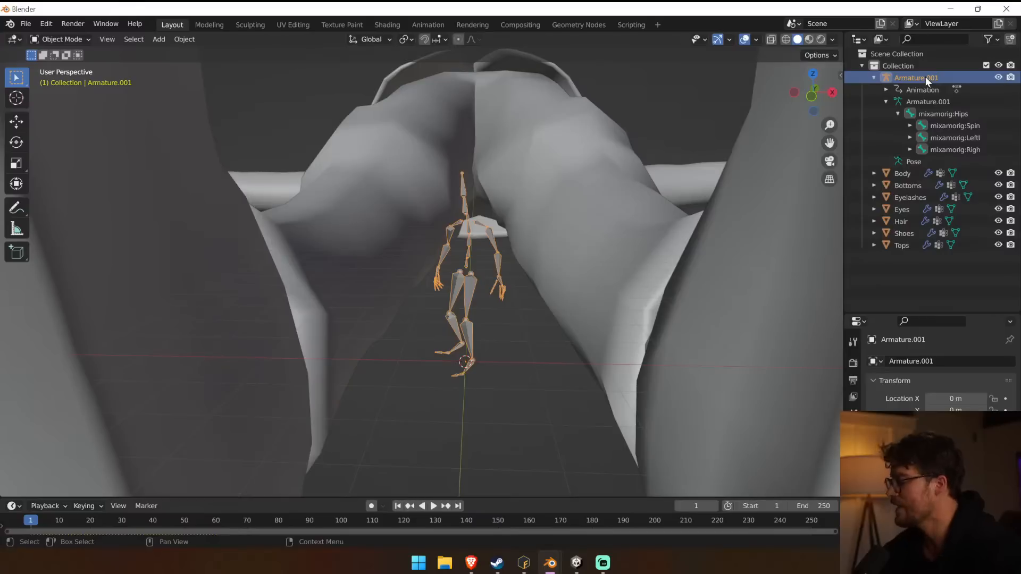
{"action": "key", "text": "Delete"}
{"action": "key", "text": "ctrl+z"}
{"action": "key", "text": "ctrl+z"}
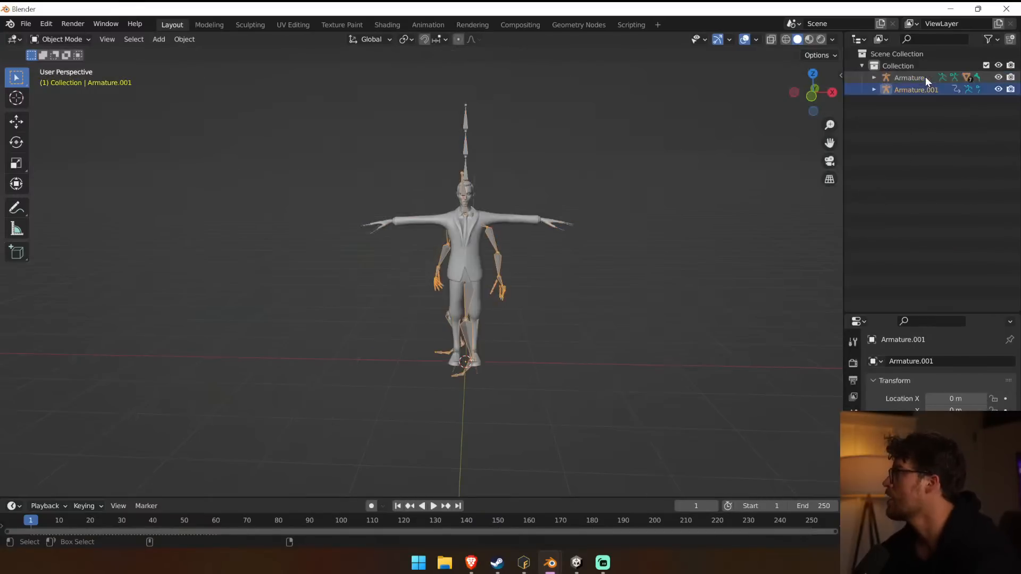
Select everything in the scene and delete both imported characters.
{"action": "key", "text": "ctrl+a"}
{"action": "left_click", "coordinate": [605, 121]}
{"action": "key", "text": "a"}
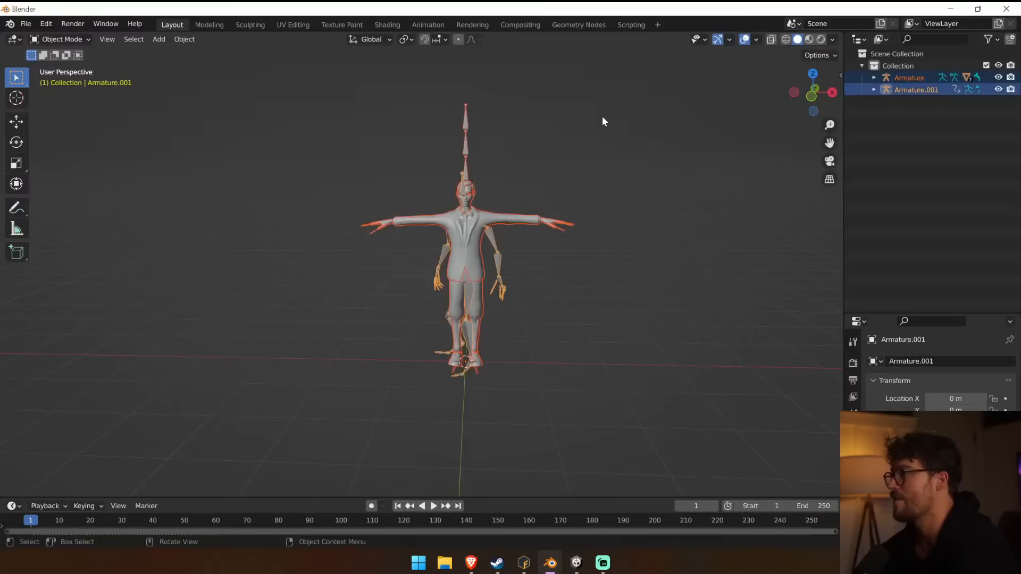
{"action": "key", "text": "Delete"}
Import the skinned Walker No Hair No Shirt@Idle FBX from the no-hair, no-shirt walker's folder.
{"action": "left_click", "coordinate": [25, 24]}
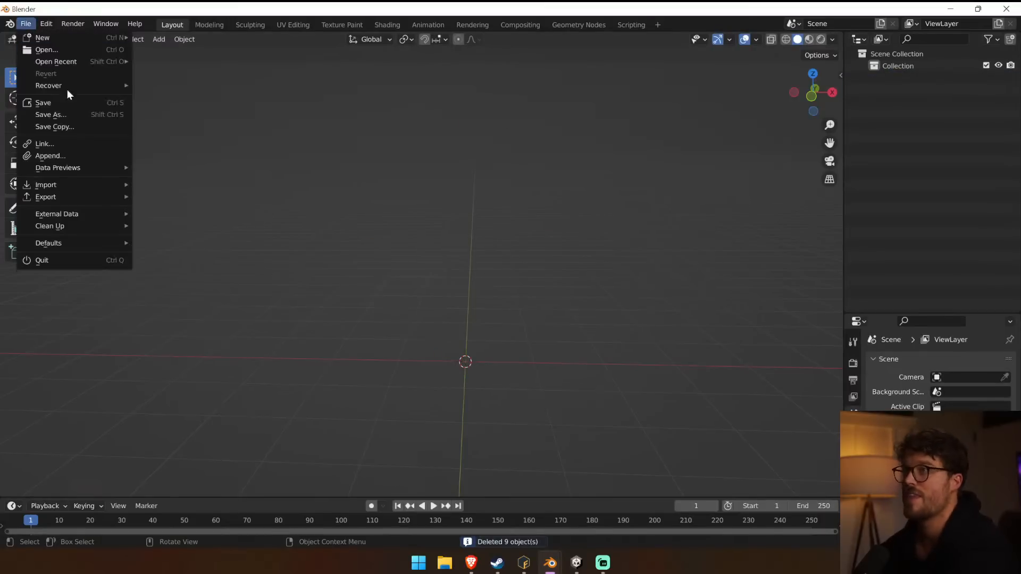
{"action": "mouse_move", "coordinate": [73, 187]}
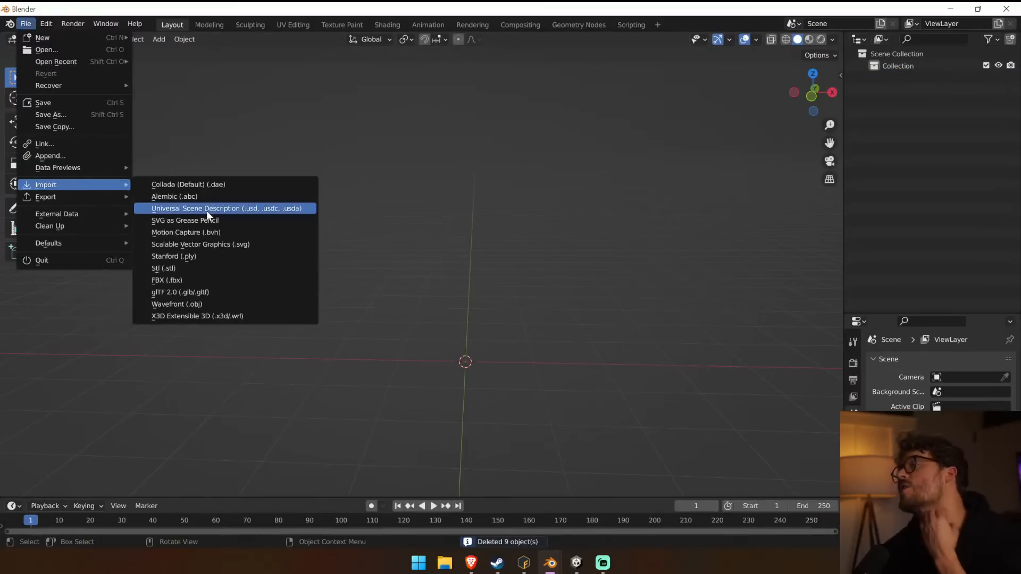
{"action": "left_click", "coordinate": [222, 281]}
{"action": "double_click", "coordinate": [422, 164]}
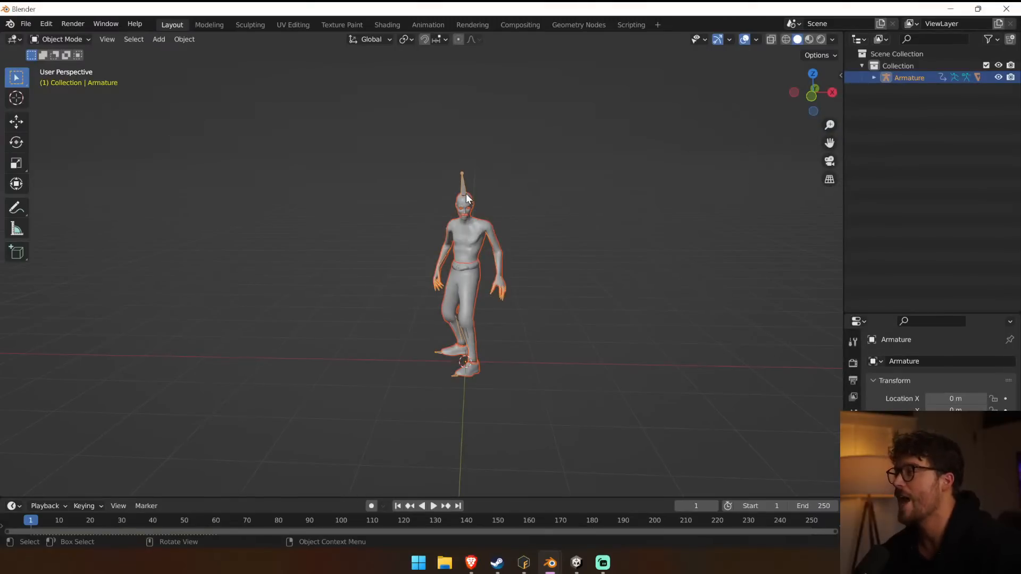
Put the imported walker's armature in Pose Mode and clear all bone transforms to restore the T-pose.
{"action": "left_click", "coordinate": [464, 190]}
{"action": "left_click", "coordinate": [158, 39]}
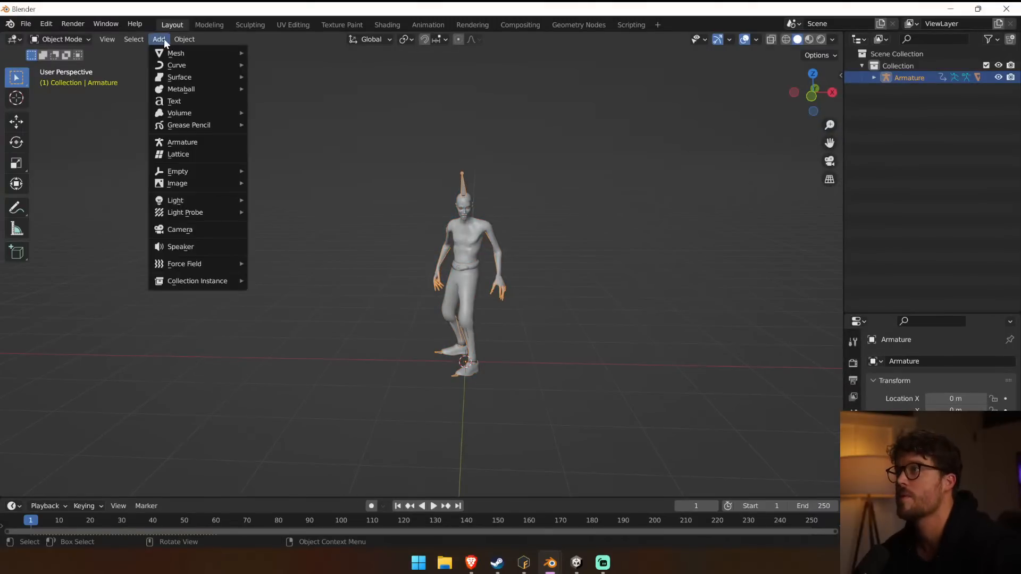
{"action": "left_click", "coordinate": [54, 39]}
{"action": "left_click", "coordinate": [63, 80]}
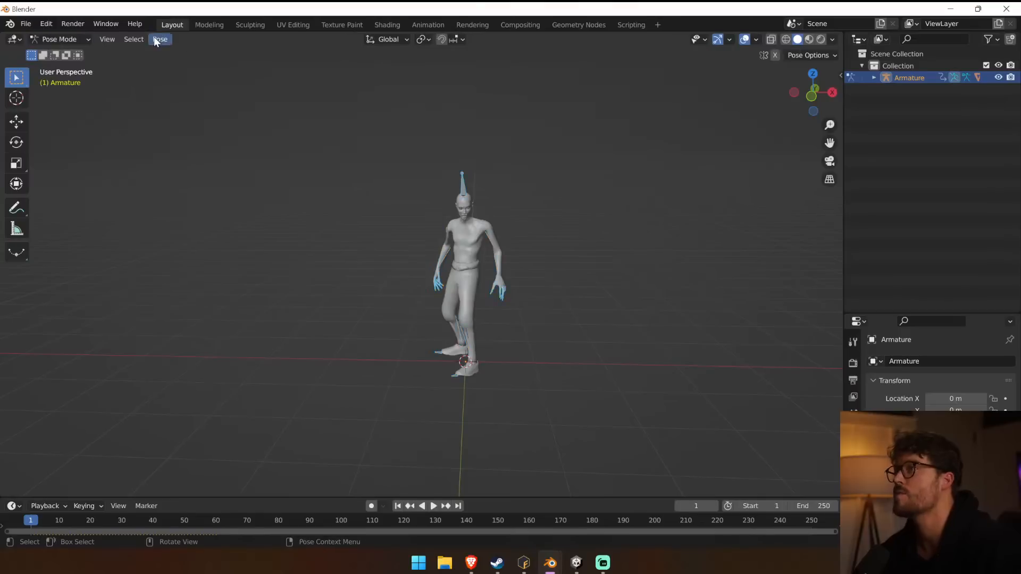
{"action": "left_click", "coordinate": [160, 39]}
{"action": "mouse_move", "coordinate": [239, 65]}
{"action": "left_click", "coordinate": [379, 65]}
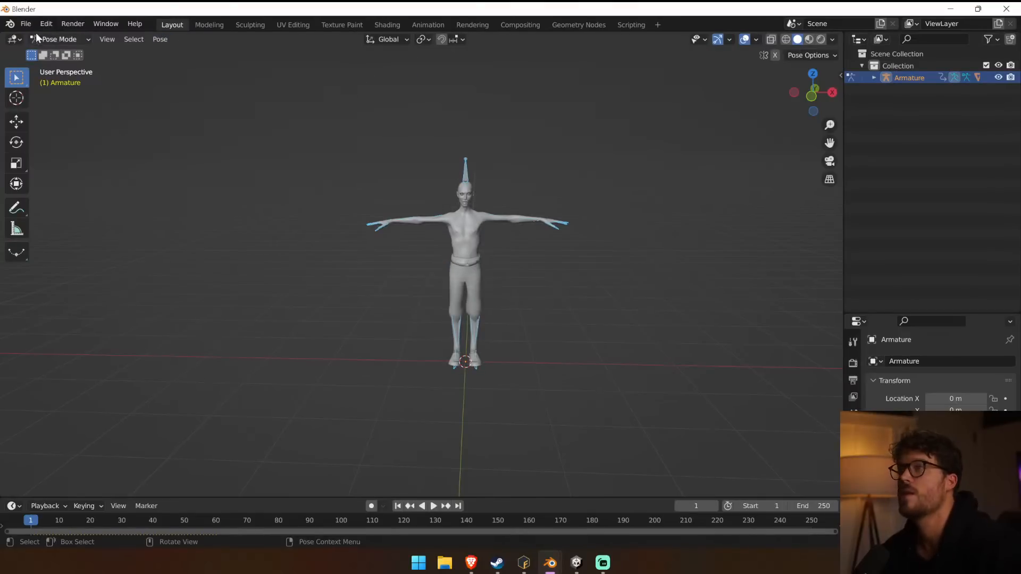
Start an FBX export of the T-posed walker and browse to C:\Atmos Games\Father\Unity\Father 2022\Assets.
{"action": "left_click", "coordinate": [25, 23]}
{"action": "mouse_move", "coordinate": [74, 197]}
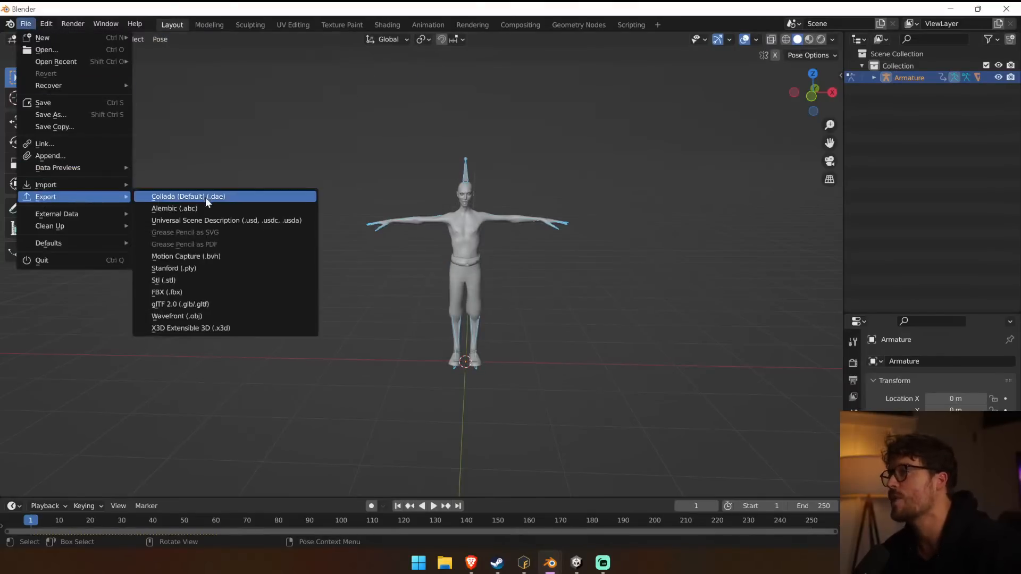
{"action": "left_click", "coordinate": [184, 295]}
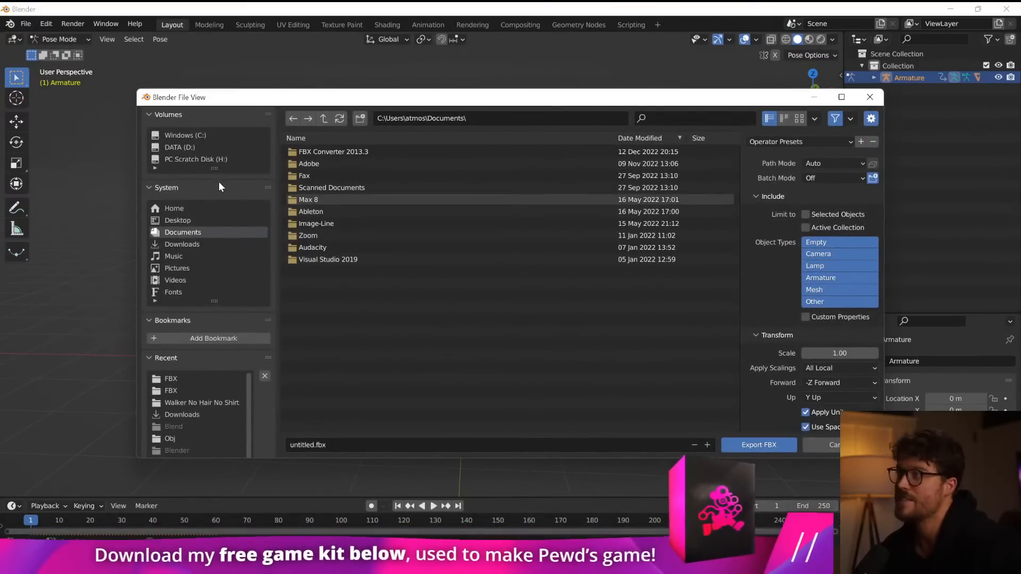
{"action": "left_click", "coordinate": [204, 147]}
{"action": "left_click", "coordinate": [319, 153]}
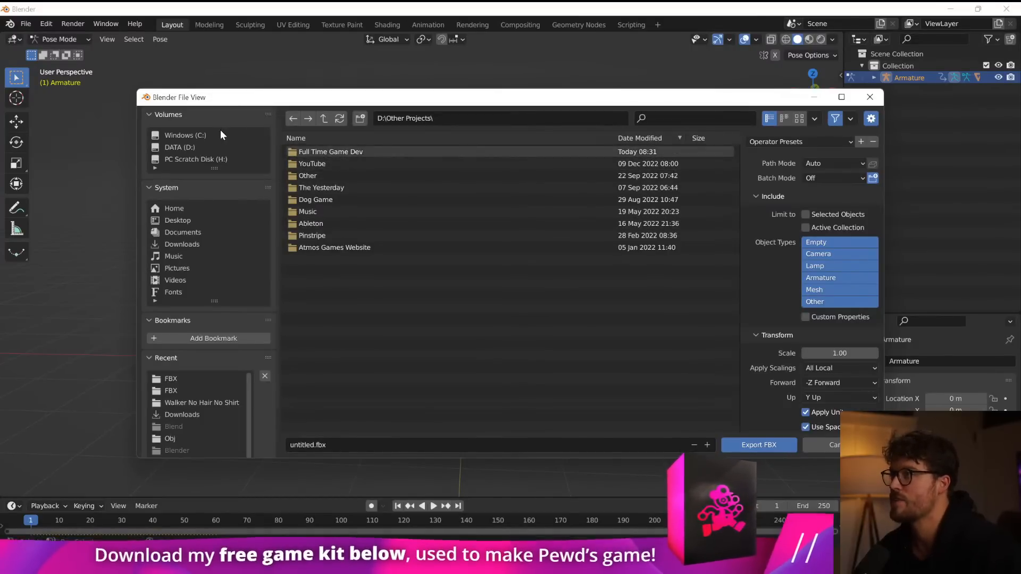
{"action": "left_click", "coordinate": [221, 135]}
{"action": "left_click", "coordinate": [346, 175]}
{"action": "left_click", "coordinate": [335, 153]}
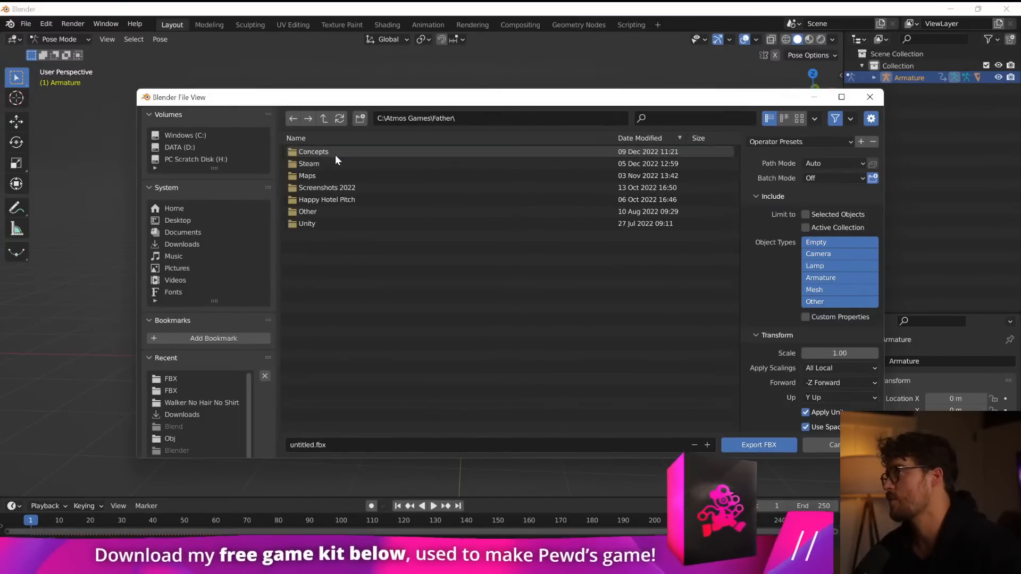
{"action": "left_click", "coordinate": [325, 224]}
{"action": "left_click", "coordinate": [339, 152]}
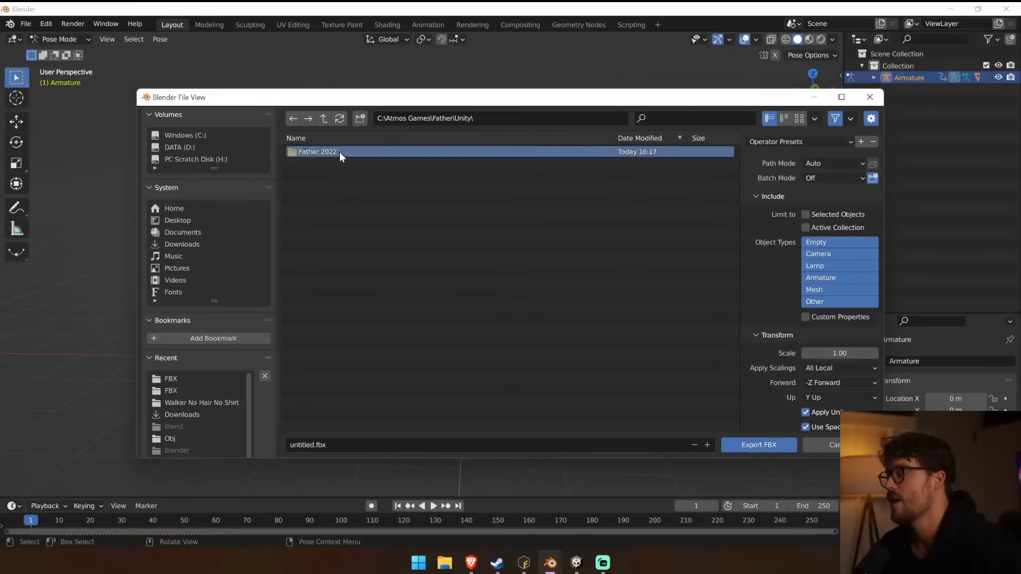
{"action": "left_click", "coordinate": [340, 152]}
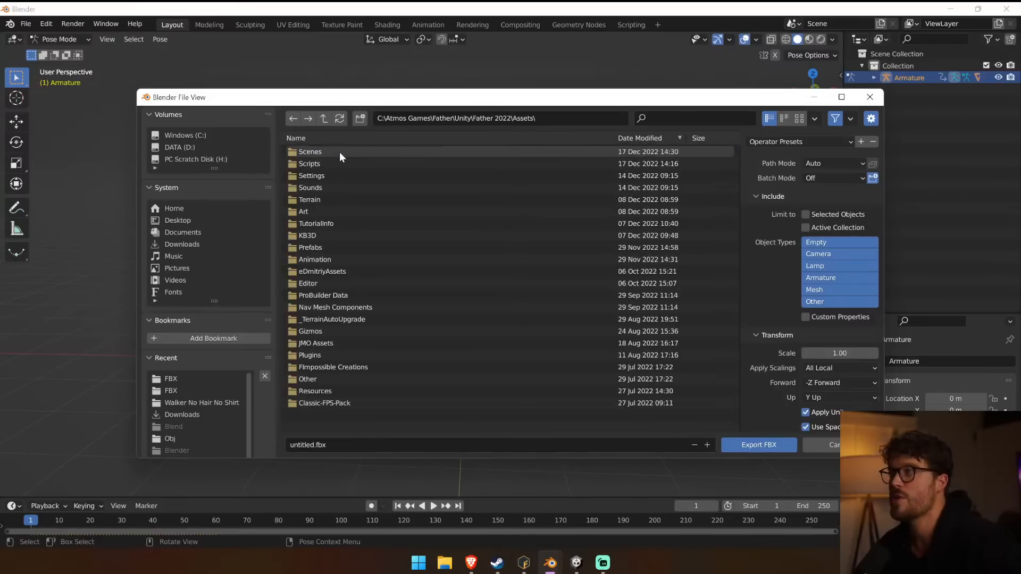
Open the export destination folder Art\Enemies\Enemies New\Walkers\Walker Male No Hair No Shirt\FBX.
{"action": "left_click", "coordinate": [327, 212]}
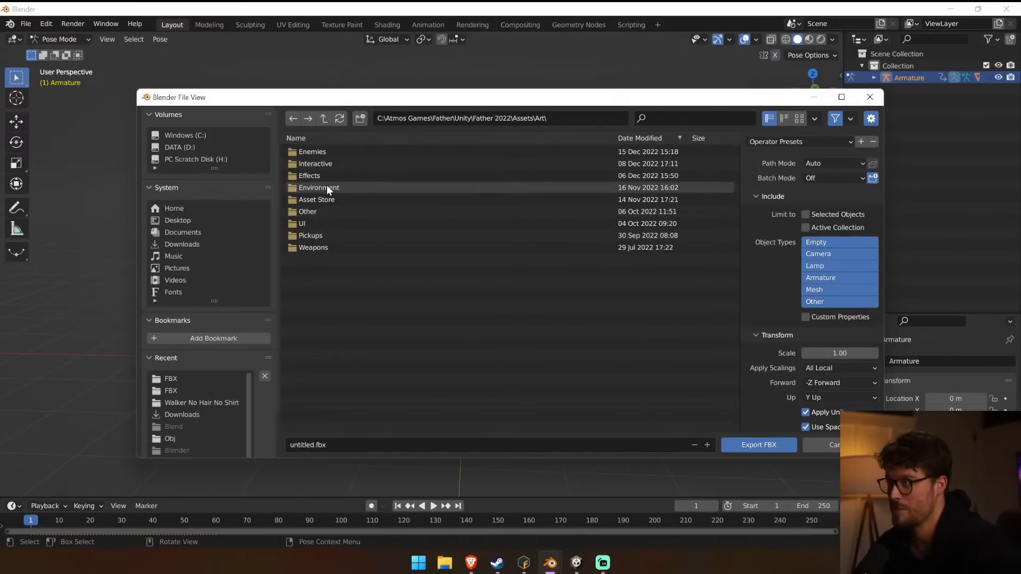
{"action": "left_click", "coordinate": [337, 165]}
{"action": "key", "text": "BackSpace"}
{"action": "left_click", "coordinate": [322, 118]}
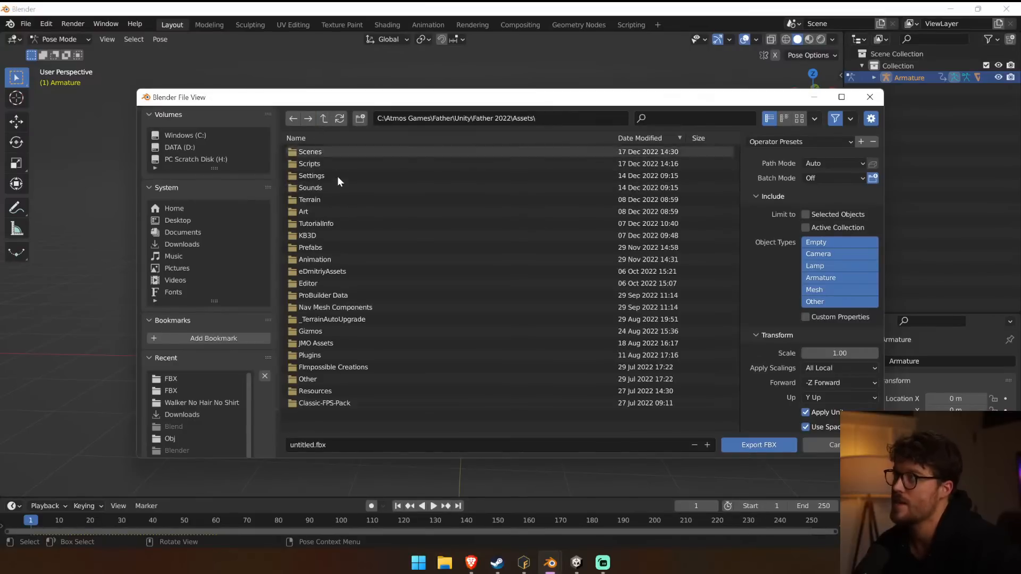
{"action": "left_click", "coordinate": [337, 212]}
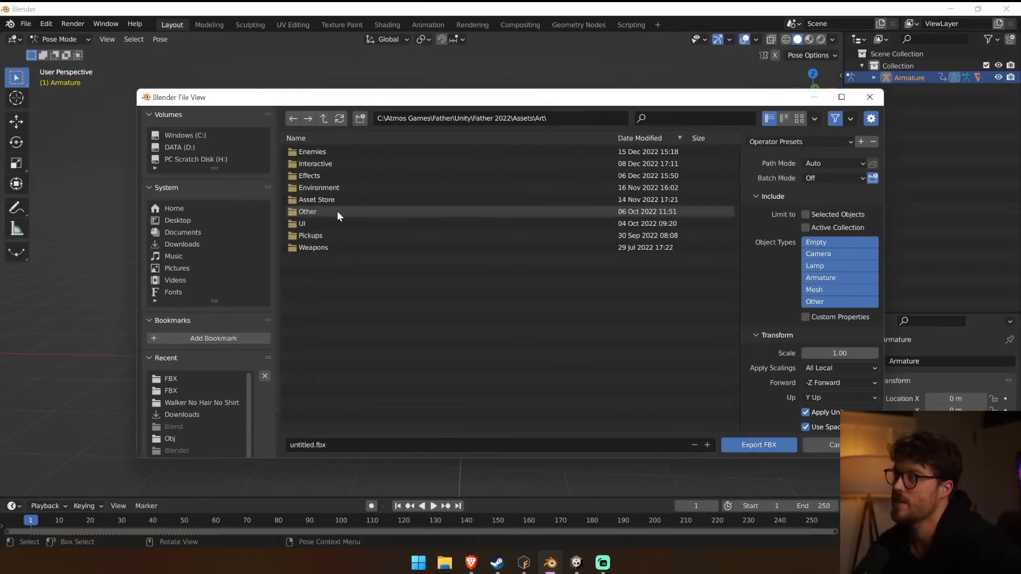
{"action": "left_click", "coordinate": [325, 152]}
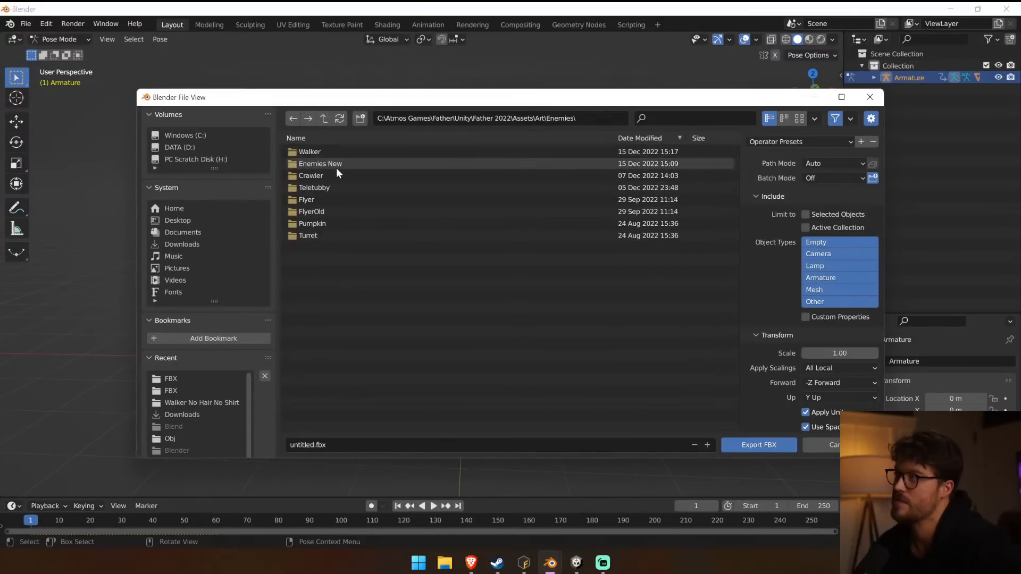
{"action": "left_click", "coordinate": [337, 166]}
{"action": "left_click", "coordinate": [339, 153]}
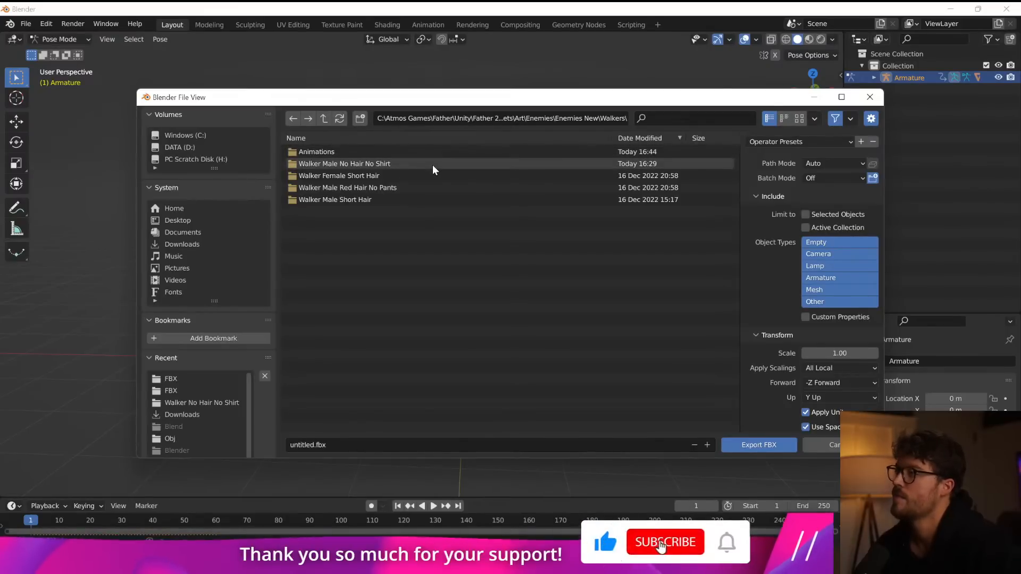
{"action": "double_click", "coordinate": [432, 165]}
{"action": "double_click", "coordinate": [346, 154]}
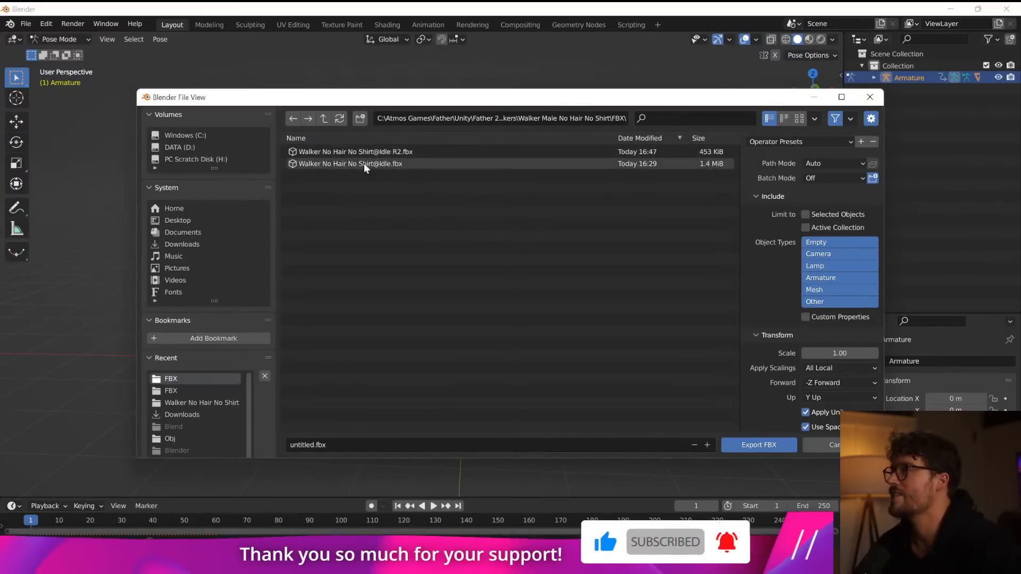
Name the file Walker No Hair No Shirt@Idle R3.fbx and export it.
{"action": "left_click", "coordinate": [361, 152]}
{"action": "left_click", "coordinate": [392, 445]}
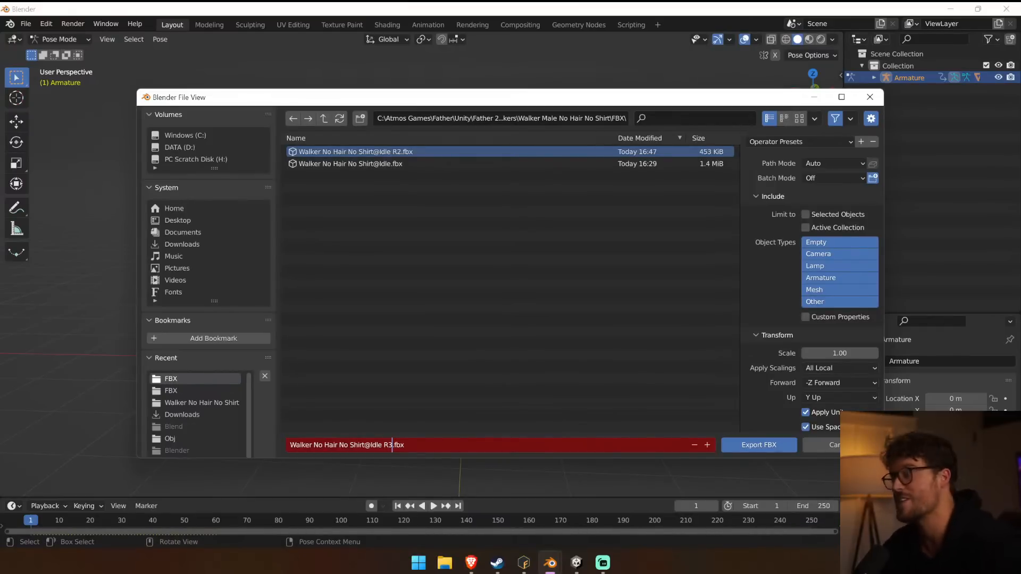
{"action": "type", "text": "3"}
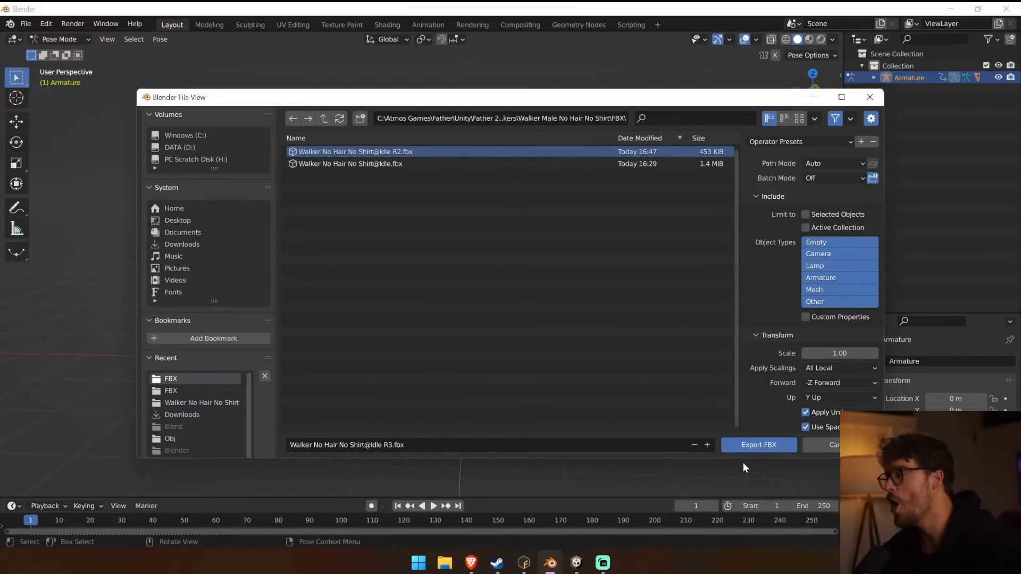
{"action": "left_click", "coordinate": [753, 447]}
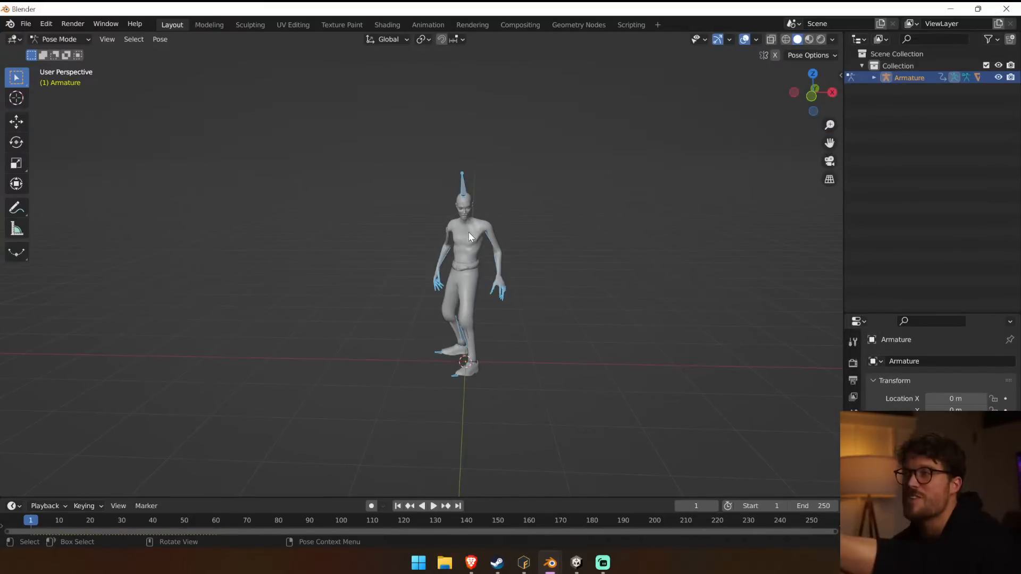
Try deleting a data entry under the armature and undo the deletion.
{"action": "left_click", "coordinate": [874, 78]}
{"action": "left_click", "coordinate": [918, 102]}
{"action": "key", "text": "Delete"}
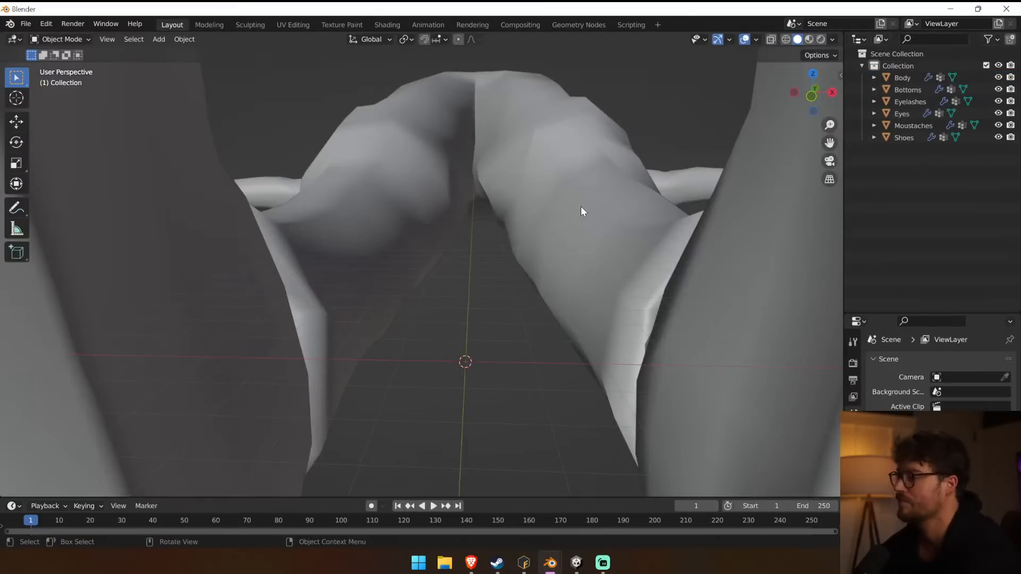
{"action": "key", "text": "ctrl+z"}
Delete the animation data stored under the walker's armature.
{"action": "left_click", "coordinate": [874, 78]}
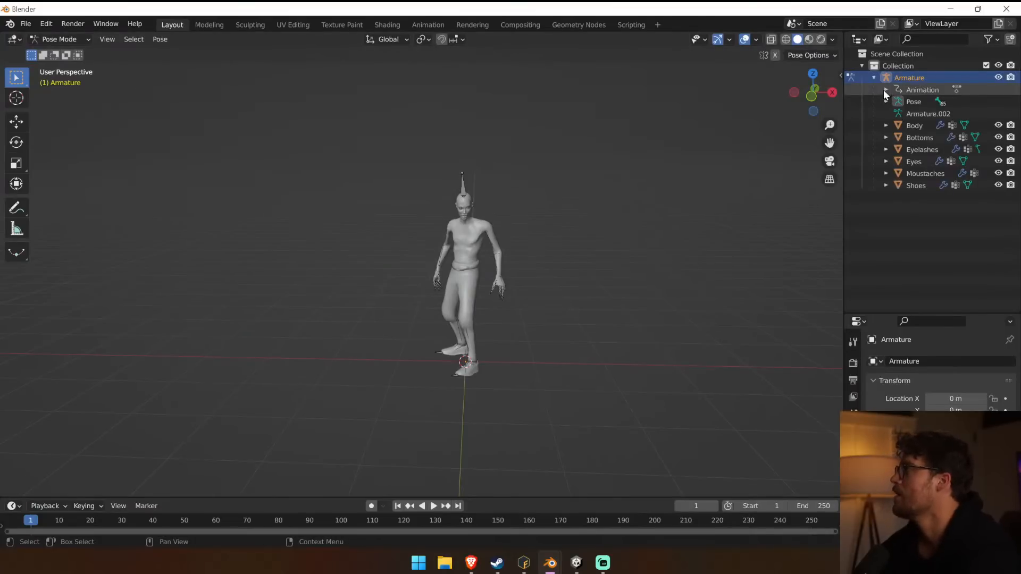
{"action": "left_click", "coordinate": [960, 101]}
{"action": "right_click", "coordinate": [962, 101]}
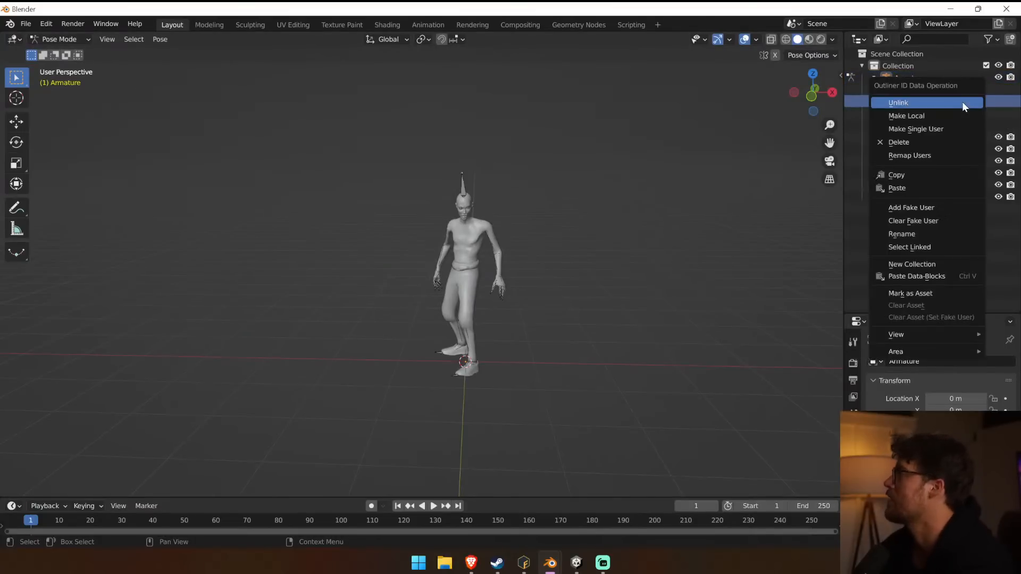
{"action": "left_click", "coordinate": [943, 142]}
Try clearing the transforms of the head-top bone alone, and look through the Object Mode operations for the armature.
{"action": "left_click", "coordinate": [470, 184]}
{"action": "left_click", "coordinate": [161, 39]}
{"action": "mouse_move", "coordinate": [256, 75]}
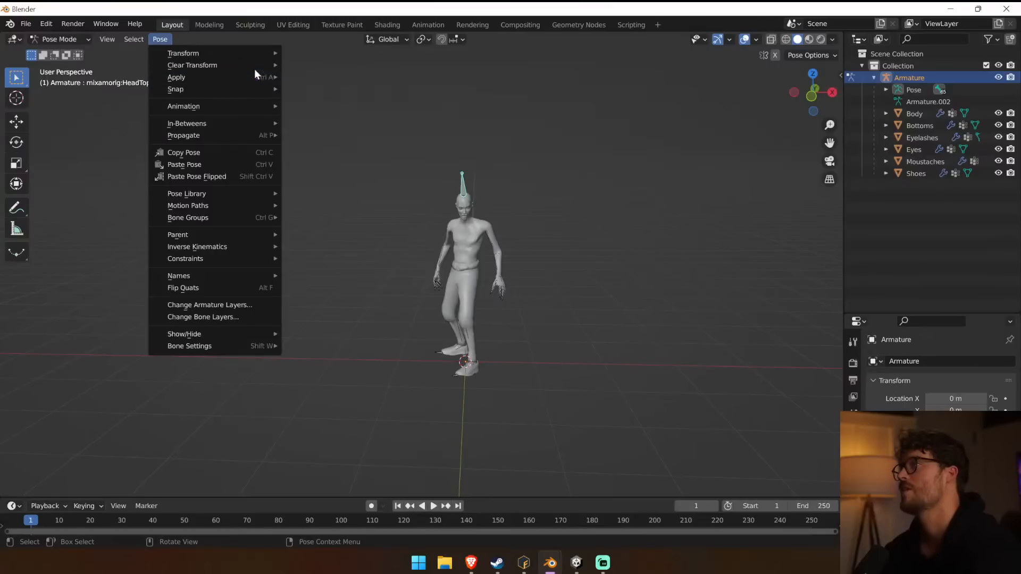
{"action": "left_click", "coordinate": [313, 69]}
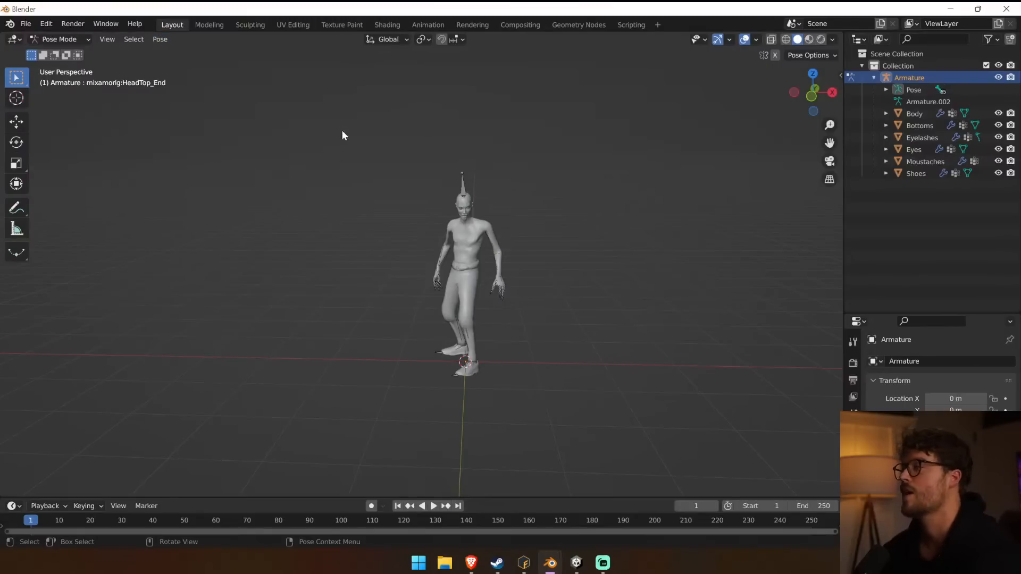
{"action": "left_click", "coordinate": [59, 38]}
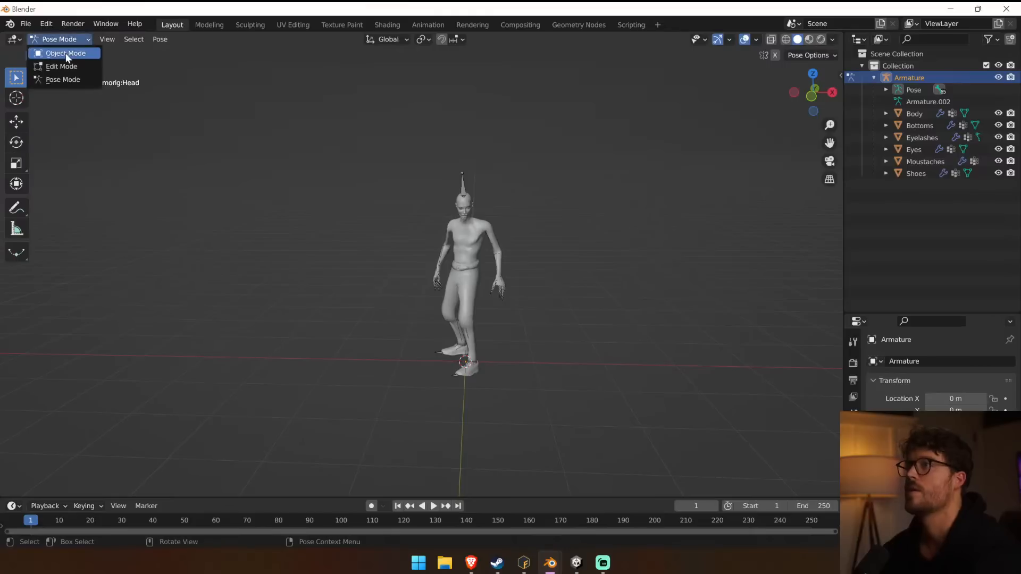
{"action": "left_click", "coordinate": [63, 51]}
{"action": "left_click", "coordinate": [185, 39]}
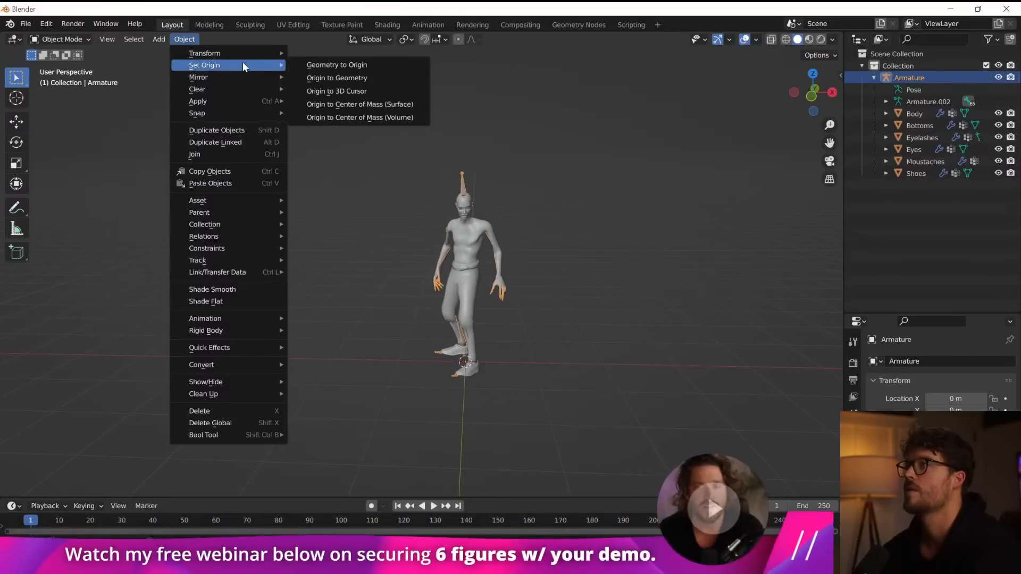
Put the armature back in Pose Mode, select all bones and clear their transforms to restore the T-pose.
{"action": "left_click", "coordinate": [59, 39]}
{"action": "left_click", "coordinate": [64, 79]}
{"action": "key", "text": "ctrl+a"}
{"action": "left_click", "coordinate": [161, 39]}
{"action": "mouse_move", "coordinate": [205, 66]}
{"action": "left_click", "coordinate": [320, 66]}
Export the walker as FBX again, overwriting Walker No Hair No Shirt@Idle R3.fbx.
{"action": "left_click", "coordinate": [26, 23]}
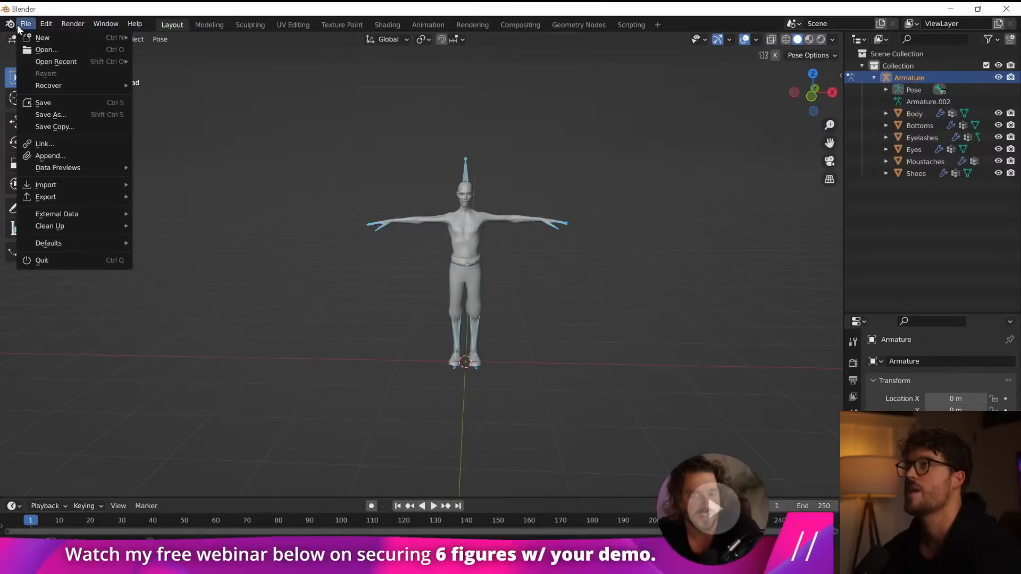
{"action": "mouse_move", "coordinate": [68, 195]}
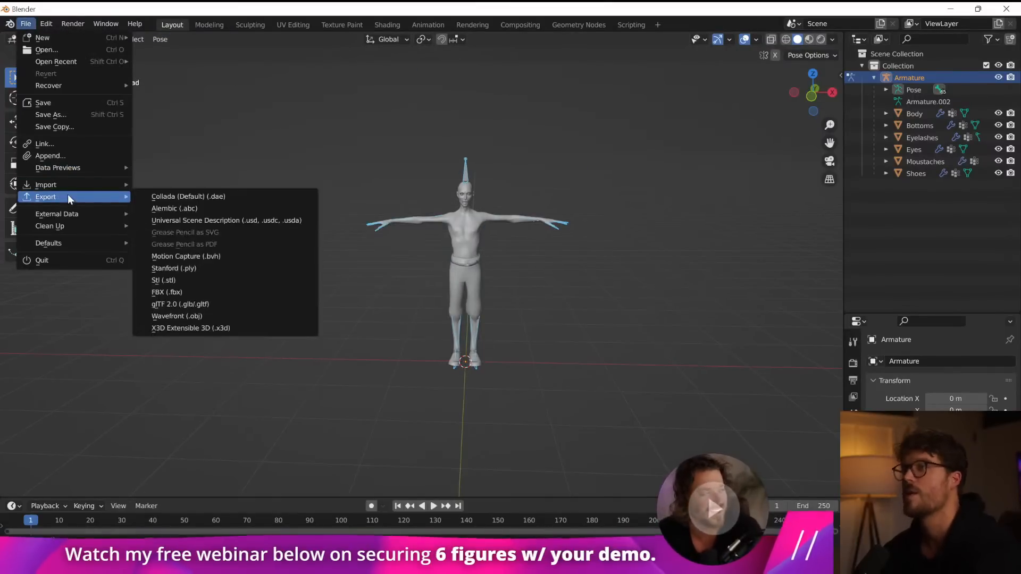
{"action": "left_click", "coordinate": [206, 293]}
{"action": "left_click", "coordinate": [409, 153]}
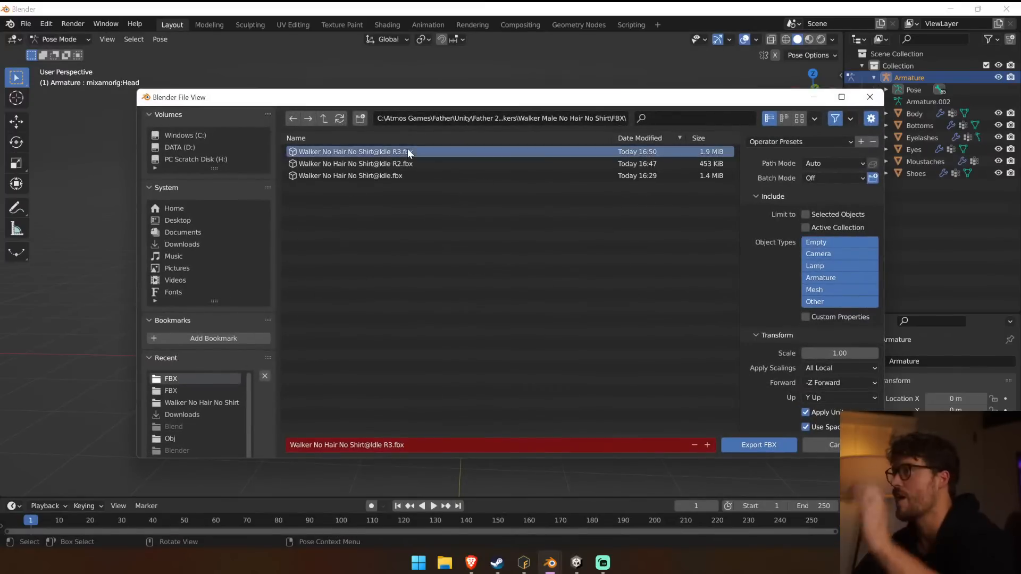
{"action": "left_click", "coordinate": [759, 445]}
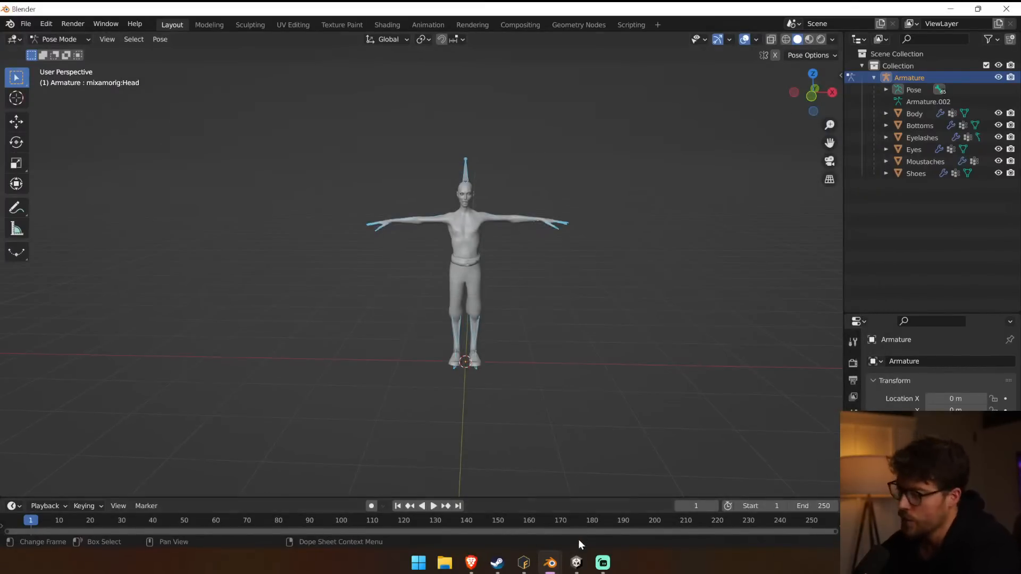
Switch to Unity, add Walker No Hair No Shirt@Idle R3 to the scene and compare its armature hierarchy with the other walkers.
{"action": "left_click", "coordinate": [576, 563]}
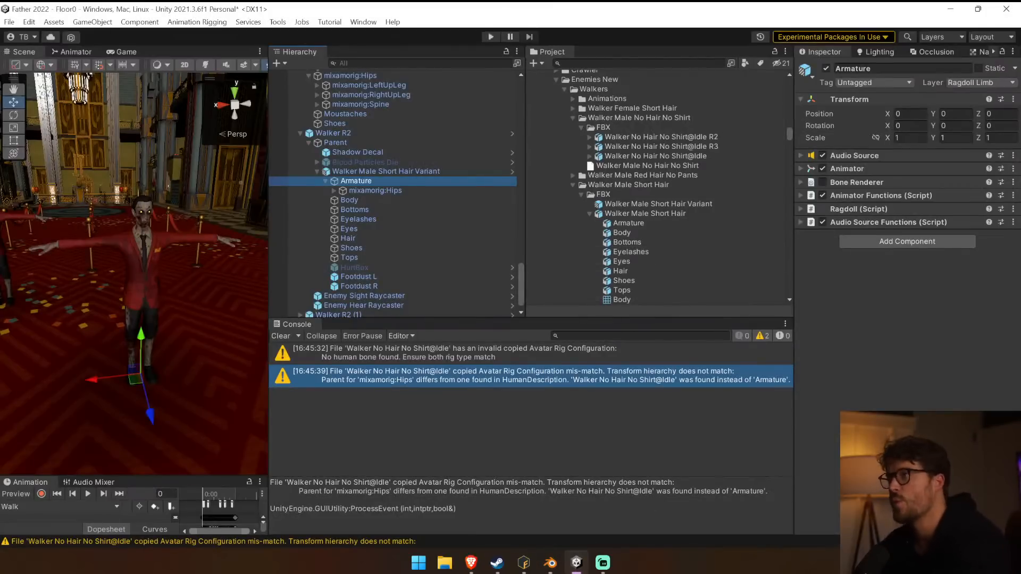
{"action": "left_click", "coordinate": [647, 145]}
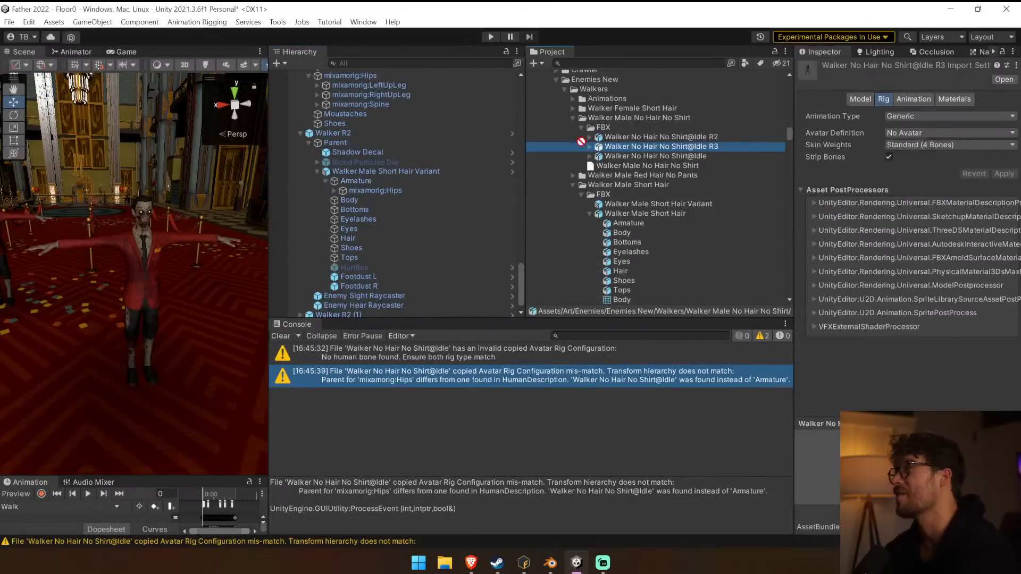
{"action": "left_click_drag", "start_coordinate": [354, 124], "coordinate": [299, 132]}
{"action": "left_click", "coordinate": [299, 133]}
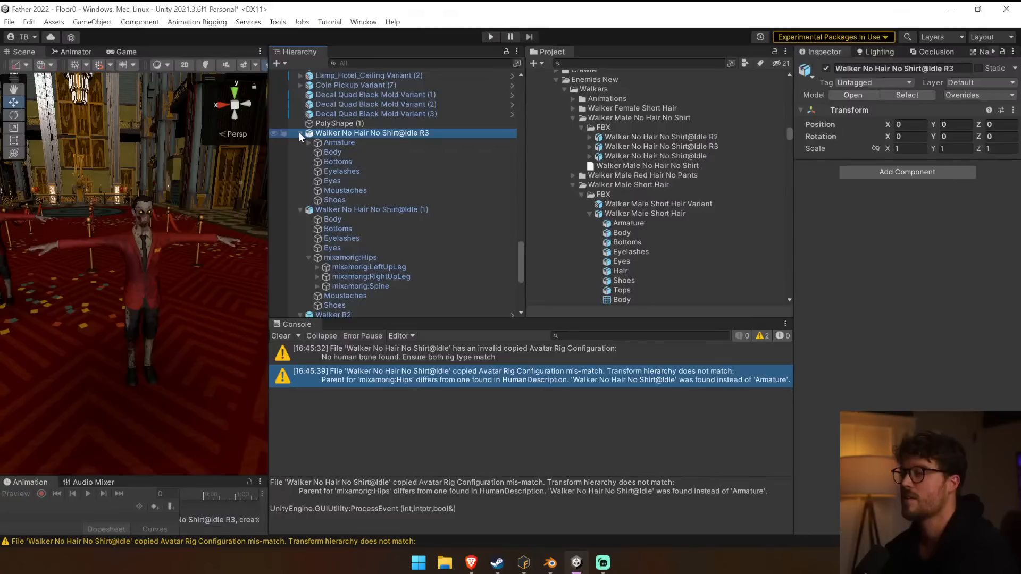
{"action": "left_click", "coordinate": [309, 143]}
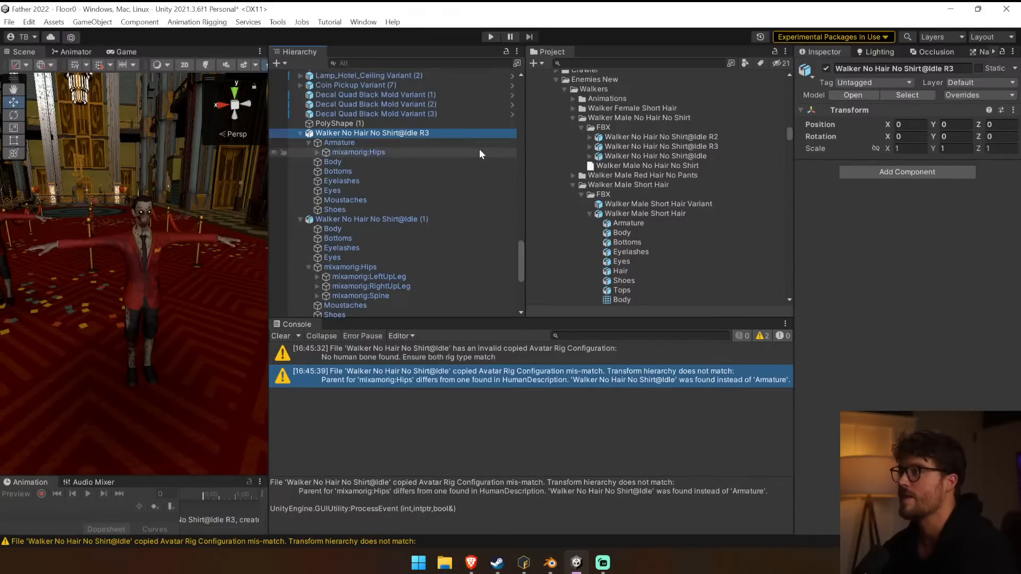
{"action": "scroll", "coordinate": [479, 150], "scroll_direction": "down", "scroll_amount": 3}
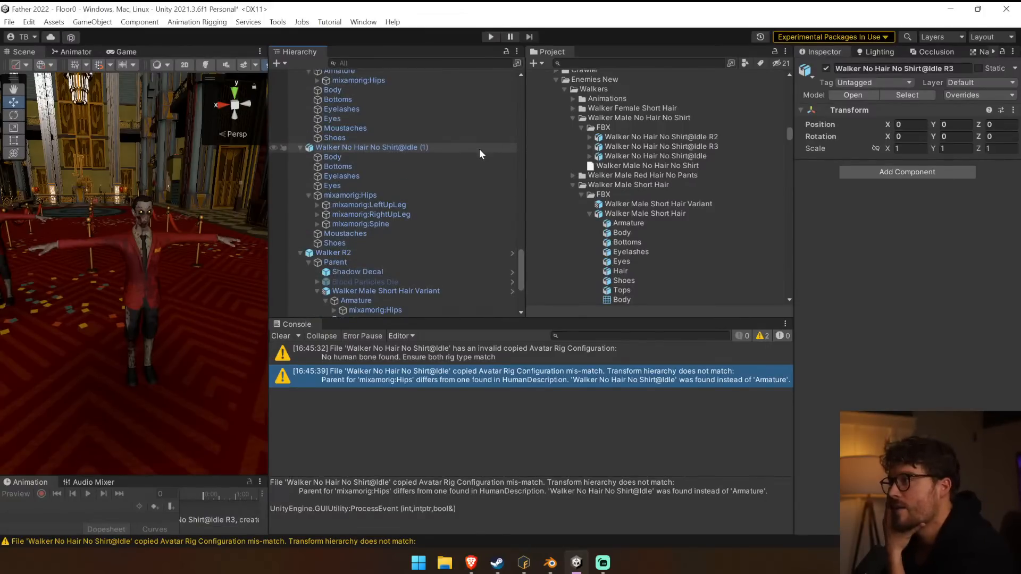
{"action": "scroll", "coordinate": [480, 150], "scroll_direction": "up", "scroll_amount": 1}
Delete the Walker No Hair No Shirt@Idle R3 and Walker No Hair No Shirt@Idle (1) instances from the scene.
{"action": "left_click", "coordinate": [409, 105]}
{"action": "left_click", "coordinate": [402, 97]}
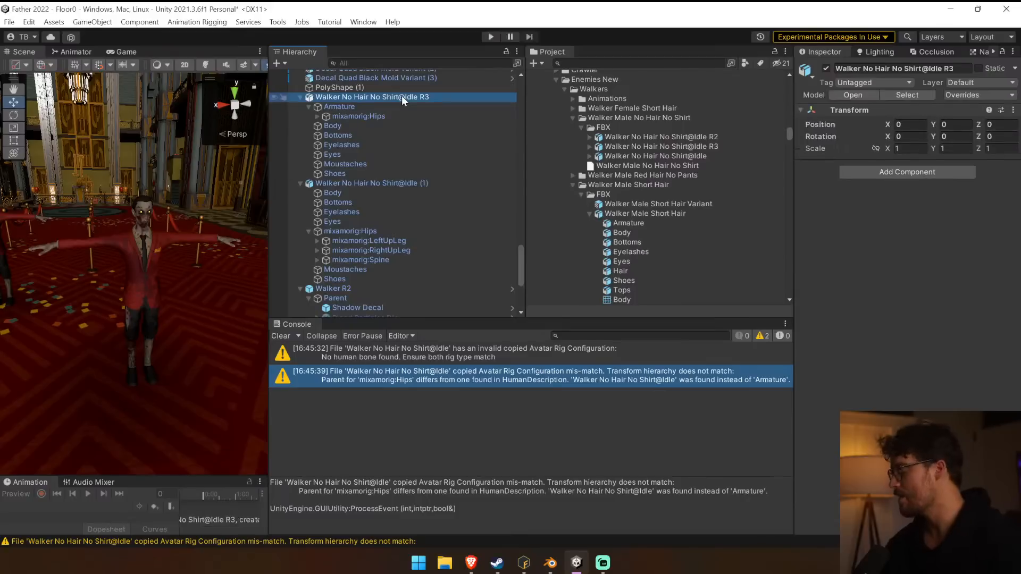
{"action": "key", "text": "Delete"}
{"action": "left_click", "coordinate": [401, 97]}
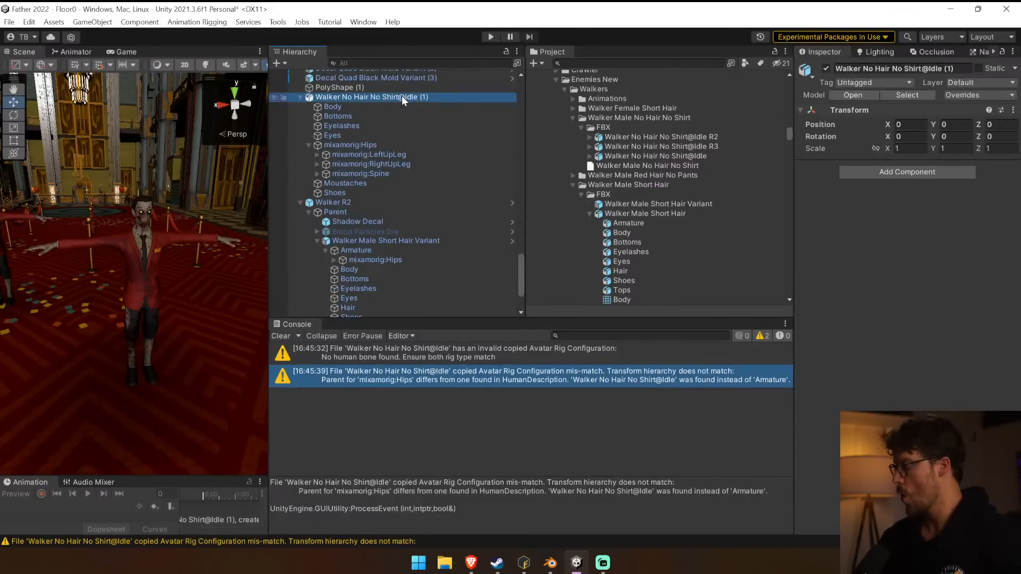
{"action": "key", "text": "Delete"}
Delete the Walker No Hair No Shirt@Idle and Walker No Hair No Shirt@Idle R2 models from the project's FBX folder.
{"action": "left_click", "coordinate": [712, 155]}
{"action": "left_click", "coordinate": [716, 138], "text": "ctrl"}
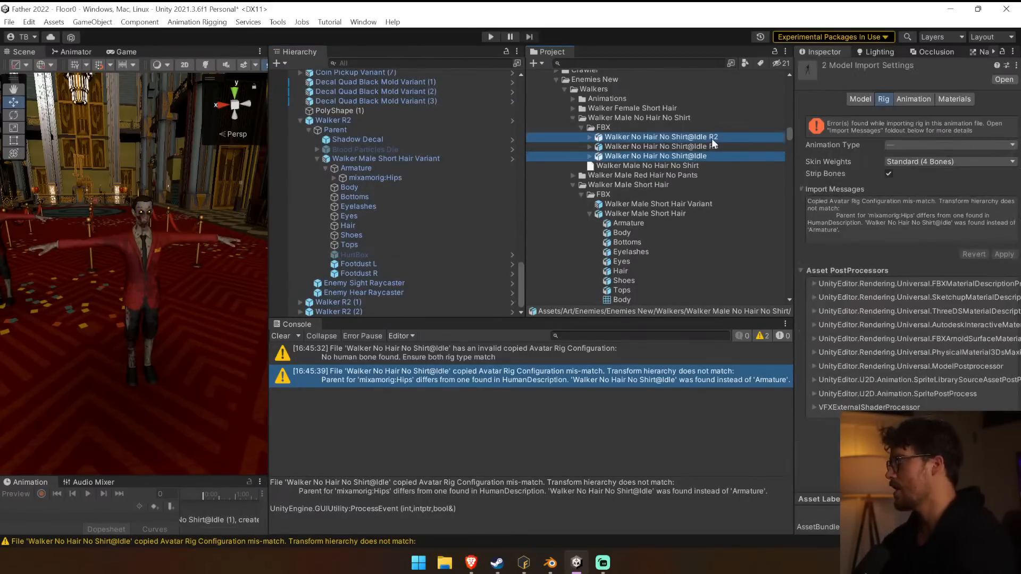
{"action": "key", "text": "Delete"}
{"action": "left_click", "coordinate": [540, 320]}
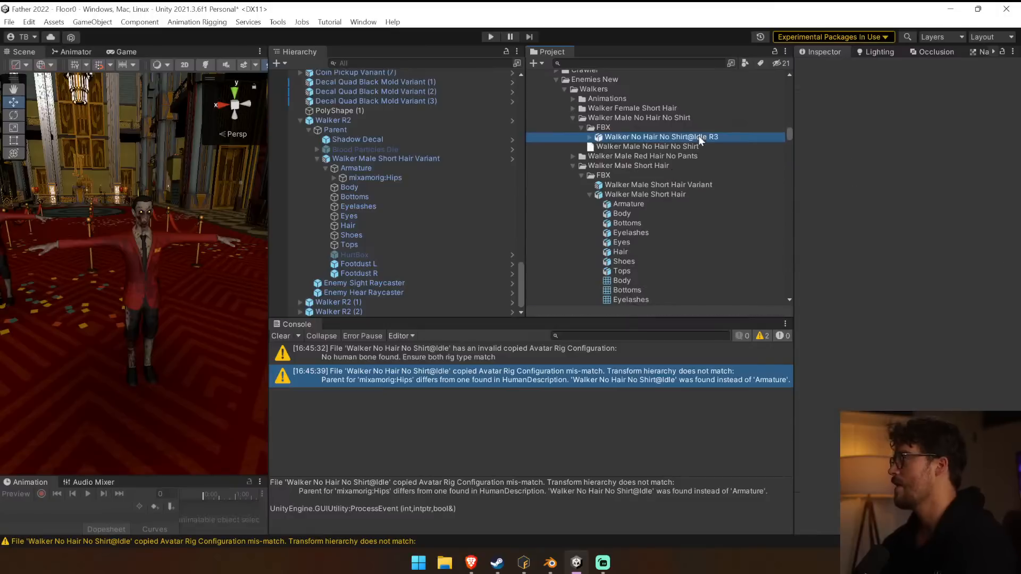
Rename the Walker No Hair No Shirt@Idle R3 model in the FBX folder as Walker No Hair No Shirt.
{"action": "left_click", "coordinate": [697, 137]}
{"action": "left_click", "coordinate": [733, 137]}
{"action": "key", "text": "End"}
{"action": "key", "text": "BackSpace"}
{"action": "key", "text": "BackSpace"}
{"action": "key", "text": "BackSpace"}
{"action": "key", "text": "BackSpace"}
{"action": "key", "text": "BackSpace"}
{"action": "key", "text": "BackSpace"}
{"action": "key", "text": "BackSpace"}
{"action": "key", "text": "BackSpace"}
{"action": "key", "text": "Return"}
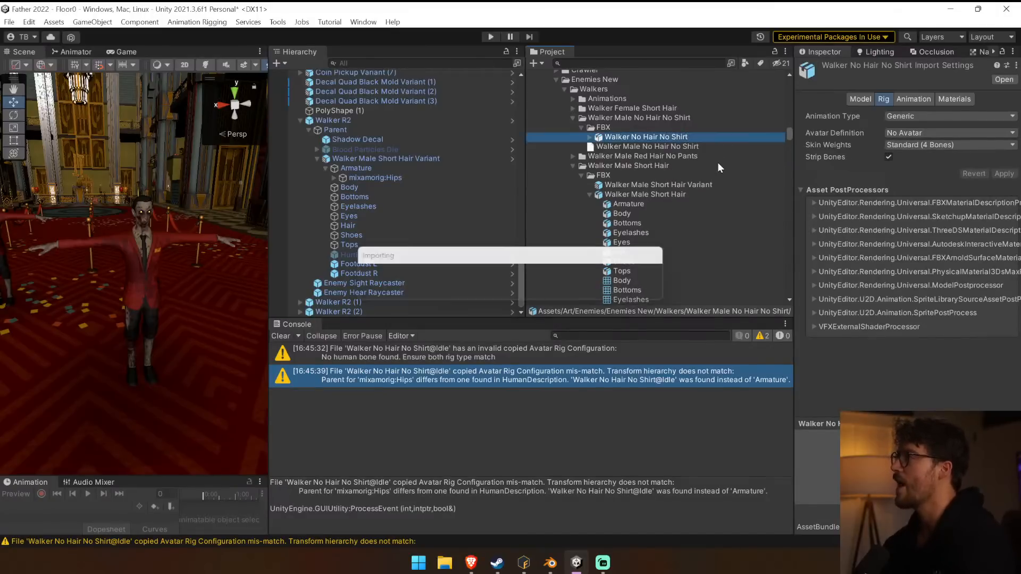
Set the model's rig to Humanoid, copying from the Walker Male Short HairAvatar, apply the import settings and clear the console.
{"action": "left_click", "coordinate": [896, 117]}
{"action": "left_click", "coordinate": [915, 172]}
{"action": "left_click", "coordinate": [925, 133]}
{"action": "left_click", "coordinate": [931, 174]}
{"action": "left_click", "coordinate": [1012, 179]}
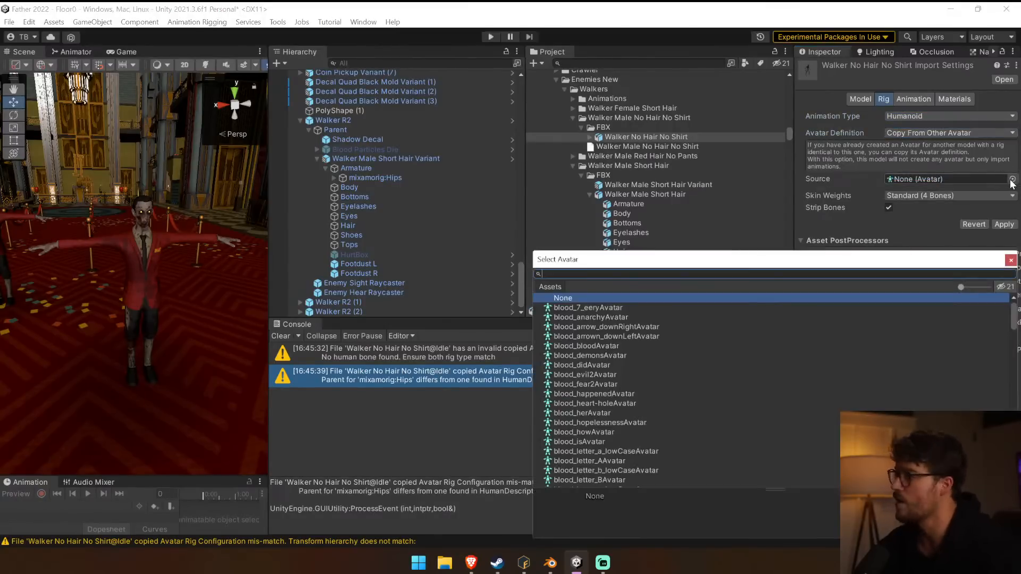
{"action": "type", "text": "No"}
{"action": "key", "text": "BackSpace"}
{"action": "key", "text": "BackSpace"}
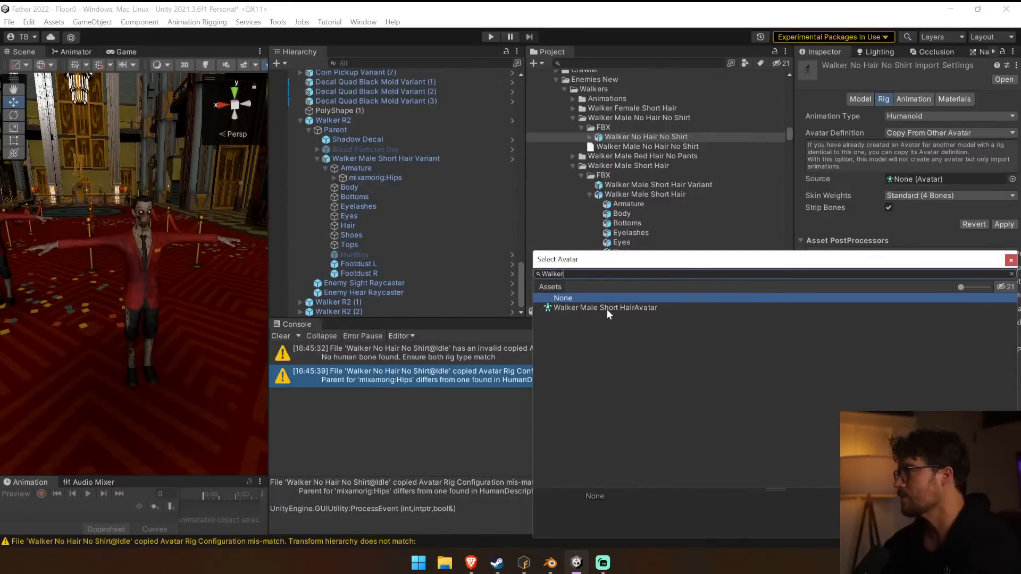
{"action": "double_click", "coordinate": [606, 310]}
{"action": "left_click", "coordinate": [998, 224]}
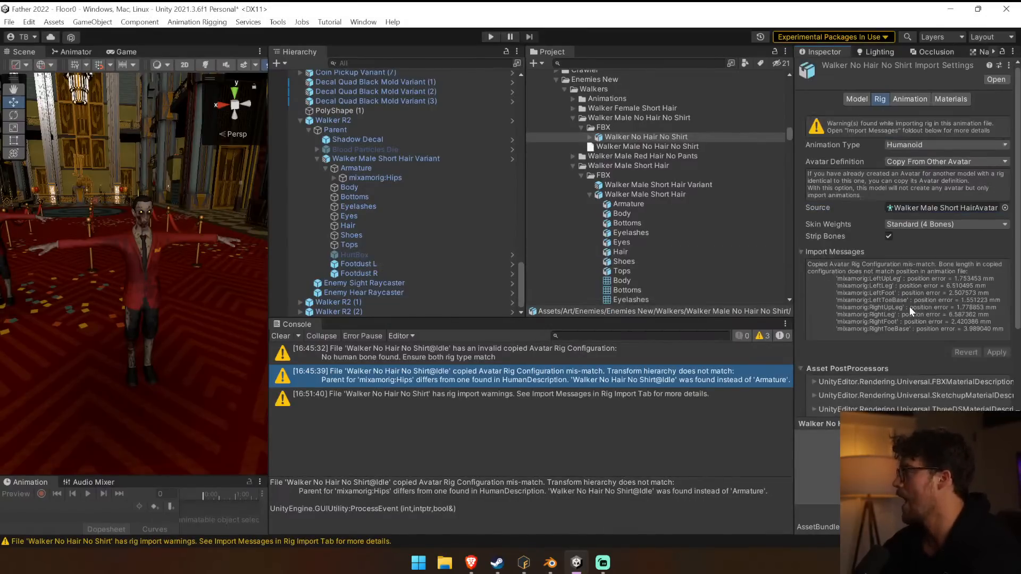
{"action": "left_click", "coordinate": [281, 336]}
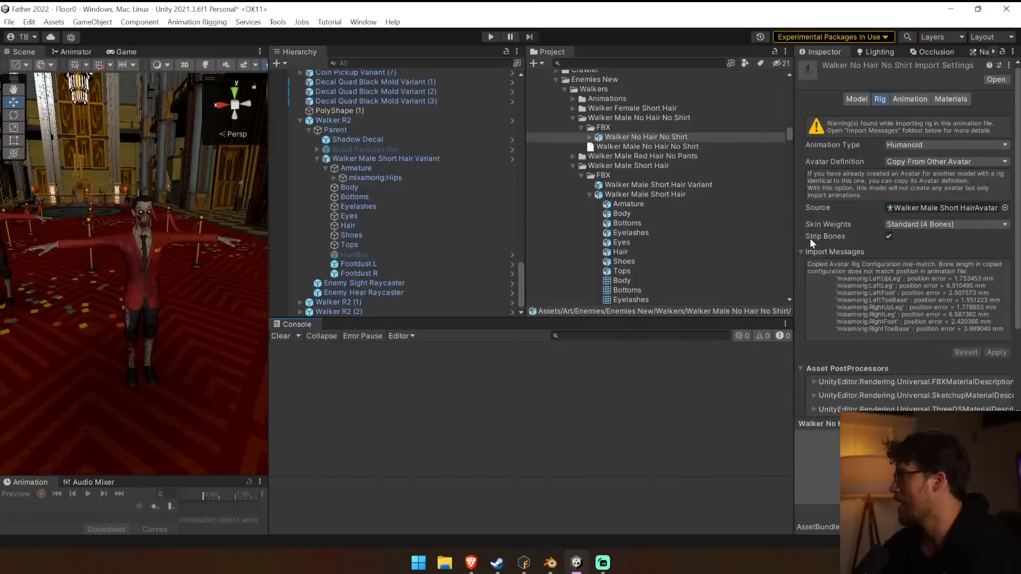
Set the rig's source avatar to None, and reselect Walker Male Short HairAvatar as the source.
{"action": "scroll", "coordinate": [861, 279], "scroll_direction": "down", "scroll_amount": 3}
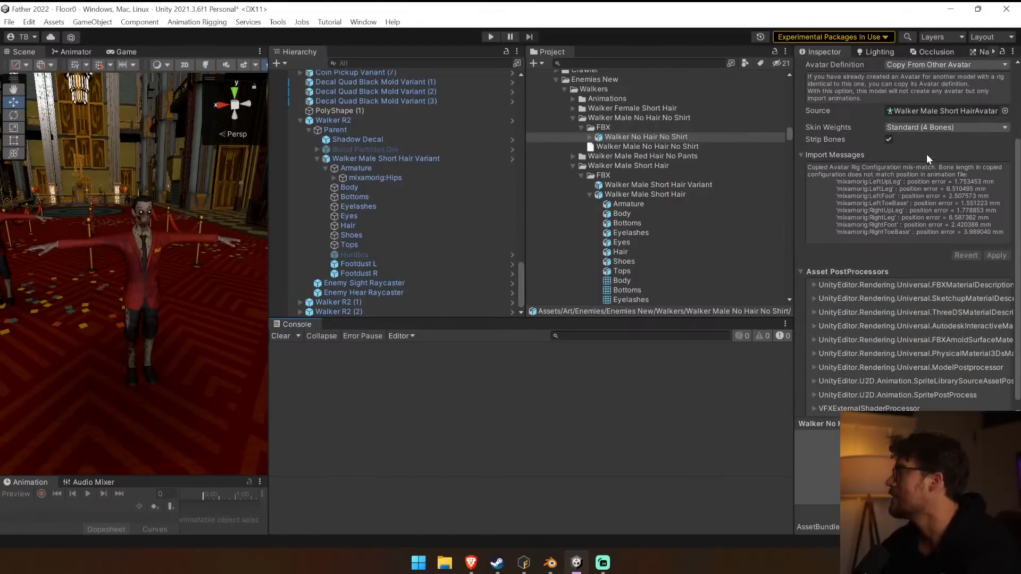
{"action": "scroll", "coordinate": [934, 162], "scroll_direction": "up", "scroll_amount": 1}
{"action": "left_click", "coordinate": [1005, 143]}
{"action": "type", "text": "no"}
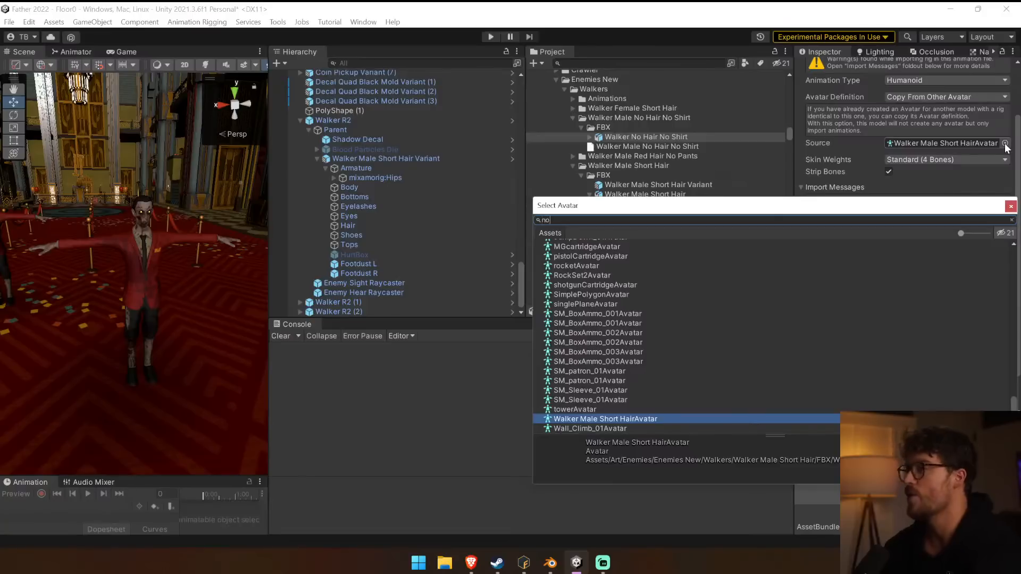
{"action": "type", "text": "ne"}
{"action": "double_click", "coordinate": [592, 244]}
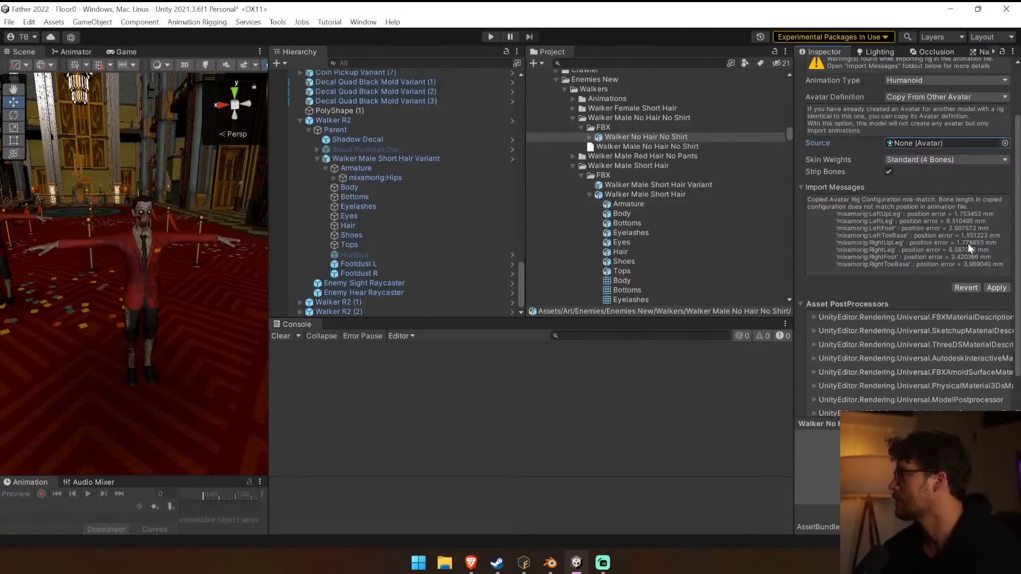
{"action": "left_click", "coordinate": [1005, 143]}
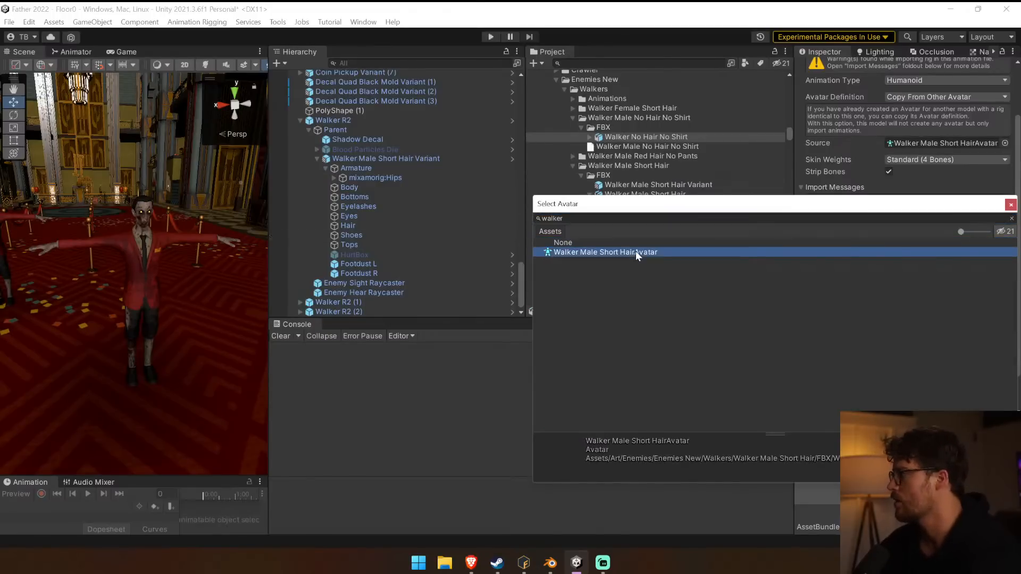
{"action": "double_click", "coordinate": [636, 251]}
{"action": "left_click", "coordinate": [957, 145]}
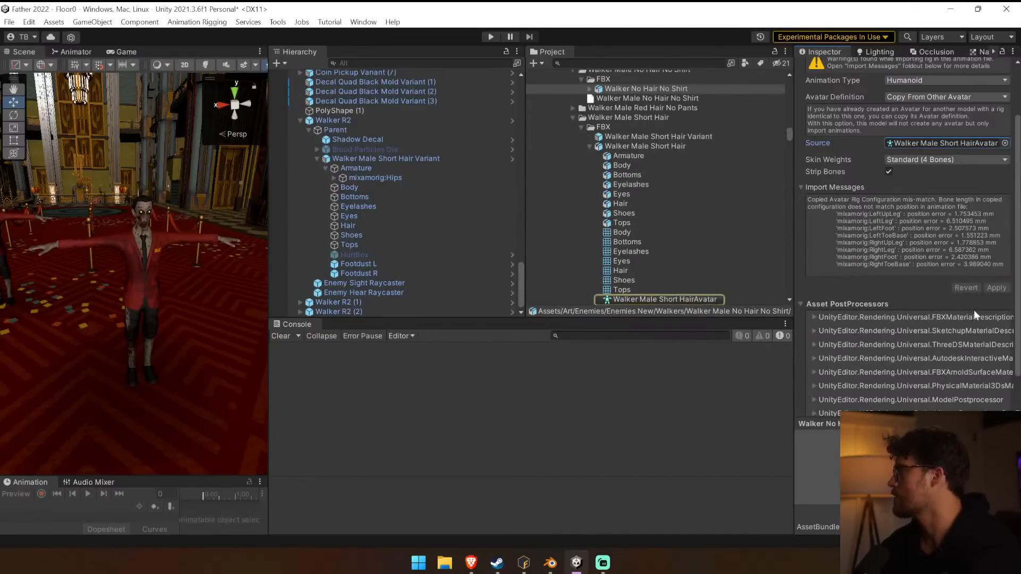
Set the rig's source avatar to None and apply the import settings.
{"action": "left_click", "coordinate": [1005, 143]}
{"action": "type", "text": "none"}
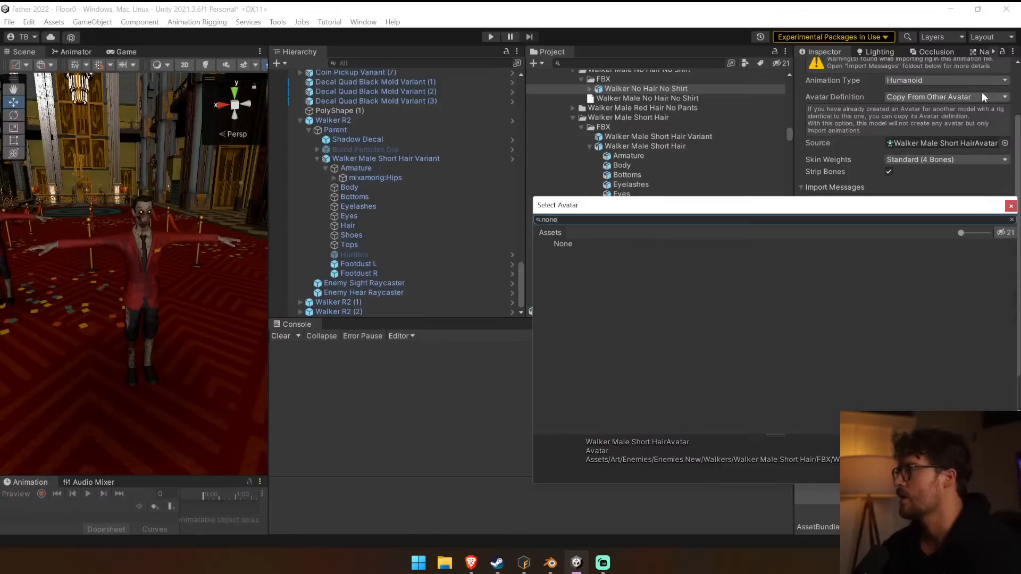
{"action": "double_click", "coordinate": [559, 248]}
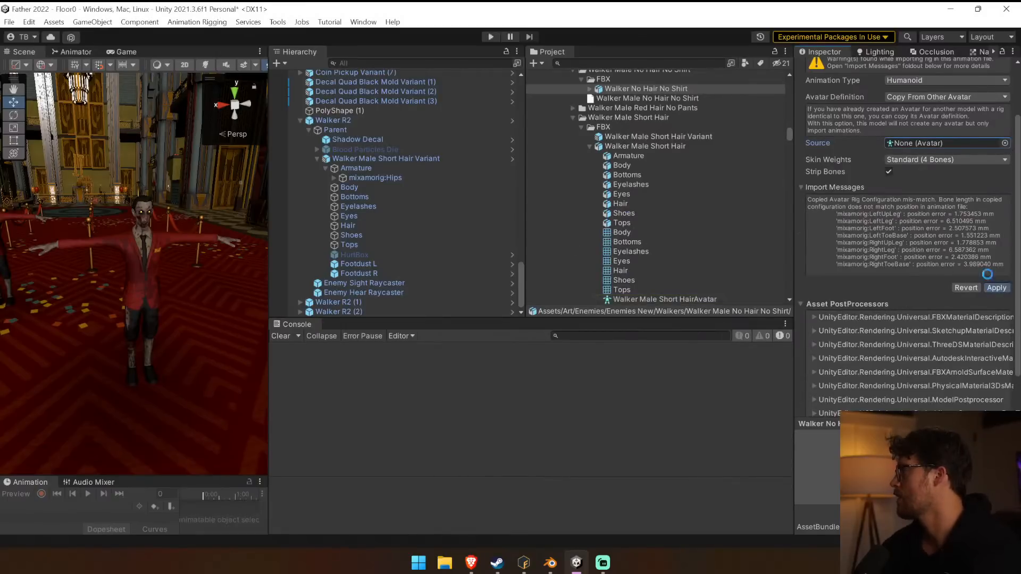
Reassign Walker Male Short HairAvatar as the rig's source, apply it with a cleared console, and review the import messages.
{"action": "left_click", "coordinate": [1005, 161]}
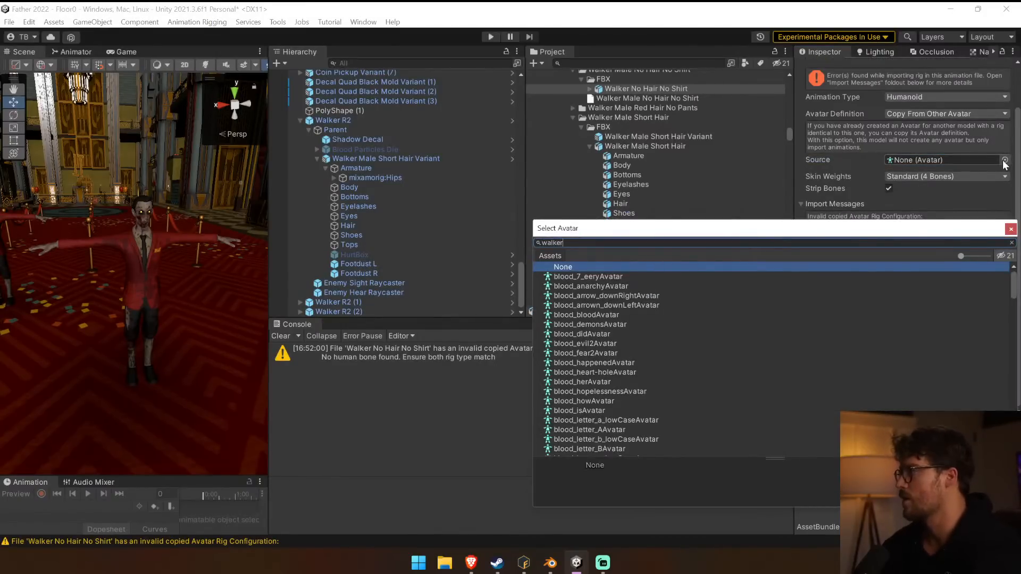
{"action": "double_click", "coordinate": [604, 273]}
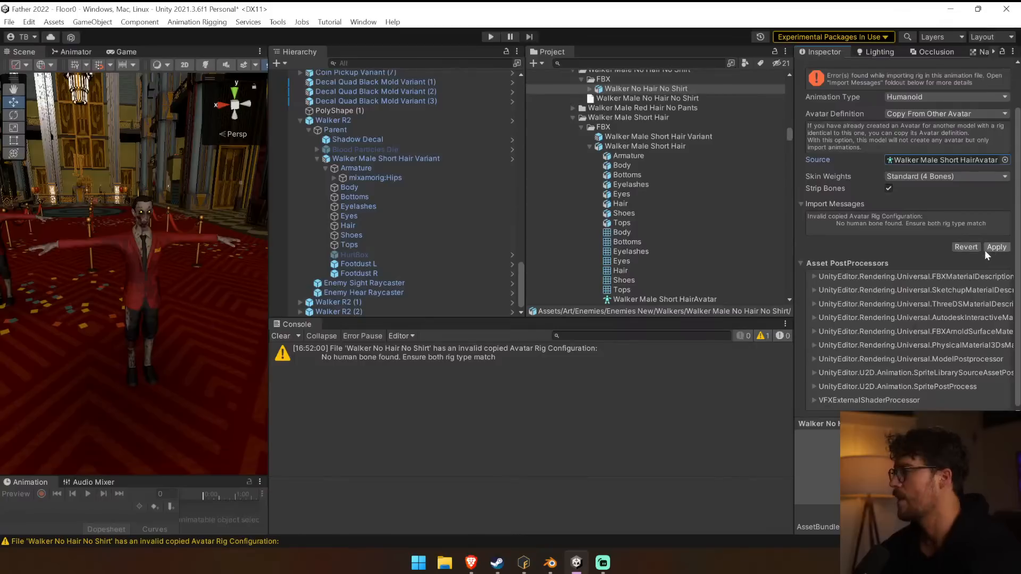
{"action": "left_click", "coordinate": [281, 336]}
{"action": "left_click", "coordinate": [1006, 245]}
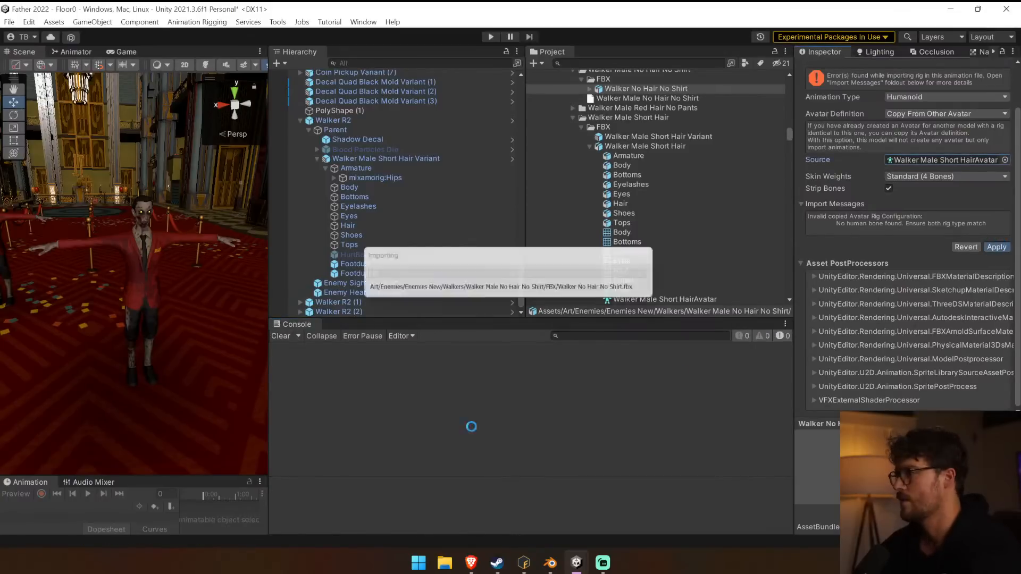
{"action": "left_click", "coordinate": [453, 354]}
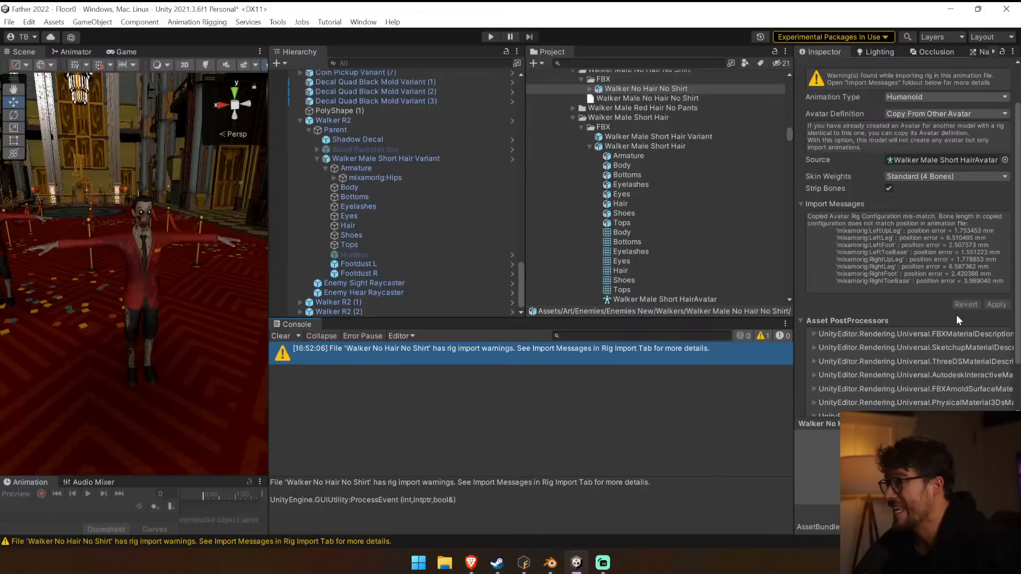
{"action": "scroll", "coordinate": [956, 315], "scroll_direction": "down", "scroll_amount": 3}
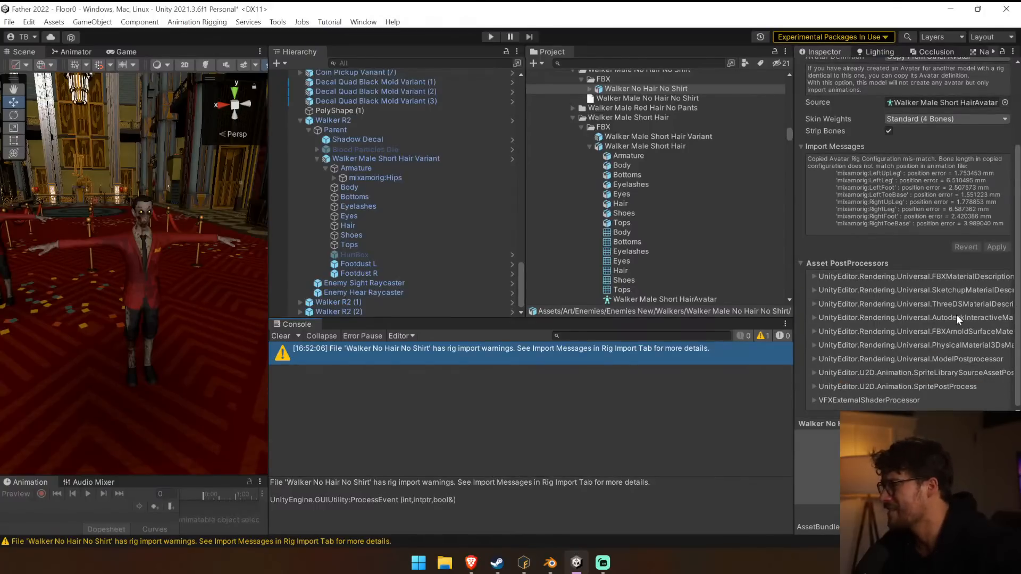
{"action": "scroll", "coordinate": [957, 315], "scroll_direction": "up", "scroll_amount": 5}
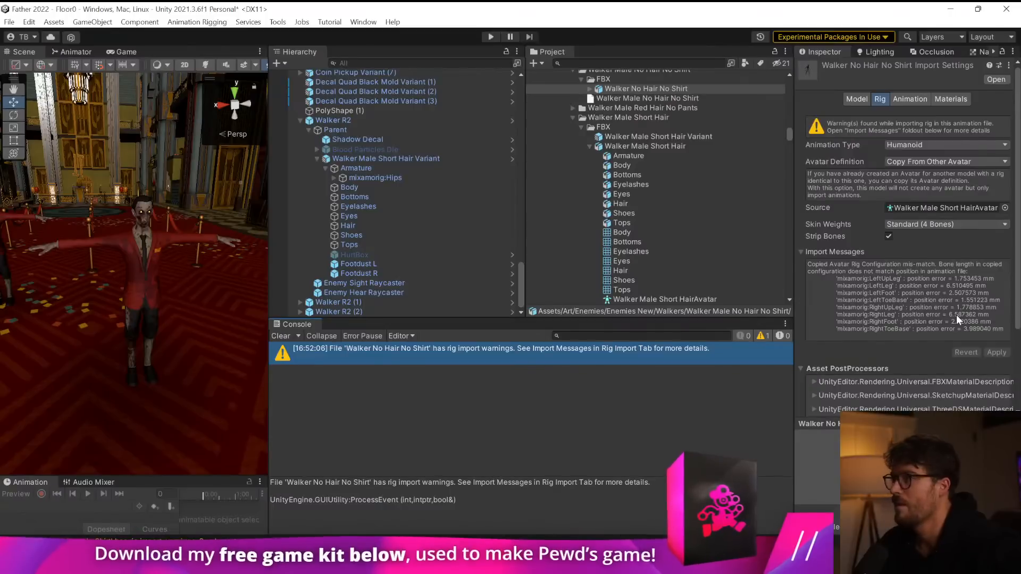
Expand Walker R2 in the scene, select its Walker Male Short Hair Variant and collapse the Walker Male Short Hair model in the project.
{"action": "left_click", "coordinate": [301, 120]}
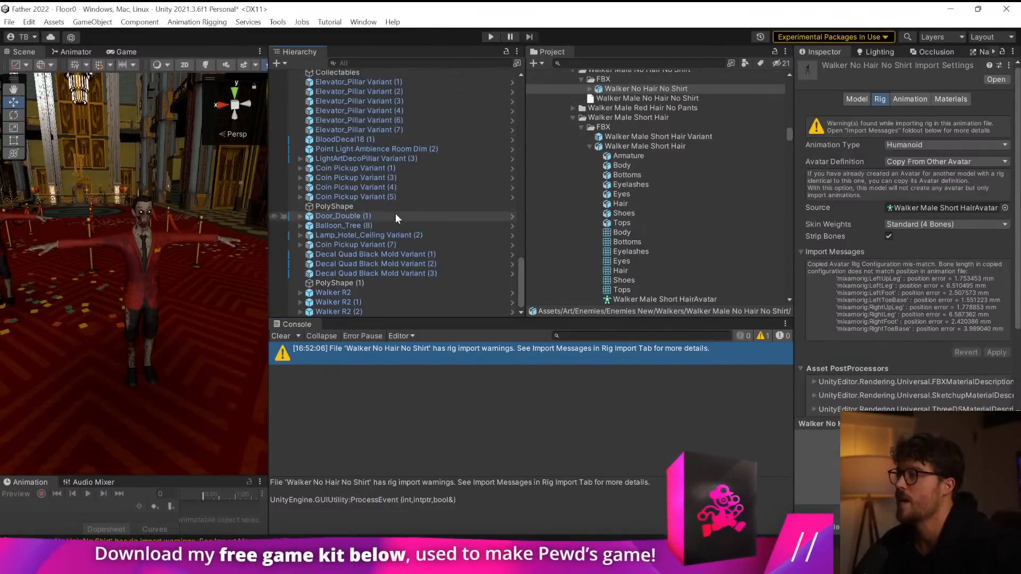
{"action": "left_click", "coordinate": [290, 292]}
{"action": "left_click", "coordinate": [299, 293]}
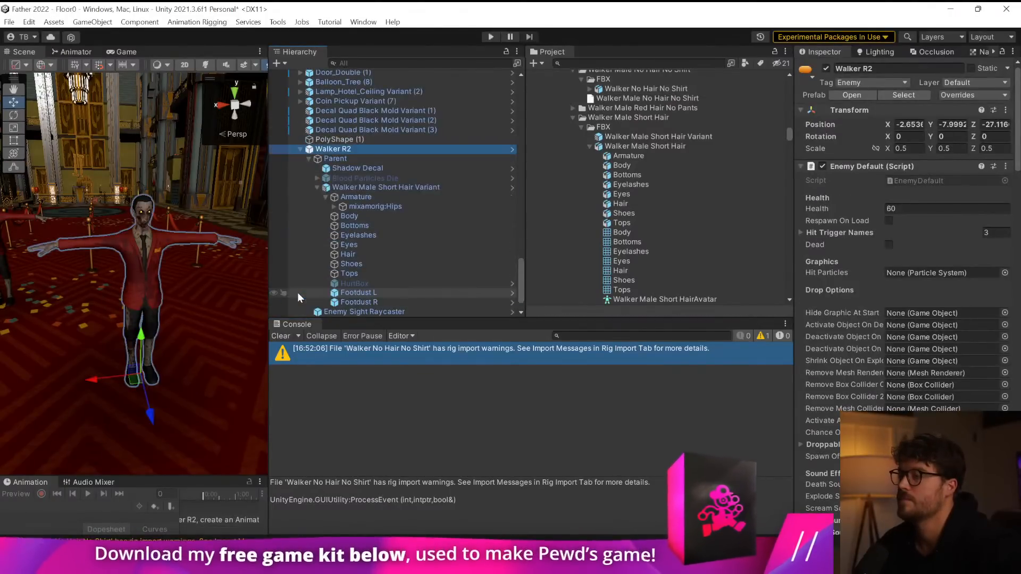
{"action": "left_click", "coordinate": [313, 189]}
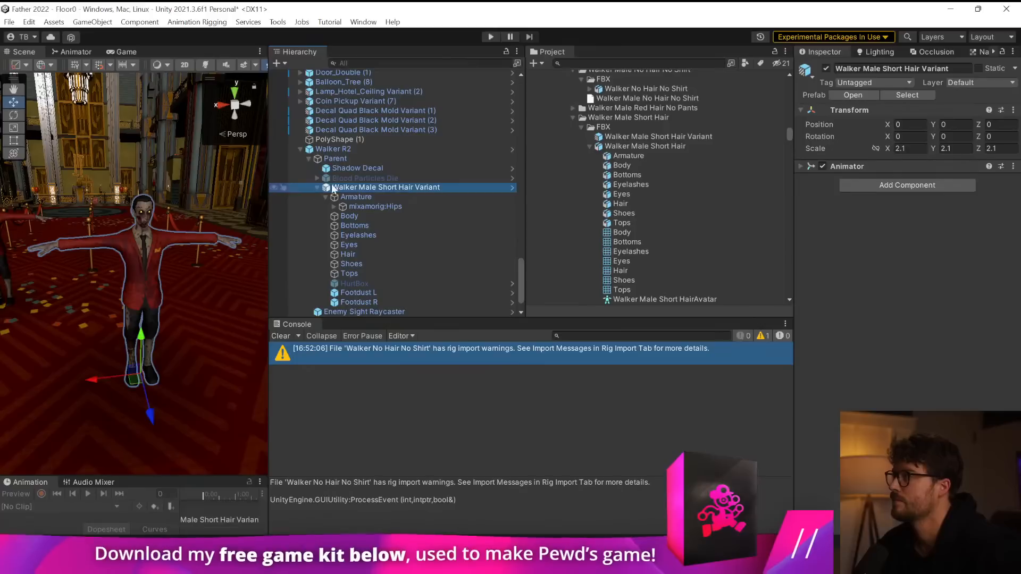
{"action": "left_click", "coordinate": [588, 147]}
{"action": "scroll", "coordinate": [665, 161], "scroll_direction": "up", "scroll_amount": 3}
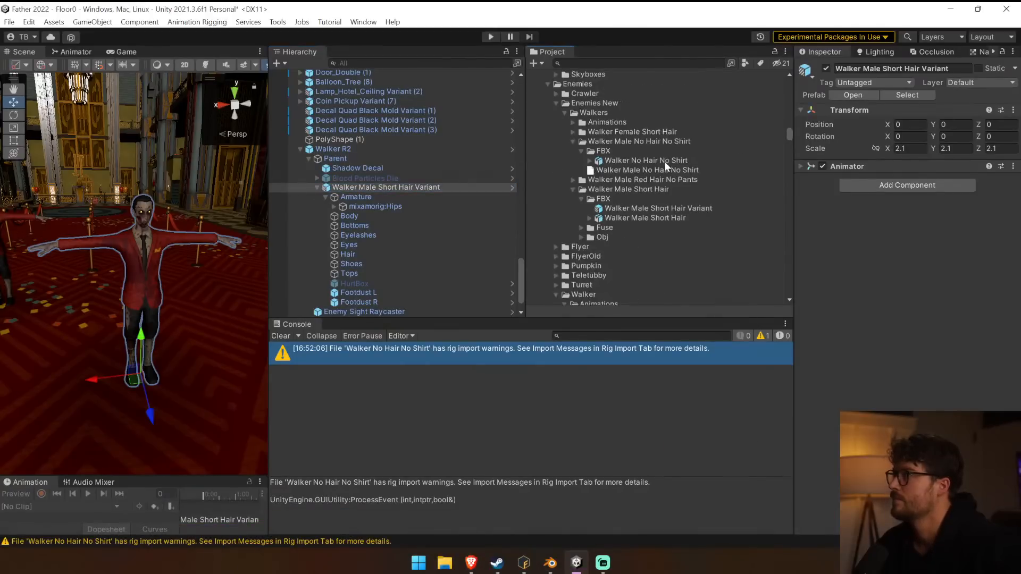
Add the Walker No Hair No Shirt model to the scene above Walker R2 and expand its armature to the hip bones.
{"action": "left_click", "coordinate": [614, 159]}
{"action": "left_click_drag", "start_coordinate": [338, 147], "coordinate": [338, 145]}
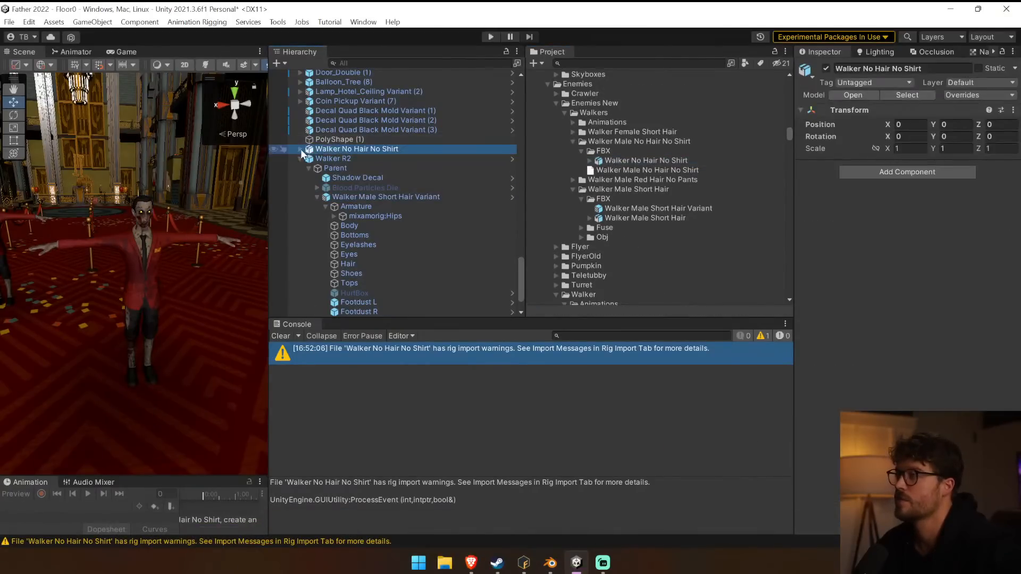
{"action": "left_click", "coordinate": [301, 149]}
{"action": "left_click", "coordinate": [329, 158]}
{"action": "left_click", "coordinate": [308, 158]}
{"action": "left_click", "coordinate": [317, 168]}
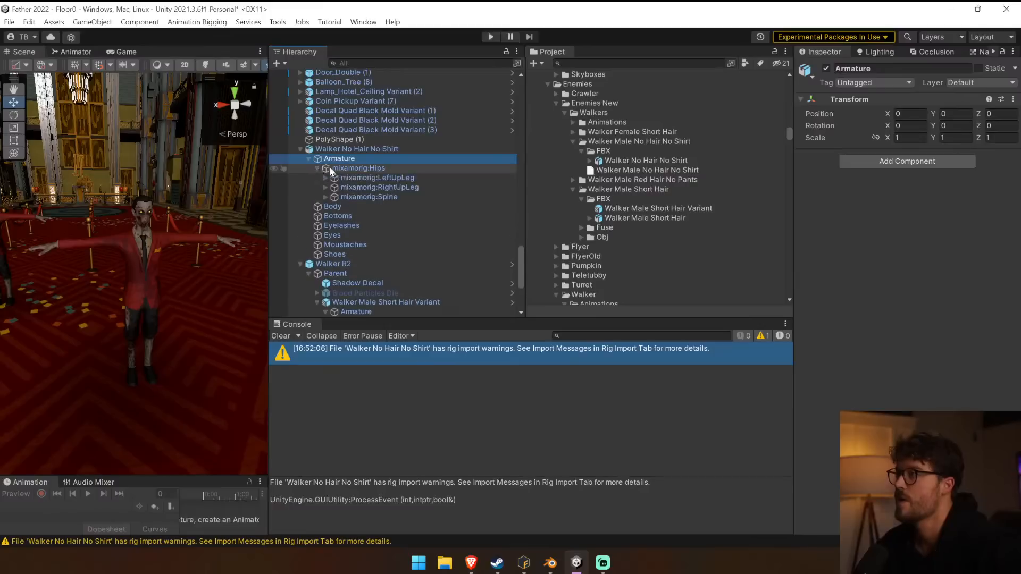
Inspect the leg and spine bones in the short-hair variant's armature against the Walker No Hair No Shirt hierarchy.
{"action": "left_click_drag", "start_coordinate": [269, 136], "coordinate": [399, 135]}
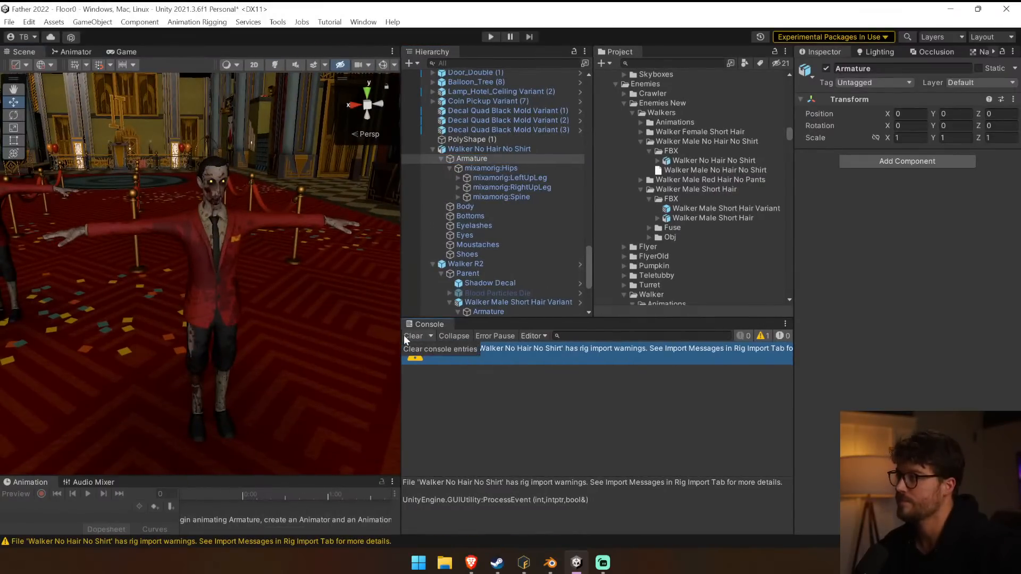
{"action": "scroll", "coordinate": [540, 256], "scroll_direction": "down", "scroll_amount": 3}
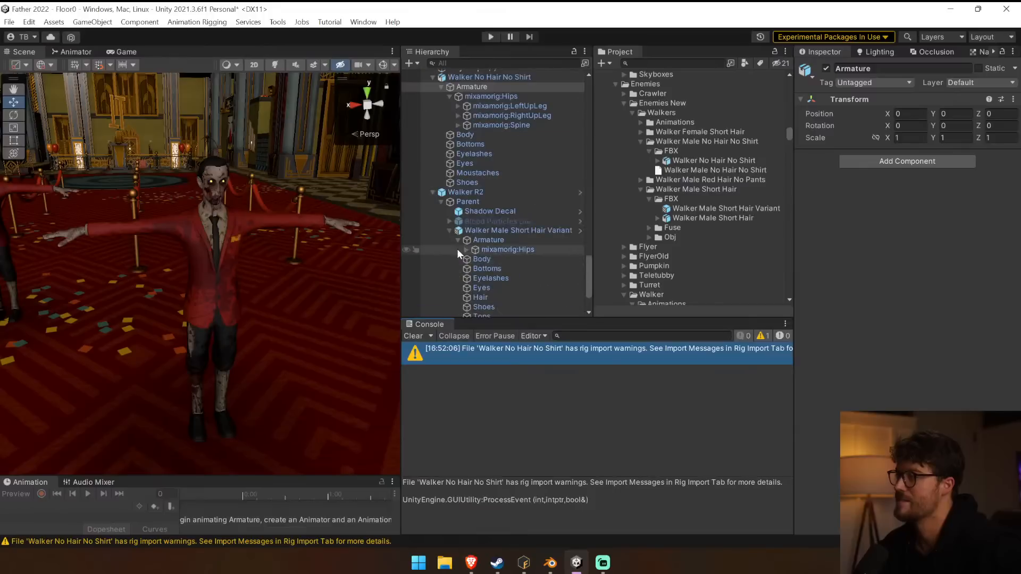
{"action": "left_click", "coordinate": [473, 259]}
{"action": "left_click", "coordinate": [492, 270]}
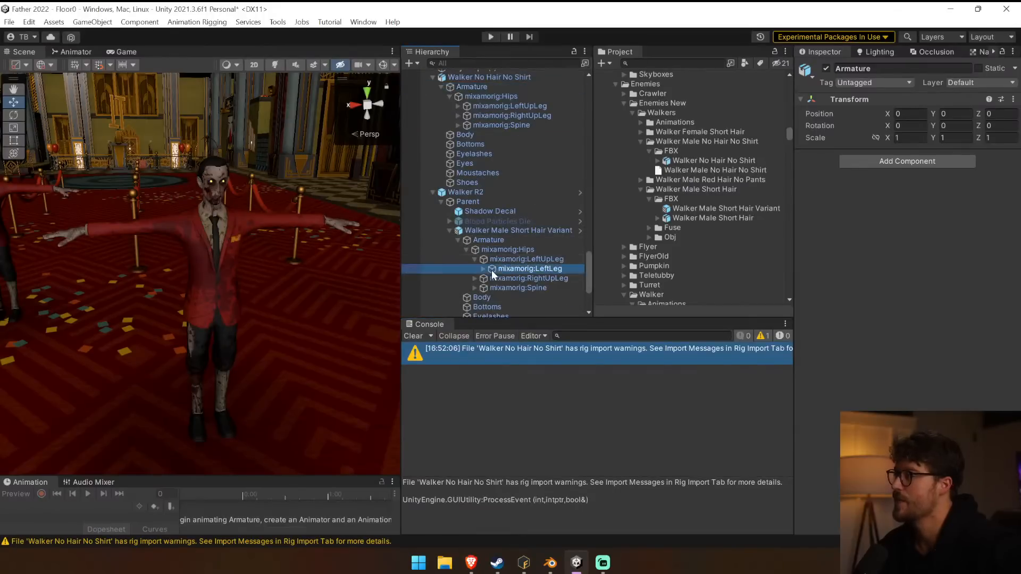
{"action": "left_click", "coordinate": [483, 270]}
{"action": "left_click", "coordinate": [491, 278]}
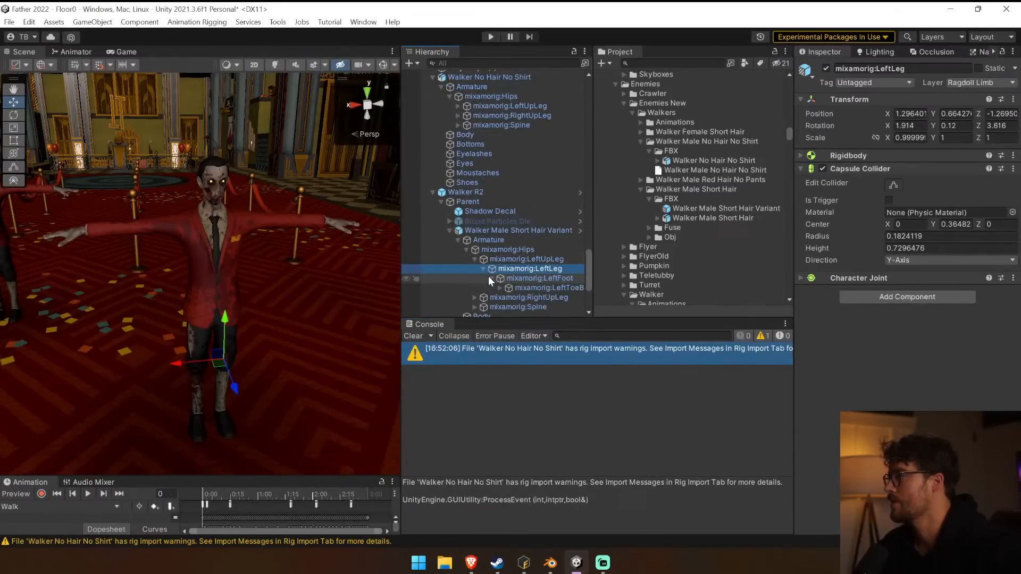
{"action": "left_click", "coordinate": [472, 304]}
{"action": "scroll", "coordinate": [472, 303], "scroll_direction": "down", "scroll_amount": 3}
{"action": "left_click", "coordinate": [478, 210]}
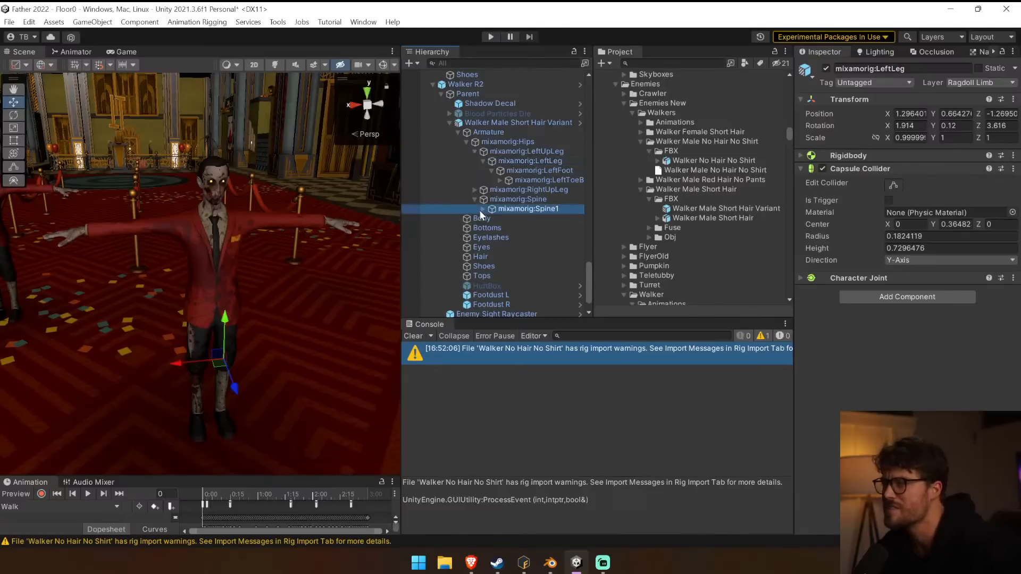
{"action": "left_click", "coordinate": [482, 209]}
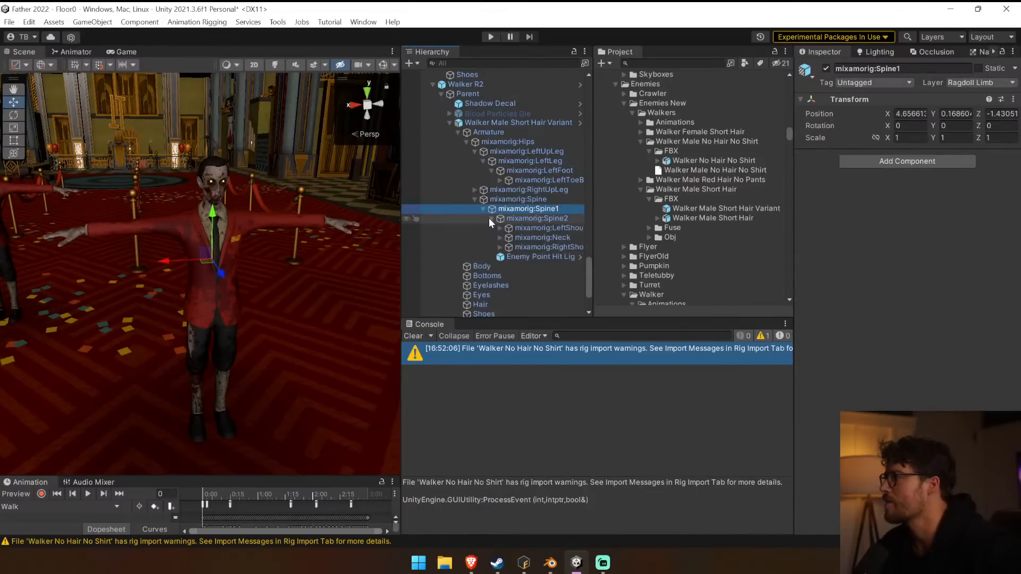
{"action": "left_click", "coordinate": [449, 123]}
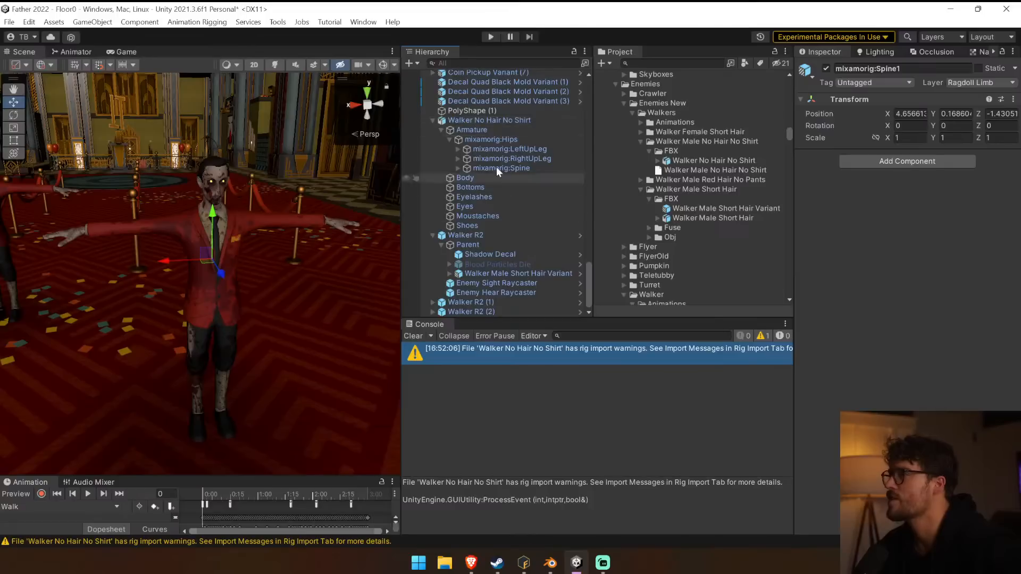
Replace the Body mesh of Walker R2's short-hair variant with the Walker No Hair No Shirt Body mesh and clear the console.
{"action": "left_click", "coordinate": [462, 178]}
{"action": "left_click", "coordinate": [946, 244]}
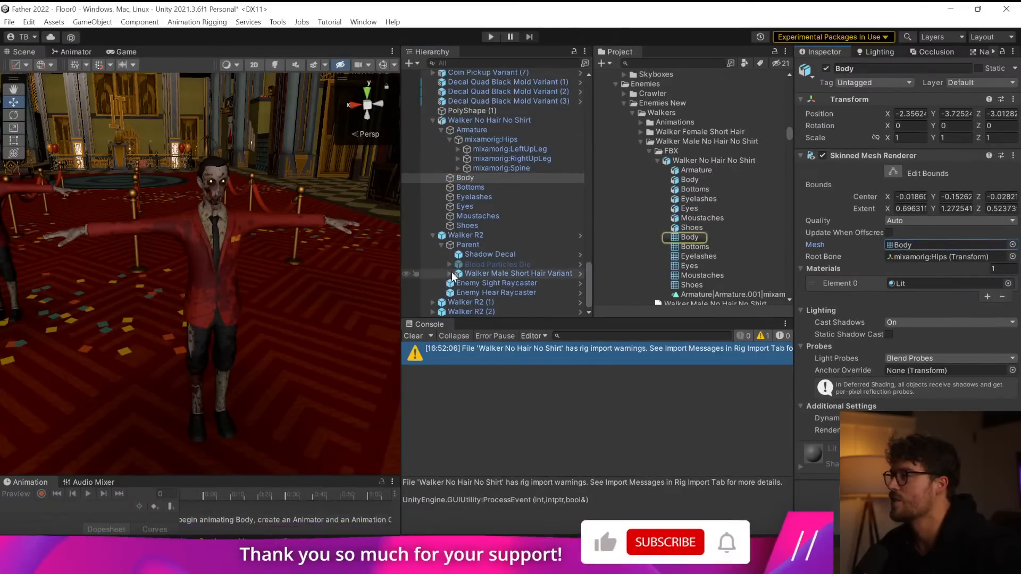
{"action": "left_click", "coordinate": [449, 273]}
{"action": "left_click", "coordinate": [458, 211]}
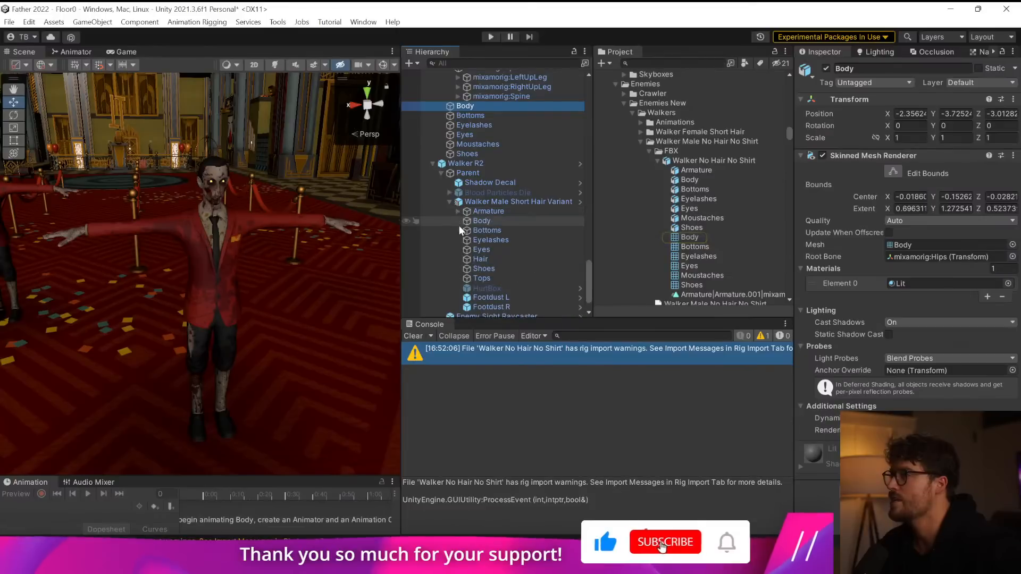
{"action": "left_click", "coordinate": [481, 220]}
{"action": "left_click", "coordinate": [930, 243]}
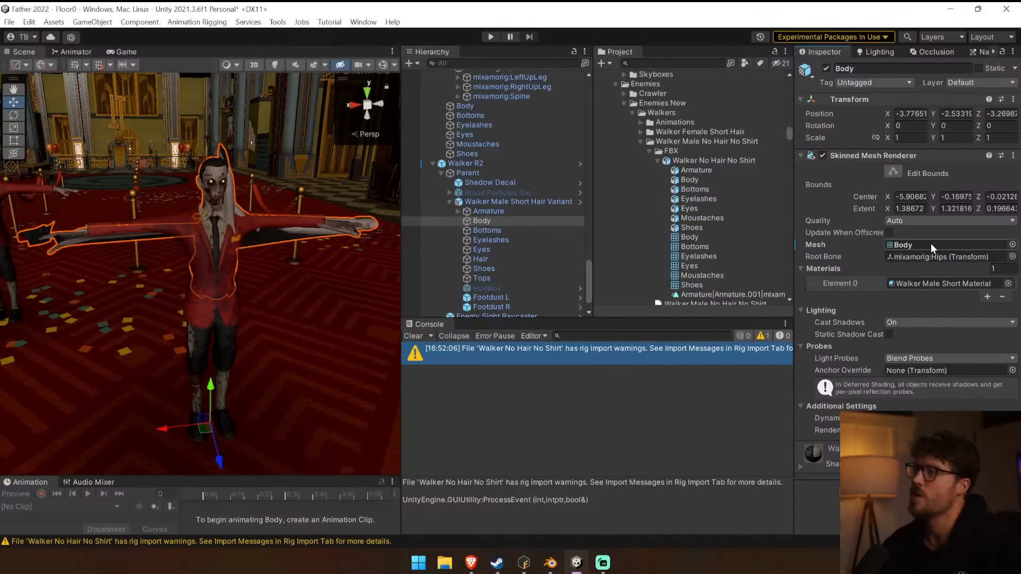
{"action": "left_click", "coordinate": [409, 335]}
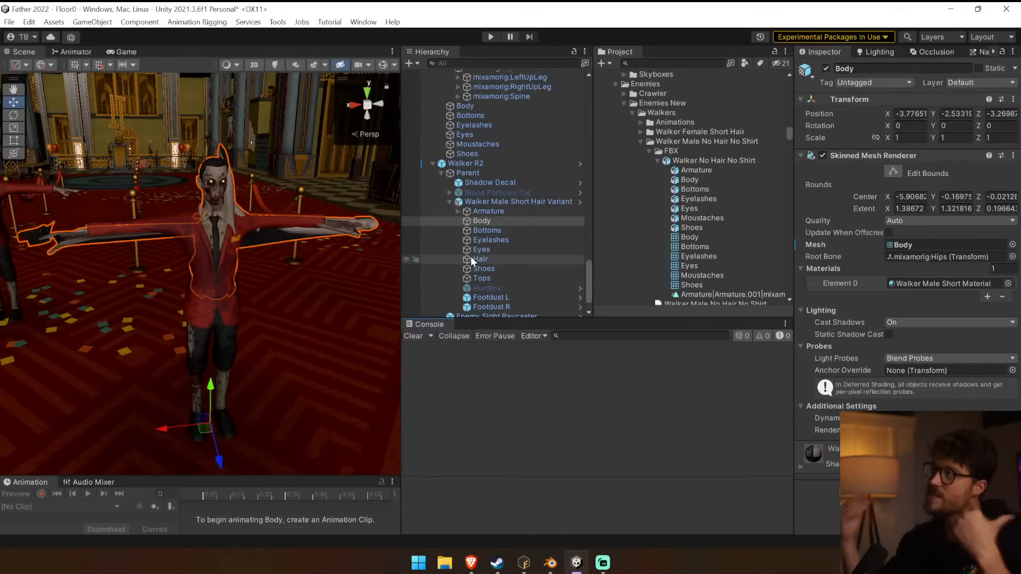
Copy Walker No Hair No Shirt's Body through Shoes objects and paste them under Walker Male Short Hair Variant in the Walker R2 prefab.
{"action": "left_click", "coordinate": [476, 96]}
{"action": "left_click", "coordinate": [479, 106]}
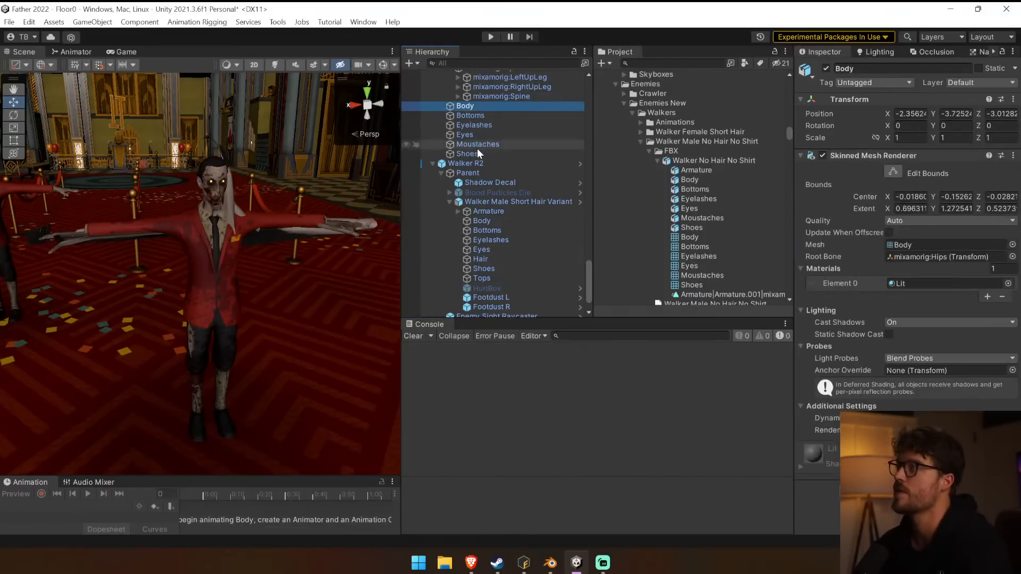
{"action": "left_click", "coordinate": [477, 152], "text": "shift"}
{"action": "left_click_drag", "start_coordinate": [496, 158], "coordinate": [537, 163]}
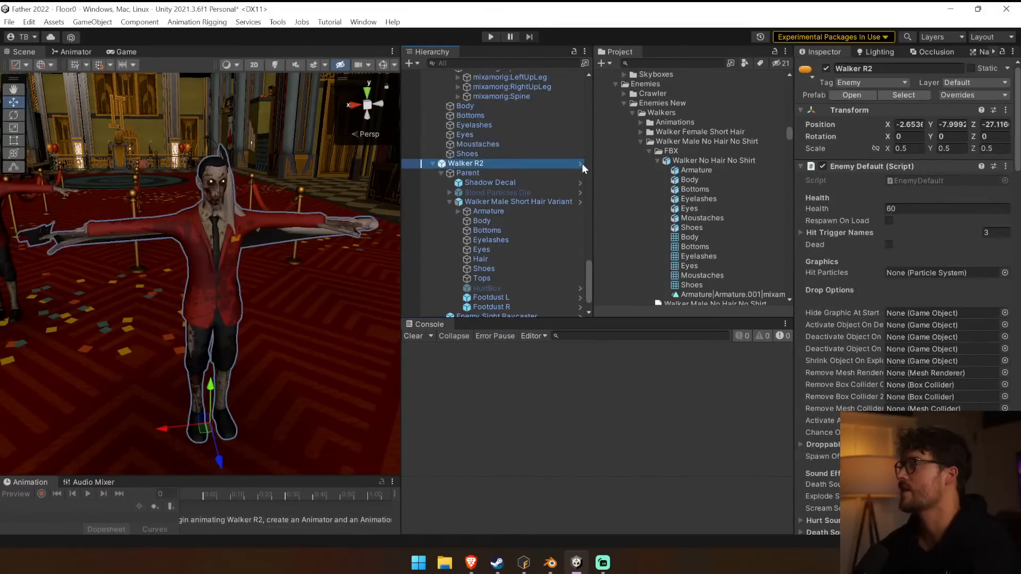
{"action": "left_click", "coordinate": [580, 163]}
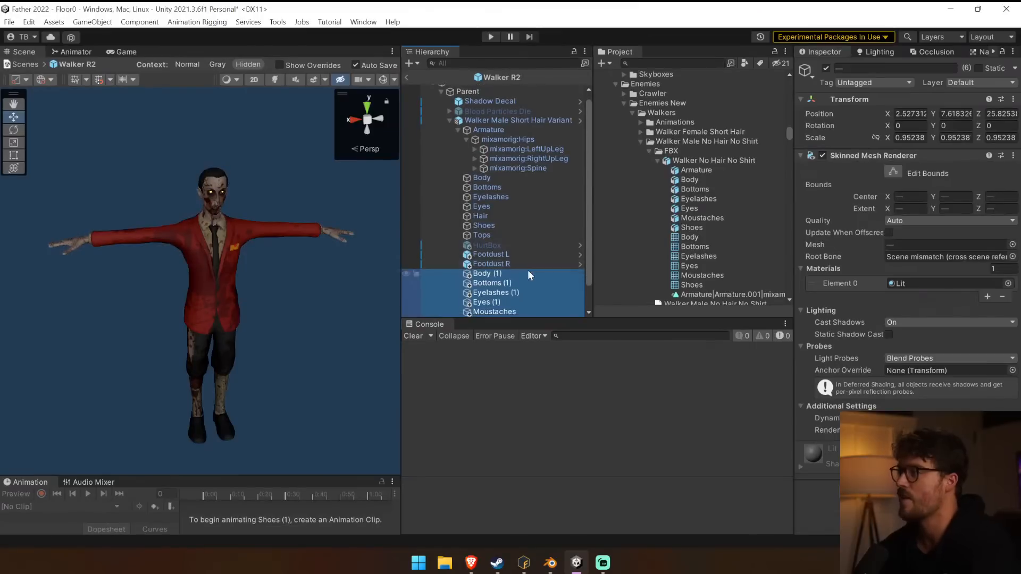
Set the X, Y and Z position of the six pasted mesh objects to 0.
{"action": "scroll", "coordinate": [522, 265], "scroll_direction": "down", "scroll_amount": 1}
{"action": "left_click", "coordinate": [910, 113]}
{"action": "type", "text": "0"}
{"action": "key", "text": "Tab"}
{"action": "type", "text": "0"}
{"action": "key", "text": "Tab"}
{"action": "type", "text": "0"}
{"action": "key", "text": "Tab"}
Delete the six pasted mesh objects, Body (1) through Shoes (1), from the Walker R2 prefab.
{"action": "left_click", "coordinate": [490, 243]}
{"action": "key", "text": "Down"}
{"action": "key", "text": "Down"}
{"action": "key", "text": "Down"}
{"action": "key", "text": "Down"}
{"action": "key", "text": "Up"}
{"action": "key", "text": "Up"}
{"action": "key", "text": "Up"}
{"action": "key", "text": "Up"}
{"action": "key", "text": "Up"}
{"action": "key", "text": "Down"}
{"action": "key", "text": "Down"}
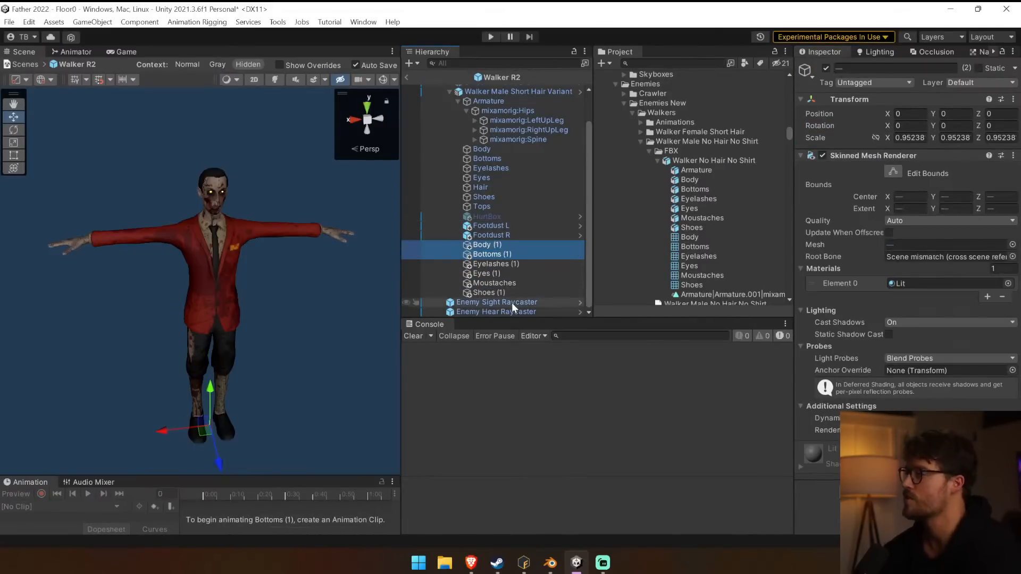
{"action": "left_click", "coordinate": [514, 293]}
{"action": "left_click", "coordinate": [506, 247], "text": "shift"}
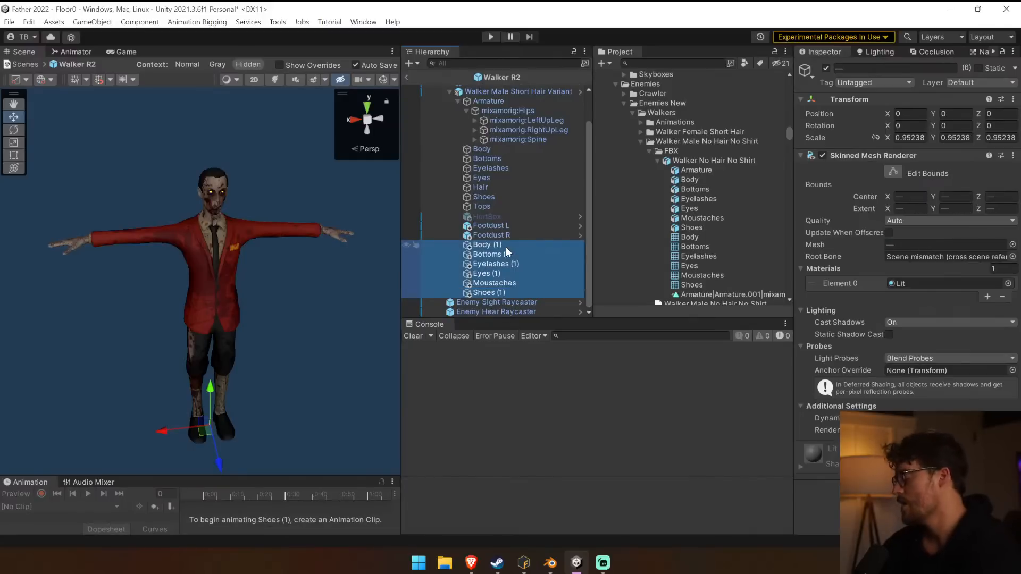
{"action": "key", "text": "Delete"}
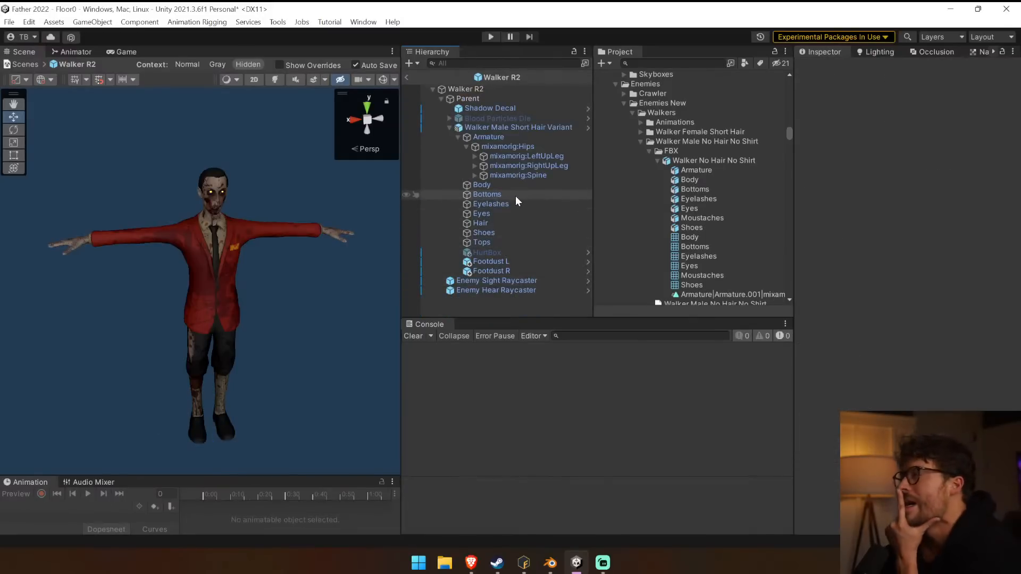
Collapse Walker Male Short Hair Variant and add the Walker No Hair No Shirt model below it in the Walker R2 prefab.
{"action": "left_click", "coordinate": [458, 137]}
{"action": "left_click", "coordinate": [502, 136]}
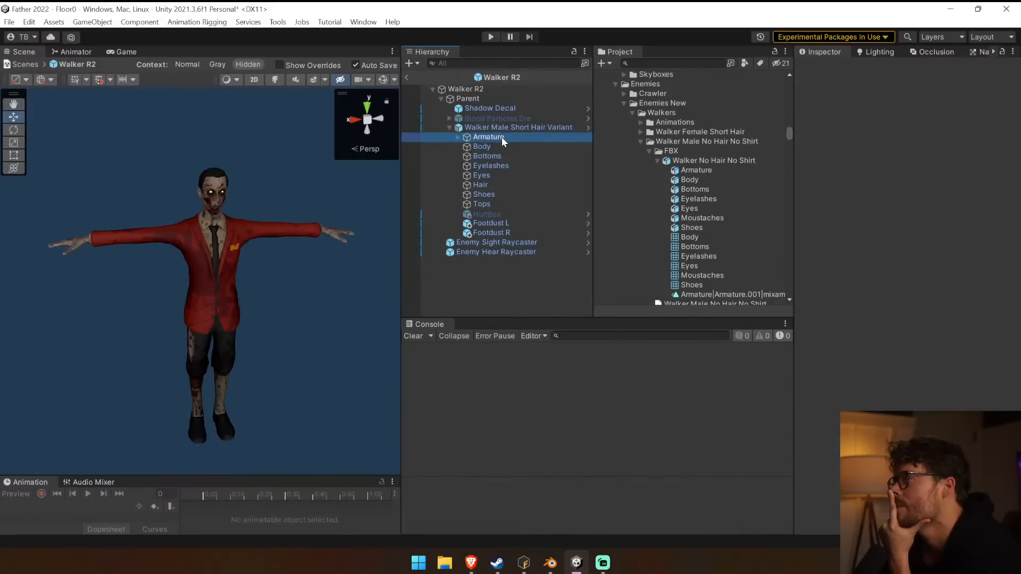
{"action": "left_click", "coordinate": [502, 129]}
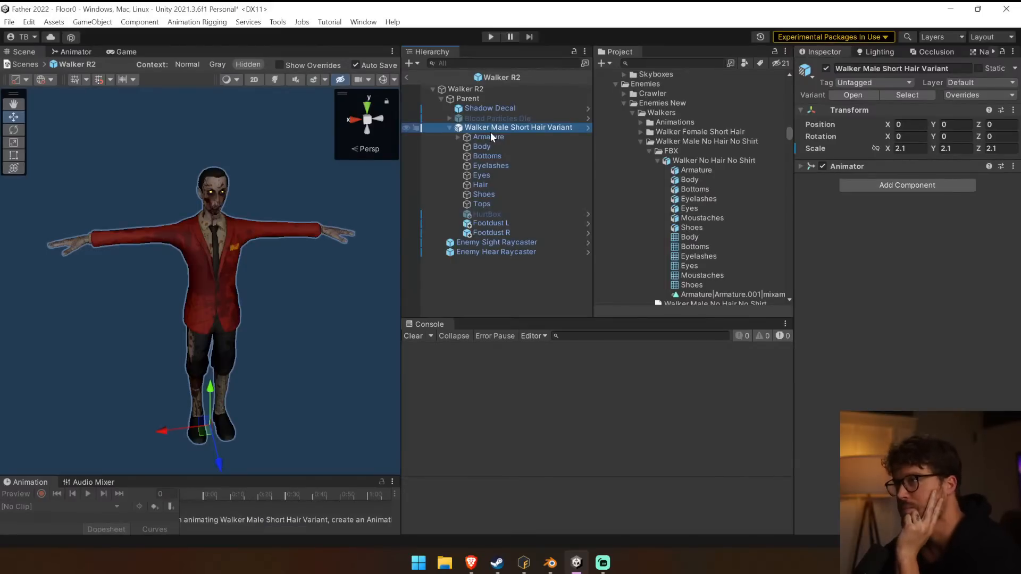
{"action": "left_click", "coordinate": [450, 127]}
{"action": "left_click", "coordinate": [703, 160]}
{"action": "left_click_drag", "start_coordinate": [702, 160], "coordinate": [499, 136]}
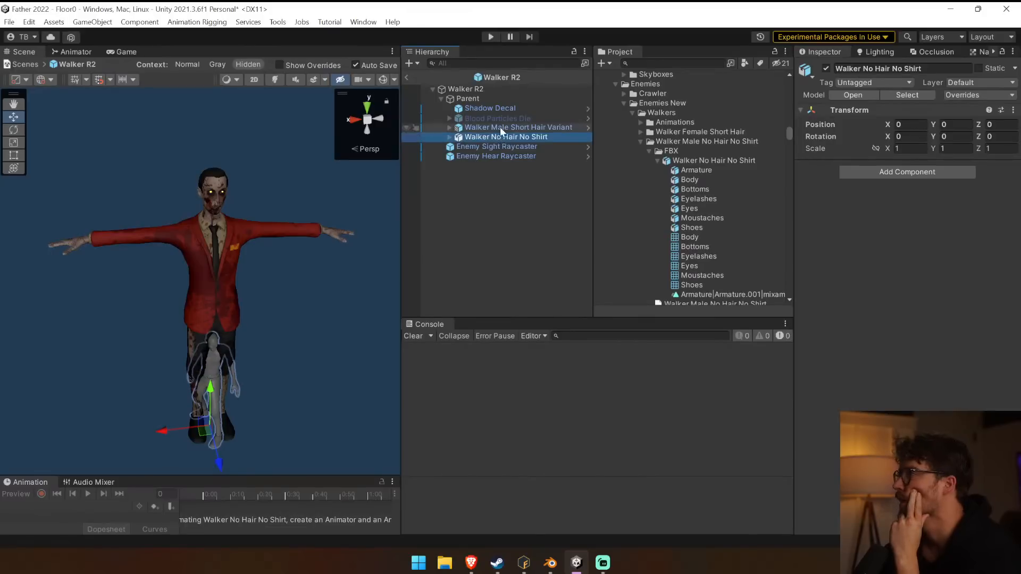
Set the scale of Walker No Hair No Shirt to 2.1 on X, Y and Z to match the short-hair variant.
{"action": "left_click", "coordinate": [501, 128]}
{"action": "left_click", "coordinate": [504, 137]}
{"action": "left_click", "coordinate": [909, 148]}
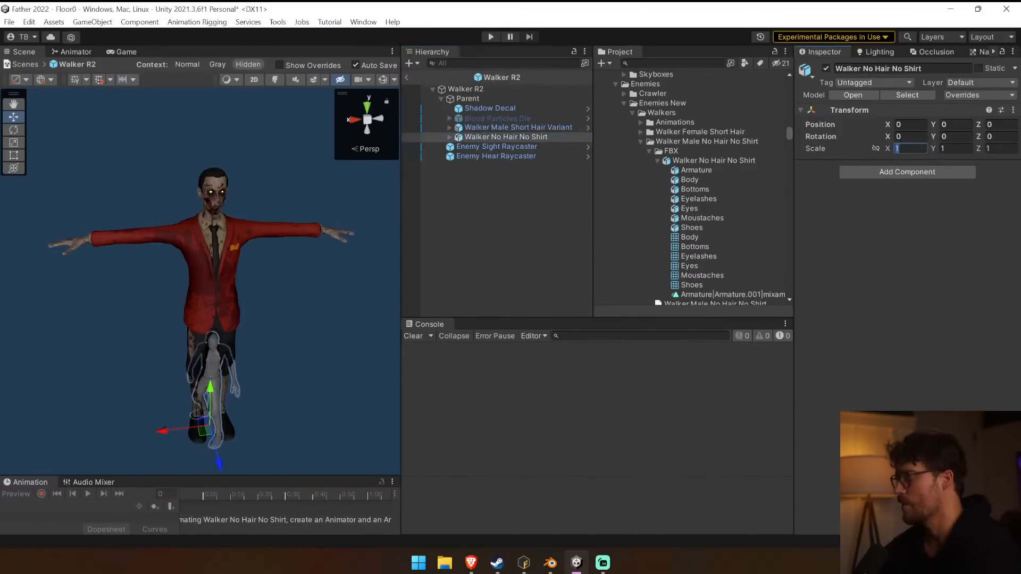
{"action": "type", "text": "2.1"}
{"action": "key", "text": "Tab"}
{"action": "type", "text": "2.1"}
{"action": "key", "text": "Tab"}
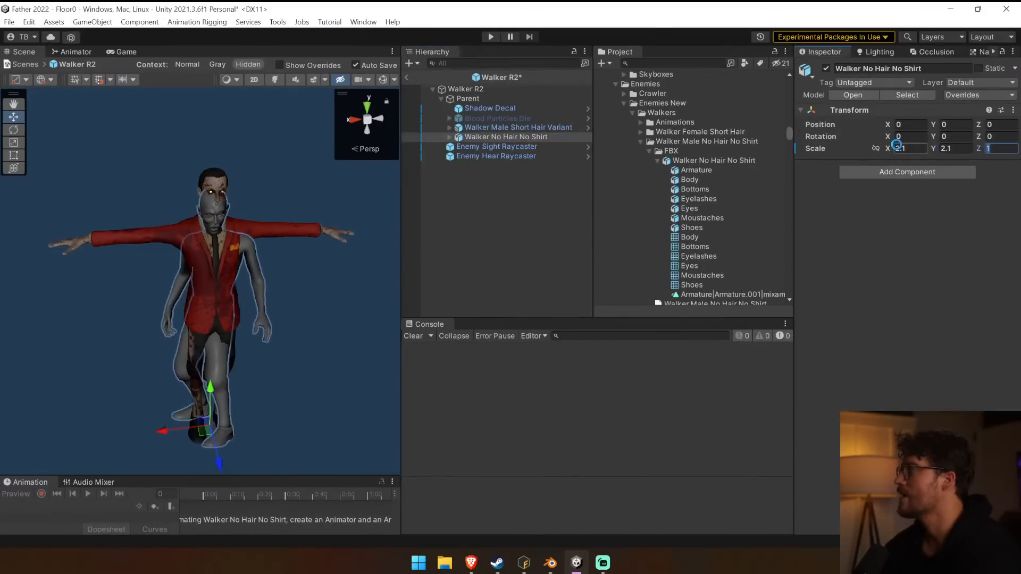
{"action": "type", "text": "2.1"}
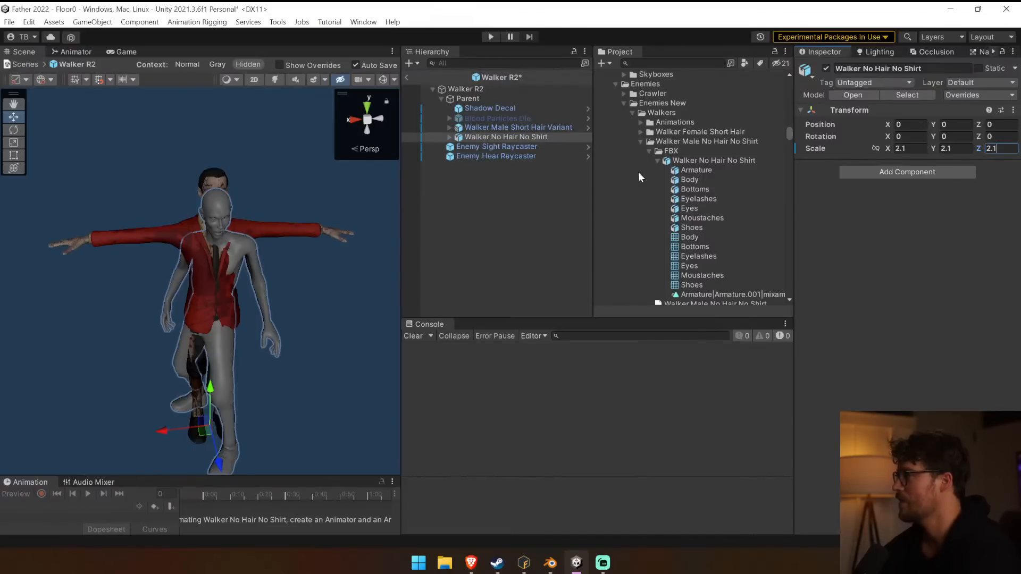
Switch to the Blender window containing the walker, change from Pose Mode to Object Mode and select the Body mesh.
{"action": "mouse_move", "coordinate": [557, 570]}
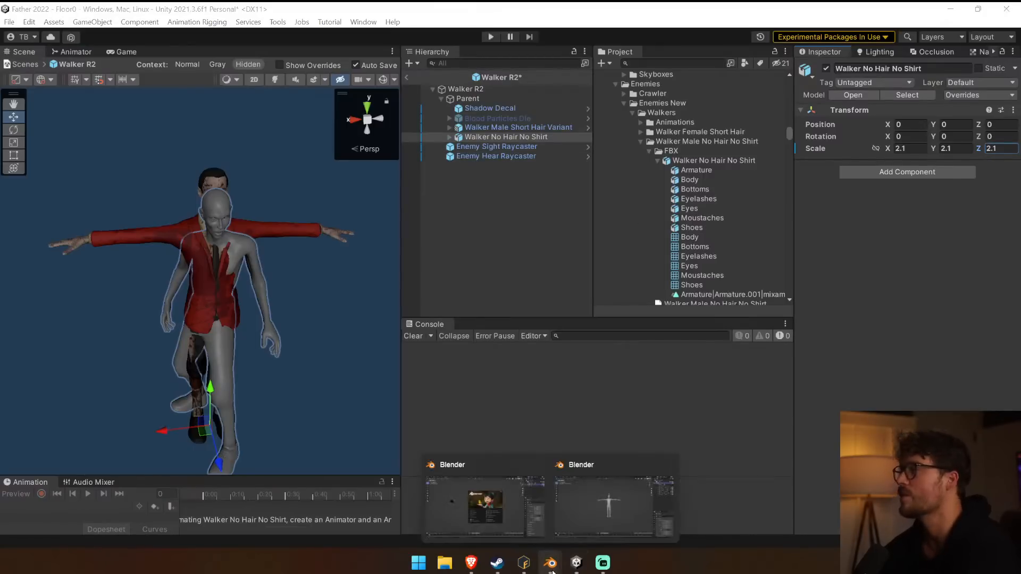
{"action": "left_click", "coordinate": [613, 489]}
{"action": "left_click", "coordinate": [25, 24]}
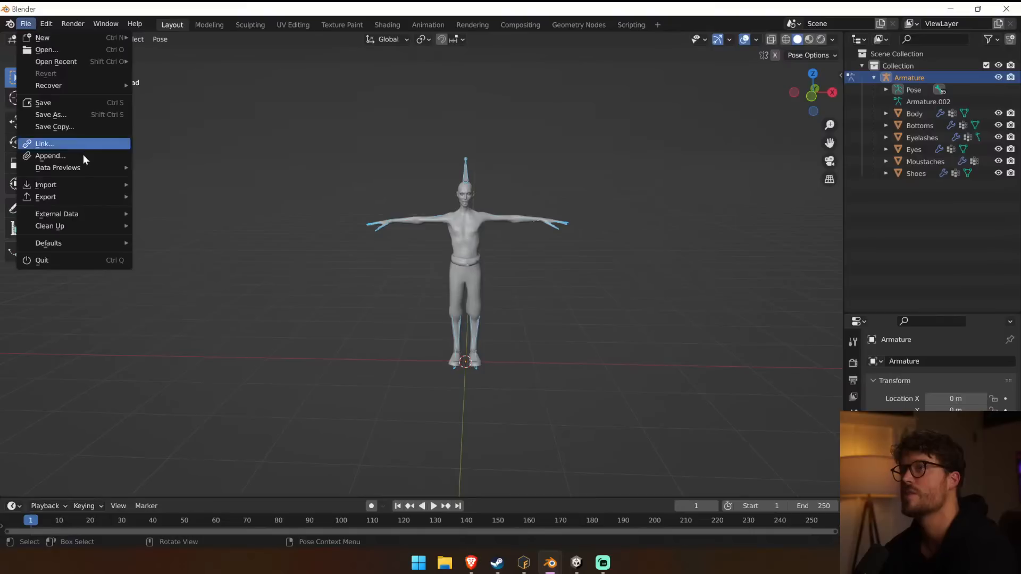
{"action": "mouse_move", "coordinate": [76, 198]}
{"action": "left_click", "coordinate": [503, 169]}
{"action": "left_click", "coordinate": [58, 38]}
{"action": "left_click", "coordinate": [84, 55]}
{"action": "left_click", "coordinate": [504, 222]}
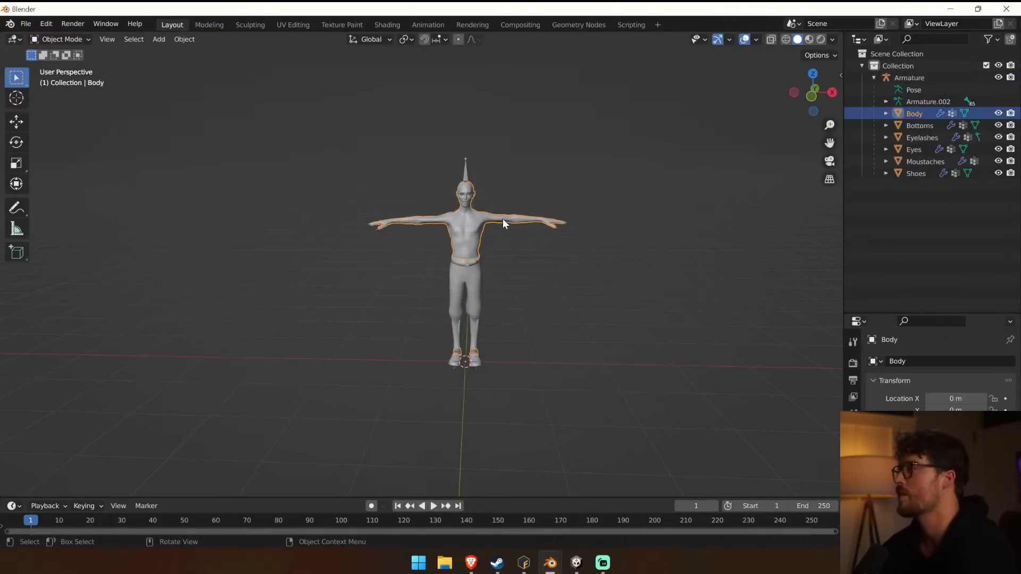
Expand Armature.002 to the bones under mixamorig:Hips and make the armature the active object.
{"action": "left_click", "coordinate": [886, 102]}
{"action": "left_click", "coordinate": [898, 113]}
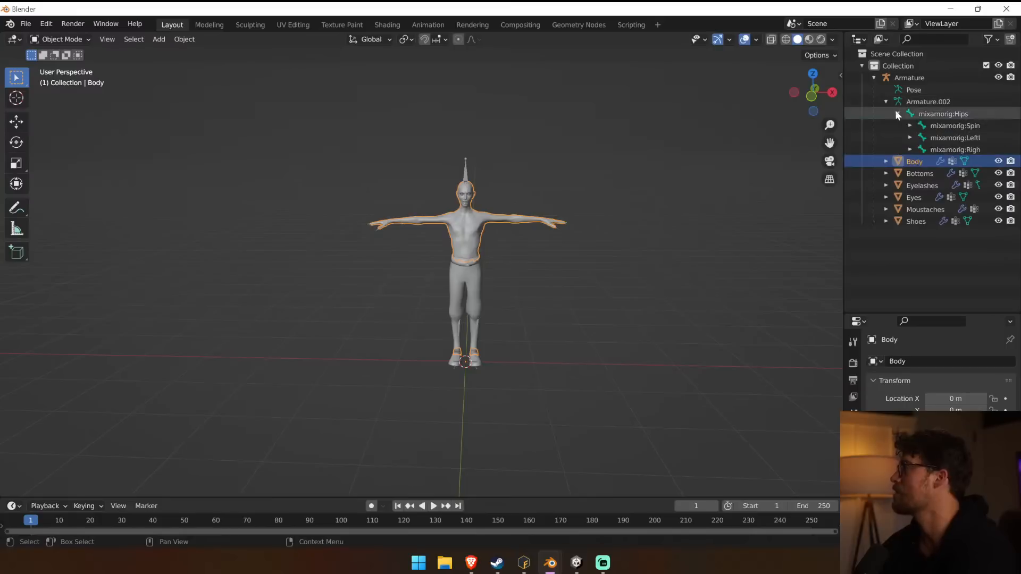
{"action": "left_click", "coordinate": [913, 102]}
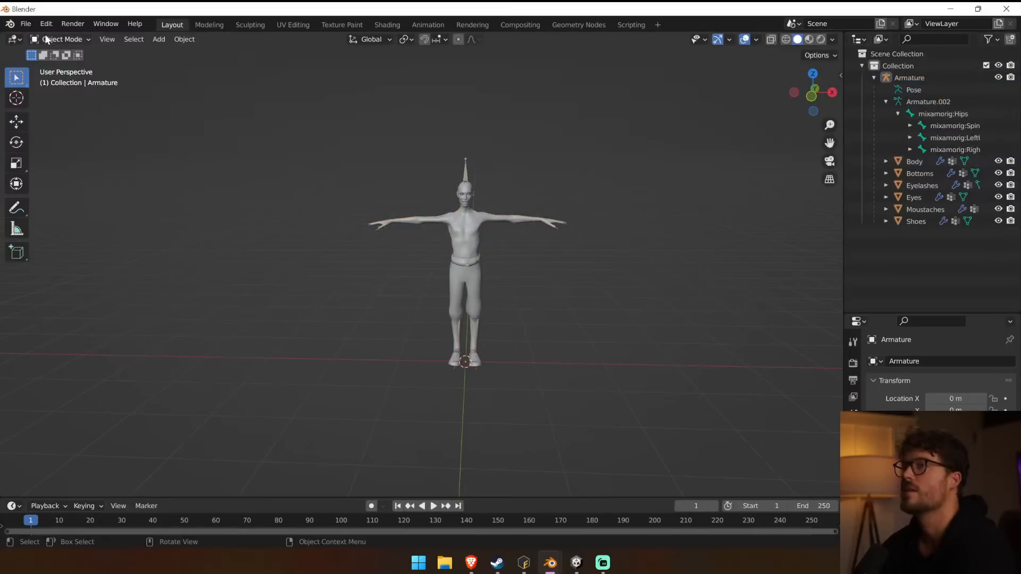
Export the walker as FBX, overwriting Walker No Hair No Shirt.fbx.
{"action": "left_click", "coordinate": [33, 28]}
{"action": "mouse_move", "coordinate": [65, 196]}
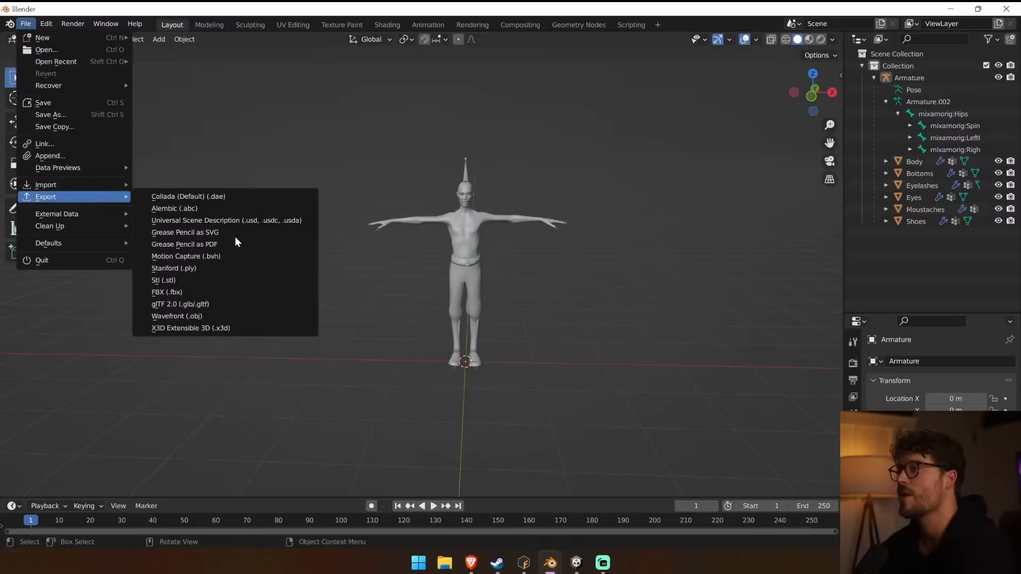
{"action": "left_click", "coordinate": [194, 292]}
{"action": "left_click", "coordinate": [376, 155]}
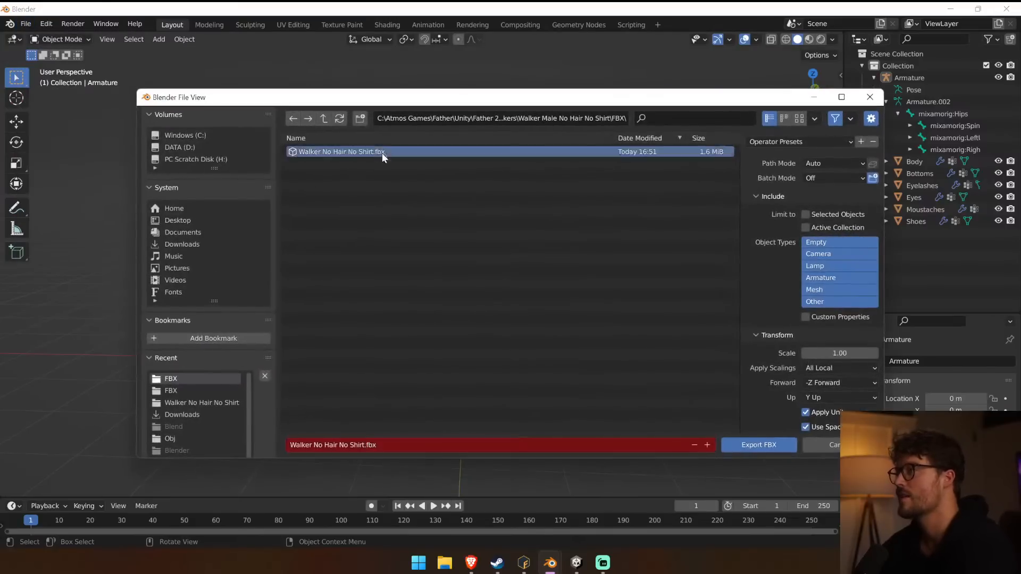
{"action": "left_click", "coordinate": [779, 445]}
Switch back to Unity, clear the console and enlarge the Animation area beneath the scene view.
{"action": "left_click", "coordinate": [576, 563]}
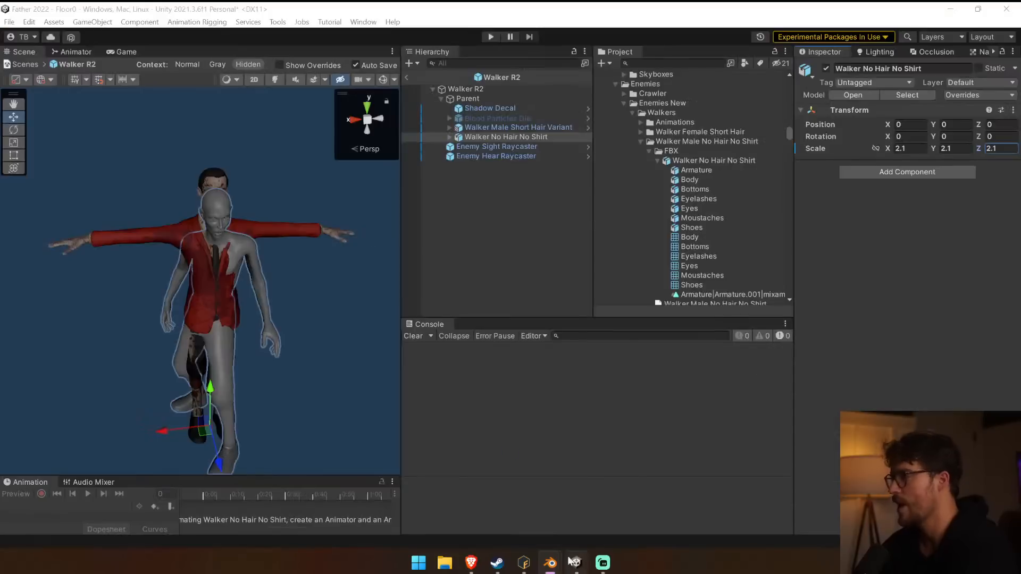
{"action": "left_click", "coordinate": [532, 336]}
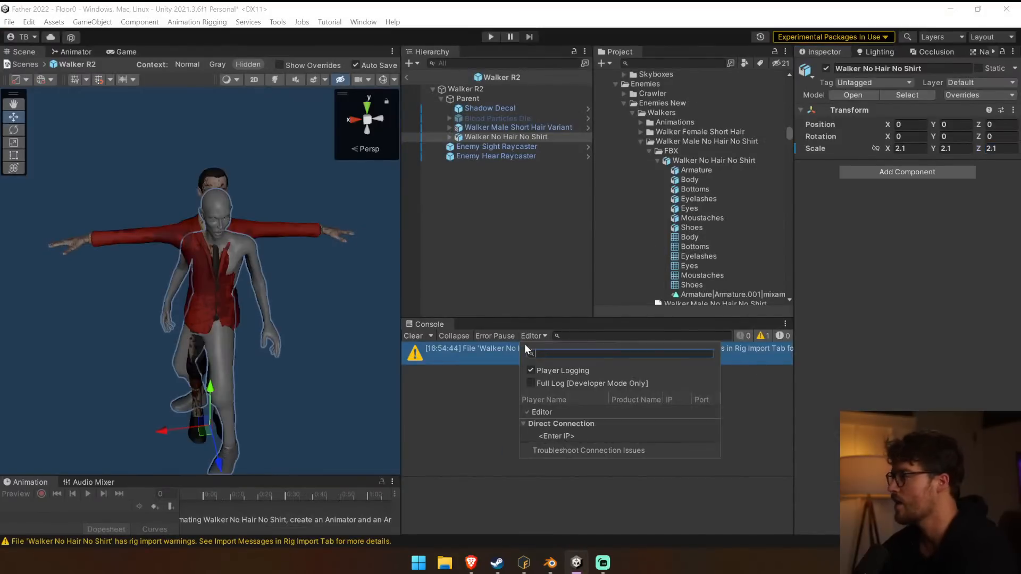
{"action": "left_click", "coordinate": [414, 336]}
{"action": "left_click_drag", "start_coordinate": [367, 475], "coordinate": [370, 357]}
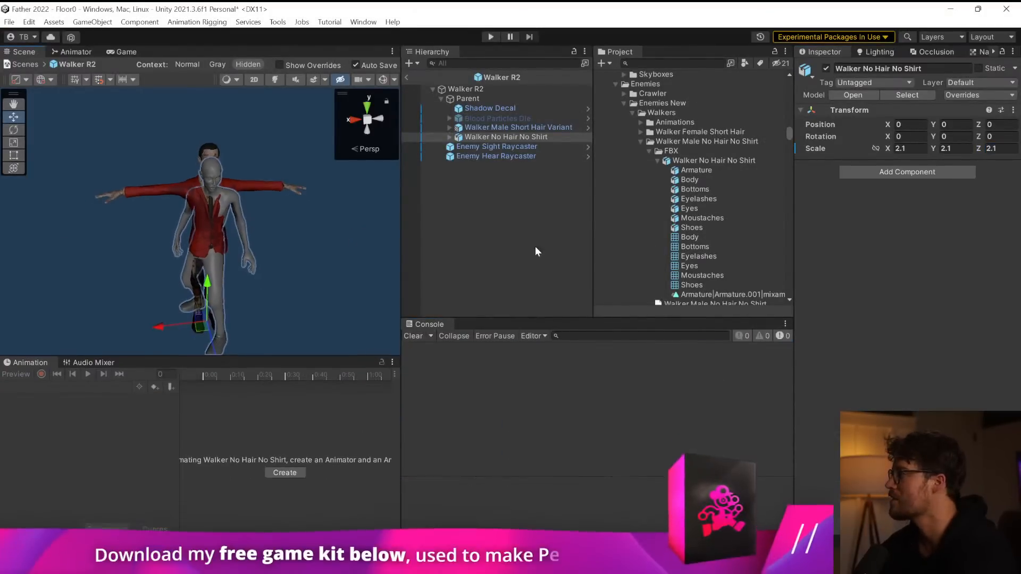
Preview the Walker No Hair No Shirt model's animation clip, then disable Import Animation and apply the import settings.
{"action": "left_click", "coordinate": [734, 161]}
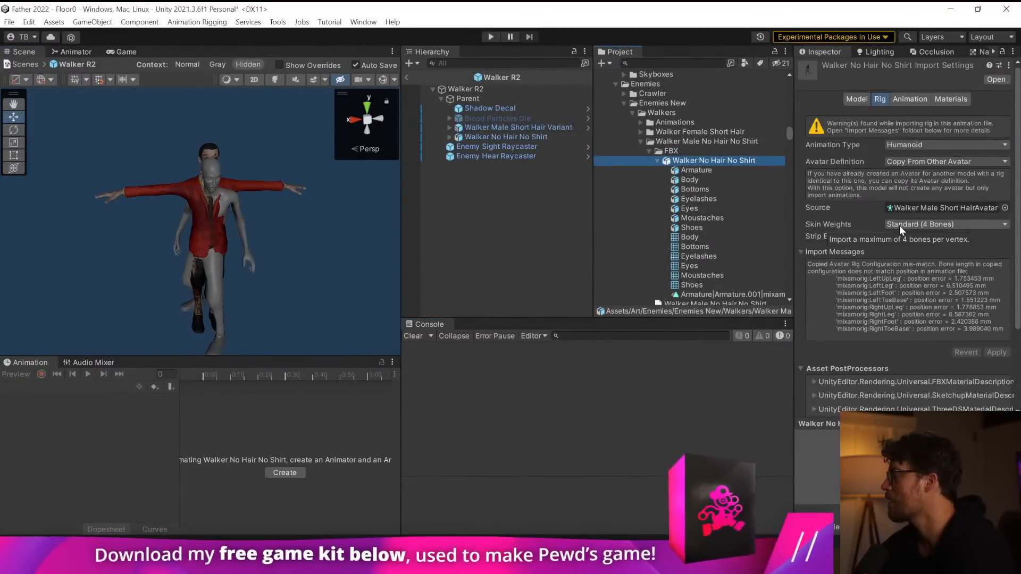
{"action": "left_click", "coordinate": [902, 100]}
{"action": "left_click", "coordinate": [804, 436]}
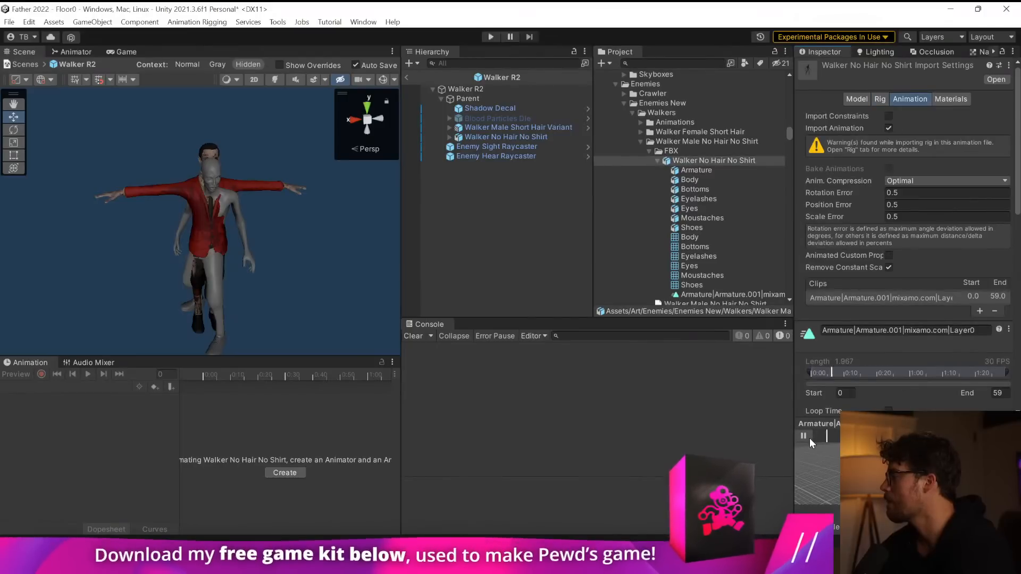
{"action": "scroll", "coordinate": [838, 301], "scroll_direction": "down", "scroll_amount": 5}
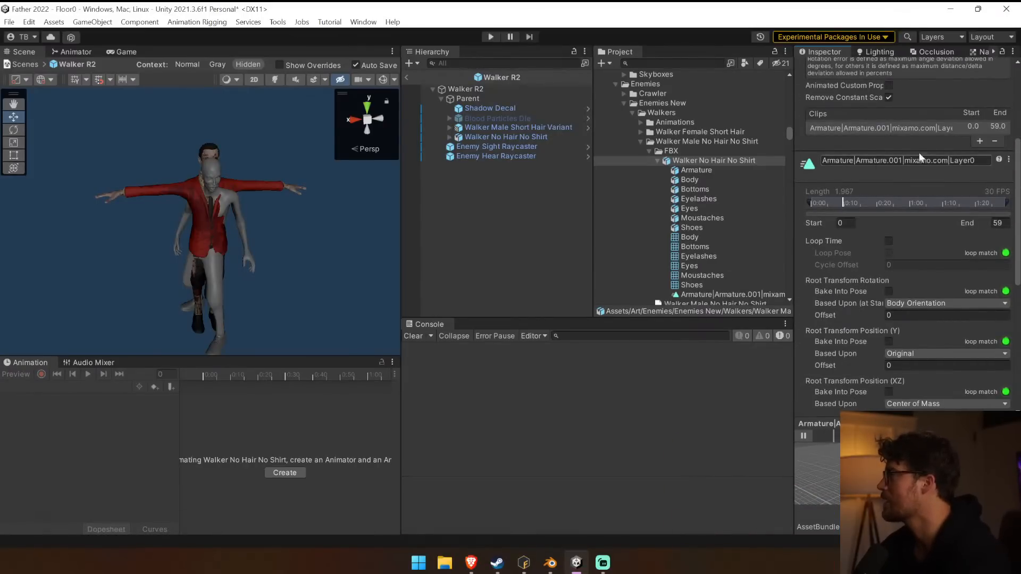
{"action": "left_click", "coordinate": [997, 142]}
{"action": "left_click", "coordinate": [1003, 144]}
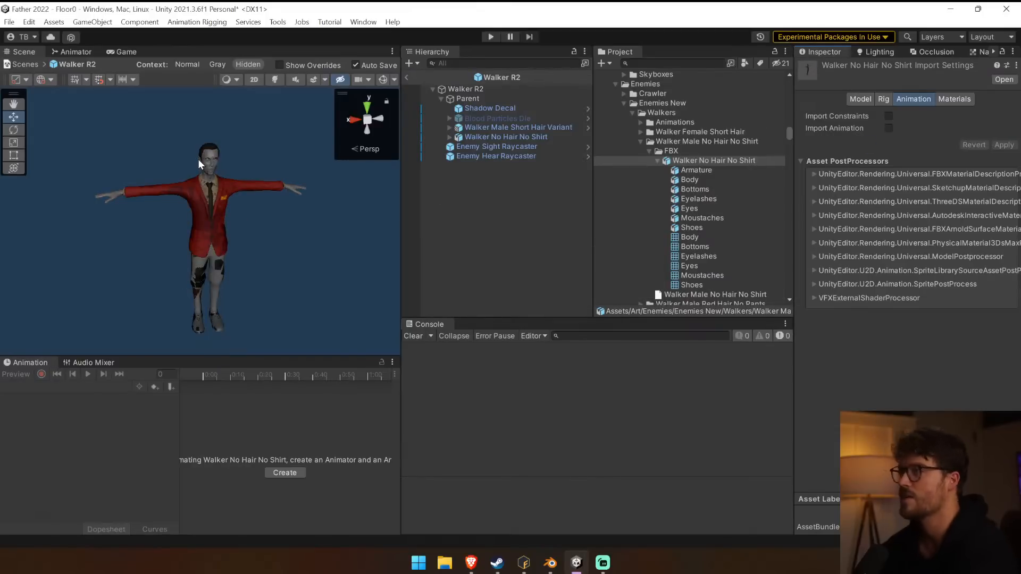
Check the model's Rig and Model import settings, then inspect the Body and Bottoms of the short-hair variant.
{"action": "left_click", "coordinate": [884, 99]}
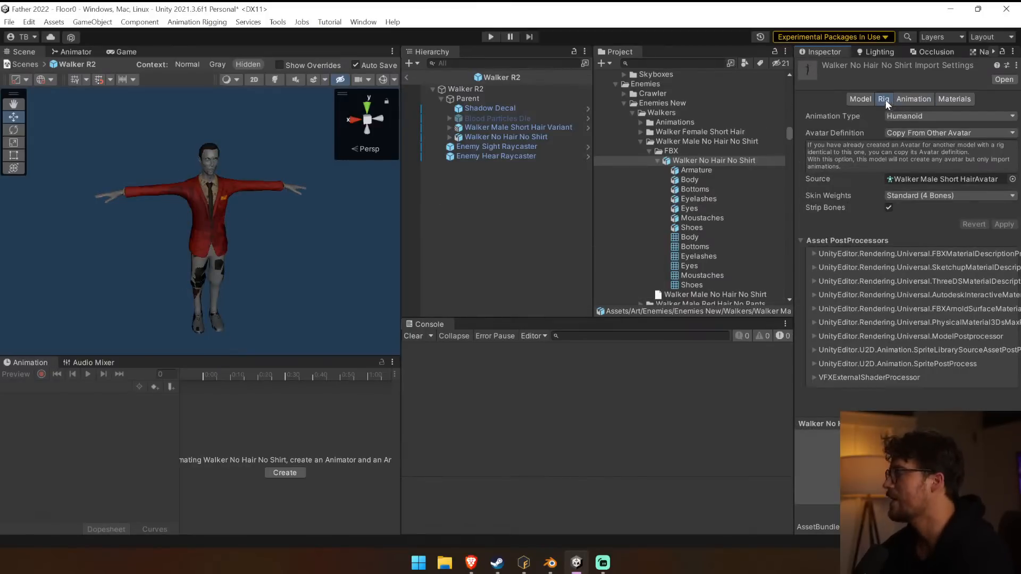
{"action": "left_click", "coordinate": [857, 99]}
{"action": "left_click", "coordinate": [267, 187]}
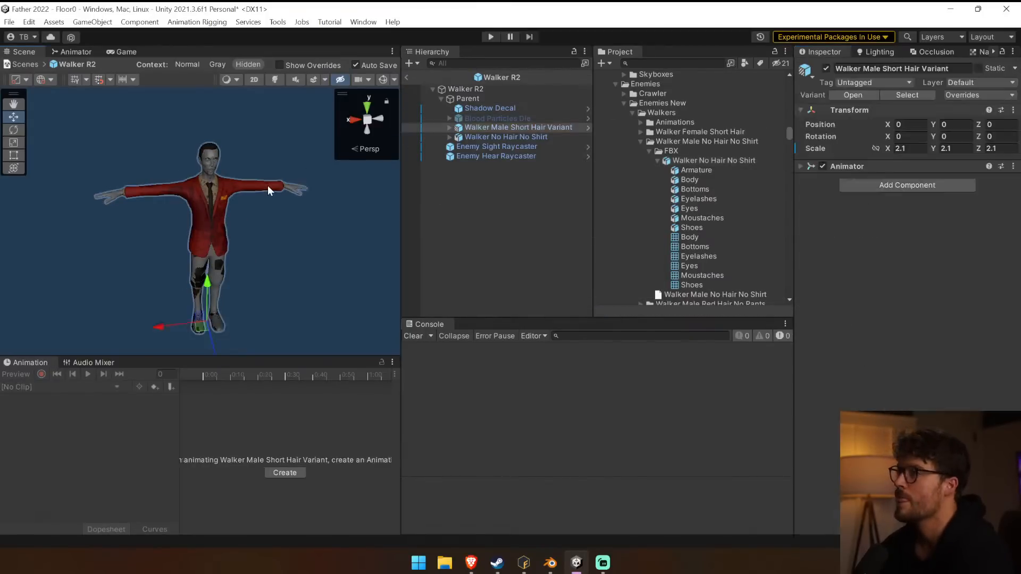
{"action": "left_click", "coordinate": [214, 158]}
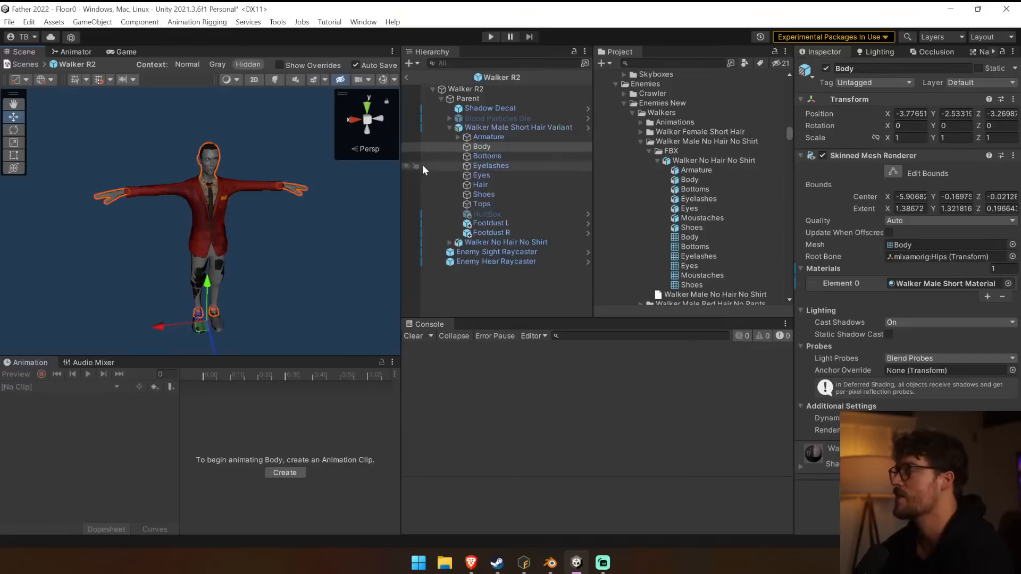
{"action": "left_click", "coordinate": [500, 155]}
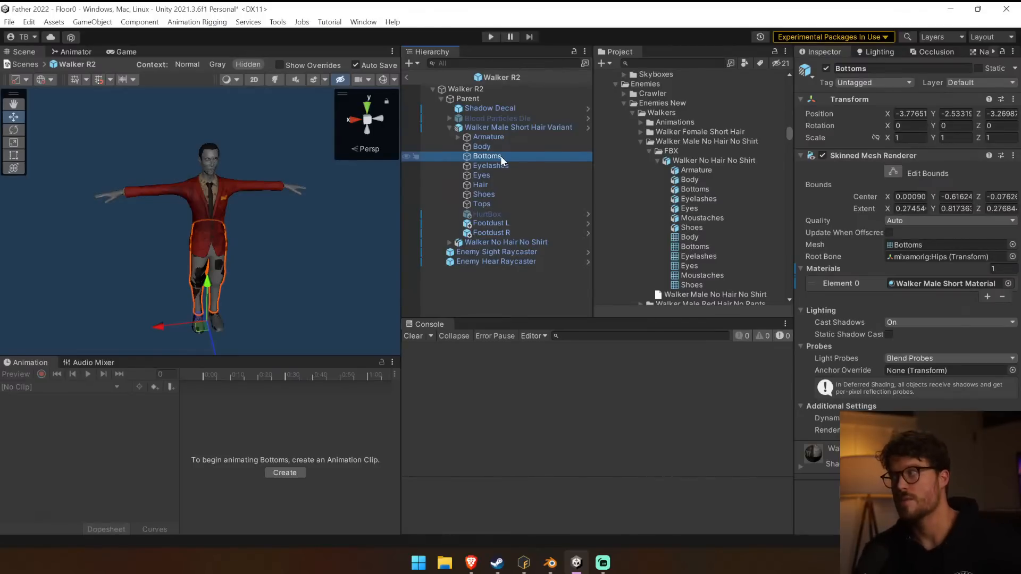
Replace the Bottoms mesh of the short-hair variant with the Bottoms mesh from Walker No Hair No Shirt.
{"action": "left_click", "coordinate": [539, 242]}
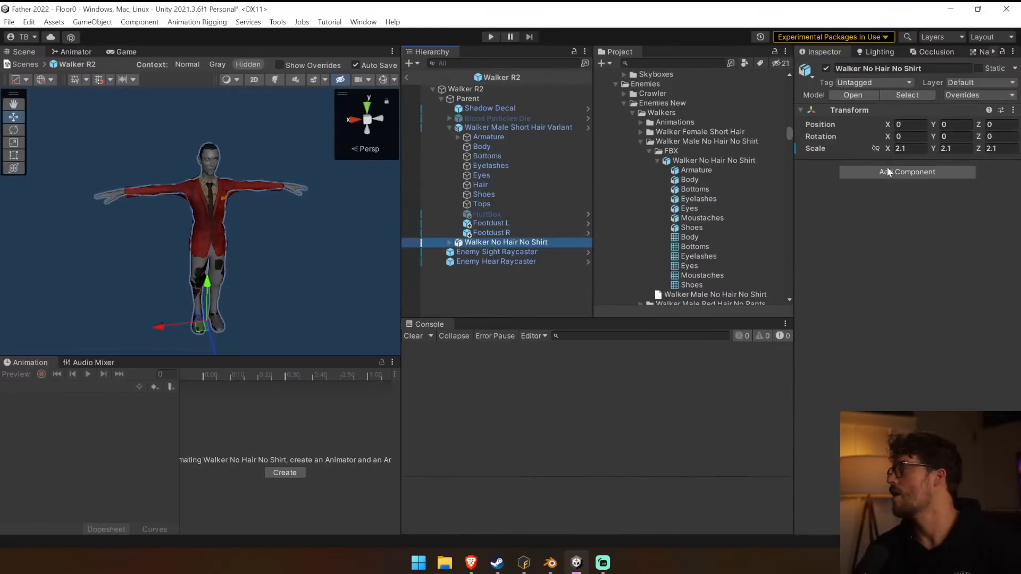
{"action": "left_click", "coordinate": [450, 246]}
{"action": "scroll", "coordinate": [490, 308], "scroll_direction": "down", "scroll_amount": 1}
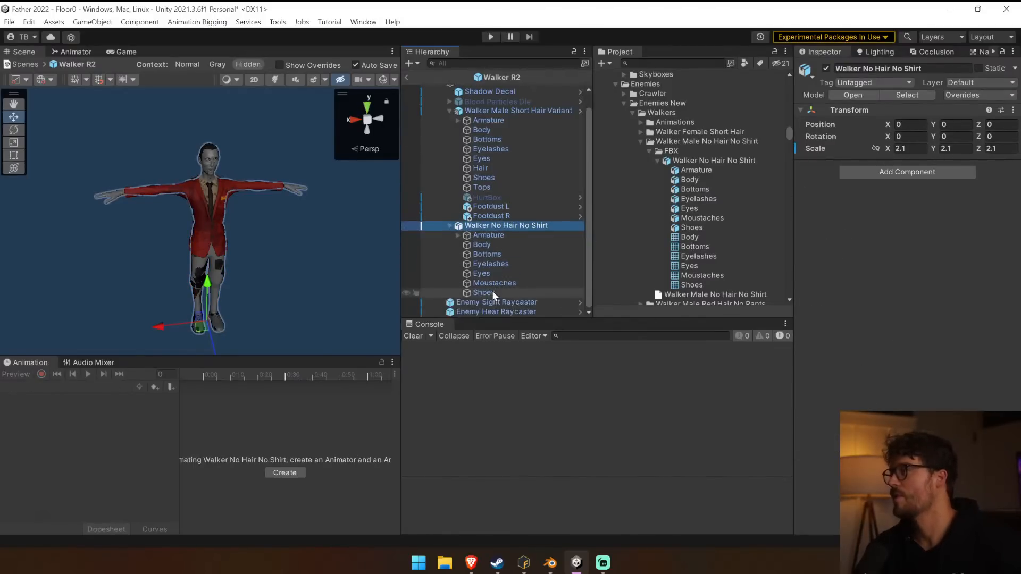
{"action": "left_click", "coordinate": [506, 253]}
{"action": "left_click", "coordinate": [900, 245]}
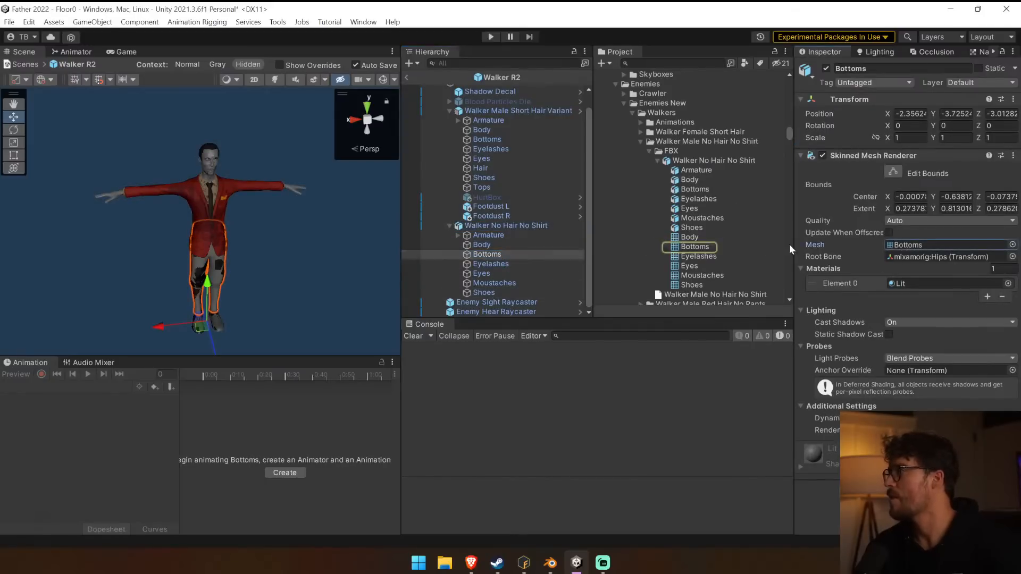
{"action": "left_click_drag", "start_coordinate": [499, 139], "coordinate": [901, 249]}
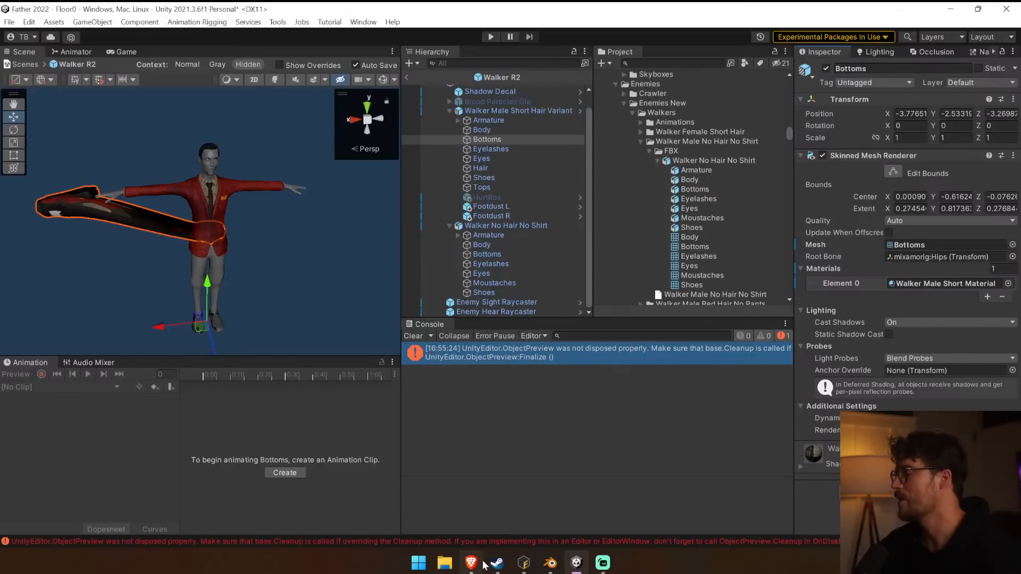
Switch to Mixamo in the browser and check the Format and Skin download options for the Idle animation, then cancel the download.
{"action": "left_click", "coordinate": [531, 567]}
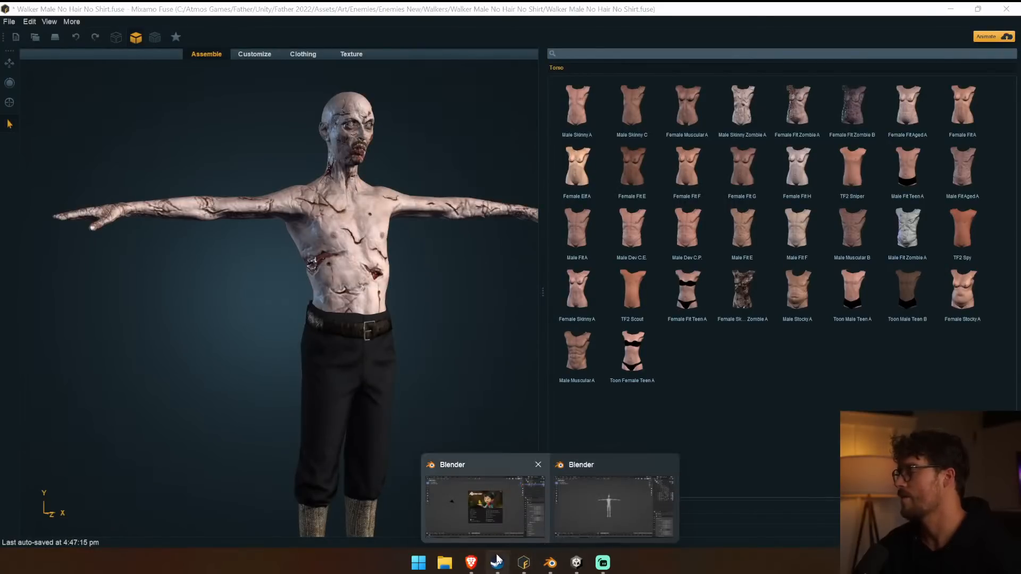
{"action": "left_click", "coordinate": [482, 564]}
{"action": "left_click", "coordinate": [923, 118]}
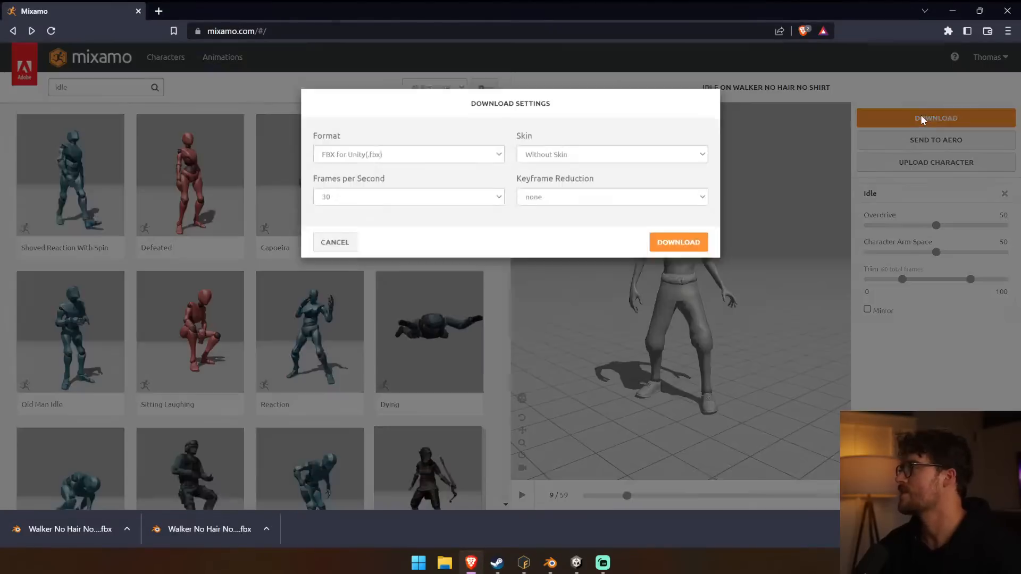
{"action": "left_click", "coordinate": [417, 165]}
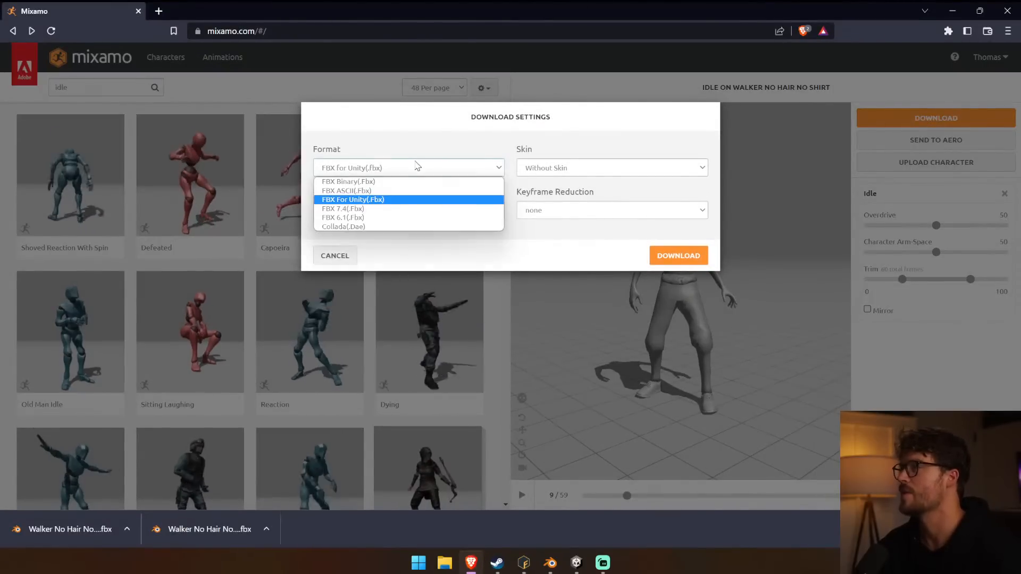
{"action": "left_click", "coordinate": [415, 200]}
{"action": "left_click", "coordinate": [633, 168]}
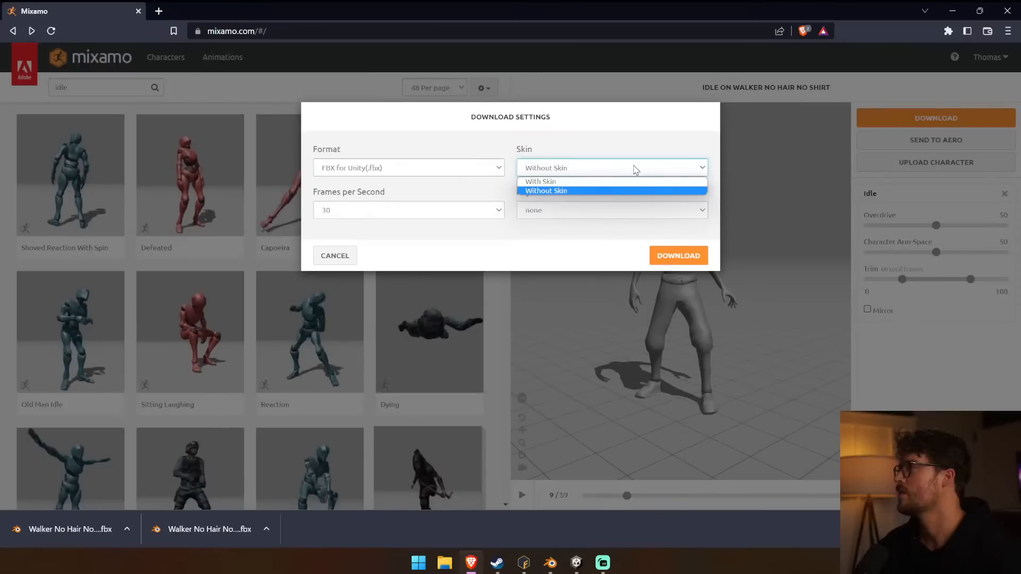
{"action": "left_click", "coordinate": [636, 169]}
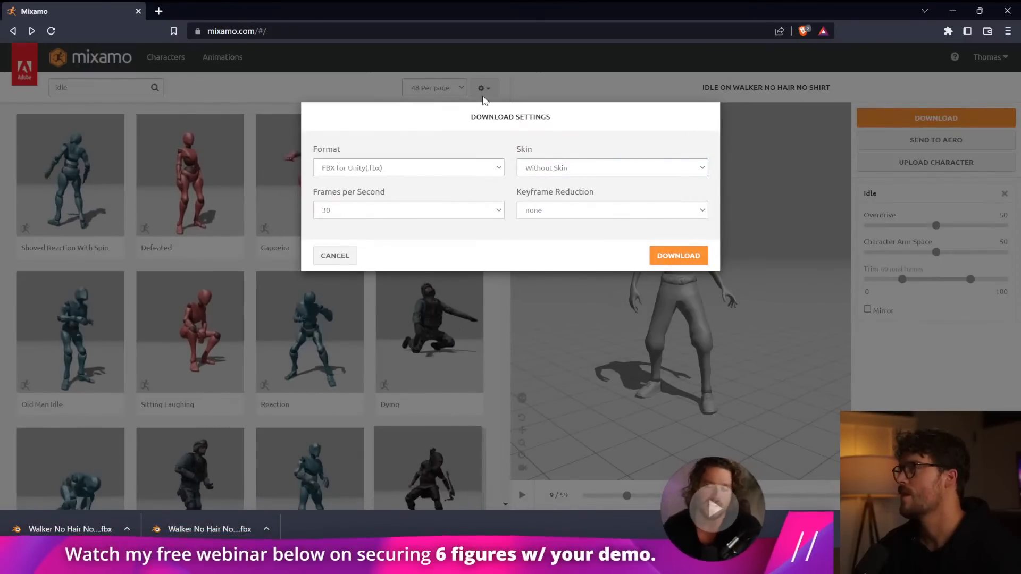
{"action": "left_click", "coordinate": [352, 252]}
{"action": "left_click", "coordinate": [485, 88]}
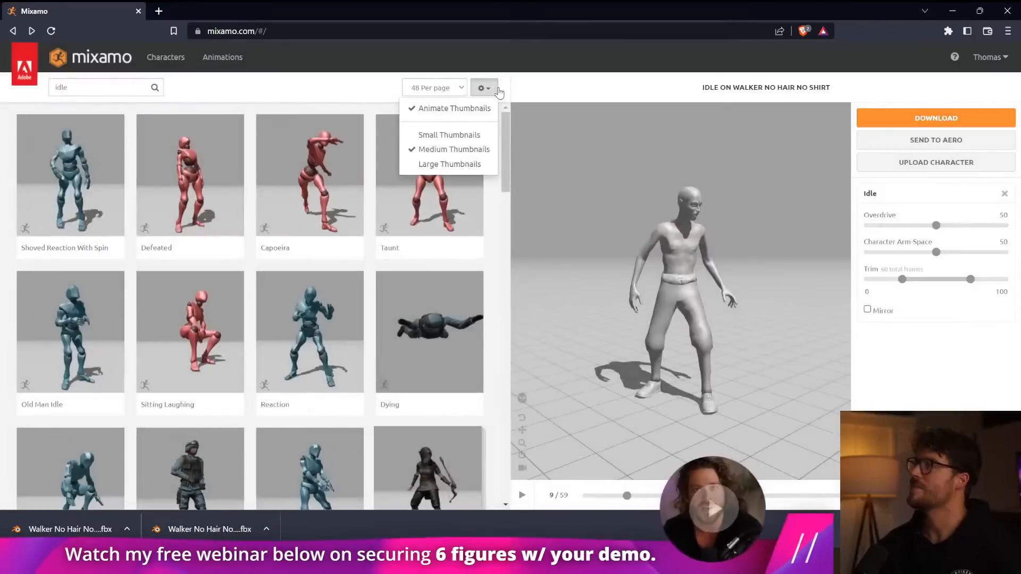
{"action": "left_click", "coordinate": [613, 84]}
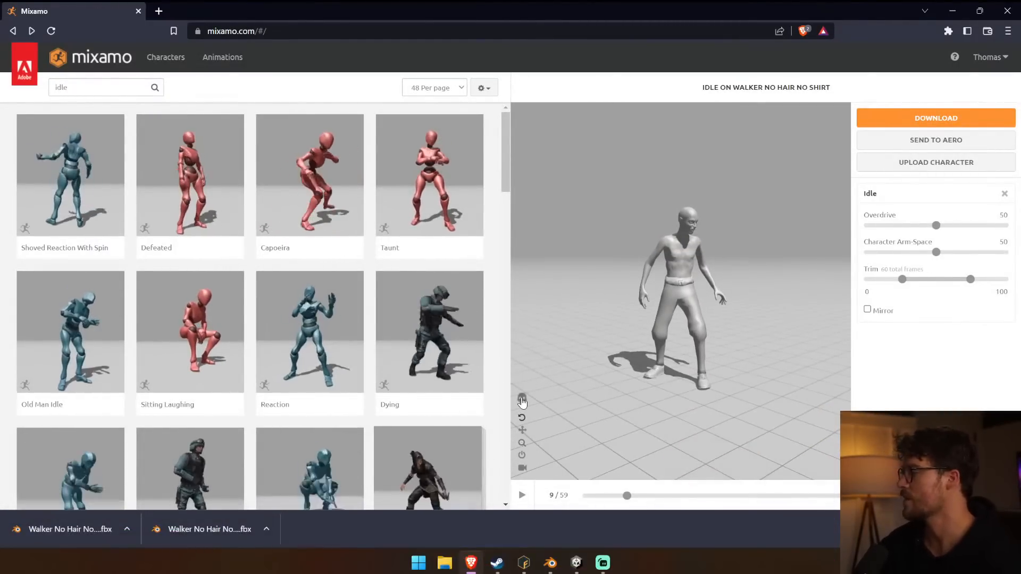
{"action": "left_click", "coordinate": [522, 400]}
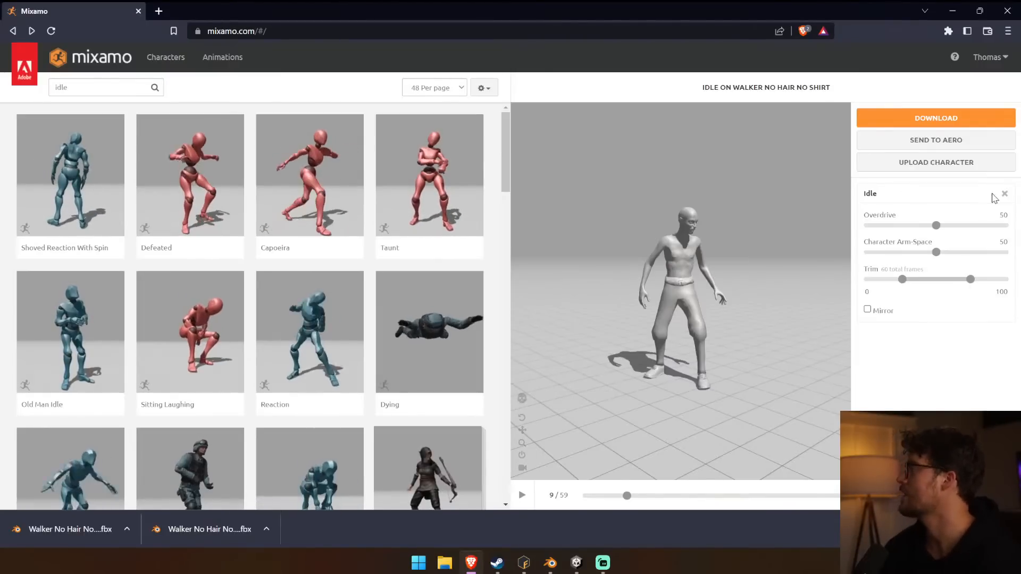
Remove the Idle animation from Walker No Hair No Shirt and download the character as FBX for Unity in T-pose.
{"action": "left_click", "coordinate": [1005, 194]}
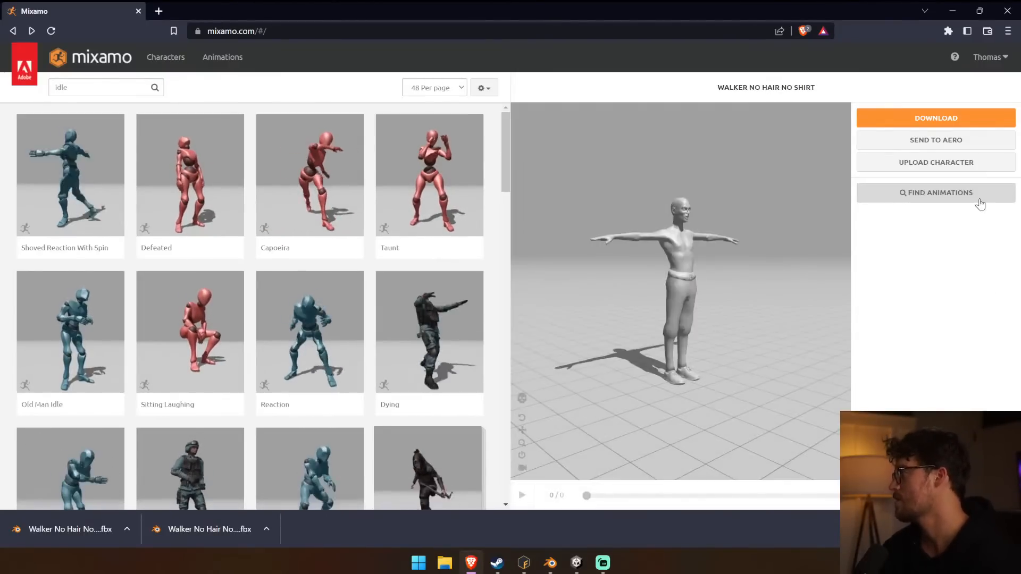
{"action": "left_click", "coordinate": [954, 119]}
{"action": "left_click", "coordinate": [561, 169]}
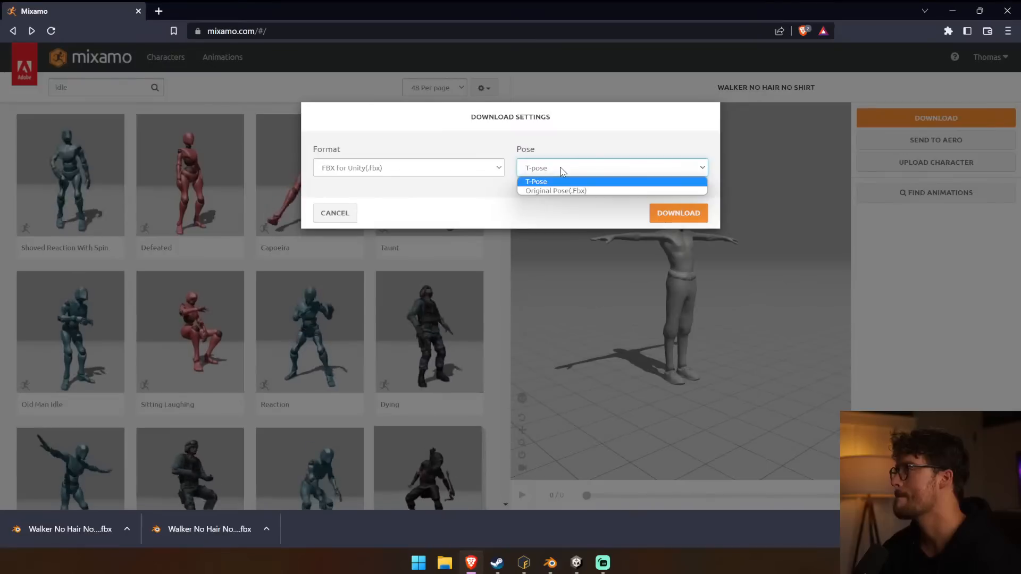
{"action": "left_click", "coordinate": [525, 144]}
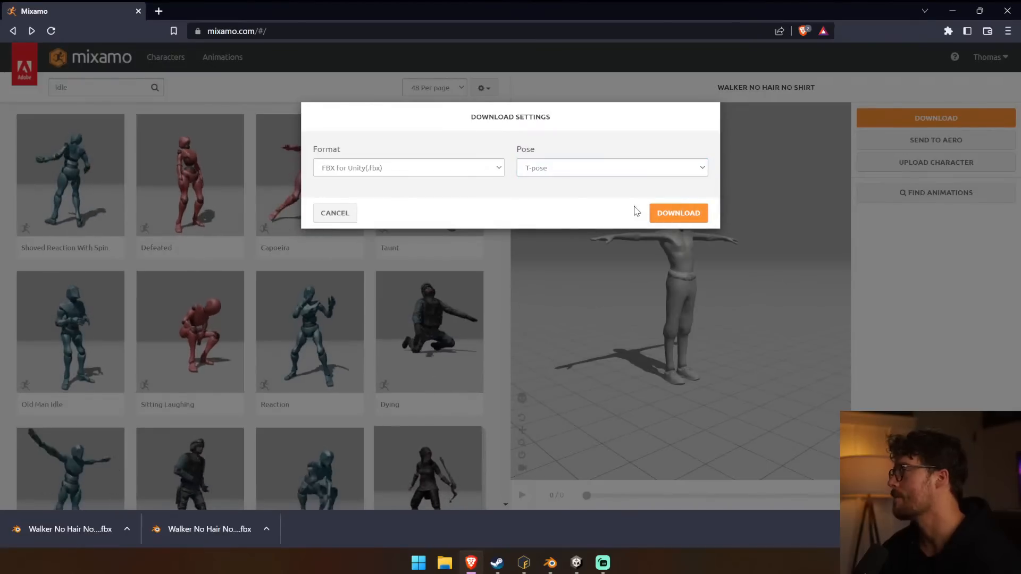
{"action": "left_click", "coordinate": [663, 213]}
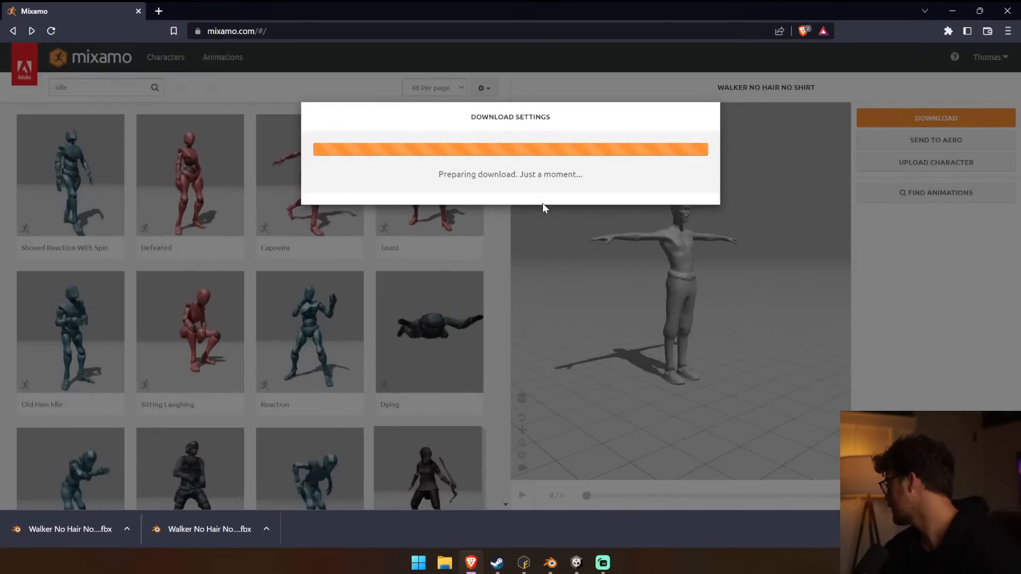
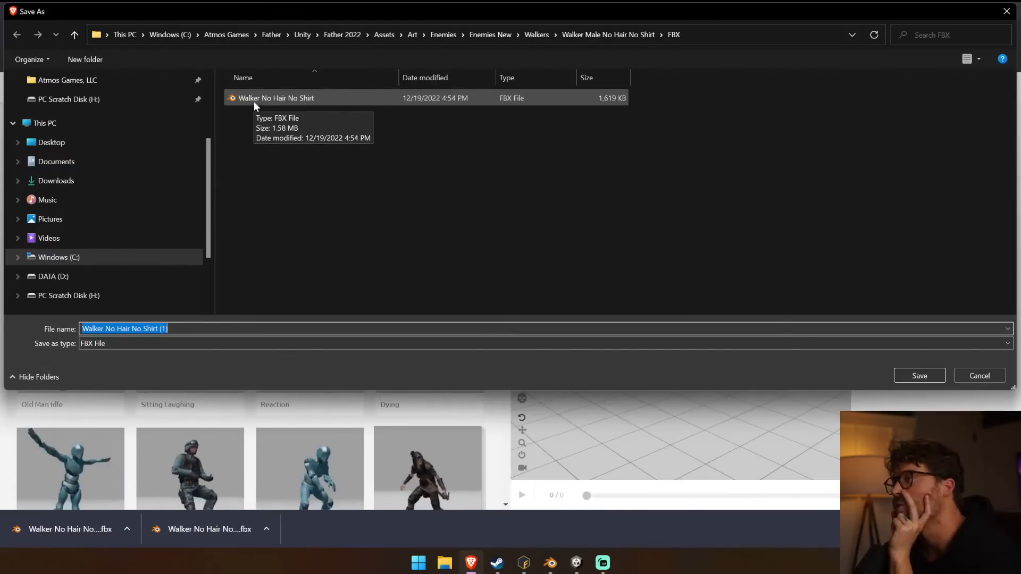
Save the download over the existing Walker No Hair No Shirt FBX and switch to Unity to re-import it.
{"action": "left_click", "coordinate": [254, 101]}
{"action": "left_click", "coordinate": [919, 376]}
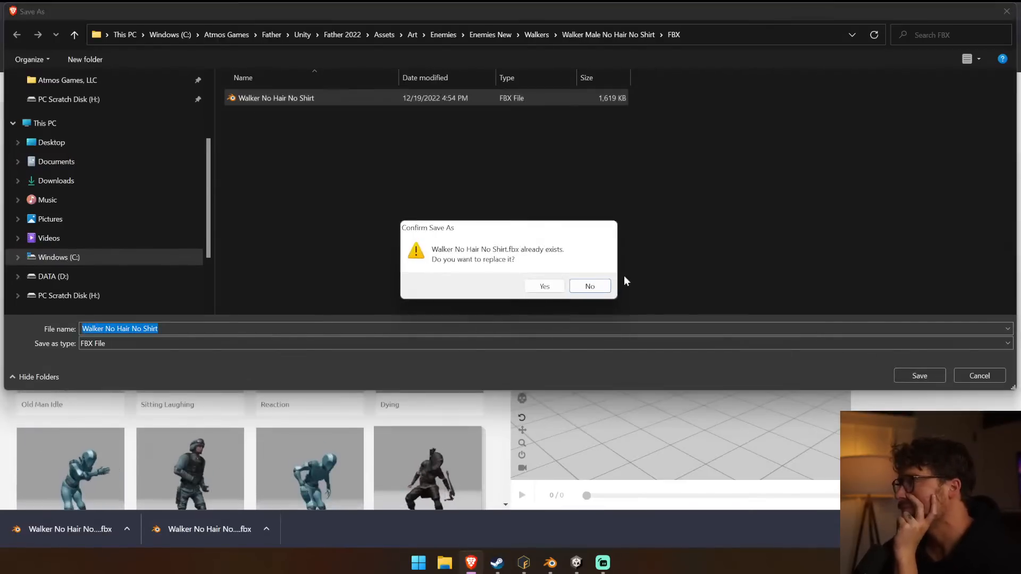
{"action": "left_click", "coordinate": [549, 285]}
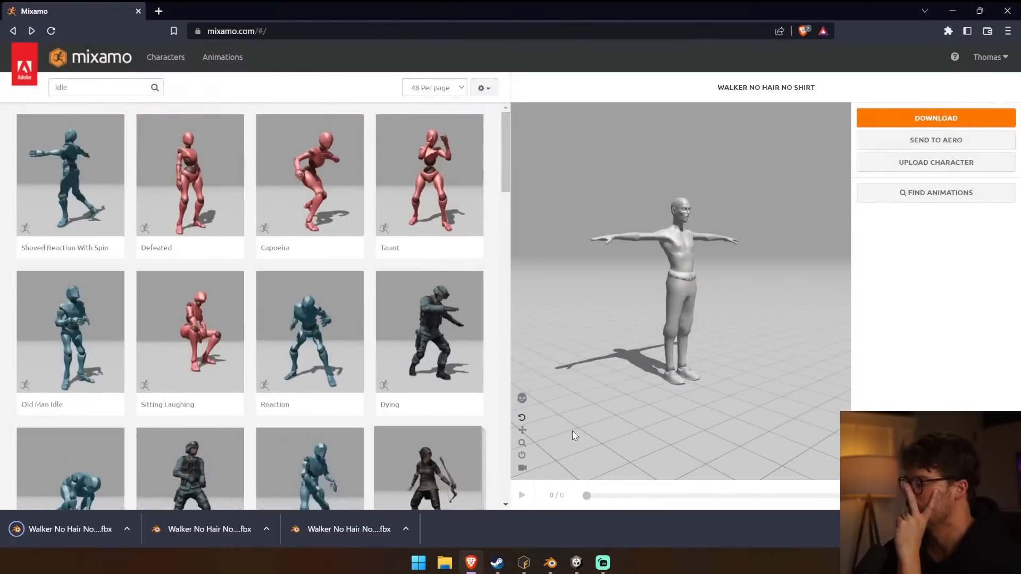
{"action": "left_click", "coordinate": [577, 564]}
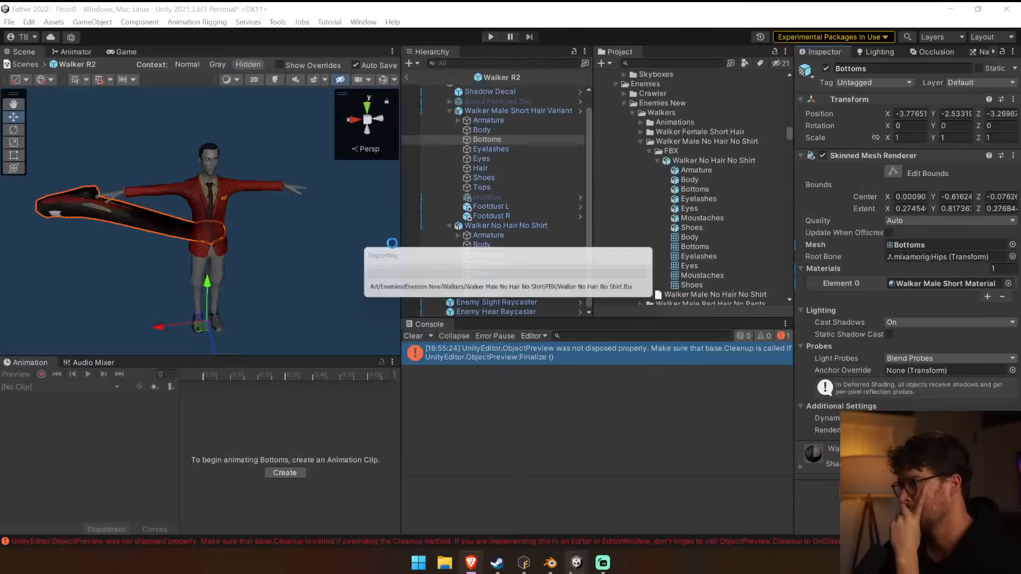
Examine the re-imported Walker No Hair No Shirt and the short-hair variant's Bottoms mesh in the scene from several angles.
{"action": "right_click_drag", "start_coordinate": [307, 232], "coordinate": [257, 212]}
{"action": "left_click", "coordinate": [492, 225]}
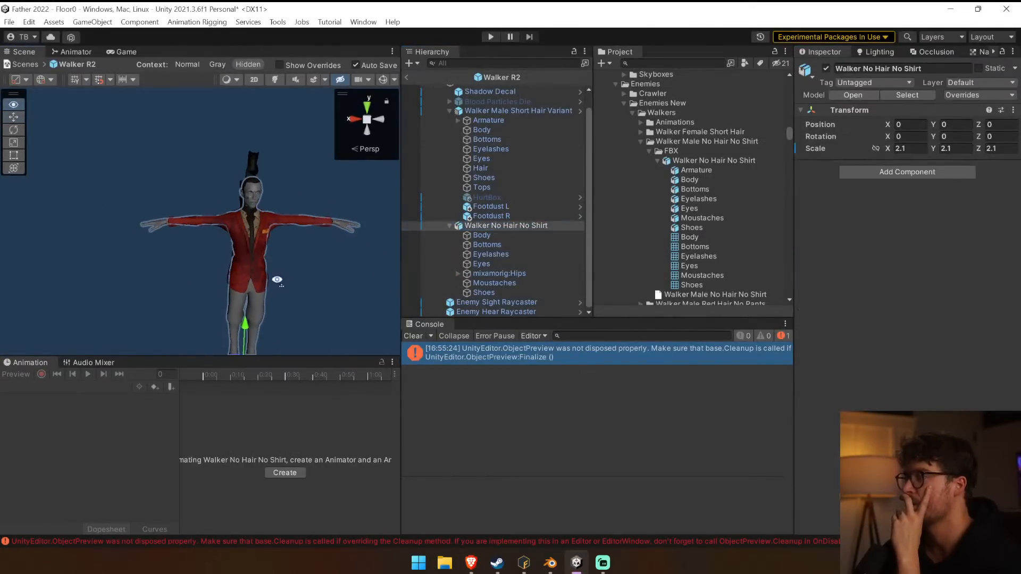
{"action": "right_click_drag", "start_coordinate": [281, 279], "coordinate": [219, 327]}
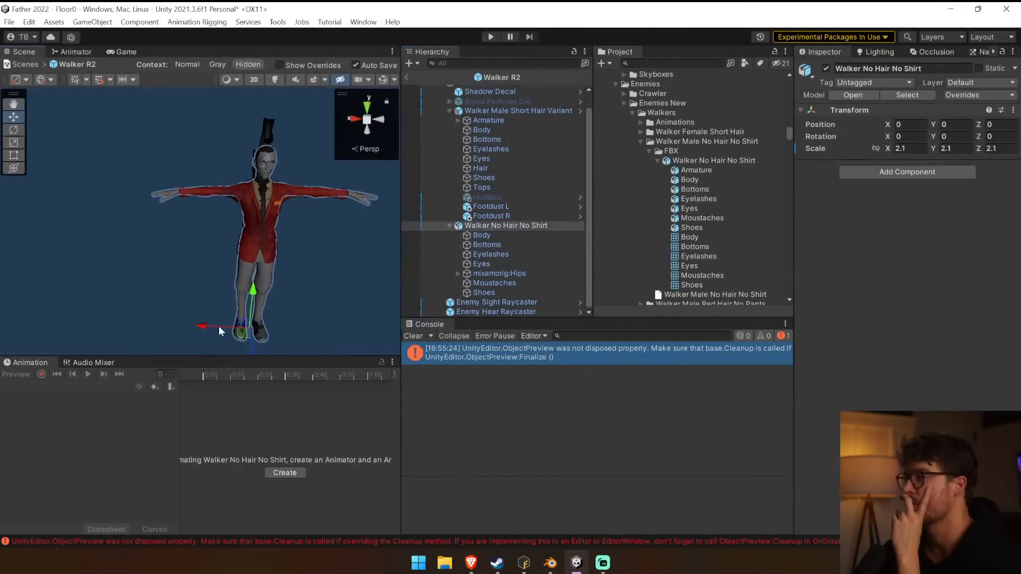
{"action": "left_click", "coordinate": [485, 139]}
{"action": "left_click_drag", "start_coordinate": [249, 326], "coordinate": [349, 330]}
{"action": "right_click_drag", "start_coordinate": [252, 222], "coordinate": [326, 207]}
{"action": "key", "text": "ctrl+z"}
{"action": "left_click_drag", "start_coordinate": [234, 197], "coordinate": [368, 172], "text": "alt"}
{"action": "middle_click_drag", "start_coordinate": [368, 171], "coordinate": [280, 178]}
{"action": "scroll", "coordinate": [279, 179], "scroll_direction": "up", "scroll_amount": 5}
{"action": "left_click_drag", "start_coordinate": [279, 179], "coordinate": [157, 116], "text": "alt"}
{"action": "scroll", "coordinate": [158, 117], "scroll_direction": "down", "scroll_amount": 2}
Enlarge the Scene view and clear the messages from the Console.
{"action": "left_click", "coordinate": [405, 194]}
{"action": "left_click_drag", "start_coordinate": [404, 195], "coordinate": [492, 194]}
{"action": "right_click_drag", "start_coordinate": [391, 119], "coordinate": [467, 308]}
{"action": "left_click", "coordinate": [496, 339]}
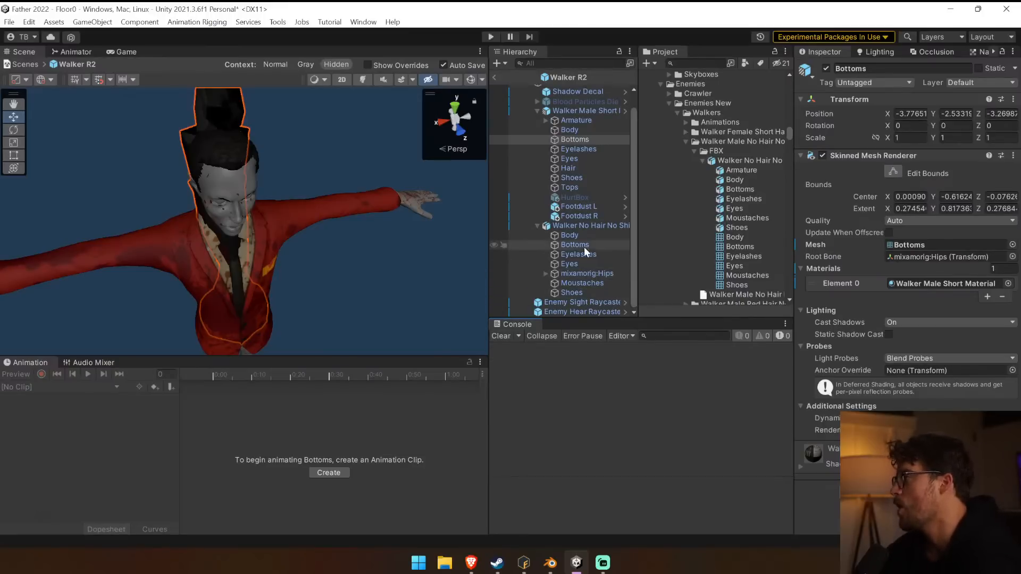
Compare the Body of Walker No Hair No Shirt with the Armature components of the short-hair variant.
{"action": "left_click", "coordinate": [588, 225]}
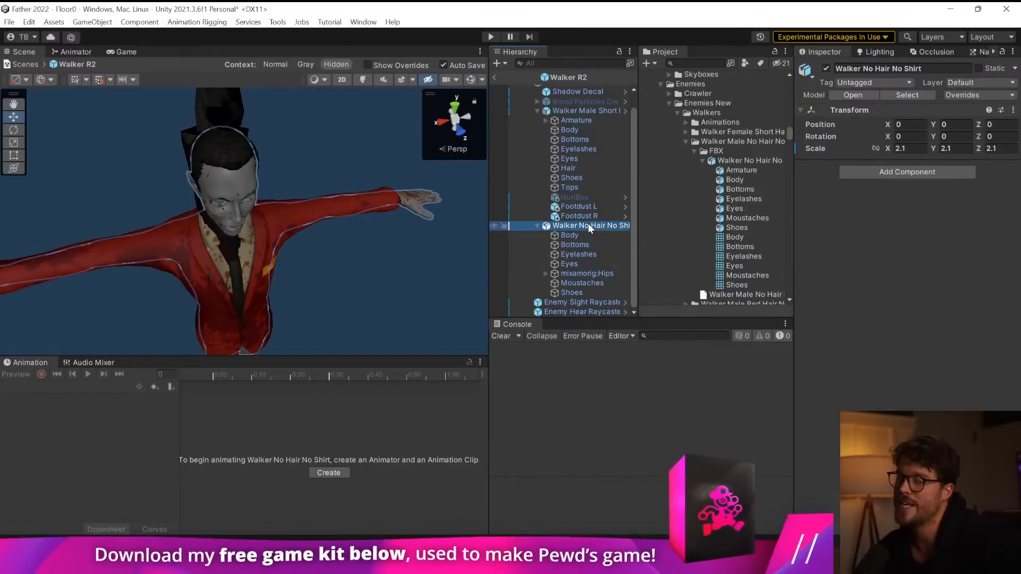
{"action": "left_click", "coordinate": [573, 235]}
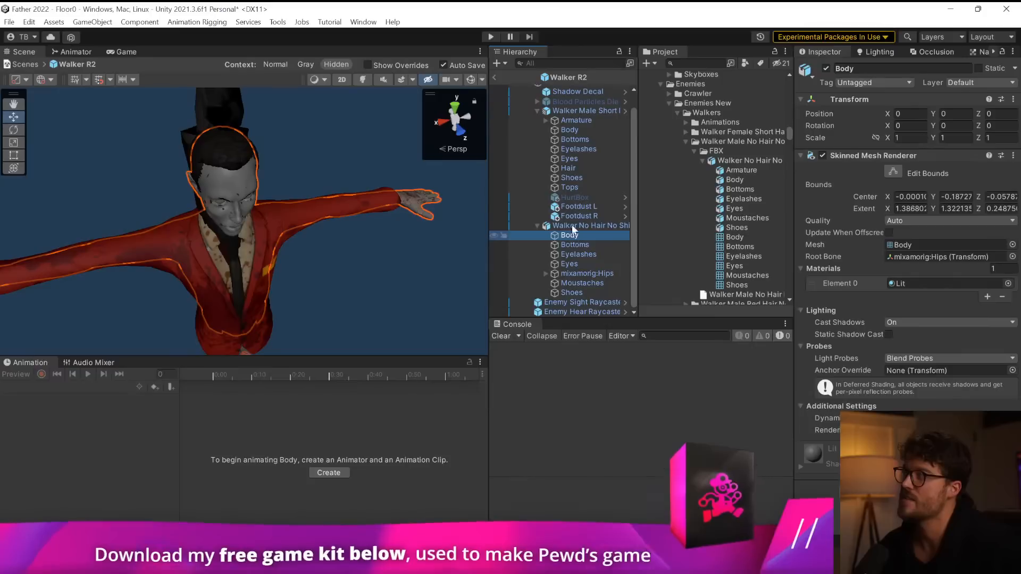
{"action": "left_click", "coordinate": [577, 123]}
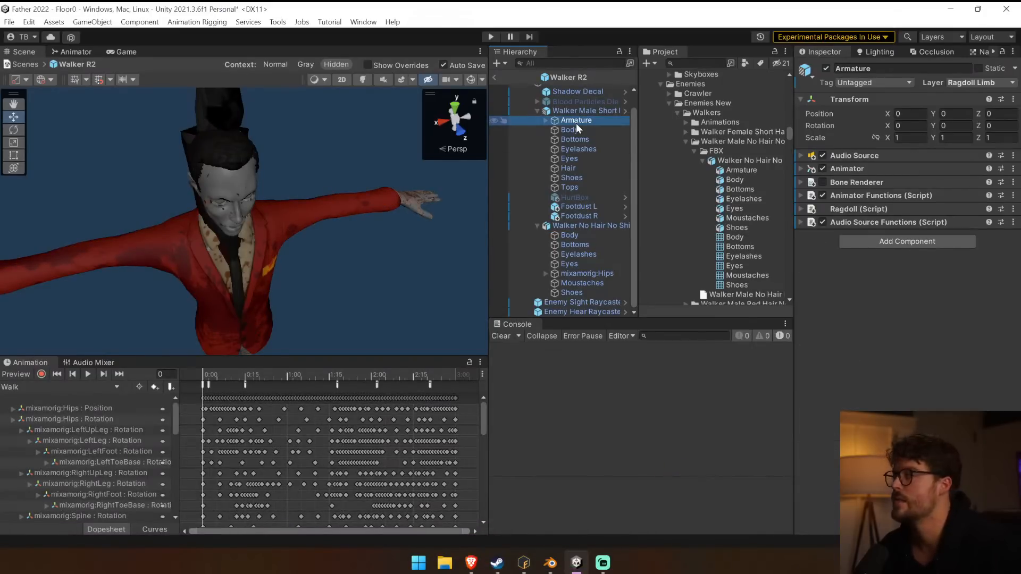
Copy all meshes except mixamorig:Hips from Walker No Hair No Shirt into the short-hair variant, beside Footdust R.
{"action": "left_click", "coordinate": [606, 238]}
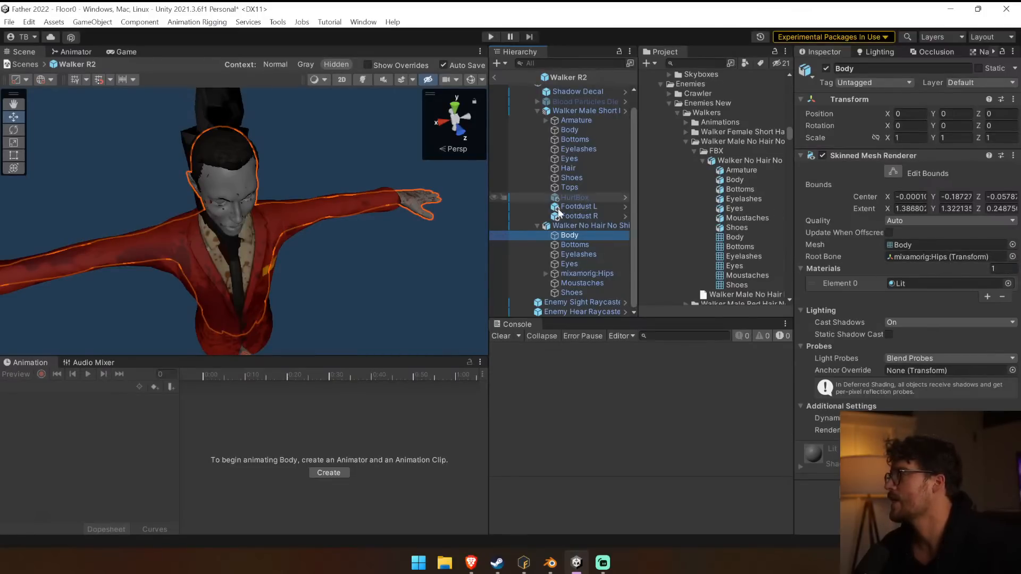
{"action": "left_click", "coordinate": [581, 293], "text": "shift"}
{"action": "left_click", "coordinate": [588, 273], "text": "ctrl"}
{"action": "left_click", "coordinate": [584, 219]}
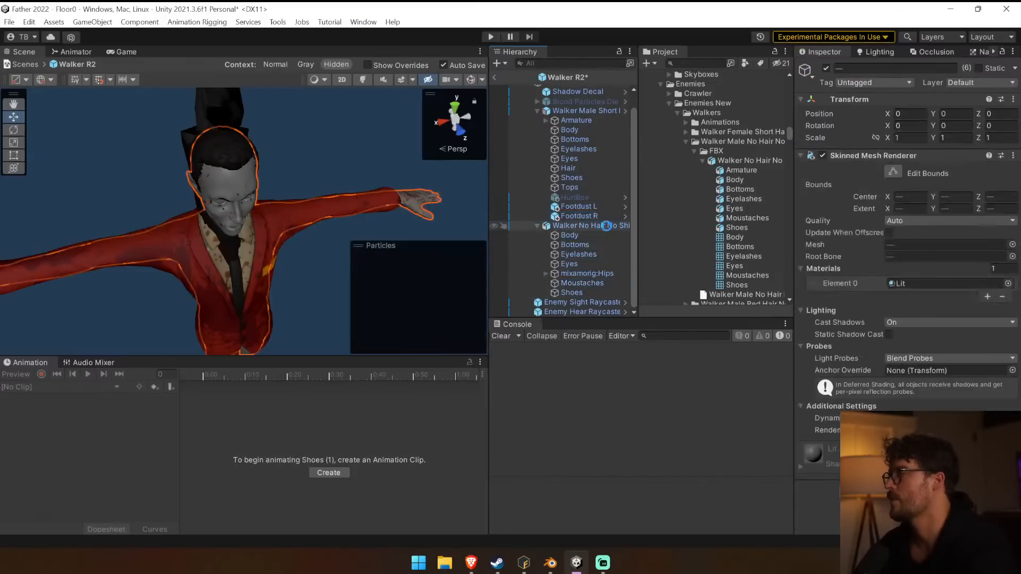
{"action": "key", "text": "ctrl+v"}
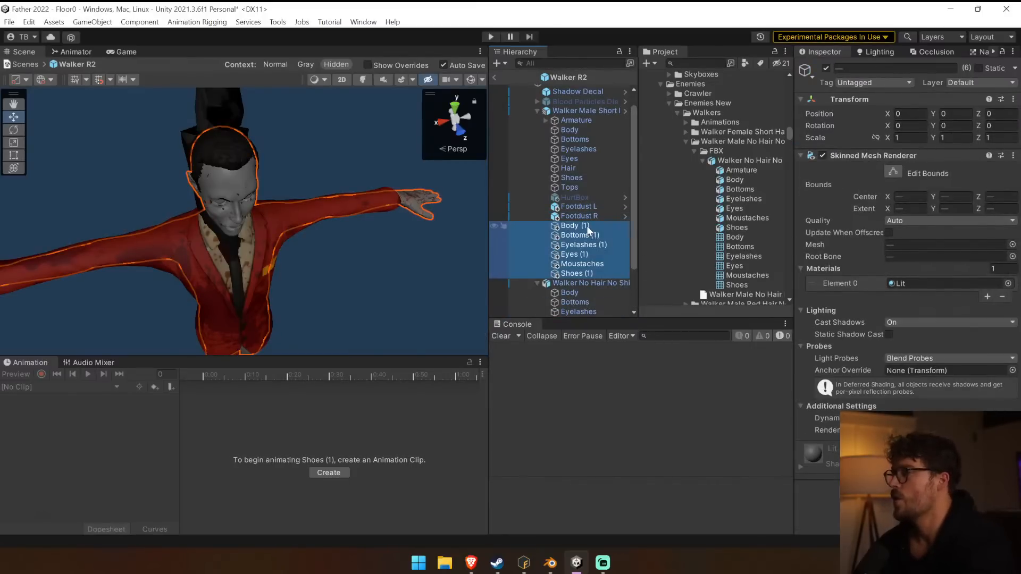
Group the pasted meshes under a new parent object and name it Hairless.
{"action": "key", "text": "ctrl+shift+g"}
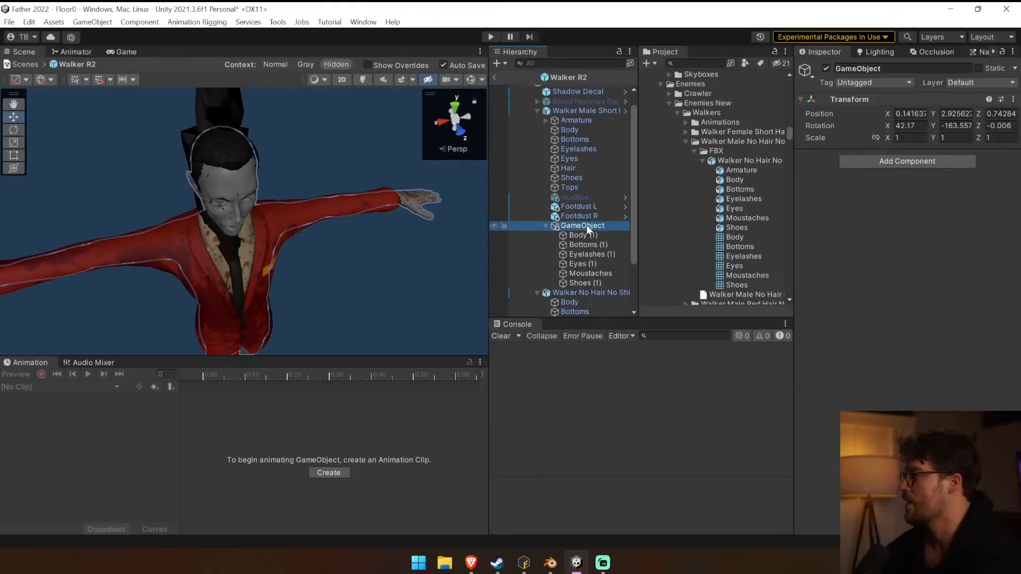
{"action": "left_click", "coordinate": [587, 225]}
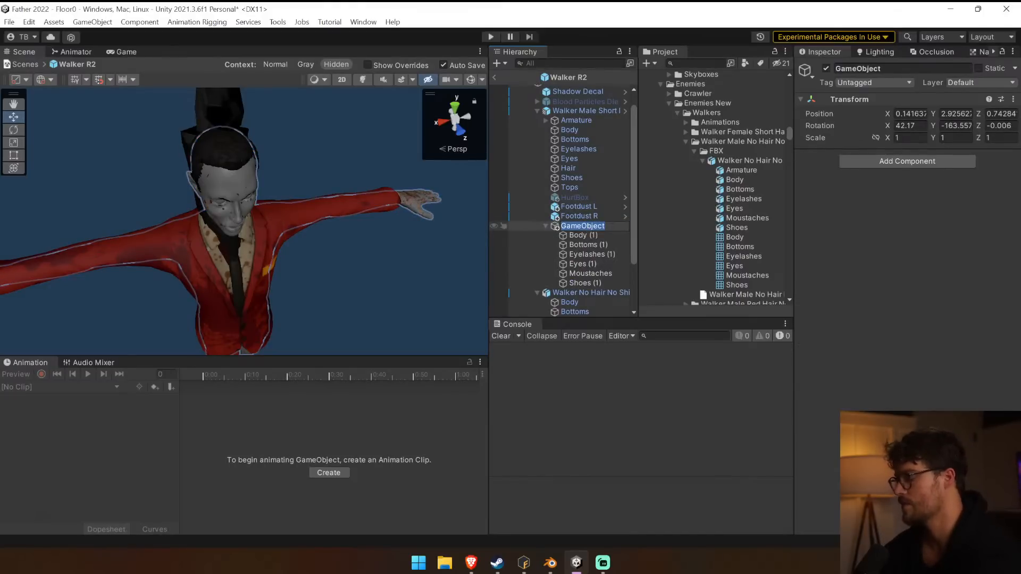
{"action": "type", "text": "Hairless"}
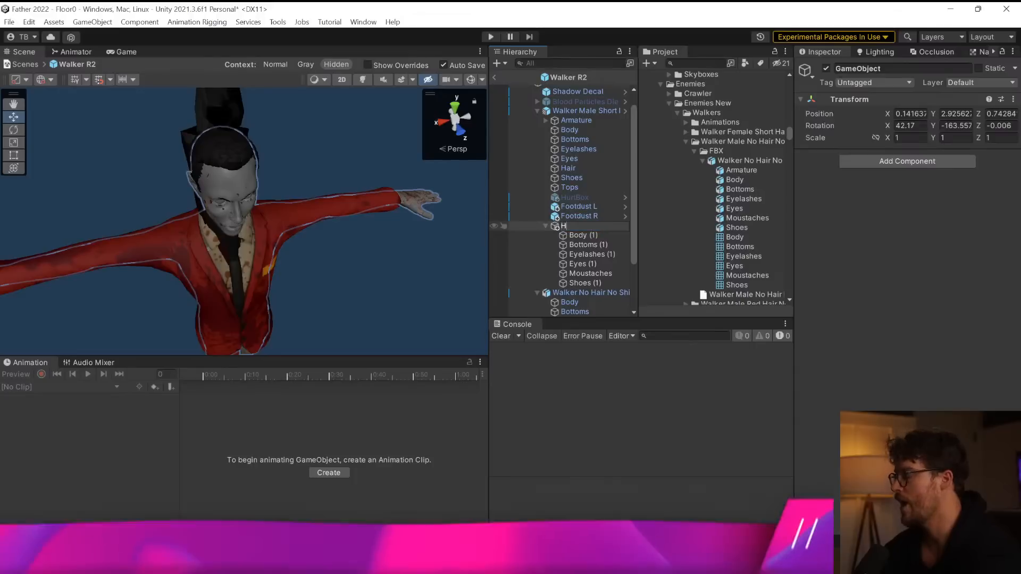
{"action": "key", "text": "Return"}
Expand the short-hair variant's Armature and check the Root Bone of each mesh in the Hairless group.
{"action": "left_click", "coordinate": [585, 235]}
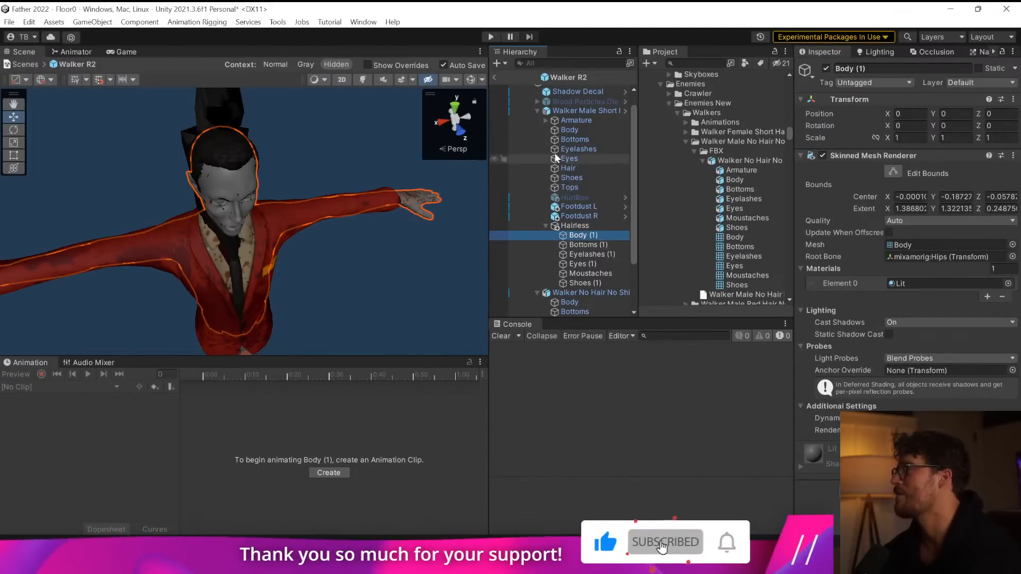
{"action": "left_click", "coordinate": [546, 121]}
{"action": "scroll", "coordinate": [591, 299], "scroll_direction": "down", "scroll_amount": 3}
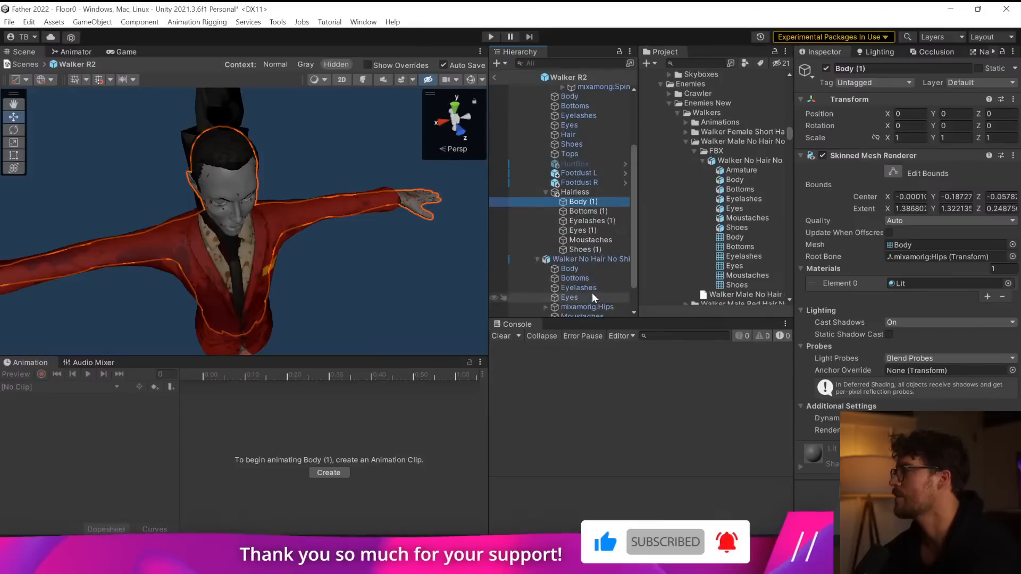
{"action": "left_click", "coordinate": [586, 210]}
{"action": "left_click", "coordinate": [589, 221]}
{"action": "left_click", "coordinate": [590, 229]}
{"action": "left_click", "coordinate": [588, 240]}
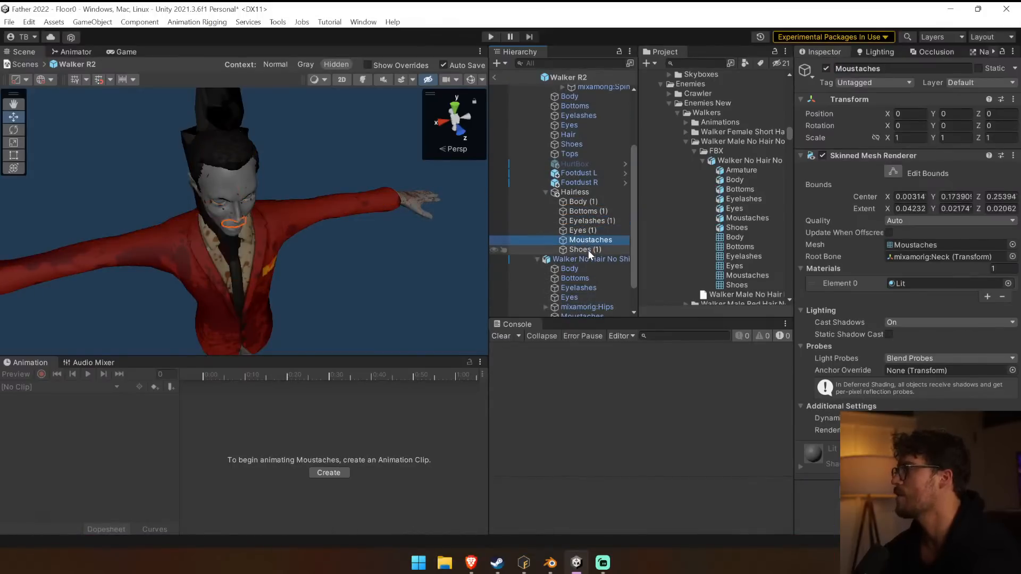
{"action": "left_click", "coordinate": [588, 250]}
Assign mixamorig:Hips from the short-hair Armature as the root bone of Body (1) and Bottoms (1).
{"action": "left_click", "coordinate": [588, 202]}
{"action": "scroll", "coordinate": [589, 199], "scroll_direction": "up", "scroll_amount": 3}
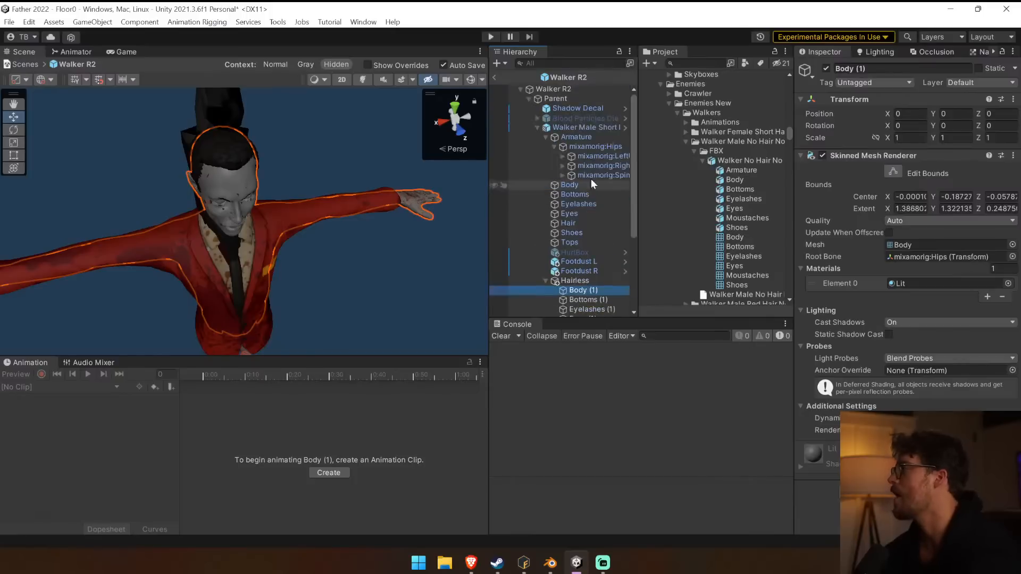
{"action": "left_click_drag", "start_coordinate": [590, 146], "coordinate": [912, 258]}
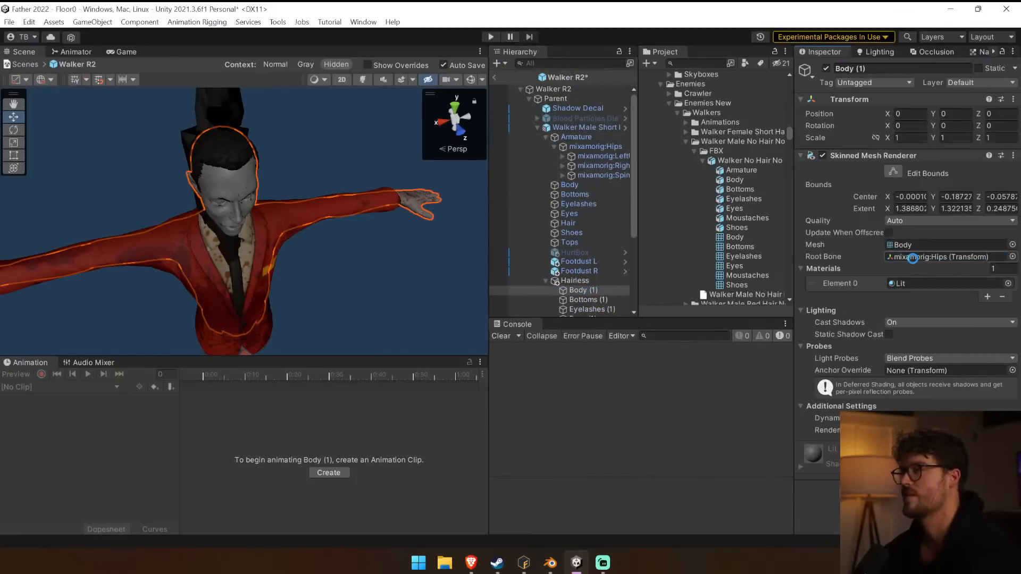
{"action": "left_click", "coordinate": [598, 299]}
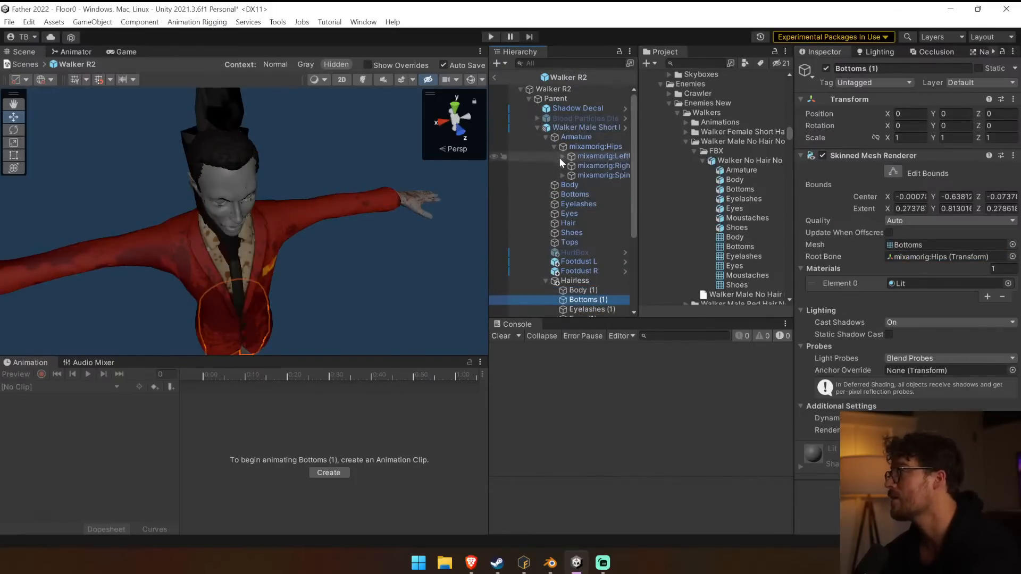
{"action": "left_click_drag", "start_coordinate": [581, 146], "coordinate": [939, 259]}
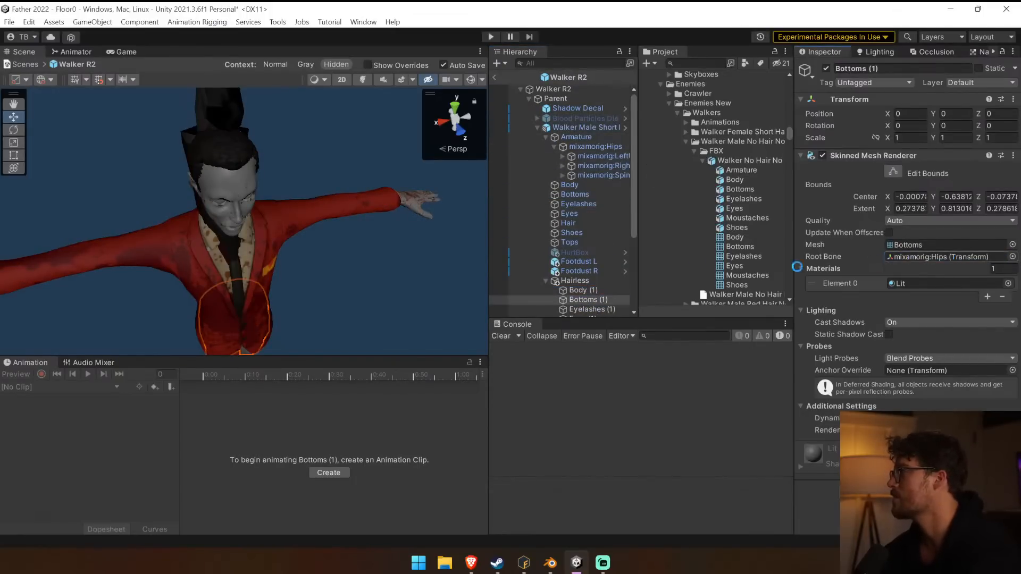
Check the Root Bone of Eyelashes (1) and widen the Hierarchy so the bone names are readable.
{"action": "scroll", "coordinate": [589, 264], "scroll_direction": "down", "scroll_amount": 3}
{"action": "left_click", "coordinate": [606, 237]}
{"action": "scroll", "coordinate": [591, 232], "scroll_direction": "up", "scroll_amount": 3}
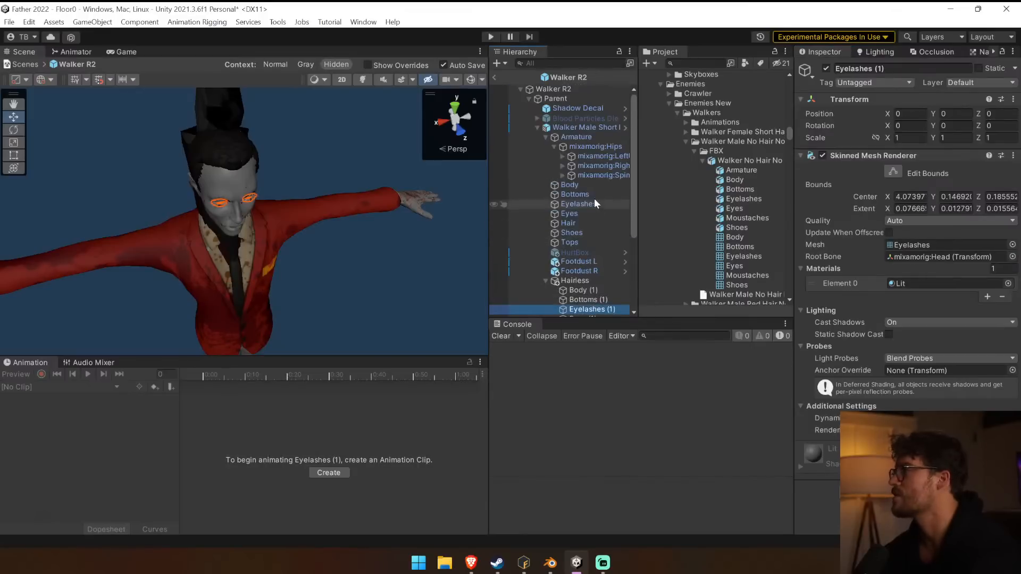
{"action": "left_click_drag", "start_coordinate": [487, 179], "coordinate": [396, 180]}
Expand the spine bones down to the neck and assign mixamorig:Head as the root bone of Eyes (1).
{"action": "scroll", "coordinate": [468, 234], "scroll_direction": "down", "scroll_amount": 3}
{"action": "left_click", "coordinate": [482, 245]}
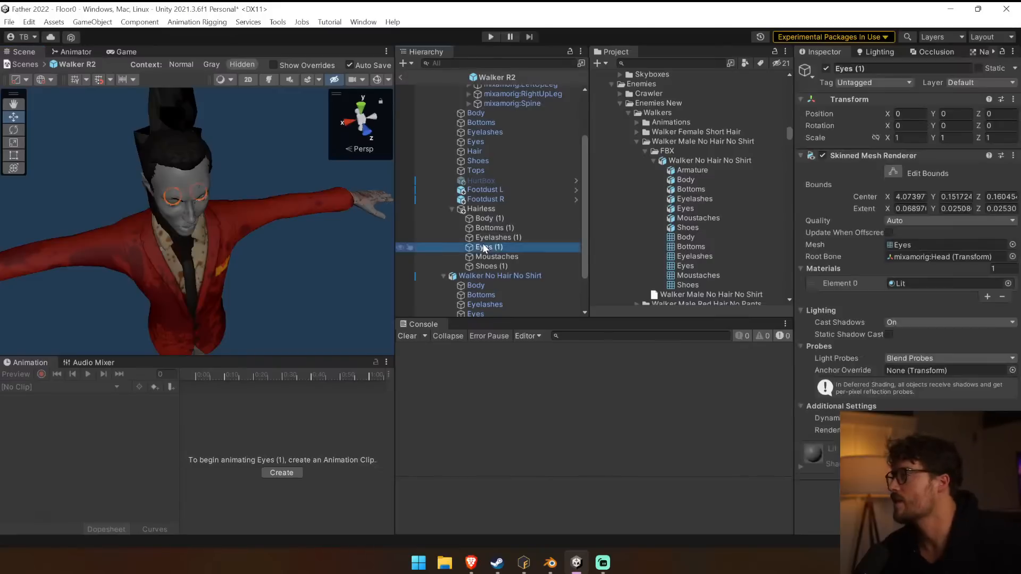
{"action": "scroll", "coordinate": [468, 130], "scroll_direction": "up", "scroll_amount": 2}
{"action": "left_click", "coordinate": [468, 139]}
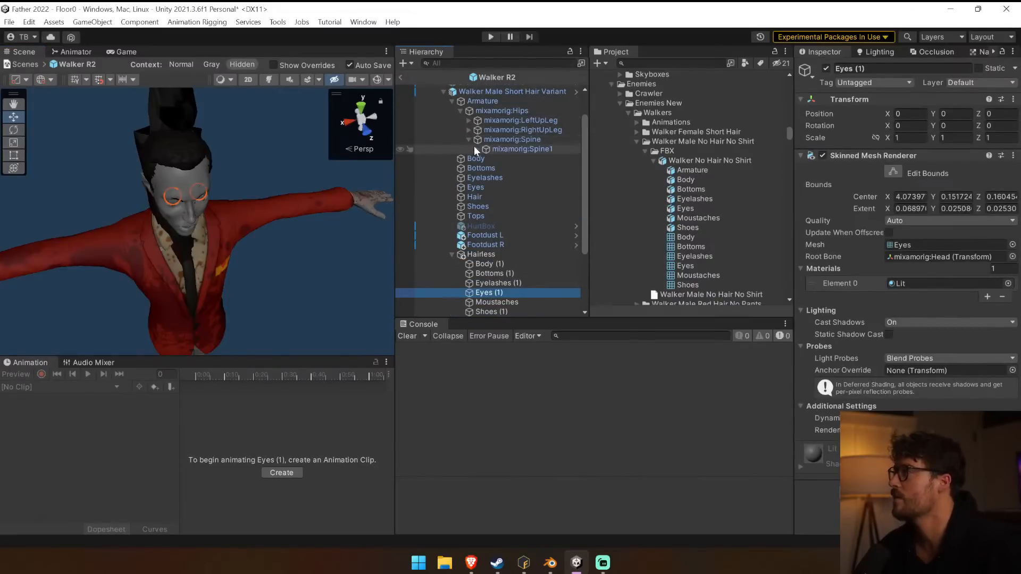
{"action": "left_click", "coordinate": [477, 149]}
{"action": "left_click", "coordinate": [482, 158]}
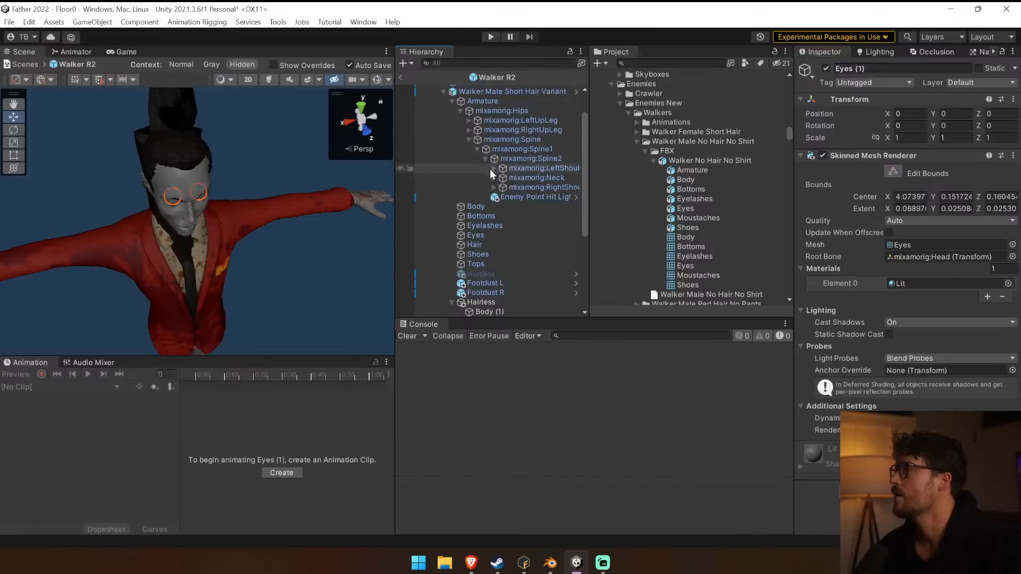
{"action": "left_click", "coordinate": [494, 178]}
{"action": "left_click_drag", "start_coordinate": [523, 187], "coordinate": [947, 257]}
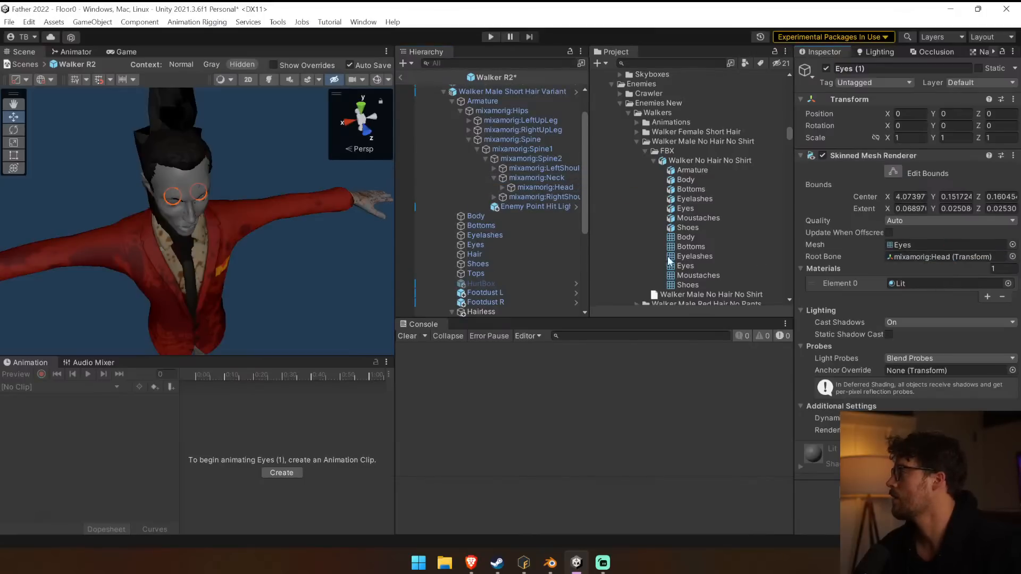
Assign mixamorig:Neck from the short-hair Armature as the root bone of Moustaches.
{"action": "scroll", "coordinate": [474, 261], "scroll_direction": "down", "scroll_amount": 4}
{"action": "left_click", "coordinate": [511, 289]}
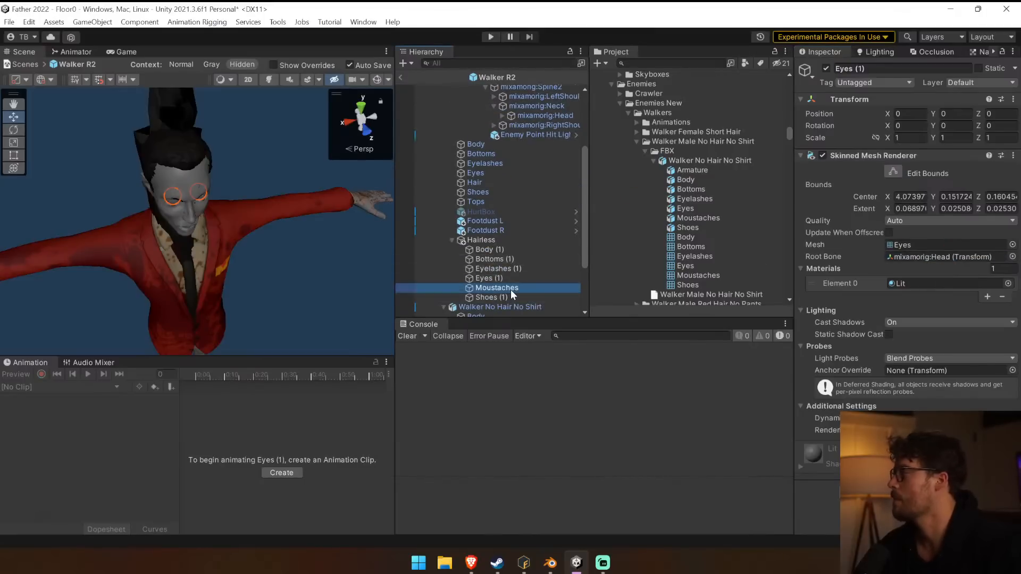
{"action": "scroll", "coordinate": [519, 260], "scroll_direction": "up", "scroll_amount": 2}
{"action": "left_click_drag", "start_coordinate": [552, 140], "coordinate": [964, 260]}
Check the Root Bone of Shoes (1) and expand mixamorig:LeftUpLeg in the short-hair Armature to locate the matching bone.
{"action": "scroll", "coordinate": [442, 229], "scroll_direction": "down", "scroll_amount": 2}
{"action": "left_click", "coordinate": [513, 262]}
{"action": "scroll", "coordinate": [516, 254], "scroll_direction": "up", "scroll_amount": 1}
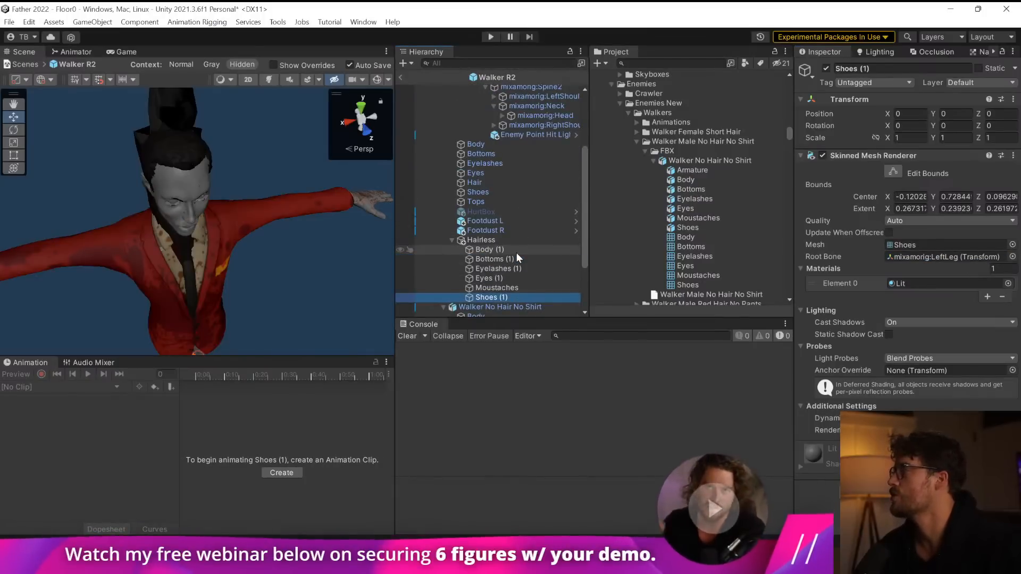
{"action": "scroll", "coordinate": [516, 253], "scroll_direction": "up", "scroll_amount": 3}
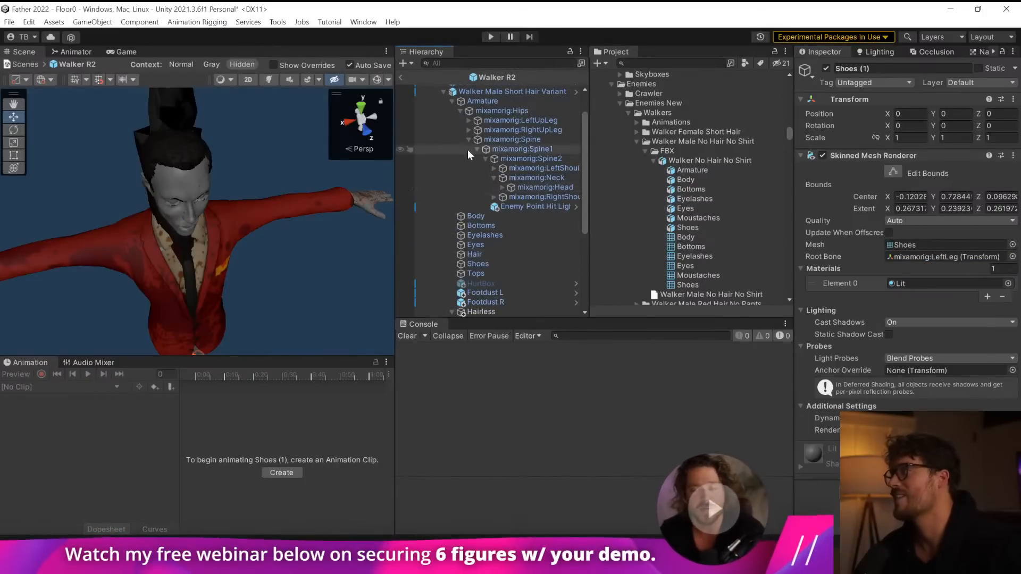
{"action": "left_click", "coordinate": [468, 121]}
{"action": "scroll", "coordinate": [540, 167], "scroll_direction": "down", "scroll_amount": 1}
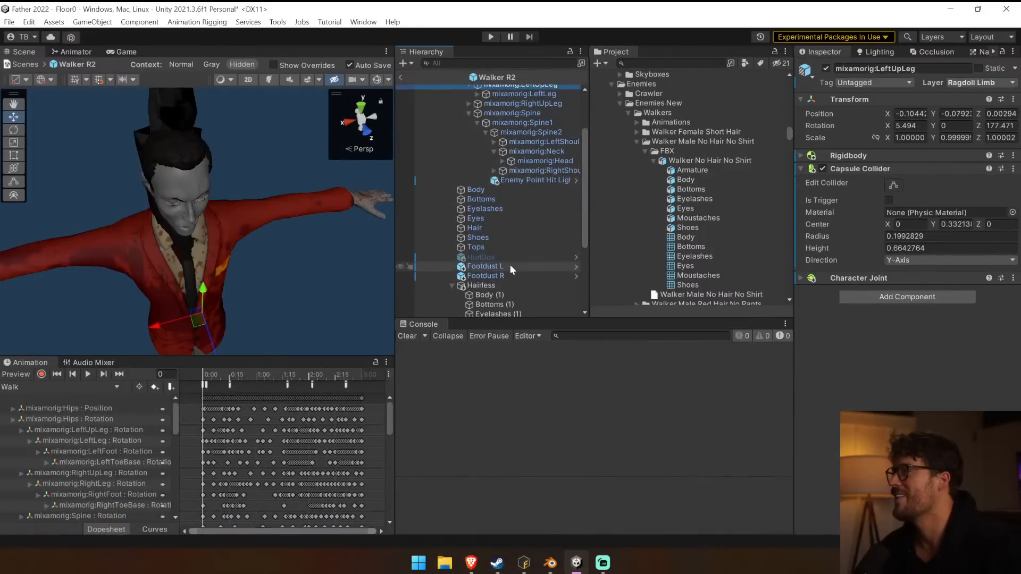
Assign mixamorig:Hips as the root bone of the short-hair variant's original Shoes mesh.
{"action": "left_click", "coordinate": [498, 237]}
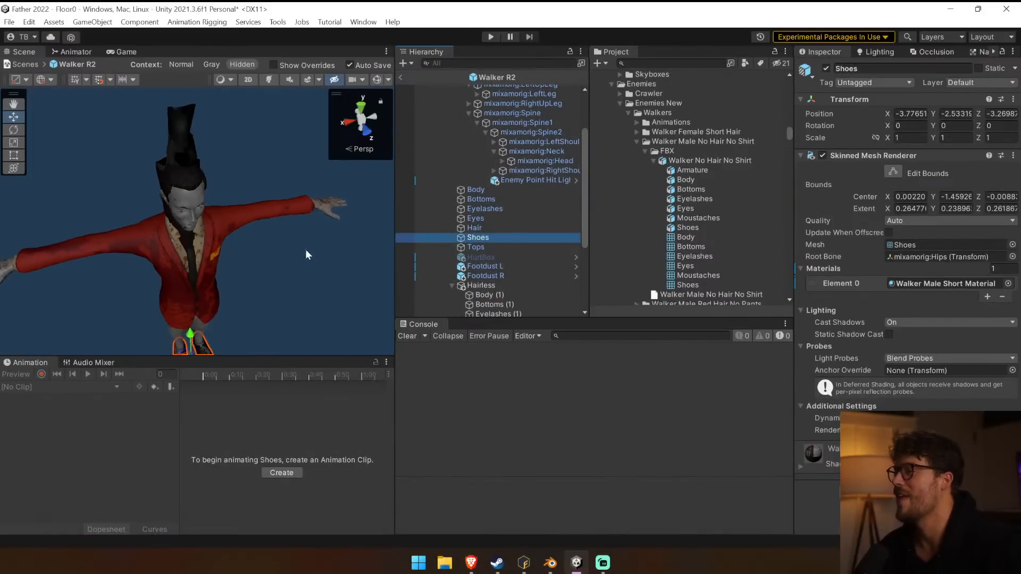
{"action": "scroll", "coordinate": [478, 149], "scroll_direction": "up", "scroll_amount": 3}
{"action": "left_click_drag", "start_coordinate": [513, 167], "coordinate": [662, 244]}
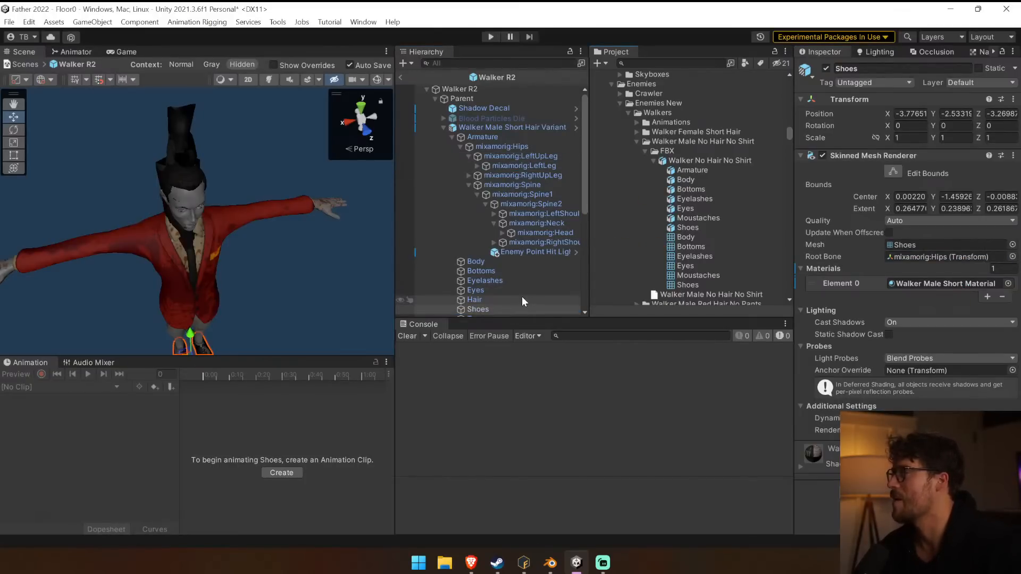
{"action": "left_click_drag", "start_coordinate": [510, 146], "coordinate": [931, 257]}
Check the Root Bone of the short-hair variant's original Hair, Eyes, Eyelashes and Shoes meshes.
{"action": "left_click", "coordinate": [492, 302]}
{"action": "left_click", "coordinate": [492, 291]}
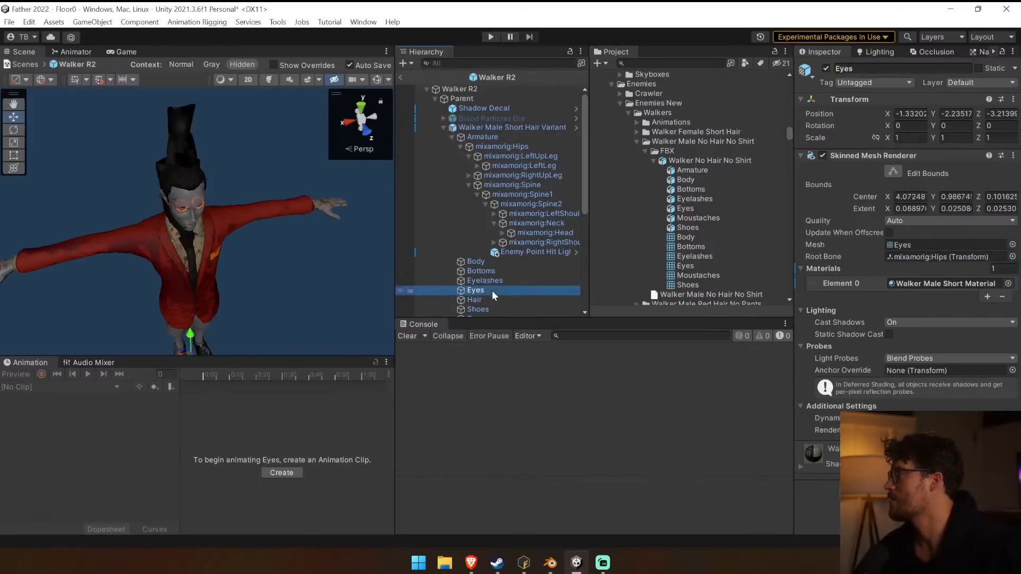
{"action": "key", "text": "Up"}
{"action": "key", "text": "Down"}
{"action": "key", "text": "Down"}
{"action": "key", "text": "Down"}
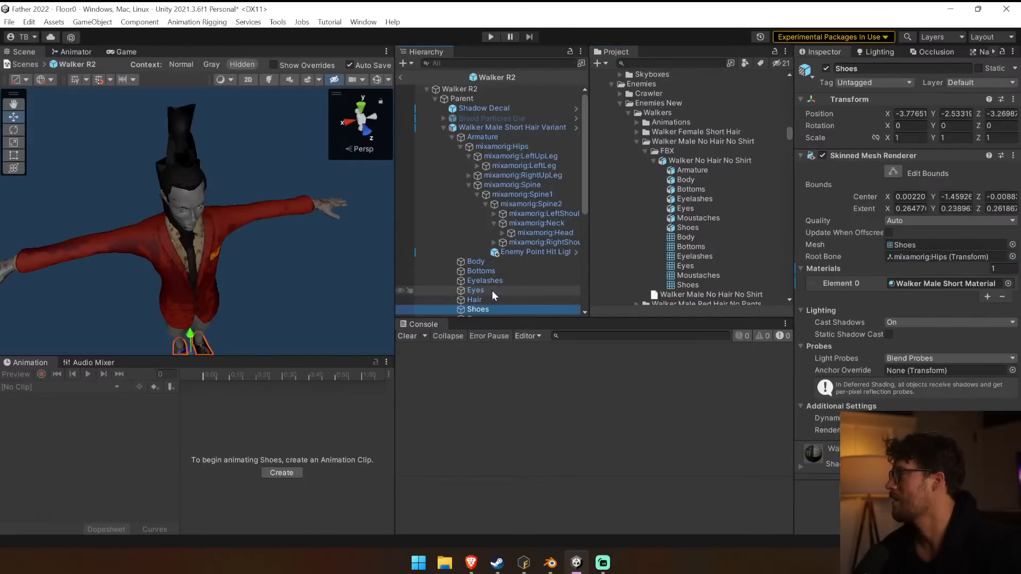
Check the Root Bone of the meshes in the Hairless group, from Body (1) through Shoes (1).
{"action": "key", "text": "Down"}
{"action": "key", "text": "Down"}
{"action": "key", "text": "Down"}
{"action": "key", "text": "Down"}
{"action": "key", "text": "Down"}
{"action": "key", "text": "Down"}
{"action": "key", "text": "Down"}
{"action": "key", "text": "Down"}
{"action": "key", "text": "Down"}
{"action": "key", "text": "Down"}
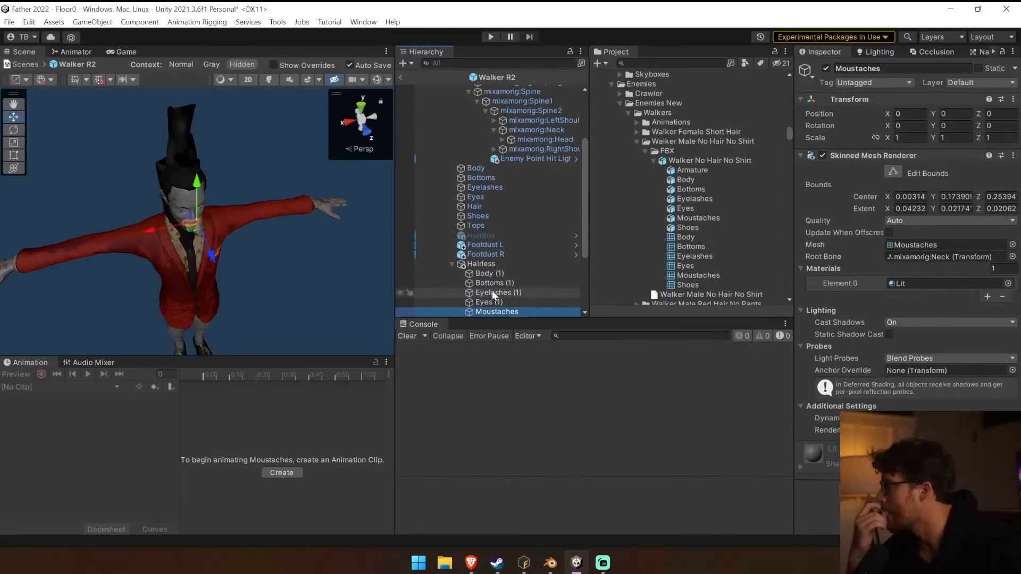
{"action": "key", "text": "Down"}
{"action": "key", "text": "Left"}
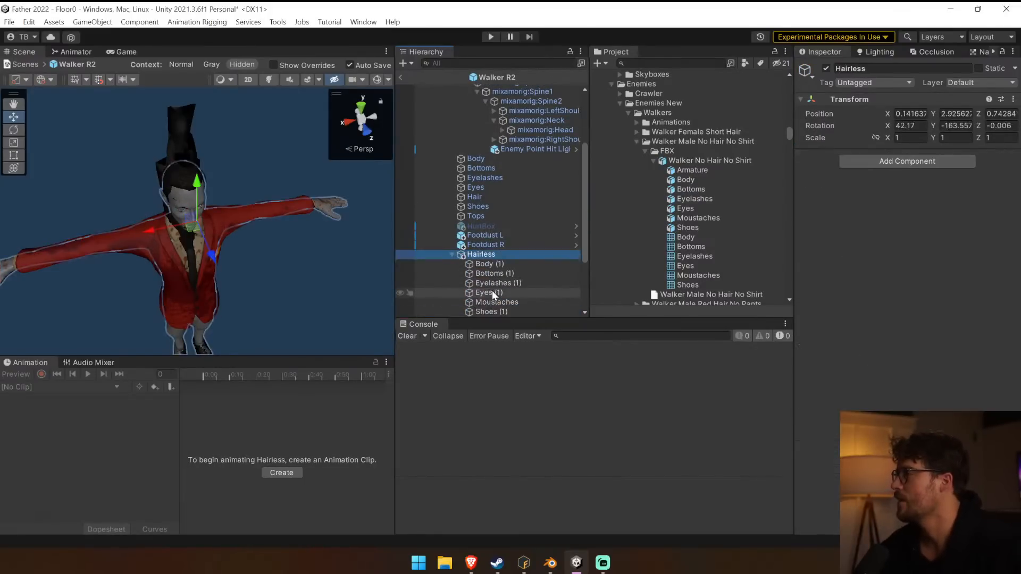
Assign mixamorig:LeftLeg from the short-hair Armature as the root bone of Shoes (1) in the Hairless group.
{"action": "left_click", "coordinate": [493, 311]}
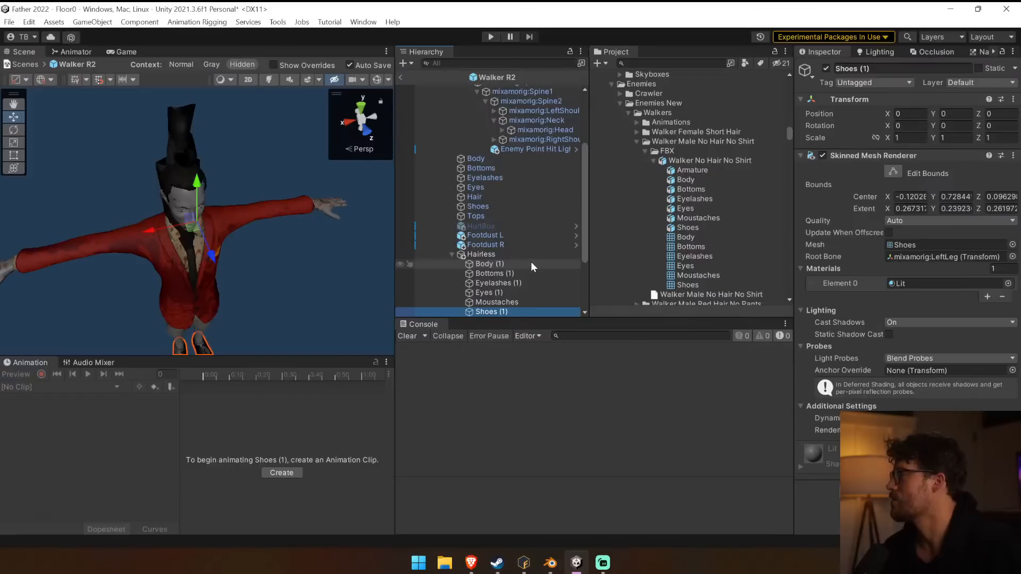
{"action": "scroll", "coordinate": [531, 262], "scroll_direction": "up", "scroll_amount": 4}
{"action": "left_click_drag", "start_coordinate": [553, 165], "coordinate": [946, 257]}
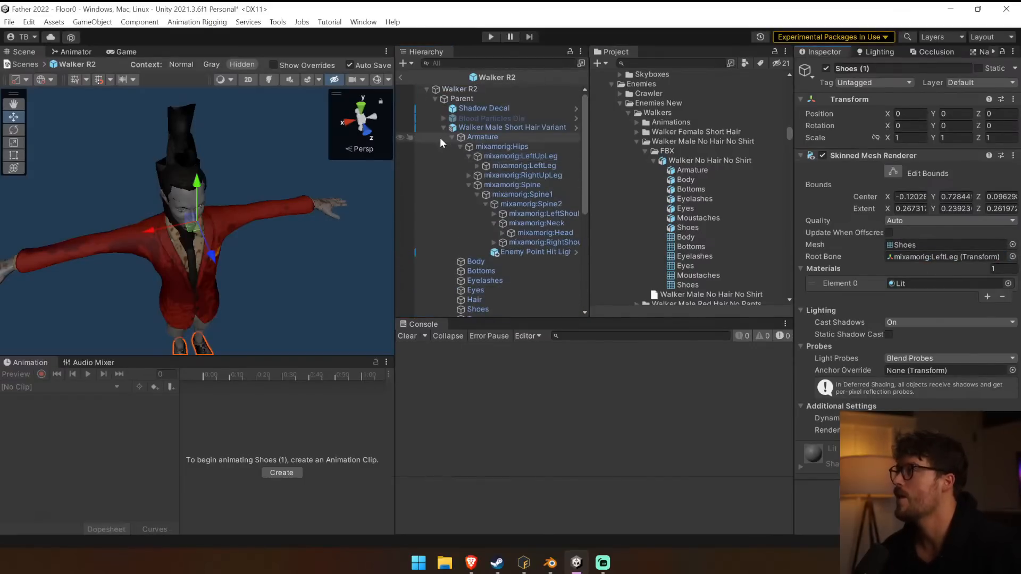
Collapse the short-hair Armature and deactivate the variant's original meshes, Body through Tops.
{"action": "left_click", "coordinate": [452, 137]}
{"action": "left_click", "coordinate": [480, 147]}
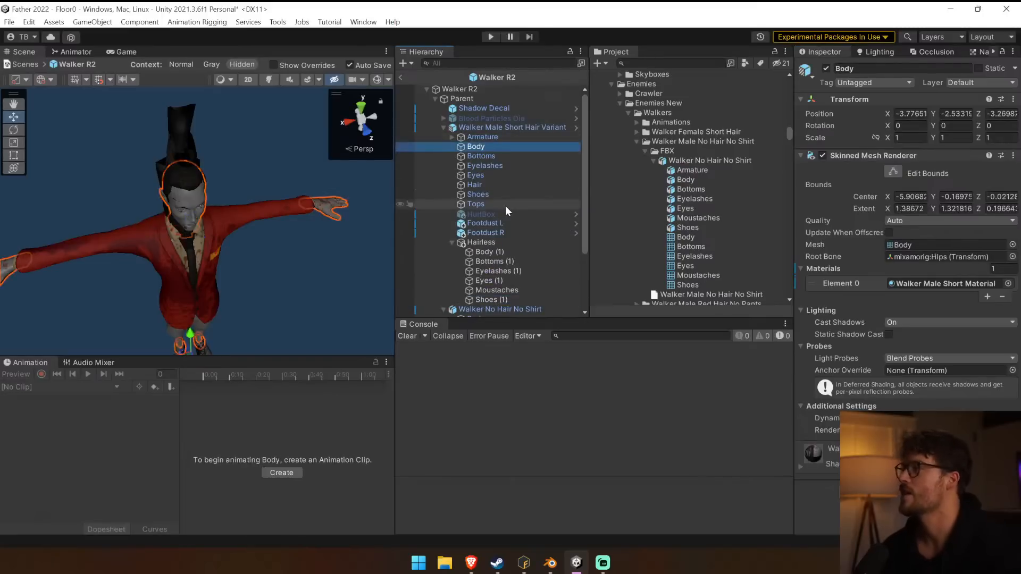
{"action": "left_click", "coordinate": [505, 205], "text": "shift"}
{"action": "left_click", "coordinate": [826, 68]}
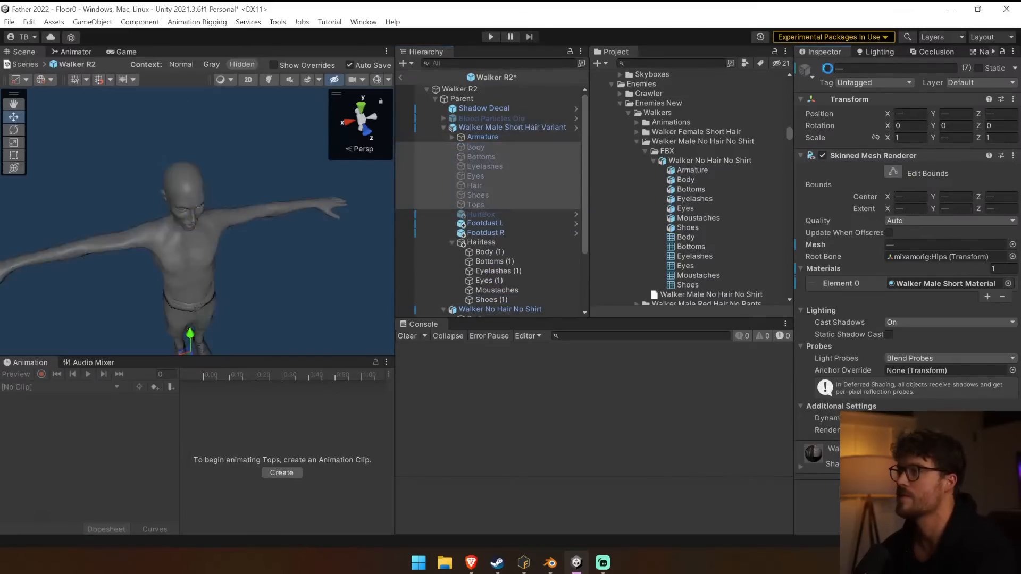
Preview the Walk animation on the short-hair Armature to see whether the Hairless meshes follow it.
{"action": "right_click_drag", "start_coordinate": [226, 243], "coordinate": [194, 230]}
{"action": "left_click", "coordinate": [458, 129]}
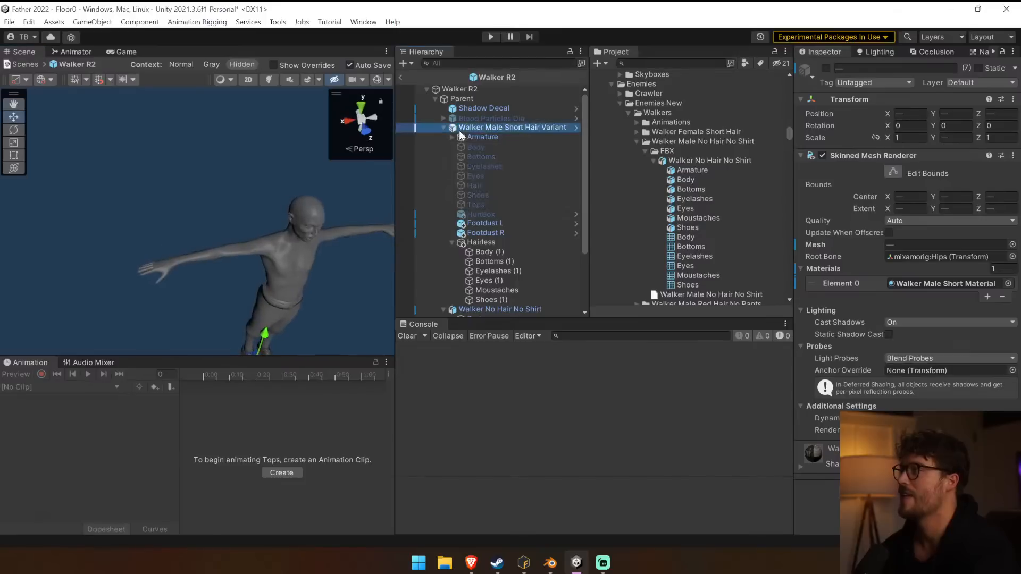
{"action": "left_click", "coordinate": [512, 136]}
{"action": "right_click_drag", "start_coordinate": [341, 276], "coordinate": [289, 282]}
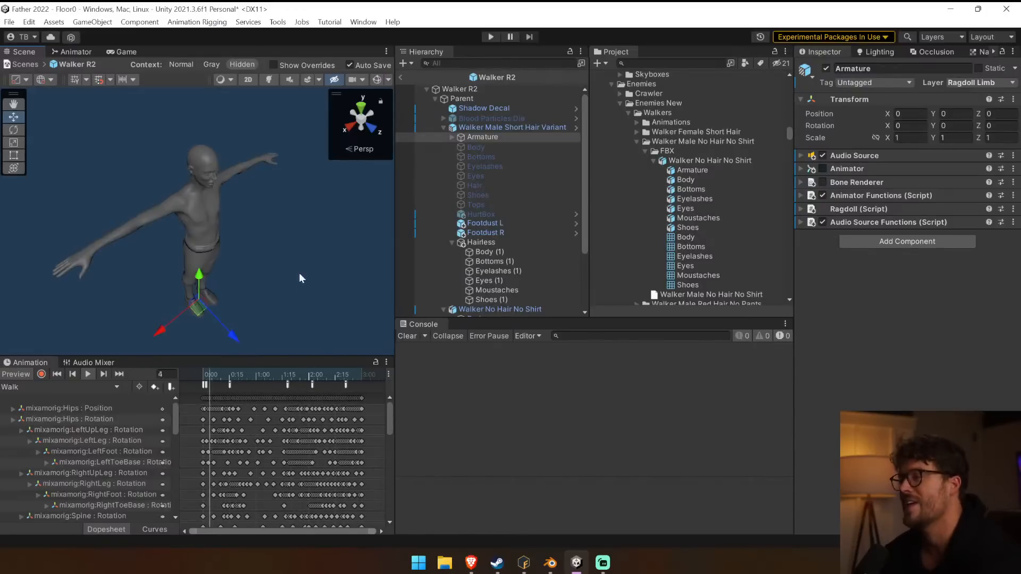
Examine the Hairless group's transform and the Root Bone of its individual meshes.
{"action": "left_click", "coordinate": [509, 242]}
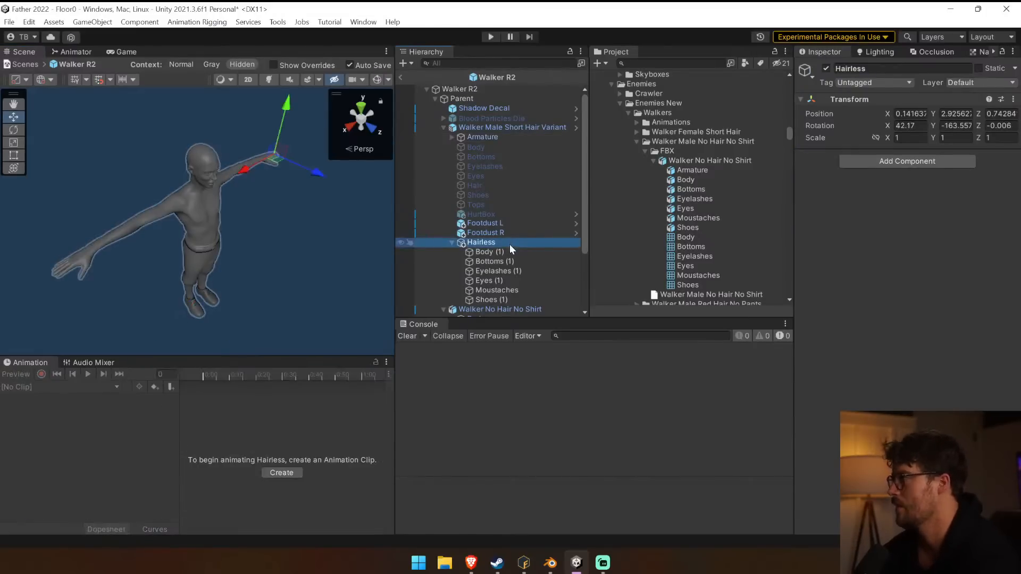
{"action": "left_click", "coordinate": [507, 252]}
{"action": "left_click", "coordinate": [509, 260]}
{"action": "left_click", "coordinate": [509, 272]}
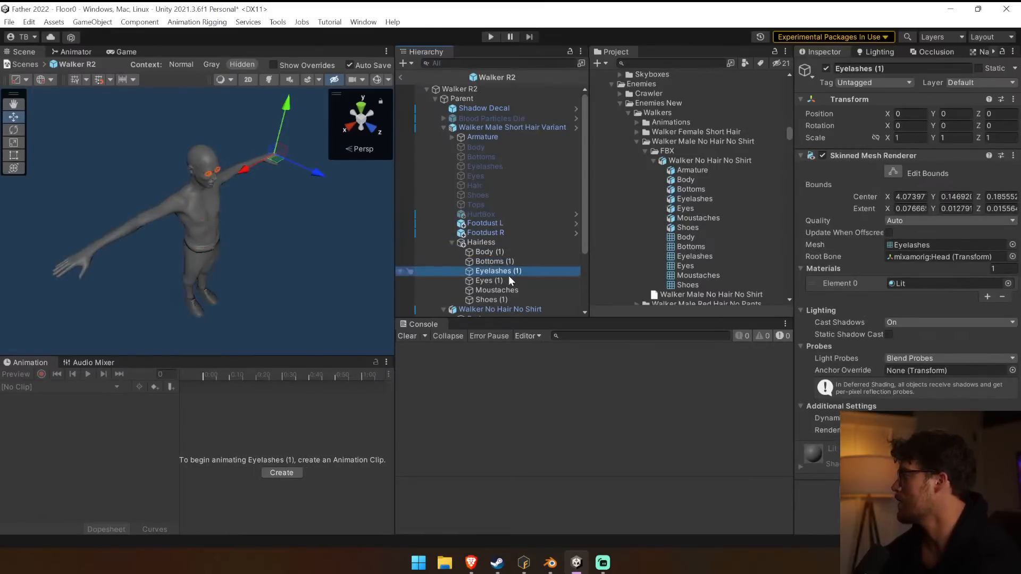
{"action": "scroll", "coordinate": [509, 275], "scroll_direction": "down", "scroll_amount": 1}
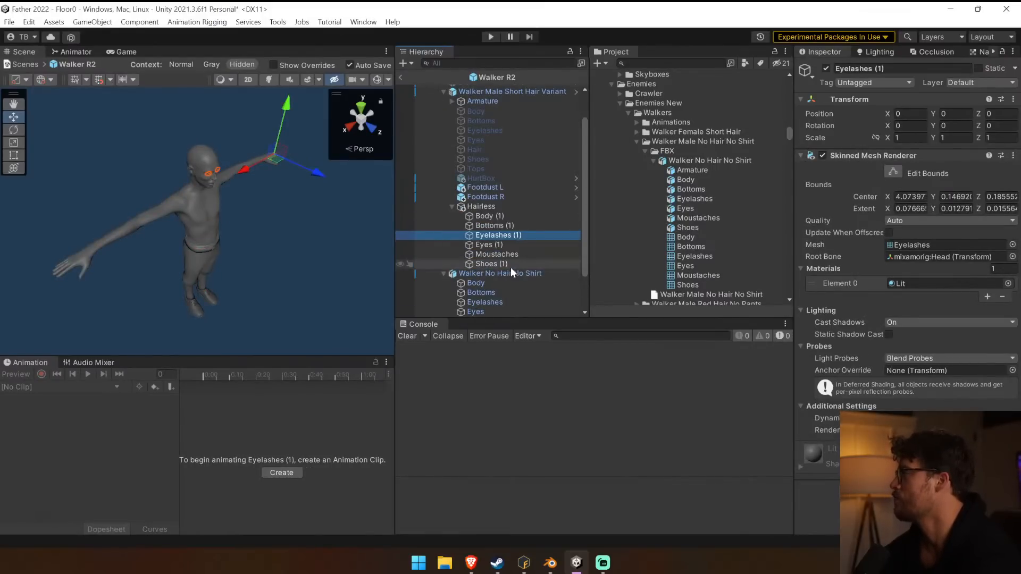
{"action": "left_click", "coordinate": [509, 263]}
{"action": "left_click", "coordinate": [506, 255]}
{"action": "left_click", "coordinate": [496, 225]}
{"action": "left_click", "coordinate": [493, 208]}
{"action": "left_click", "coordinate": [493, 216]}
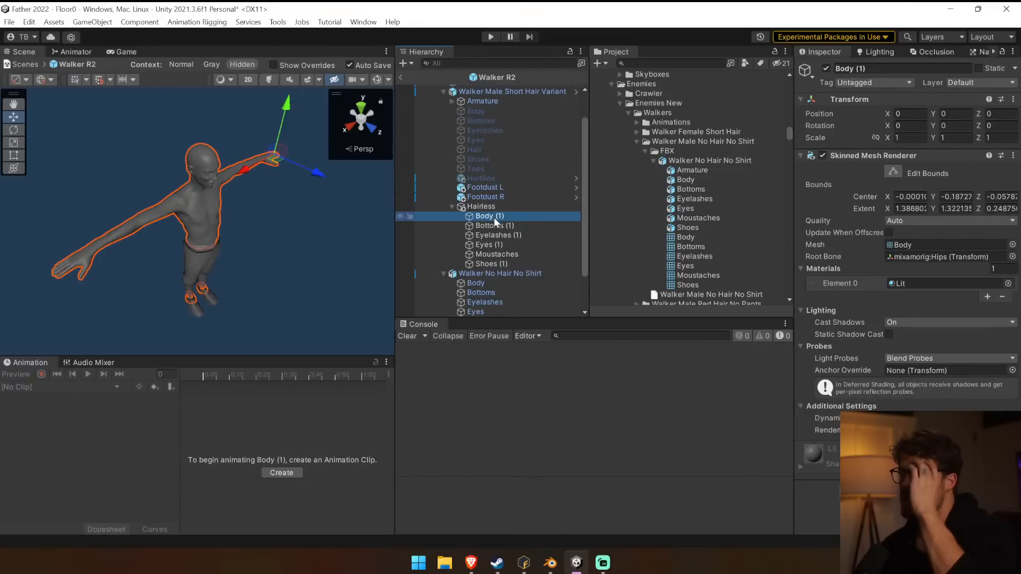
{"action": "scroll", "coordinate": [492, 216], "scroll_direction": "up", "scroll_amount": 1}
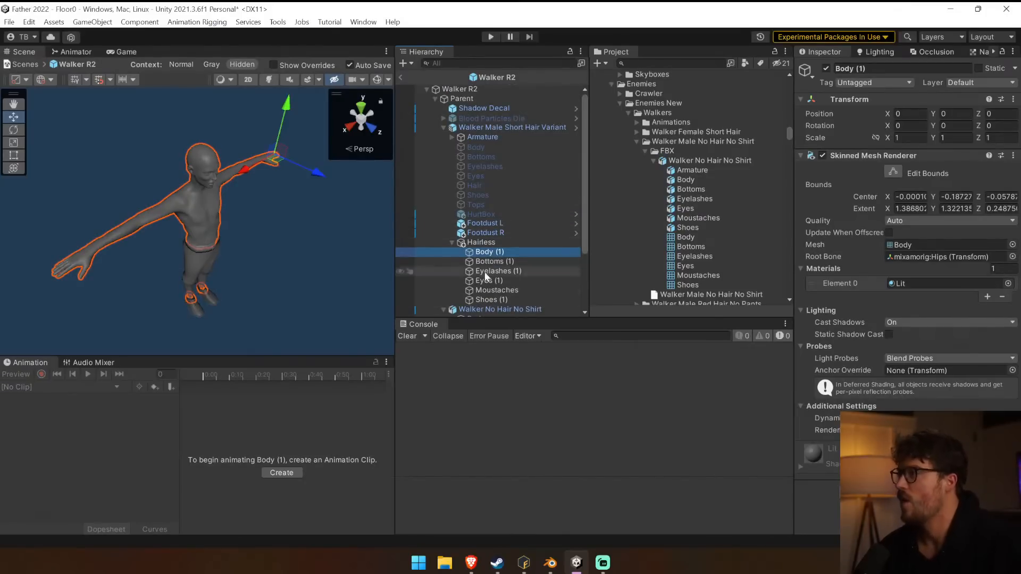
View the short-hair Armature's components and the import settings of the Walker No Hair No Shirt model.
{"action": "left_click", "coordinate": [483, 136]}
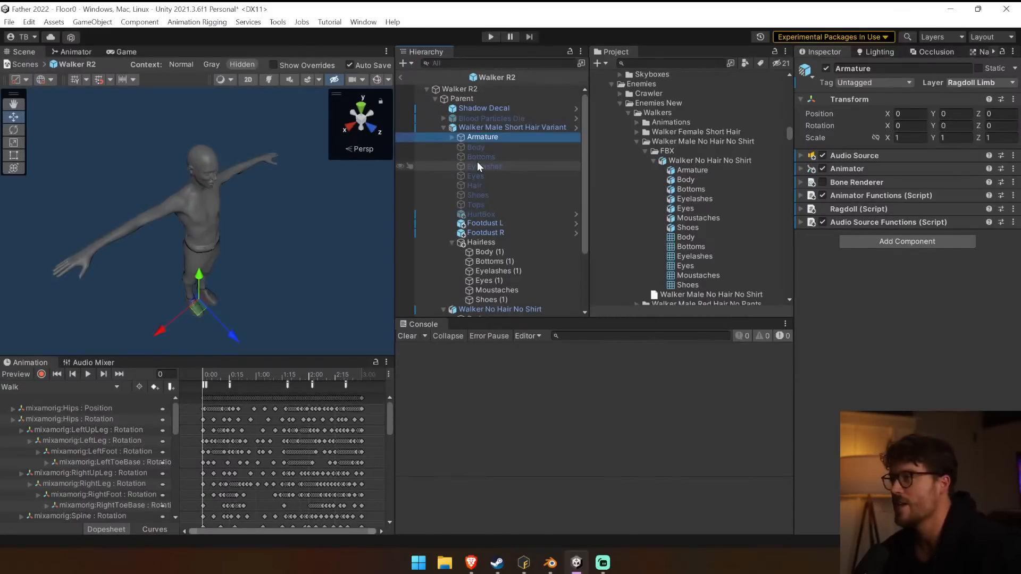
{"action": "left_click", "coordinate": [709, 160]}
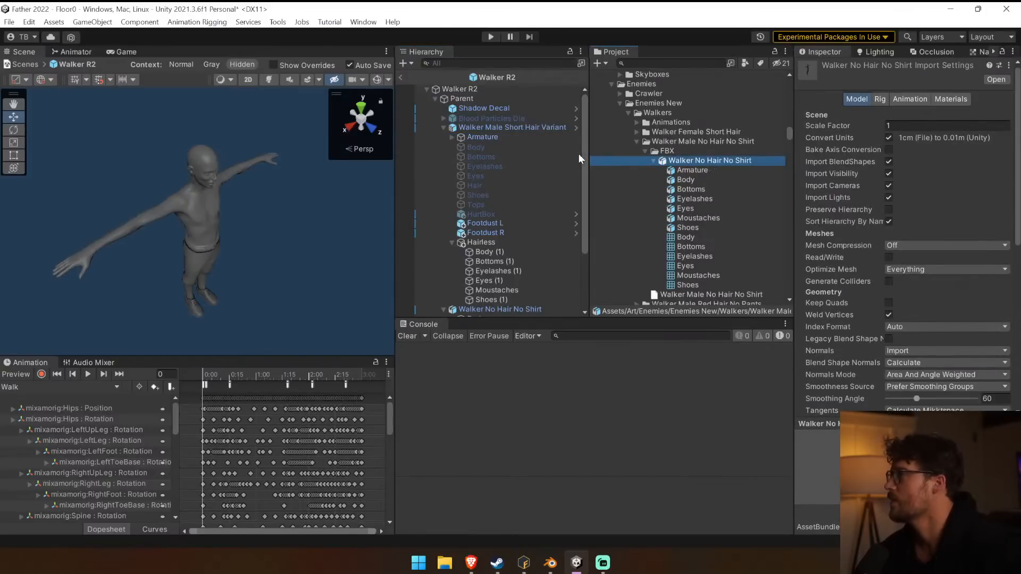
{"action": "left_click", "coordinate": [510, 137]}
Compare the Skinned Mesh Renderer settings of the Hairless meshes with the short-hair Armature's setup.
{"action": "left_click", "coordinate": [495, 290]}
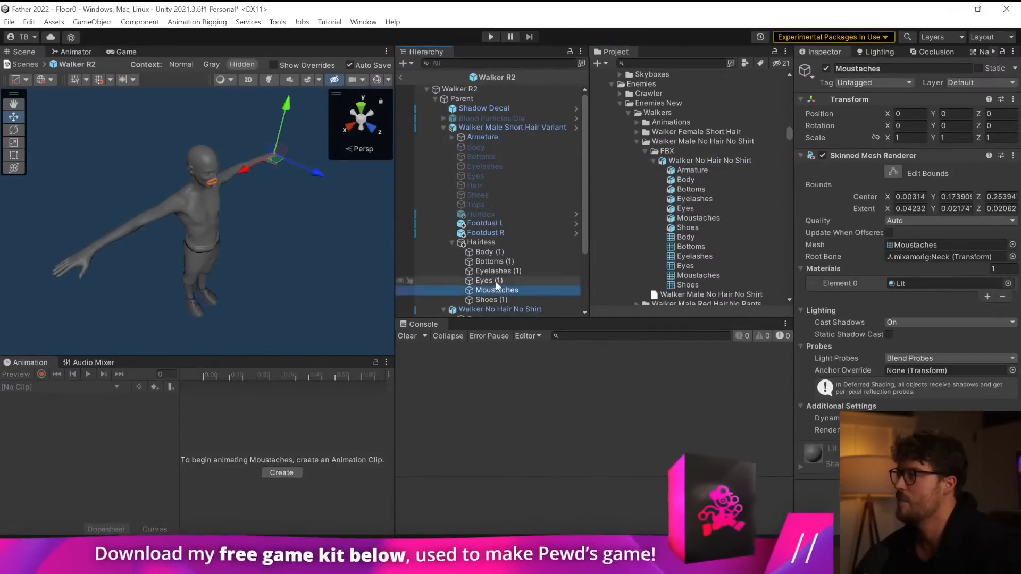
{"action": "left_click", "coordinate": [496, 279]}
{"action": "left_click", "coordinate": [496, 251]}
{"action": "left_click", "coordinate": [496, 244]}
{"action": "left_click", "coordinate": [499, 254]}
{"action": "left_click", "coordinate": [500, 262]}
{"action": "left_click", "coordinate": [502, 270]}
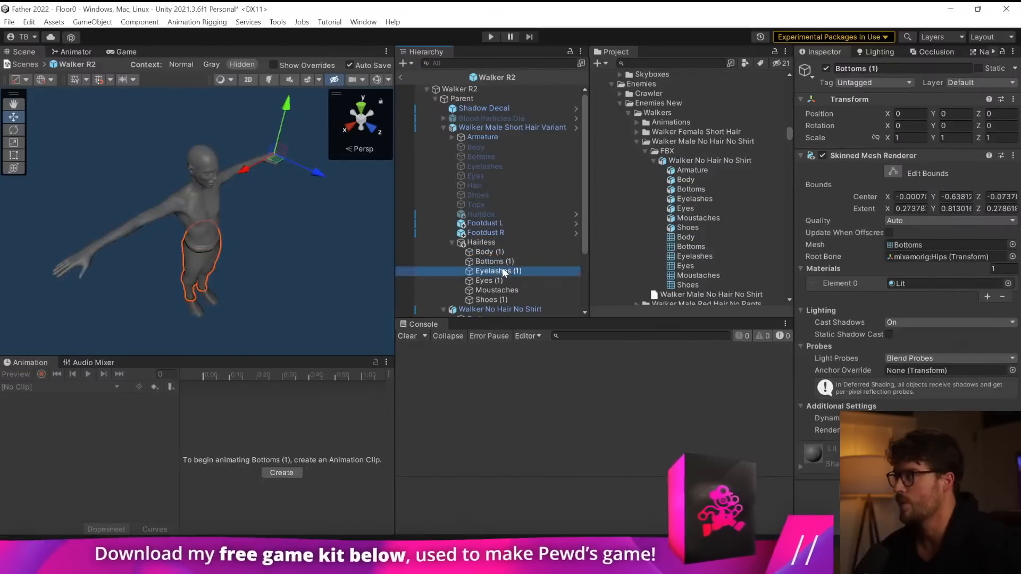
{"action": "left_click", "coordinate": [501, 298]}
{"action": "left_click", "coordinate": [486, 244]}
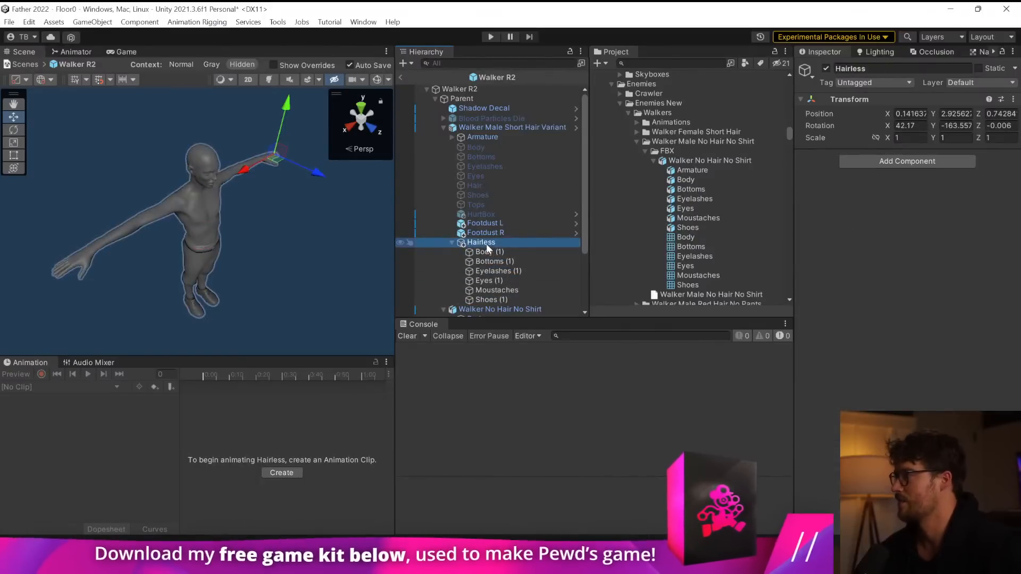
{"action": "left_click", "coordinate": [488, 136]}
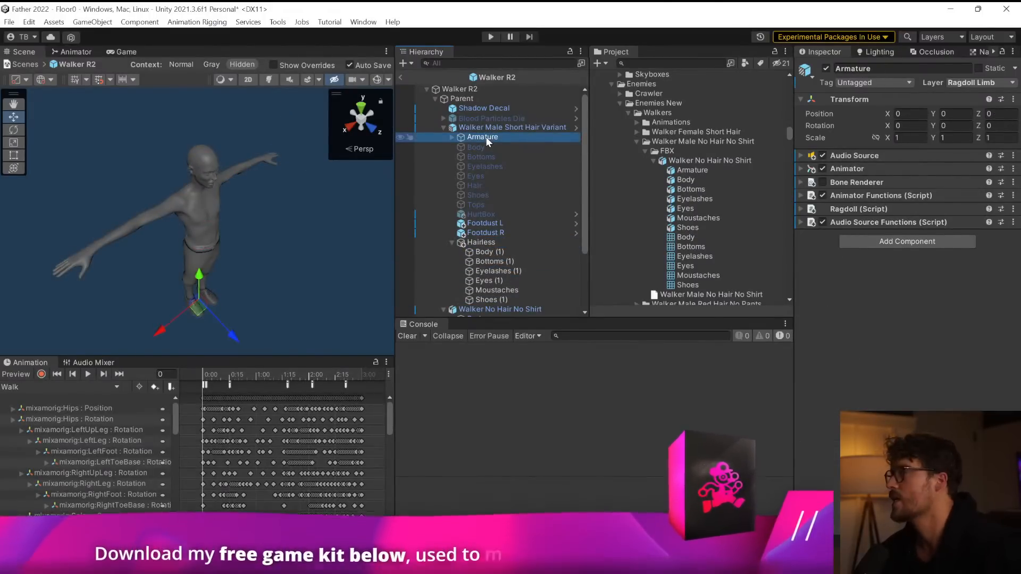
{"action": "left_click", "coordinate": [473, 251]}
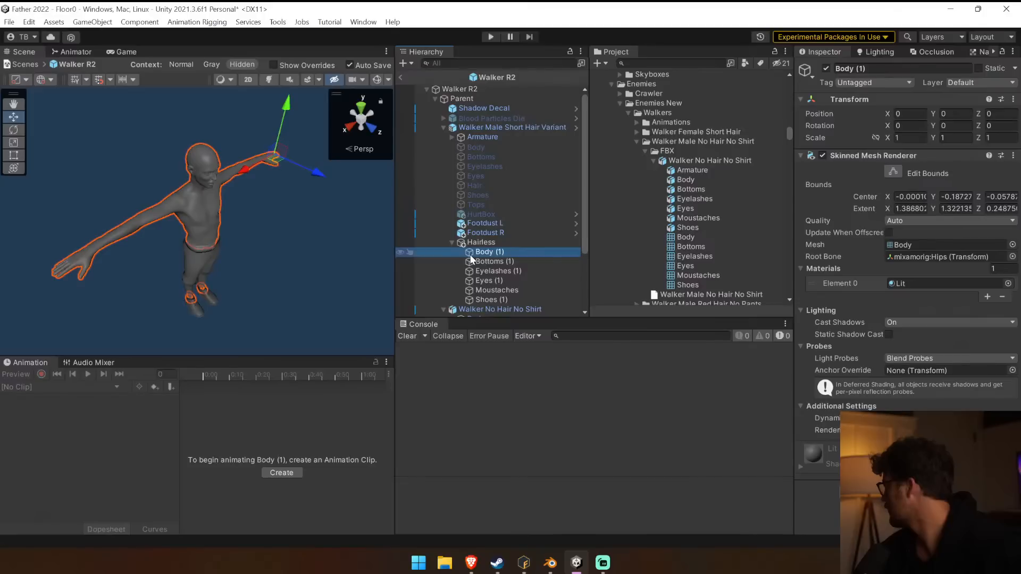
Widen the Inspector and view the Rig import settings of the Walker No Hair No Shirt model.
{"action": "left_click_drag", "start_coordinate": [793, 194], "coordinate": [684, 196]}
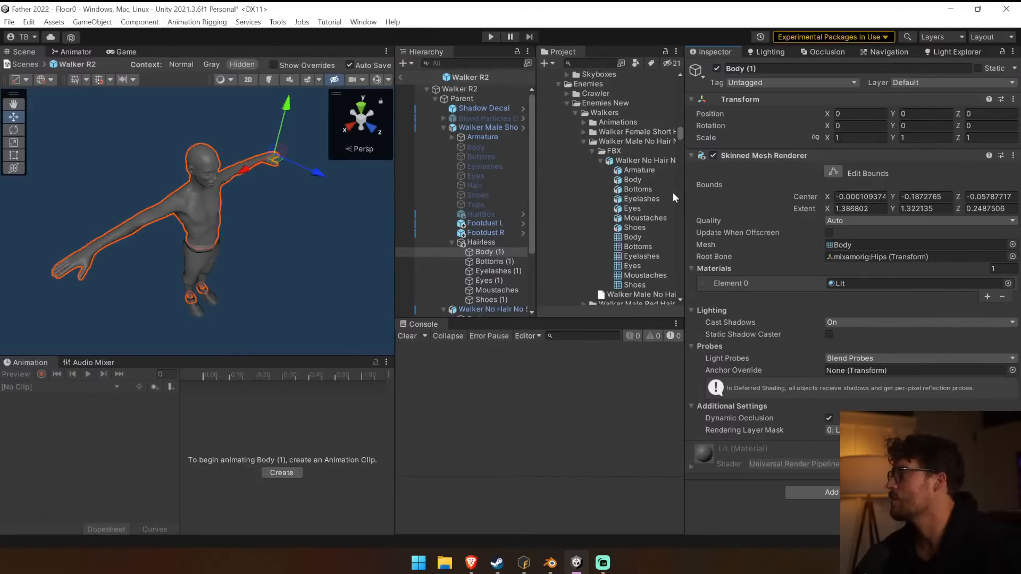
{"action": "left_click", "coordinate": [652, 159]}
{"action": "left_click", "coordinate": [826, 100]}
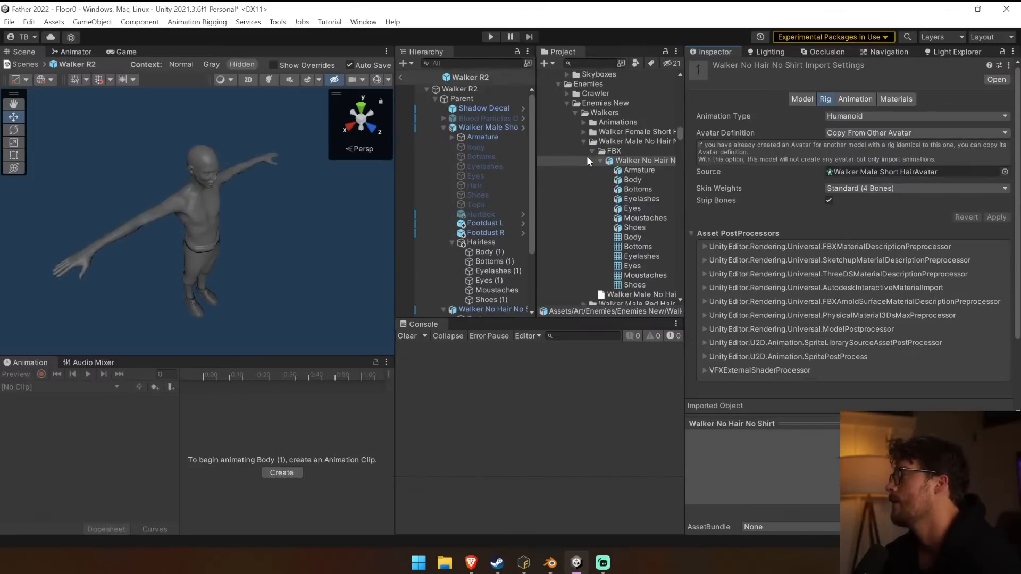
Open the avatar configuration of the Walker Male Short Hair model and examine its bone mapping.
{"action": "left_click", "coordinate": [603, 160]}
{"action": "left_click_drag", "start_coordinate": [685, 170], "coordinate": [759, 170]}
{"action": "left_click", "coordinate": [712, 208]}
{"action": "left_click", "coordinate": [712, 217]}
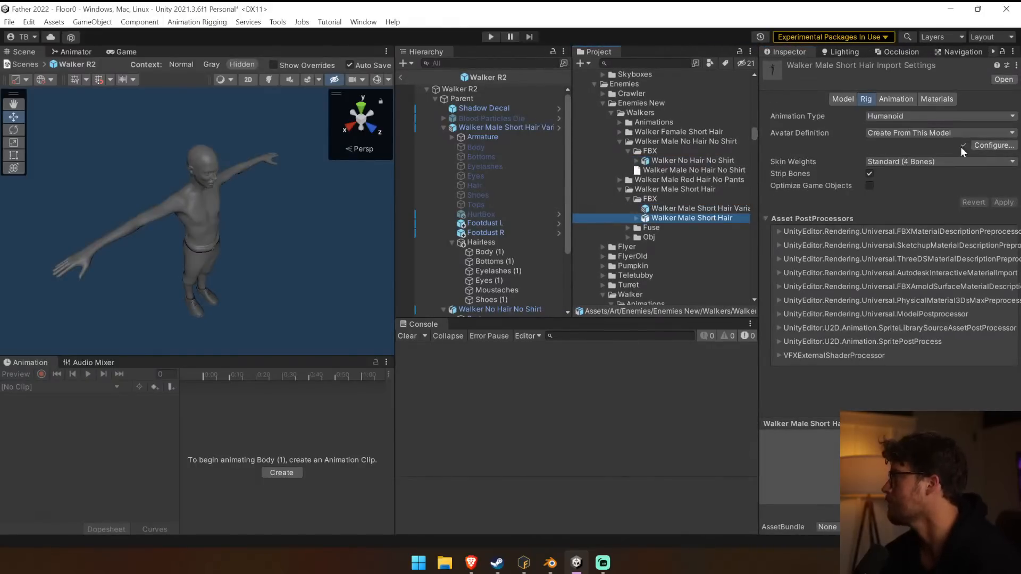
{"action": "left_click", "coordinate": [979, 146]}
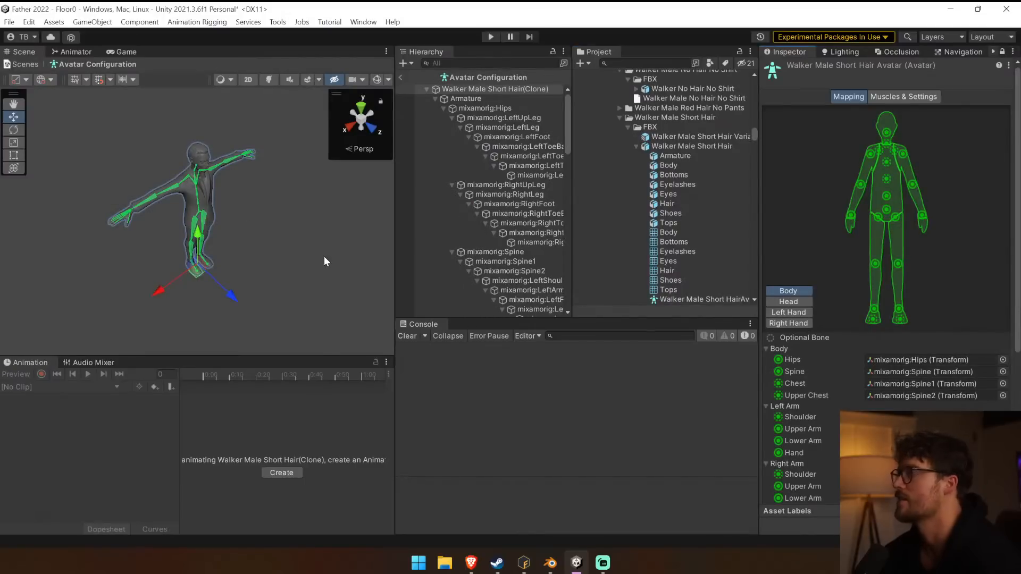
{"action": "left_click_drag", "start_coordinate": [322, 244], "coordinate": [223, 297], "text": "alt"}
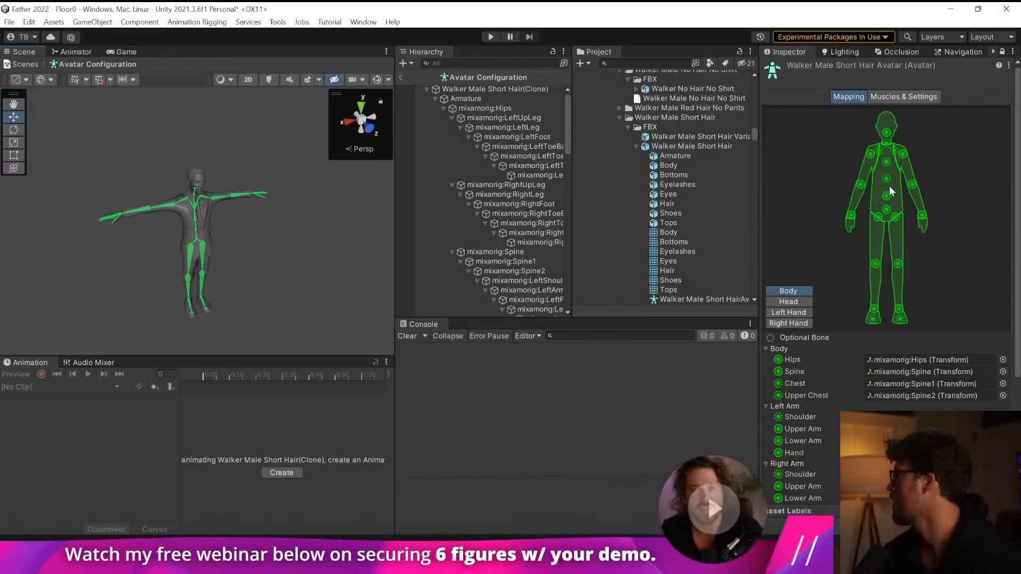
Close the avatar configuration and check the avatar source in the Walker No Hair No Shirt model's Rig settings.
{"action": "scroll", "coordinate": [676, 146], "scroll_direction": "up", "scroll_amount": 2}
{"action": "left_click", "coordinate": [688, 124]}
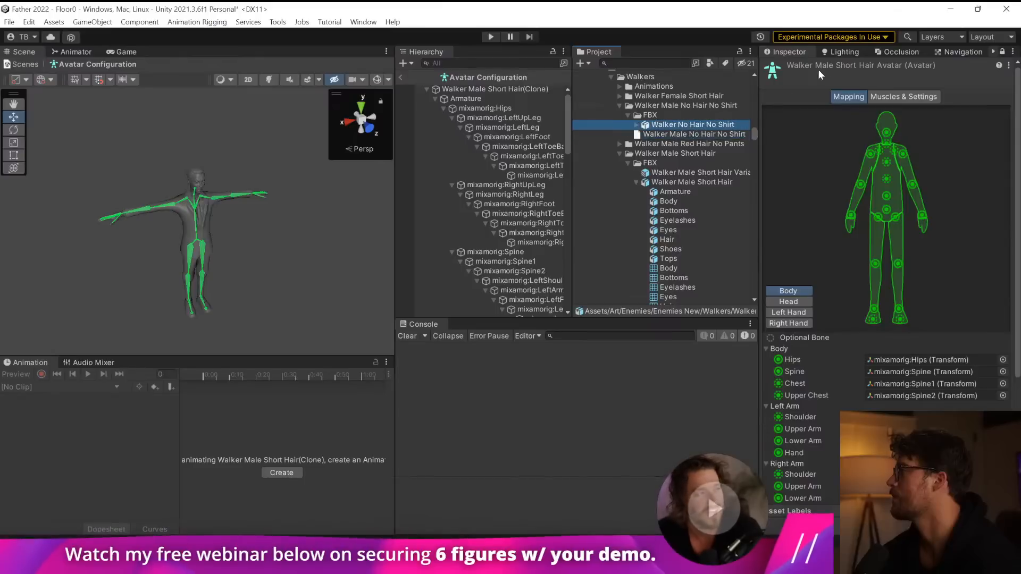
{"action": "scroll", "coordinate": [831, 65], "scroll_direction": "down", "scroll_amount": 5}
{"action": "left_click", "coordinate": [1002, 492]}
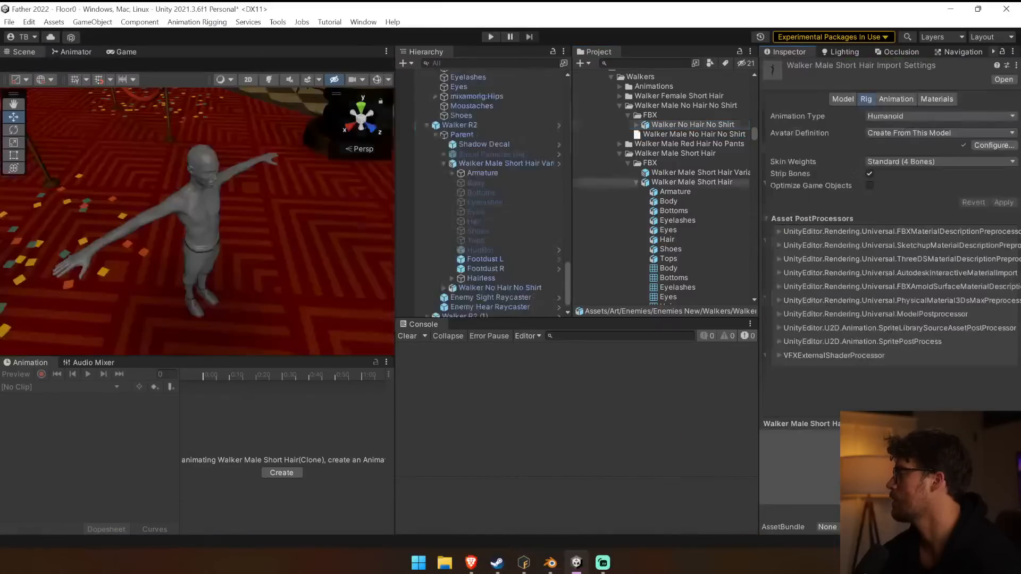
{"action": "left_click", "coordinate": [695, 126]}
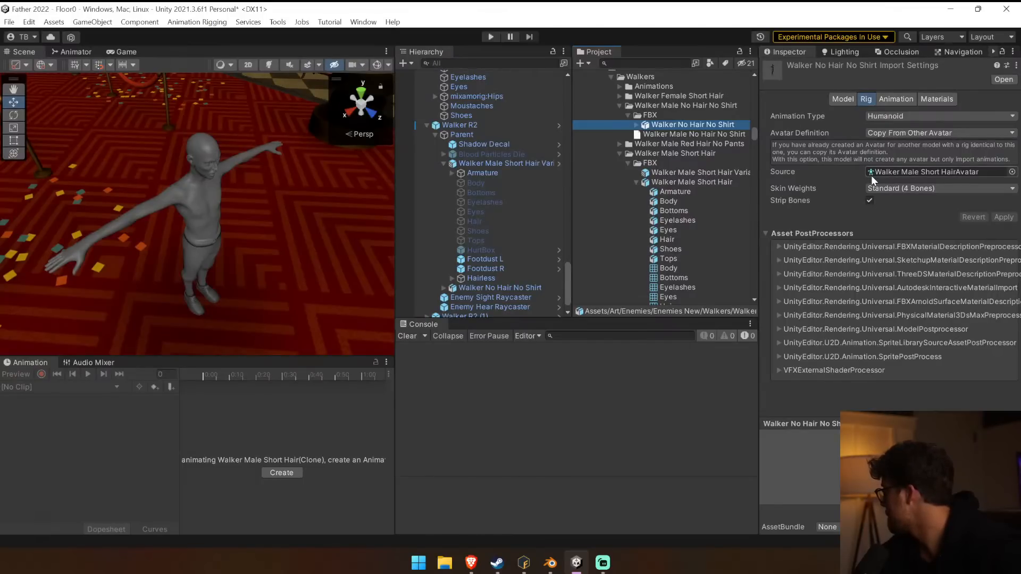
Try to move the meshes Body (1) through Shoes (1) out of the Hairless group in the scene's Walker R2 instance.
{"action": "left_click", "coordinate": [445, 171]}
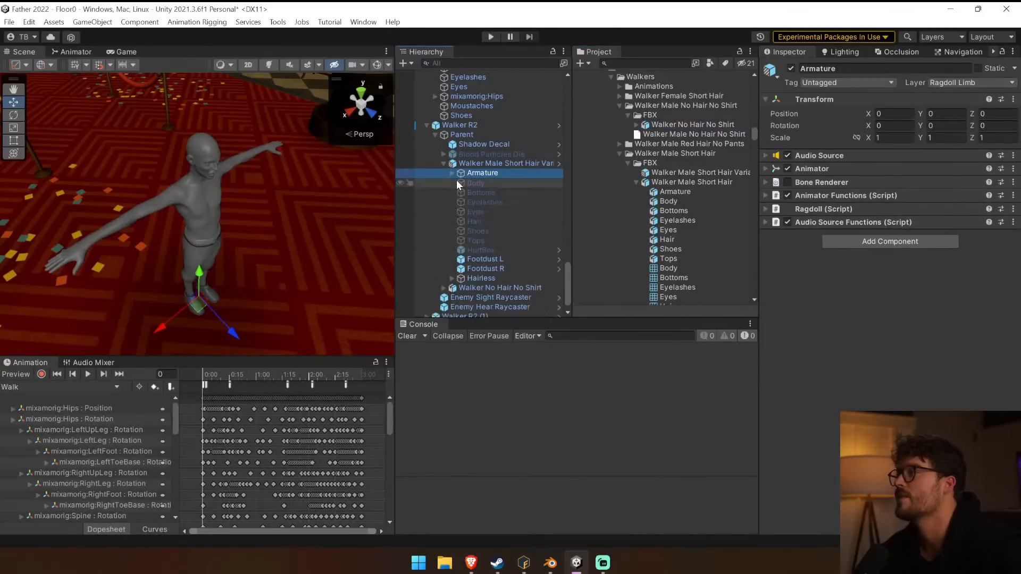
{"action": "scroll", "coordinate": [497, 221], "scroll_direction": "down", "scroll_amount": 1}
{"action": "left_click", "coordinate": [451, 264]}
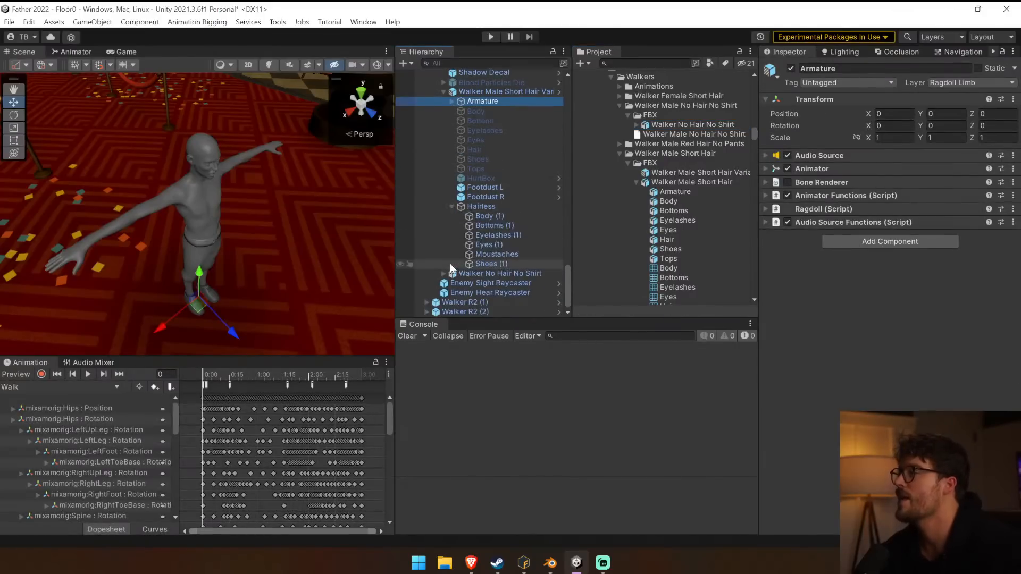
{"action": "left_click", "coordinate": [495, 217]}
{"action": "left_click", "coordinate": [504, 263], "text": "shift"}
{"action": "left_click_drag", "start_coordinate": [503, 262], "coordinate": [497, 198]}
{"action": "left_click", "coordinate": [597, 306]}
{"action": "left_click", "coordinate": [506, 223]}
{"action": "left_click", "coordinate": [506, 217]}
{"action": "left_click", "coordinate": [519, 263], "text": "shift"}
{"action": "scroll", "coordinate": [541, 125], "scroll_direction": "up", "scroll_amount": 3}
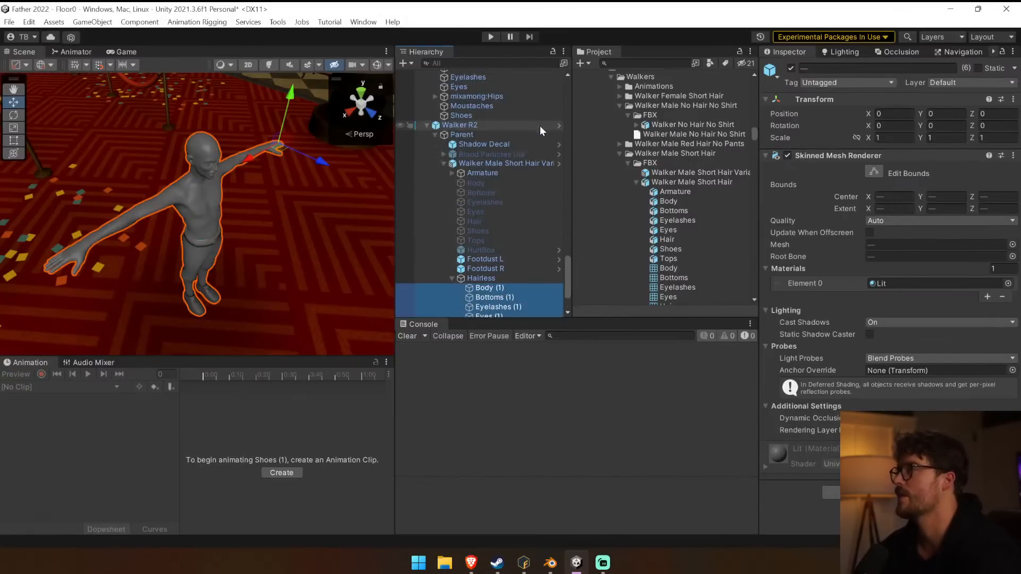
Inspect the hierarchy of the Walker Male Short Hair Variant prefab and return to the scene.
{"action": "left_click", "coordinate": [560, 164]}
{"action": "left_click", "coordinate": [444, 110]}
{"action": "left_click", "coordinate": [442, 109]}
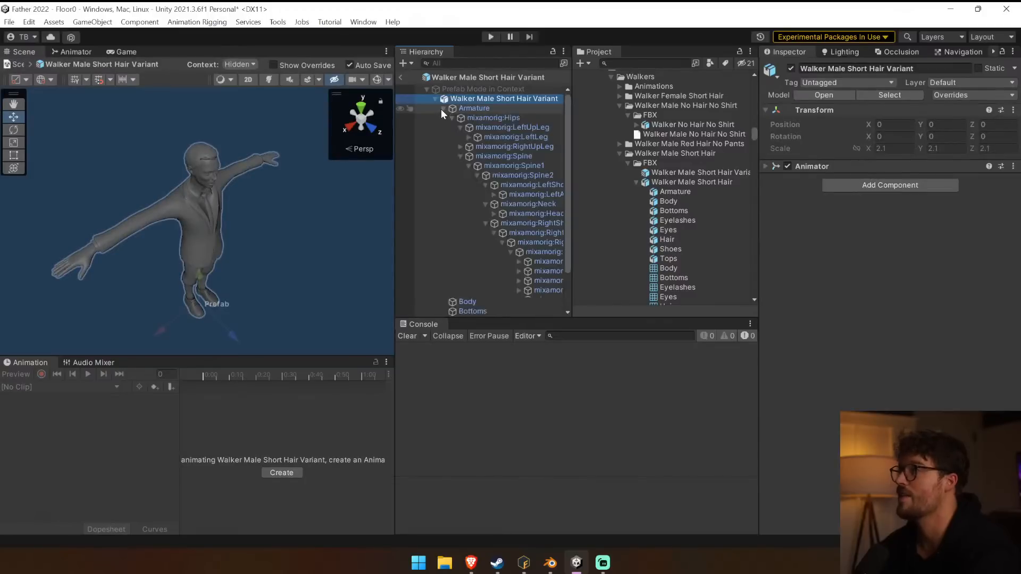
{"action": "left_click", "coordinate": [452, 117]}
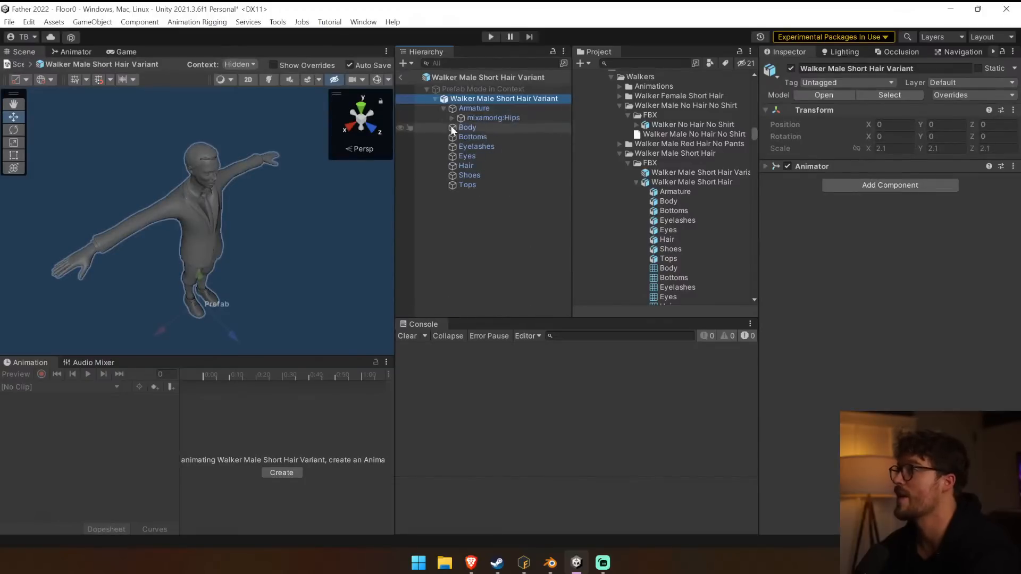
{"action": "left_click", "coordinate": [402, 78]}
{"action": "left_click", "coordinate": [512, 247], "text": "shift"}
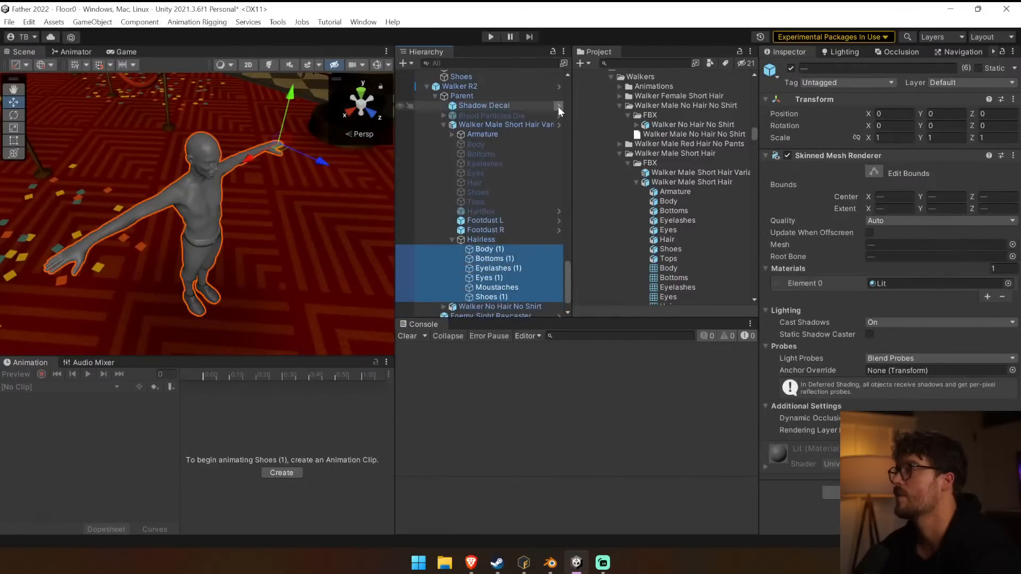
Open the Walker R2 prefab and move Body (1) through Shoes (1) out of the Hairless group, directly under the short-hair variant.
{"action": "left_click", "coordinate": [558, 87]}
{"action": "left_click", "coordinate": [496, 251]}
{"action": "left_click", "coordinate": [499, 300], "text": "shift"}
{"action": "left_click_drag", "start_coordinate": [496, 272], "coordinate": [487, 200]}
{"action": "left_click", "coordinate": [612, 305]}
{"action": "left_click_drag", "start_coordinate": [522, 289], "coordinate": [494, 240]}
Play the short-hair Armature's animation to test whether the regrouped meshes move with it.
{"action": "left_click", "coordinate": [496, 243]}
{"action": "left_click", "coordinate": [484, 137]}
{"action": "left_click", "coordinate": [87, 373]}
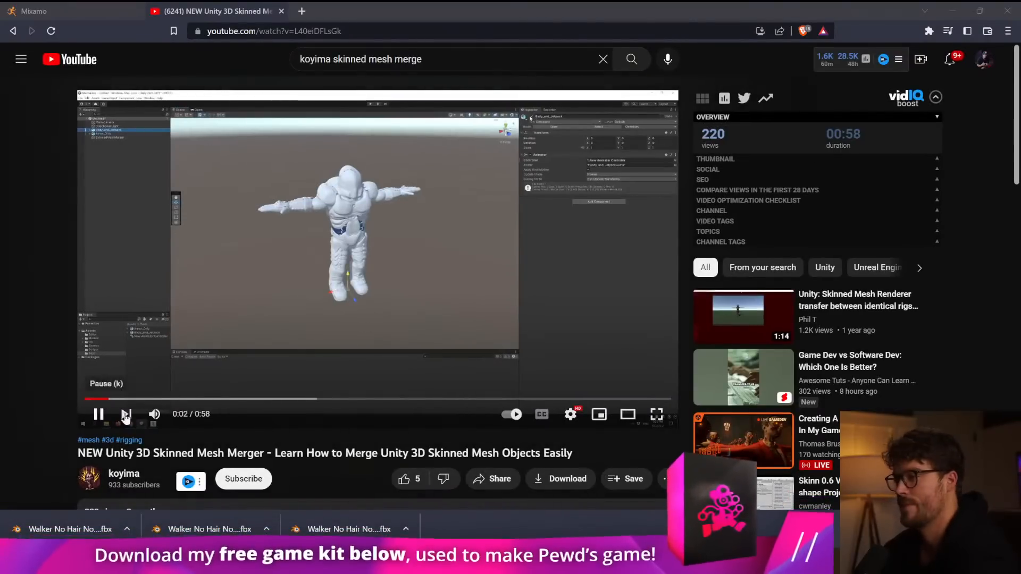
Skim through the Skinned Mesh Merger video on YouTube and return to the merge demonstration at 0:33.
{"action": "left_click", "coordinate": [196, 414]}
{"action": "key", "text": "XF86AudioRaiseVolume"}
{"action": "key", "text": "XF86AudioRaiseVolume"}
{"action": "key", "text": "XF86AudioRaiseVolume"}
{"action": "key", "text": "XF86AudioRaiseVolume"}
{"action": "key", "text": "XF86AudioRaiseVolume"}
{"action": "key", "text": "XF86AudioRaiseVolume"}
{"action": "key", "text": "XF86AudioRaiseVolume"}
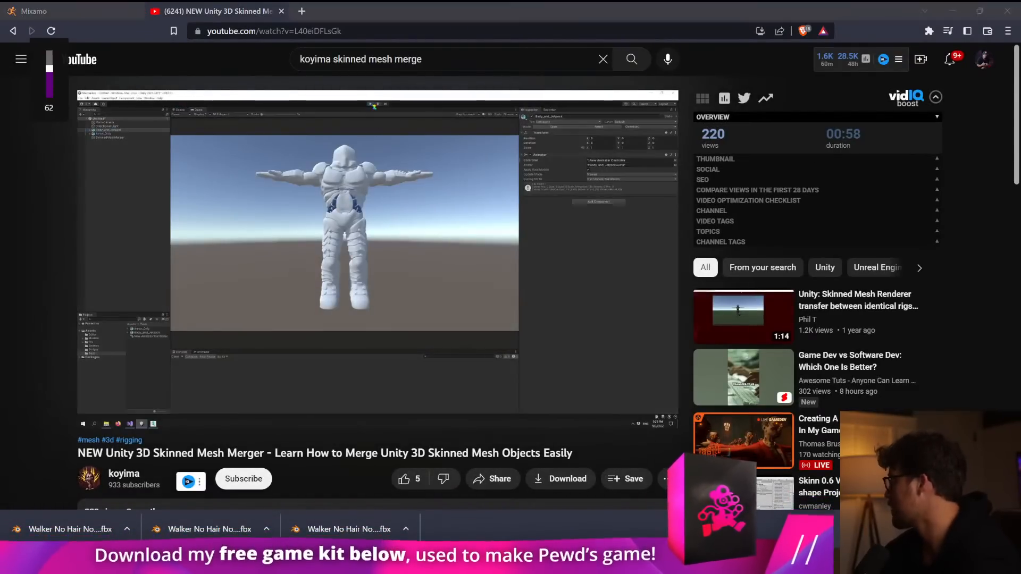
{"action": "left_click", "coordinate": [212, 402]}
{"action": "left_click_drag", "start_coordinate": [213, 403], "coordinate": [312, 402]}
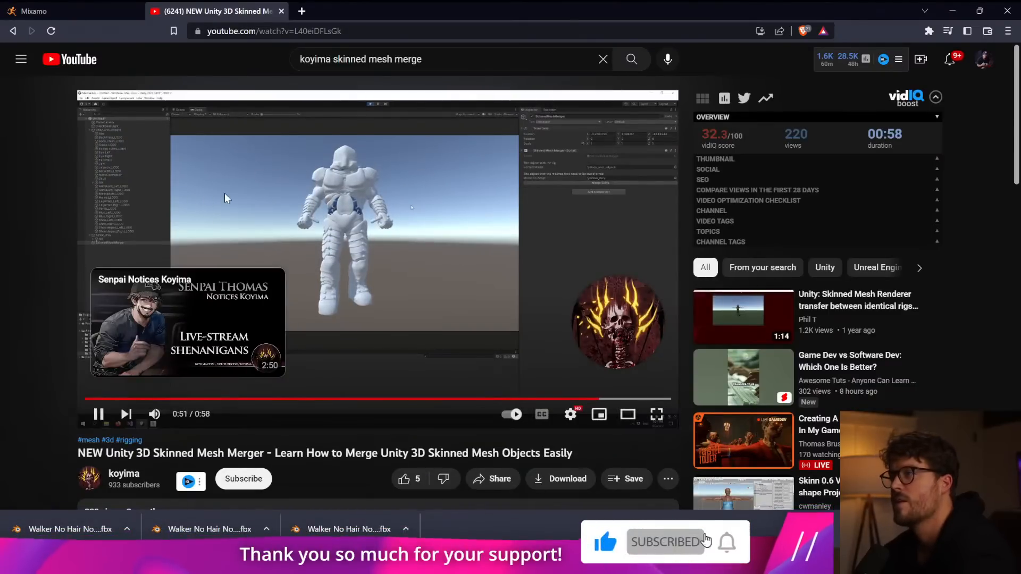
{"action": "left_click", "coordinate": [253, 205]}
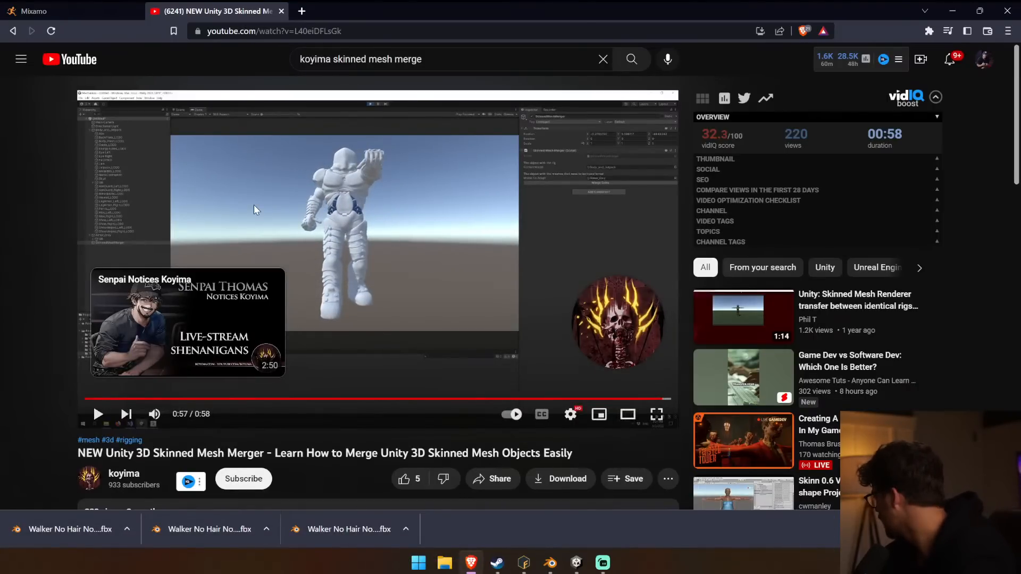
{"action": "scroll", "coordinate": [256, 206], "scroll_direction": "down", "scroll_amount": 1}
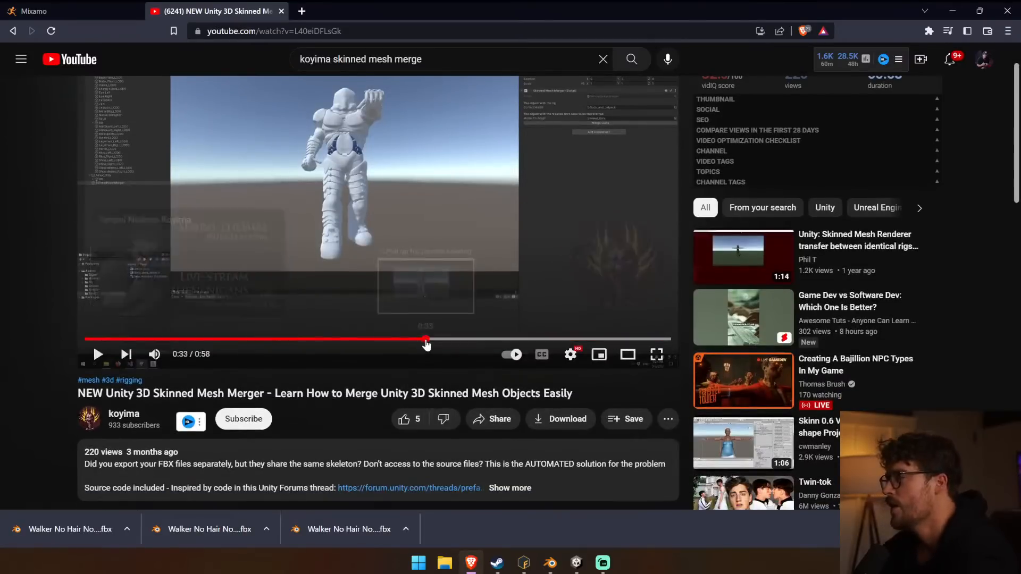
{"action": "left_click", "coordinate": [425, 340]}
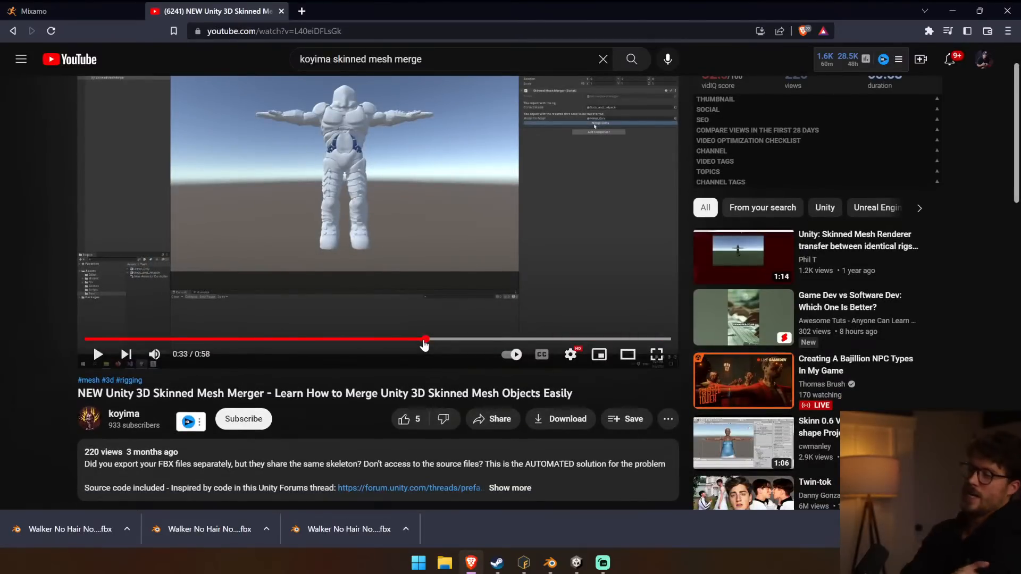
Download the SkinnedMeshMerger package linked in the video's description to Downloads and import it into the Unity project.
{"action": "scroll", "coordinate": [452, 372], "scroll_direction": "down", "scroll_amount": 1}
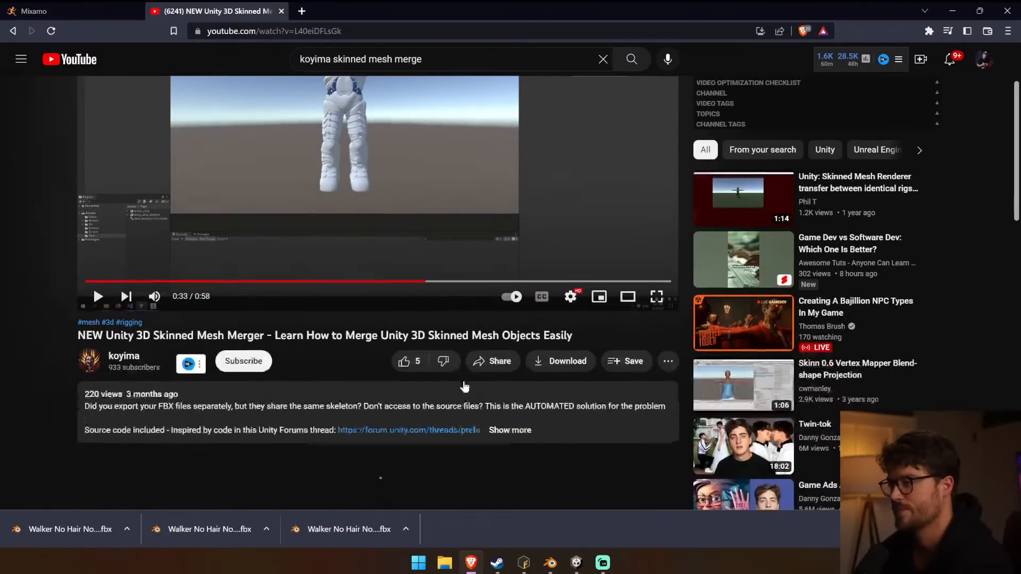
{"action": "left_click", "coordinate": [510, 427]}
{"action": "scroll", "coordinate": [468, 380], "scroll_direction": "down", "scroll_amount": 2}
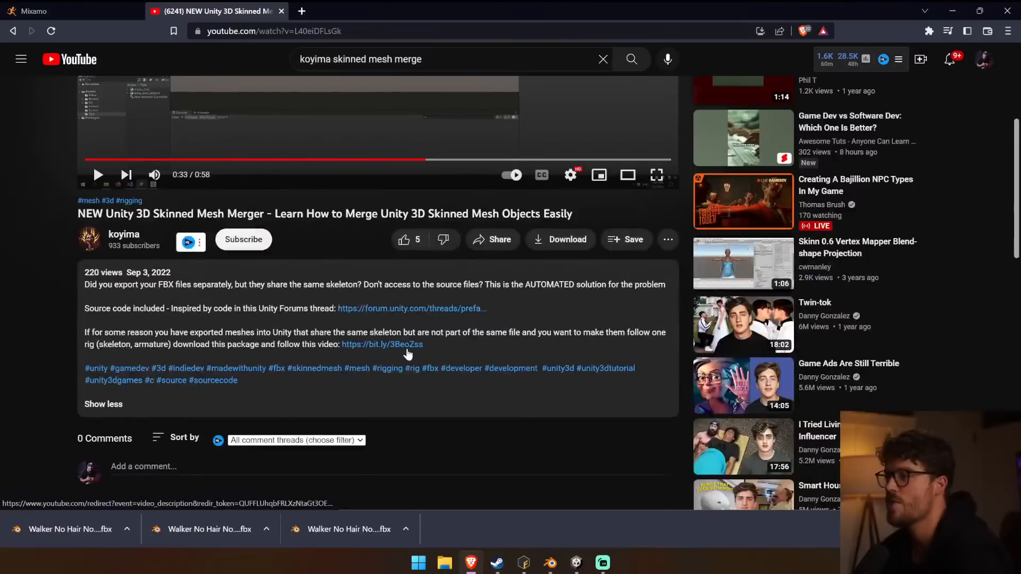
{"action": "left_click", "coordinate": [406, 346]}
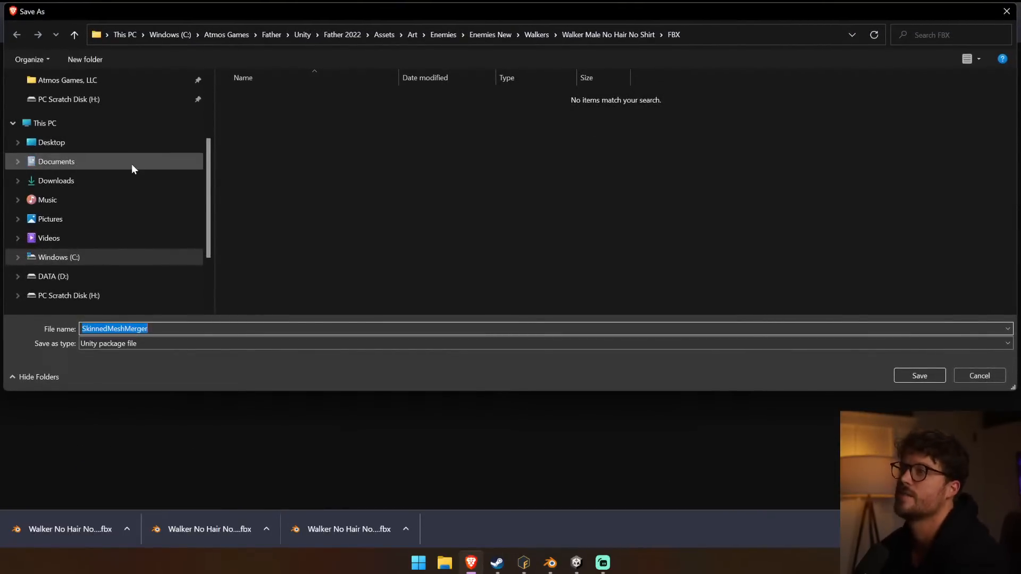
{"action": "left_click", "coordinate": [139, 181]}
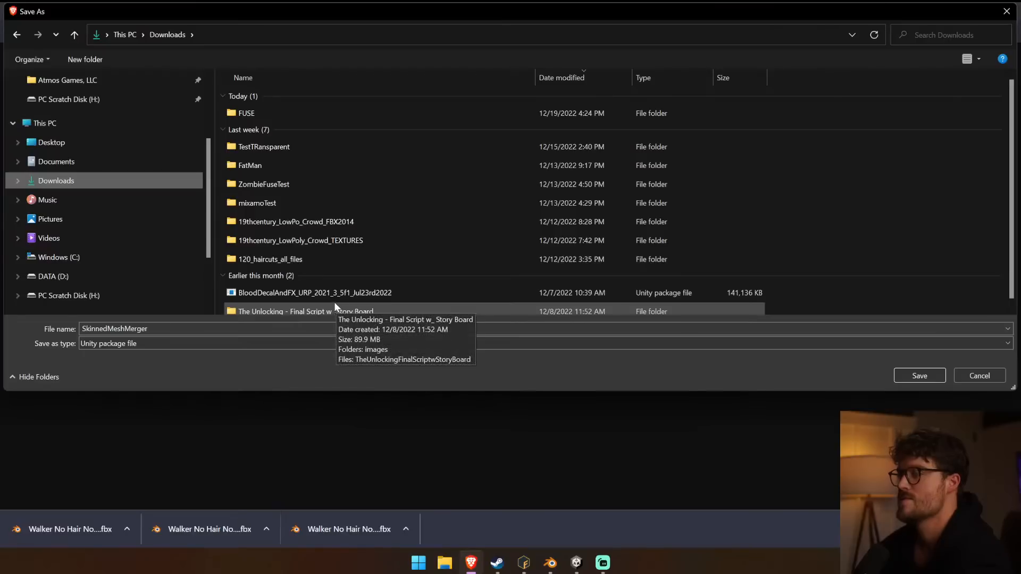
{"action": "left_click", "coordinate": [942, 375]}
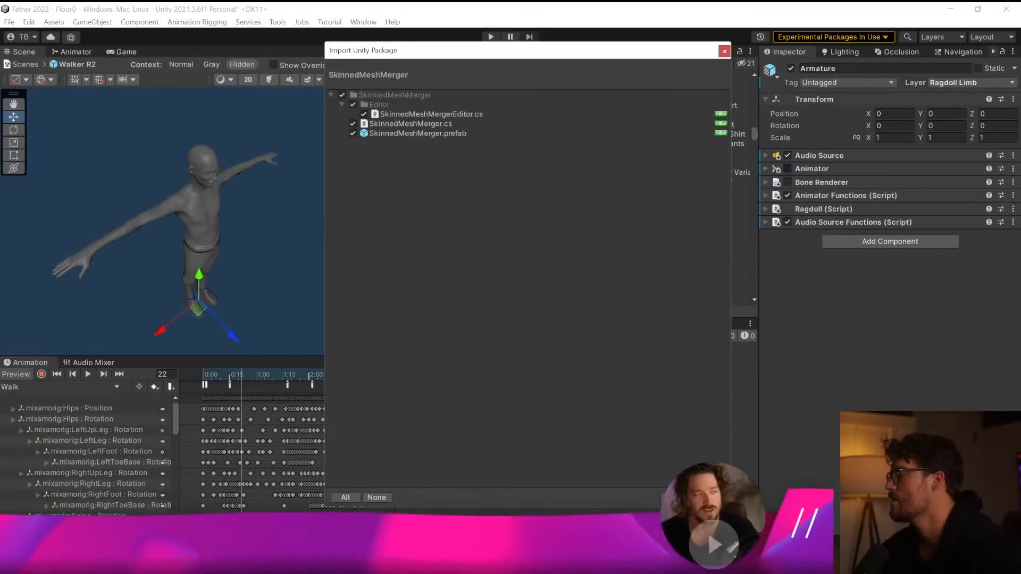
{"action": "left_click", "coordinate": [709, 498]}
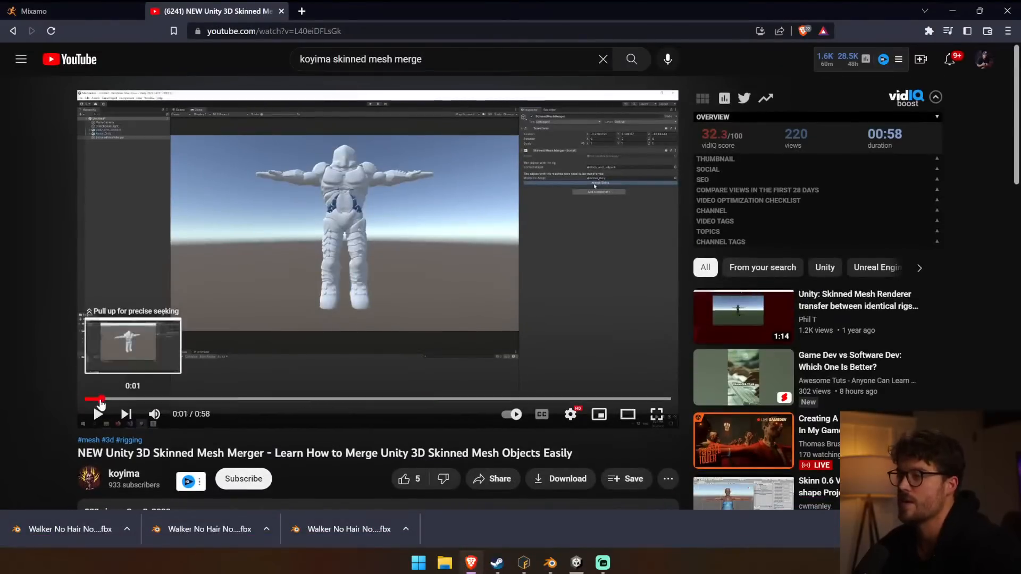
Watch the Skinned Mesh Merger video from the start in full screen to learn how the merge is set up.
{"action": "left_click", "coordinate": [98, 413]}
{"action": "left_click", "coordinate": [98, 416]}
{"action": "left_click", "coordinate": [656, 415]}
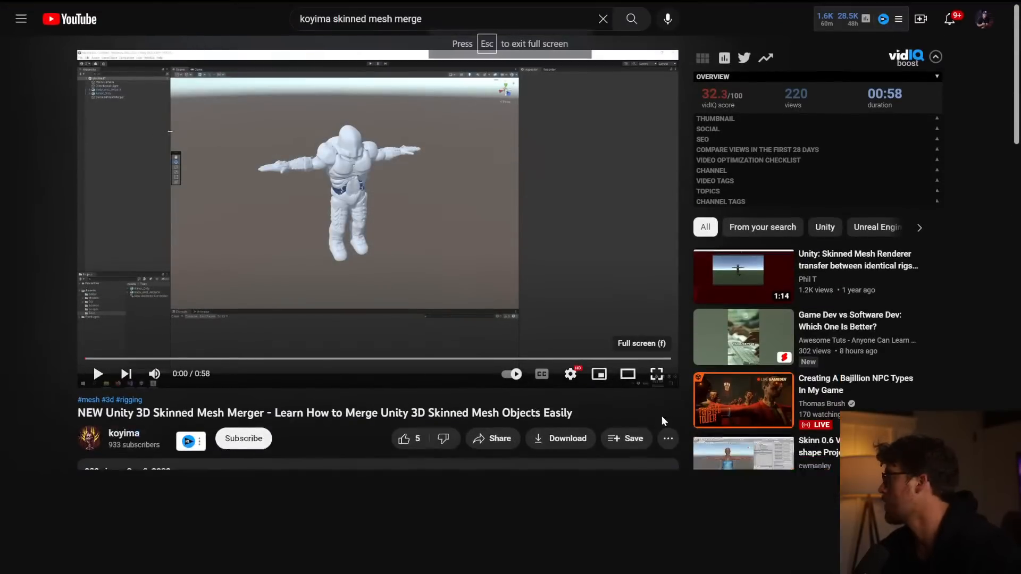
{"action": "left_click", "coordinate": [35, 557]}
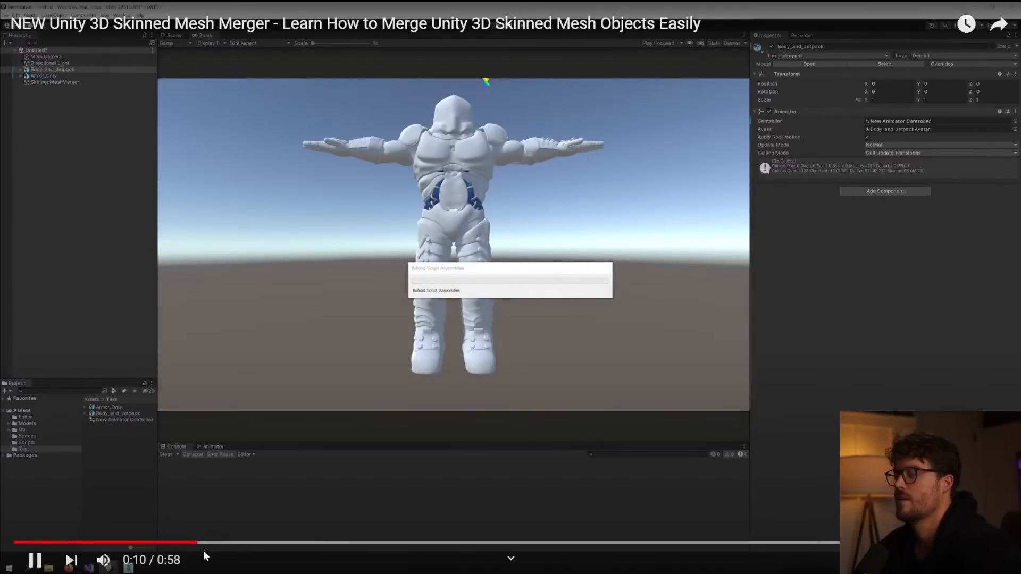
{"action": "left_click_drag", "start_coordinate": [255, 543], "coordinate": [11, 536]}
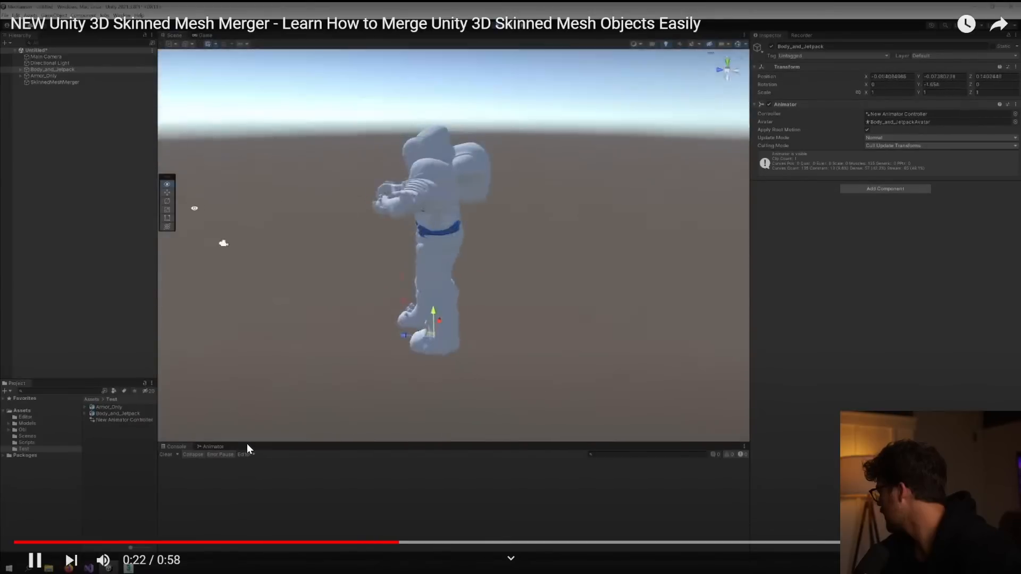
{"action": "key", "text": "space"}
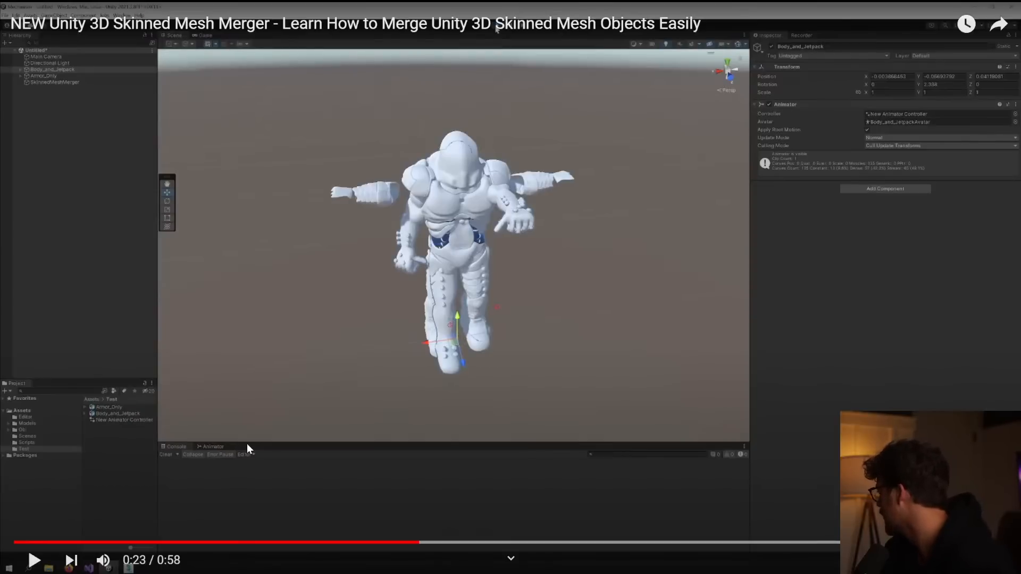
{"action": "left_click", "coordinate": [66, 407]}
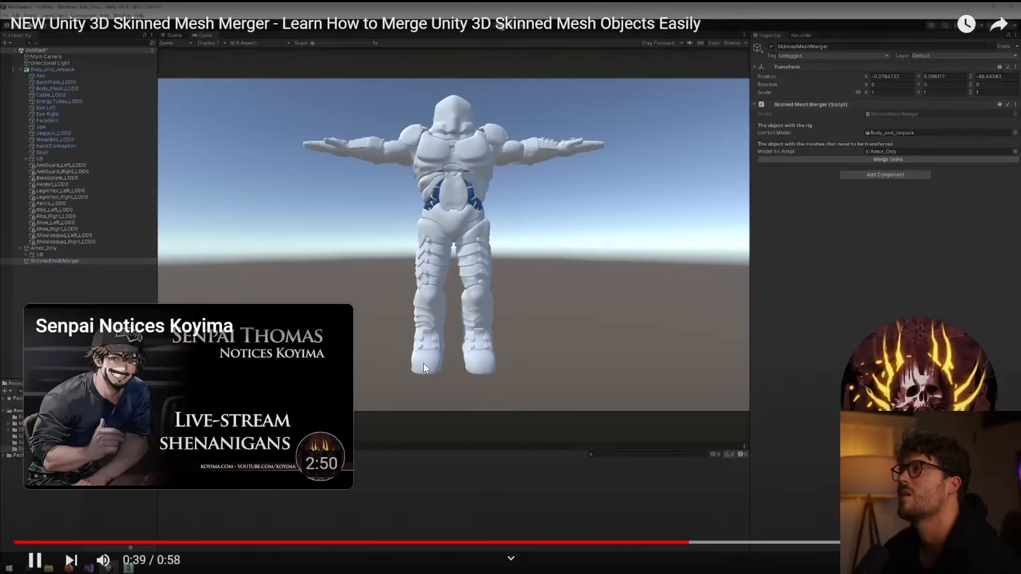
{"action": "left_click", "coordinate": [423, 363]}
{"action": "key", "text": "Escape"}
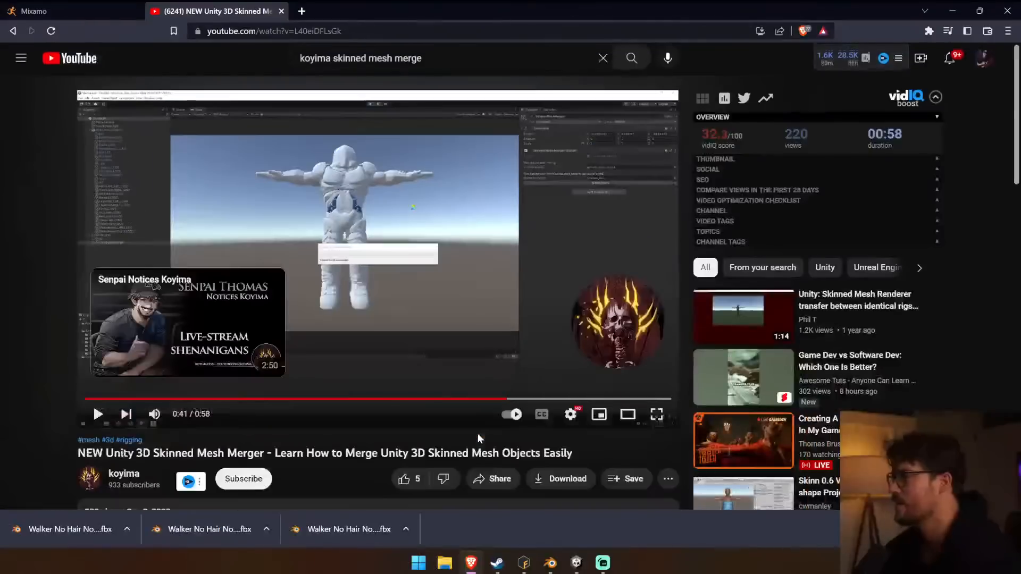
Switch to Unity, clear the console and delete Body (1) through Hairless from the short-hair variant in the Walker R2 prefab.
{"action": "left_click", "coordinate": [576, 563]}
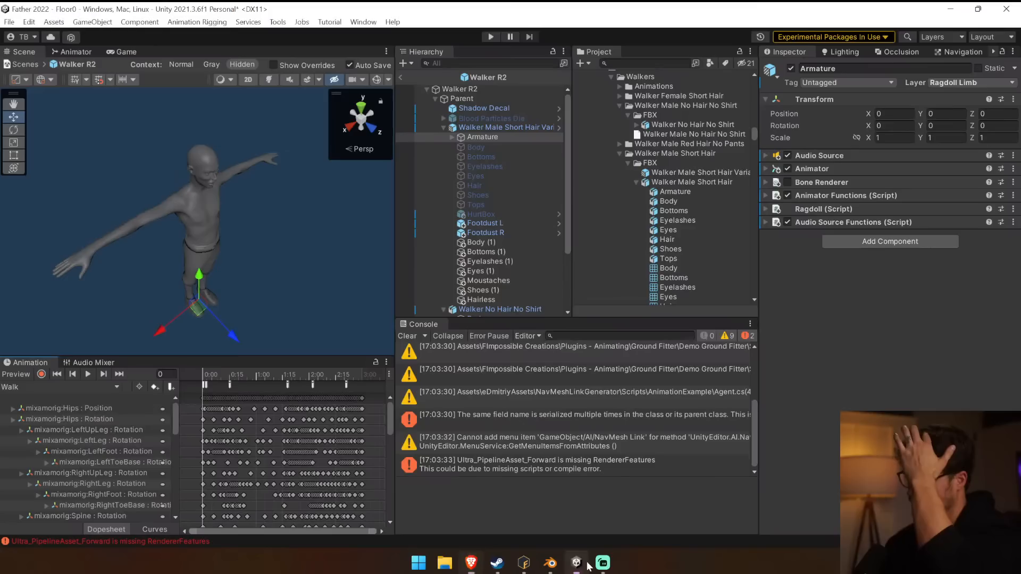
{"action": "left_click", "coordinate": [408, 336]}
{"action": "scroll", "coordinate": [433, 249], "scroll_direction": "down", "scroll_amount": 3}
{"action": "left_click", "coordinate": [526, 225]}
{"action": "scroll", "coordinate": [534, 233], "scroll_direction": "up", "scroll_amount": 3}
{"action": "left_click", "coordinate": [526, 228]}
{"action": "left_click", "coordinate": [513, 287], "text": "shift"}
{"action": "key", "text": "Delete"}
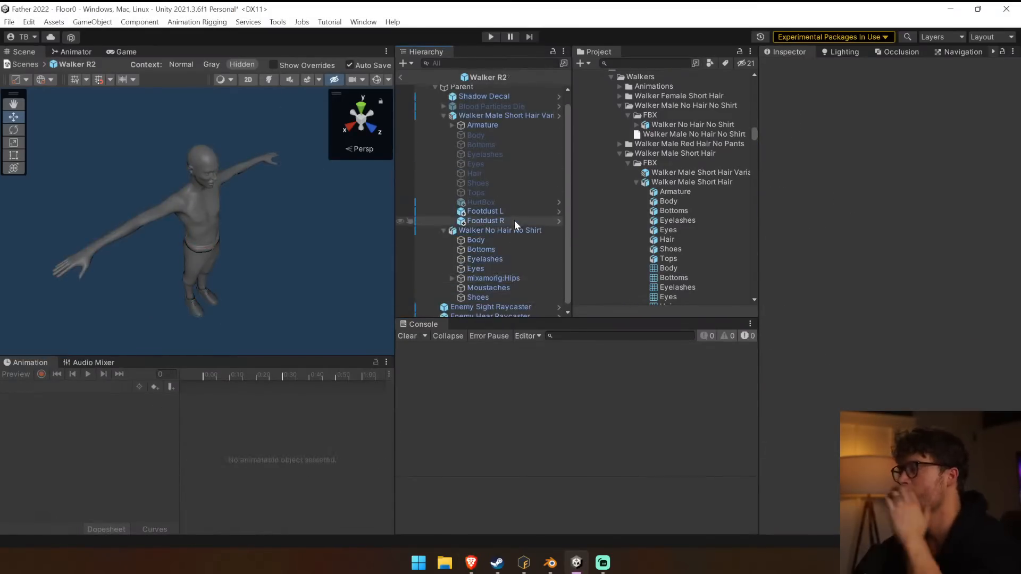
Add the Skinned Mesh Merger component to Walker No Hair No Shirt.
{"action": "left_click", "coordinate": [512, 114]}
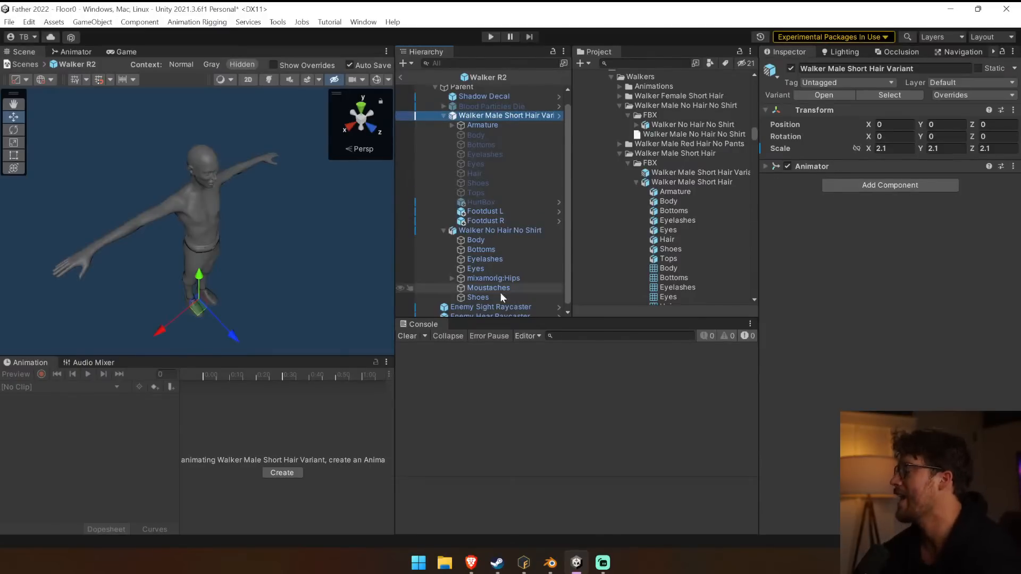
{"action": "left_click", "coordinate": [487, 230]}
{"action": "left_click", "coordinate": [877, 173]}
{"action": "type", "text": "skinned"}
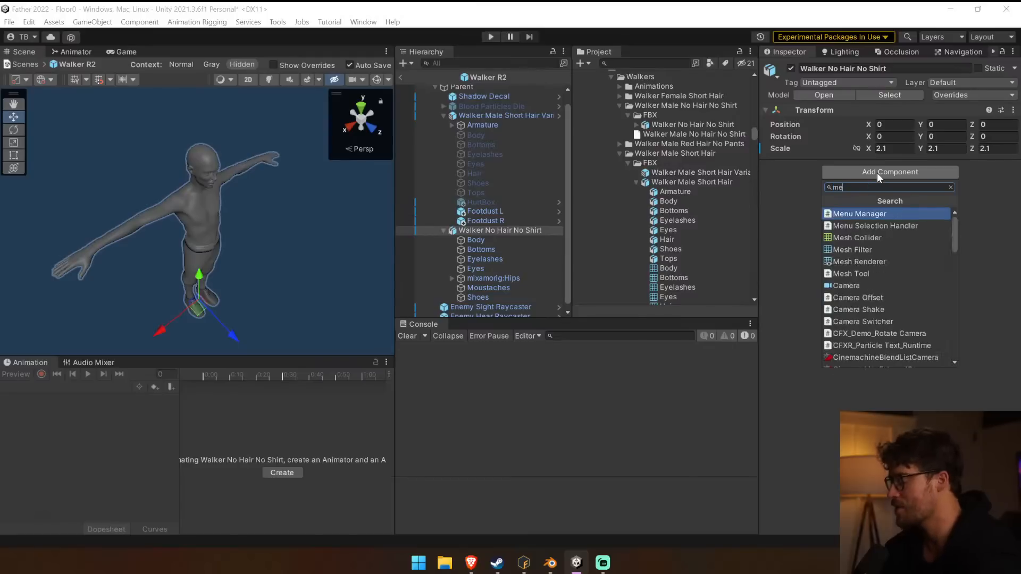
{"action": "key", "text": "Return"}
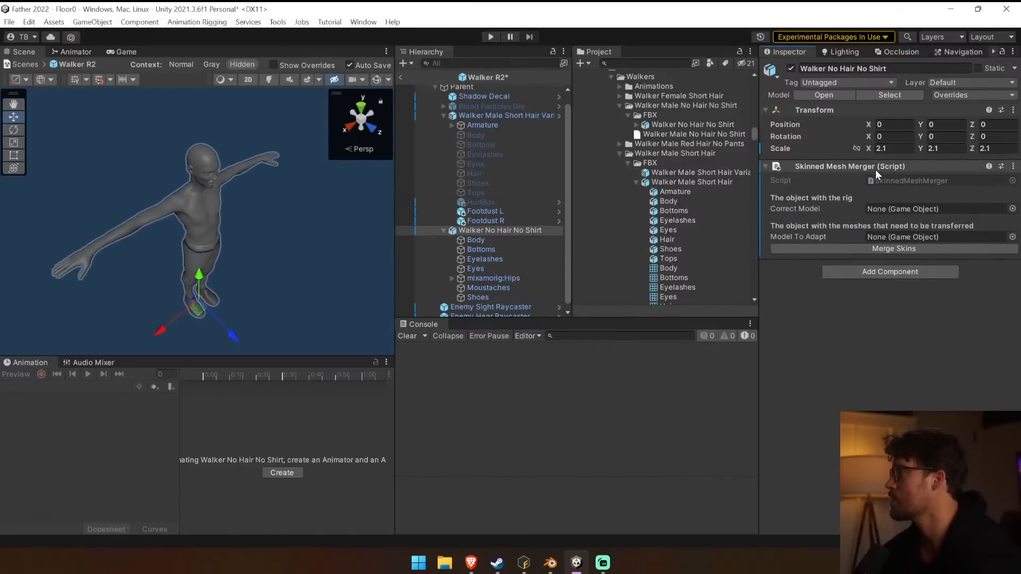
Merge the skins with Walker Male Short Hair Variant as the correct model and Walker No Hair No Shirt as the model to adapt.
{"action": "left_click_drag", "start_coordinate": [507, 117], "coordinate": [909, 213]}
{"action": "left_click_drag", "start_coordinate": [487, 228], "coordinate": [894, 239]}
{"action": "left_click", "coordinate": [885, 250]}
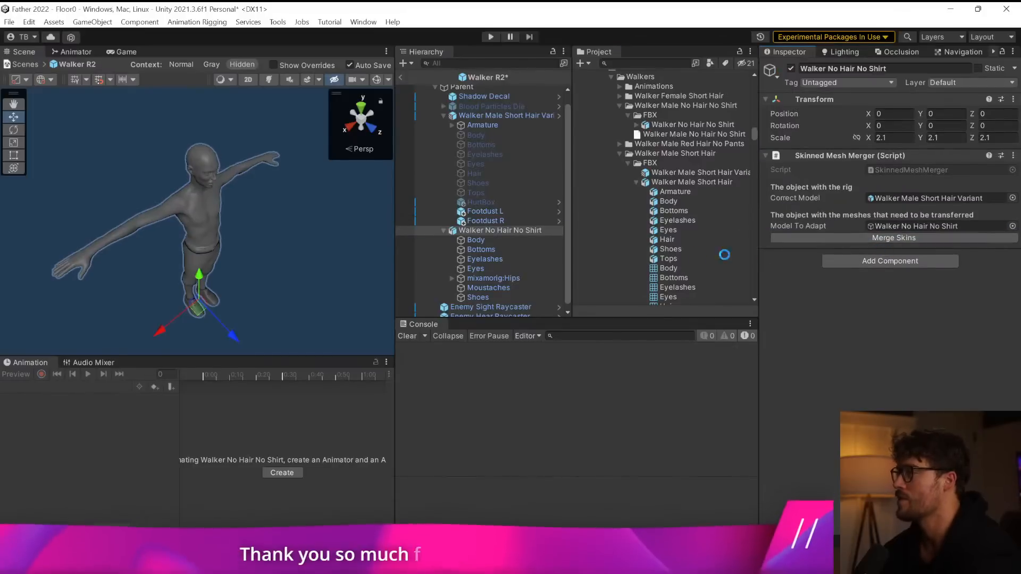
Inspect the meshes transferred under the short-hair variant, including Body's Skinned Mesh Renderer.
{"action": "left_click", "coordinate": [514, 258]}
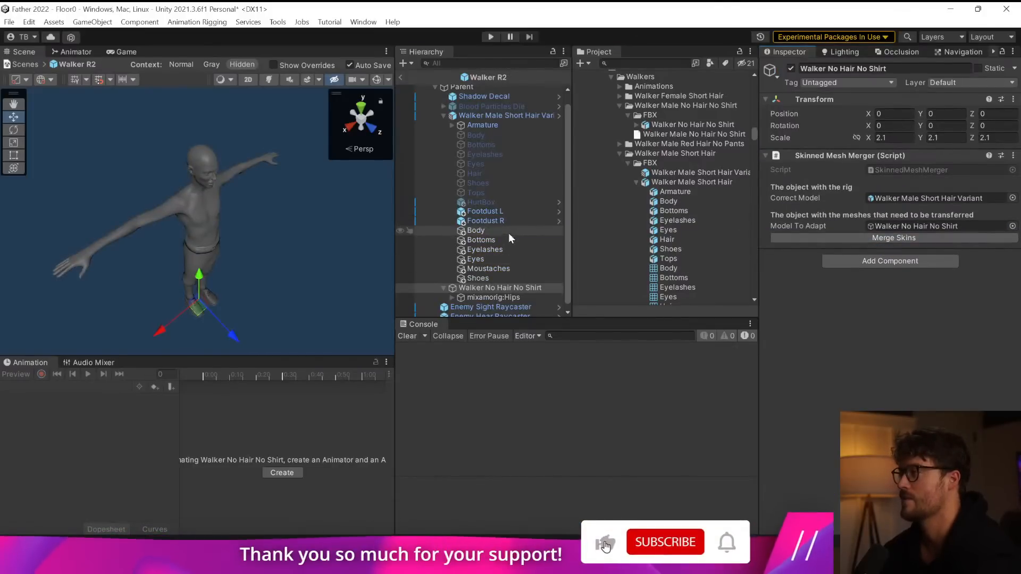
{"action": "key", "text": "Down"}
{"action": "key", "text": "Down"}
{"action": "key", "text": "Up"}
{"action": "key", "text": "Up"}
{"action": "key", "text": "Up"}
{"action": "key", "text": "Up"}
{"action": "key", "text": "Up"}
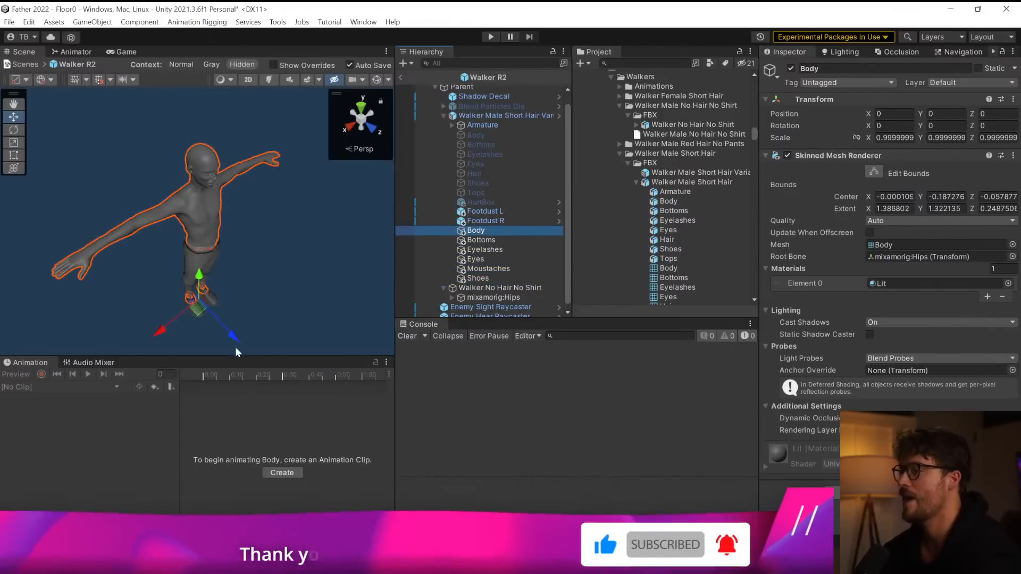
Play the Armature's Walk clip to test whether the merged meshes follow the rig.
{"action": "left_click", "coordinate": [474, 116]}
{"action": "left_click", "coordinate": [475, 125]}
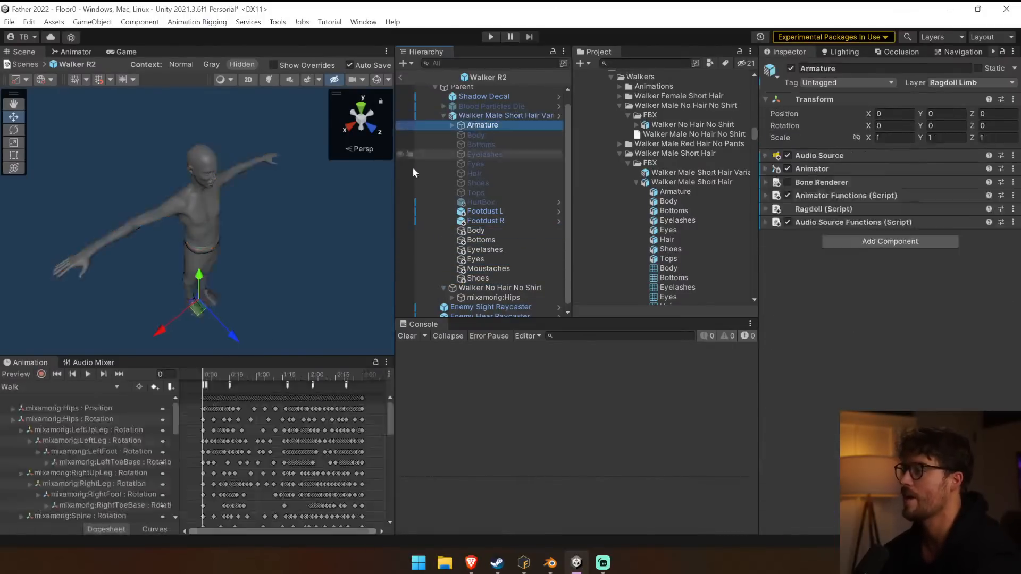
{"action": "left_click", "coordinate": [89, 375]}
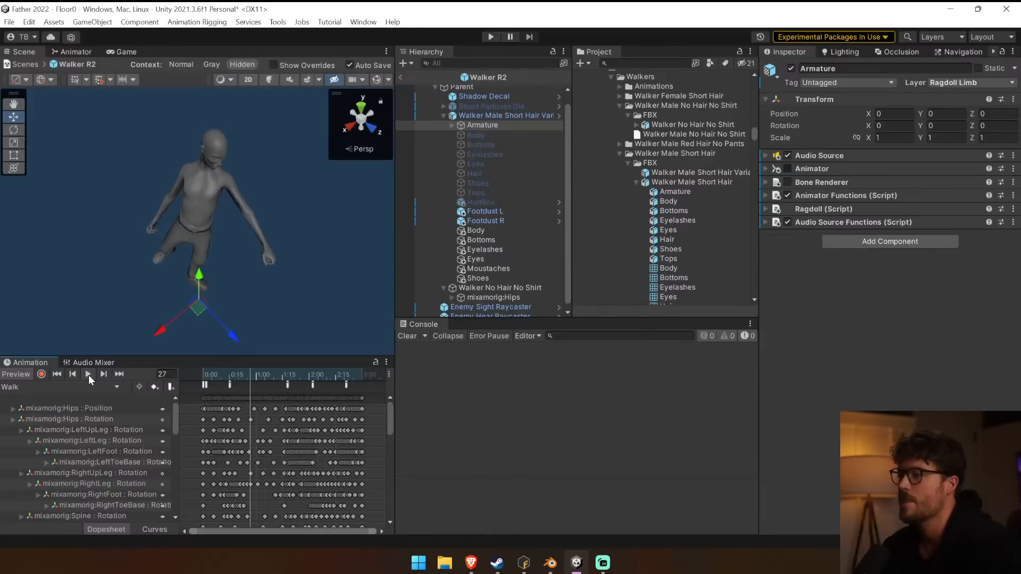
{"action": "left_click_drag", "start_coordinate": [249, 376], "coordinate": [171, 379]}
{"action": "left_click", "coordinate": [88, 376]}
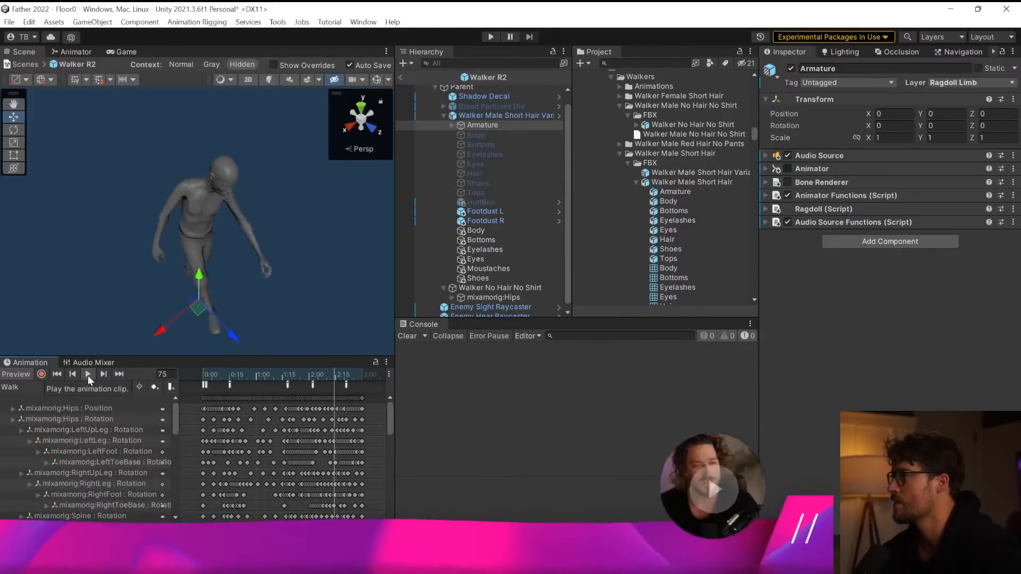
{"action": "left_click", "coordinate": [88, 376]}
Group the merged meshes Body through Shoes under a new empty parent object inside the short-hair variant.
{"action": "left_click", "coordinate": [473, 231]}
{"action": "left_click", "coordinate": [485, 277], "text": "shift"}
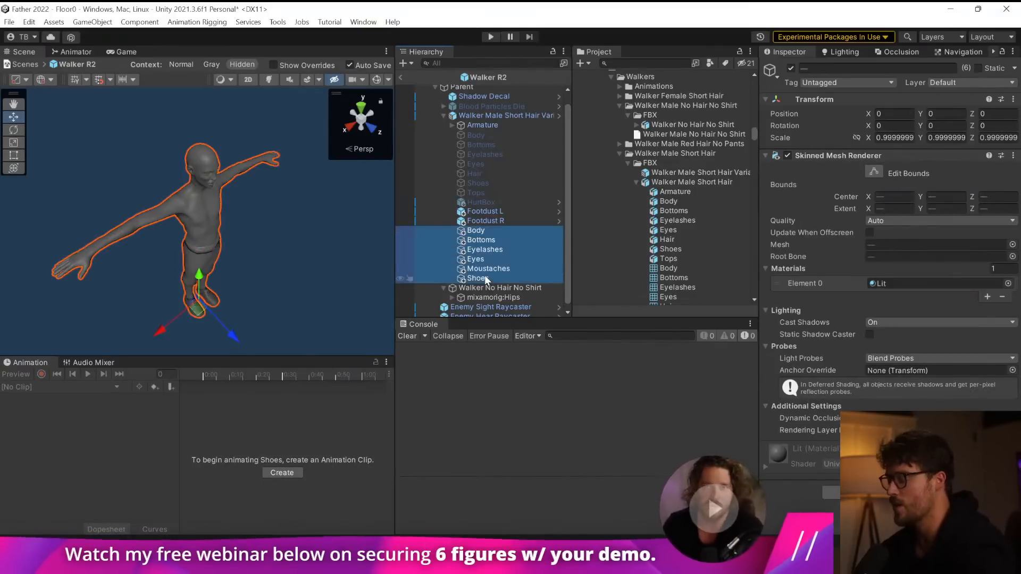
{"action": "key", "text": "ctrl+shift+g"}
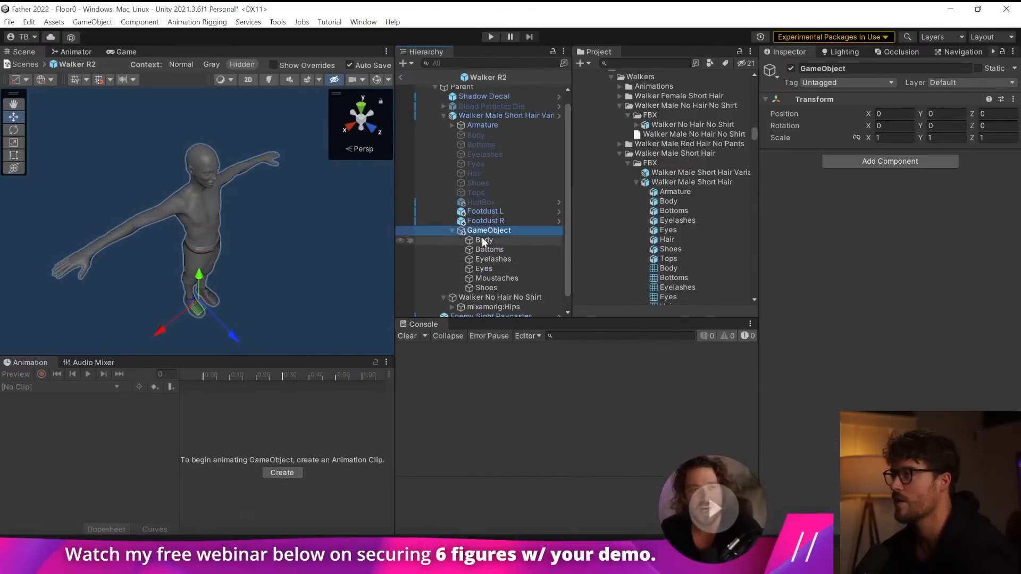
Replay the Armature's Walk clip to test whether the grouped meshes still animate.
{"action": "left_click", "coordinate": [519, 122]}
{"action": "left_click", "coordinate": [91, 374]}
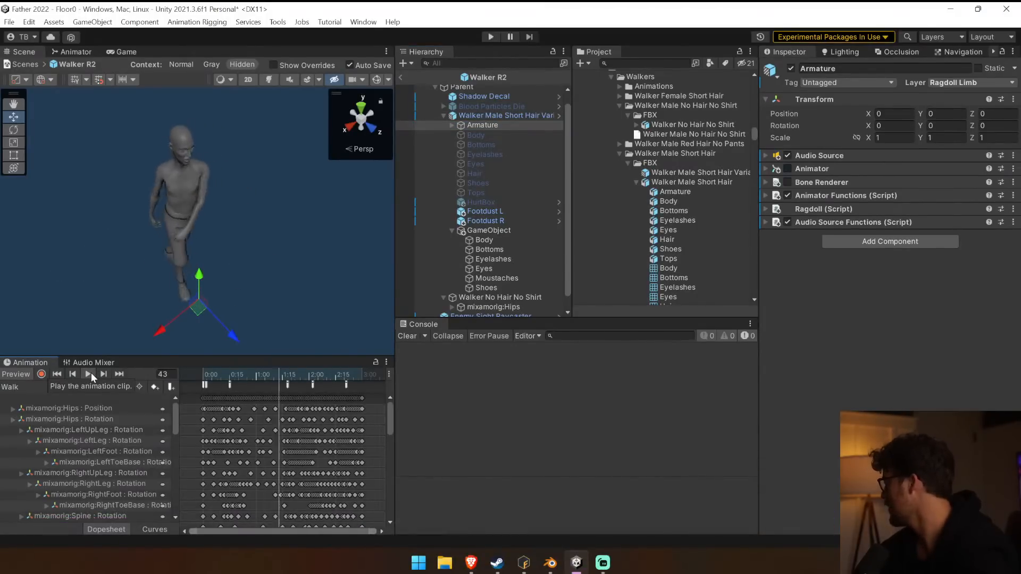
{"action": "left_click", "coordinate": [89, 374]}
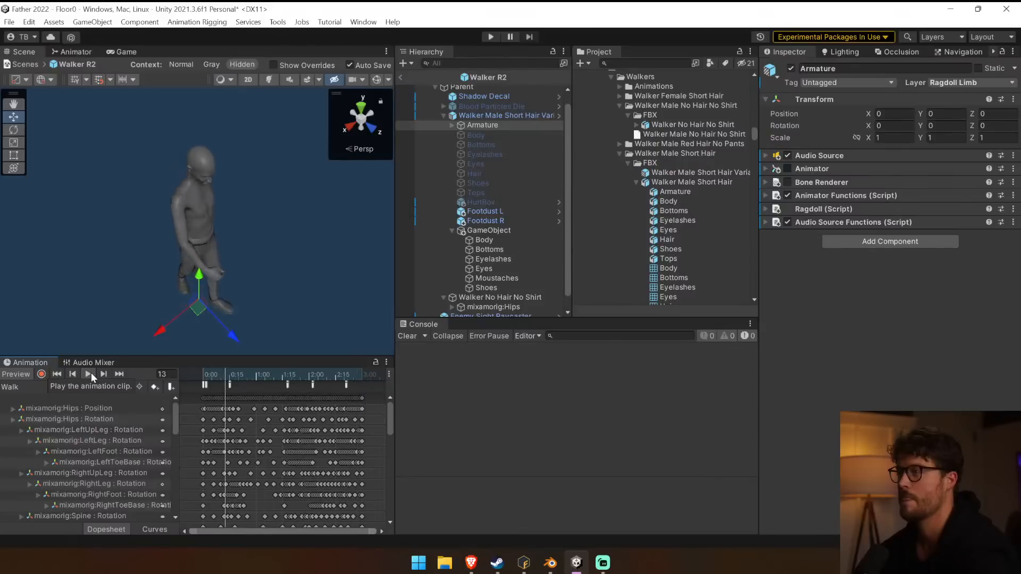
Rename the merged meshes' parent object to Shirtless.
{"action": "left_click", "coordinate": [488, 230]}
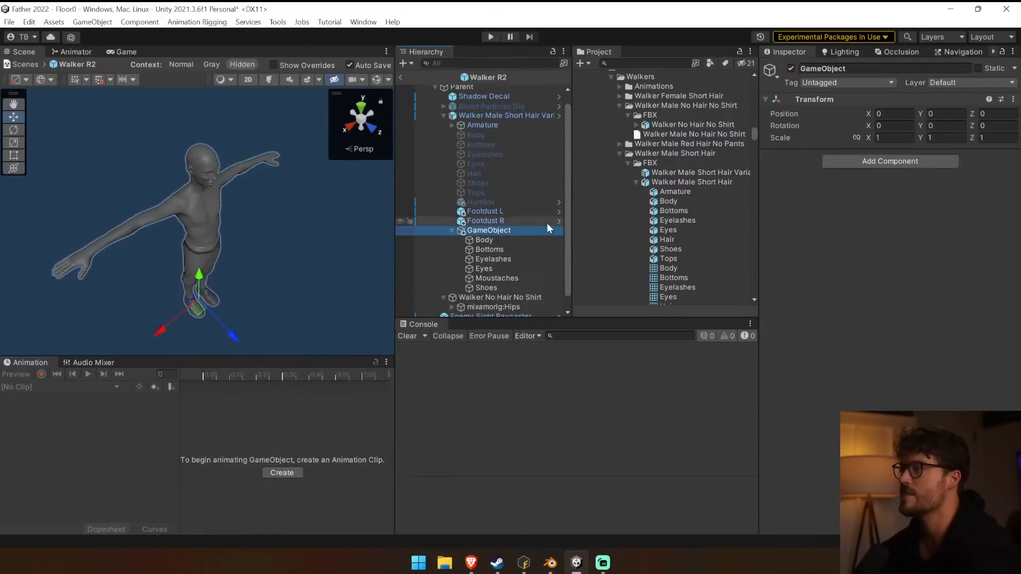
{"action": "key", "text": "F2"}
{"action": "type", "text": "Shirtless"}
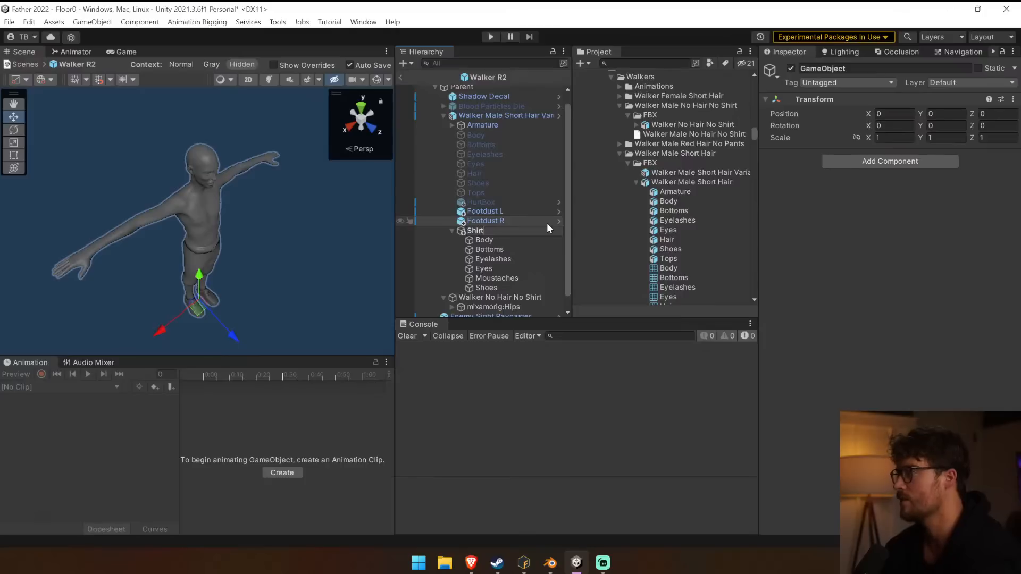
{"action": "key", "text": "Return"}
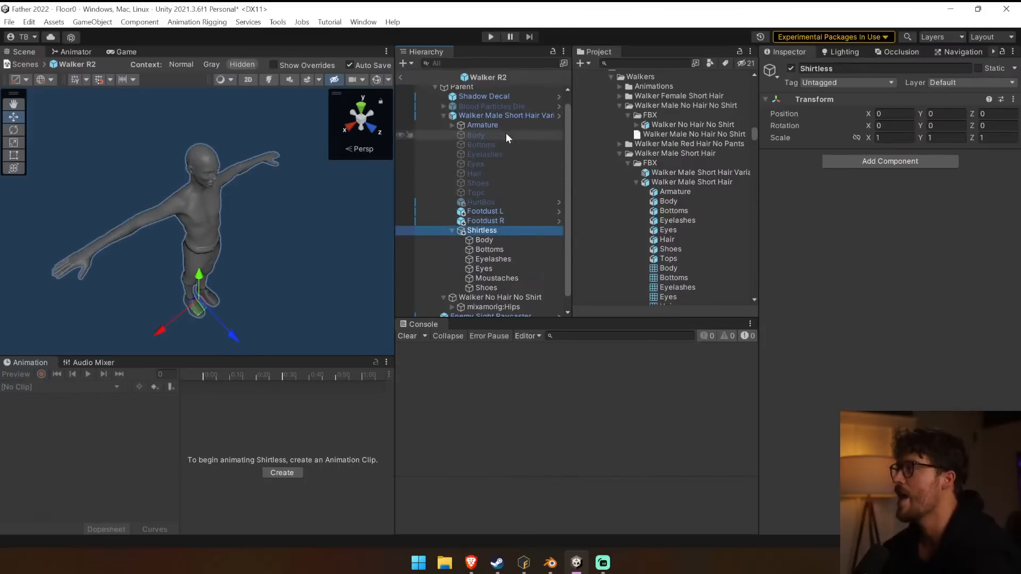
Duplicate the Shirtless group inside the short-hair variant and rename the copy to Shirt.
{"action": "left_click", "coordinate": [500, 135]}
{"action": "left_click", "coordinate": [468, 231]}
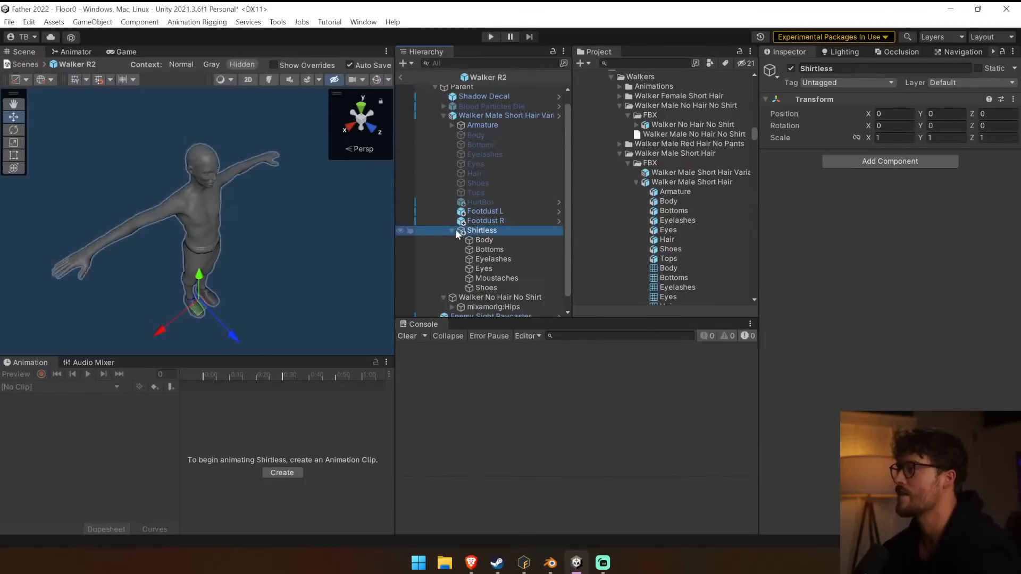
{"action": "left_click", "coordinate": [452, 231]}
{"action": "left_click", "coordinate": [503, 235]}
{"action": "left_click", "coordinate": [506, 243]}
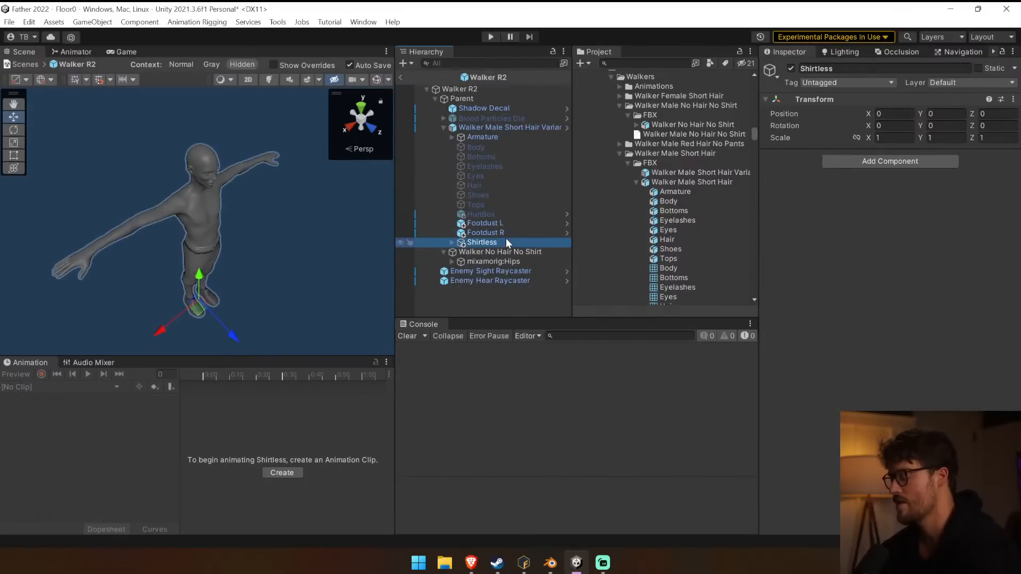
{"action": "key", "text": "ctrl+d"}
{"action": "type", "text": "Shirt"}
{"action": "key", "text": "Return"}
Delete all the meshes from Body through Shoes inside the Shirt group.
{"action": "left_click", "coordinate": [452, 252]}
{"action": "scroll", "coordinate": [548, 246], "scroll_direction": "down", "scroll_amount": 2}
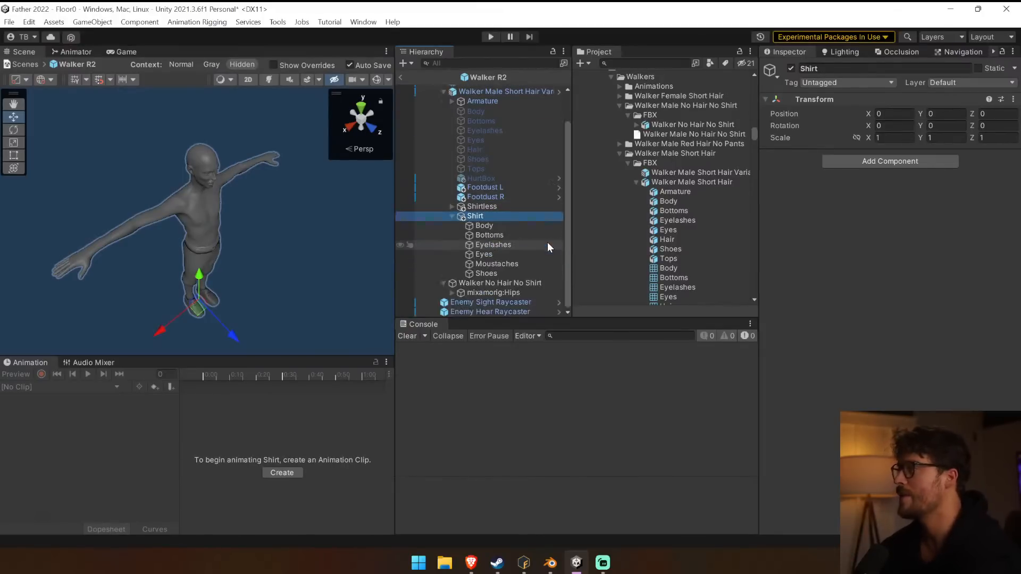
{"action": "left_click", "coordinate": [519, 225]}
{"action": "left_click", "coordinate": [517, 276], "text": "shift"}
{"action": "key", "text": "Delete"}
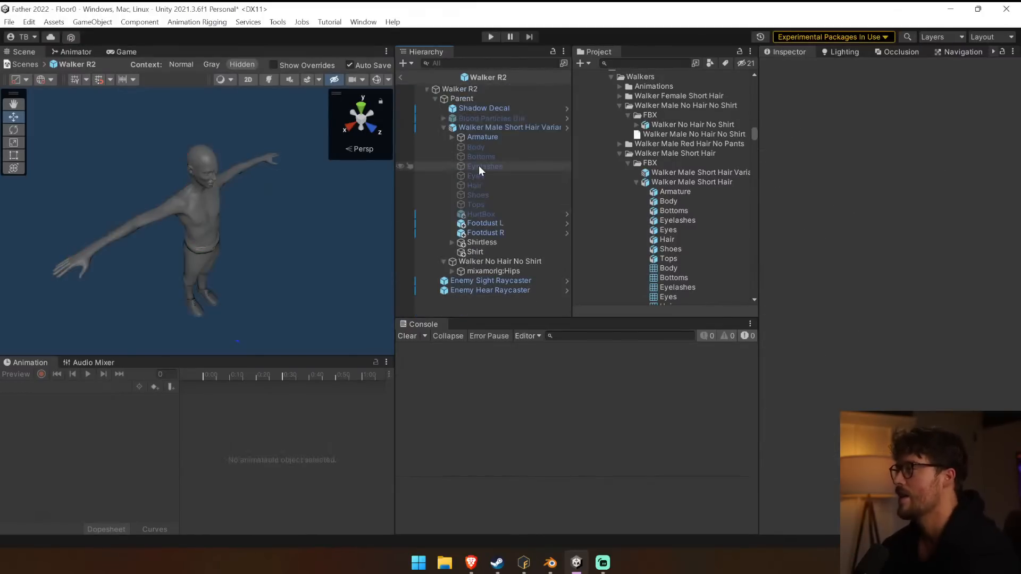
Copy the variant's original meshes Body through Tops into the Shirt group and activate the copies.
{"action": "left_click", "coordinate": [493, 156]}
{"action": "left_click", "coordinate": [494, 204], "text": "shift"}
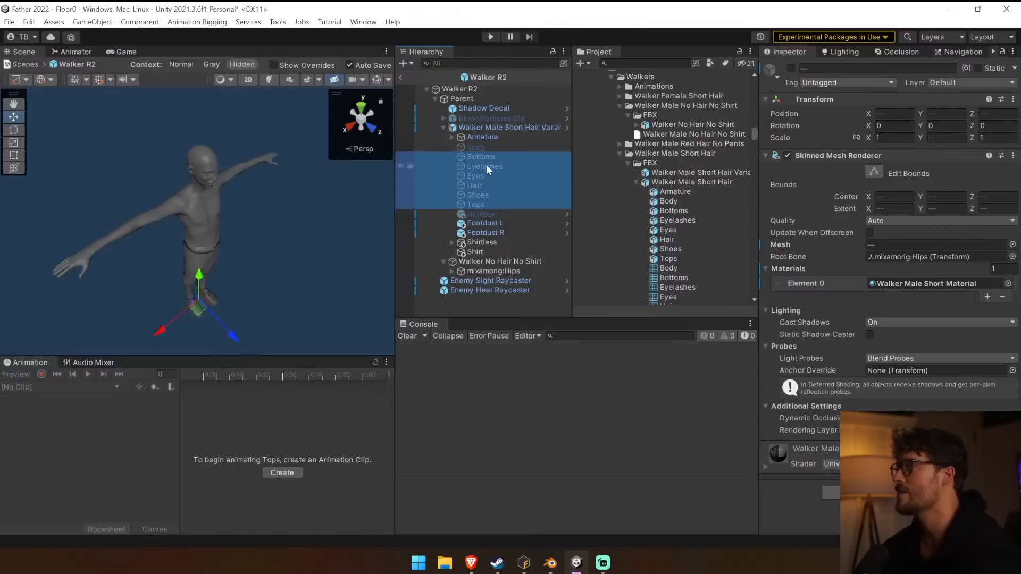
{"action": "left_click", "coordinate": [487, 148]}
{"action": "left_click", "coordinate": [487, 204], "text": "shift"}
{"action": "key", "text": "ctrl+c"}
{"action": "left_click", "coordinate": [491, 252]}
{"action": "key", "text": "ctrl+v"}
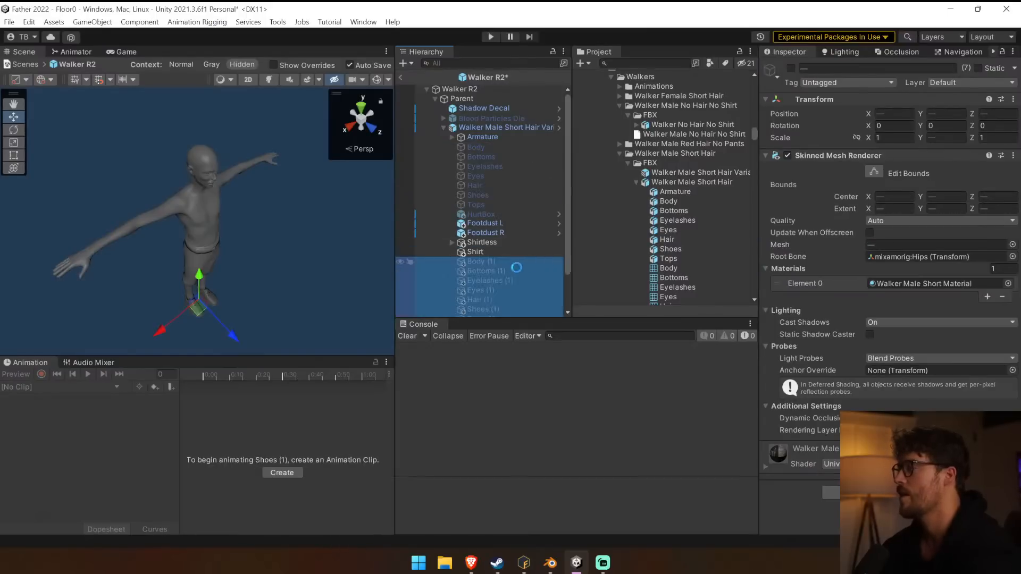
{"action": "left_click_drag", "start_coordinate": [504, 255], "coordinate": [503, 252]}
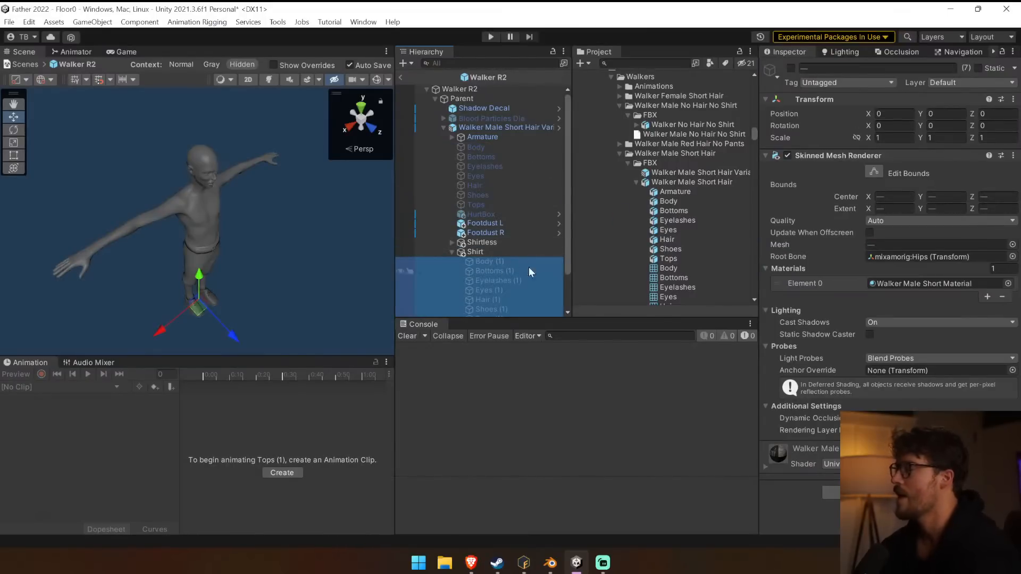
{"action": "left_click", "coordinate": [791, 68]}
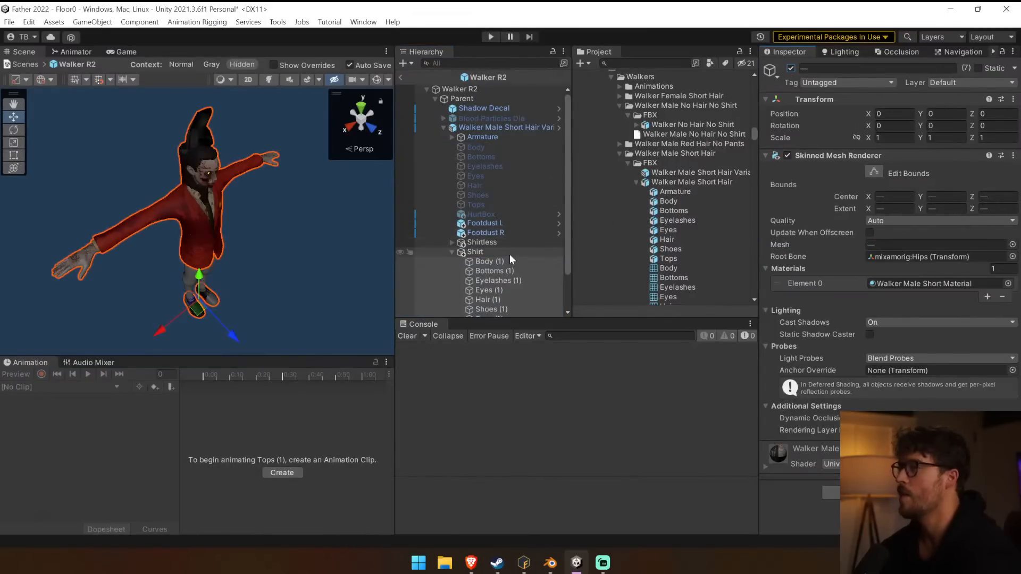
Add a Skinned Mesh Merger to Shirt with Walker Male Short Hair Variant as Correct Model, and move Shirt out of the variant.
{"action": "left_click", "coordinate": [509, 254]}
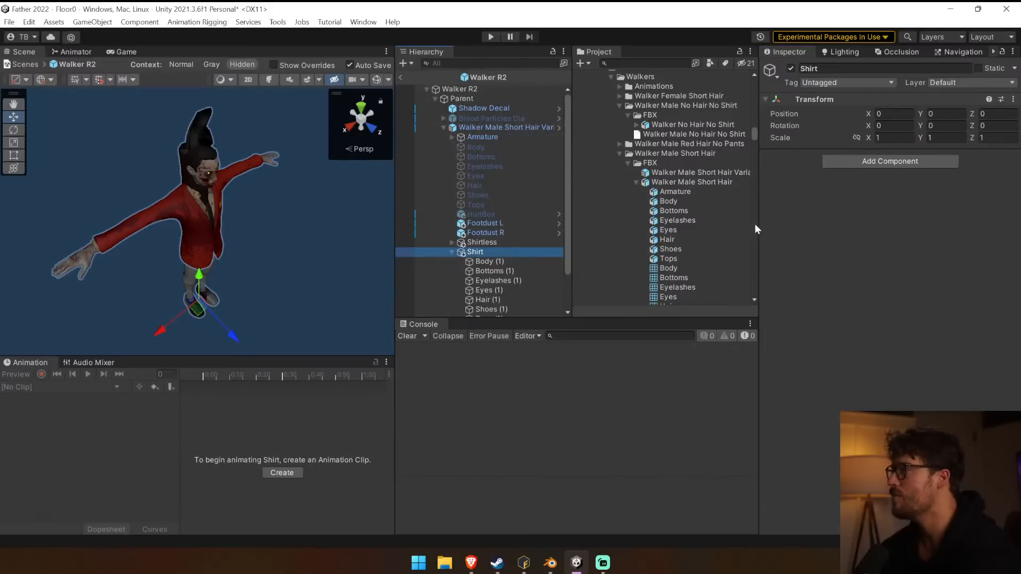
{"action": "left_click", "coordinate": [882, 161]}
{"action": "key", "text": "Return"}
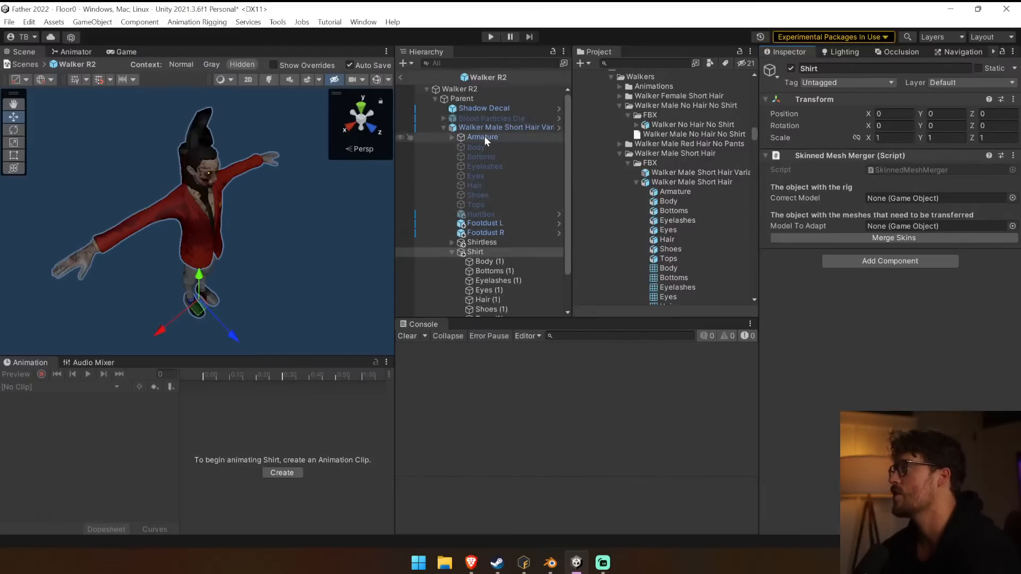
{"action": "left_click_drag", "start_coordinate": [484, 128], "coordinate": [908, 198]}
{"action": "scroll", "coordinate": [486, 217], "scroll_direction": "down", "scroll_amount": 2}
{"action": "left_click_drag", "start_coordinate": [477, 207], "coordinate": [468, 231]}
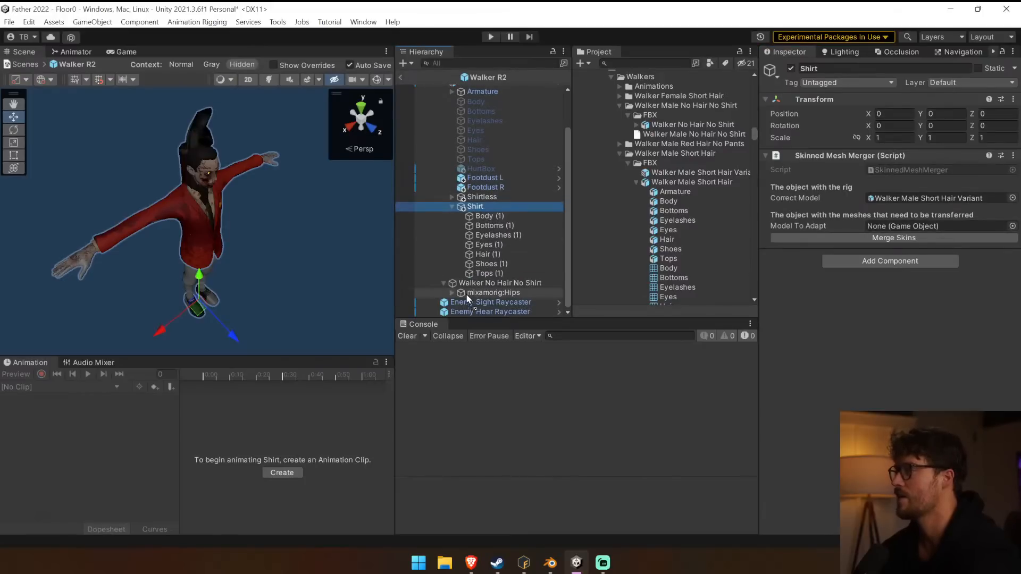
{"action": "left_click_drag", "start_coordinate": [440, 301], "coordinate": [441, 301]}
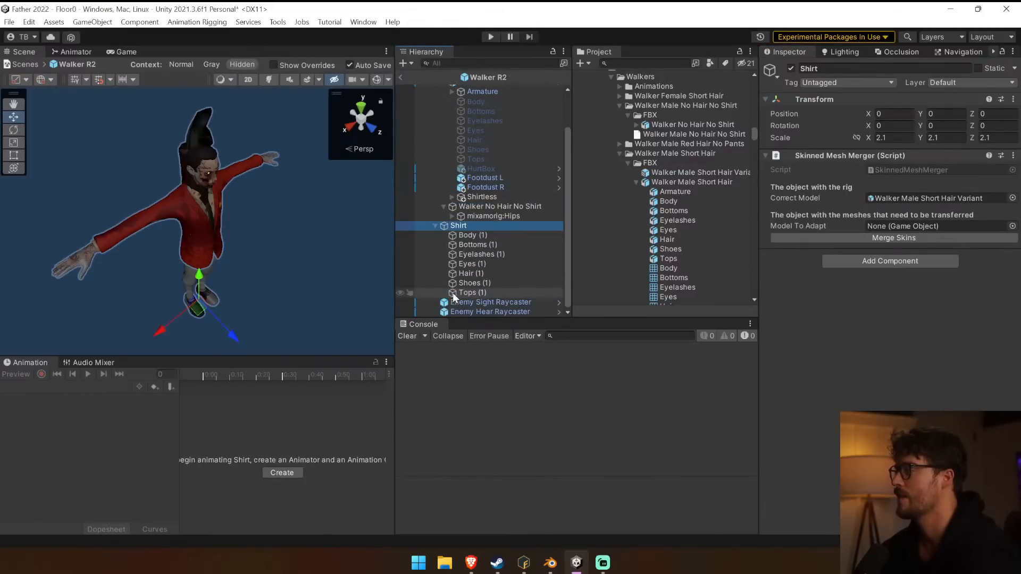
Assign Shirt as the Model To Adapt and try to merge its skins onto the short-hair rig.
{"action": "scroll", "coordinate": [456, 290], "scroll_direction": "up", "scroll_amount": 2}
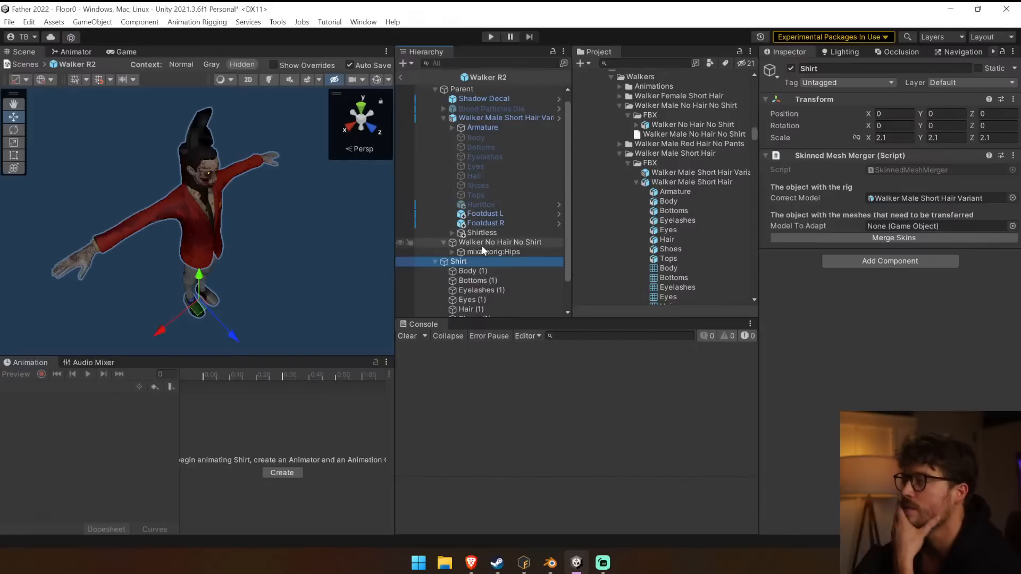
{"action": "left_click", "coordinate": [490, 270]}
{"action": "left_click", "coordinate": [489, 278]}
{"action": "left_click", "coordinate": [490, 271]}
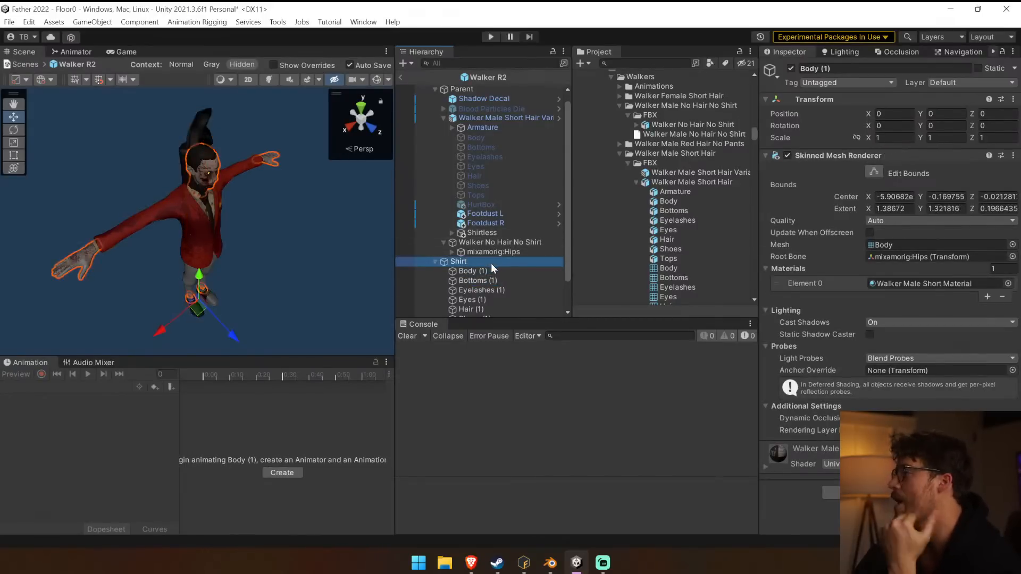
{"action": "left_click", "coordinate": [479, 261]}
{"action": "left_click_drag", "start_coordinate": [468, 261], "coordinate": [894, 227]}
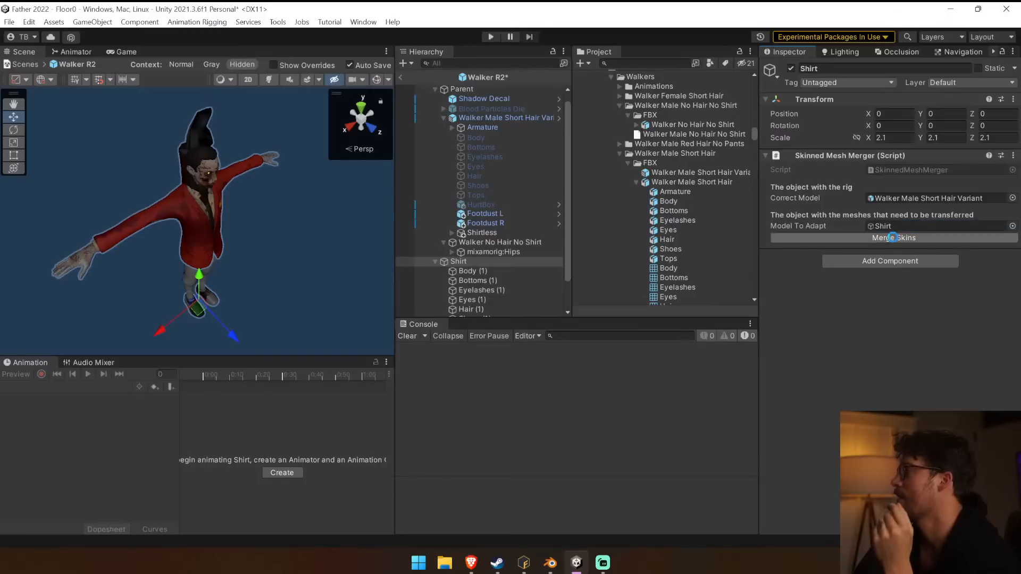
{"action": "left_click", "coordinate": [893, 237]}
Delete the Shirt group and the leftover Walker No Hair No Shirt object.
{"action": "left_click", "coordinate": [474, 262]}
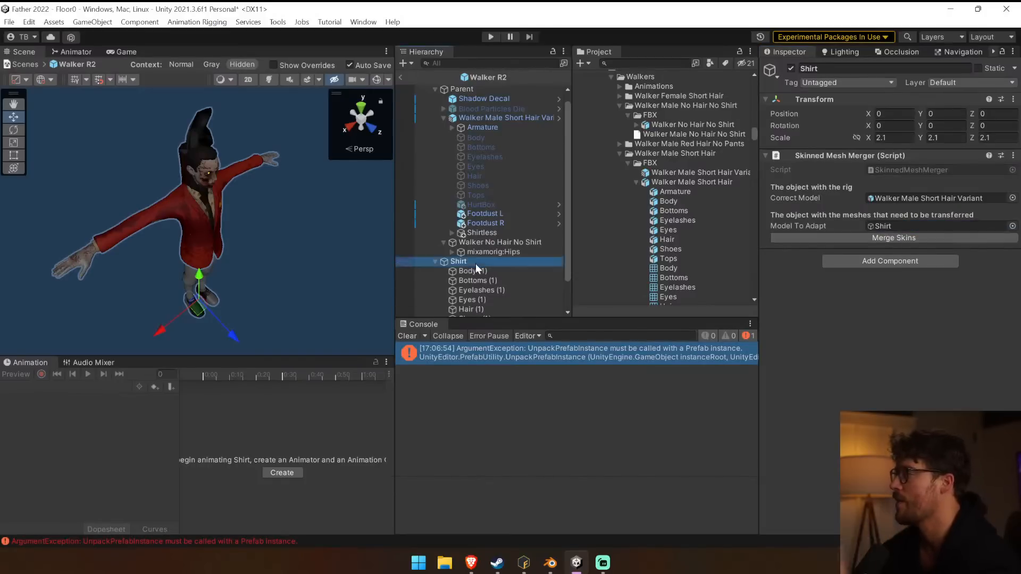
{"action": "left_click", "coordinate": [473, 270]}
{"action": "left_click", "coordinate": [471, 261]}
{"action": "key", "text": "Delete"}
{"action": "left_click", "coordinate": [471, 259]}
{"action": "left_click", "coordinate": [500, 251]}
Examine the Skinned Mesh Renderer settings of each mesh in the Shirtless group, from Body through Shoes.
{"action": "left_click", "coordinate": [452, 242]}
{"action": "left_click", "coordinate": [484, 251]}
{"action": "key", "text": "Down"}
{"action": "key", "text": "Down"}
{"action": "key", "text": "Down"}
{"action": "key", "text": "Down"}
{"action": "key", "text": "Up"}
{"action": "key", "text": "Up"}
{"action": "key", "text": "Up"}
{"action": "key", "text": "Up"}
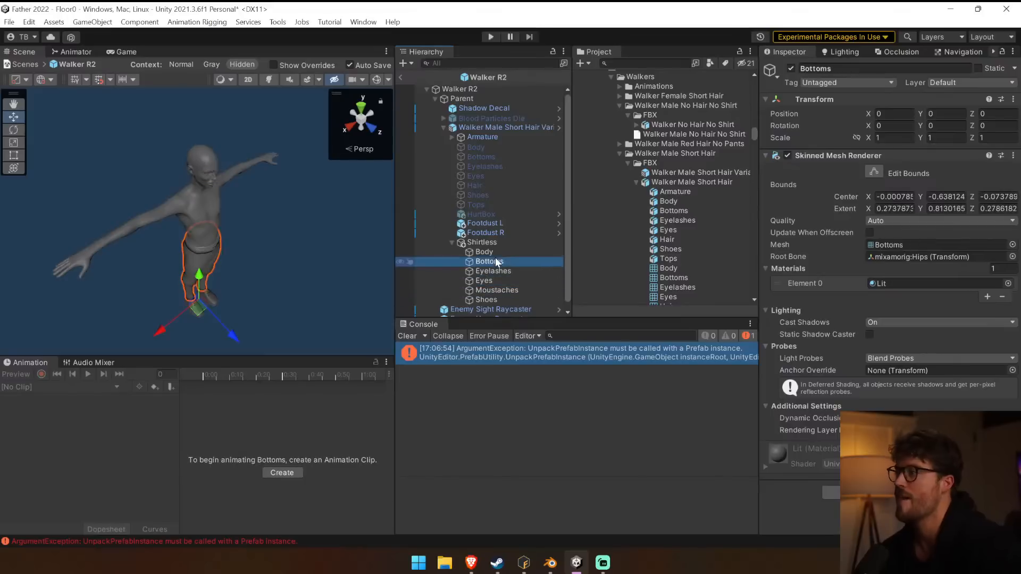
{"action": "key", "text": "Down"}
{"action": "key", "text": "Down"}
{"action": "key", "text": "Down"}
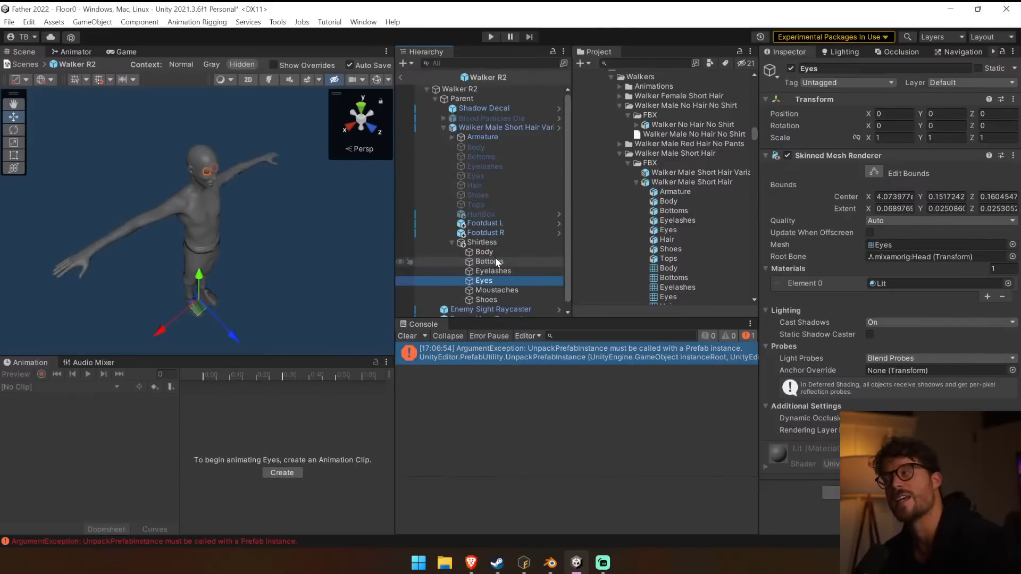
{"action": "key", "text": "Down"}
{"action": "key", "text": "Down"}
{"action": "key", "text": "Up"}
{"action": "key", "text": "Up"}
{"action": "key", "text": "Up"}
{"action": "key", "text": "Up"}
{"action": "key", "text": "Up"}
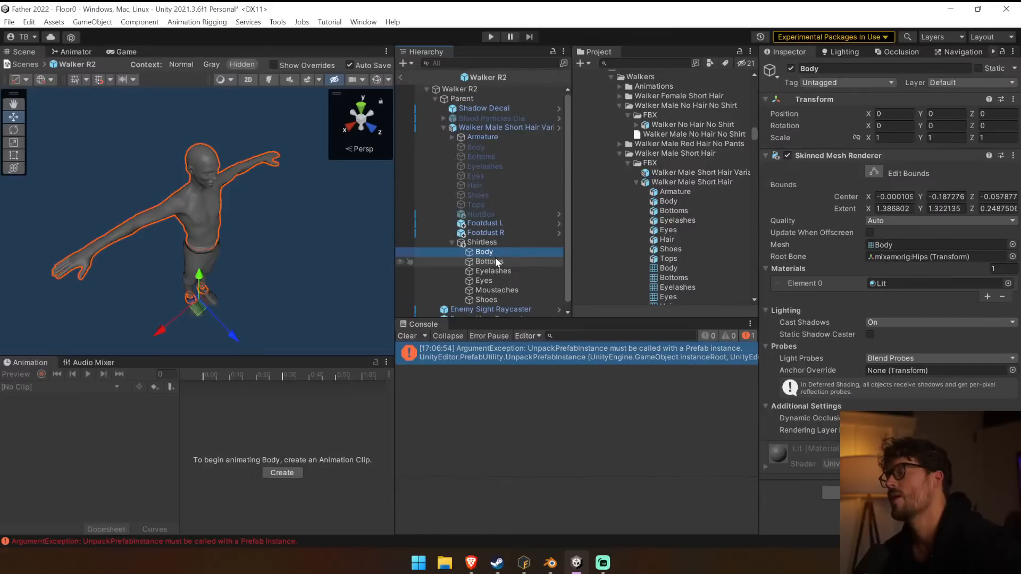
Delete the Shirtless group and place the Walker No Hair No Shirt model inside the short-hair variant.
{"action": "left_click", "coordinate": [500, 242]}
{"action": "key", "text": "Delete"}
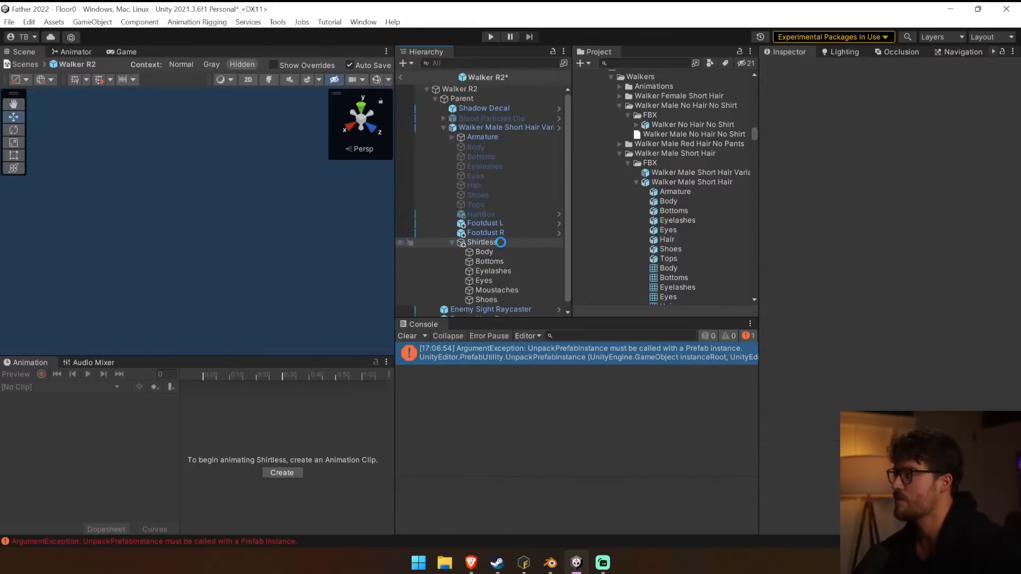
{"action": "left_click_drag", "start_coordinate": [700, 125], "coordinate": [482, 239]}
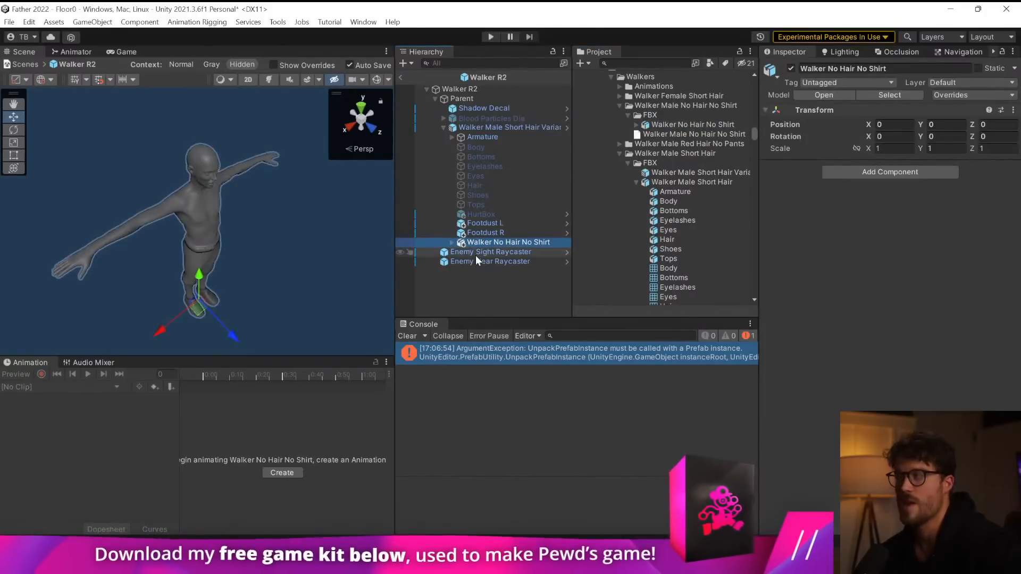
{"action": "left_click", "coordinate": [452, 242]}
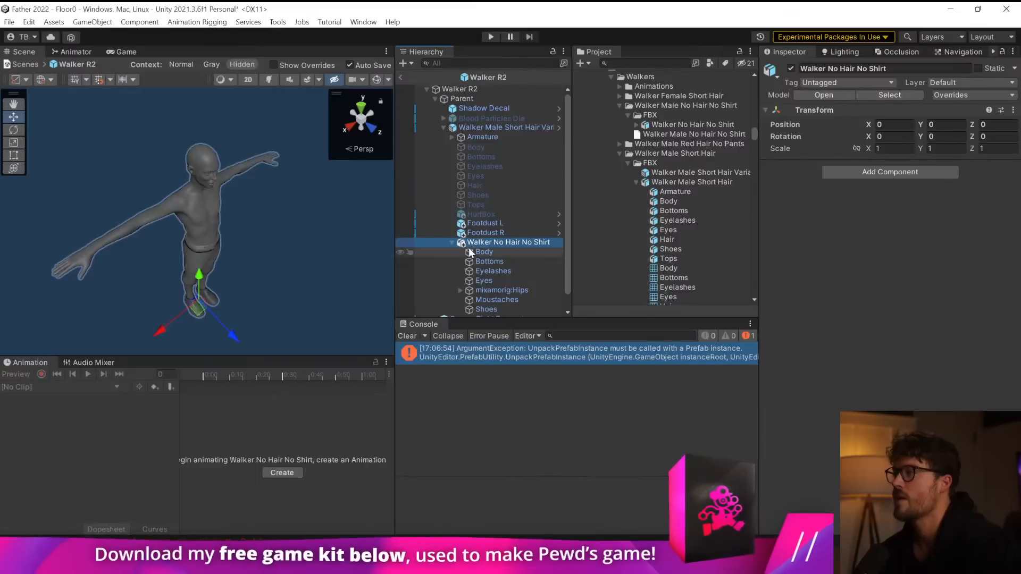
{"action": "scroll", "coordinate": [482, 271], "scroll_direction": "down", "scroll_amount": 1}
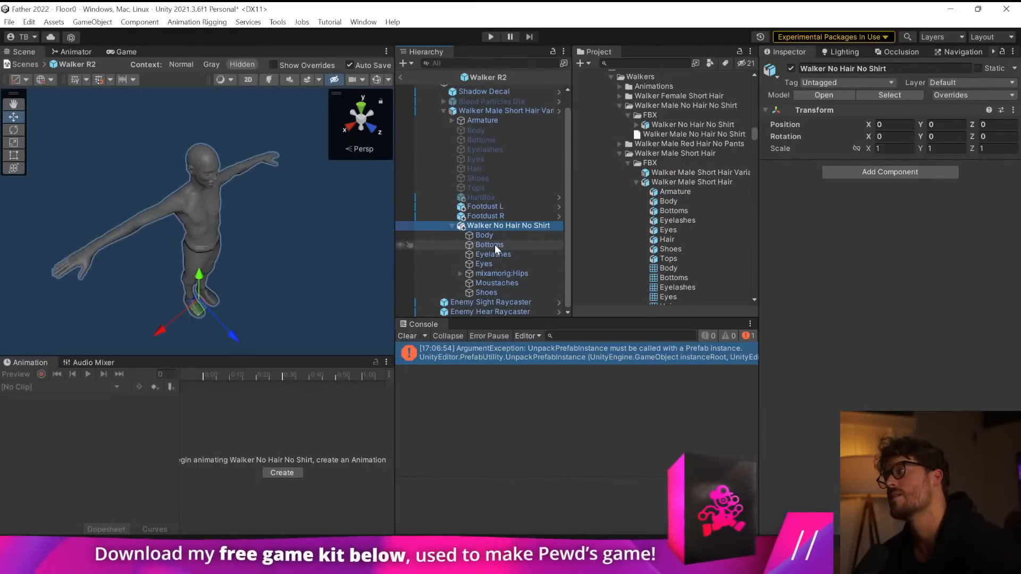
Add a Skinned Mesh Merger to Walker No Hair No Shirt, adapt that model to Walker Male Short Hair Variant, and merge the skins.
{"action": "left_click", "coordinate": [870, 169]}
{"action": "key", "text": "Return"}
{"action": "left_click_drag", "start_coordinate": [496, 110], "coordinate": [894, 210]}
{"action": "left_click_drag", "start_coordinate": [524, 226], "coordinate": [889, 240]}
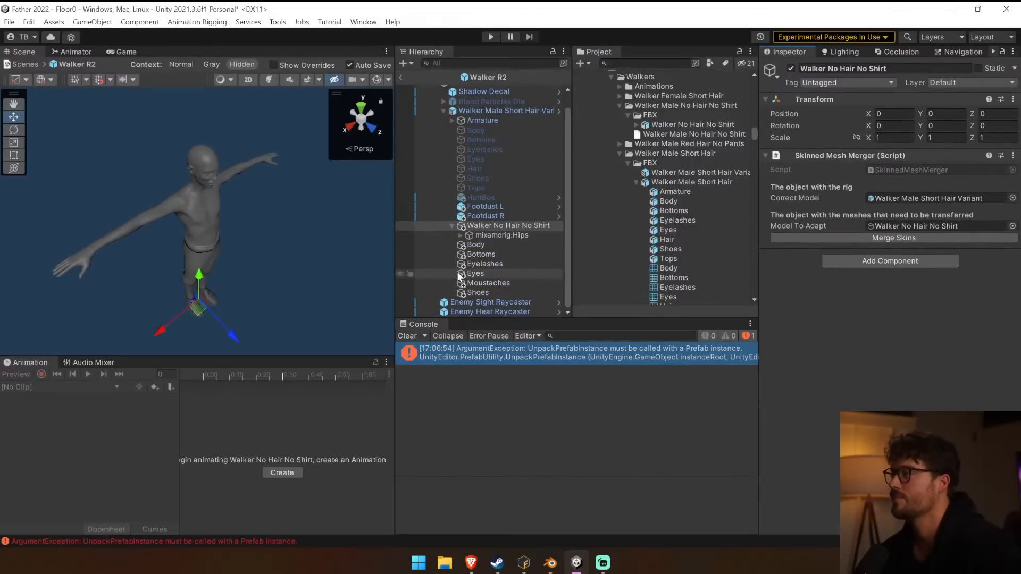
Delete the leftover Walker No Hair No Shirt object with its hips rig and check the merged meshes' renderer settings.
{"action": "left_click", "coordinate": [475, 235]}
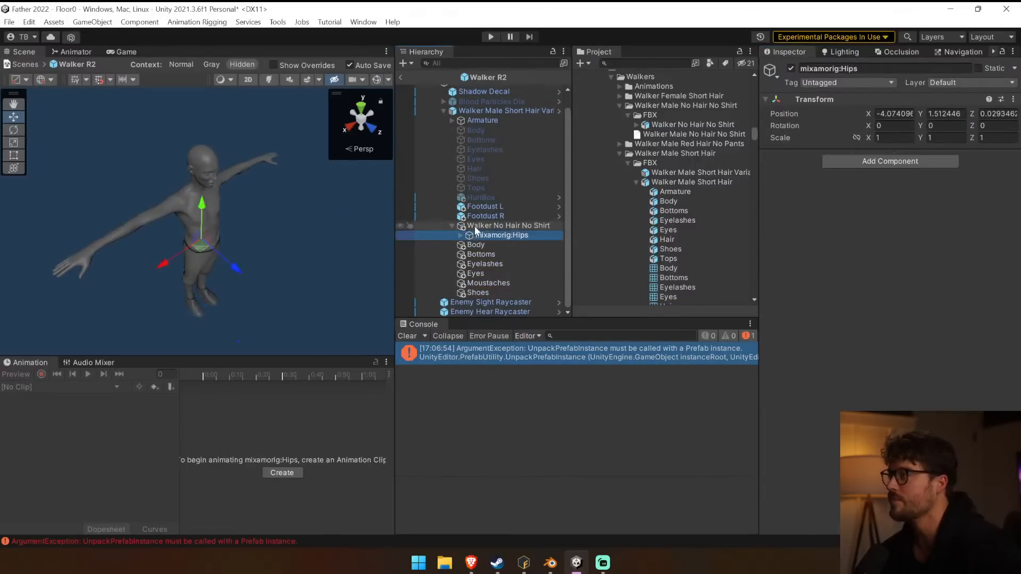
{"action": "left_click", "coordinate": [475, 227]}
{"action": "key", "text": "Delete"}
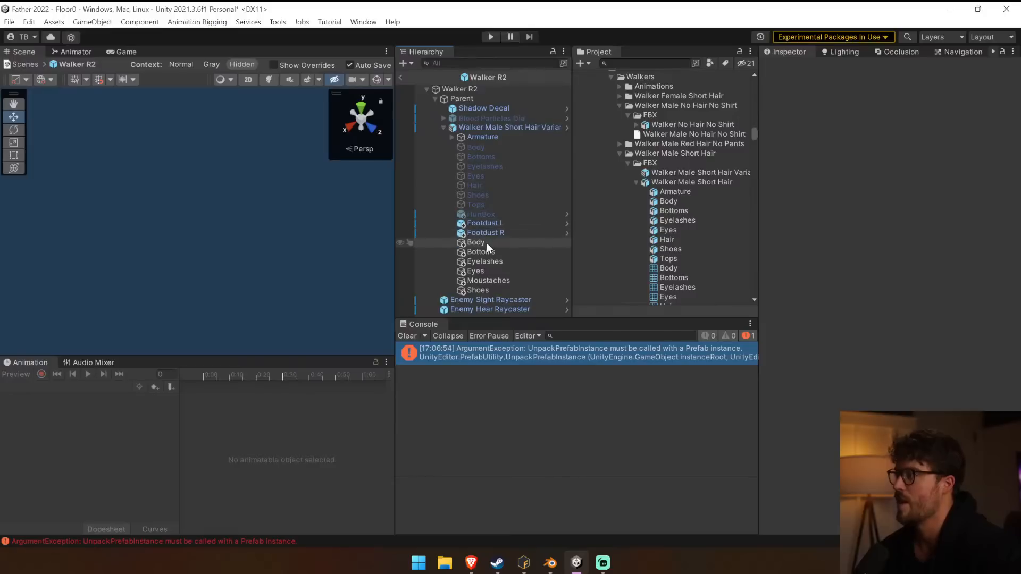
{"action": "left_click", "coordinate": [487, 243]}
{"action": "left_click", "coordinate": [488, 253]}
{"action": "left_click", "coordinate": [490, 262]}
{"action": "left_click", "coordinate": [491, 271]}
{"action": "left_click", "coordinate": [495, 288]}
{"action": "left_click", "coordinate": [488, 248]}
{"action": "left_click", "coordinate": [488, 241]}
Undo the deletion of the leftover rig object and the skin merge.
{"action": "key", "text": "ctrl+z"}
{"action": "key", "text": "ctrl+z"}
{"action": "key", "text": "ctrl+z"}
{"action": "key", "text": "ctrl+z"}
{"action": "key", "text": "ctrl+z"}
{"action": "key", "text": "ctrl+z"}
{"action": "key", "text": "ctrl+z"}
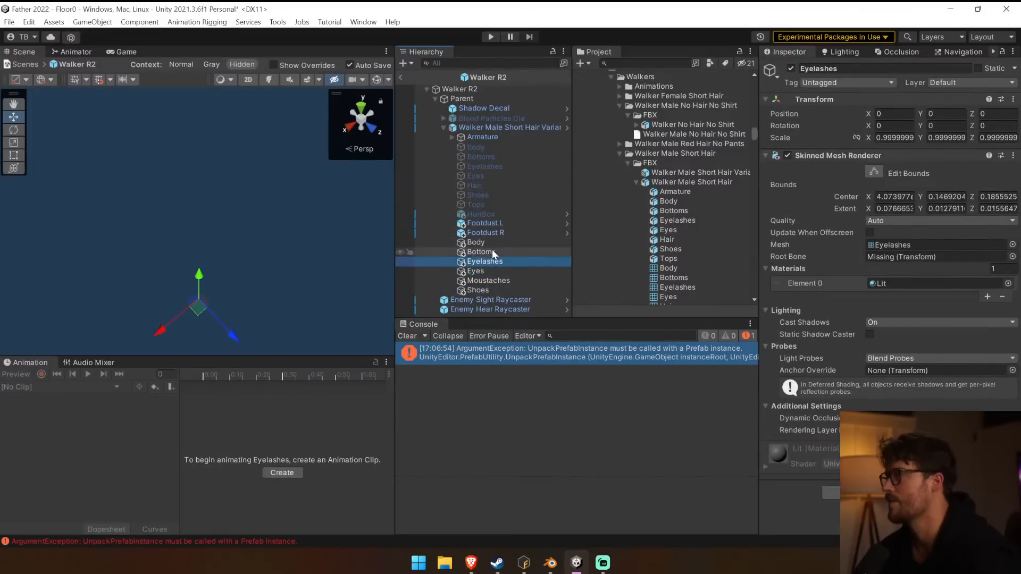
{"action": "key", "text": "ctrl+z"}
{"action": "key", "text": "ctrl+z"}
{"action": "key", "text": "ctrl+z"}
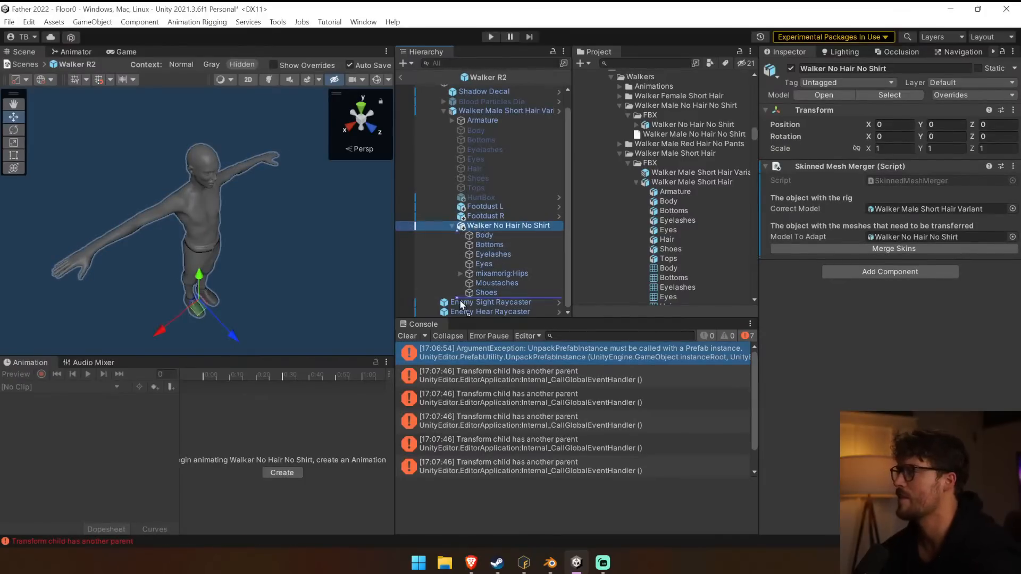
Move Walker No Hair No Shirt out of the short-hair variant to directly beneath Parent and merge its skins.
{"action": "key", "text": "ctrl+z"}
{"action": "scroll", "coordinate": [463, 293], "scroll_direction": "up", "scroll_amount": 1}
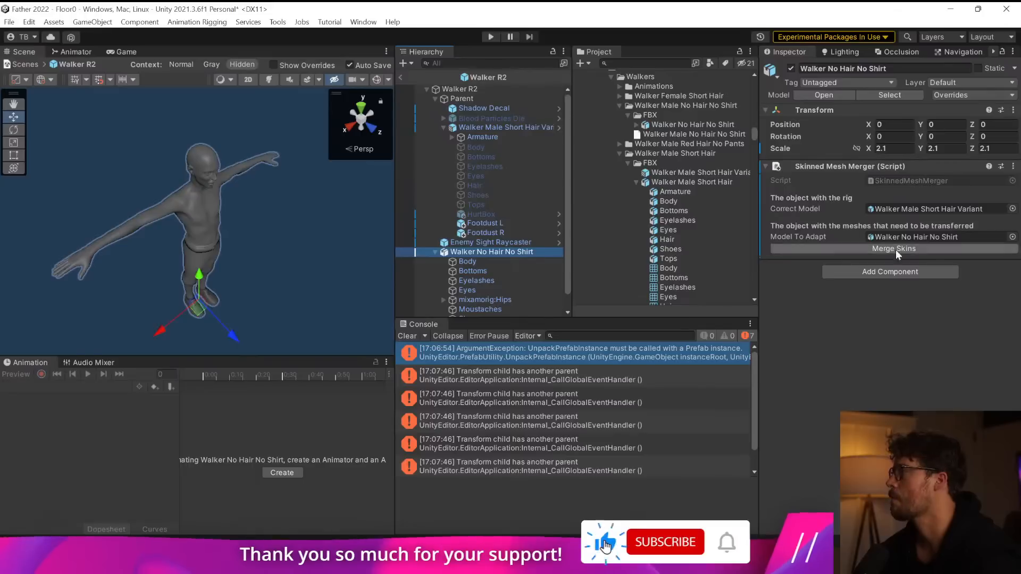
{"action": "left_click_drag", "start_coordinate": [530, 253], "coordinate": [900, 236]}
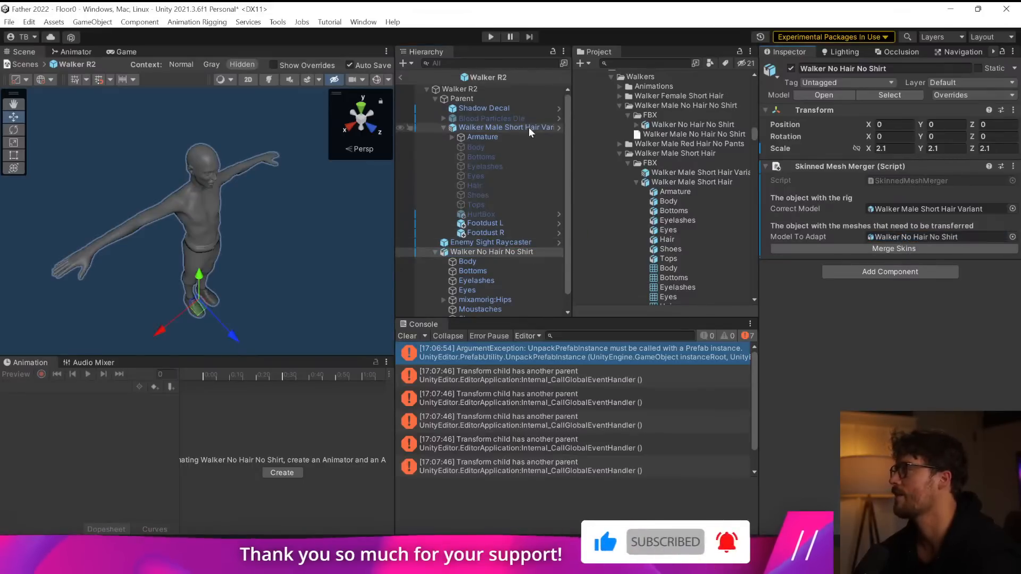
{"action": "left_click", "coordinate": [902, 249]}
Examine the leg and spine bones under the leftover mixamorig:Hips of Walker No Hair No Shirt.
{"action": "scroll", "coordinate": [451, 283], "scroll_direction": "down", "scroll_amount": 2}
{"action": "left_click", "coordinate": [444, 302]}
{"action": "scroll", "coordinate": [443, 300], "scroll_direction": "down", "scroll_amount": 2}
{"action": "left_click", "coordinate": [474, 283]}
{"action": "left_click", "coordinate": [485, 293]}
{"action": "left_click", "coordinate": [496, 302]}
{"action": "left_click", "coordinate": [500, 293]}
{"action": "left_click", "coordinate": [495, 283]}
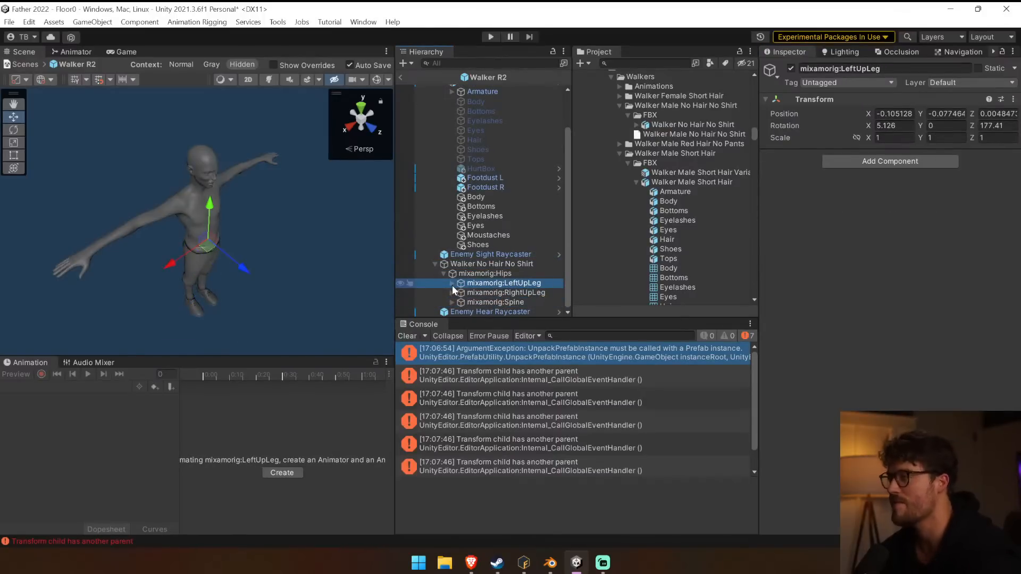
{"action": "left_click", "coordinate": [461, 265]}
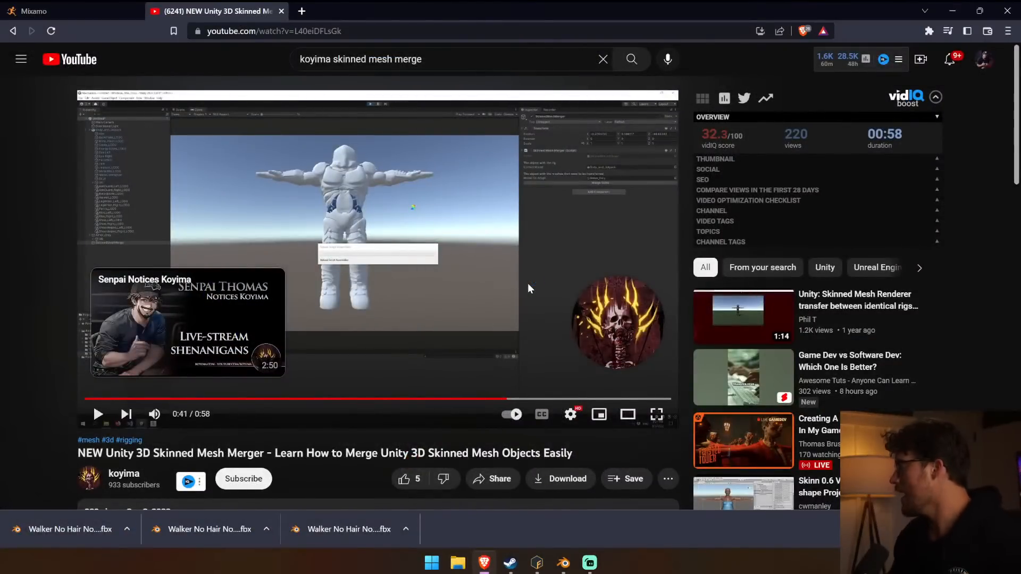
Launch Unity Hub, reopen the Father 2022 project, and dismiss the editor update check.
{"action": "key", "text": "super"}
{"action": "type", "text": "unity"}
{"action": "key", "text": "Return"}
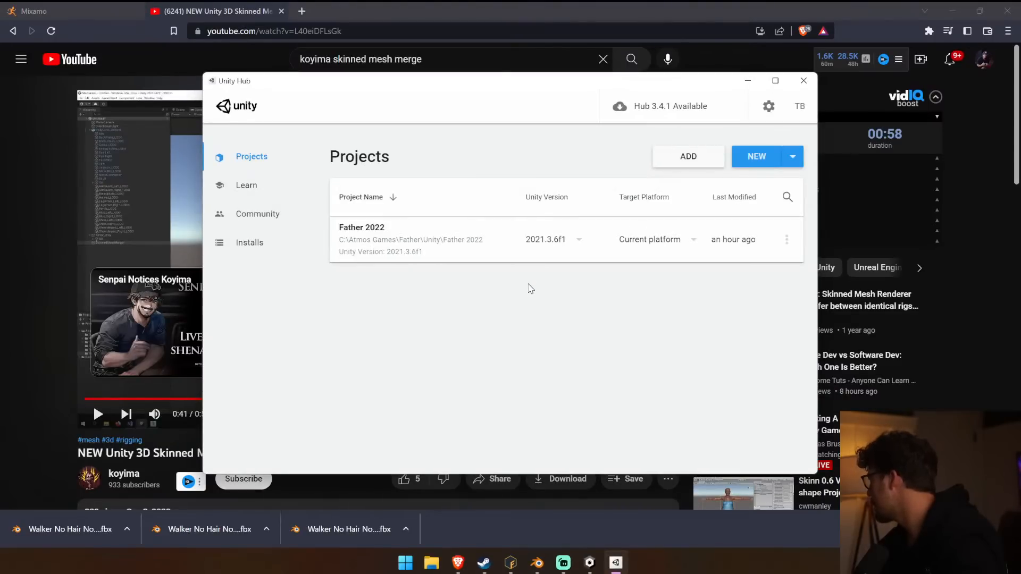
{"action": "left_click", "coordinate": [404, 246]}
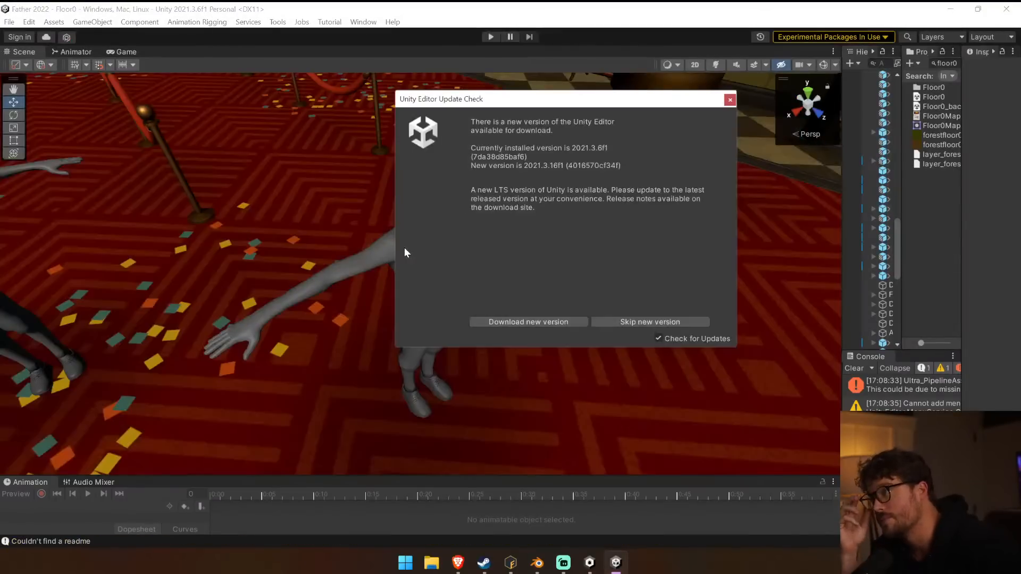
{"action": "left_click", "coordinate": [730, 100]}
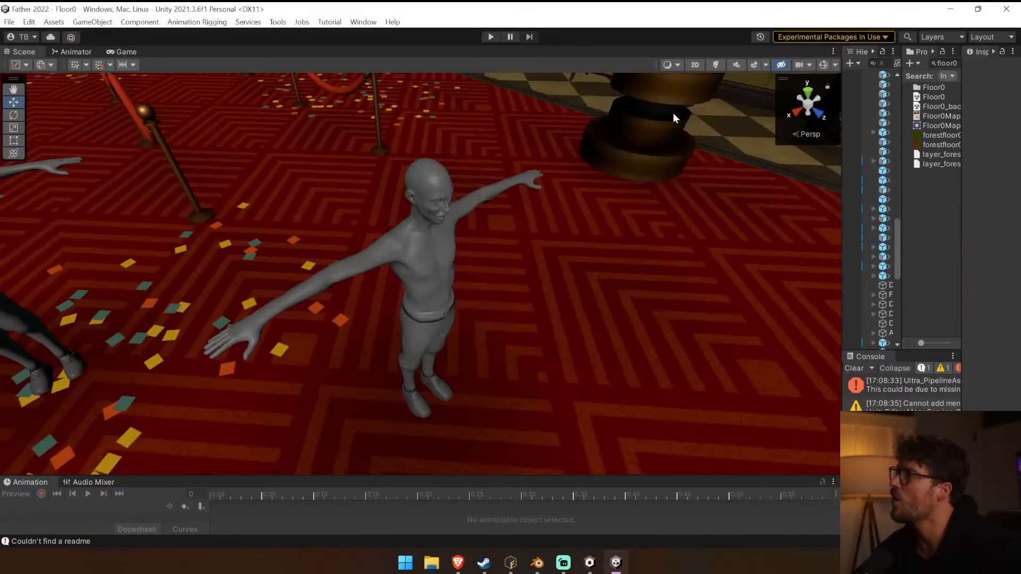
Open the Walker R2 prefab and delete the leftover Walker No Hair No Shirt object that holds the mixamorig:Hips rig.
{"action": "left_click", "coordinate": [510, 192]}
{"action": "left_click_drag", "start_coordinate": [844, 248], "coordinate": [507, 235]}
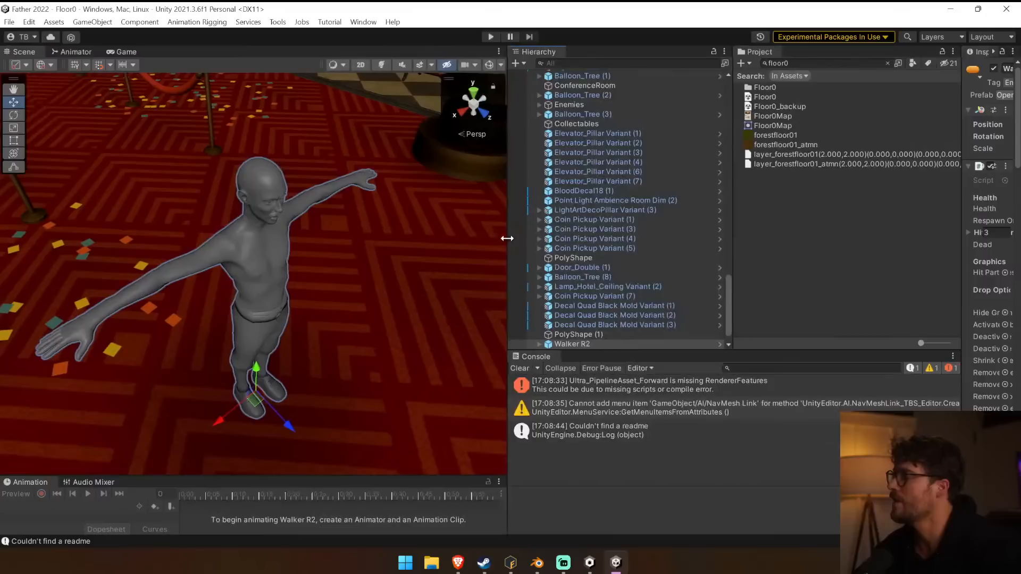
{"action": "left_click", "coordinate": [717, 343]}
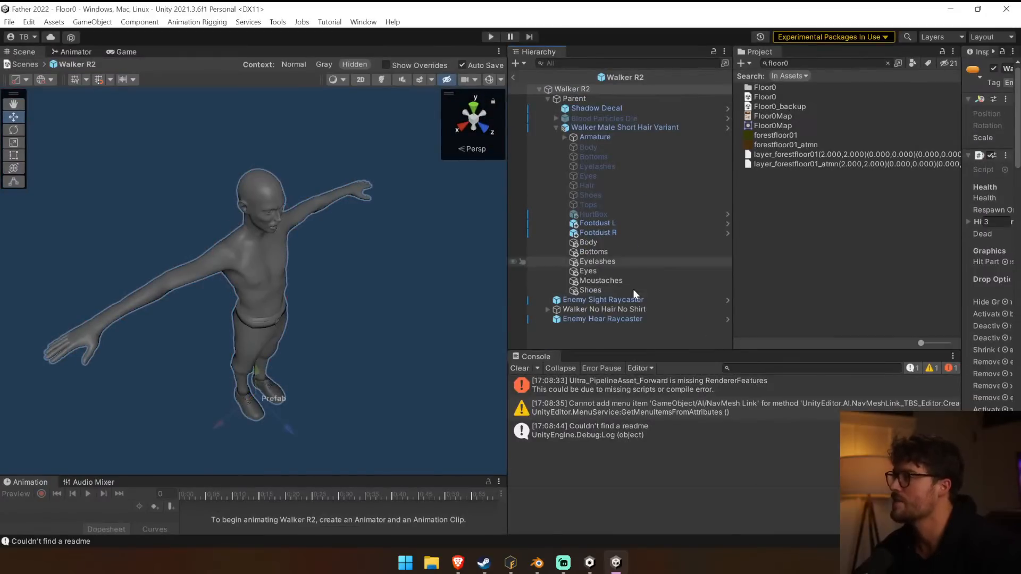
{"action": "left_click", "coordinate": [611, 300]}
{"action": "left_click", "coordinate": [620, 308]}
{"action": "left_click", "coordinate": [548, 309]}
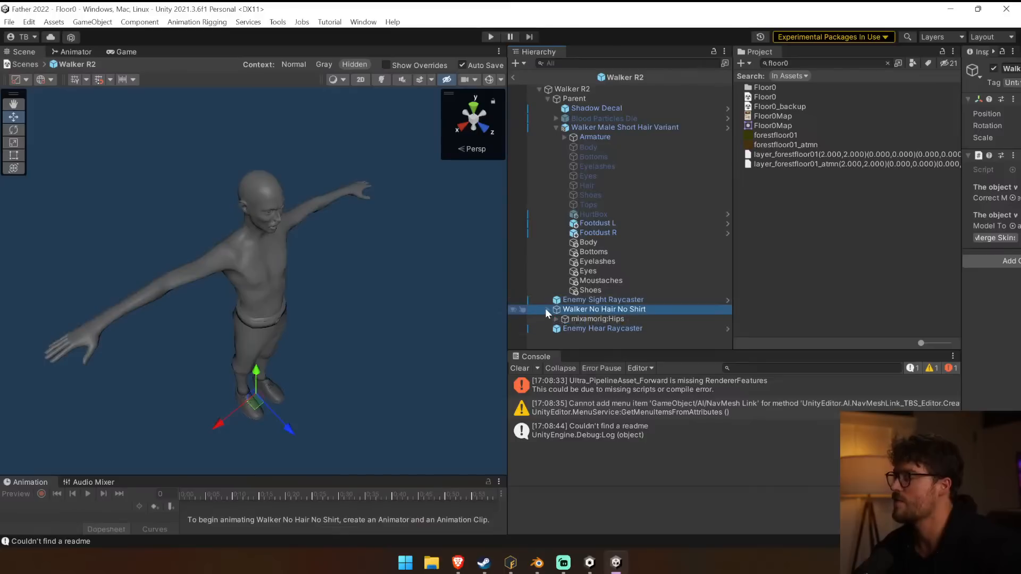
{"action": "key", "text": "Delete"}
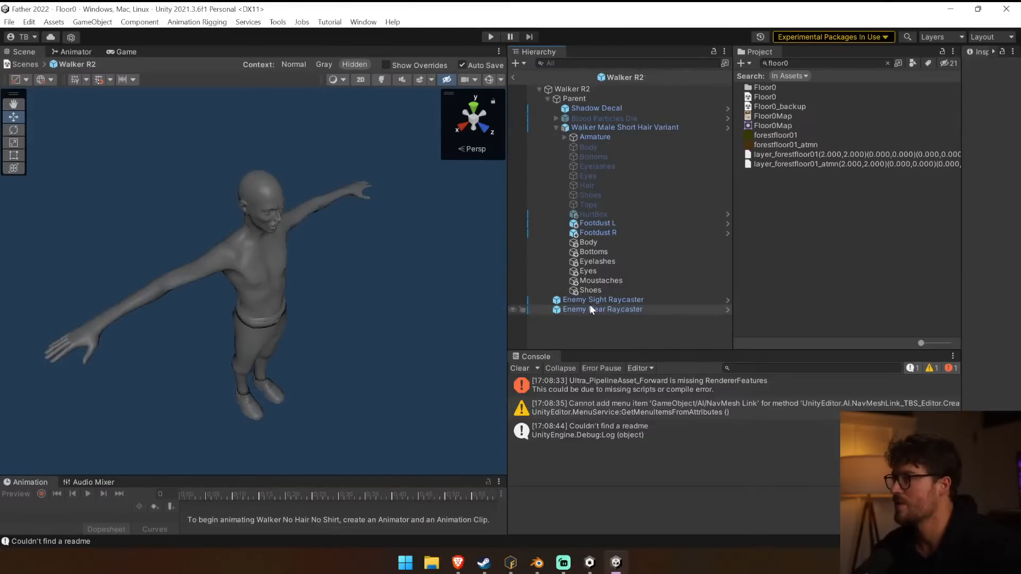
Switch the merged Shoes mesh off and on again to check what it shows on the walker.
{"action": "left_click", "coordinate": [614, 289]}
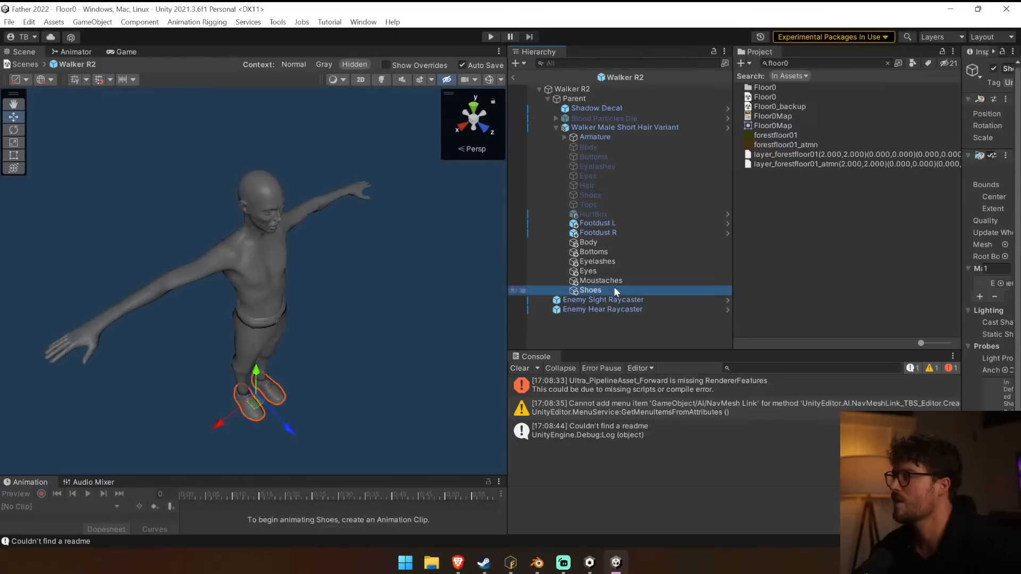
{"action": "left_click_drag", "start_coordinate": [962, 87], "coordinate": [827, 75]}
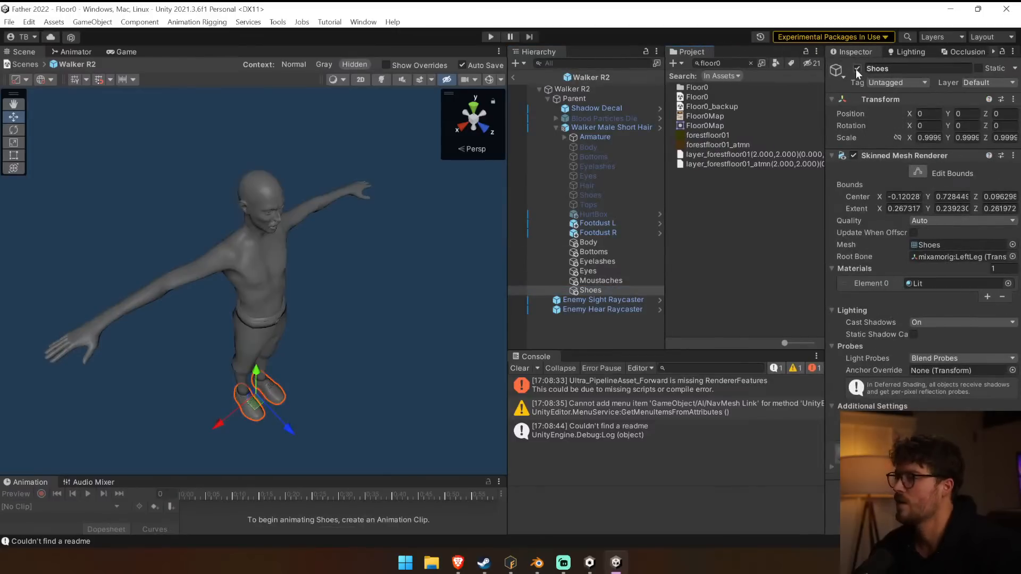
{"action": "left_click", "coordinate": [856, 70]}
{"action": "left_click", "coordinate": [855, 70]}
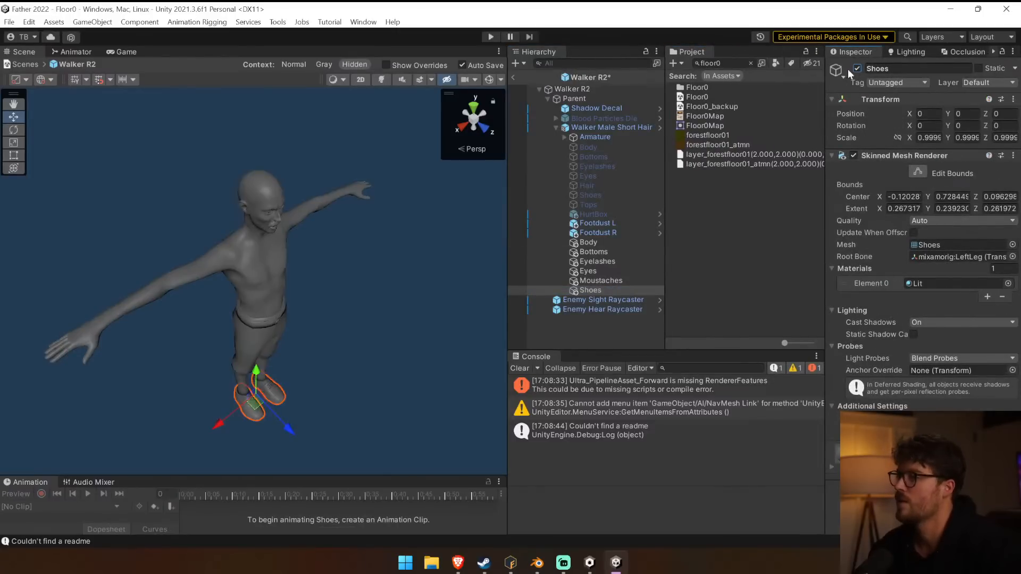
Play the Walk clip on the Armature of Walker Male Short Hair Variant to check that the merged meshes animate.
{"action": "left_click", "coordinate": [599, 127]}
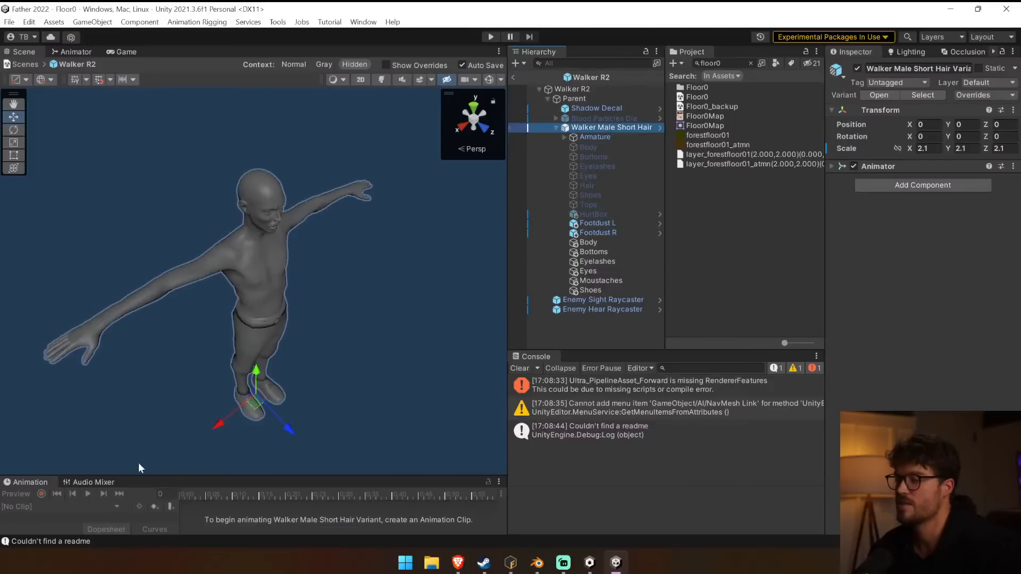
{"action": "left_click_drag", "start_coordinate": [196, 476], "coordinate": [196, 319]}
{"action": "key", "text": "Down"}
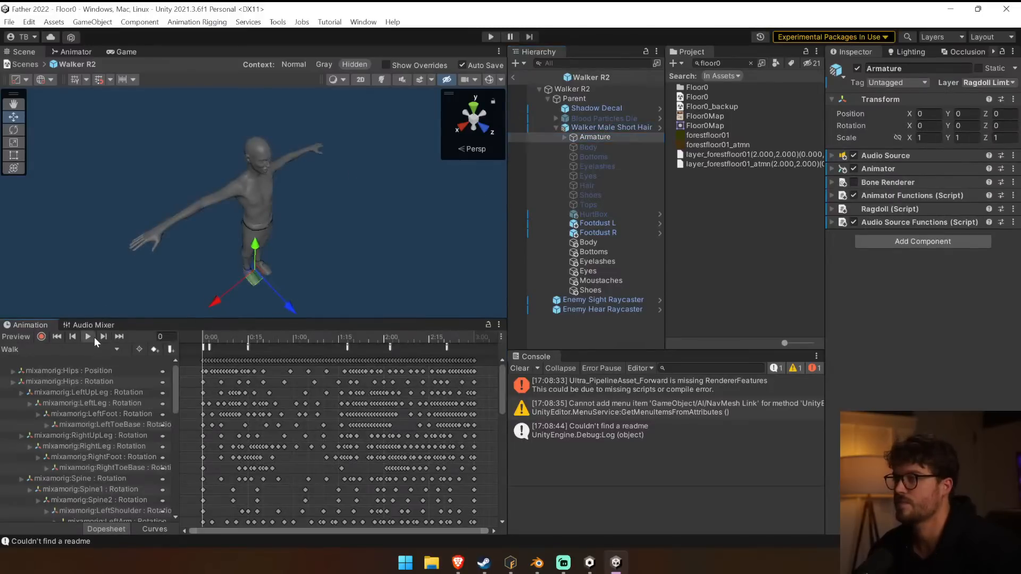
{"action": "left_click", "coordinate": [95, 337]}
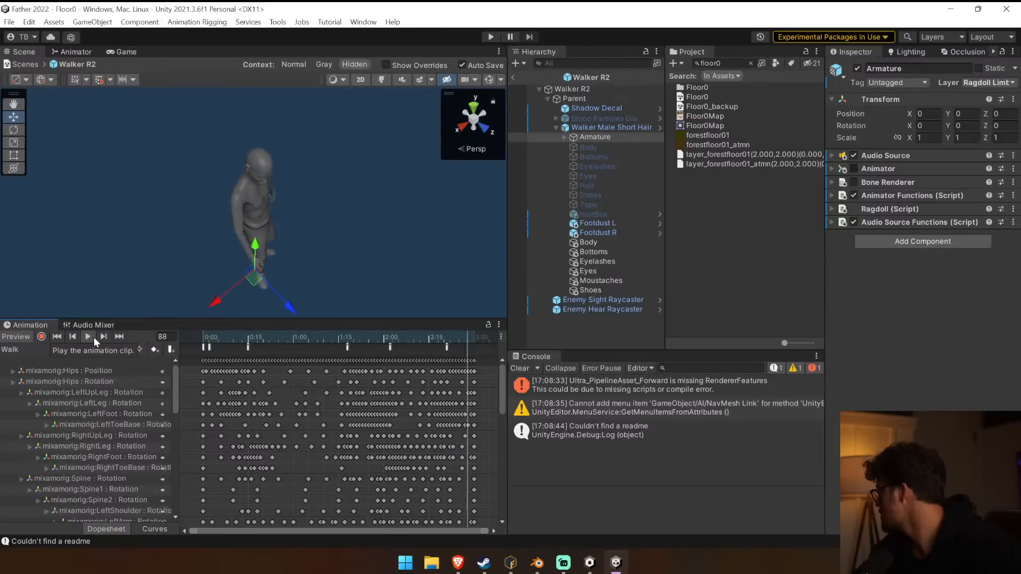
{"action": "left_click_drag", "start_coordinate": [419, 319], "coordinate": [423, 415]}
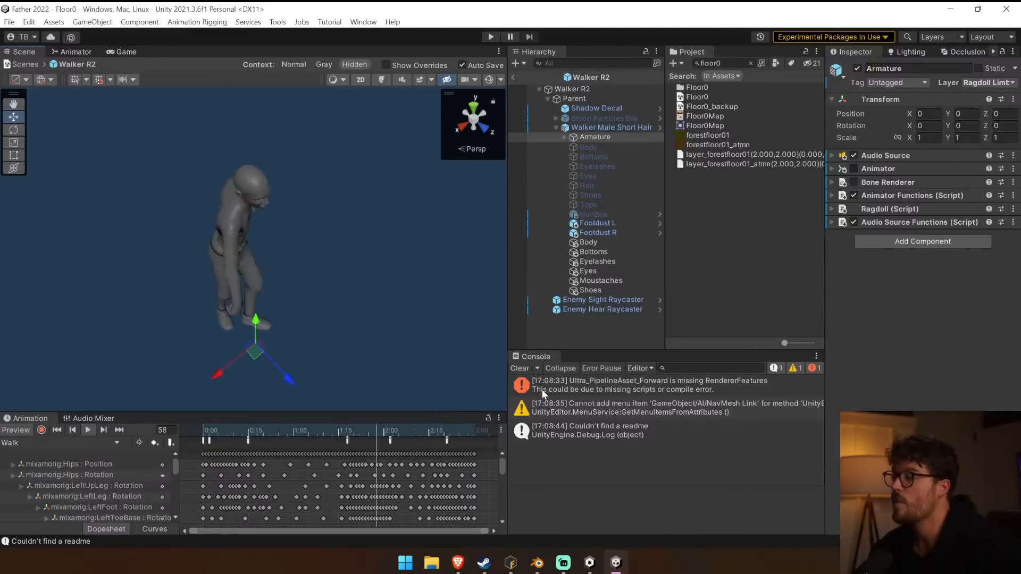
Clear the console, switch to Mixamo Fuse, and open the recent Walker Male Red Hair No Pants model.
{"action": "left_click", "coordinate": [520, 368]}
{"action": "left_click", "coordinate": [579, 173]}
{"action": "left_click", "coordinate": [510, 562]}
{"action": "left_click", "coordinate": [9, 21]}
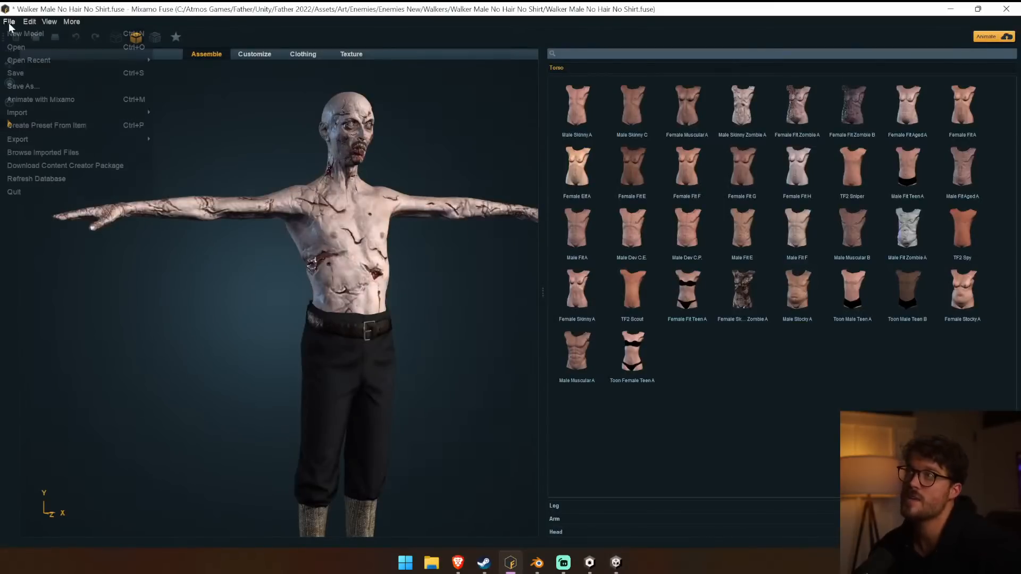
{"action": "mouse_move", "coordinate": [49, 62]}
{"action": "left_click", "coordinate": [257, 85]}
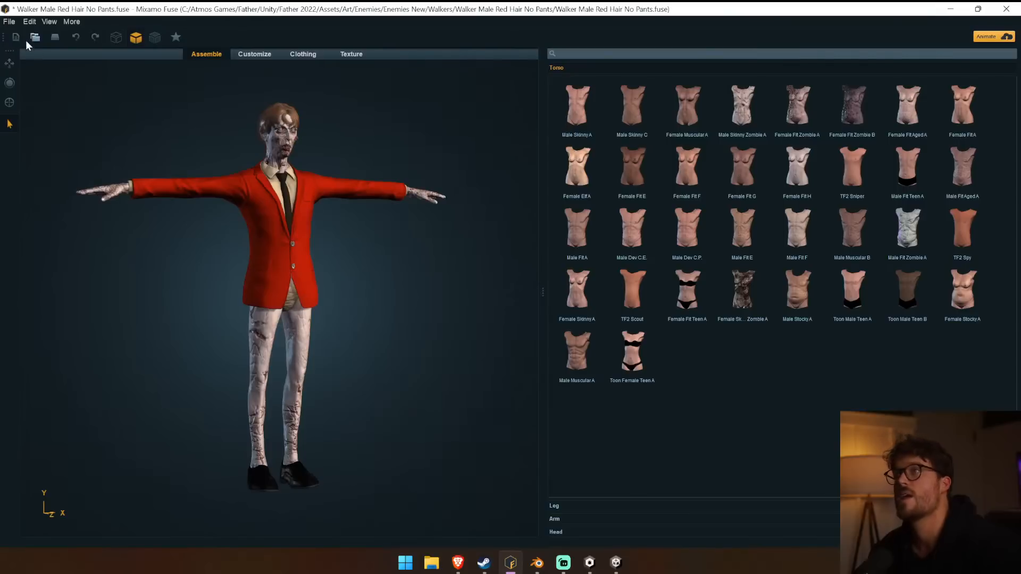
Export the model as an OBJ named Walker Red Hair No Pants in the FUSE folder, and bring up Mixamo in the browser.
{"action": "left_click", "coordinate": [11, 24]}
{"action": "mouse_move", "coordinate": [107, 141]}
{"action": "left_click", "coordinate": [207, 142]}
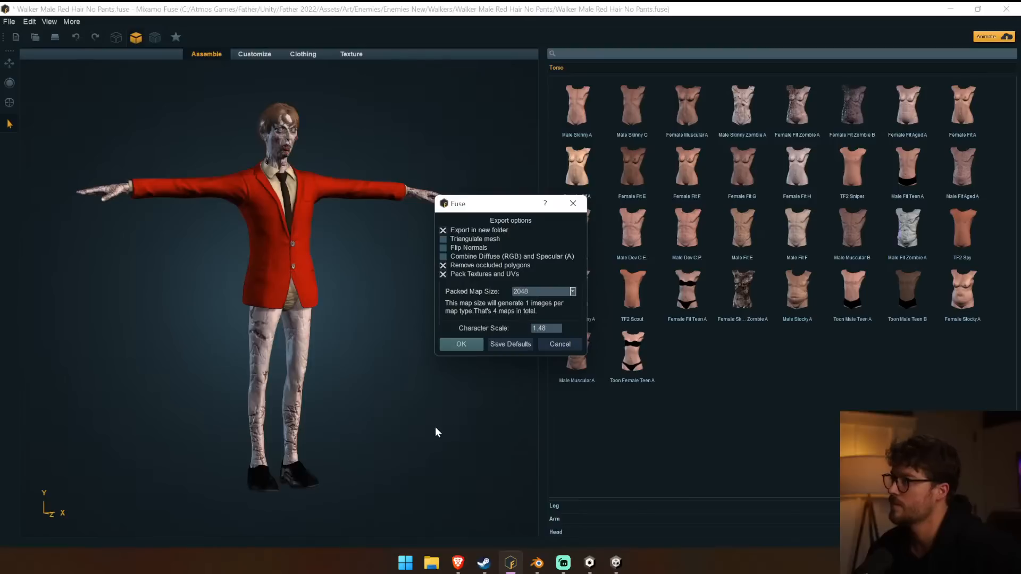
{"action": "left_click", "coordinate": [470, 343]}
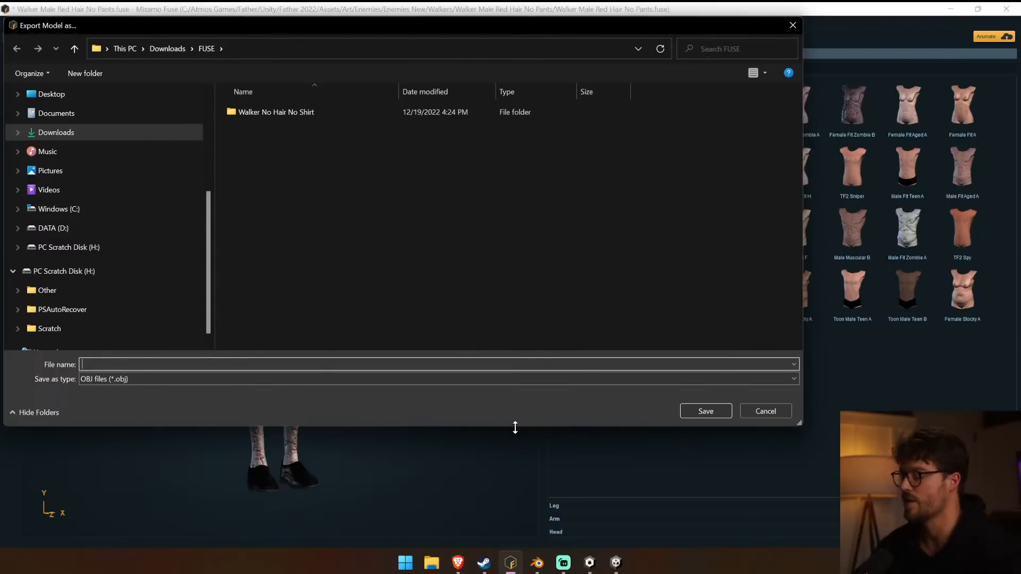
{"action": "type", "text": "Walker Red Hair No"}
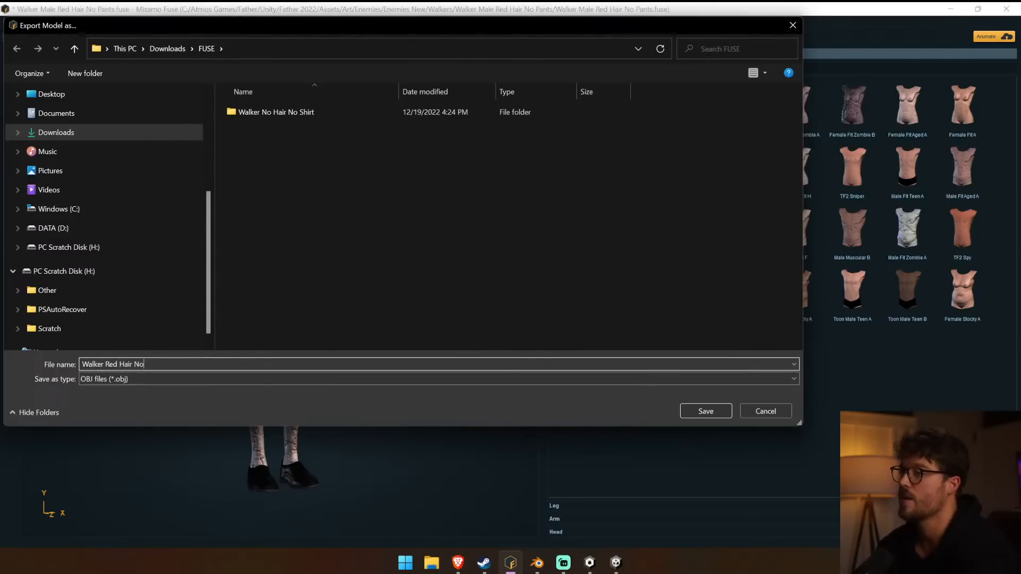
{"action": "type", "text": " Pan"}
{"action": "key", "text": "Return"}
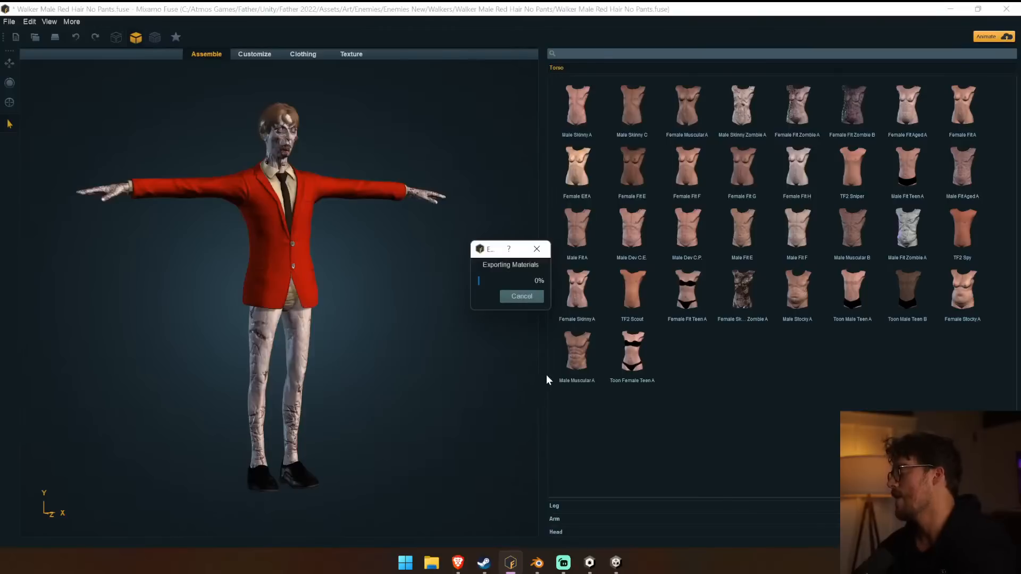
{"action": "left_click", "coordinate": [463, 569]}
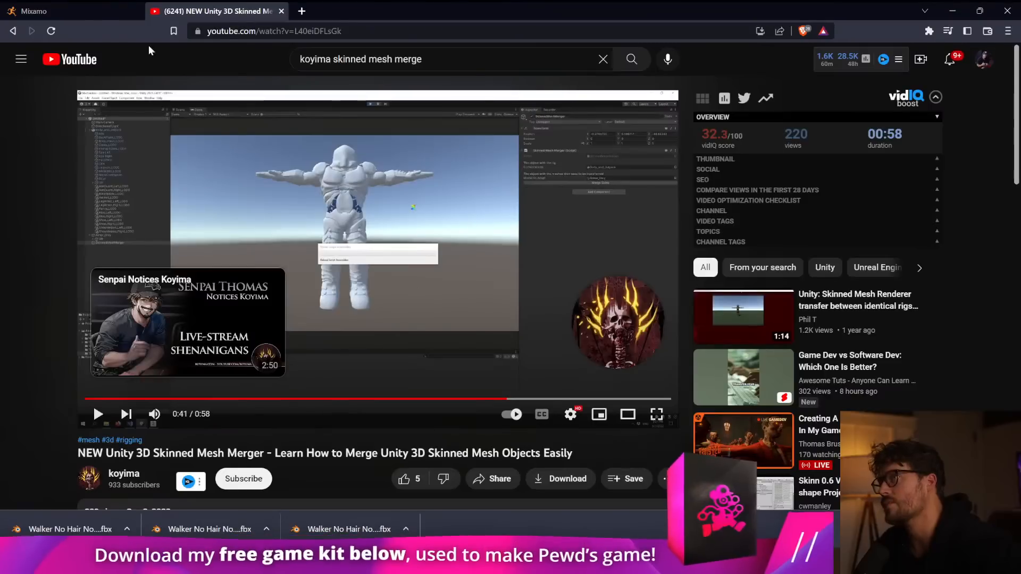
{"action": "left_click", "coordinate": [87, 11]}
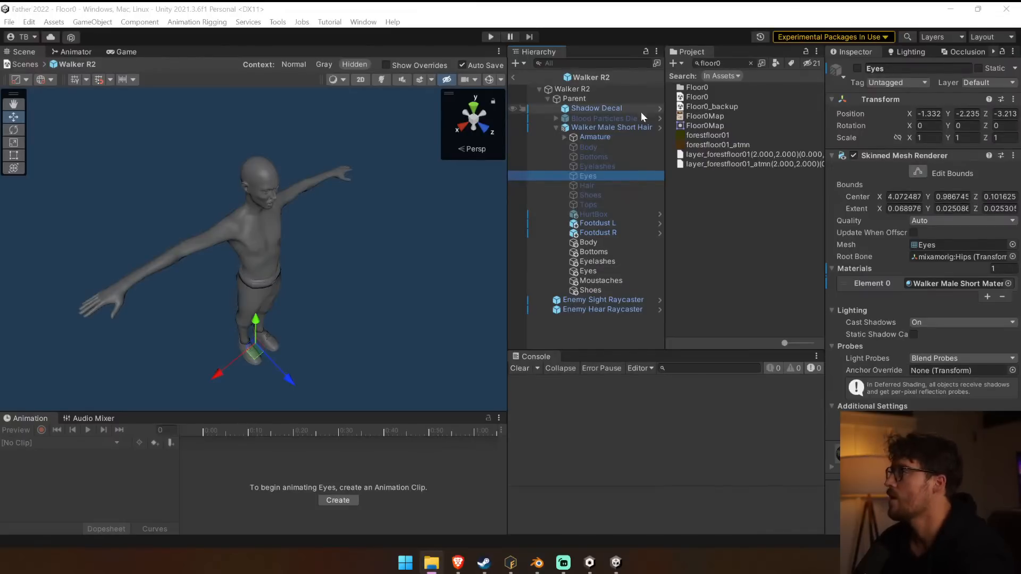
Inspect the Armature and the walker's clothing meshes in Unity, and locate the merged Bottoms mesh's source FBX folder in the project.
{"action": "left_click", "coordinate": [632, 128]}
{"action": "left_click", "coordinate": [640, 137]}
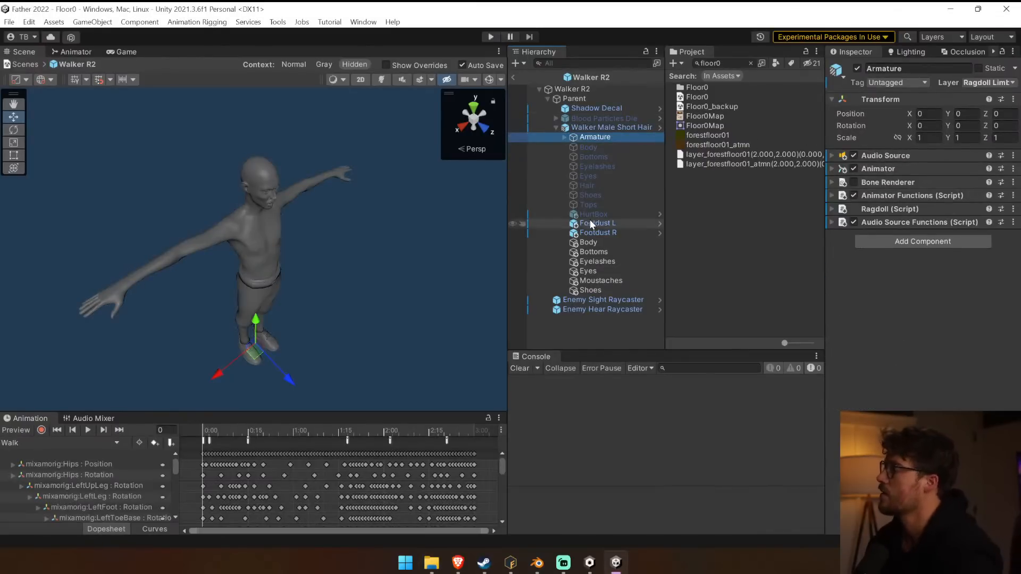
{"action": "left_click", "coordinate": [595, 205]}
{"action": "left_click", "coordinate": [593, 251]}
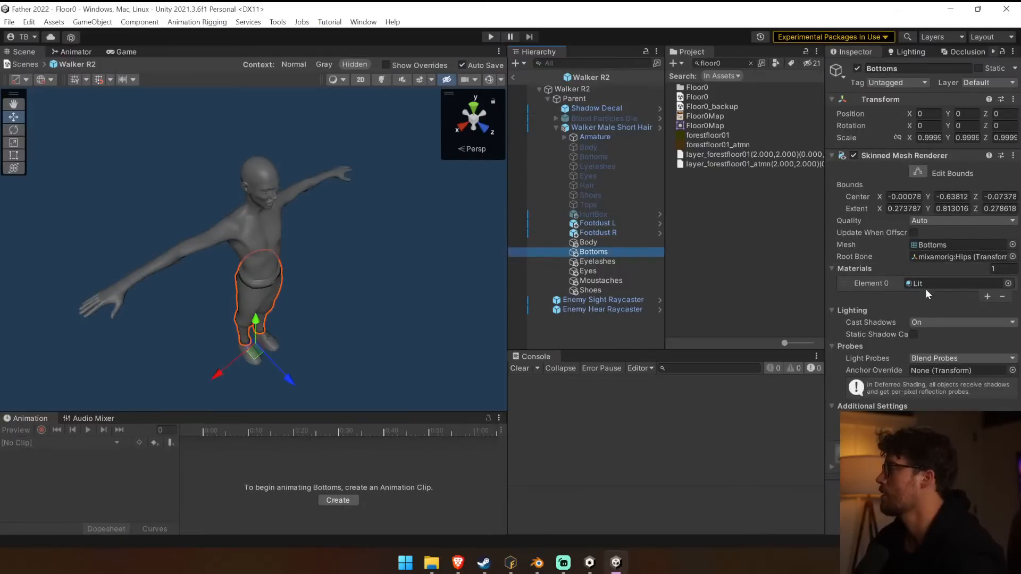
{"action": "left_click", "coordinate": [940, 245]}
{"action": "left_click", "coordinate": [724, 166]}
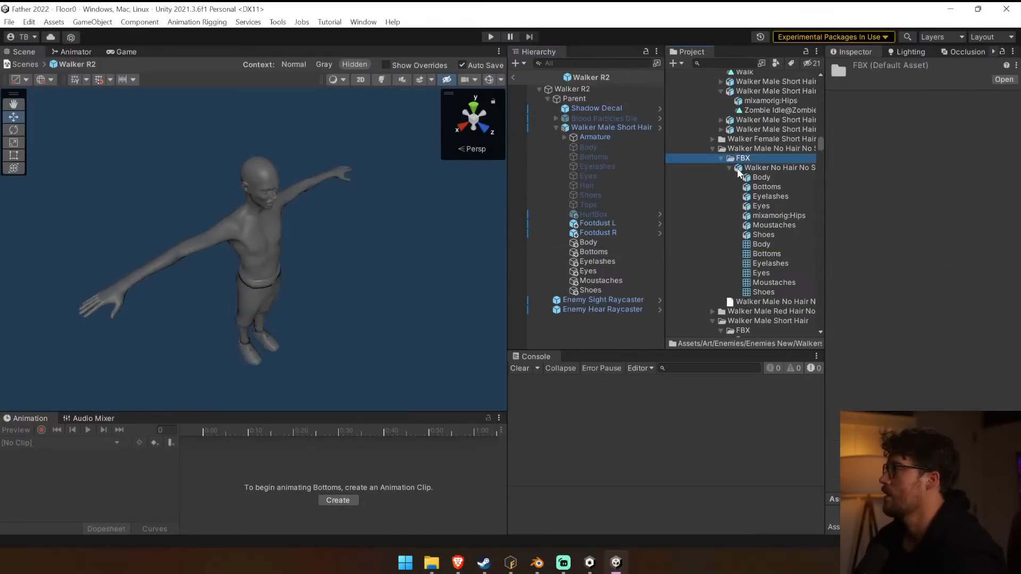
Show the Walker Male Red Hair No Pants asset folder in File Explorer and add the exported Walker Red Hair No Pants folder to it.
{"action": "left_click", "coordinate": [713, 149]}
{"action": "left_click_drag", "start_coordinate": [666, 162], "coordinate": [544, 163]}
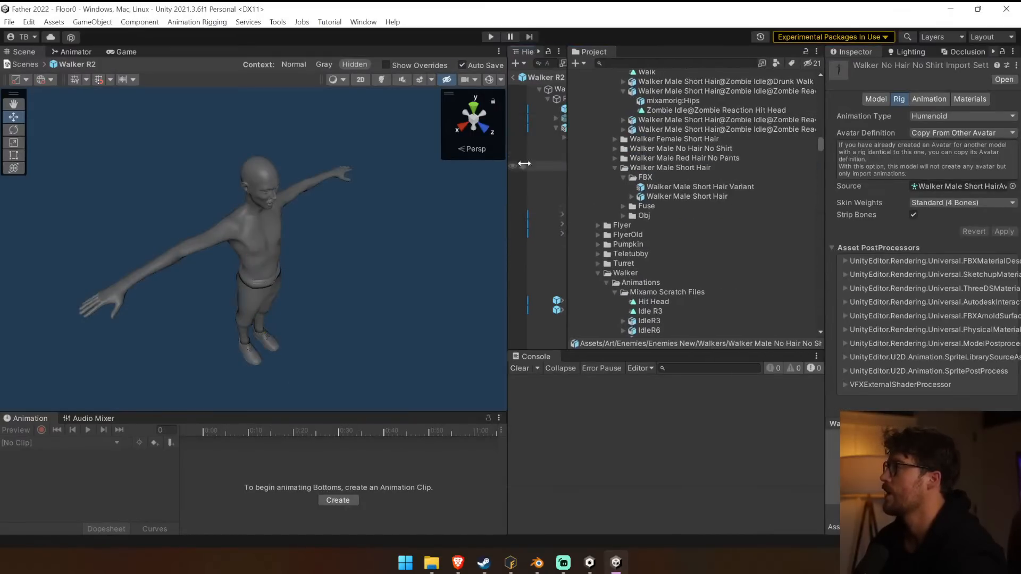
{"action": "left_click", "coordinate": [644, 158]}
{"action": "left_click", "coordinate": [615, 158]}
{"action": "right_click", "coordinate": [702, 159]}
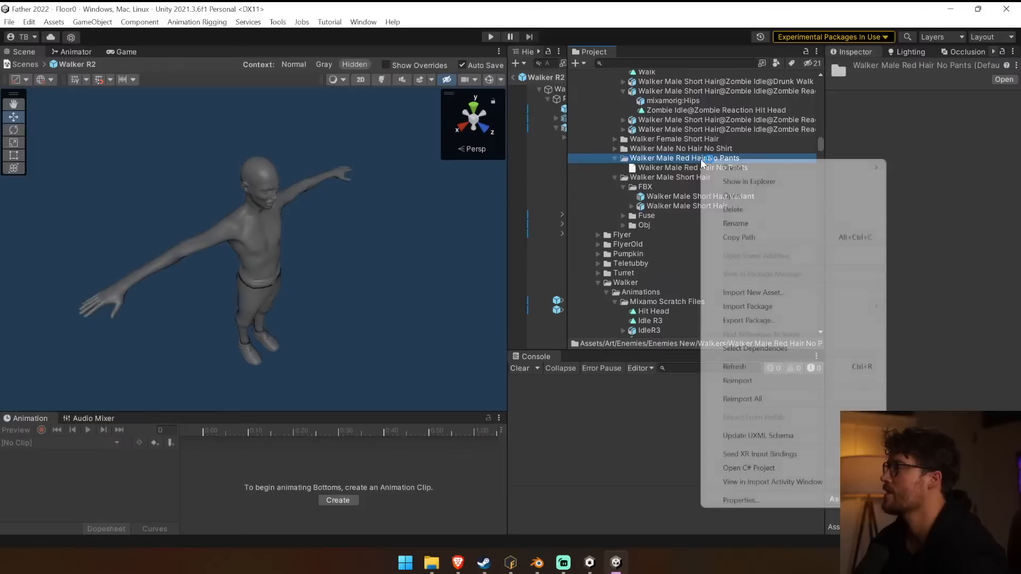
{"action": "left_click", "coordinate": [753, 182]}
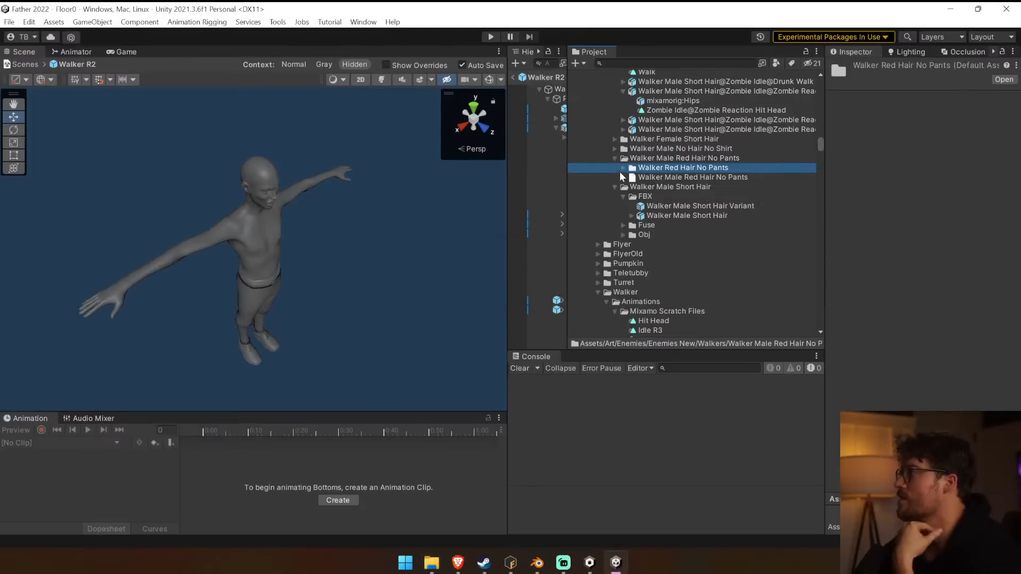
Set the Walker Red Hair No Pants model's rig to Humanoid, copy its avatar from Walker Male Short HairAvatar, and apply.
{"action": "left_click", "coordinate": [692, 187]}
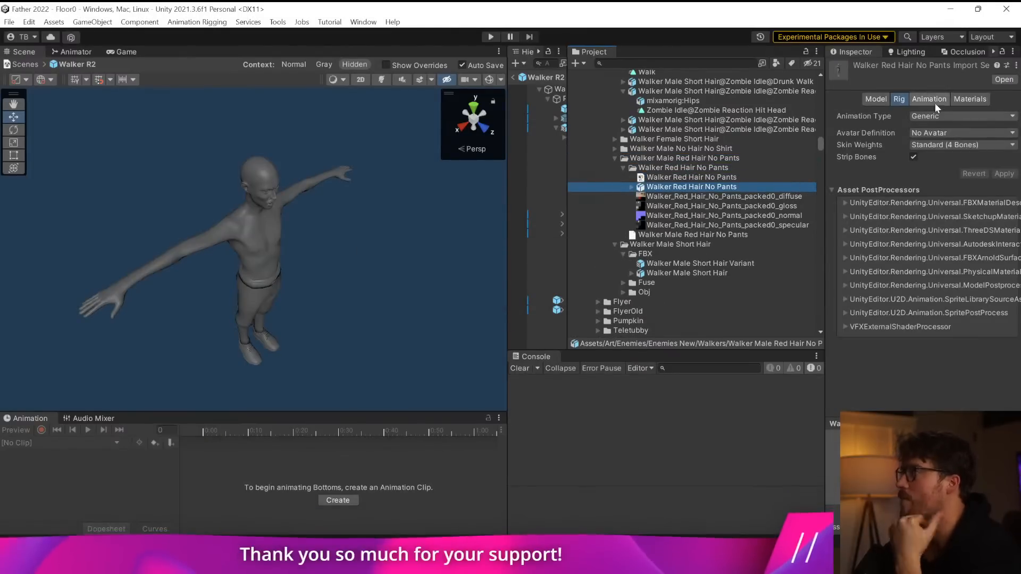
{"action": "left_click", "coordinate": [952, 116]}
{"action": "left_click", "coordinate": [948, 172]}
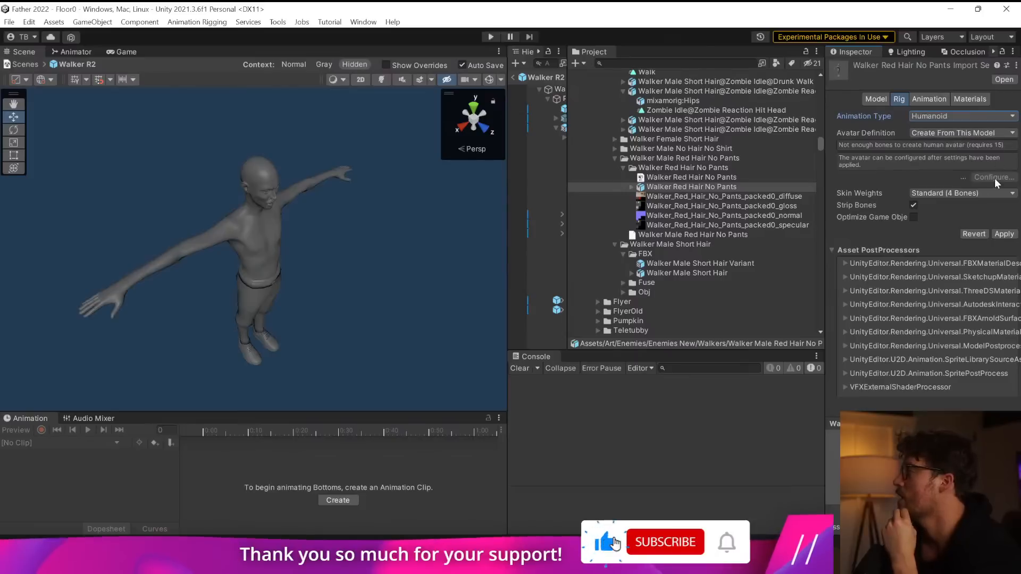
{"action": "left_click", "coordinate": [975, 133]}
{"action": "left_click", "coordinate": [952, 155]}
{"action": "left_click", "coordinate": [1013, 187]}
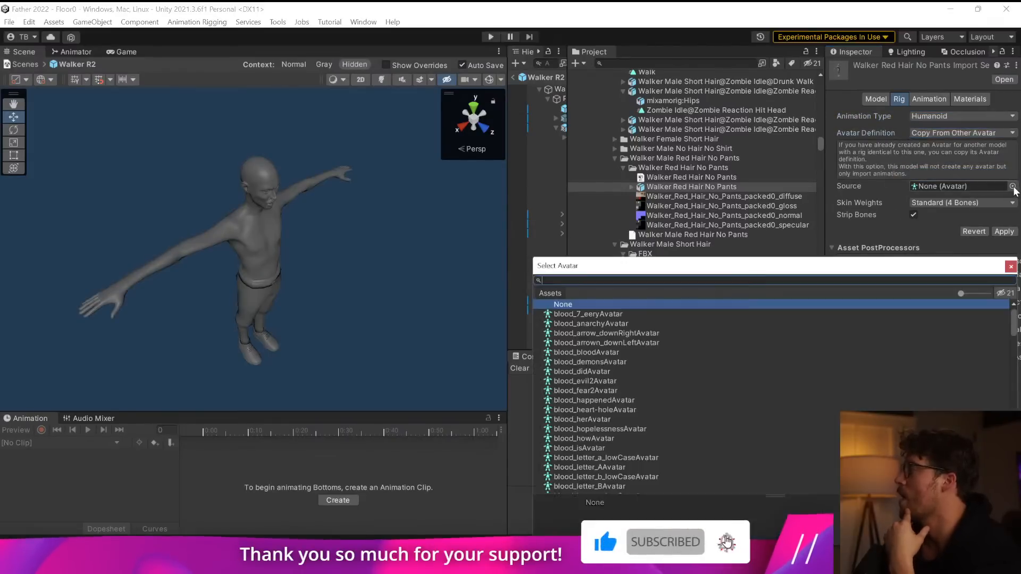
{"action": "type", "text": "hair"}
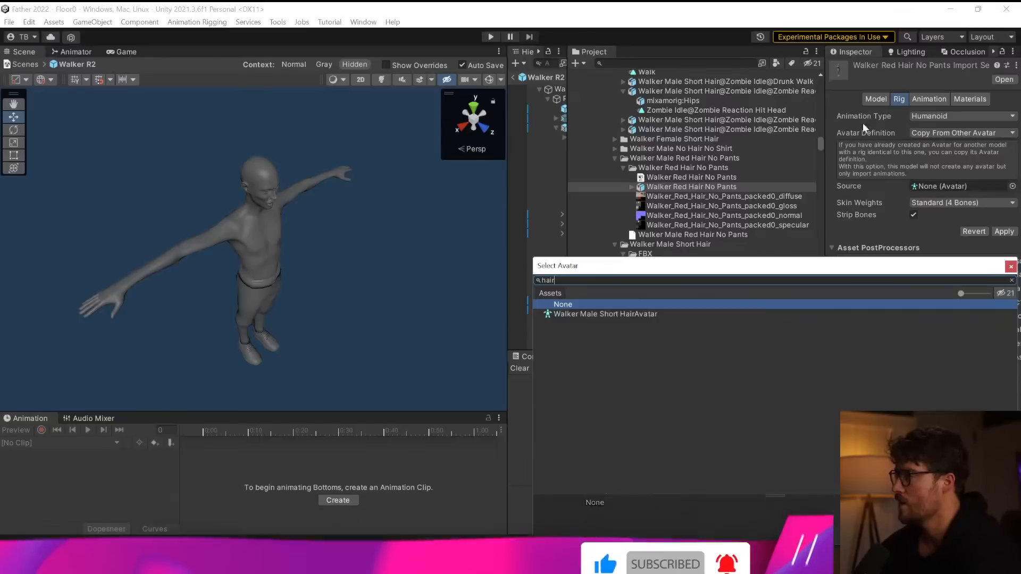
{"action": "double_click", "coordinate": [590, 315]}
{"action": "left_click", "coordinate": [997, 232]}
Try the Walker Red Hair No Pants model in the Walker R2 prefab, examine its root object, and remove it.
{"action": "left_click_drag", "start_coordinate": [507, 248], "coordinate": [249, 255]}
{"action": "left_click", "coordinate": [263, 369]}
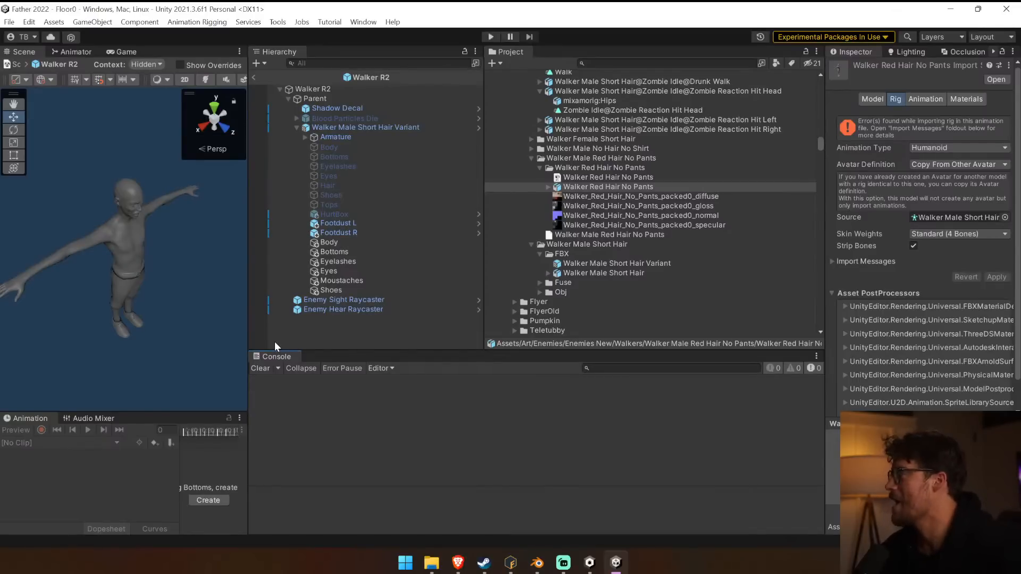
{"action": "left_click_drag", "start_coordinate": [588, 187], "coordinate": [352, 337]}
{"action": "left_click", "coordinate": [288, 320]}
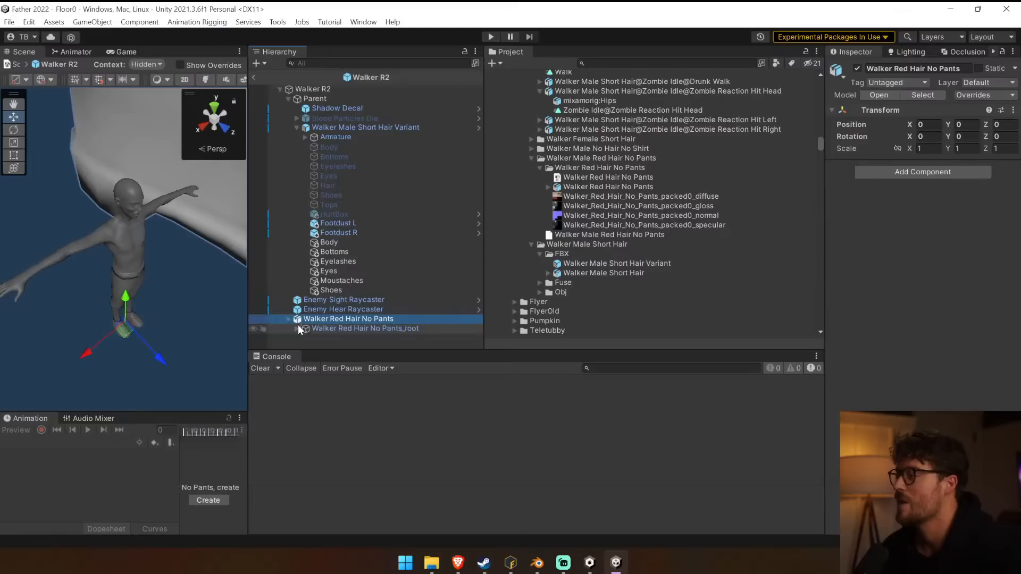
{"action": "left_click", "coordinate": [292, 330]}
{"action": "key", "text": "f"}
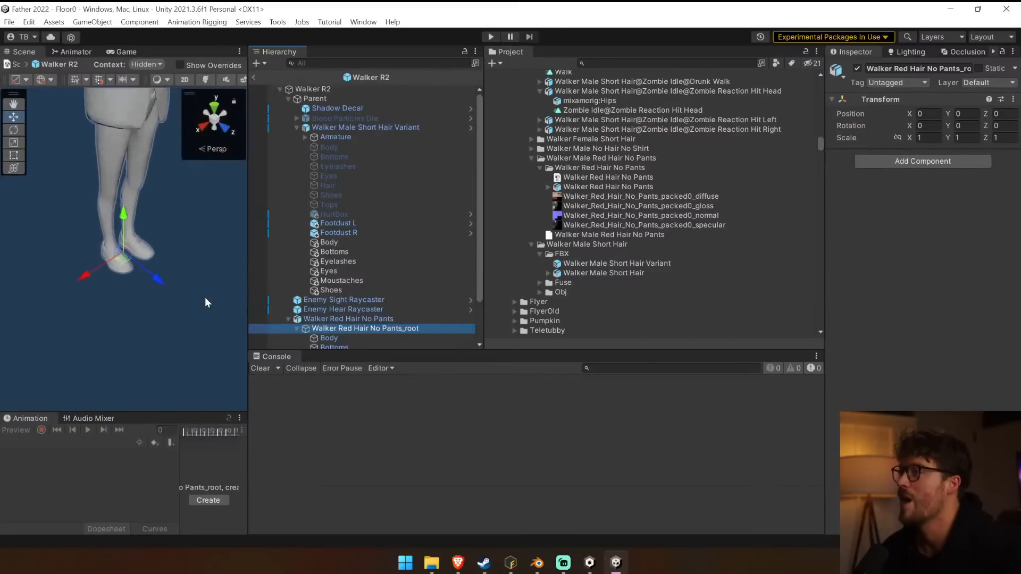
{"action": "left_click", "coordinate": [358, 320]}
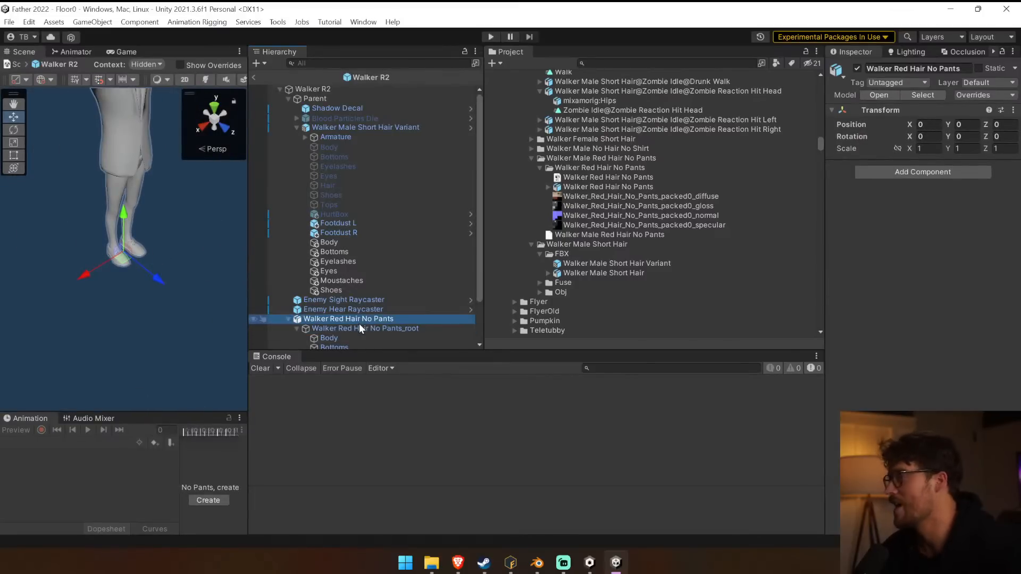
{"action": "key", "text": "Delete"}
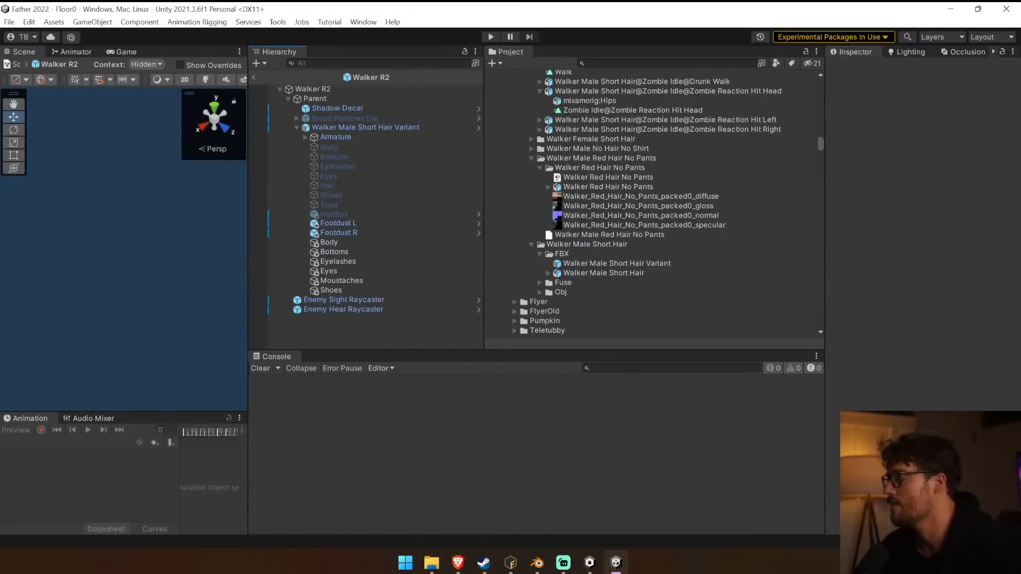
Switch to Mixamo in the browser and upload the Walker Red Hair No Pants character from Downloads\FUSE\Walker Red Hair No Pants.
{"action": "left_click", "coordinate": [467, 561]}
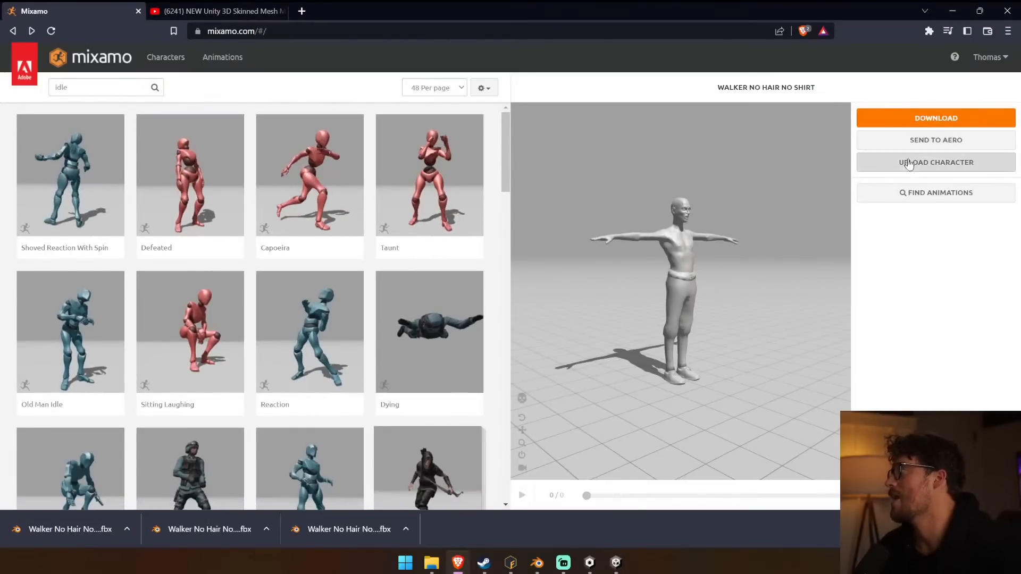
{"action": "left_click", "coordinate": [907, 162]}
{"action": "left_click", "coordinate": [486, 334]}
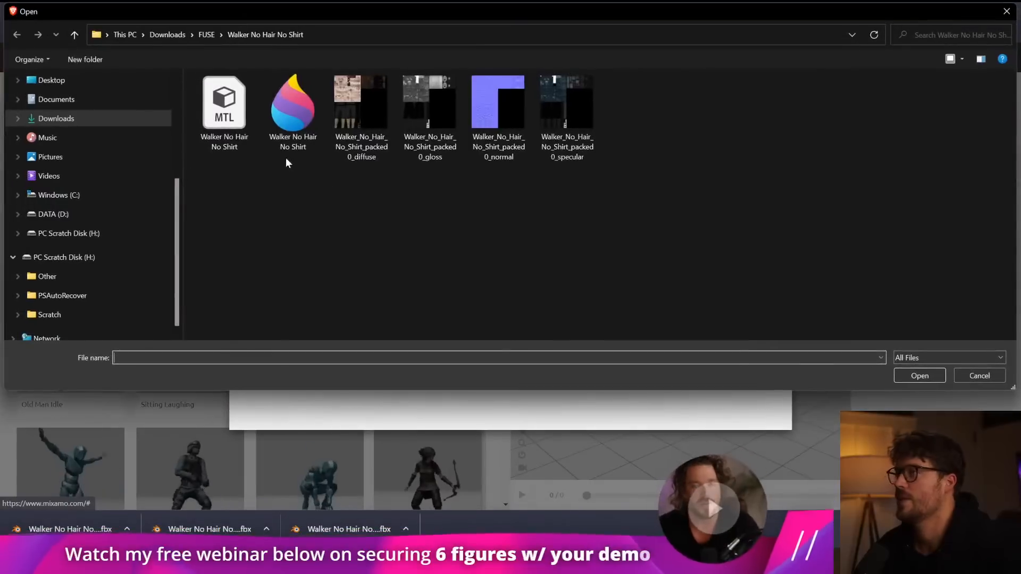
{"action": "left_click", "coordinate": [193, 35]}
{"action": "left_click", "coordinate": [233, 78]}
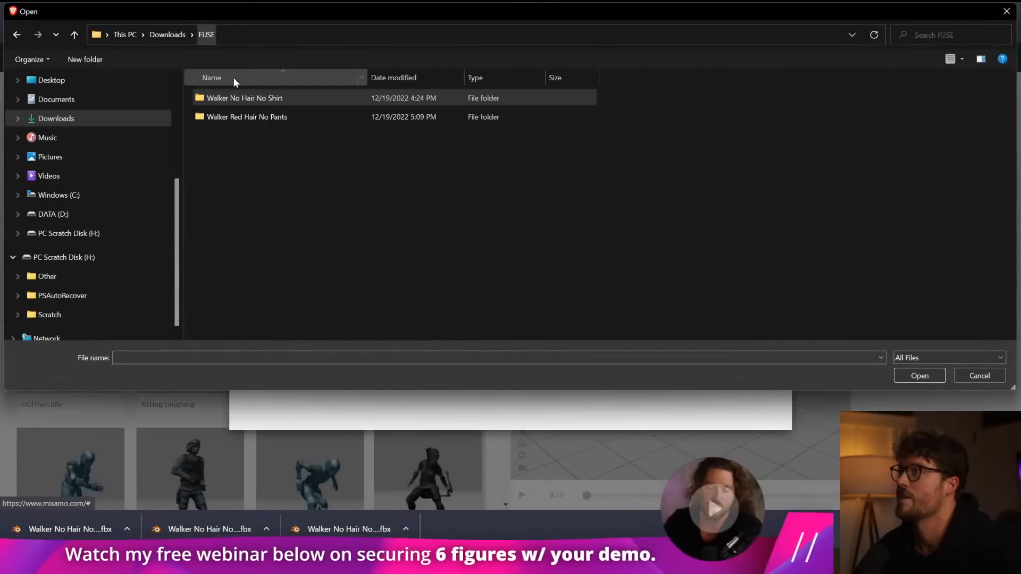
{"action": "double_click", "coordinate": [245, 118]}
{"action": "left_click", "coordinate": [290, 104]}
{"action": "double_click", "coordinate": [289, 104]}
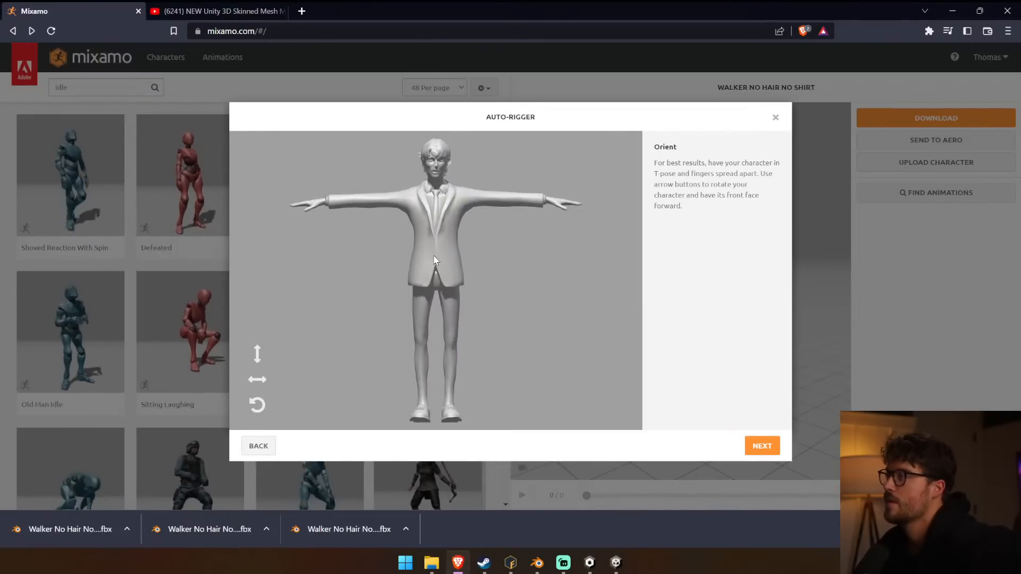
Accept the character's orientation, place the wrist, chin, elbow, knee and groin markers symmetrically, and start auto-rigging with the Standard Skeleton (65).
{"action": "left_click", "coordinate": [758, 444]}
{"action": "mouse_move", "coordinate": [328, 314]}
{"action": "left_mouse_down"}
{"action": "mouse_move", "coordinate": [529, 223]}
{"action": "mouse_move", "coordinate": [545, 200]}
{"action": "left_mouse_up"}
{"action": "mouse_move", "coordinate": [296, 281]}
{"action": "left_mouse_down"}
{"action": "mouse_move", "coordinate": [447, 217]}
{"action": "mouse_move", "coordinate": [436, 176]}
{"action": "left_mouse_up"}
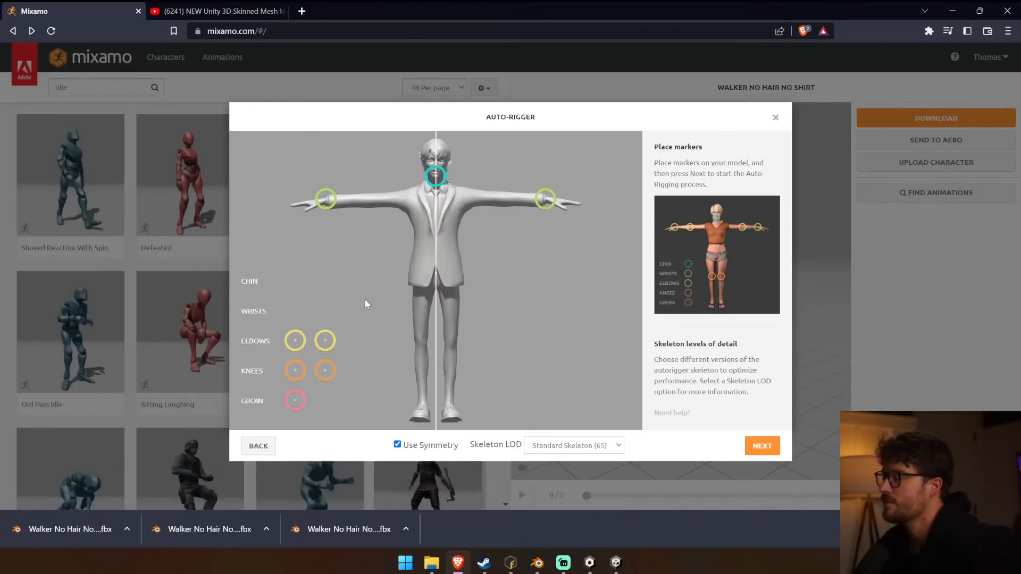
{"action": "left_click_drag", "start_coordinate": [326, 344], "coordinate": [507, 204]}
{"action": "left_click_drag", "start_coordinate": [325, 371], "coordinate": [452, 349]}
{"action": "left_click_drag", "start_coordinate": [295, 400], "coordinate": [436, 281]}
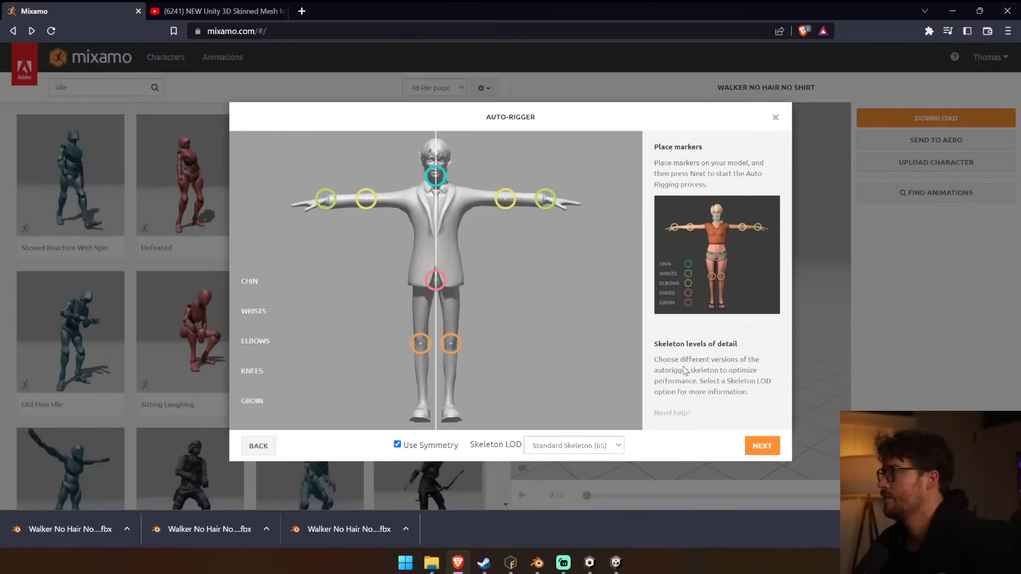
{"action": "left_click", "coordinate": [772, 447]}
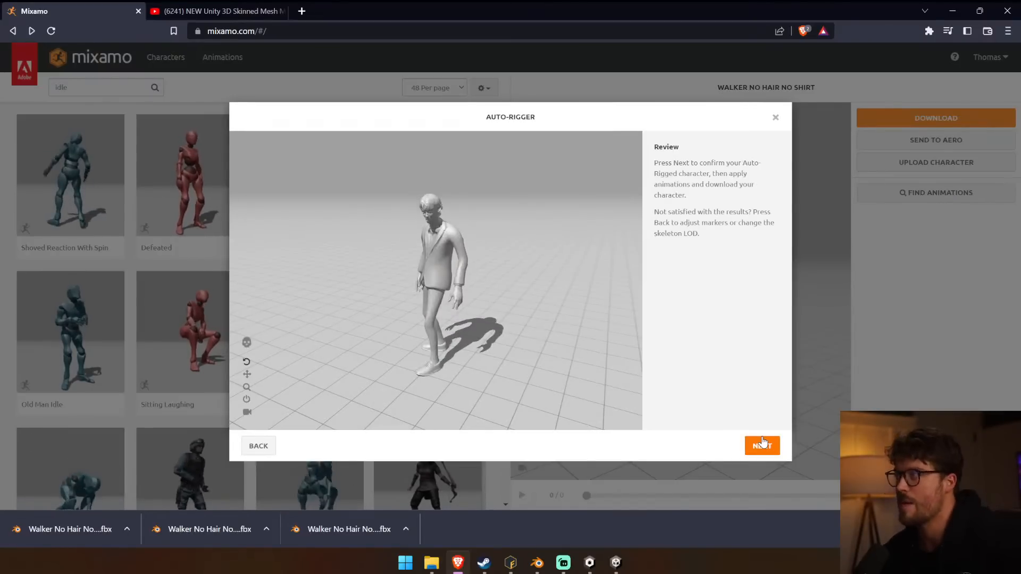
Accept the auto-rigged character and download it to Downloads as Walker Red Hair No Pants in FBX for Unity format with T-pose.
{"action": "left_click", "coordinate": [767, 437]}
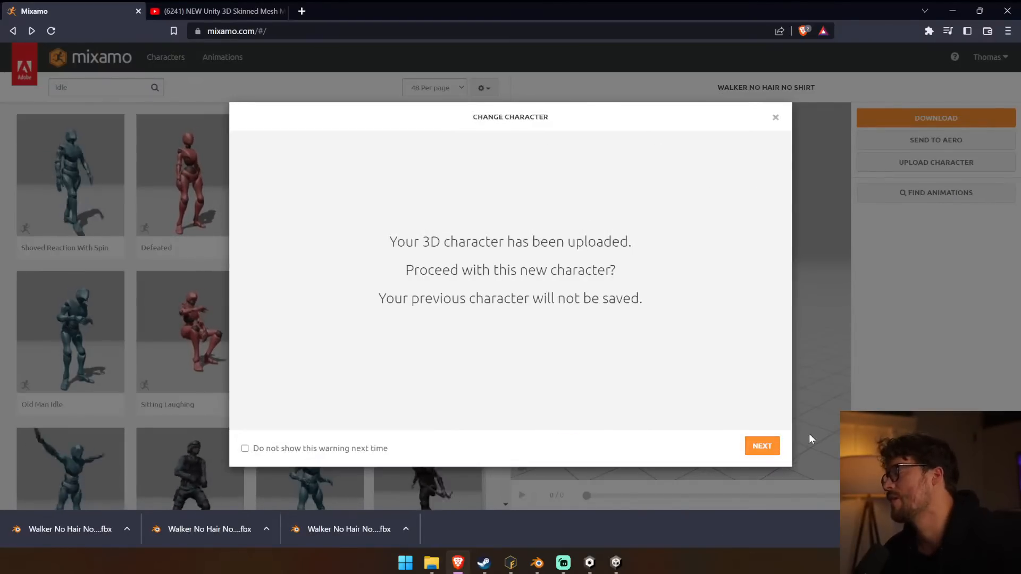
{"action": "left_click", "coordinate": [764, 447]}
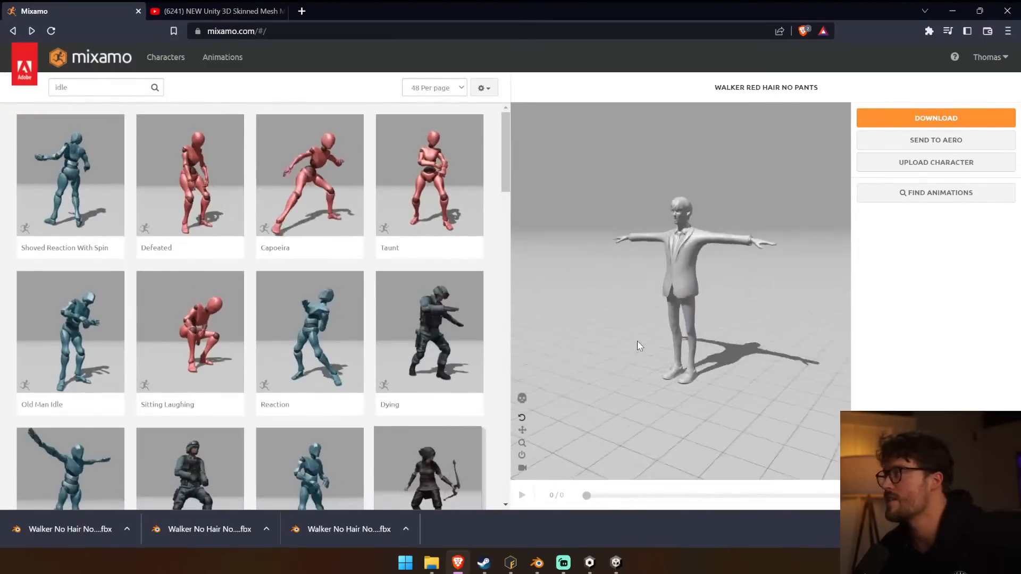
{"action": "left_click", "coordinate": [920, 118]}
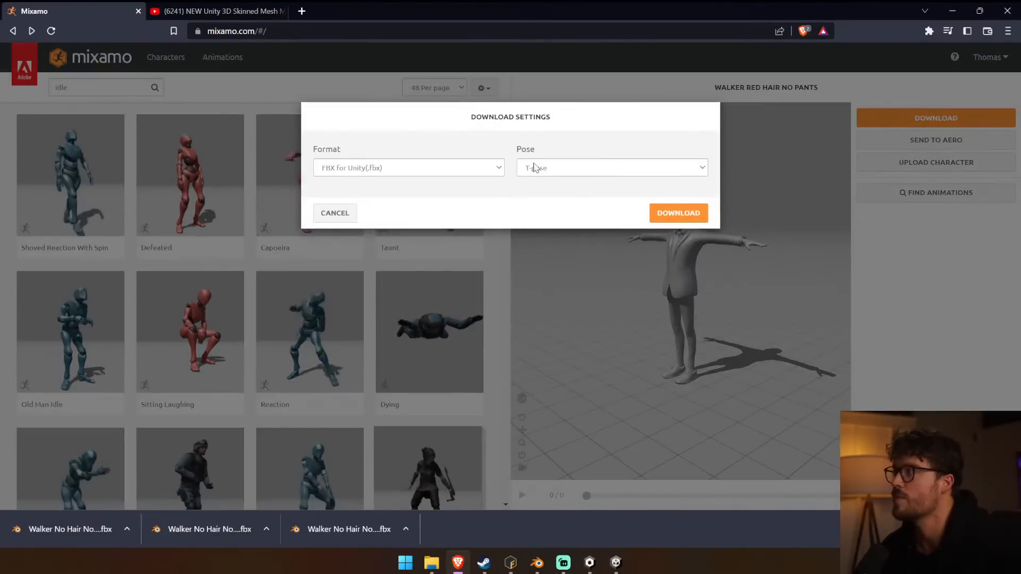
{"action": "left_click", "coordinate": [664, 210]}
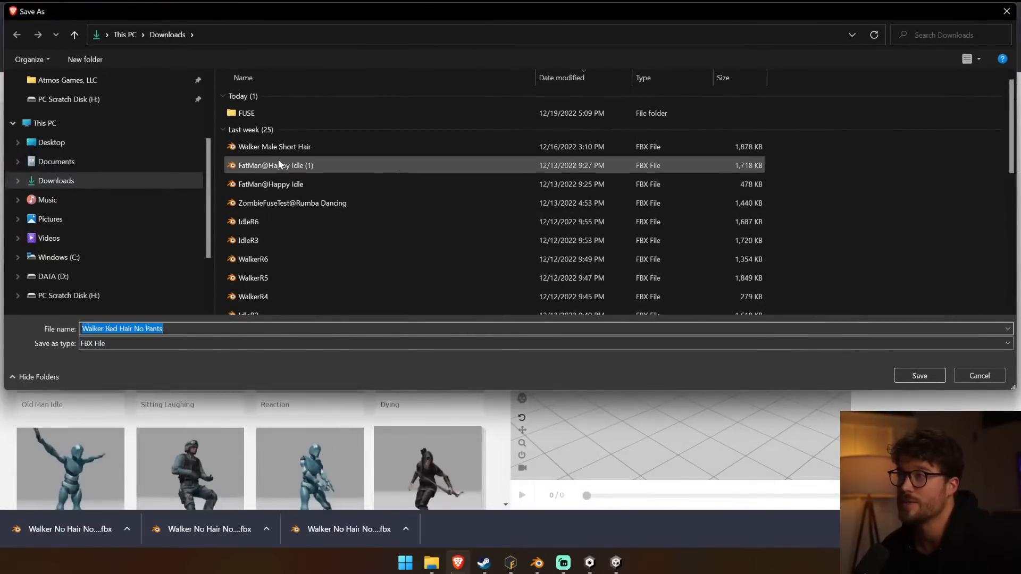
{"action": "key", "text": "Return"}
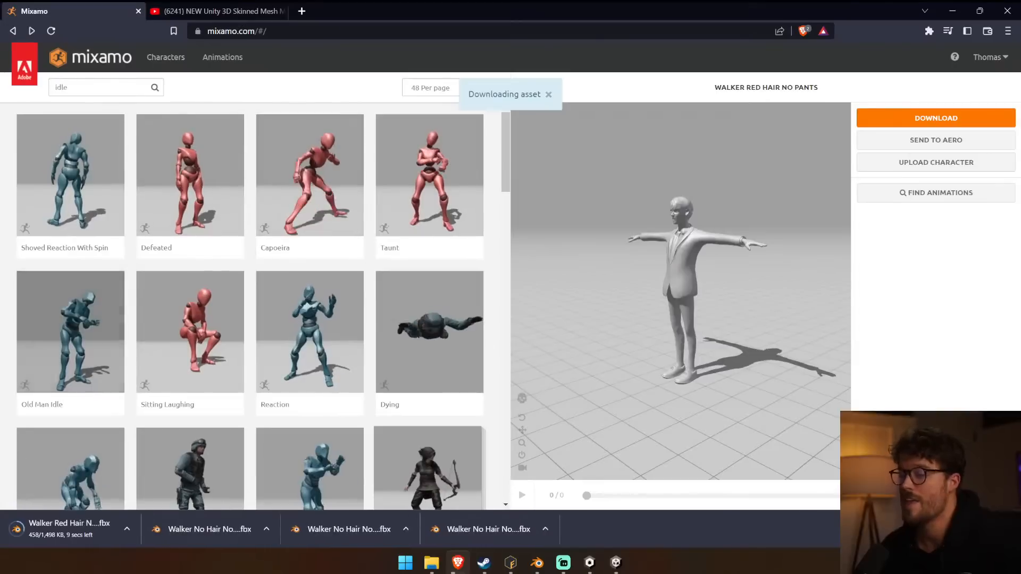
Switch to Blender and replace the open no-hair walker file with a new default scene.
{"action": "mouse_move", "coordinate": [541, 564]}
{"action": "left_click", "coordinate": [601, 505]}
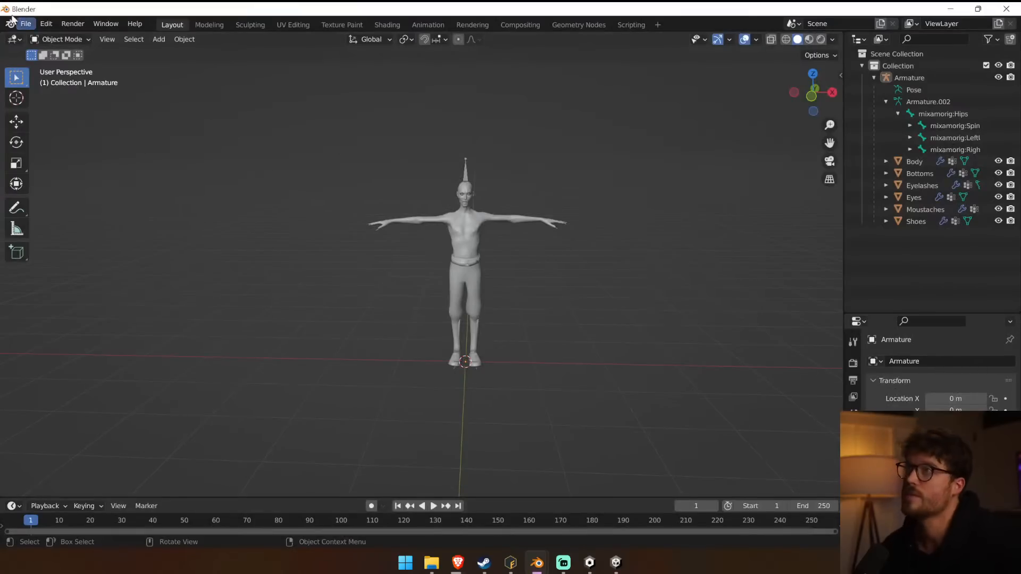
{"action": "left_click", "coordinate": [26, 24]}
{"action": "mouse_move", "coordinate": [30, 40]}
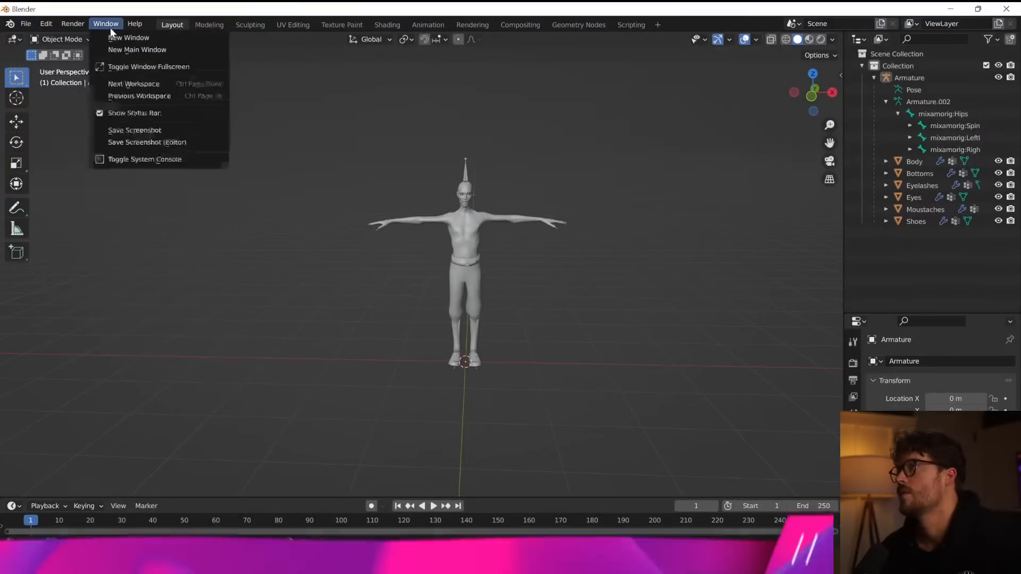
{"action": "left_click", "coordinate": [25, 23]}
{"action": "mouse_move", "coordinate": [30, 40]}
{"action": "left_click", "coordinate": [160, 48]}
{"action": "left_click", "coordinate": [522, 305]}
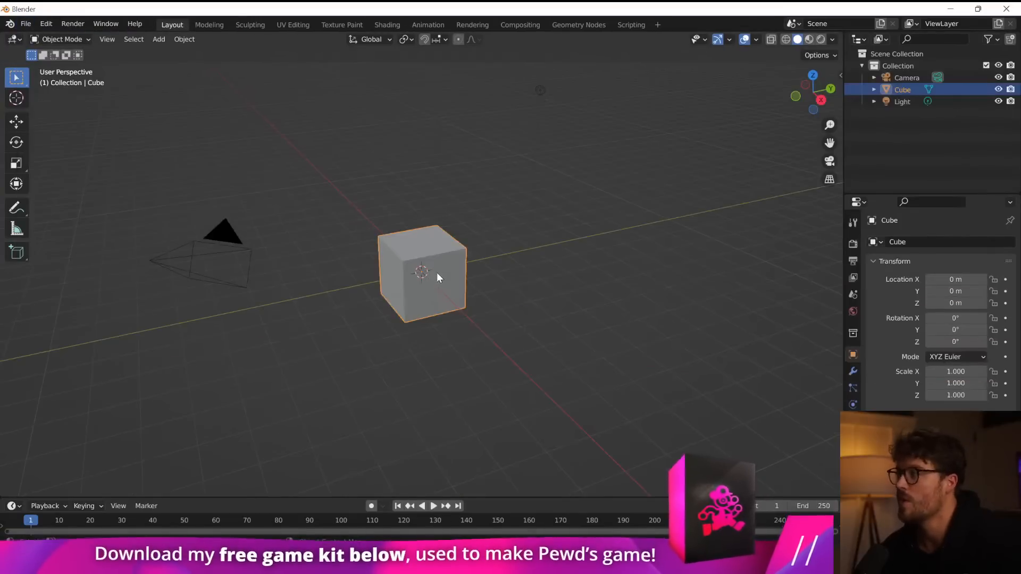
Delete the default cube, light and camera from the new scene.
{"action": "key", "text": "Delete"}
{"action": "left_click", "coordinate": [539, 90]}
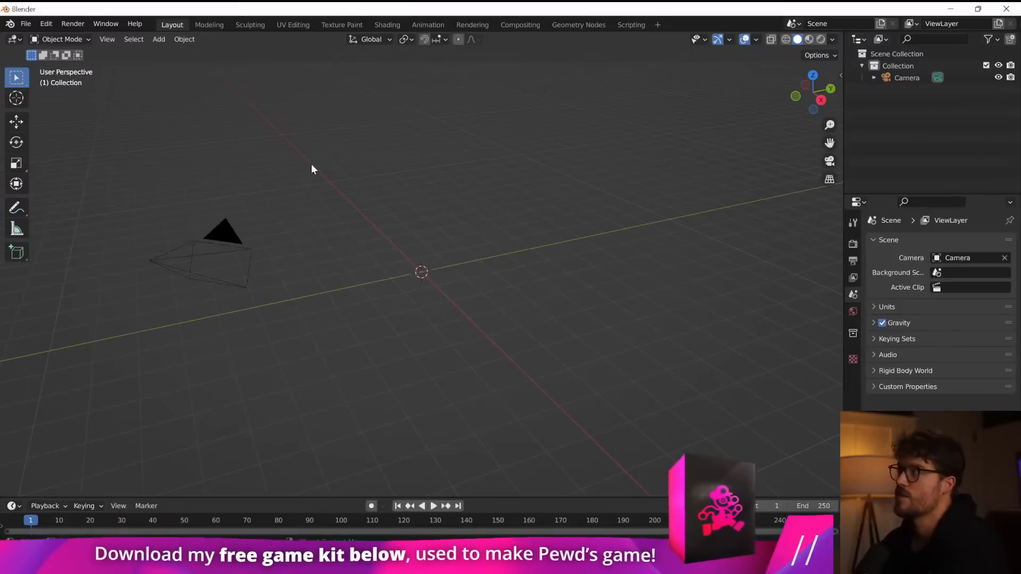
{"action": "key", "text": "Delete"}
{"action": "left_click", "coordinate": [226, 234]}
{"action": "key", "text": "Delete"}
{"action": "left_click", "coordinate": [27, 24]}
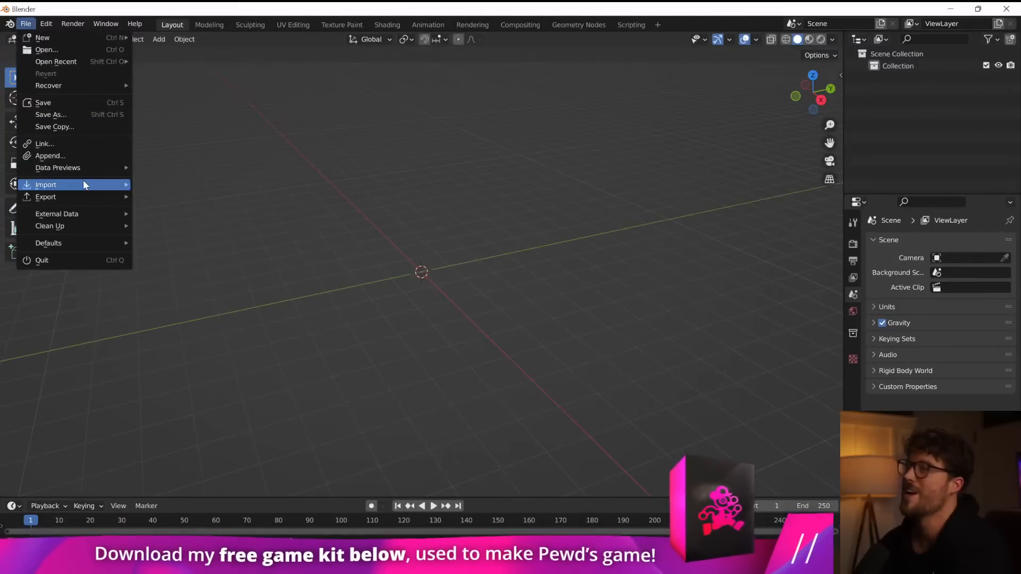
{"action": "mouse_move", "coordinate": [83, 184]}
{"action": "left_click", "coordinate": [207, 288]}
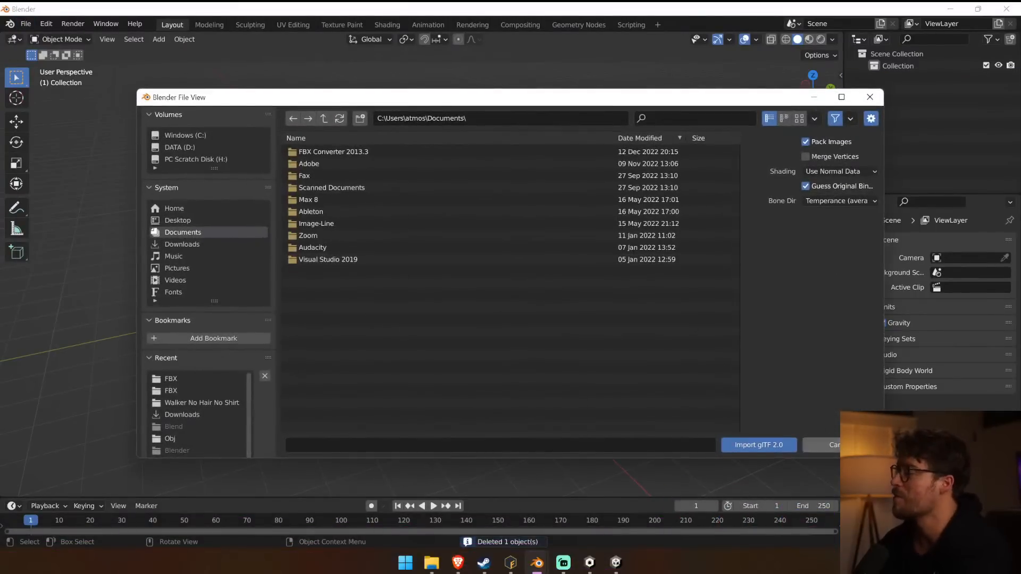
{"action": "key", "text": "Escape"}
Import Walker Red Hair No Pants.fbx from the Downloads folder in FBX format.
{"action": "left_click", "coordinate": [25, 23]}
{"action": "mouse_move", "coordinate": [83, 184]}
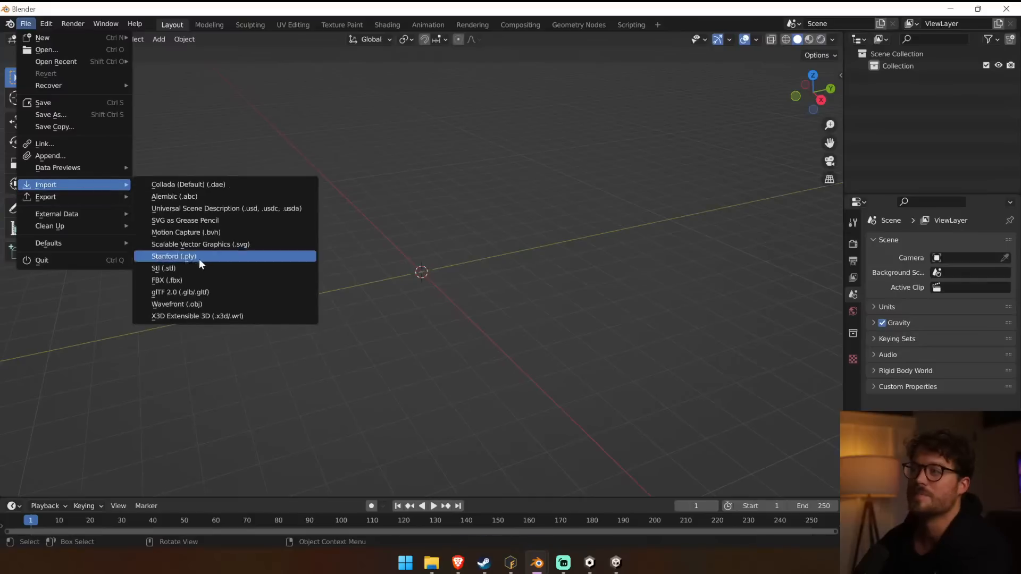
{"action": "left_click", "coordinate": [176, 278]}
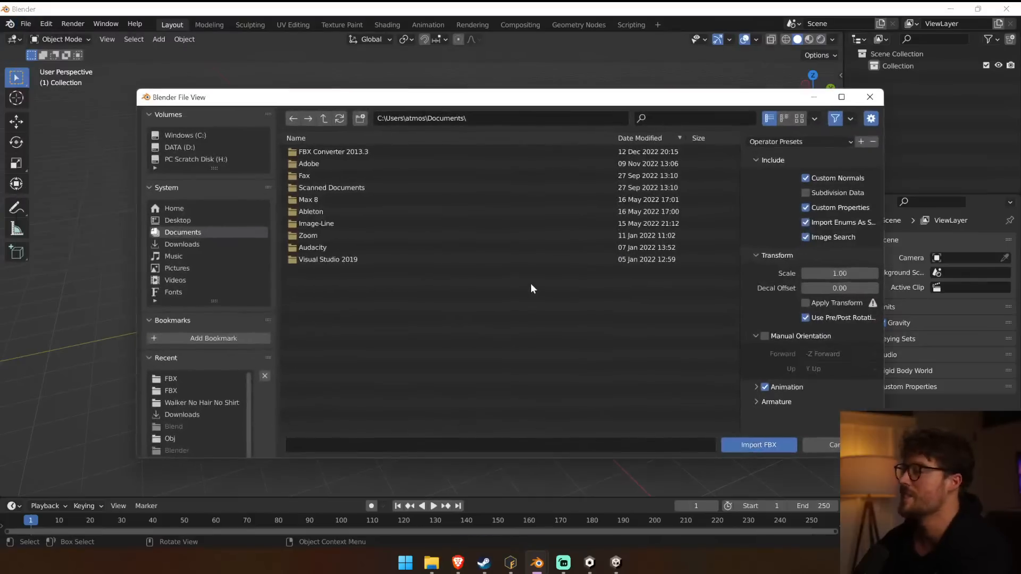
{"action": "left_click", "coordinate": [183, 220]}
{"action": "left_click", "coordinate": [186, 244]}
{"action": "double_click", "coordinate": [330, 152]}
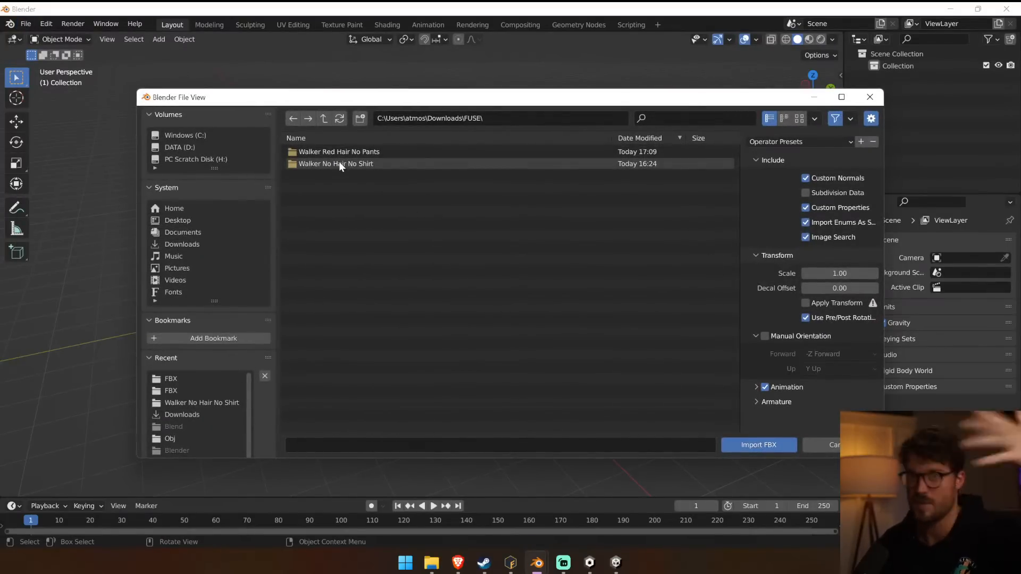
{"action": "double_click", "coordinate": [340, 159]}
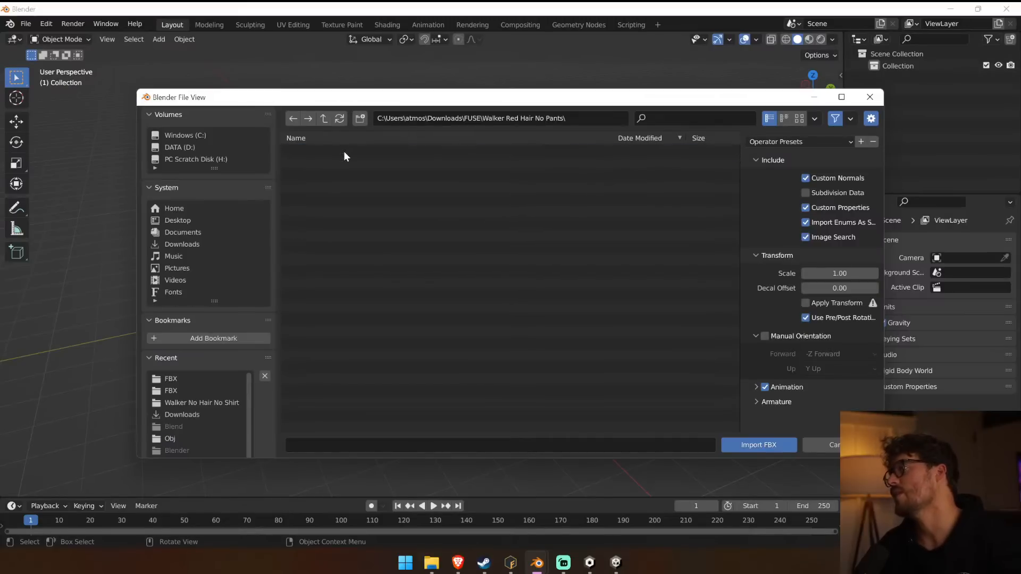
{"action": "double_click", "coordinate": [324, 119]}
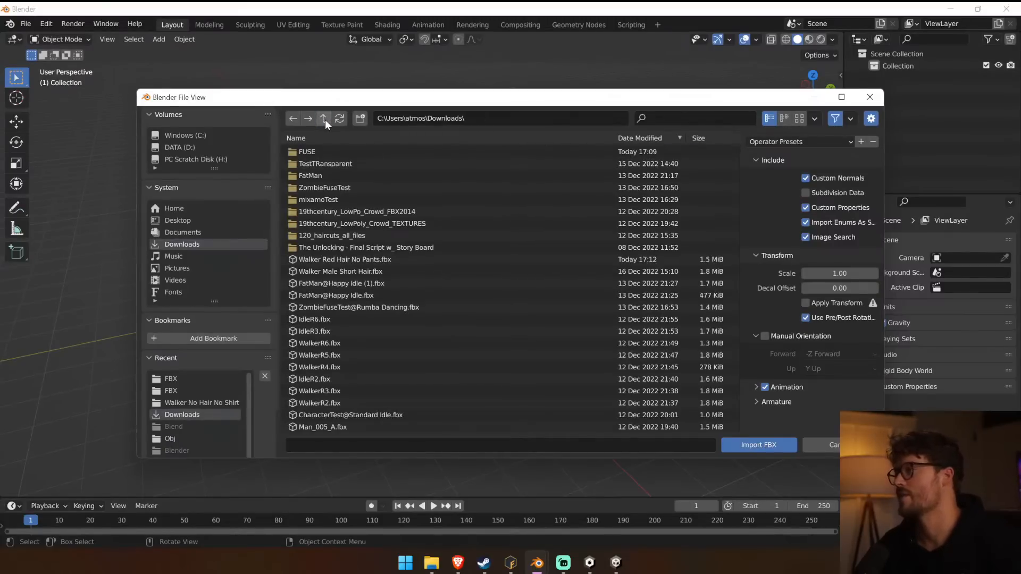
{"action": "left_click", "coordinate": [397, 259]}
{"action": "left_click", "coordinate": [747, 442]}
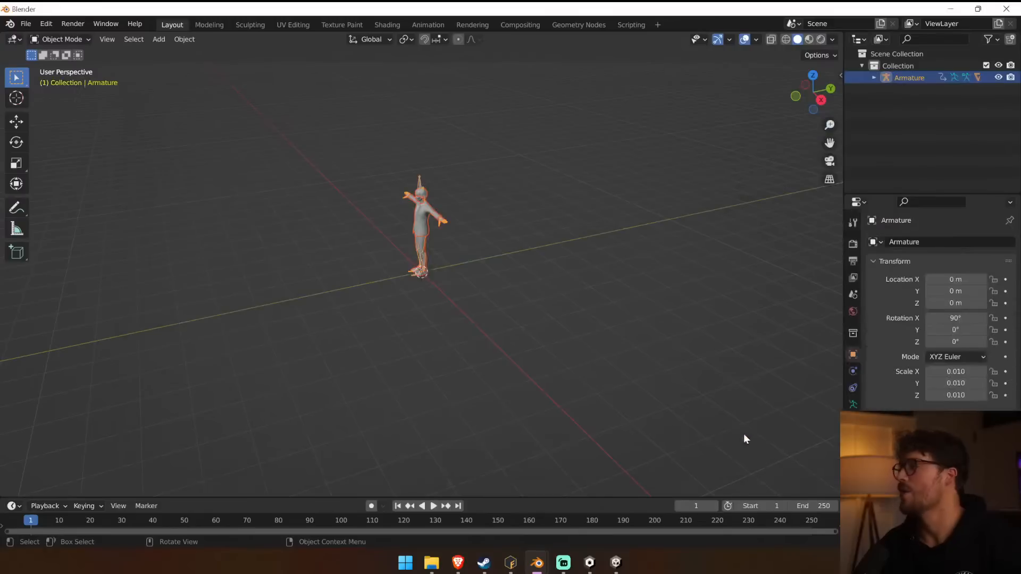
{"action": "middle_click_drag", "start_coordinate": [276, 221], "coordinate": [357, 205]}
{"action": "left_click", "coordinate": [874, 77]}
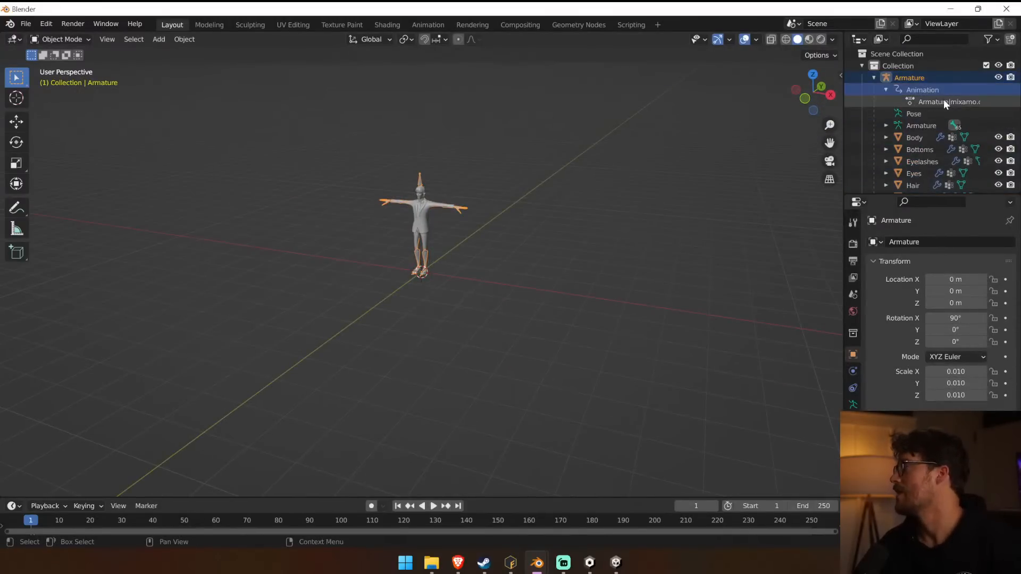
{"action": "key", "text": "Delete"}
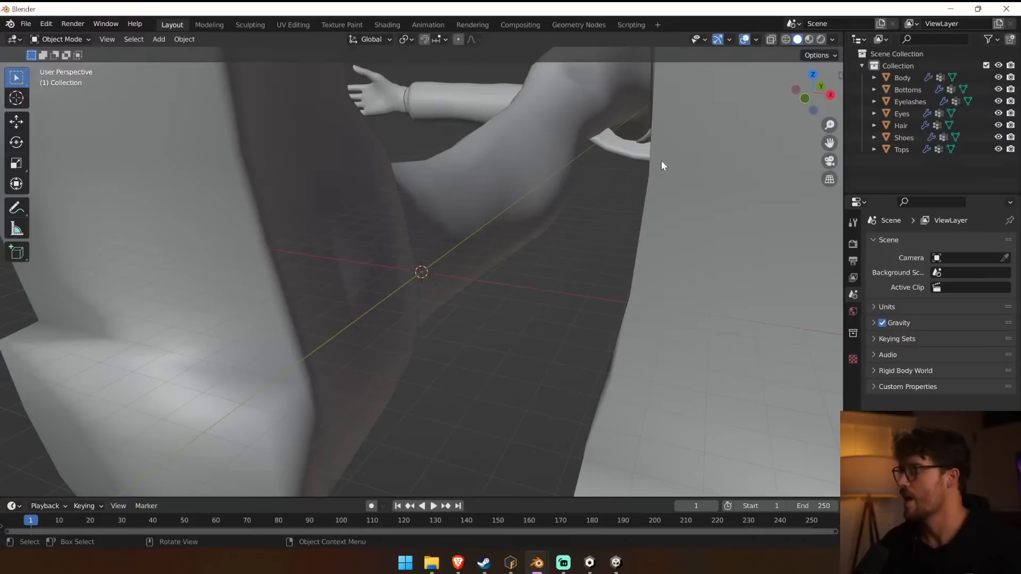
{"action": "key", "text": "ctrl+z"}
Delete the Animation data under the imported Armature, keeping the rig and its meshes.
{"action": "left_click", "coordinate": [875, 78]}
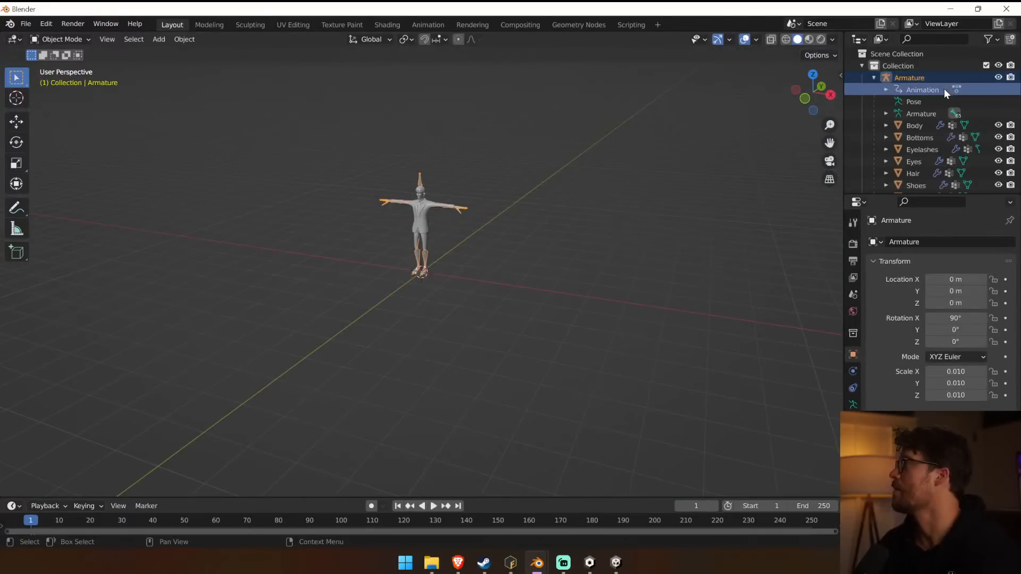
{"action": "right_click", "coordinate": [887, 94]}
{"action": "left_click", "coordinate": [950, 103]}
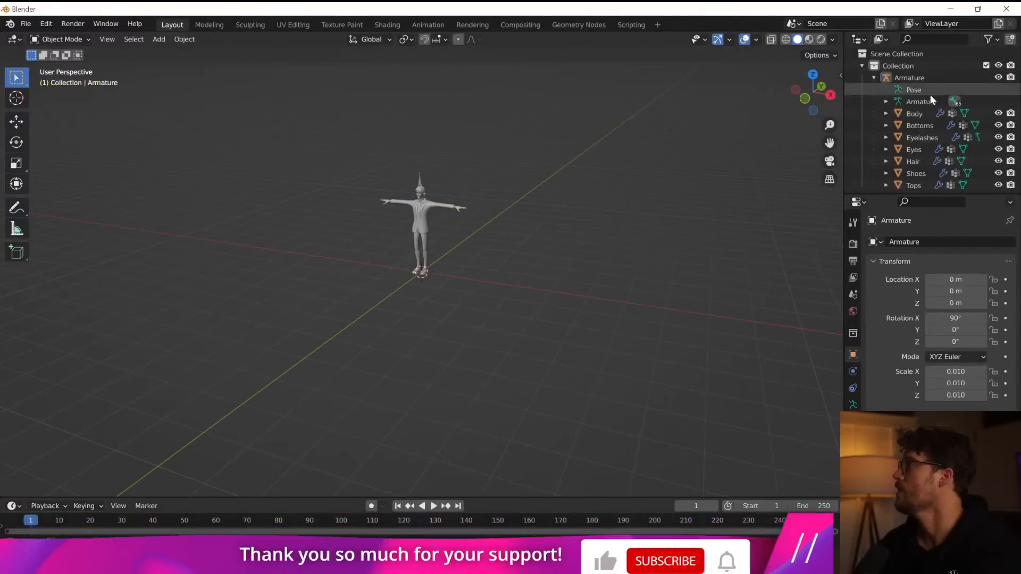
Start an FBX export and browse to the Assets folder of the Father 2022 Unity project under C:\Atmos Games\Father.
{"action": "middle_click_drag", "start_coordinate": [447, 213], "coordinate": [483, 201]}
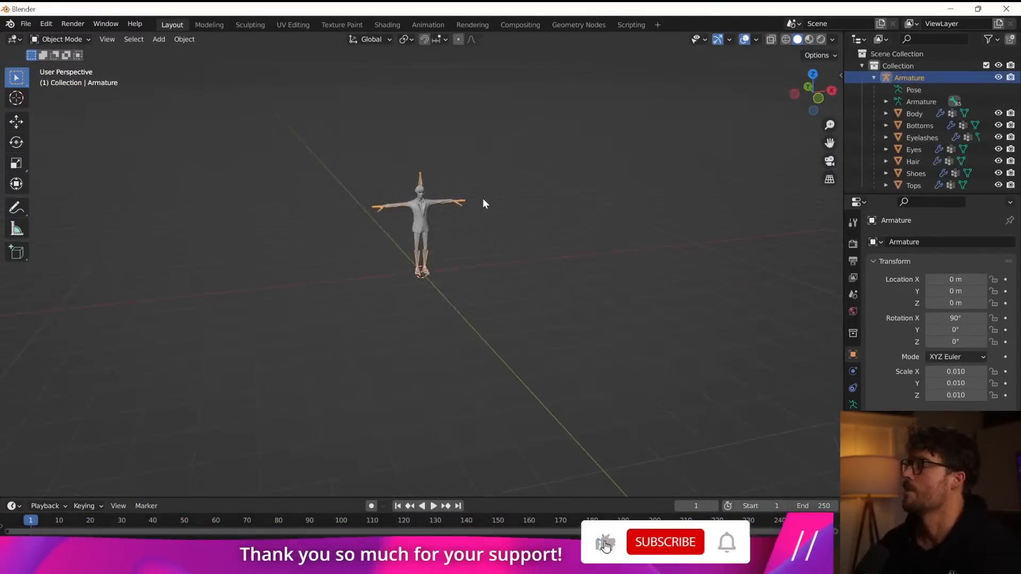
{"action": "left_click", "coordinate": [25, 23]}
{"action": "mouse_move", "coordinate": [64, 197]}
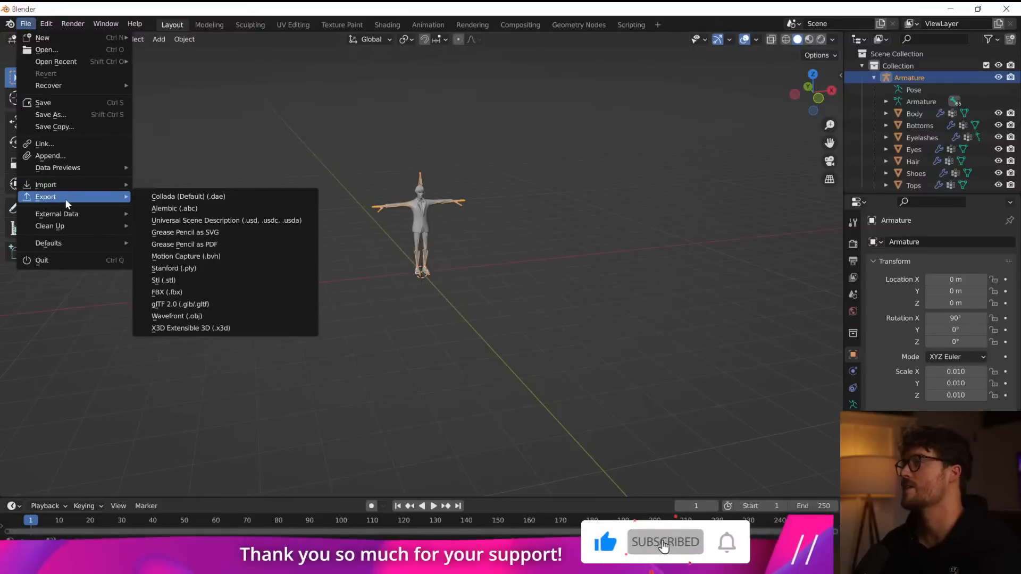
{"action": "left_click", "coordinate": [213, 292]}
{"action": "left_click", "coordinate": [194, 148]}
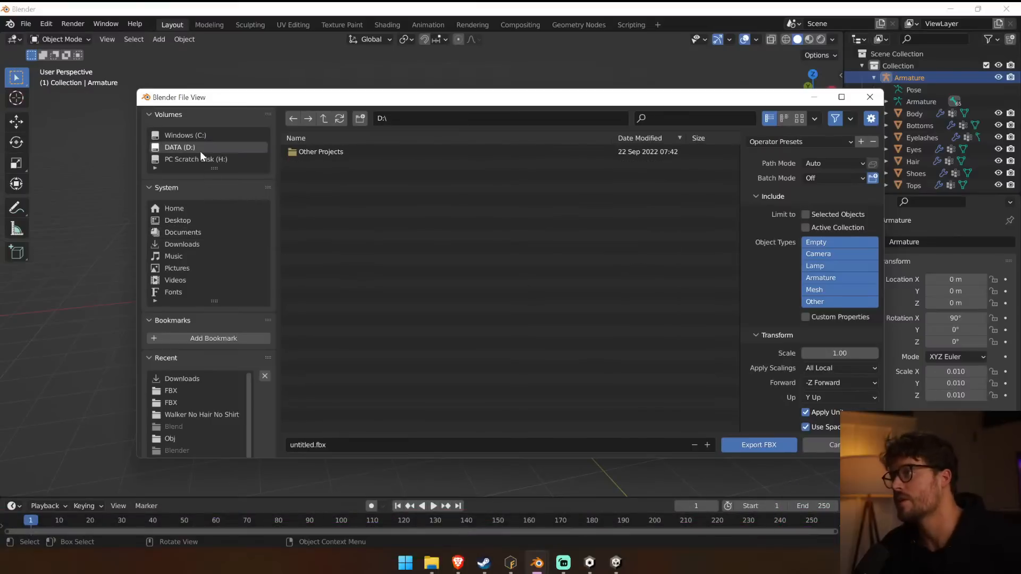
{"action": "left_click", "coordinate": [321, 153]}
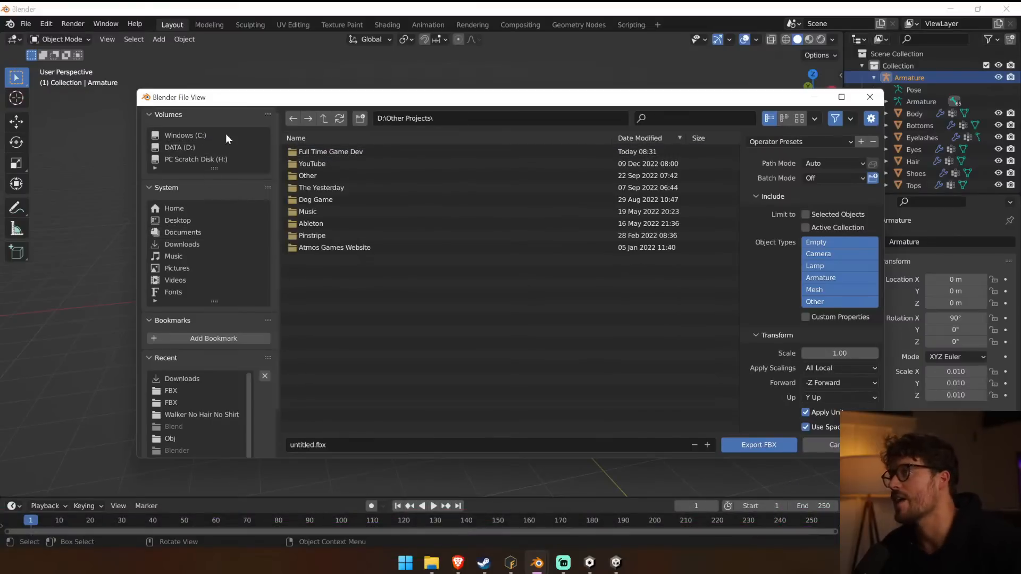
{"action": "left_click", "coordinate": [183, 135]}
{"action": "left_click", "coordinate": [324, 164]}
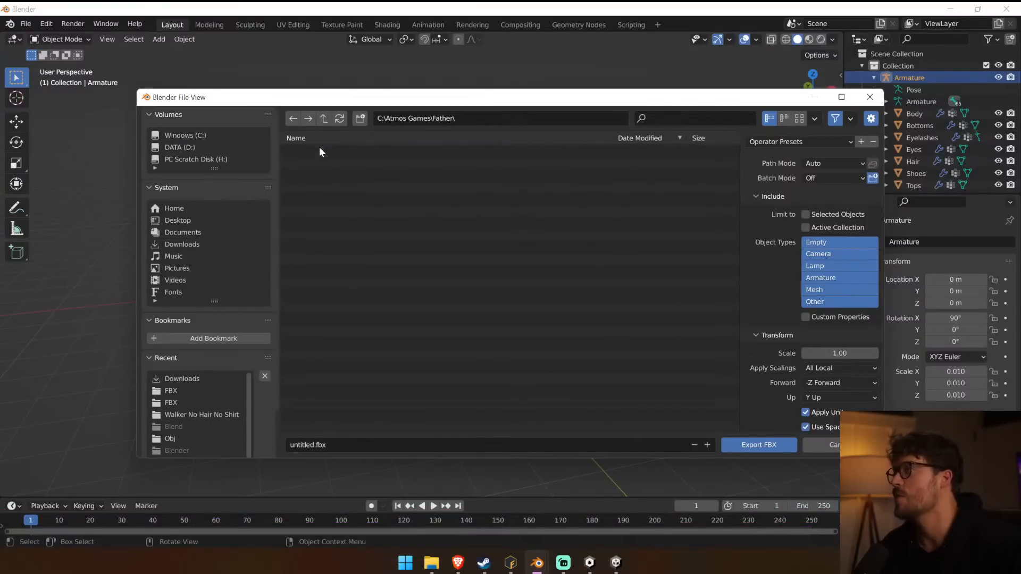
{"action": "left_click", "coordinate": [319, 153]}
{"action": "left_click", "coordinate": [316, 222]}
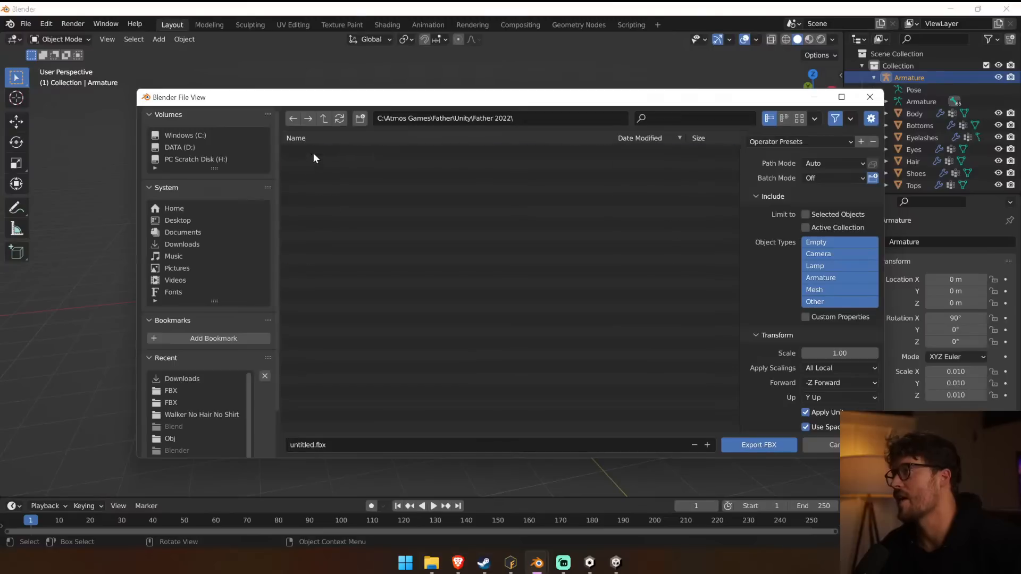
{"action": "left_click", "coordinate": [313, 152]}
{"action": "left_click", "coordinate": [318, 174]}
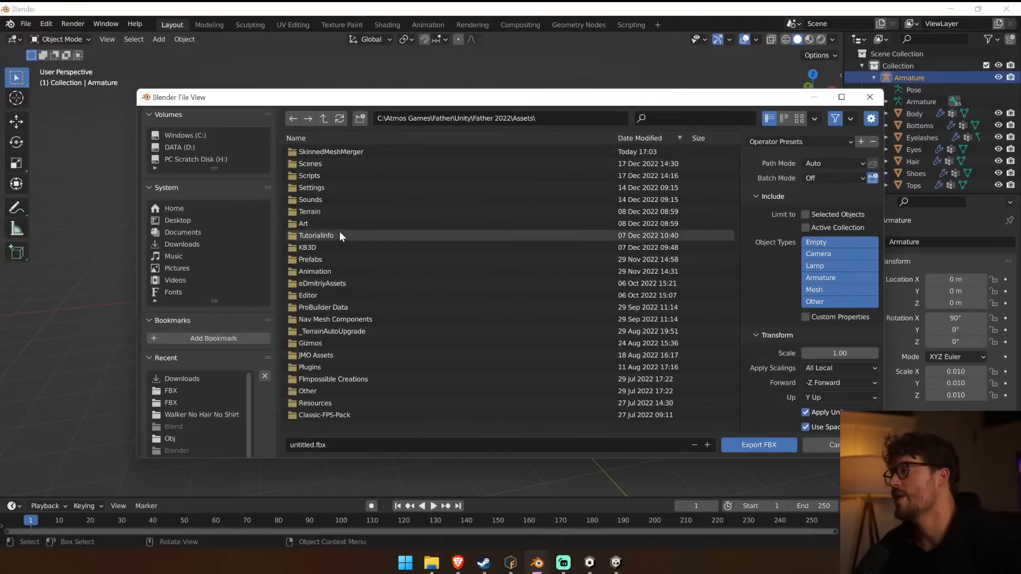
Export the model as Walker Red Hair No Pants.fbx into Art\Enemies\Enemies New\Walkers\Walker Male Red Hair No Pants.
{"action": "left_click", "coordinate": [338, 222]}
{"action": "left_click", "coordinate": [328, 152]}
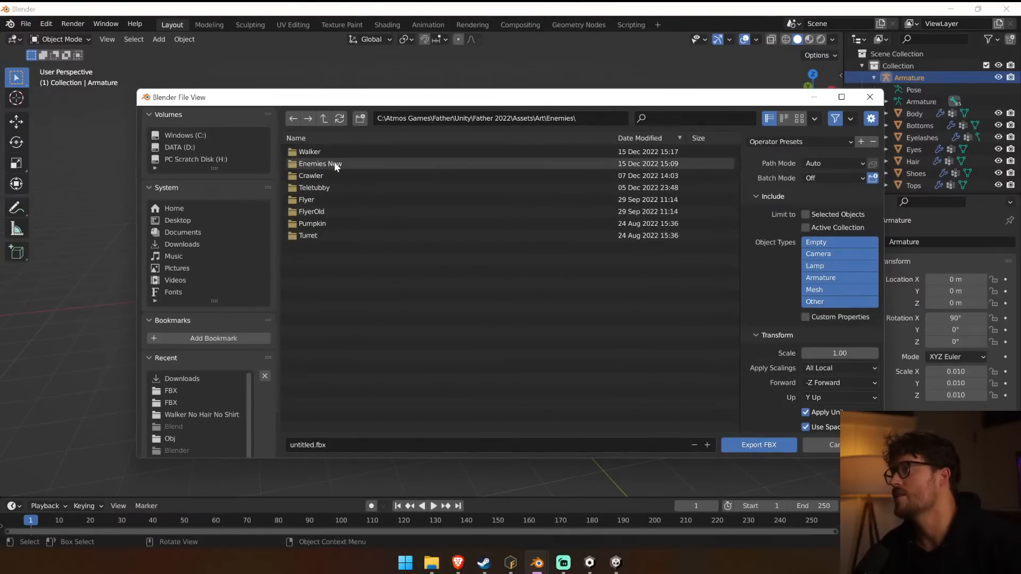
{"action": "left_click", "coordinate": [336, 163]}
{"action": "left_click", "coordinate": [326, 152]}
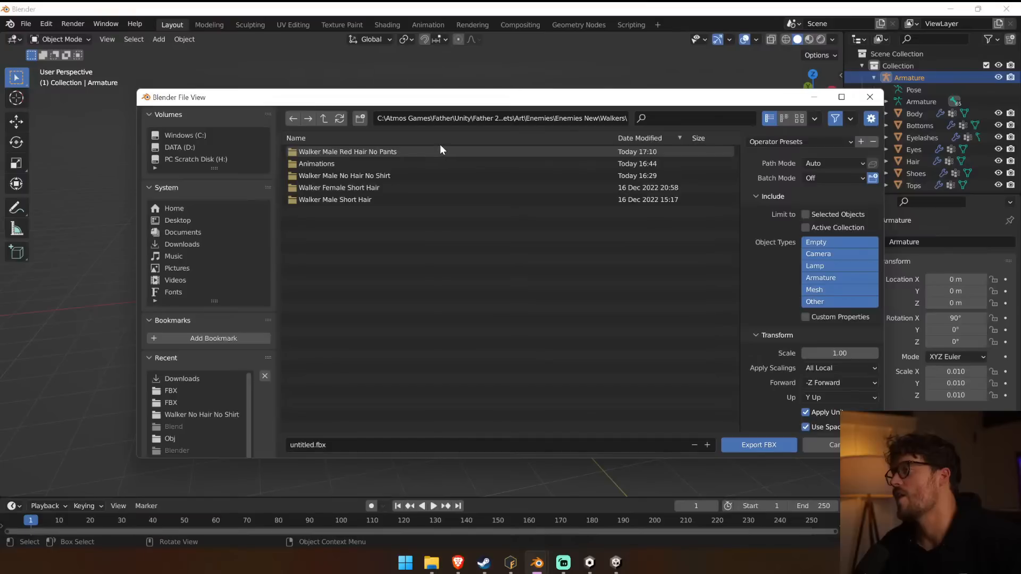
{"action": "left_click", "coordinate": [353, 154]}
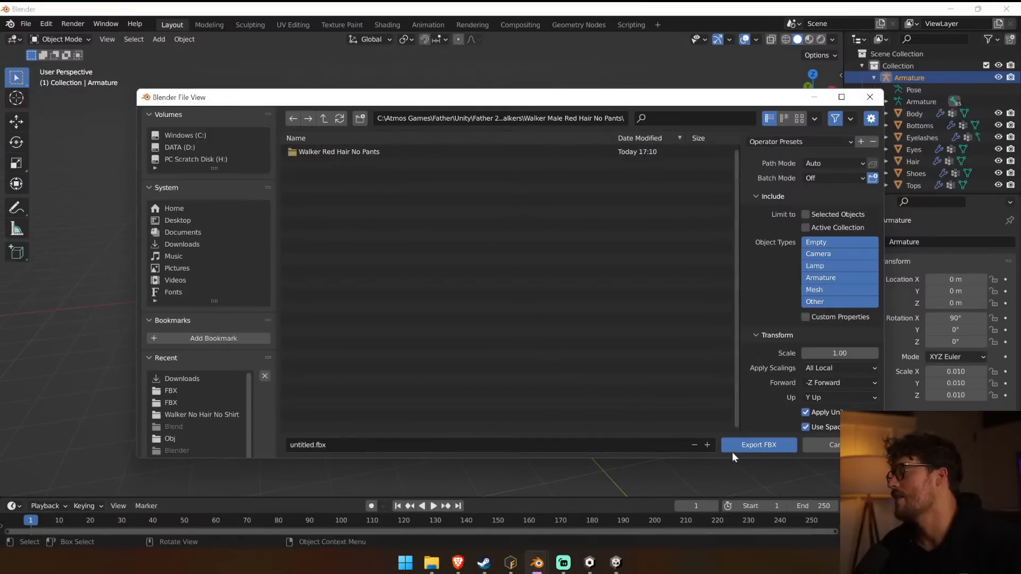
{"action": "left_click", "coordinate": [341, 445]}
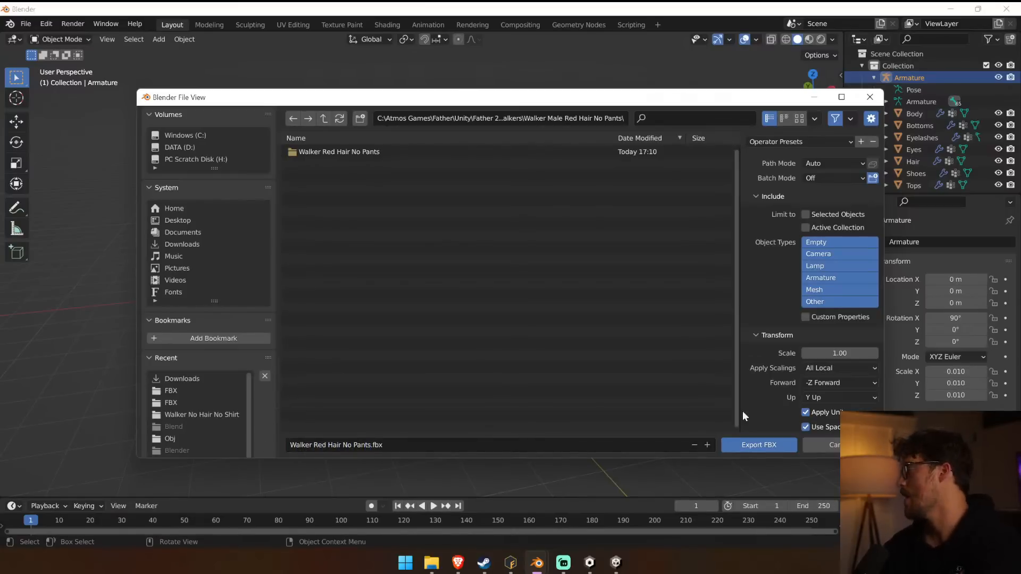
{"action": "left_click", "coordinate": [749, 444]}
Switch to Unity and delete the old Walker Red Hair No Pants model and its same-named file from the inner subfolder, keeping the textures.
{"action": "left_click", "coordinate": [623, 564]}
{"action": "right_click", "coordinate": [590, 567]}
{"action": "left_click", "coordinate": [588, 531]}
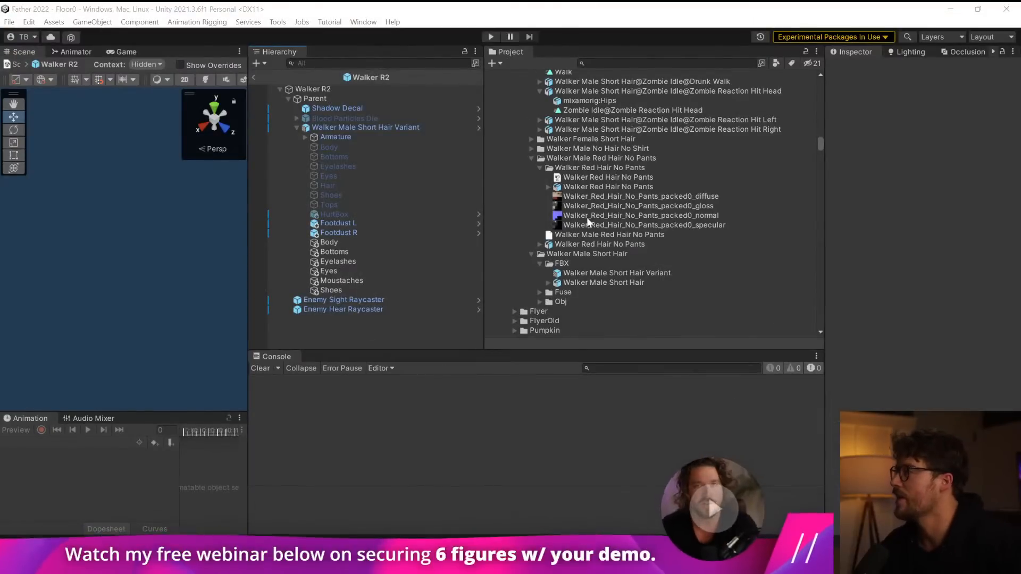
{"action": "left_click", "coordinate": [617, 186]}
{"action": "left_click", "coordinate": [548, 187]}
{"action": "left_click", "coordinate": [548, 187]}
{"action": "left_click", "coordinate": [540, 167]}
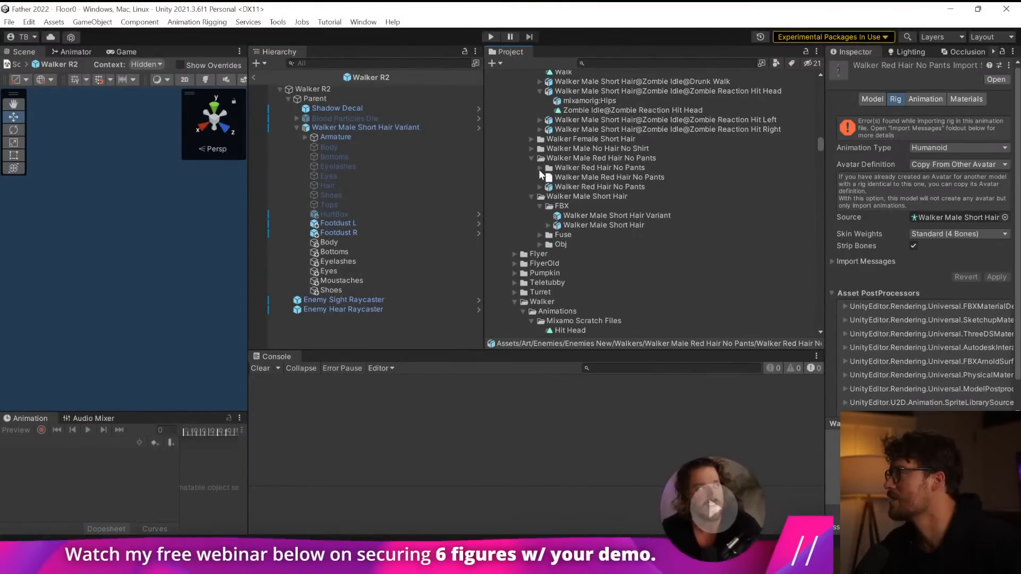
{"action": "left_click", "coordinate": [606, 187]}
{"action": "left_click", "coordinate": [613, 168]}
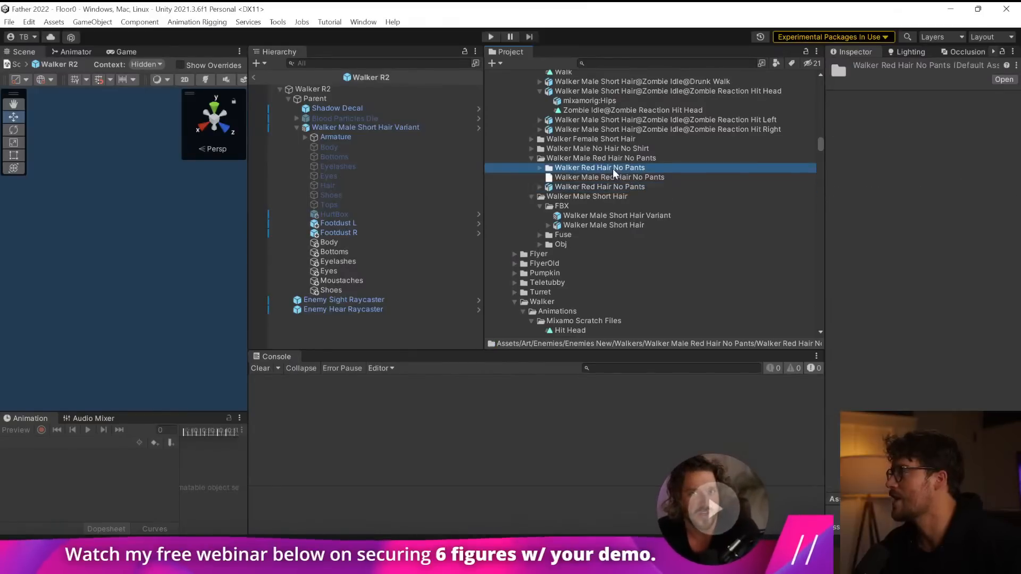
{"action": "left_click", "coordinate": [538, 168]}
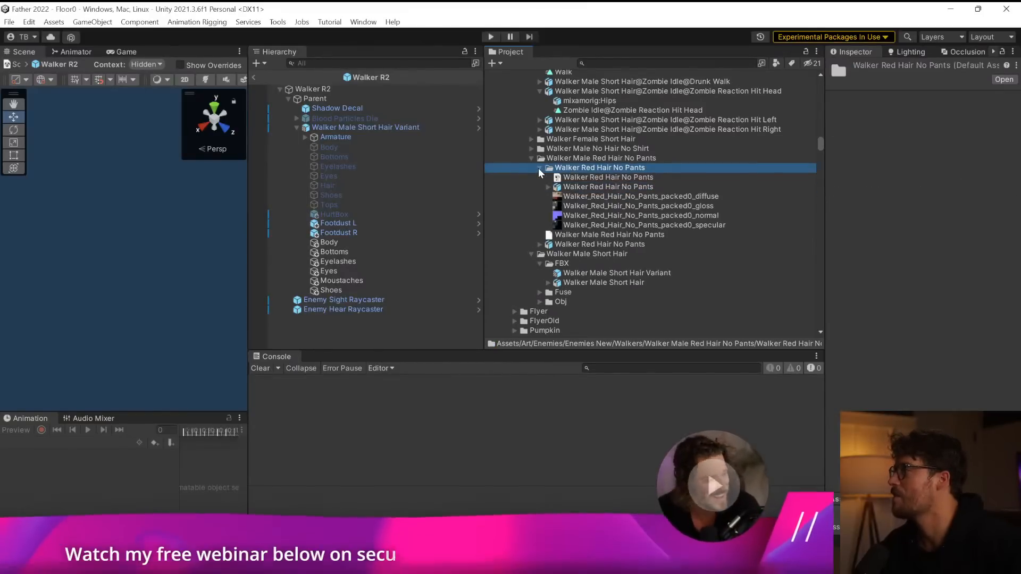
{"action": "left_click", "coordinate": [593, 178]}
{"action": "left_click", "coordinate": [600, 187]}
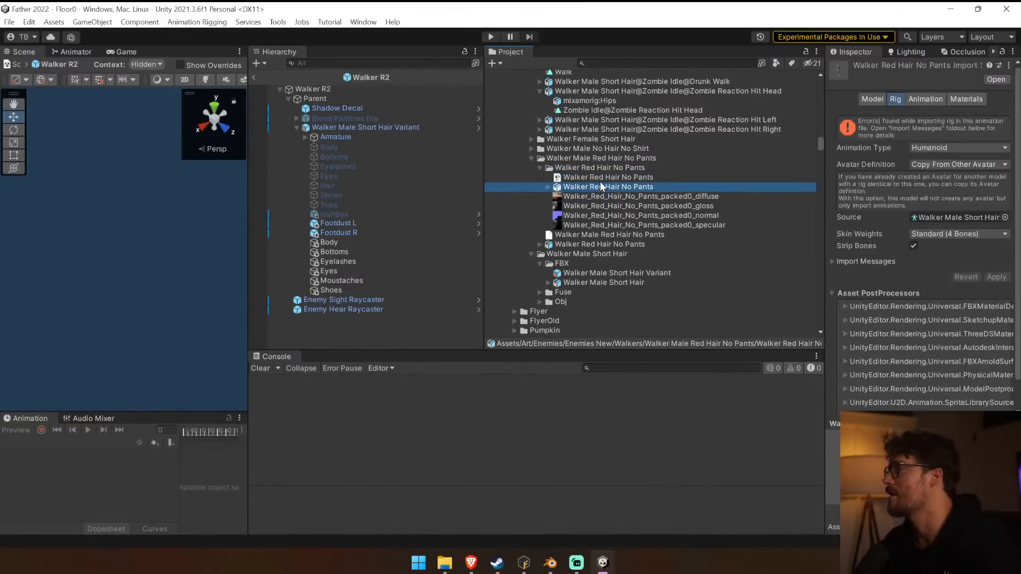
{"action": "left_click", "coordinate": [598, 180], "text": "ctrl"}
{"action": "key", "text": "Delete"}
{"action": "left_click", "coordinate": [544, 320]}
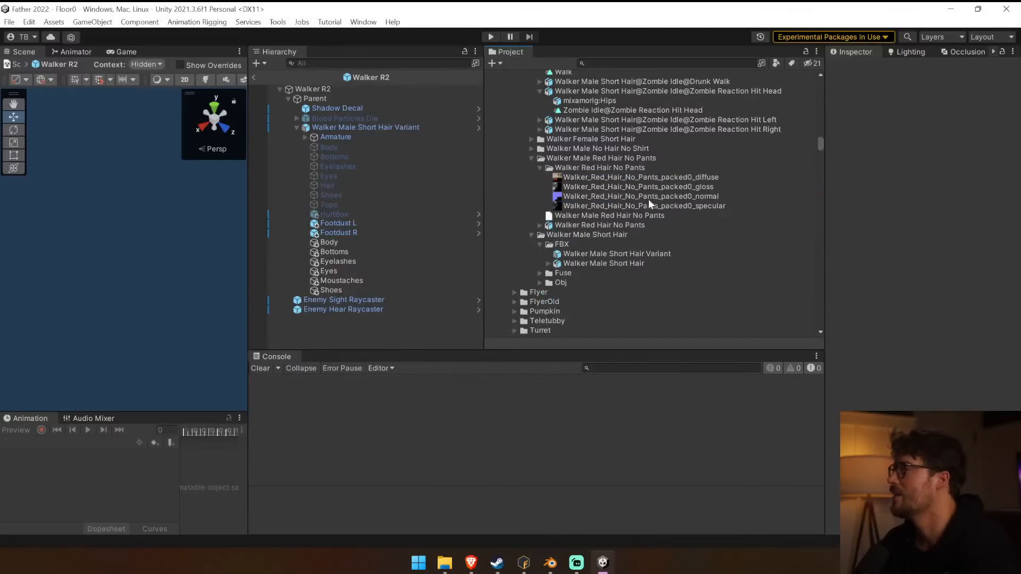
Add the newly exported Walker Red Hair No Pants model to the Walker R2 prefab and widen the scene view.
{"action": "left_click_drag", "start_coordinate": [572, 225], "coordinate": [378, 301]}
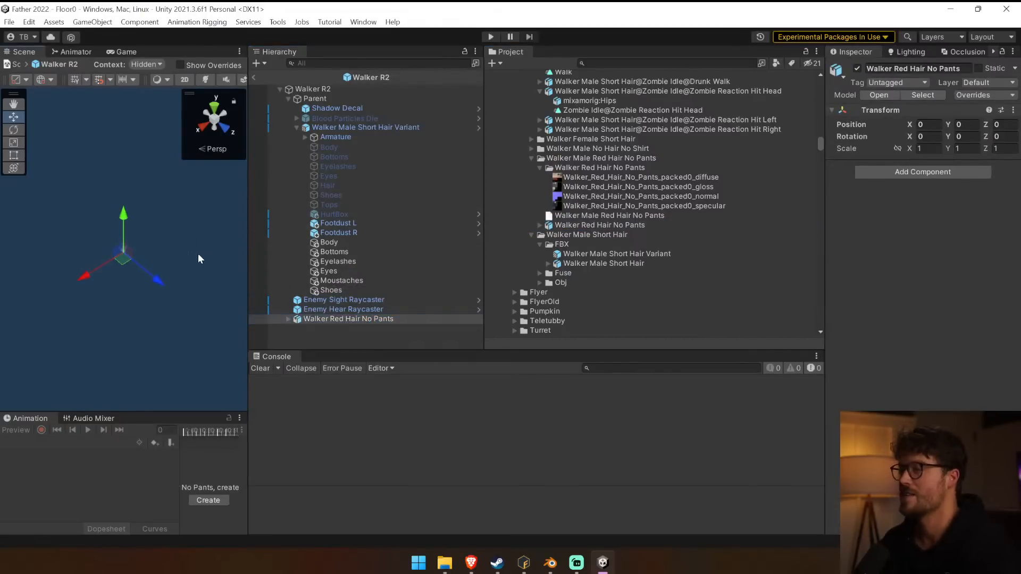
{"action": "scroll", "coordinate": [196, 254], "scroll_direction": "down", "scroll_amount": 3}
{"action": "left_click_drag", "start_coordinate": [247, 230], "coordinate": [397, 215]}
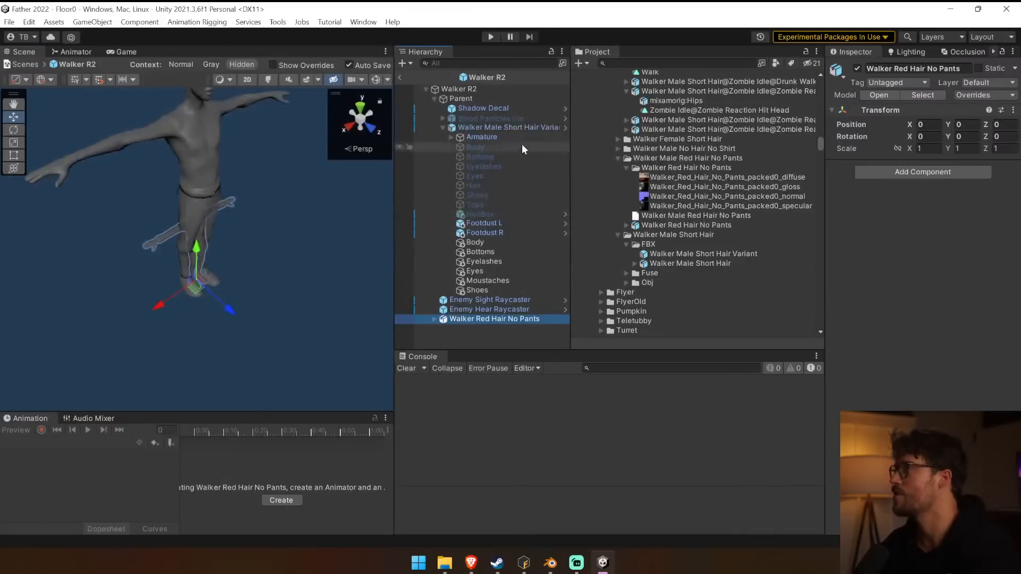
Set the Walker Red Hair No Pants object's scale to 2.1 on X, Y and Z, matching the short-hair variant.
{"action": "left_click", "coordinate": [498, 128]}
{"action": "left_click", "coordinate": [507, 319]}
{"action": "left_click_drag", "start_coordinate": [924, 149], "coordinate": [891, 144]}
{"action": "type", "text": "2"}
{"action": "key", "text": "Tab"}
{"action": "key", "text": "BackSpace"}
{"action": "type", "text": ".1"}
{"action": "key", "text": "Tab"}
{"action": "type", "text": "2.1"}
{"action": "key", "text": "Tab"}
{"action": "type", "text": "2.1"}
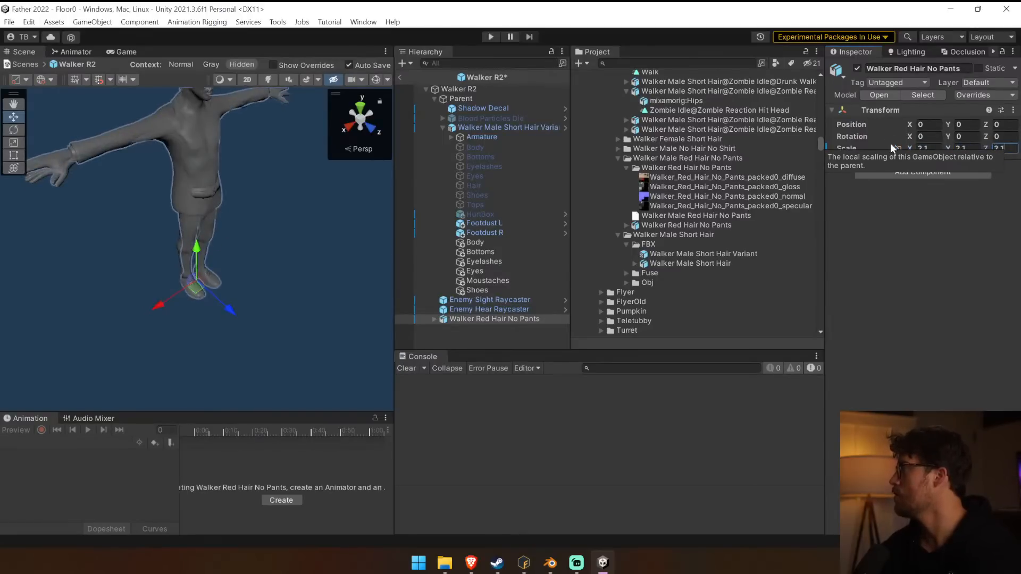
{"action": "left_click", "coordinate": [452, 336]}
{"action": "left_click", "coordinate": [467, 318]}
{"action": "right_click_drag", "start_coordinate": [217, 267], "coordinate": [193, 231]}
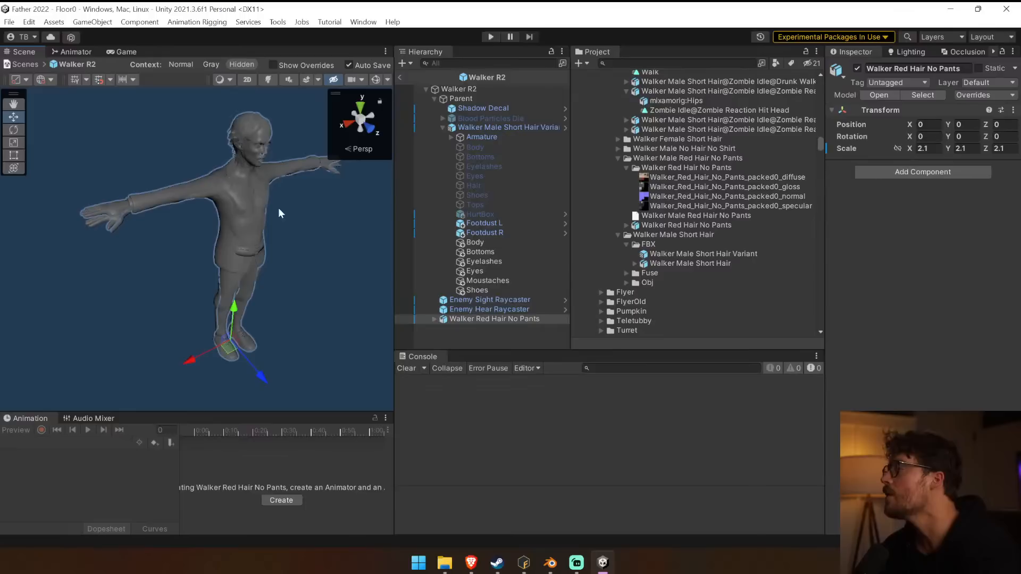
Merge Walker Red Hair No Pants onto the Walker Male Short Hair Variant rig with a Skinned Mesh Merger component, and delete the leftover object.
{"action": "left_click", "coordinate": [859, 178]}
{"action": "key", "text": "Return"}
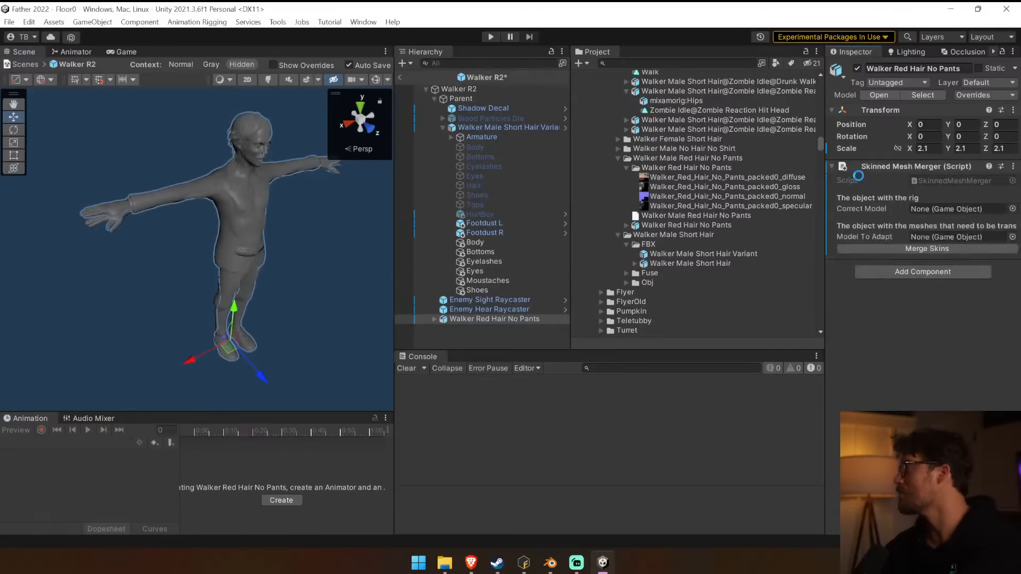
{"action": "left_click_drag", "start_coordinate": [479, 137], "coordinate": [982, 224]}
{"action": "left_click_drag", "start_coordinate": [512, 319], "coordinate": [930, 244]}
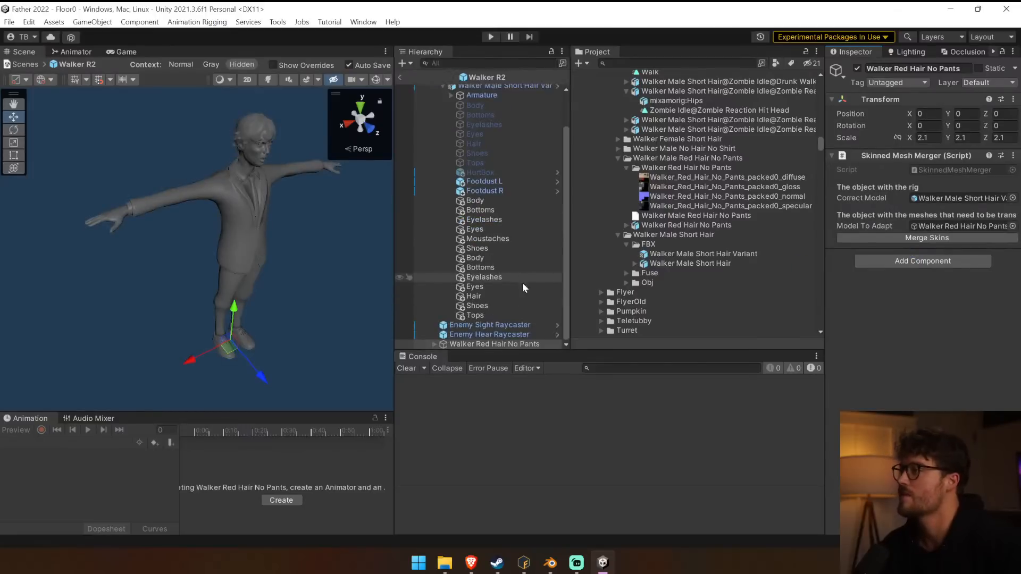
{"action": "key", "text": "Delete"}
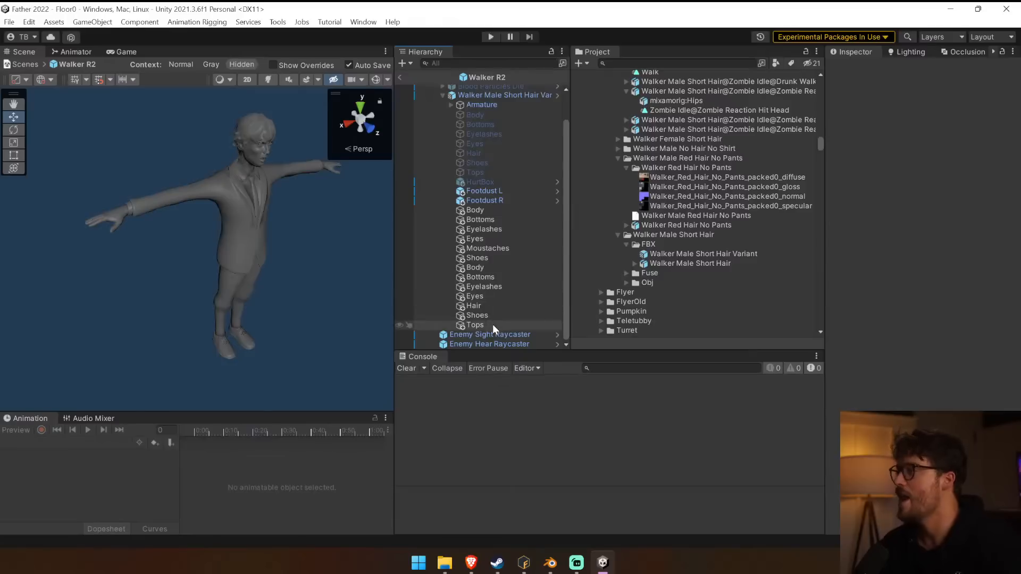
Group the newly merged meshes, Body through Tops, under an empty parent named Red Hair.
{"action": "left_click", "coordinate": [492, 324]}
{"action": "left_click", "coordinate": [490, 270], "text": "shift"}
{"action": "key", "text": "ctrl+shift+g"}
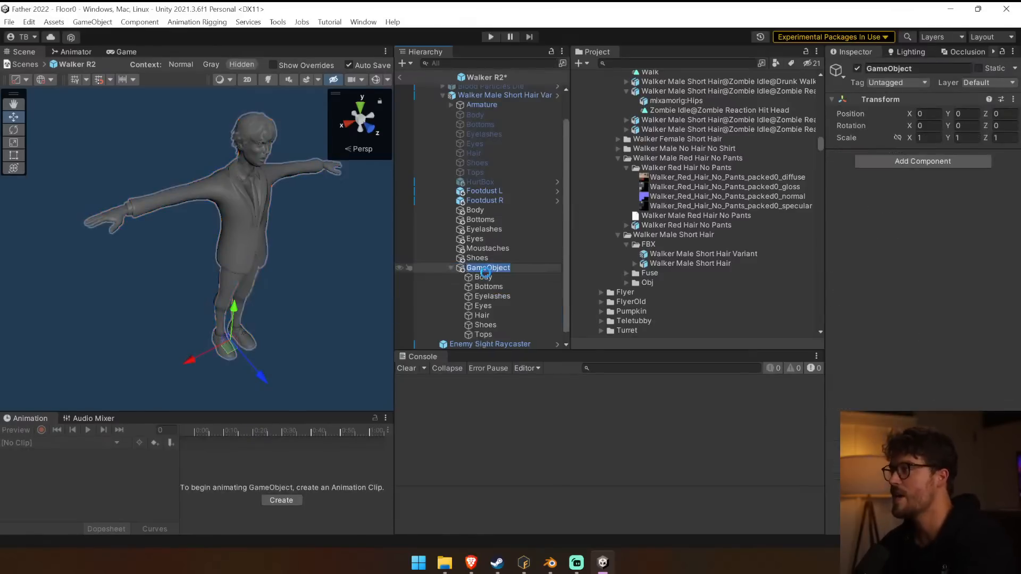
{"action": "type", "text": "Red Hair"}
{"action": "key", "text": "Return"}
Group the earlier merged meshes, from Body to Shoes and including Moustaches, under an empty parent named No Hair.
{"action": "left_click", "coordinate": [477, 257]}
{"action": "left_click", "coordinate": [484, 210], "text": "shift"}
{"action": "key", "text": "ctrl+shift+g"}
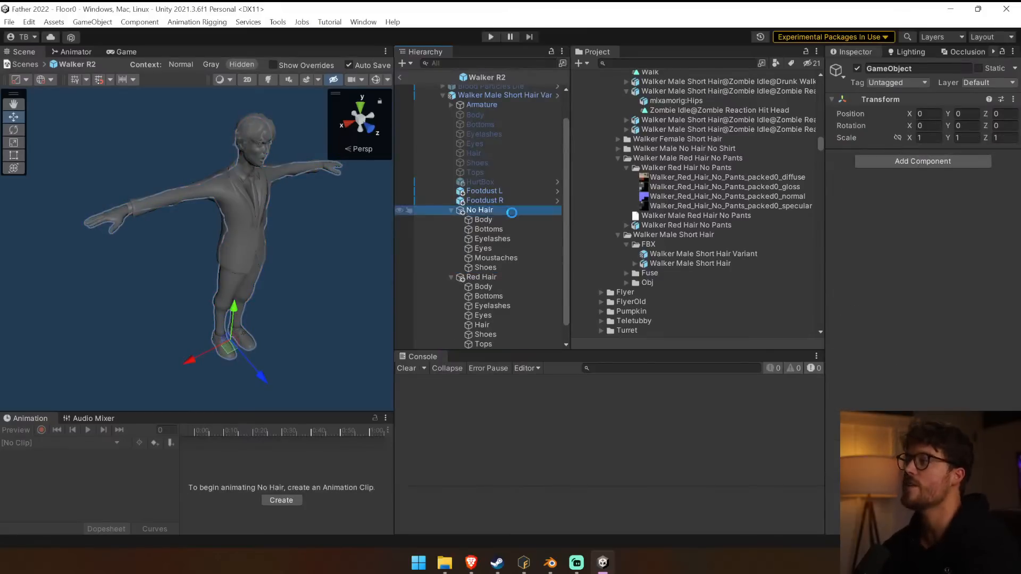
Collapse the two mesh groups and deactivate both Red Hair and No Hair.
{"action": "left_click", "coordinate": [450, 210]}
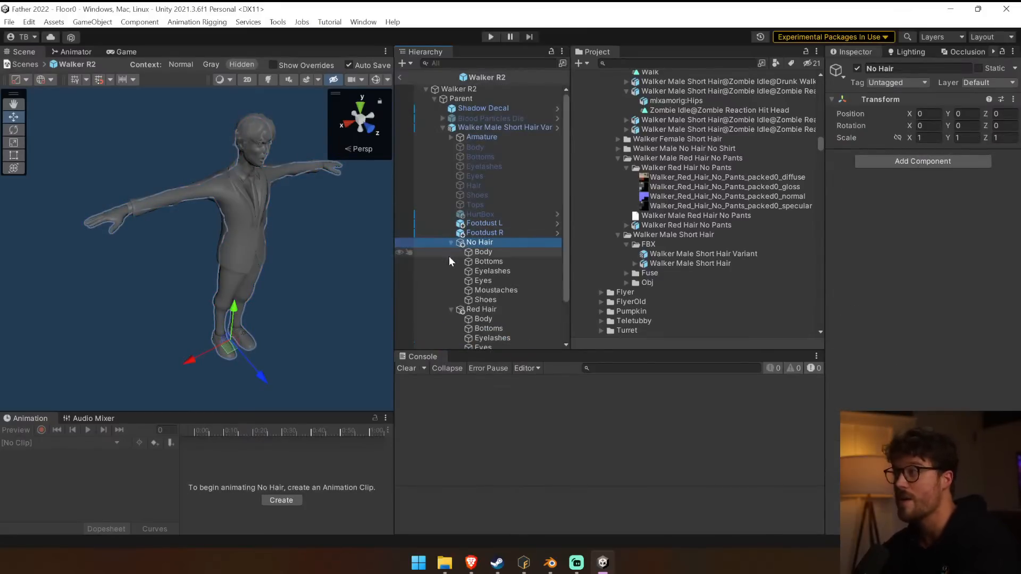
{"action": "left_click", "coordinate": [857, 68]}
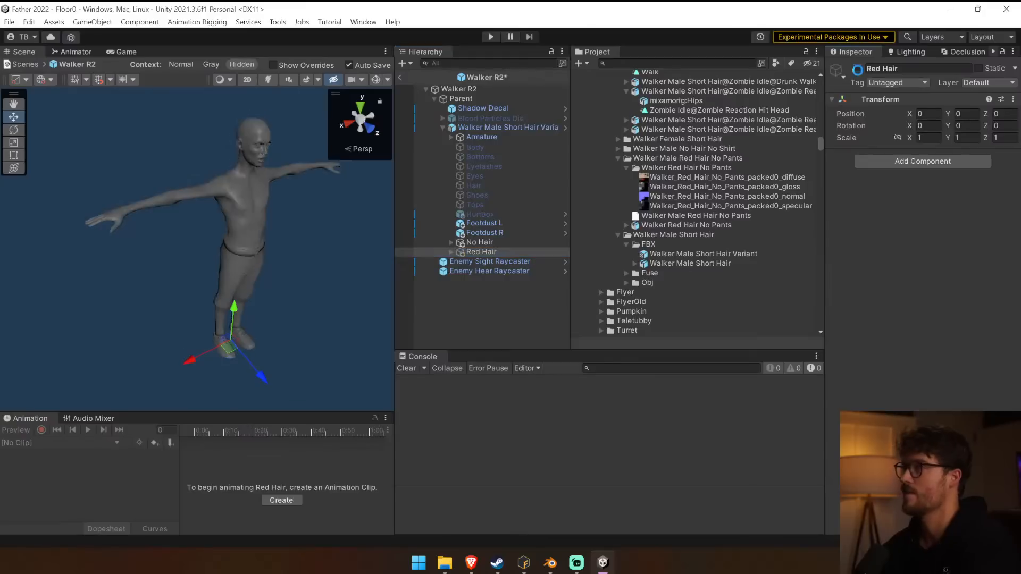
{"action": "left_click", "coordinate": [480, 242]}
{"action": "left_click", "coordinate": [858, 68]}
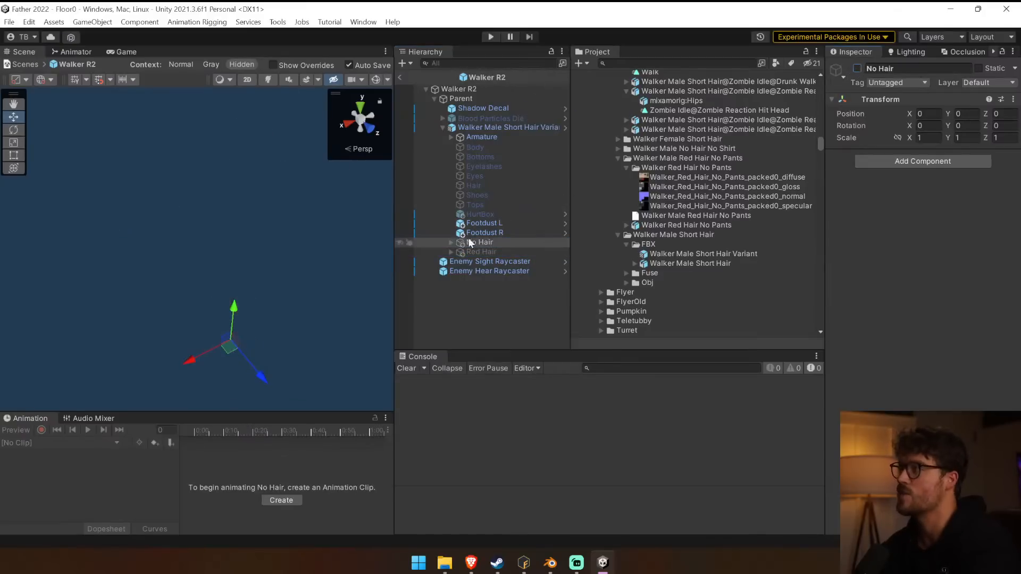
Inspect the mesh objects inside the Walker Male Short Hair Variant prefab and return to Walker R2.
{"action": "left_click", "coordinate": [562, 128]}
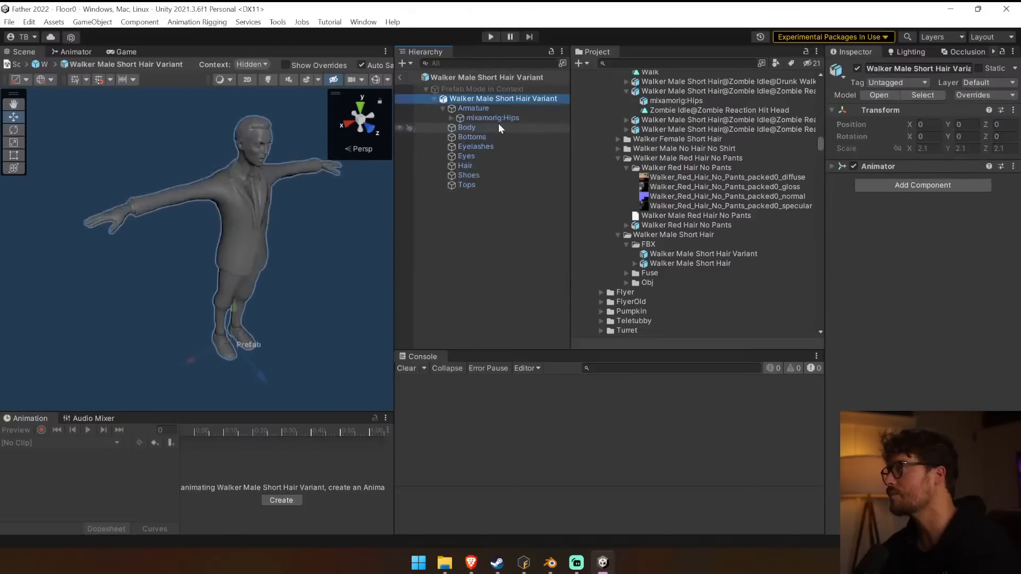
{"action": "left_click", "coordinate": [499, 127]}
{"action": "left_click", "coordinate": [488, 185], "text": "shift"}
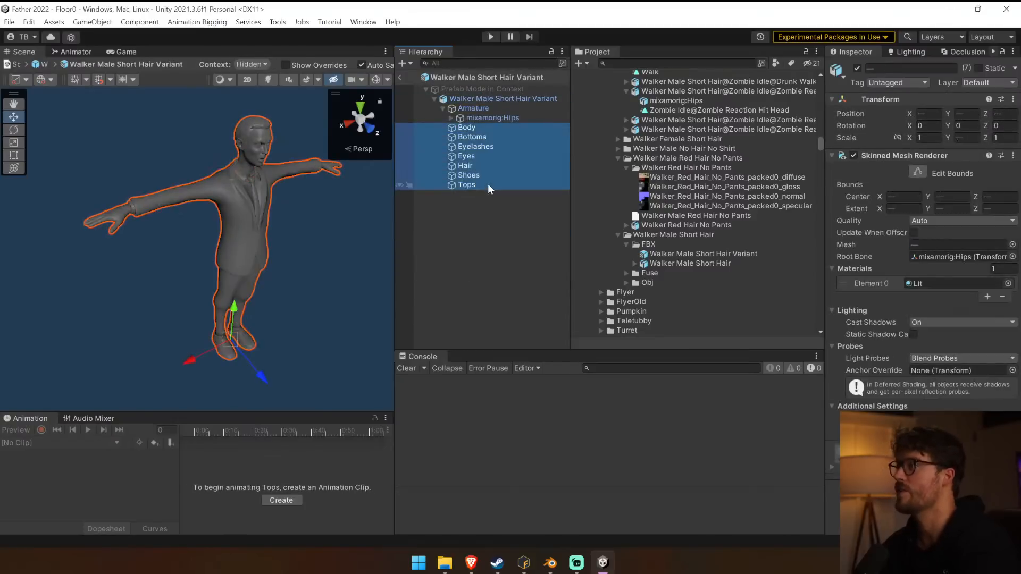
{"action": "left_click", "coordinate": [434, 99]}
{"action": "left_click", "coordinate": [403, 78]}
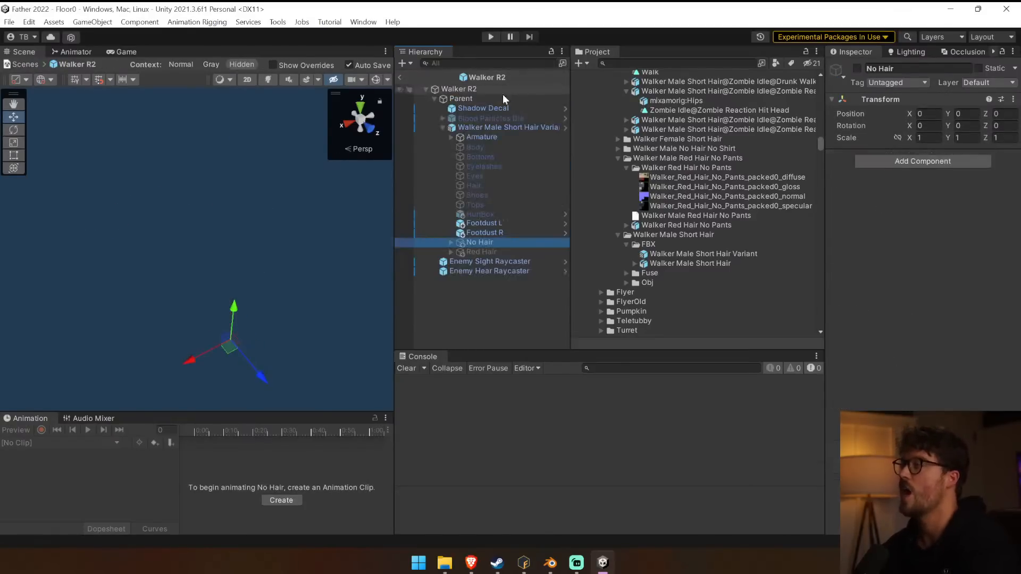
Unpack the Walker Male Short Hair Variant prefab instance inside Walker R2.
{"action": "left_click", "coordinate": [495, 128]}
{"action": "right_click", "coordinate": [495, 129]}
{"action": "mouse_move", "coordinate": [553, 196]}
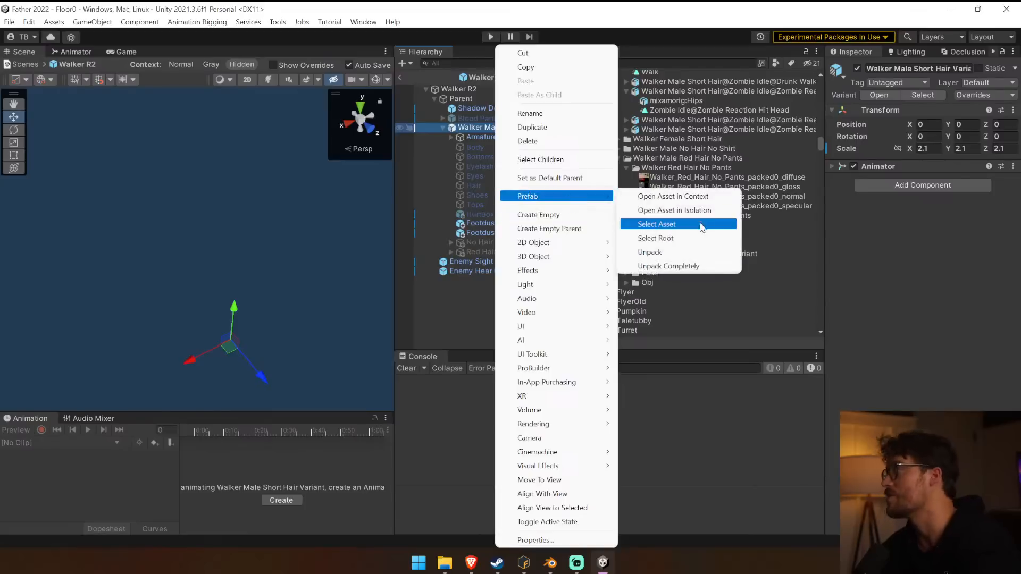
{"action": "left_click", "coordinate": [676, 254]}
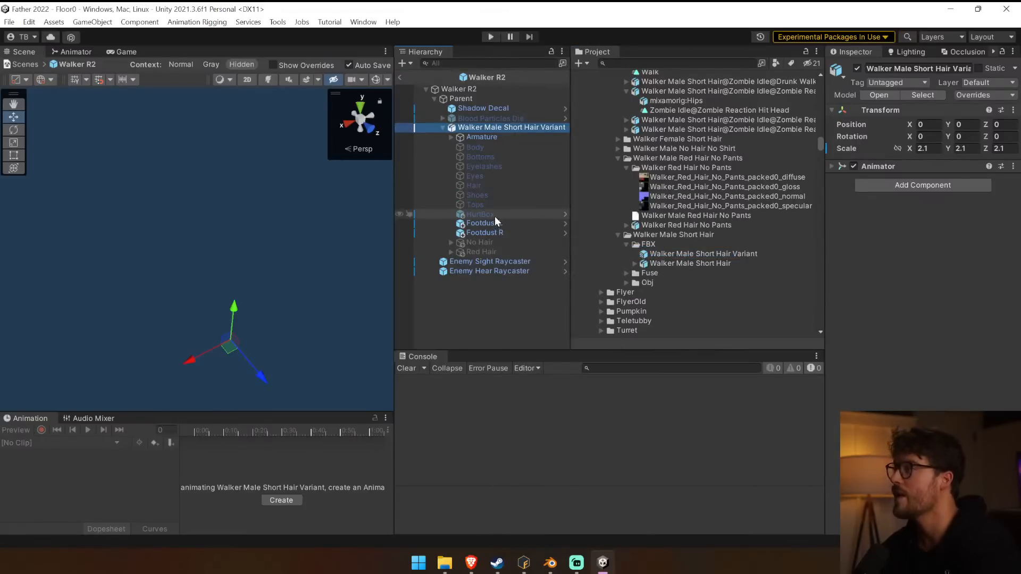
Try to move the original meshes, Body to Tops, beneath the other children of Walker Male Short Hair Variant.
{"action": "left_click", "coordinate": [495, 151]}
{"action": "left_click", "coordinate": [481, 204], "text": "shift"}
{"action": "left_click_drag", "start_coordinate": [478, 198], "coordinate": [480, 248]}
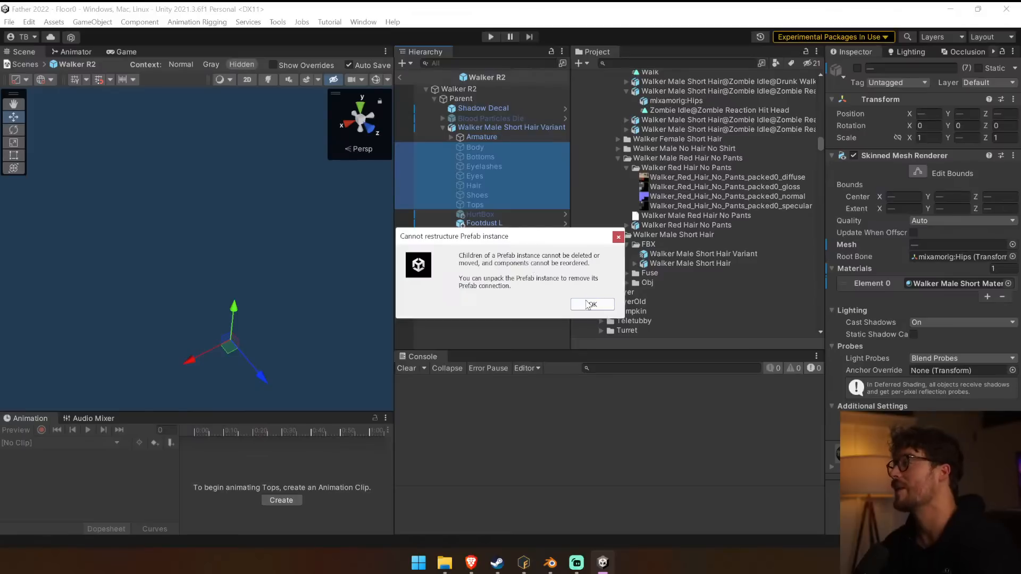
{"action": "left_click", "coordinate": [587, 303]}
Activate the seven original meshes, Body to Tops, in Walker Male Short Hair Variant.
{"action": "left_click", "coordinate": [481, 147]}
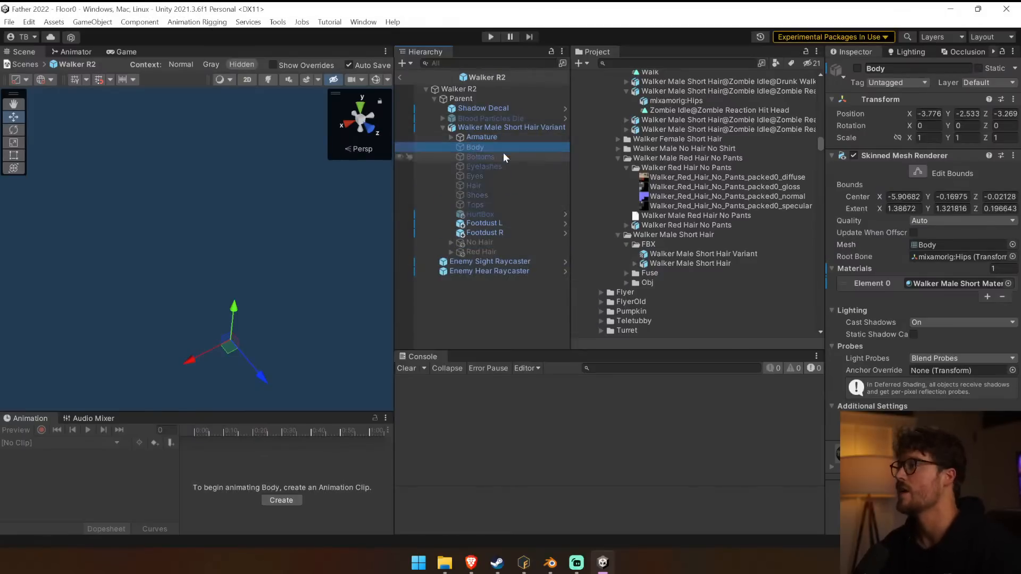
{"action": "left_click", "coordinate": [494, 205], "text": "shift"}
{"action": "left_click", "coordinate": [857, 69]}
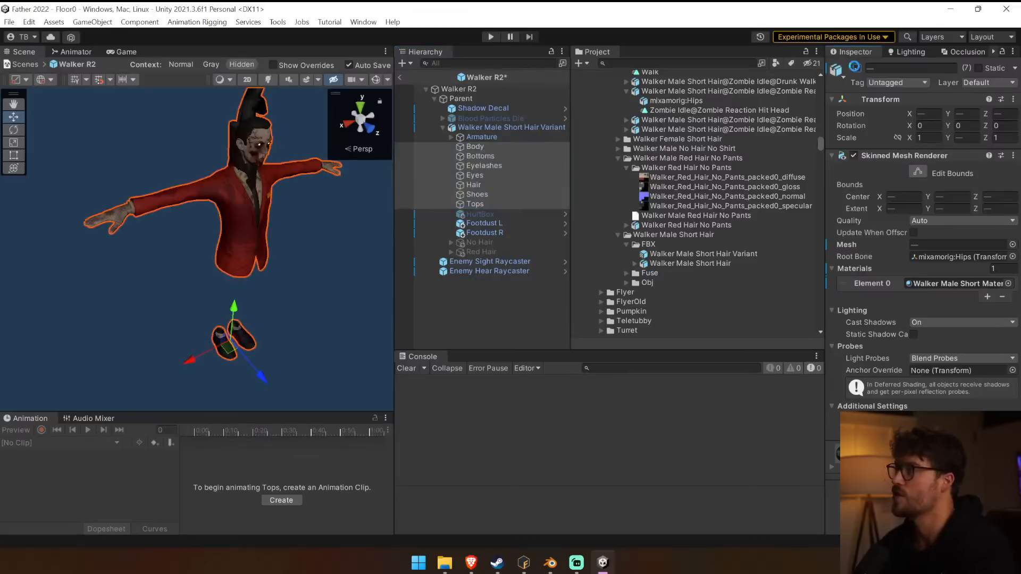
Examine the Armature components and locate the source mesh assets referenced by Body and Bottoms.
{"action": "left_click", "coordinate": [506, 150]}
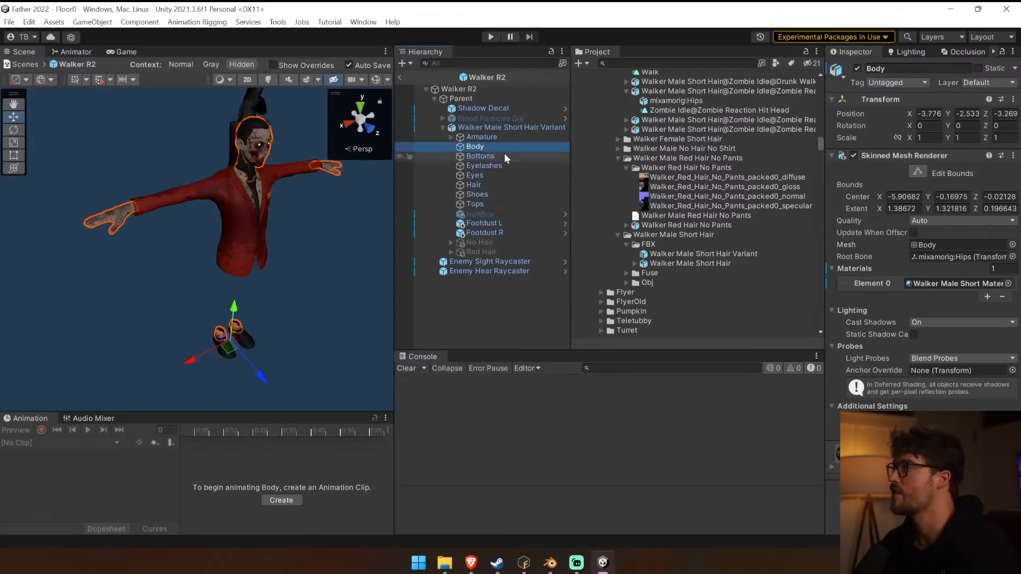
{"action": "left_click", "coordinate": [503, 155]}
{"action": "left_click", "coordinate": [552, 140]}
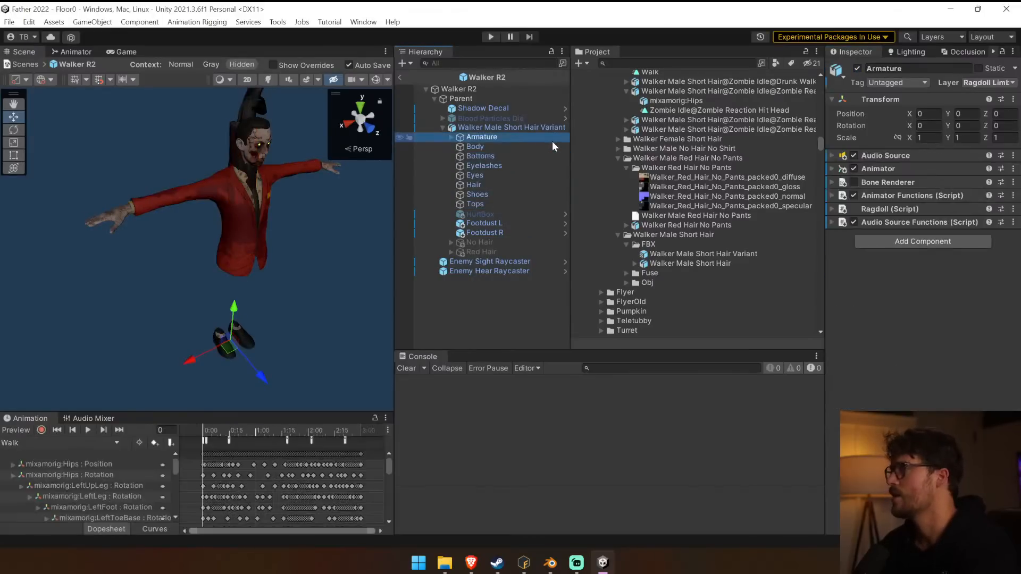
{"action": "left_click", "coordinate": [548, 145]}
{"action": "left_click", "coordinate": [925, 244]}
{"action": "scroll", "coordinate": [794, 234], "scroll_direction": "down", "scroll_amount": 5}
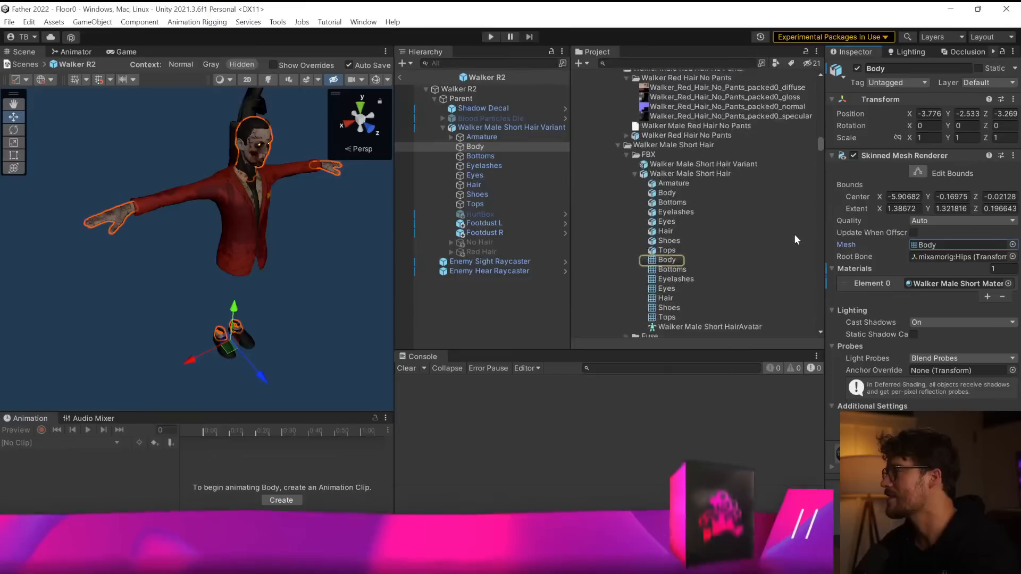
{"action": "left_click", "coordinate": [492, 158]}
{"action": "left_click", "coordinate": [951, 245]}
Duplicate the seven original meshes, Body to Tops, and deactivate the originals.
{"action": "left_click", "coordinate": [479, 146]}
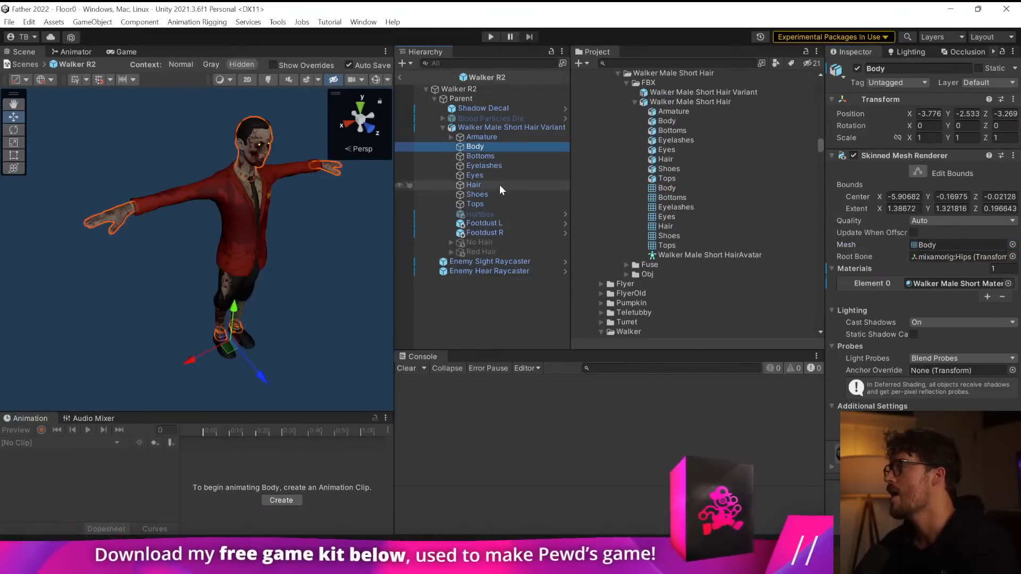
{"action": "left_click", "coordinate": [490, 202], "text": "shift"}
{"action": "key", "text": "ctrl+d"}
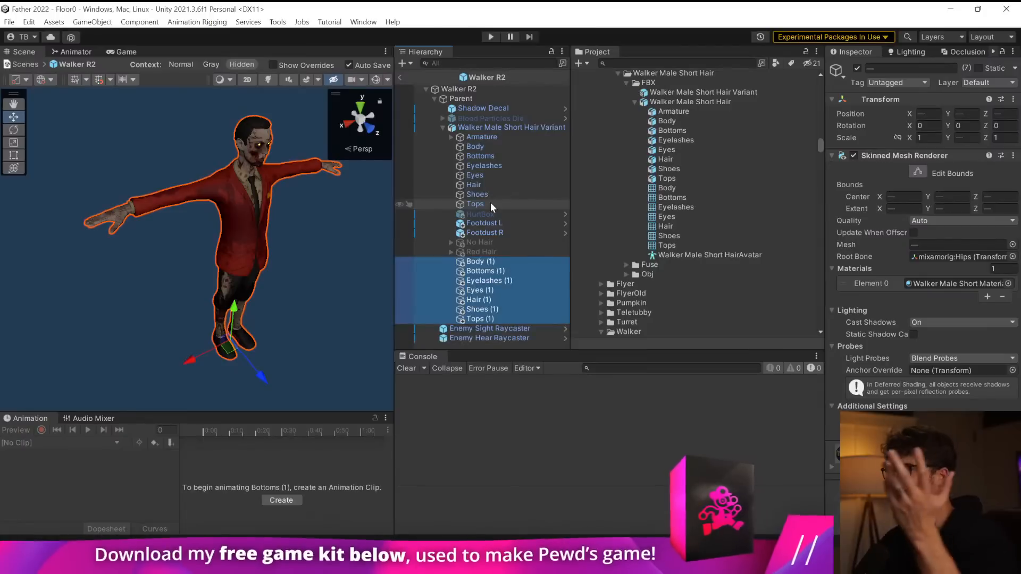
{"action": "left_click", "coordinate": [479, 147]}
{"action": "left_click", "coordinate": [484, 205], "text": "shift"}
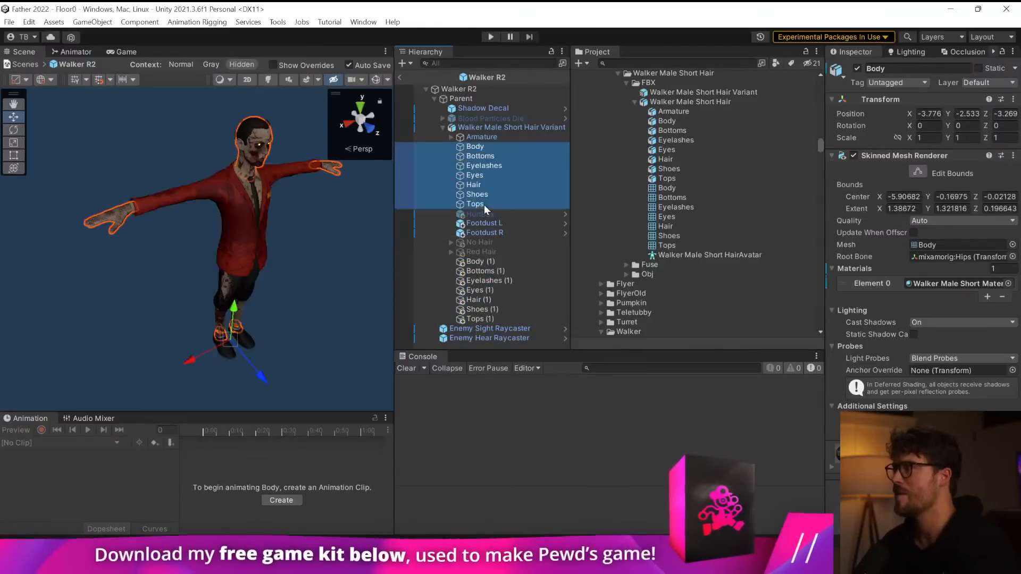
{"action": "left_click", "coordinate": [857, 68]}
Preview the Armature's Walk animation with the duplicated meshes.
{"action": "left_click", "coordinate": [517, 128]}
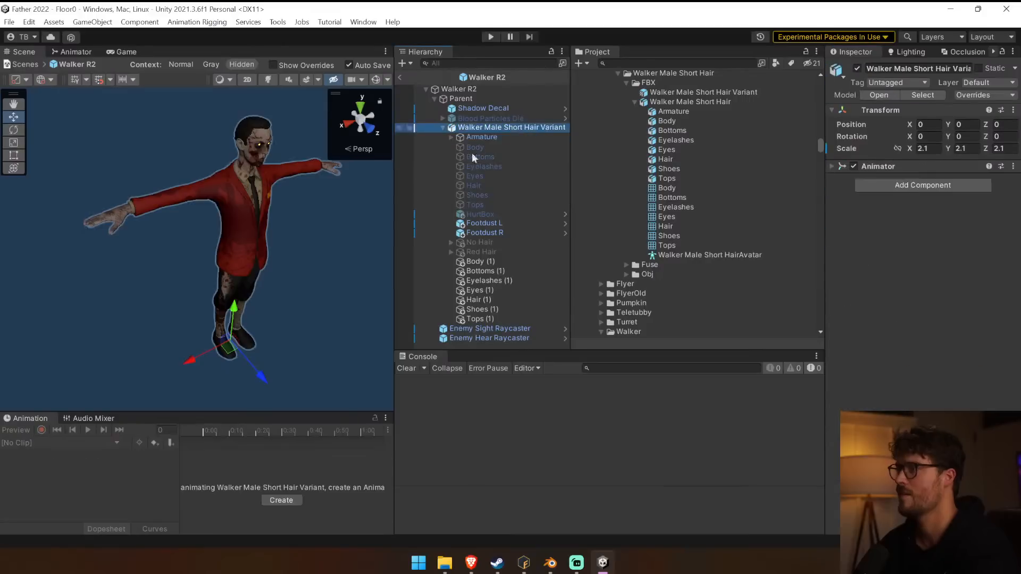
{"action": "left_click", "coordinate": [477, 138]}
{"action": "left_click", "coordinate": [89, 430]}
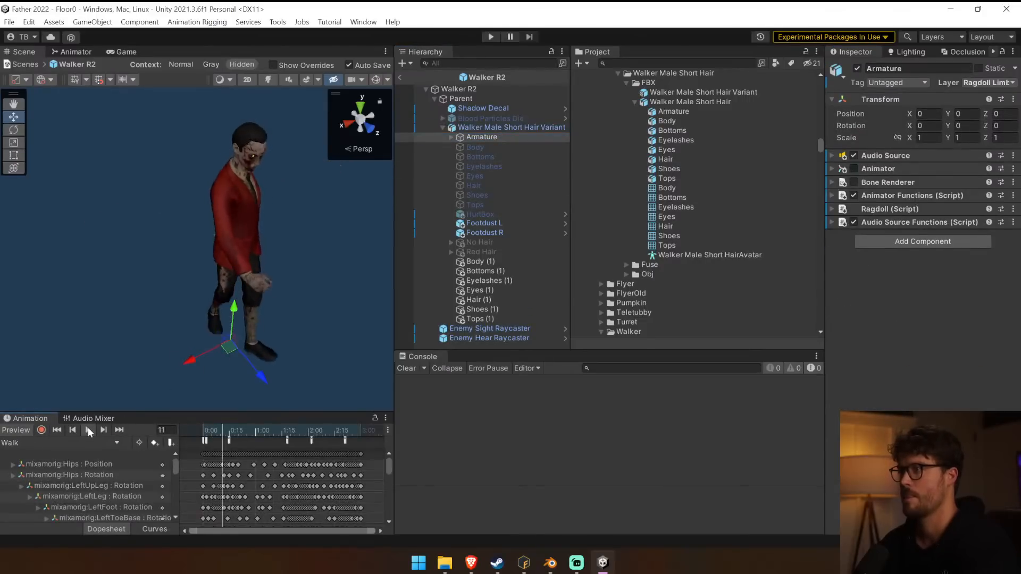
Group the duplicated meshes, Body (1) to Tops (1), under an empty parent named Jacket and collapse it.
{"action": "left_click", "coordinate": [487, 262]}
{"action": "left_click", "coordinate": [490, 319], "text": "shift"}
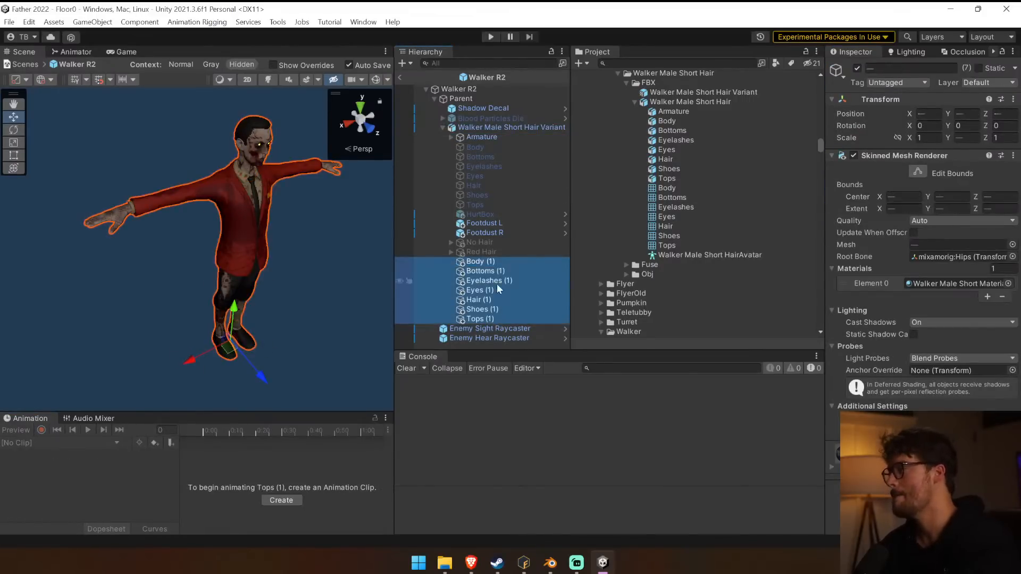
{"action": "key", "text": "ctrl+shift+g"}
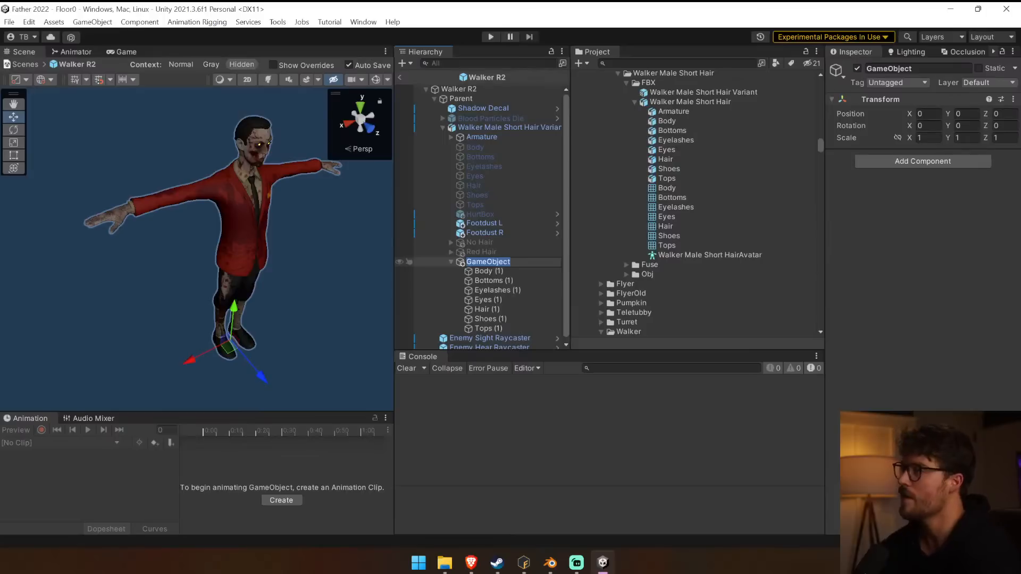
{"action": "type", "text": "Ja"}
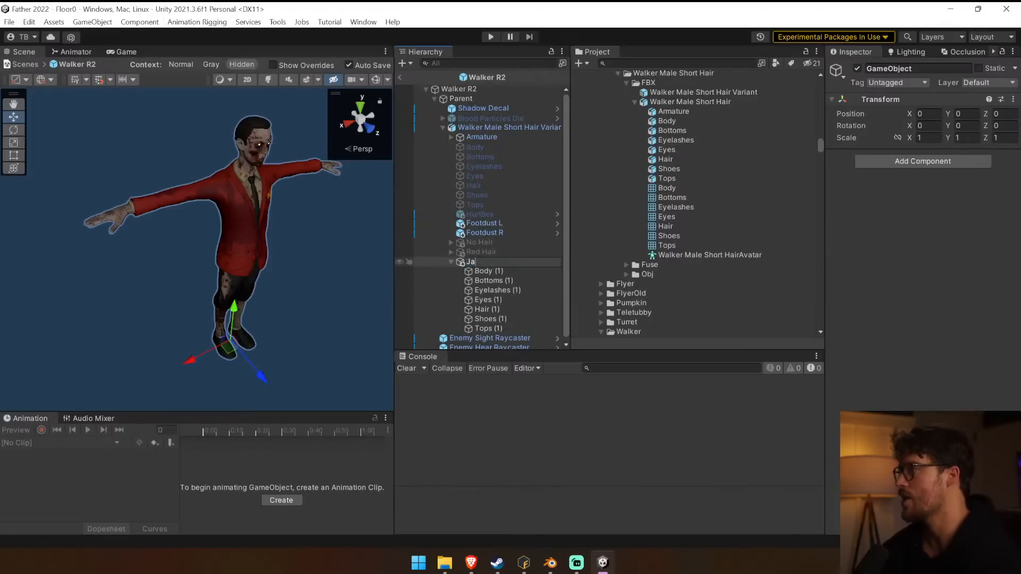
{"action": "type", "text": "cket"}
{"action": "key", "text": "Return"}
{"action": "key", "text": "Left"}
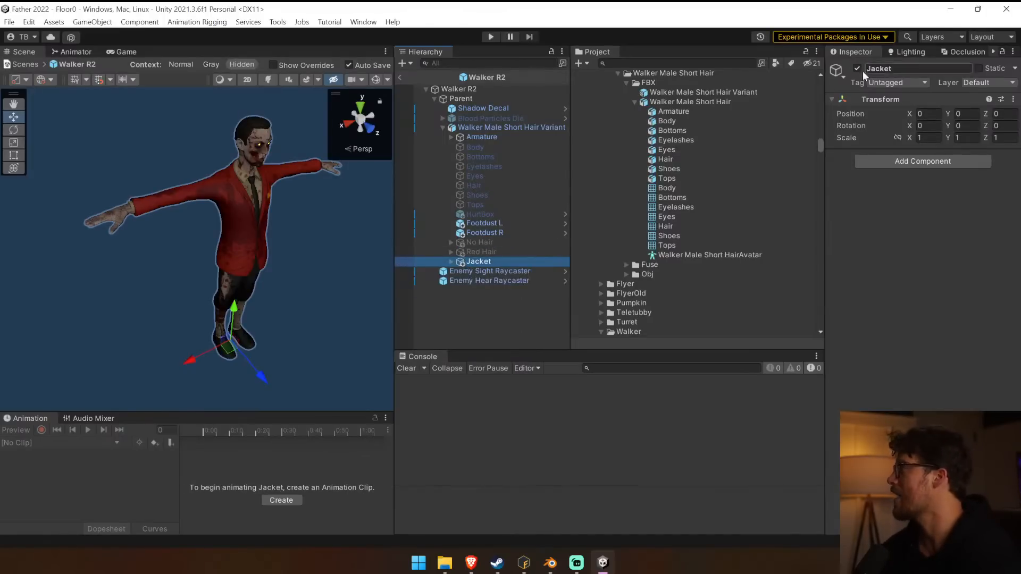
Toggle the three mesh groups so that Red Hair is active while No Hair and Jacket are inactive.
{"action": "left_click", "coordinate": [518, 242]}
{"action": "left_click", "coordinate": [858, 68]}
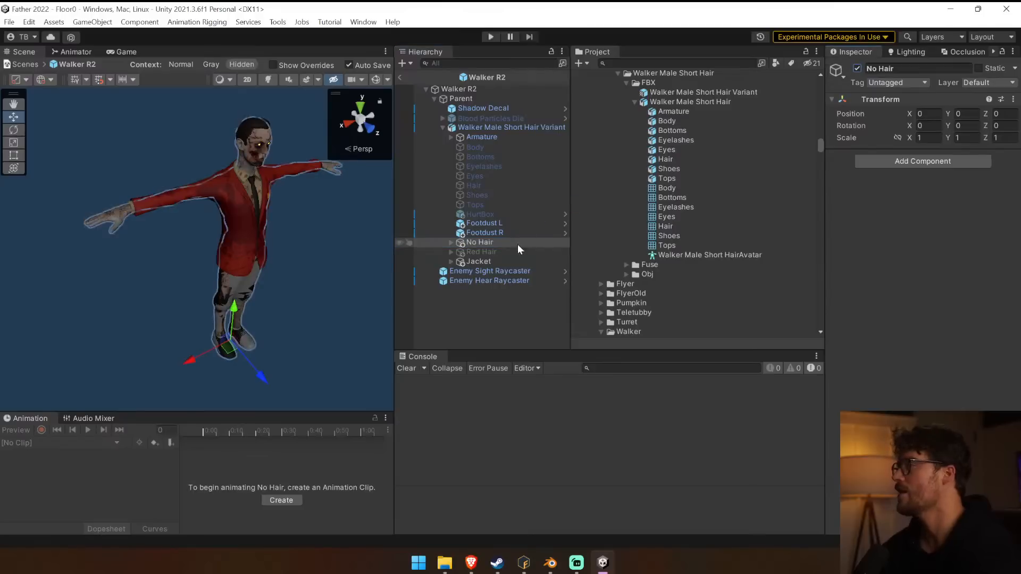
{"action": "left_click", "coordinate": [517, 252]}
{"action": "left_click", "coordinate": [857, 68]}
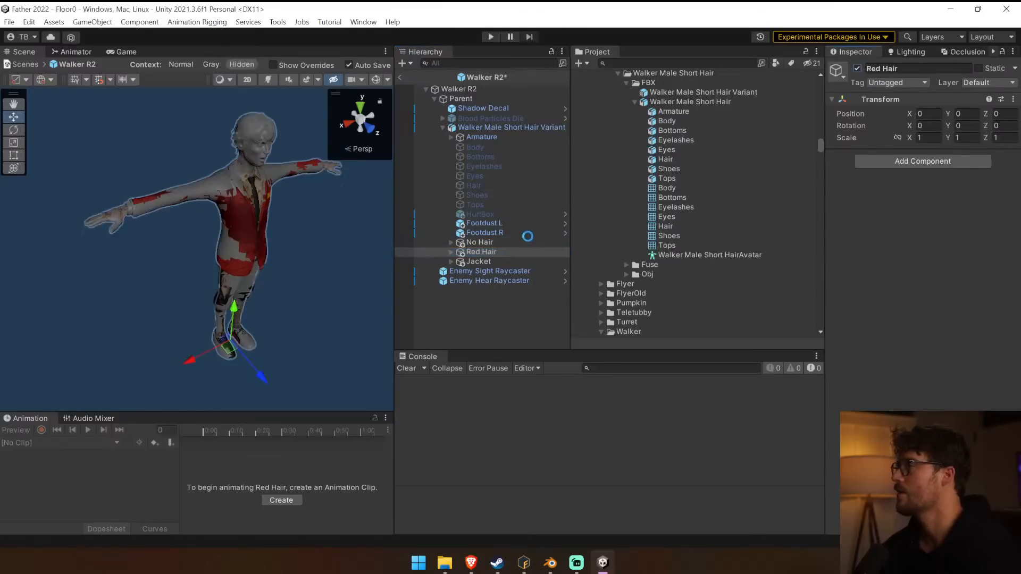
{"action": "left_click", "coordinate": [506, 261]}
{"action": "left_click", "coordinate": [858, 68]}
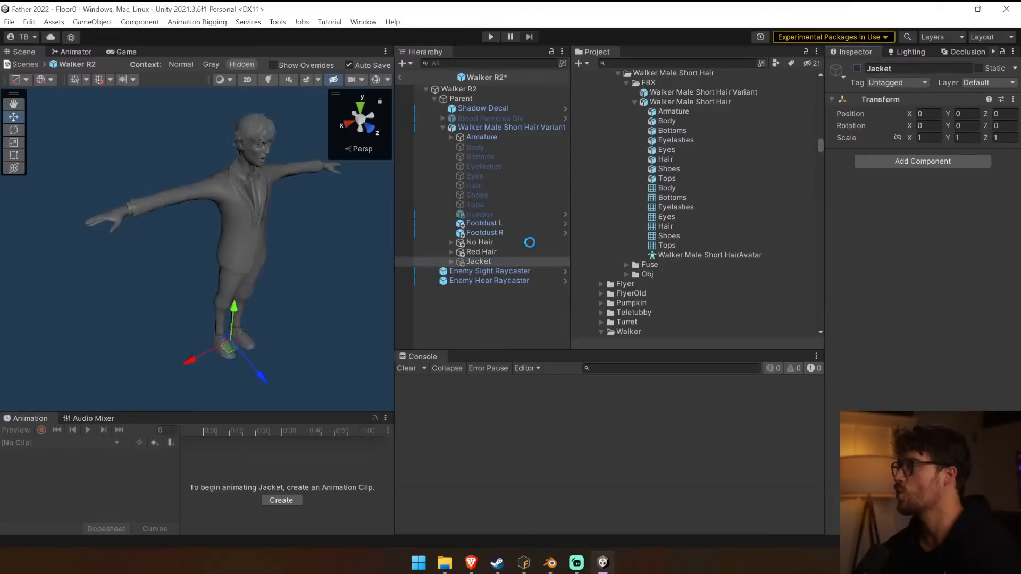
{"action": "left_click", "coordinate": [525, 245]}
{"action": "left_click", "coordinate": [858, 68]}
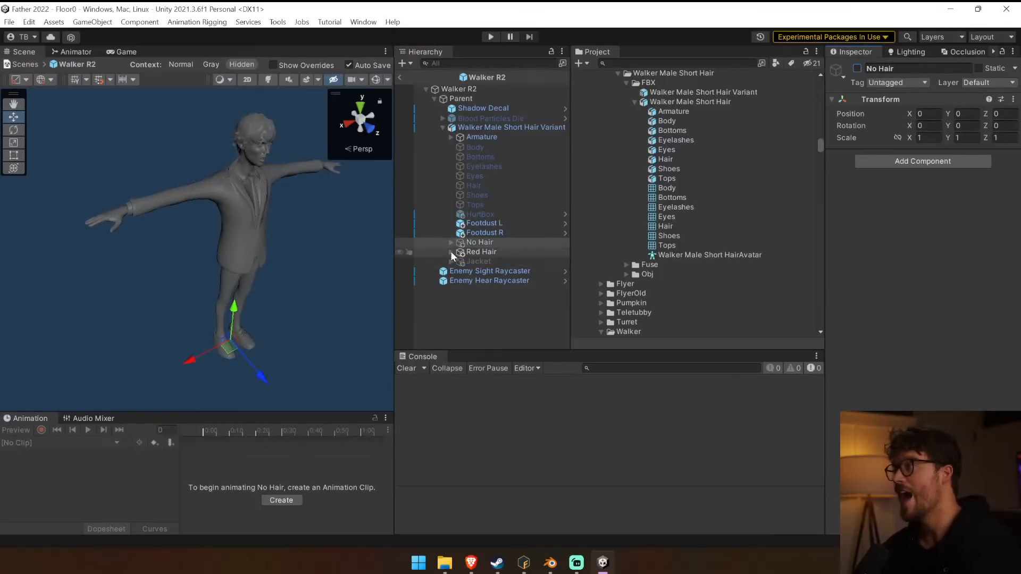
Preview the Armature's Walk animation with the Red Hair group.
{"action": "left_click", "coordinate": [500, 140]}
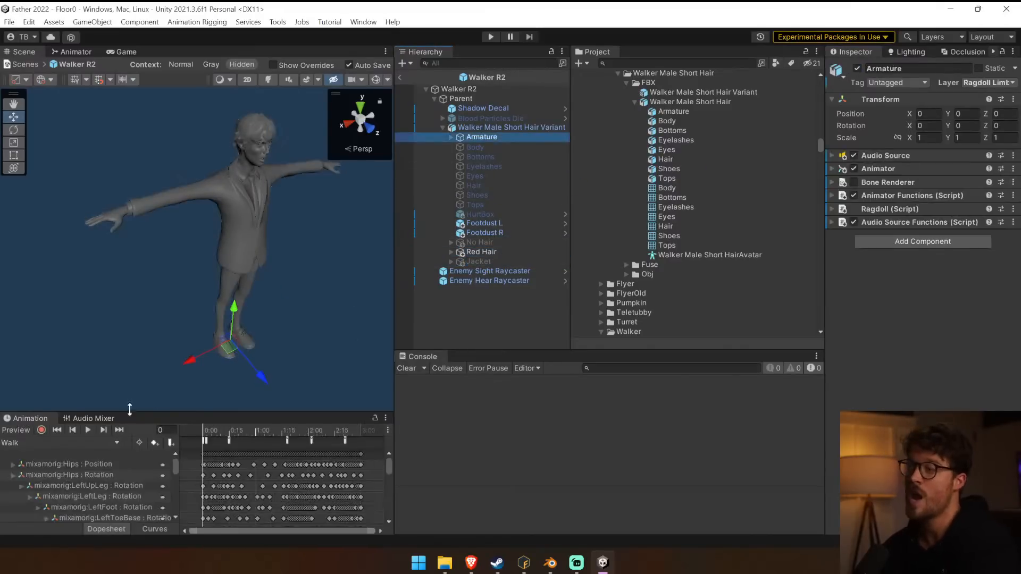
{"action": "left_click", "coordinate": [90, 430]}
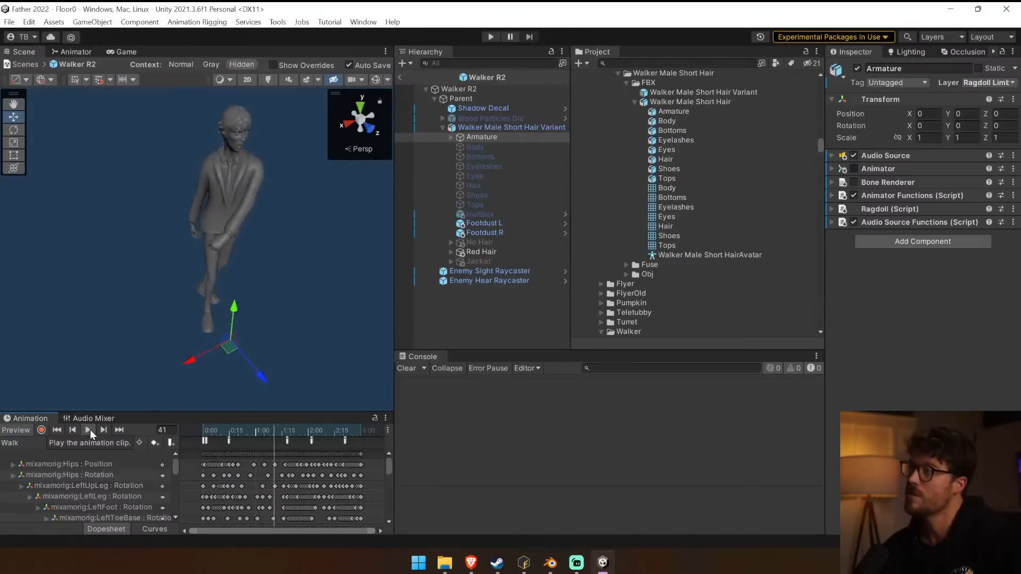
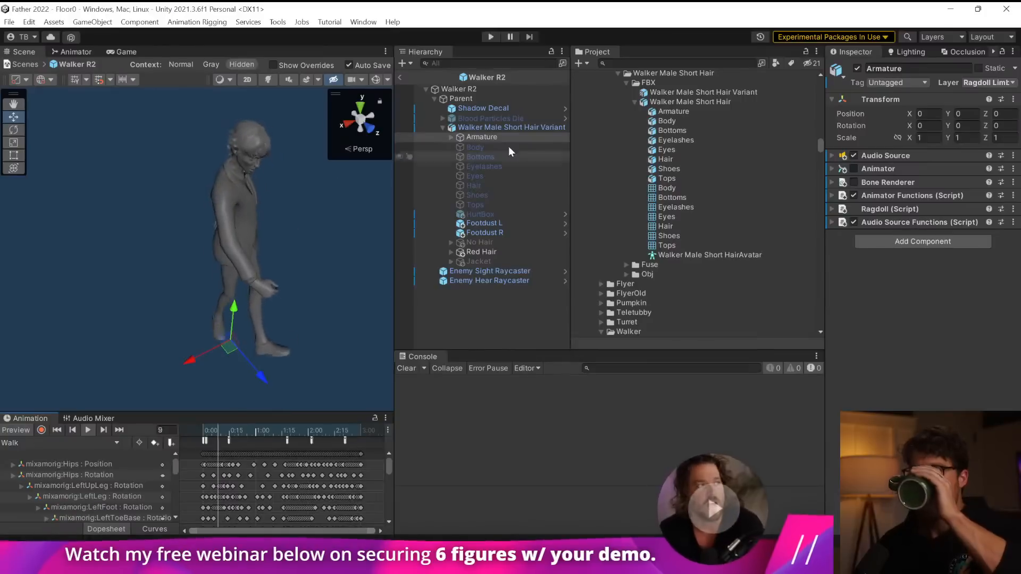
Switch to Mixamo Fuse and open the recent file Walker Female Short Hair.fuse.
{"action": "left_click", "coordinate": [546, 147]}
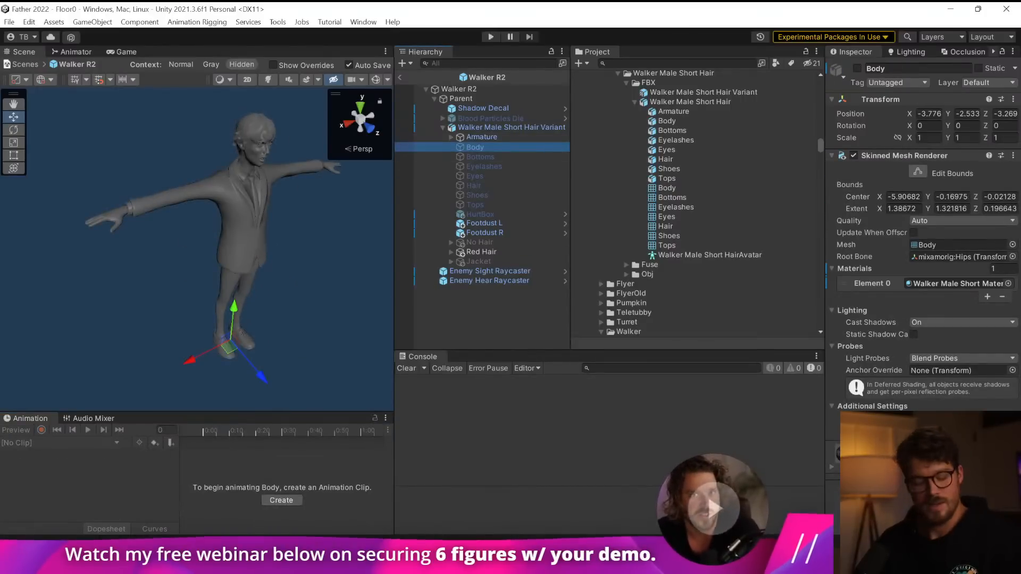
{"action": "mouse_move", "coordinate": [524, 563]}
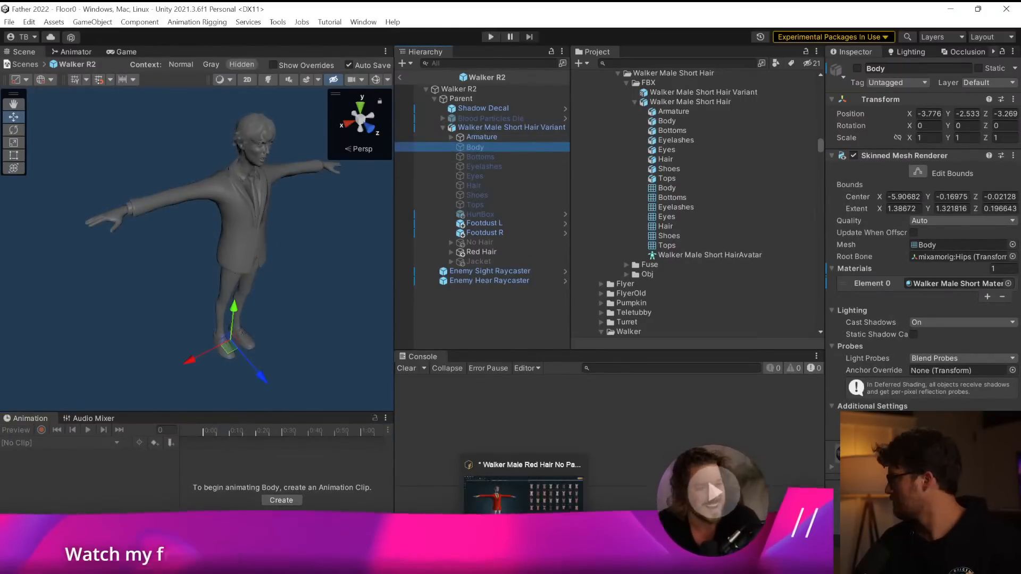
{"action": "left_click", "coordinate": [524, 562]}
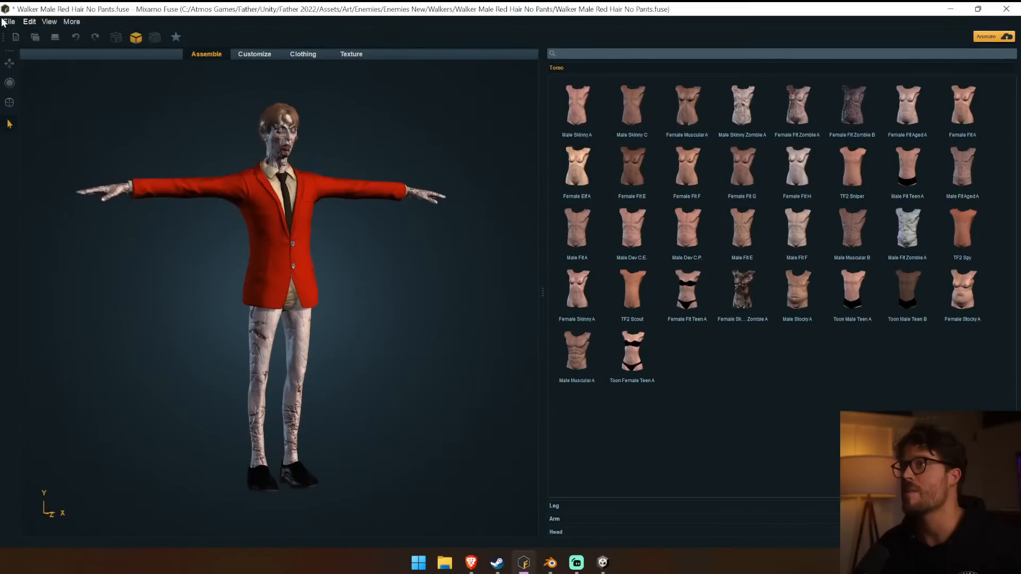
{"action": "mouse_move", "coordinate": [66, 61]}
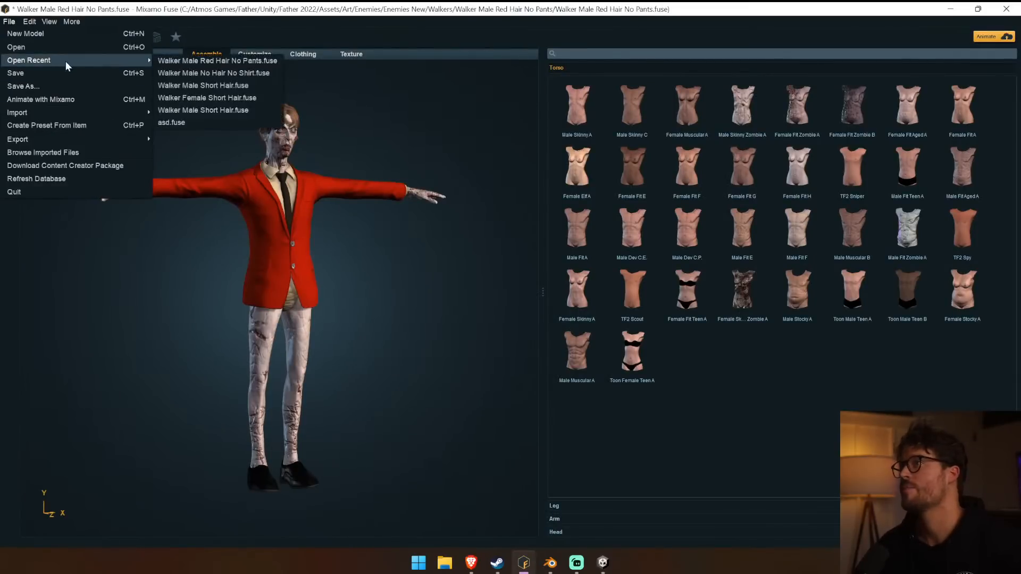
{"action": "left_click", "coordinate": [264, 99]}
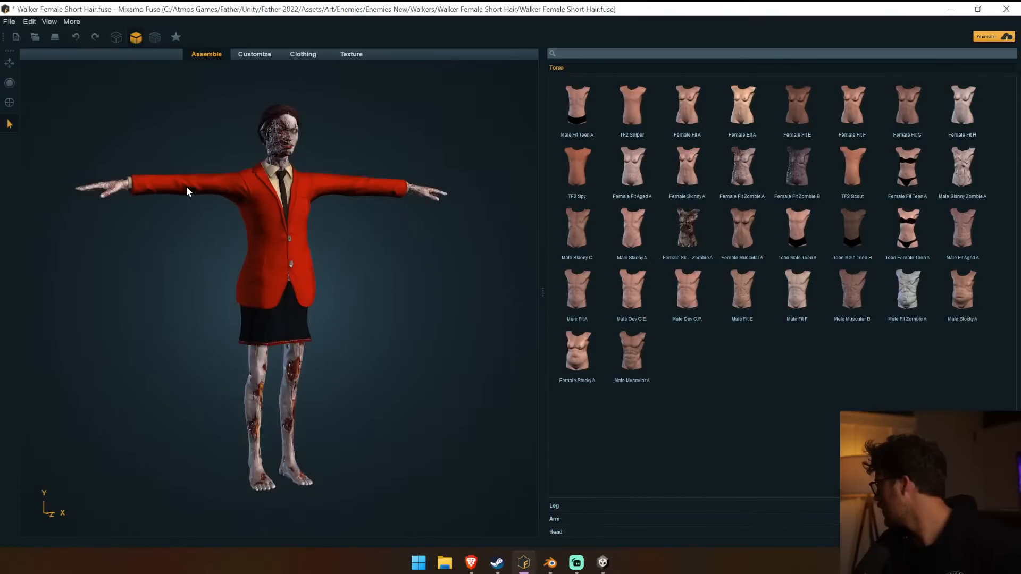
Start exporting the female walker as an OBJ model, accepting the current export options.
{"action": "middle_click_drag", "start_coordinate": [204, 255], "coordinate": [243, 254]}
{"action": "scroll", "coordinate": [244, 254], "scroll_direction": "up", "scroll_amount": 5}
{"action": "scroll", "coordinate": [153, 213], "scroll_direction": "down", "scroll_amount": 5}
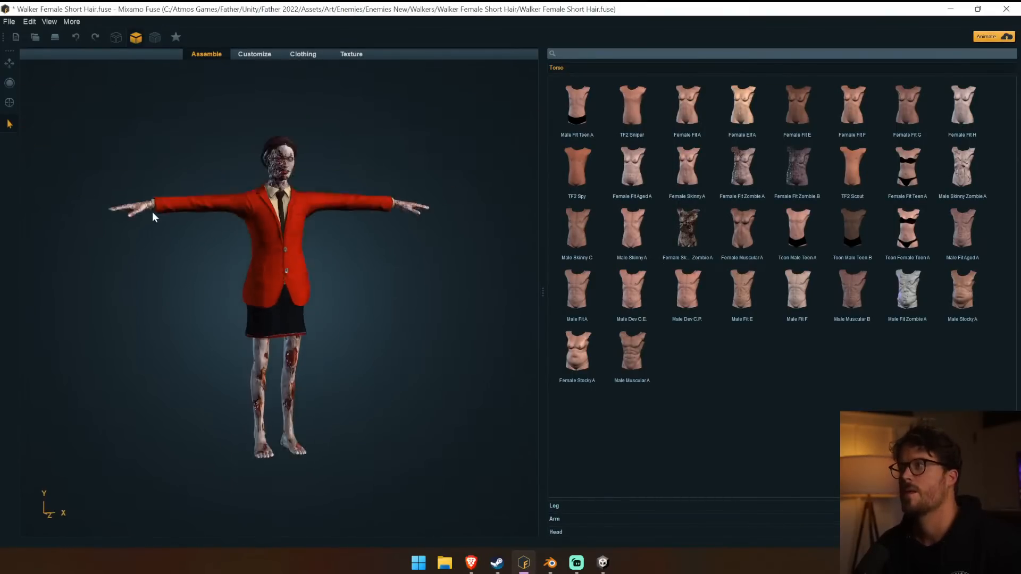
{"action": "left_click", "coordinate": [9, 21]}
{"action": "mouse_move", "coordinate": [60, 141]}
{"action": "left_click", "coordinate": [223, 139]}
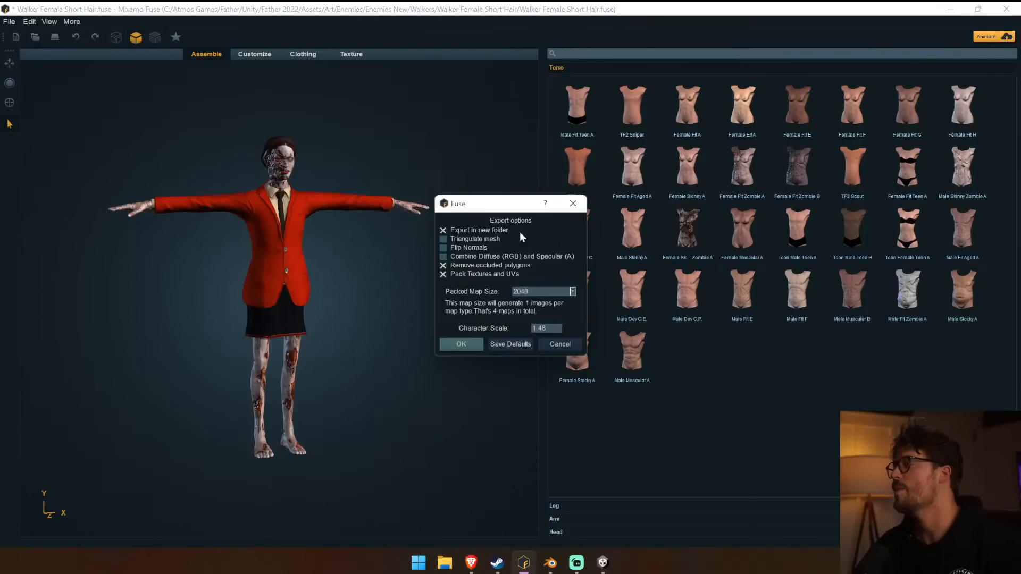
{"action": "left_click", "coordinate": [462, 346]}
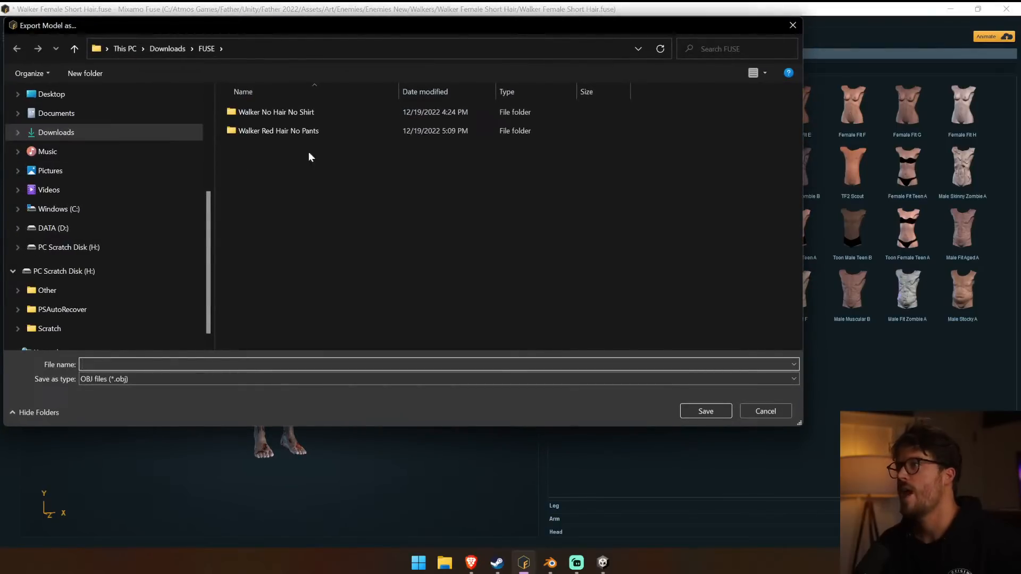
Create a folder named Walker Female inside Downloads > FUSE and save the OBJ export there as Walker Female.
{"action": "left_click", "coordinate": [94, 75]}
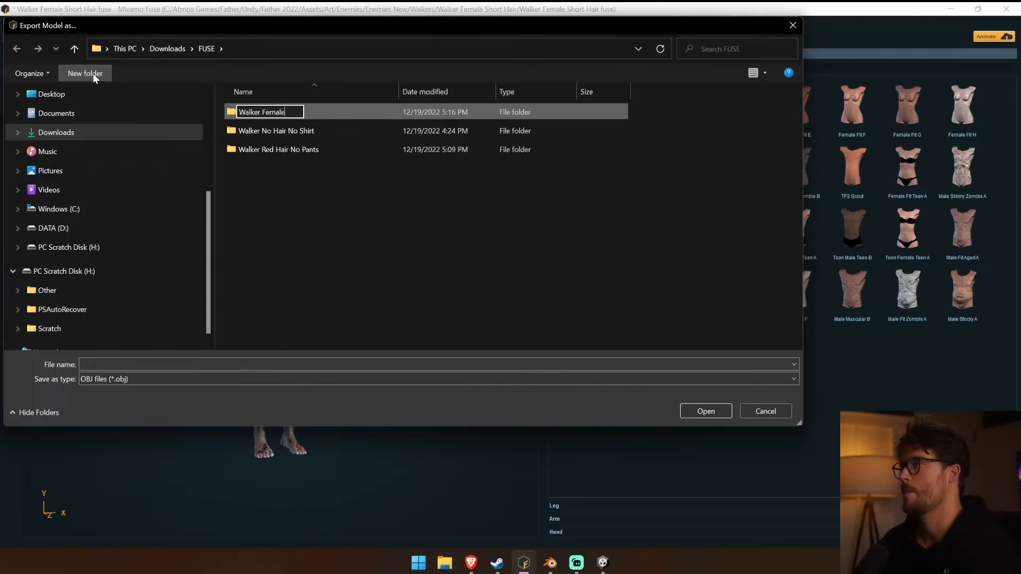
{"action": "key", "text": "Return"}
{"action": "double_click", "coordinate": [327, 112]}
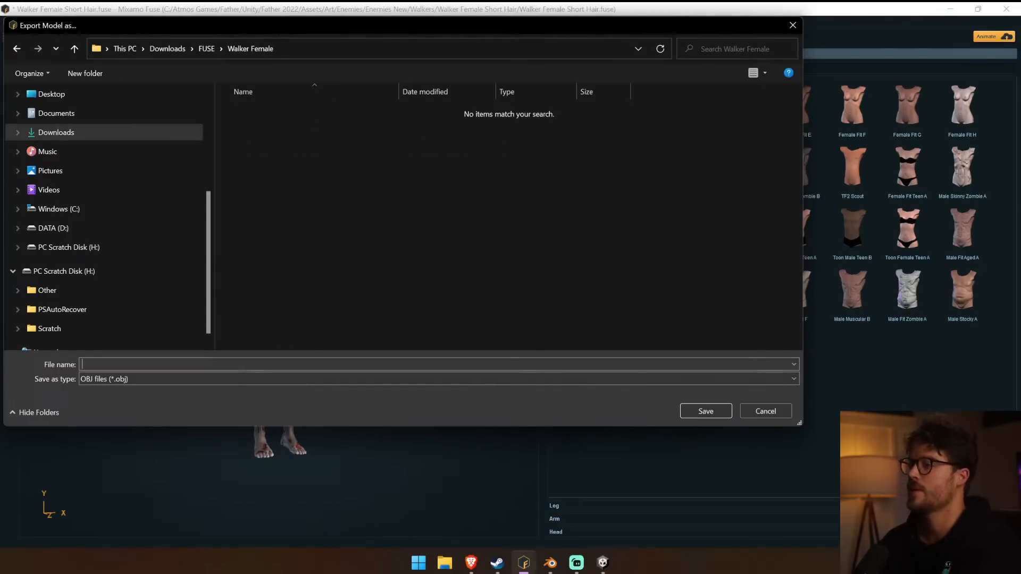
{"action": "left_click", "coordinate": [255, 365]}
{"action": "type", "text": "Walker Femal"}
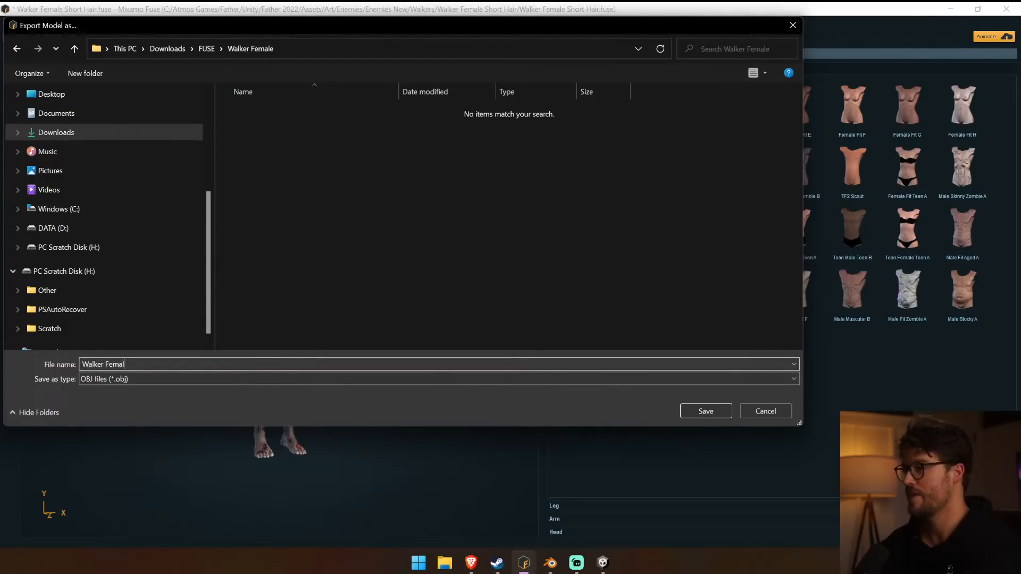
{"action": "key", "text": "Return"}
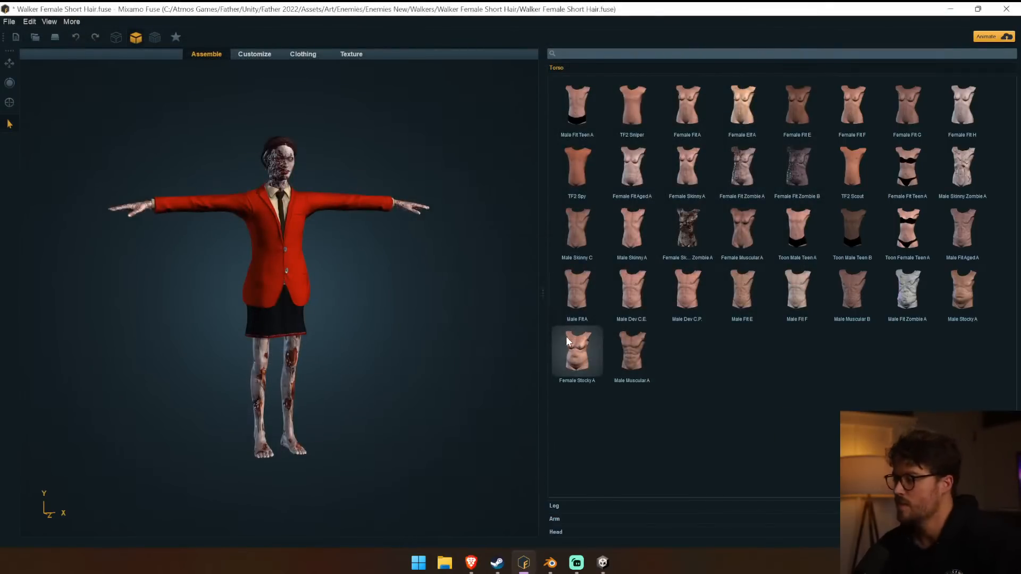
Switch to Mixamo in the browser and upload the exported Walker Female model from its FUSE folder as a new character.
{"action": "left_click", "coordinate": [472, 563]}
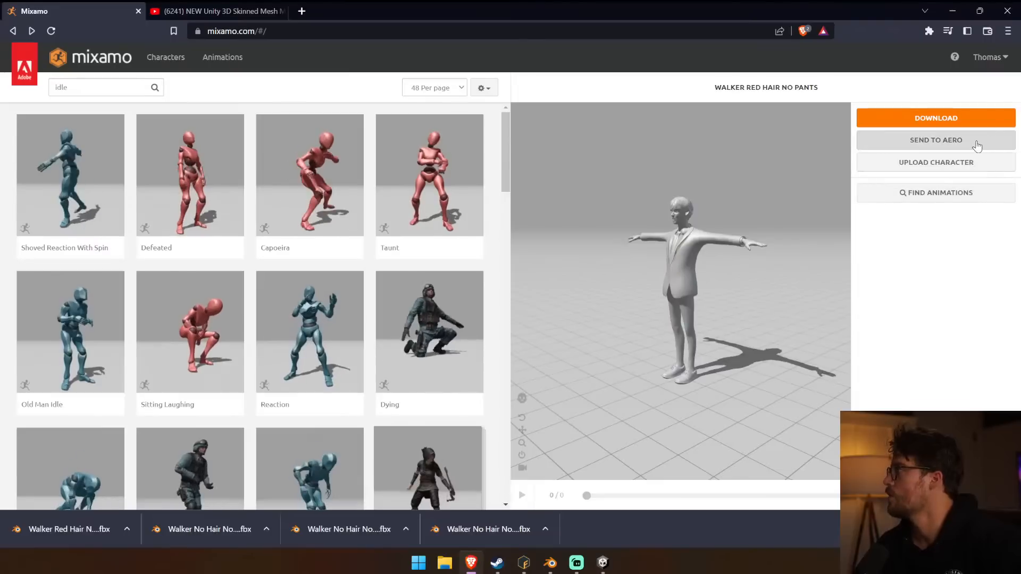
{"action": "left_click", "coordinate": [947, 162]}
{"action": "left_click", "coordinate": [485, 332]}
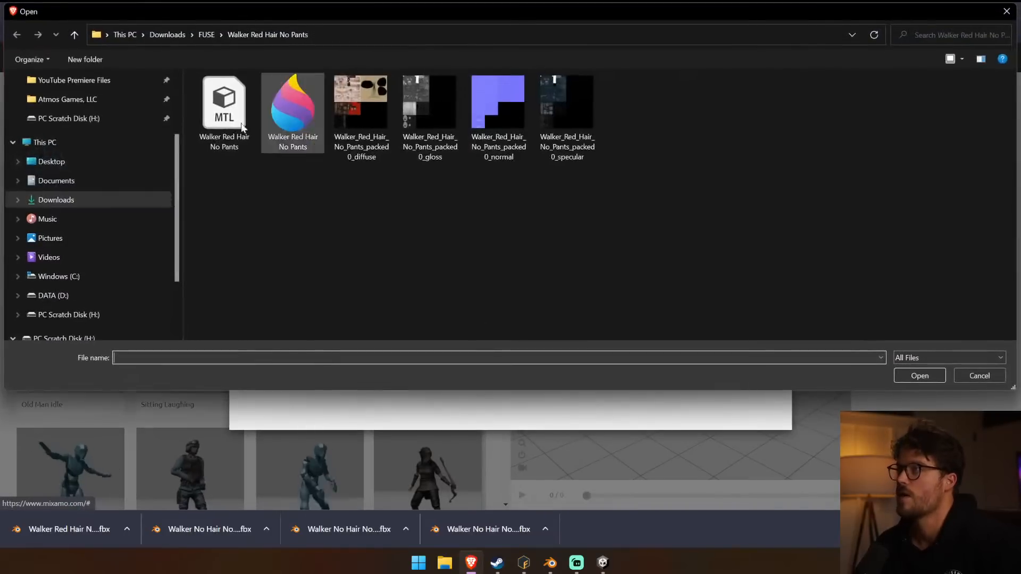
{"action": "left_click", "coordinate": [214, 34]}
{"action": "double_click", "coordinate": [265, 99]}
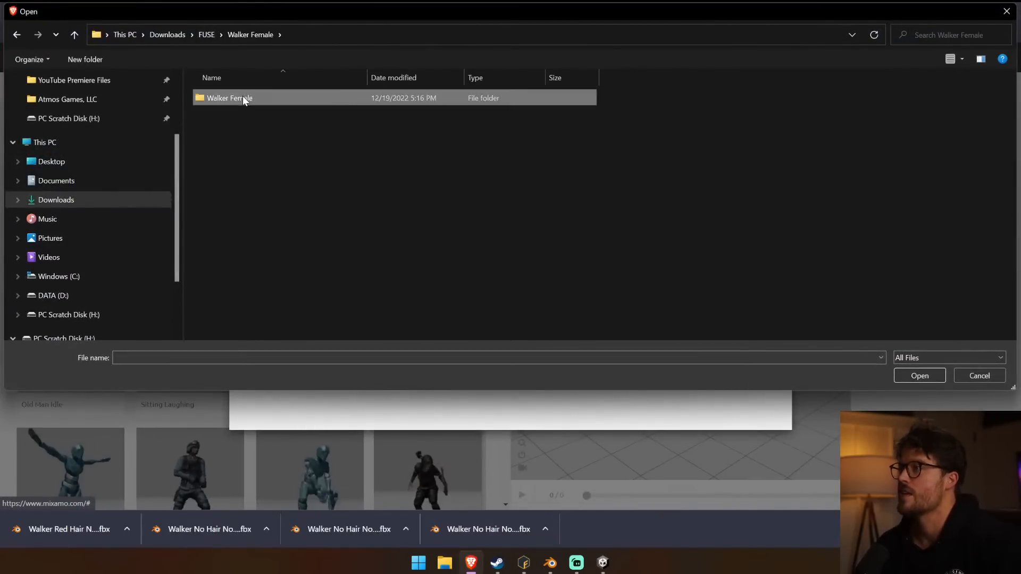
{"action": "double_click", "coordinate": [242, 97]}
{"action": "left_click", "coordinate": [276, 115]}
{"action": "double_click", "coordinate": [276, 115]}
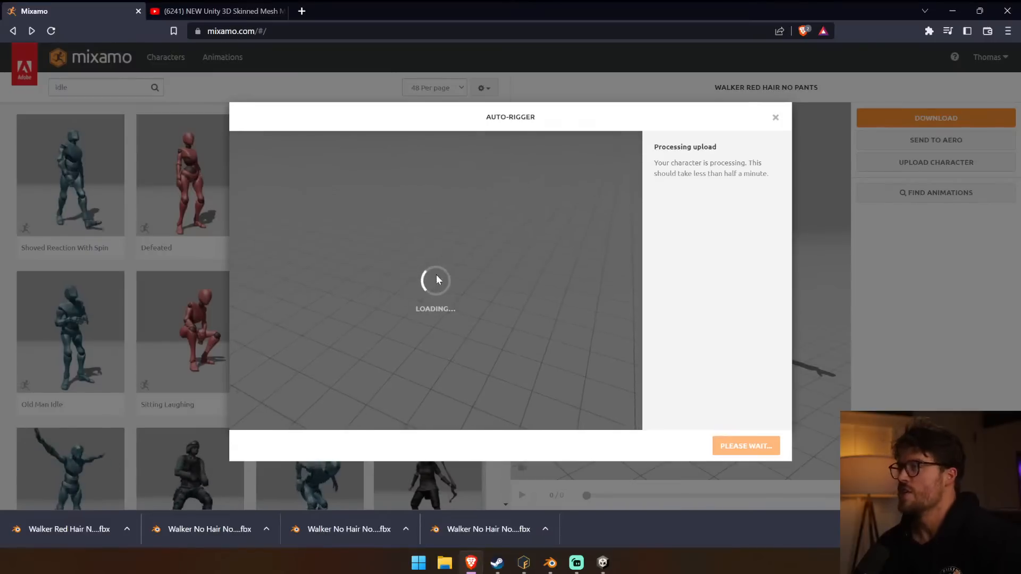
Place the chin, wrist, elbow, knee and groin markers on the female walker with symmetry and run the auto-rigger.
{"action": "left_click", "coordinate": [763, 445]}
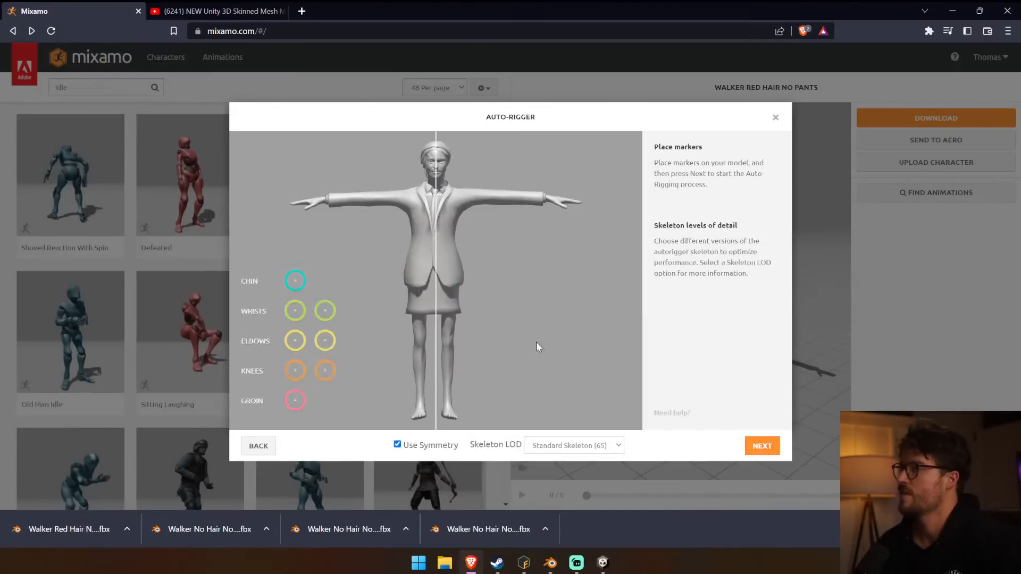
{"action": "mouse_move", "coordinate": [301, 303]}
{"action": "left_mouse_down"}
{"action": "mouse_move", "coordinate": [335, 221]}
{"action": "mouse_move", "coordinate": [327, 203]}
{"action": "left_mouse_up"}
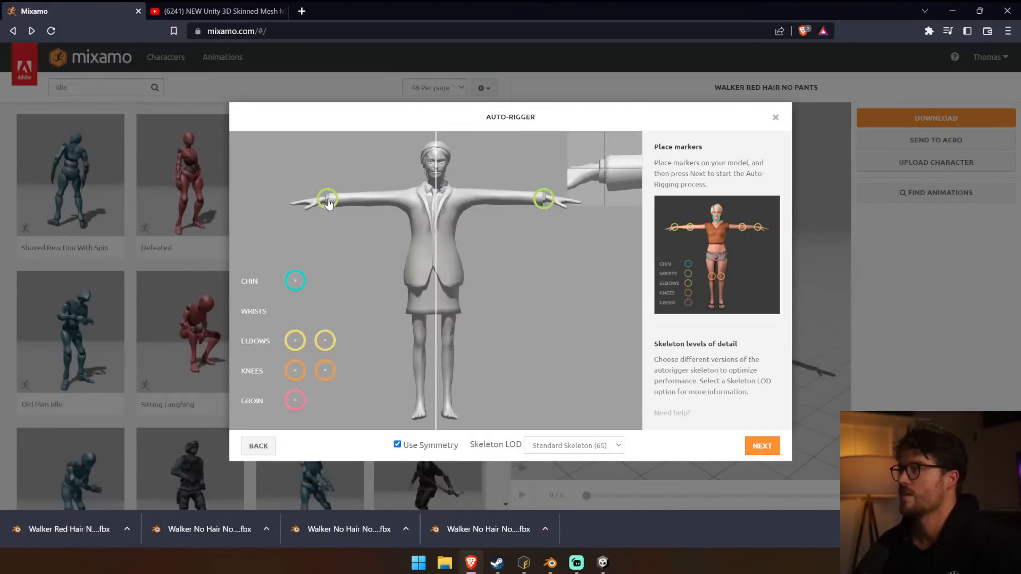
{"action": "left_click_drag", "start_coordinate": [295, 280], "coordinate": [437, 179]}
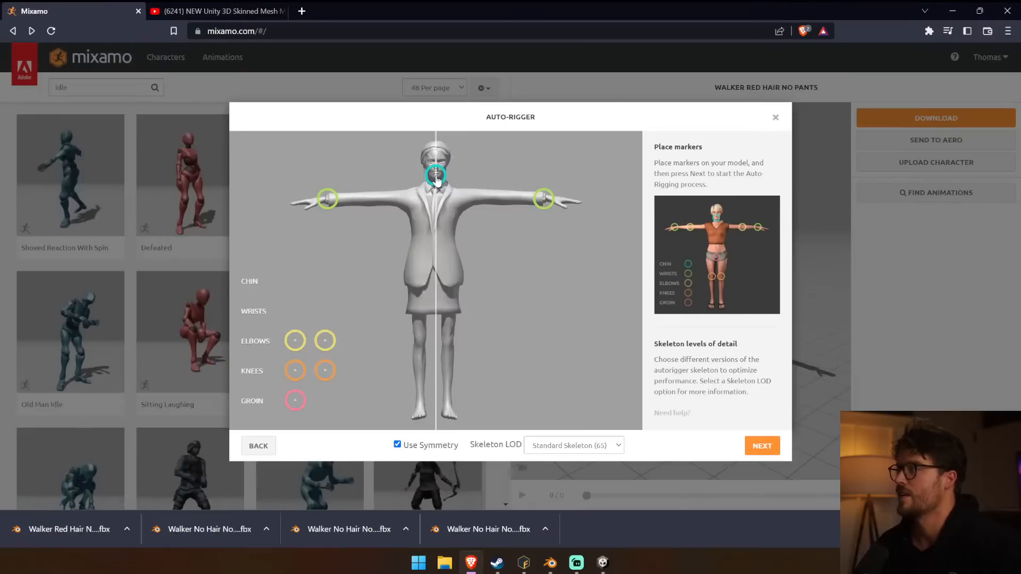
{"action": "mouse_move", "coordinate": [295, 340]}
{"action": "left_mouse_down"}
{"action": "mouse_move", "coordinate": [385, 257]}
{"action": "mouse_move", "coordinate": [361, 199]}
{"action": "left_mouse_up"}
{"action": "left_click_drag", "start_coordinate": [325, 371], "coordinate": [420, 345]}
{"action": "left_click_drag", "start_coordinate": [291, 403], "coordinate": [437, 283]}
{"action": "left_click", "coordinate": [768, 448]}
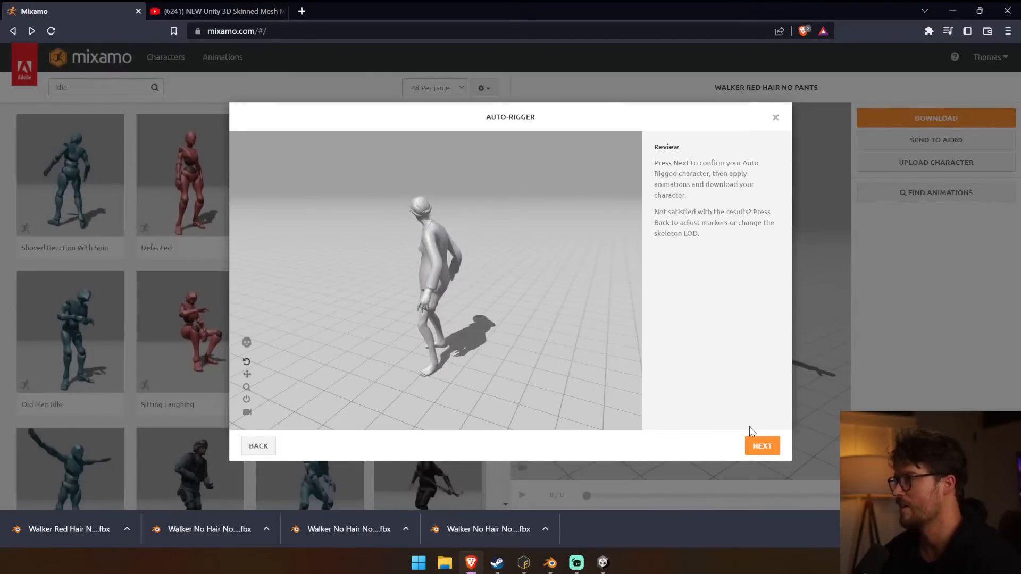
Accept the auto-rigged female walker and download it as the FBX file Walker Female to Downloads.
{"action": "left_click", "coordinate": [763, 446]}
{"action": "left_click", "coordinate": [765, 445]}
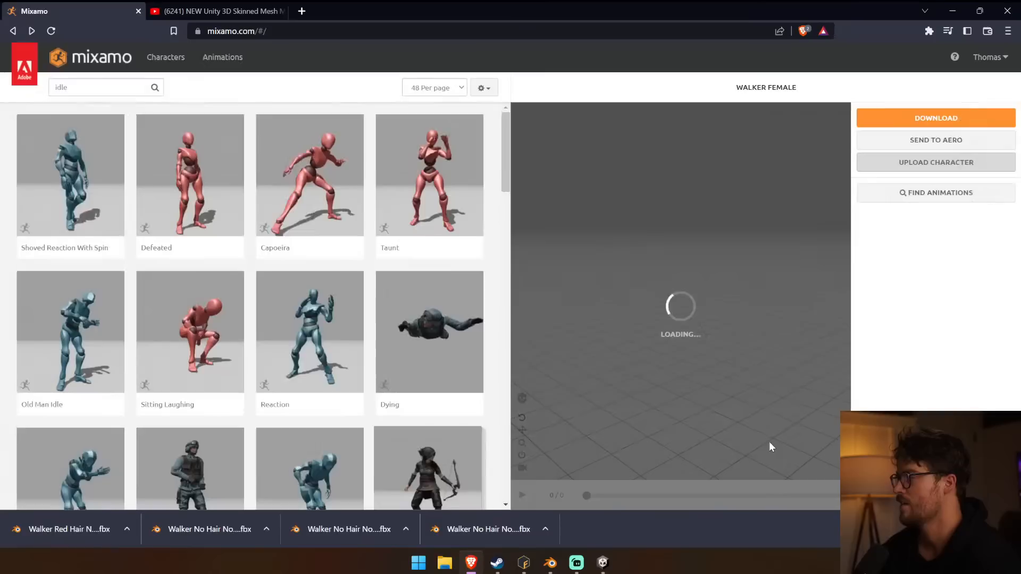
{"action": "left_click", "coordinate": [937, 118]}
{"action": "left_click", "coordinate": [663, 212]}
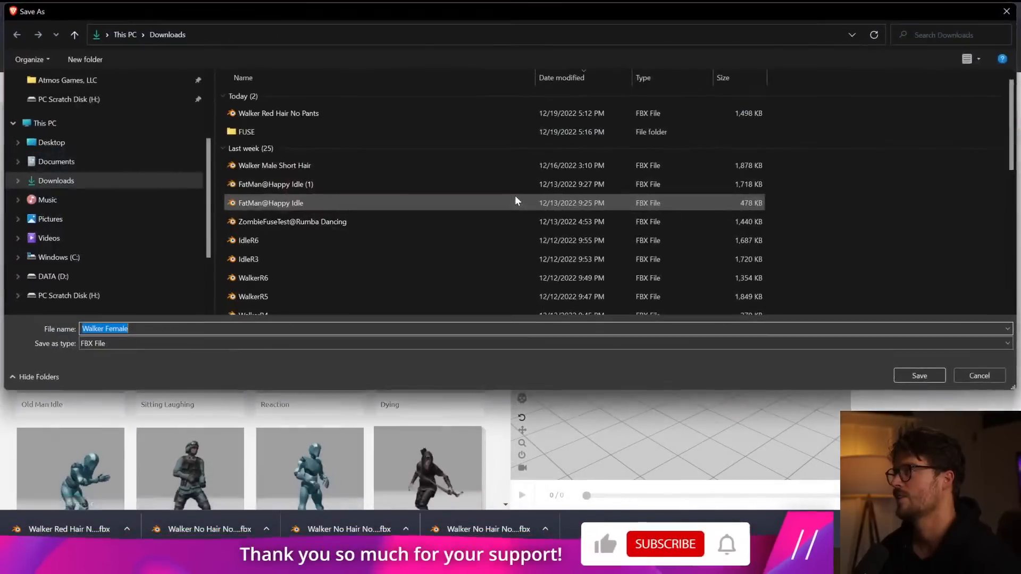
{"action": "key", "text": "Return"}
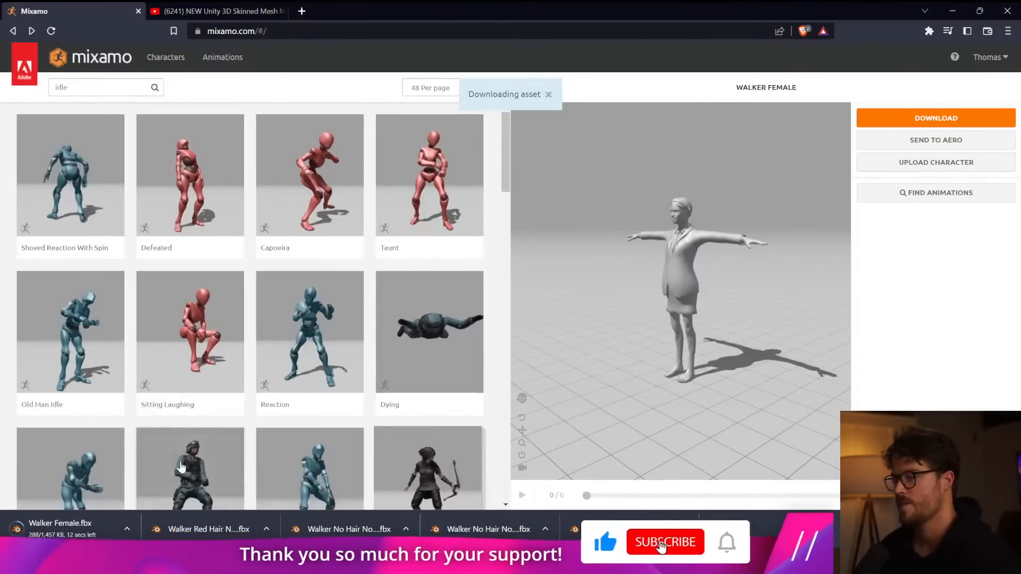
Switch to Blender, start a new General file and delete the default camera, cube and light.
{"action": "left_click", "coordinate": [608, 471]}
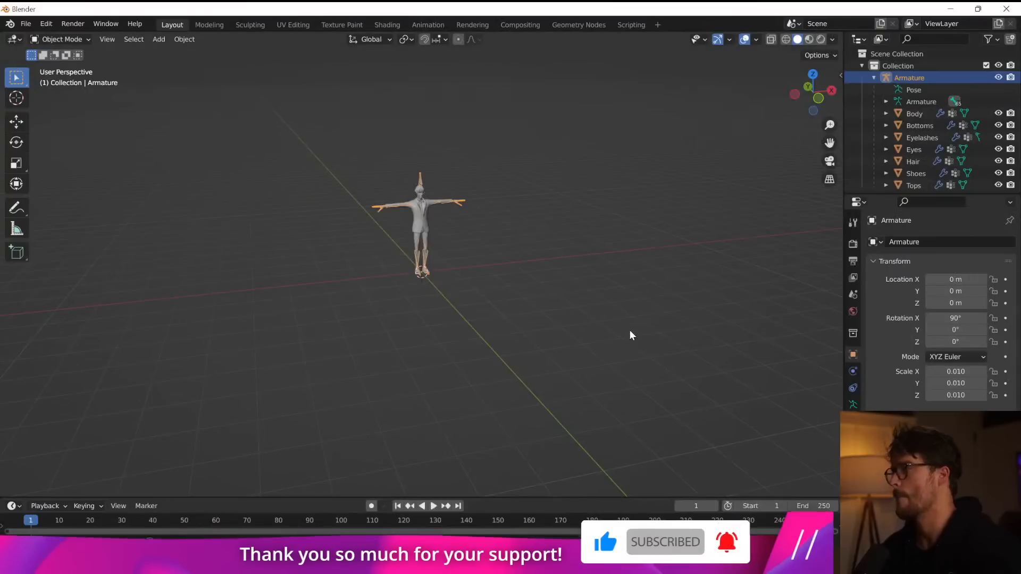
{"action": "left_click", "coordinate": [25, 24]}
{"action": "left_click", "coordinate": [25, 23]}
{"action": "left_click", "coordinate": [26, 24]}
{"action": "left_click", "coordinate": [26, 23]}
{"action": "mouse_move", "coordinate": [38, 36]}
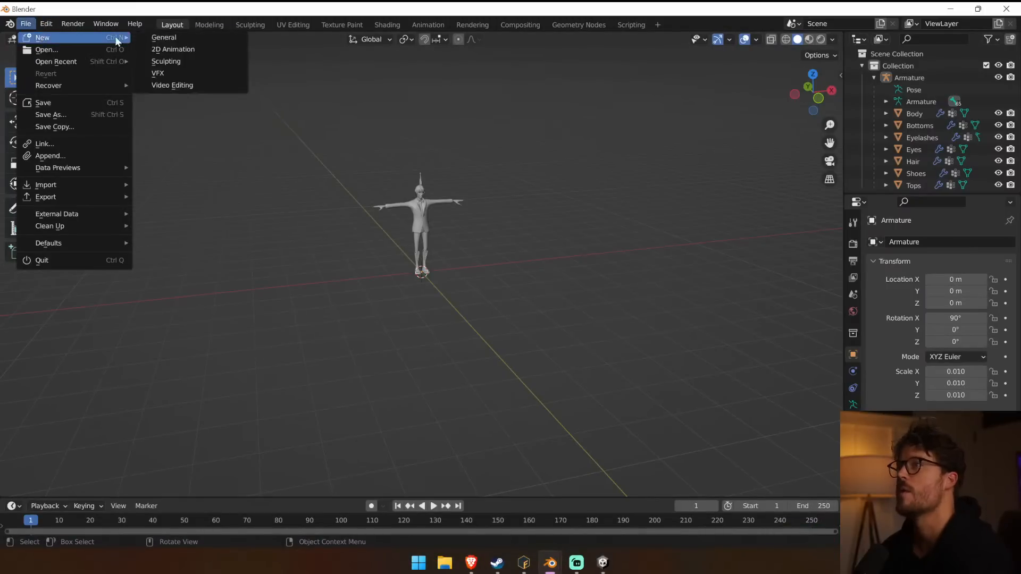
{"action": "left_click", "coordinate": [154, 37]}
{"action": "left_click", "coordinate": [535, 306]}
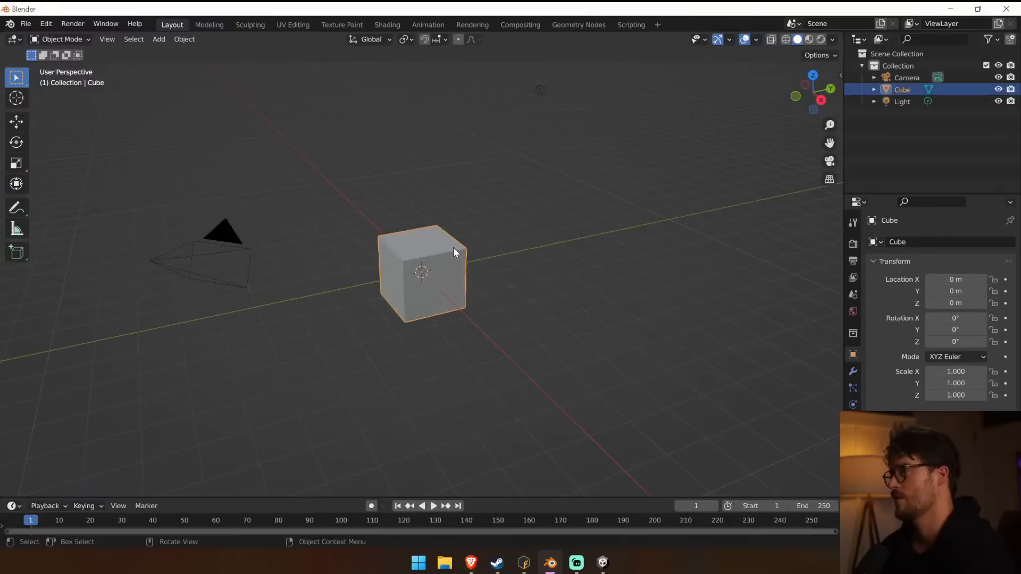
{"action": "left_click", "coordinate": [540, 90], "text": "shift"}
{"action": "key", "text": "Delete"}
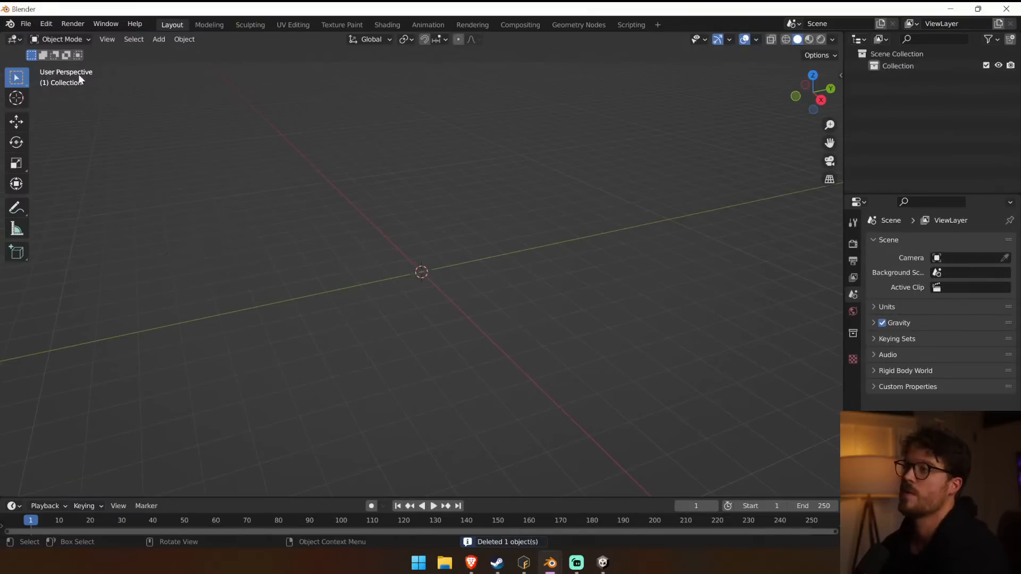
Import Walker Female.fbx from the Downloads folder into the empty scene.
{"action": "left_click", "coordinate": [25, 24]}
{"action": "mouse_move", "coordinate": [75, 185]}
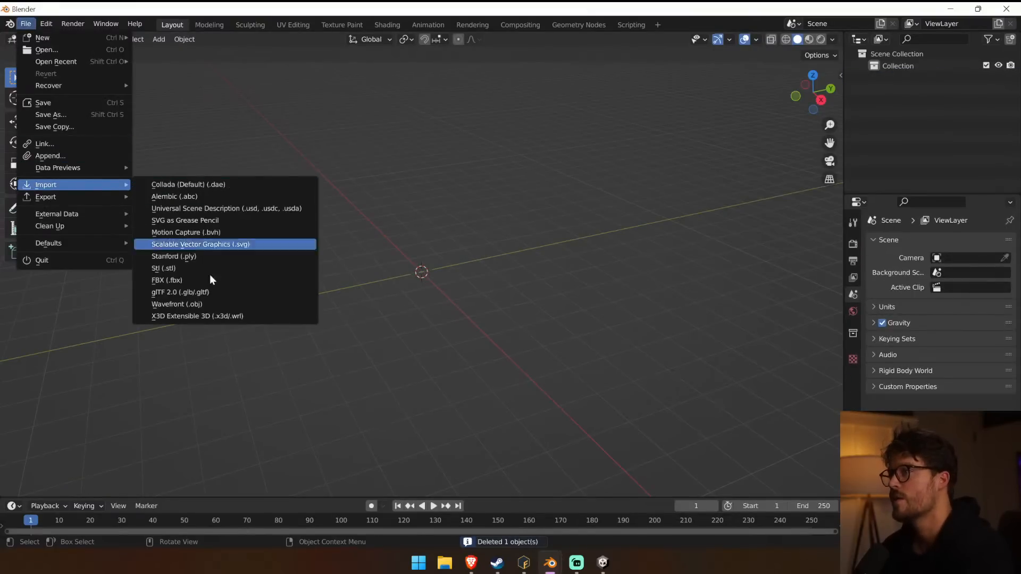
{"action": "left_click", "coordinate": [170, 280]}
{"action": "left_click", "coordinate": [204, 220]}
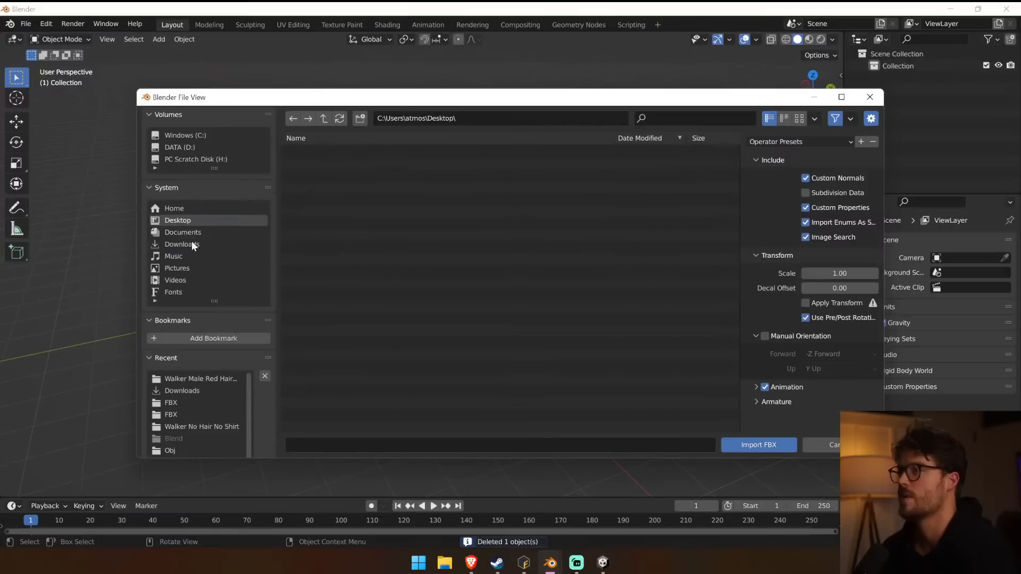
{"action": "left_click", "coordinate": [192, 246]}
{"action": "double_click", "coordinate": [326, 164]}
{"action": "double_click", "coordinate": [326, 152]}
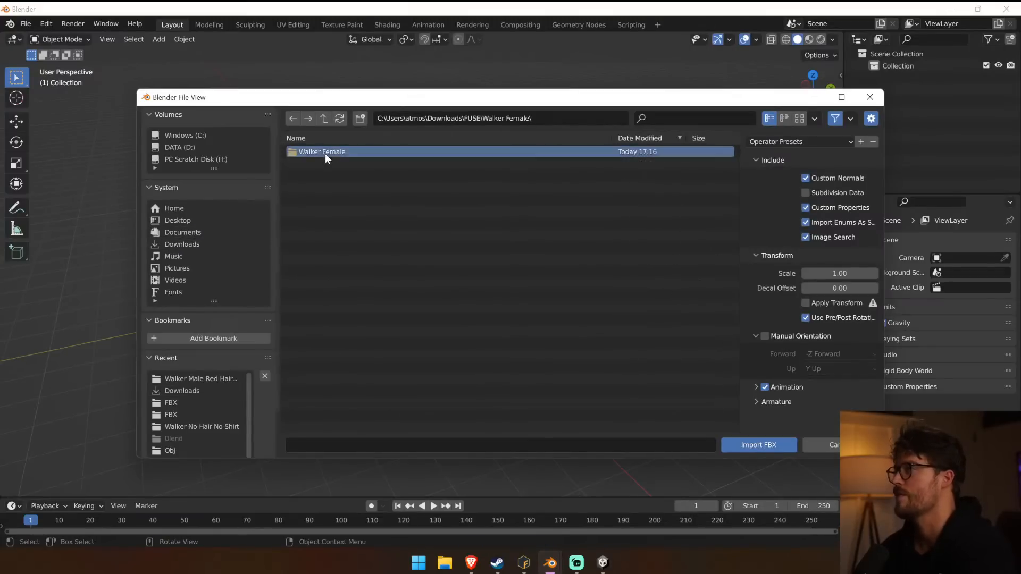
{"action": "double_click", "coordinate": [325, 154]}
{"action": "left_click", "coordinate": [324, 120]}
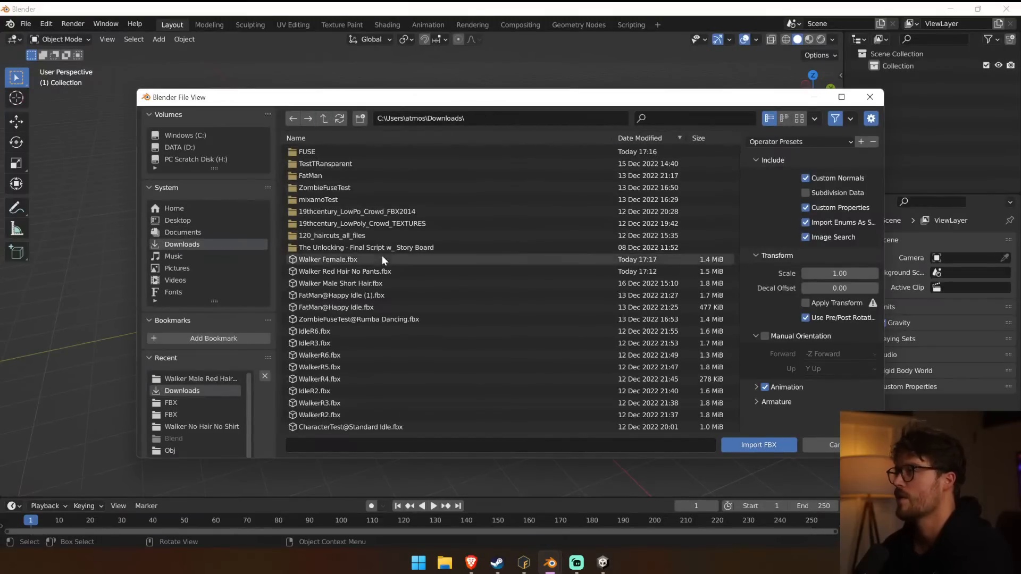
{"action": "double_click", "coordinate": [381, 260]}
Start an FBX export of the imported female walker.
{"action": "key", "text": "KP_1"}
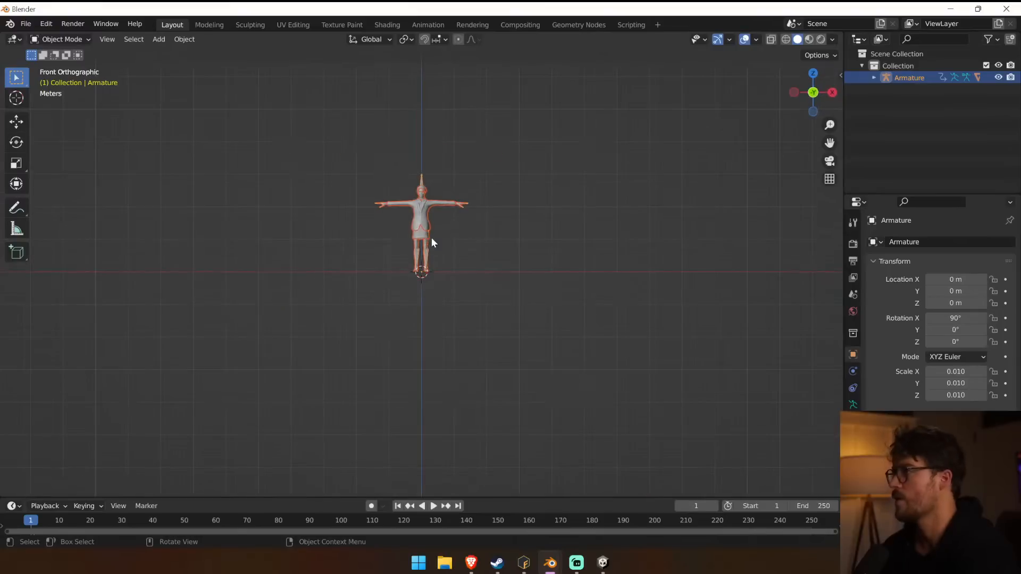
{"action": "scroll", "coordinate": [432, 242], "scroll_direction": "up", "scroll_amount": 9}
{"action": "middle_click_drag", "start_coordinate": [432, 241], "coordinate": [423, 461], "text": "shift"}
{"action": "scroll", "coordinate": [422, 293], "scroll_direction": "down", "scroll_amount": 1}
{"action": "scroll", "coordinate": [424, 294], "scroll_direction": "down", "scroll_amount": 1}
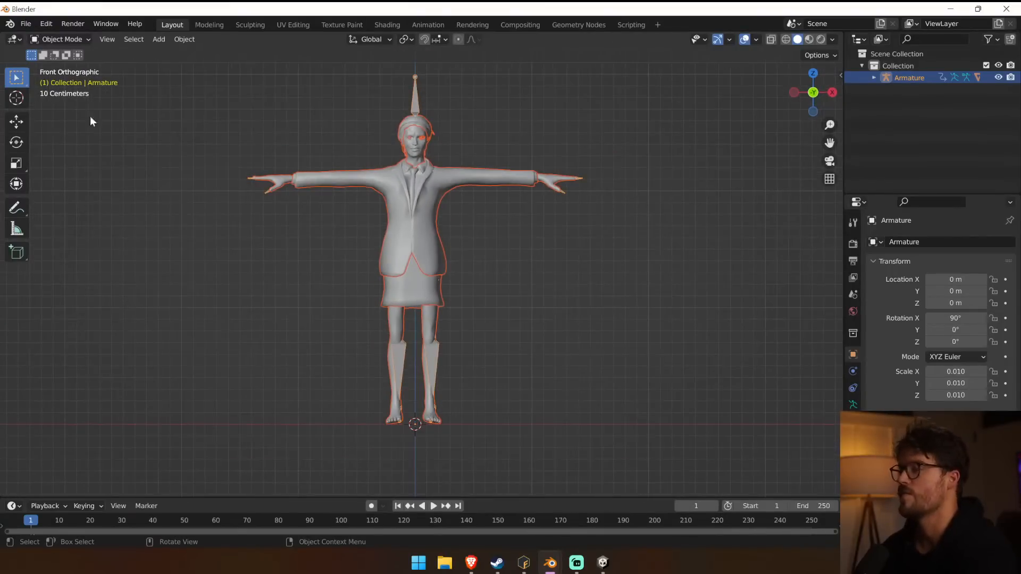
{"action": "left_click", "coordinate": [25, 24]}
{"action": "mouse_move", "coordinate": [74, 197]}
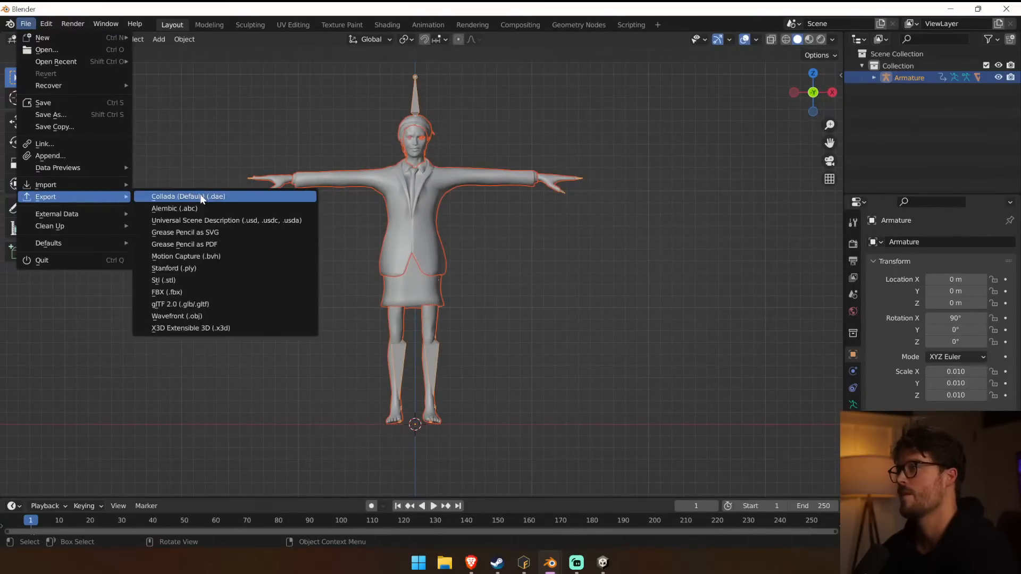
{"action": "left_click", "coordinate": [178, 292]}
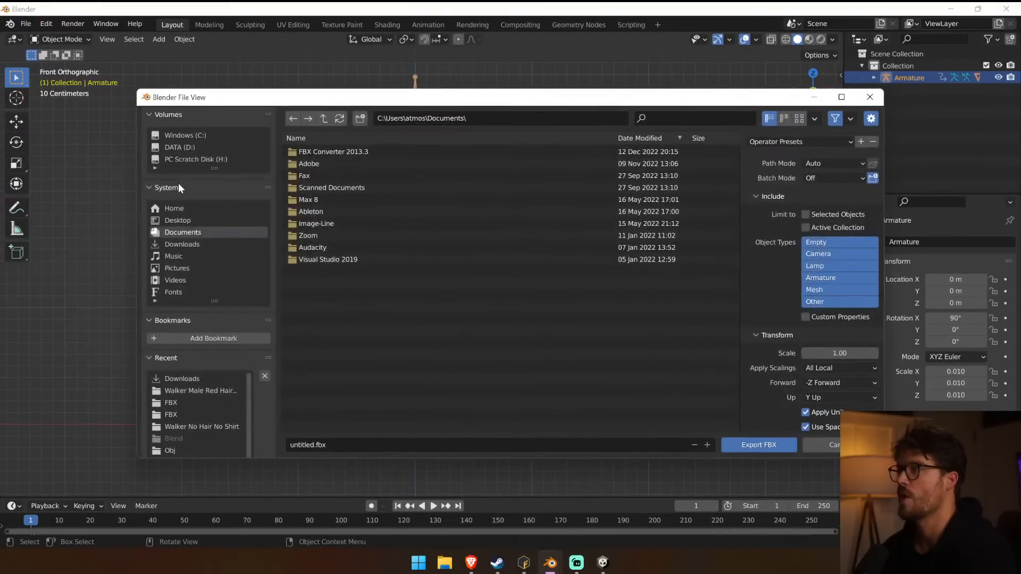
Browse the export location to C:\Atmos Games\Father\Unity\Father 2022\Assets.
{"action": "left_click", "coordinate": [188, 137]}
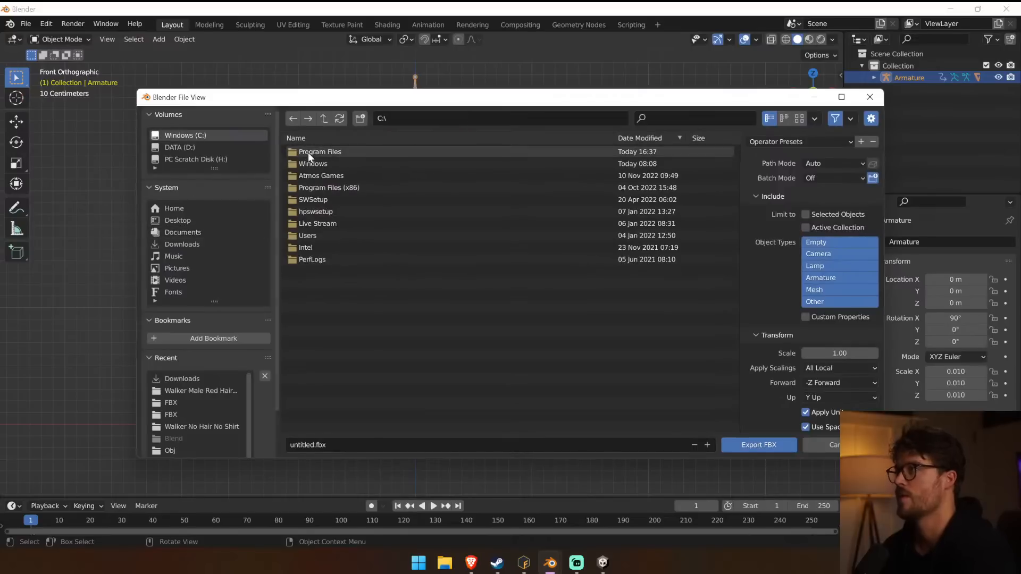
{"action": "double_click", "coordinate": [327, 178]}
{"action": "double_click", "coordinate": [336, 148]}
{"action": "double_click", "coordinate": [318, 223]}
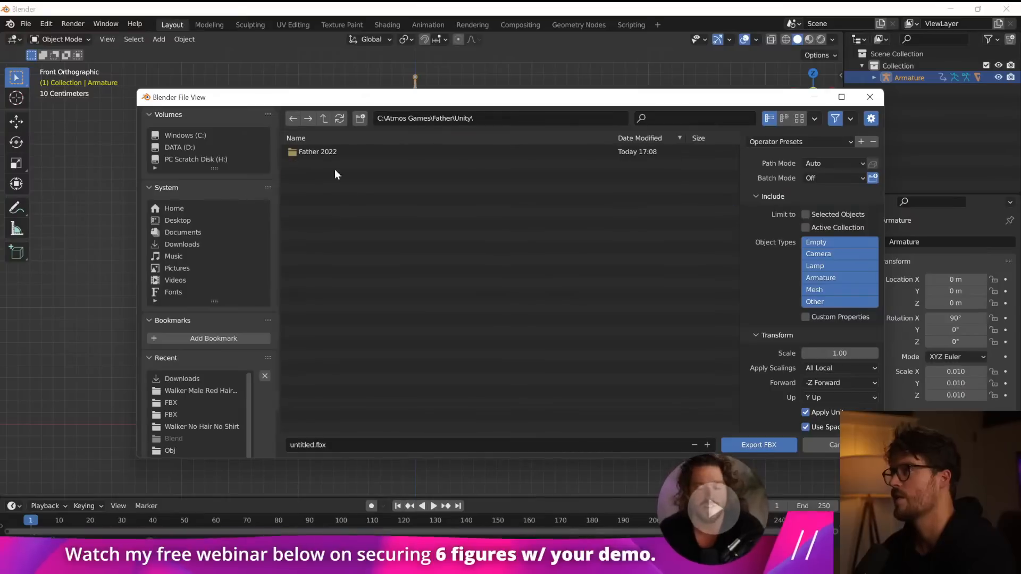
{"action": "double_click", "coordinate": [337, 152]}
{"action": "left_click", "coordinate": [337, 154]}
{"action": "double_click", "coordinate": [338, 153]}
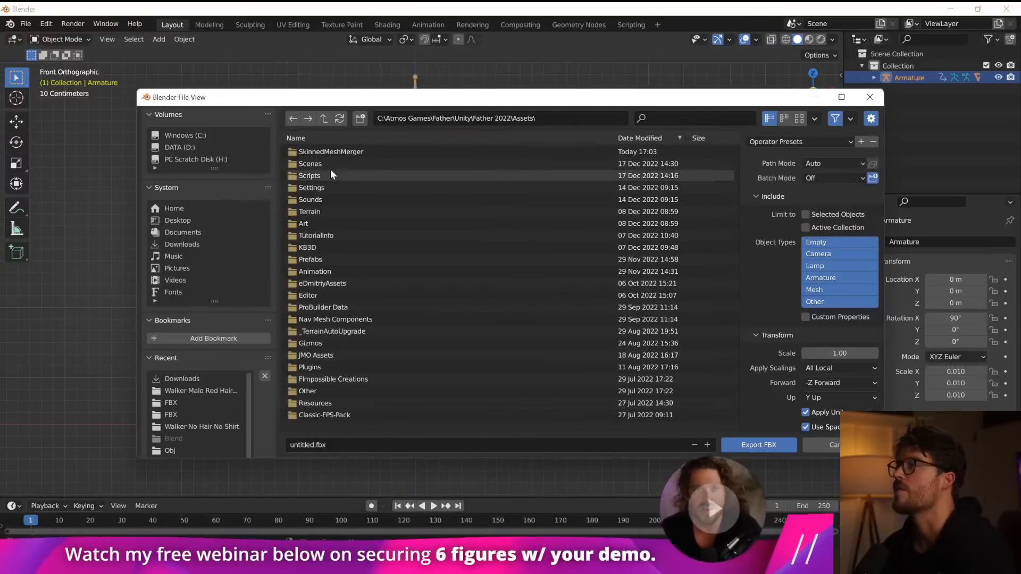
Export the walker as Walker Female Short Hair.fbx into Art\Enemies\Enemies New\Walkers\Walker Female Short Hair.
{"action": "double_click", "coordinate": [321, 223]}
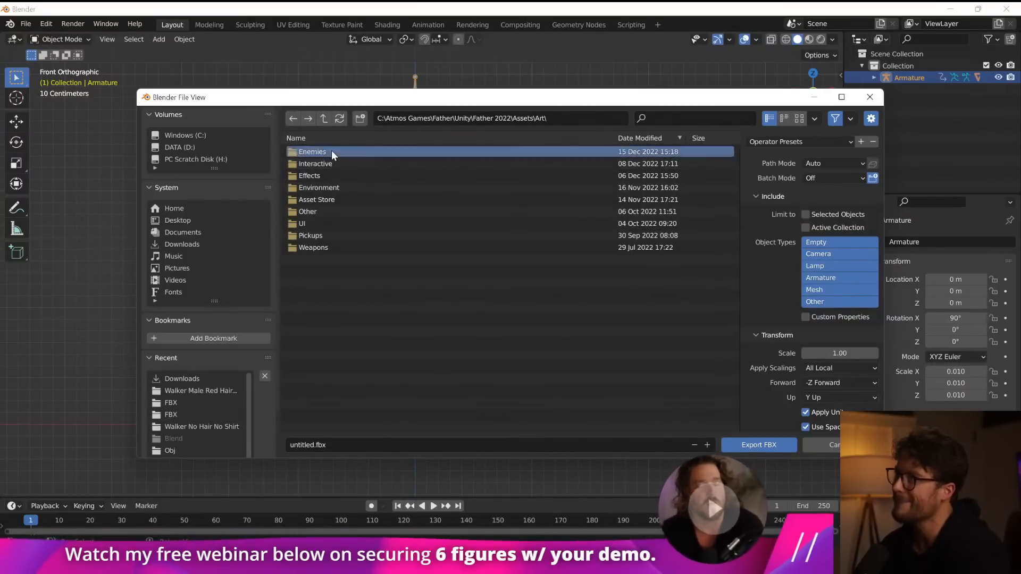
{"action": "double_click", "coordinate": [319, 152]}
{"action": "double_click", "coordinate": [331, 163]}
{"action": "double_click", "coordinate": [310, 153]}
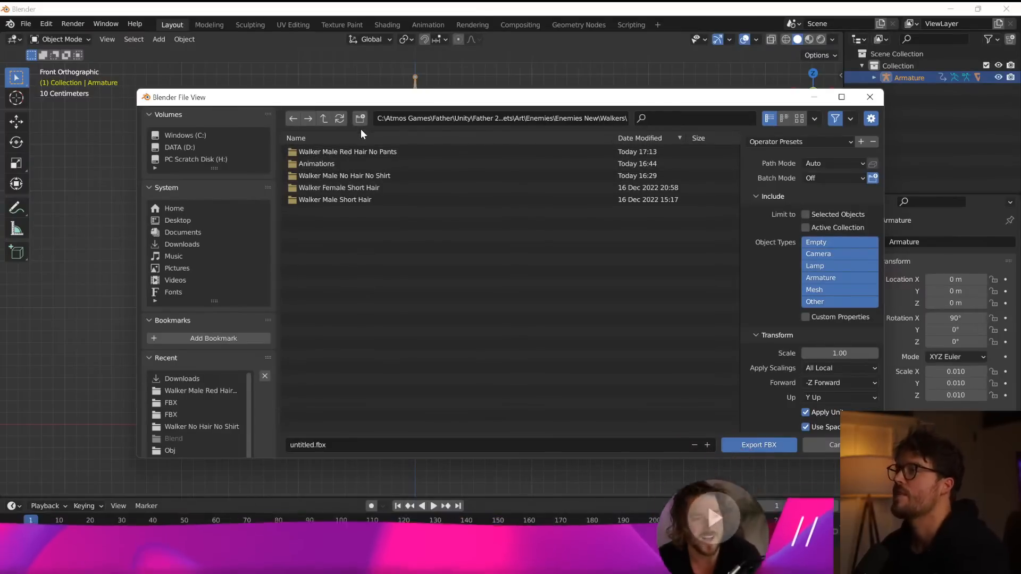
{"action": "double_click", "coordinate": [360, 188]}
{"action": "left_click", "coordinate": [310, 445]}
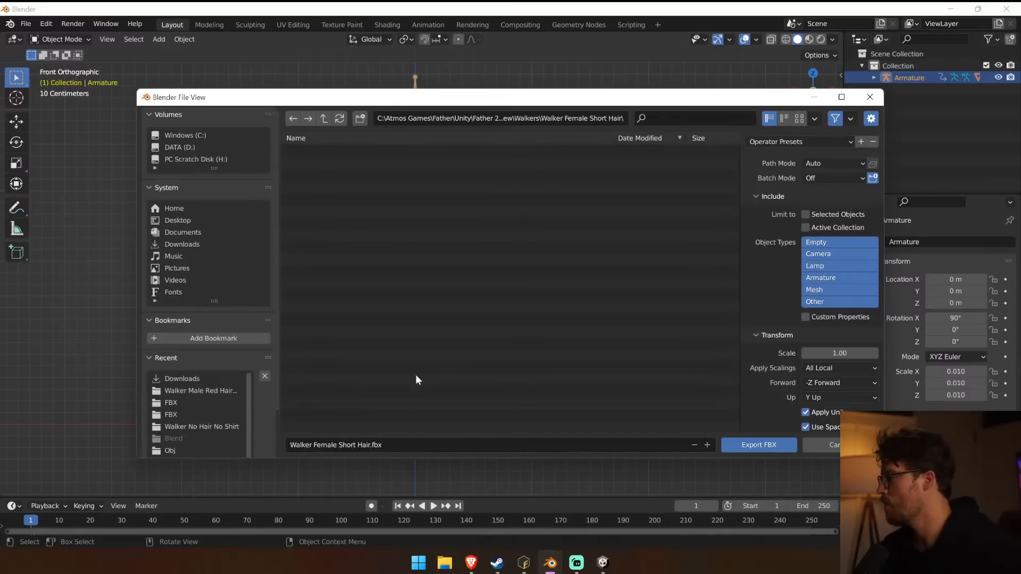
{"action": "left_click", "coordinate": [756, 445]}
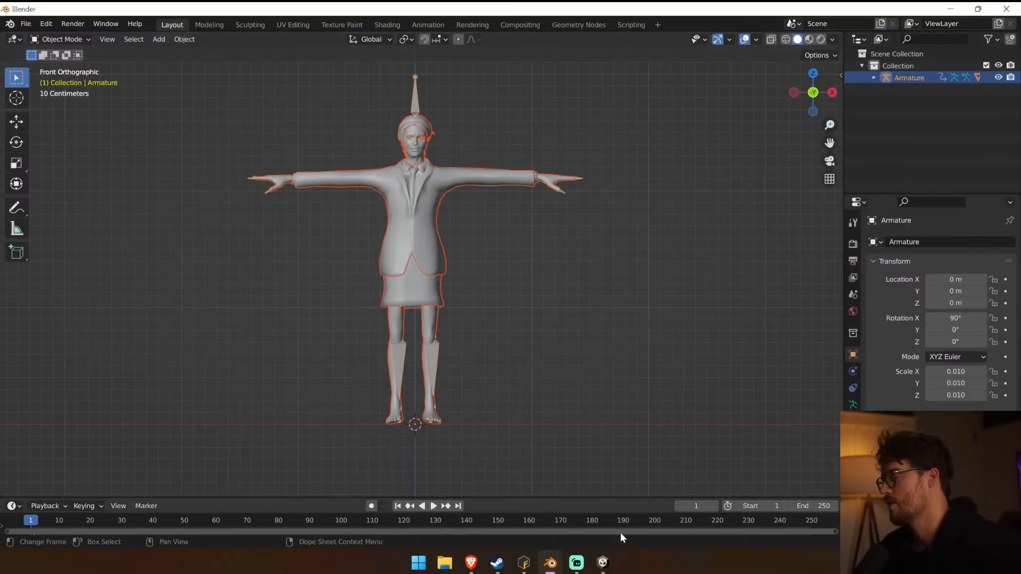
Switch to Unity, collapse the Walker Male Short Hair project folder and expand the Walker Female Short Hair folder.
{"action": "left_click", "coordinate": [602, 563]}
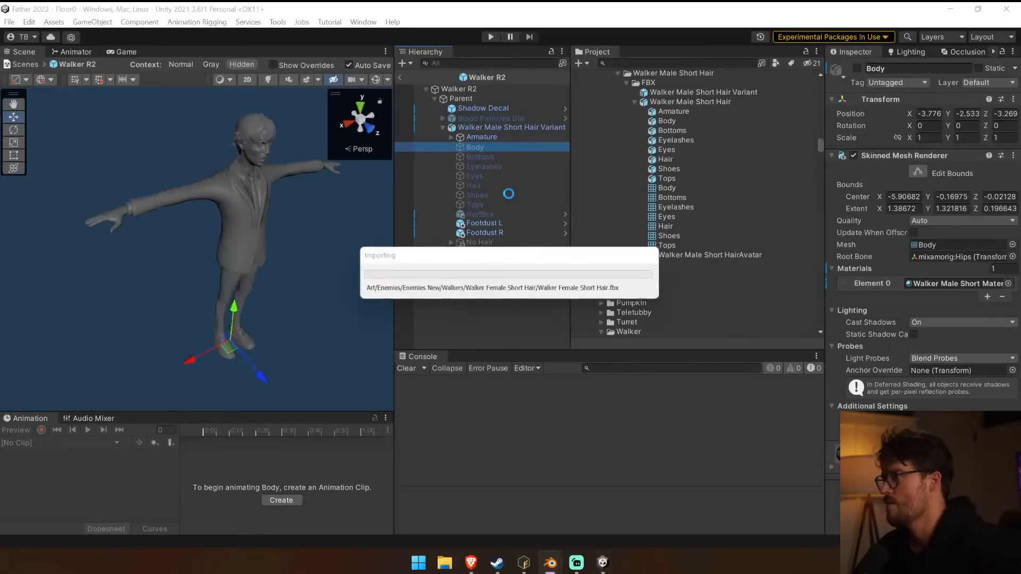
{"action": "left_click", "coordinate": [641, 102]}
{"action": "left_click", "coordinate": [635, 101]}
{"action": "left_click", "coordinate": [626, 83]}
{"action": "left_click", "coordinate": [619, 73]}
{"action": "scroll", "coordinate": [656, 130], "scroll_direction": "up", "scroll_amount": 5}
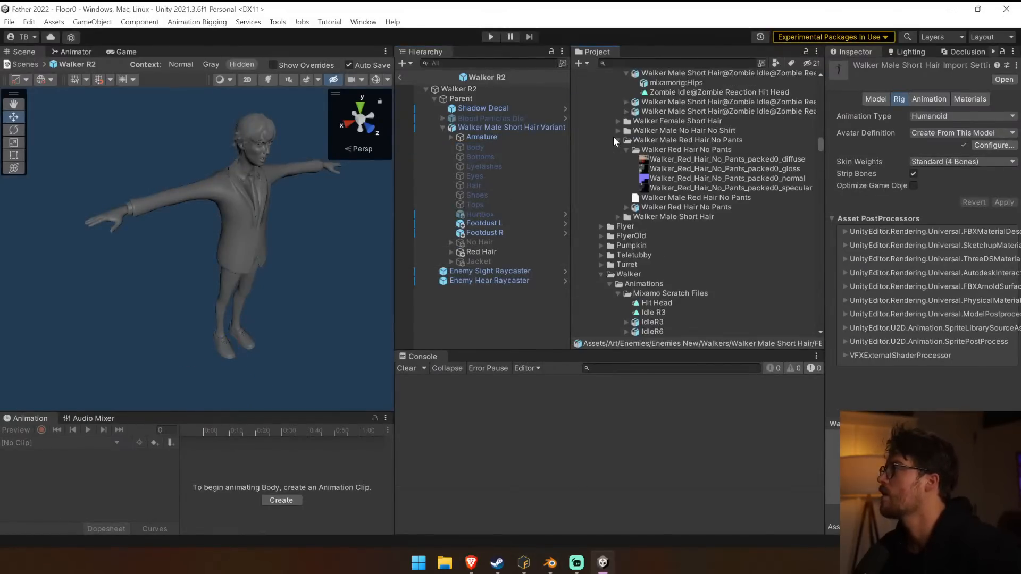
{"action": "left_click", "coordinate": [613, 121]}
{"action": "left_click", "coordinate": [618, 122]}
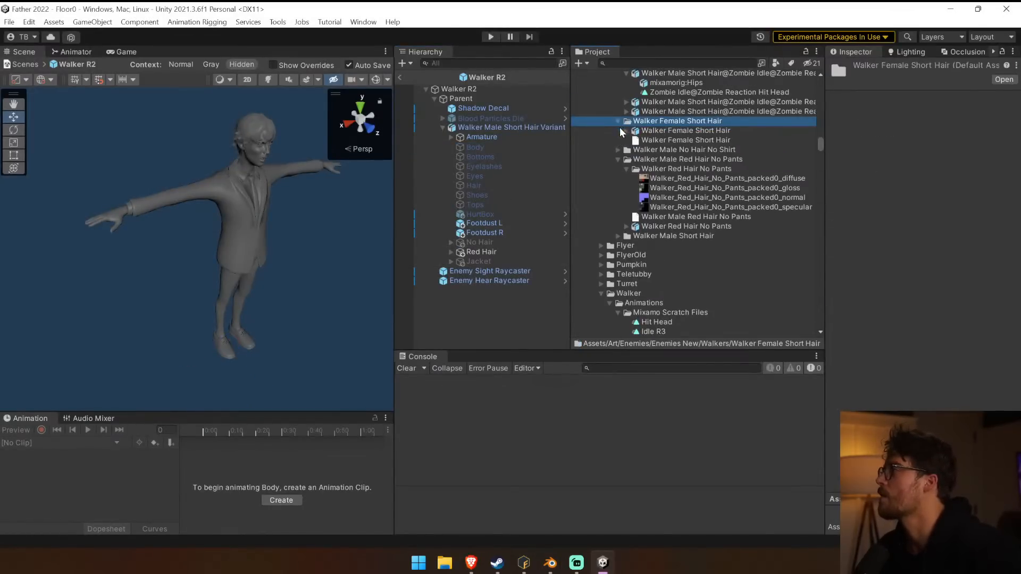
Add the Walker Female Short Hair model to the Walker R2 prefab and set its scale to 2.1 on all axes.
{"action": "left_click_drag", "start_coordinate": [652, 132], "coordinate": [472, 309]}
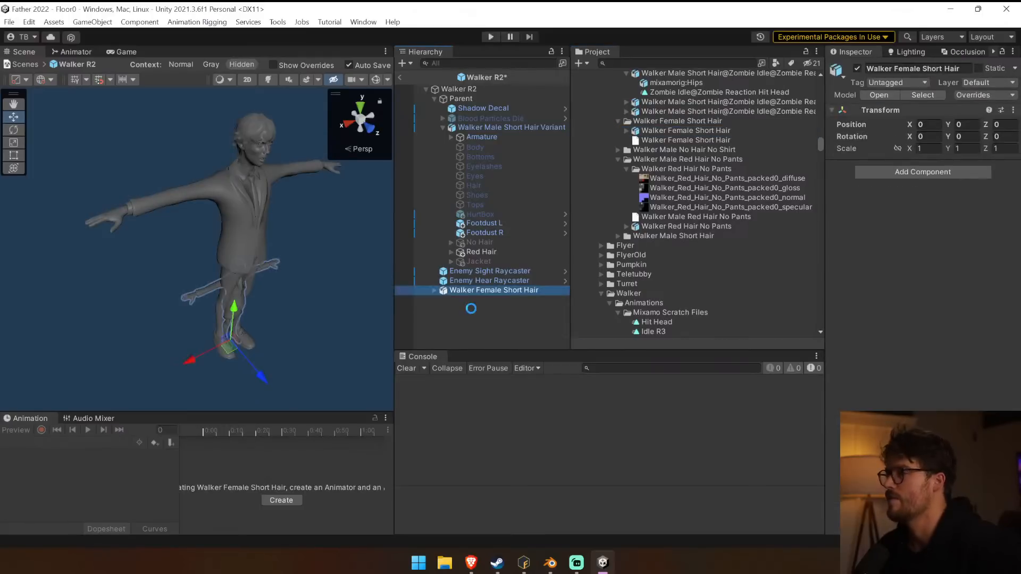
{"action": "left_click", "coordinate": [492, 128]}
{"action": "left_click", "coordinate": [468, 290]}
{"action": "type", "text": "2.1"}
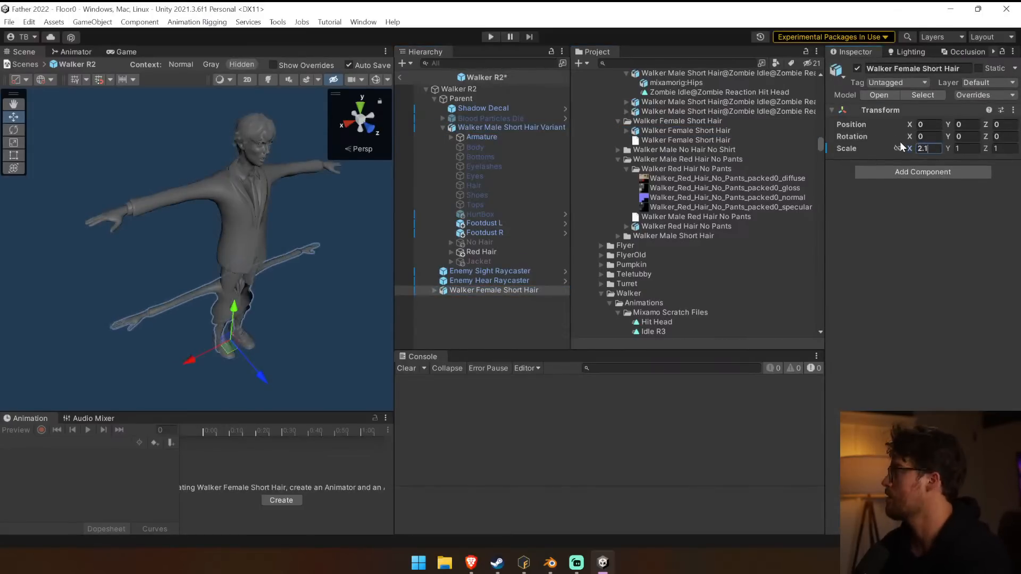
{"action": "key", "text": "Tab"}
{"action": "type", "text": "2.1"}
{"action": "key", "text": "Tab"}
{"action": "type", "text": "2"}
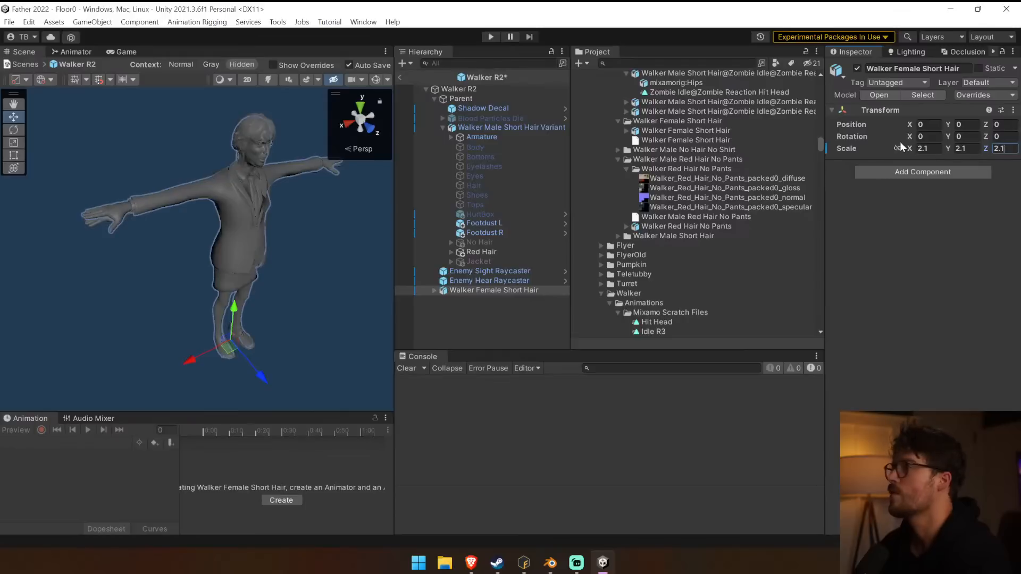
Merge the Walker Female Short Hair meshes onto the Walker Male Short Hair Variant rig with a Skinned Mesh Merger component.
{"action": "left_click", "coordinate": [923, 171]}
{"action": "left_click", "coordinate": [922, 209]}
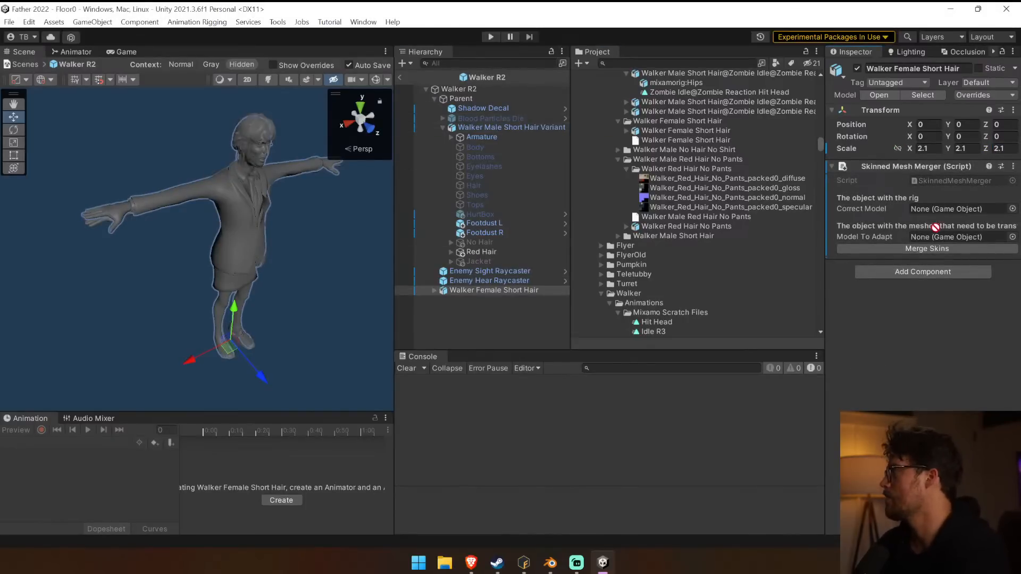
{"action": "left_click_drag", "start_coordinate": [469, 291], "coordinate": [957, 237]}
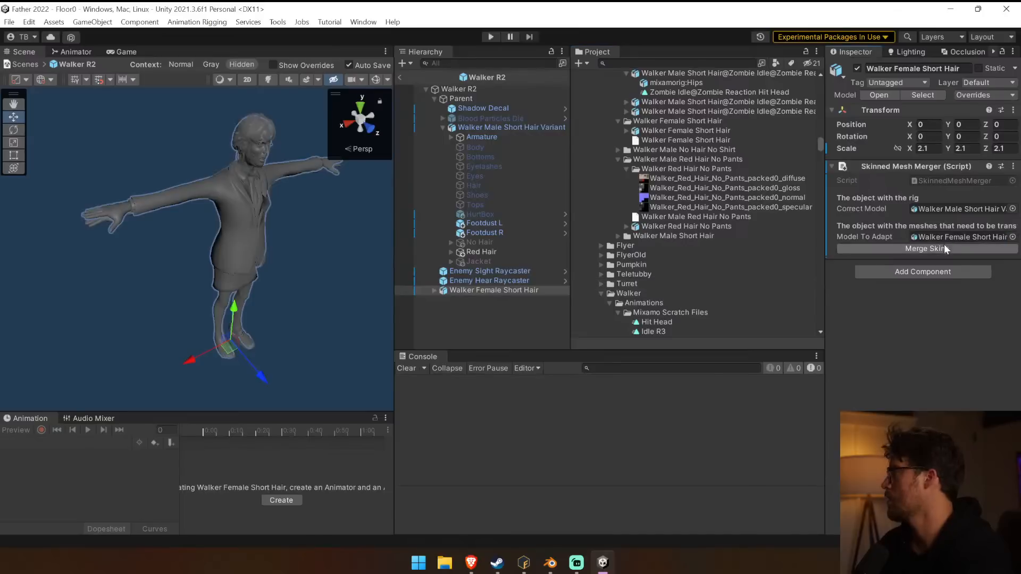
{"action": "left_click", "coordinate": [936, 249]}
Group the merged Body, Bottoms, Eyelashes, Eyes, Hair and Tops meshes under a new parent named Female.
{"action": "left_click", "coordinate": [502, 271]}
{"action": "left_click", "coordinate": [490, 319], "text": "shift"}
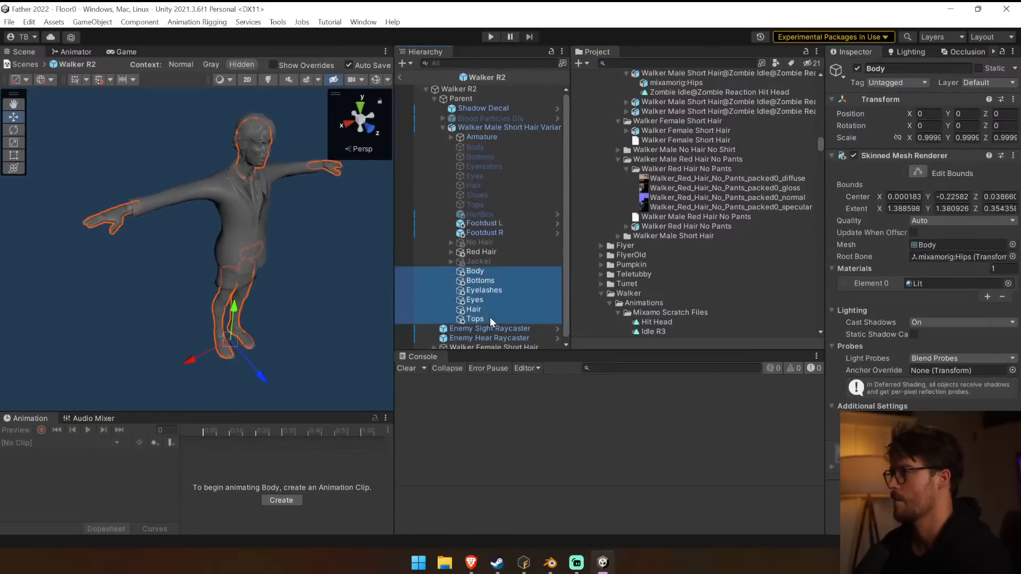
{"action": "key", "text": "ctrl+shift+g"}
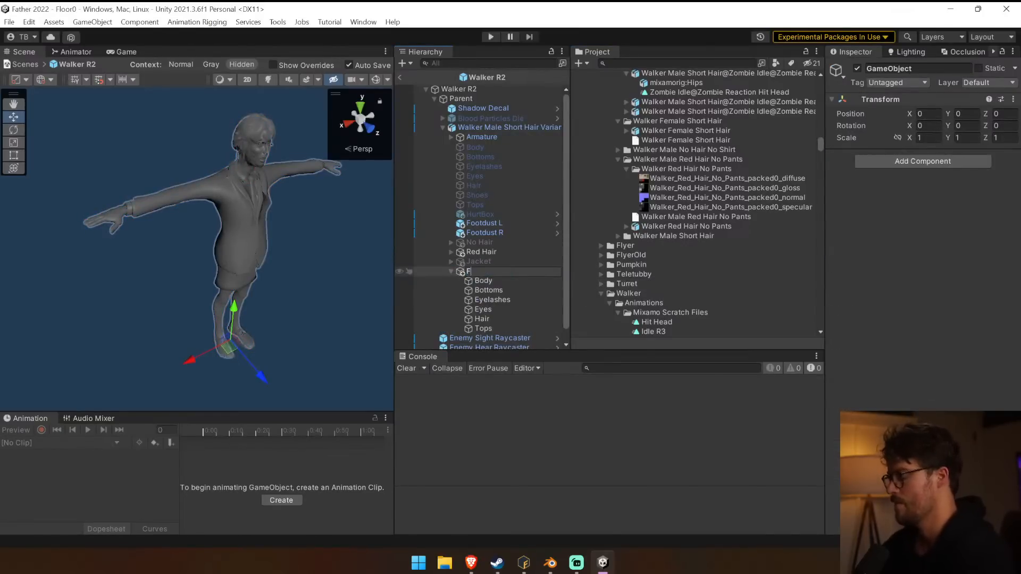
{"action": "type", "text": "Female"}
{"action": "key", "text": "Return"}
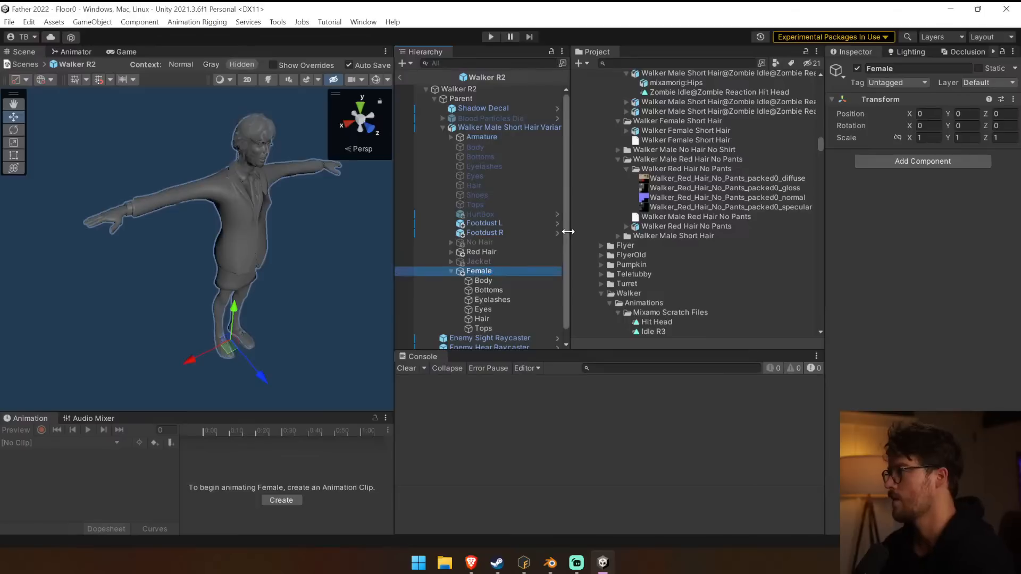
Deactivate the Red Hair group and delete the leftover Walker Female Short Hair object from the prefab.
{"action": "left_click_drag", "start_coordinate": [568, 231], "coordinate": [564, 232]}
{"action": "key", "text": "Up"}
{"action": "key", "text": "Up"}
{"action": "left_click", "coordinate": [859, 69]}
{"action": "scroll", "coordinate": [532, 279], "scroll_direction": "down", "scroll_amount": 2}
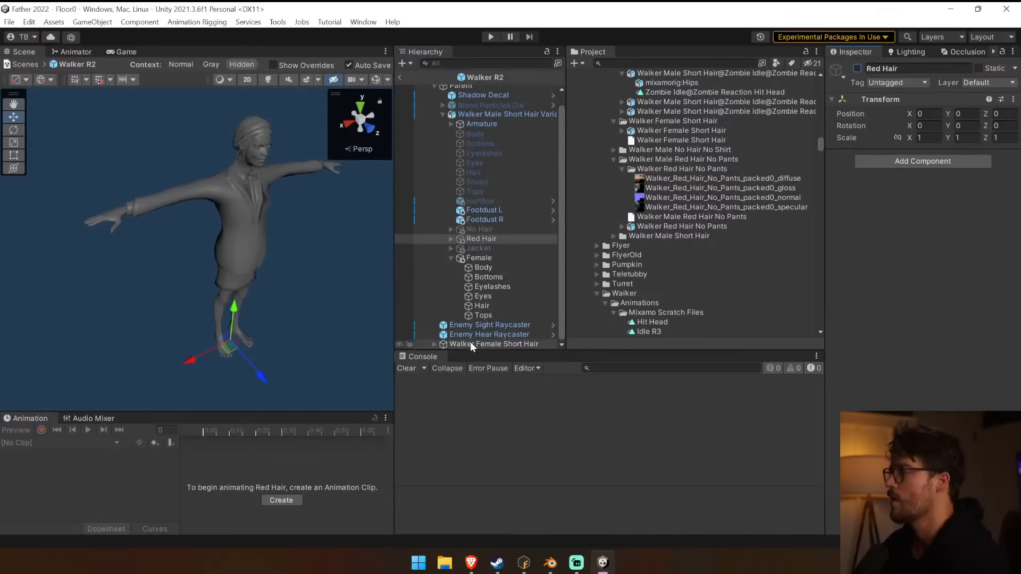
{"action": "left_click", "coordinate": [472, 343]}
{"action": "key", "text": "Delete"}
Enlarge the scene view and play the Armature's Walk animation on the female walker.
{"action": "left_click", "coordinate": [484, 277]}
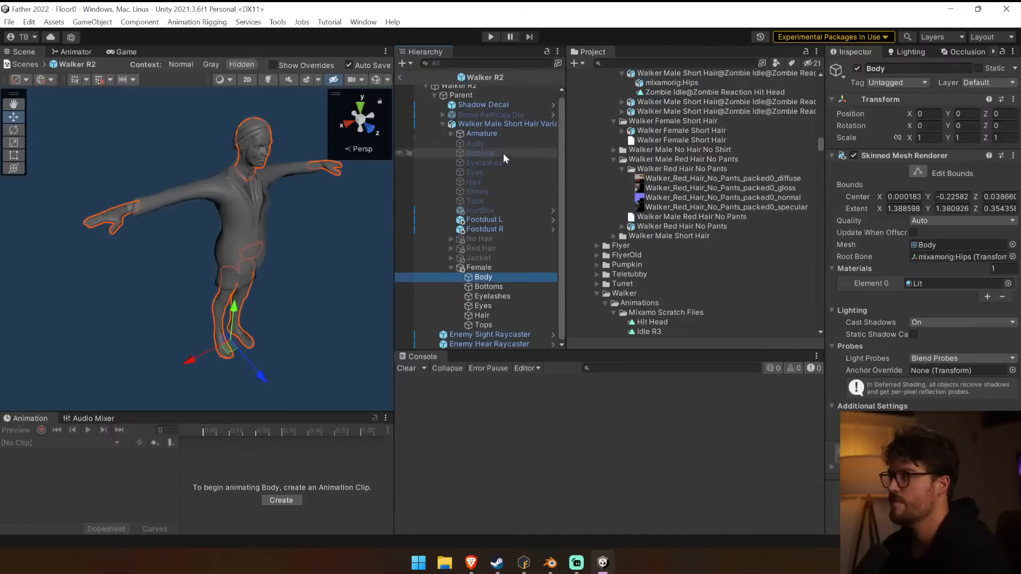
{"action": "left_click", "coordinate": [482, 133]}
{"action": "left_click_drag", "start_coordinate": [191, 414], "coordinate": [198, 382]}
{"action": "left_click_drag", "start_coordinate": [395, 389], "coordinate": [534, 373]}
{"action": "right_click_drag", "start_coordinate": [496, 324], "coordinate": [472, 247]}
{"action": "left_click", "coordinate": [90, 401]}
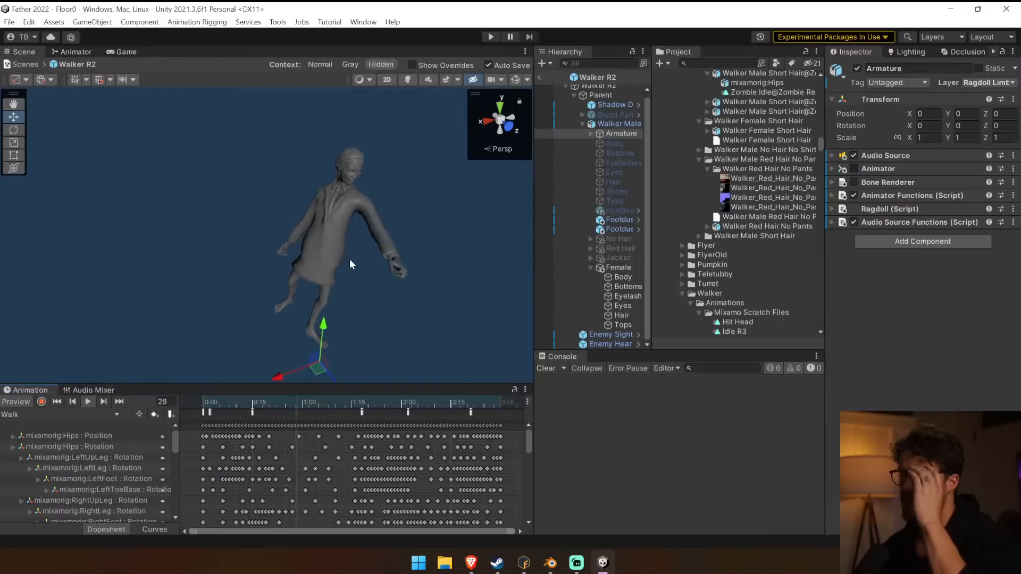
Examine the female walker's mesh deformation from several angles during the Walk animation.
{"action": "left_click_drag", "start_coordinate": [333, 230], "coordinate": [260, 203], "text": "alt"}
{"action": "mouse_move", "coordinate": [261, 202]}
{"action": "middle_mouse_down"}
{"action": "mouse_move", "coordinate": [348, 213]}
{"action": "mouse_move", "coordinate": [250, 200]}
{"action": "middle_mouse_up"}
{"action": "left_click_drag", "start_coordinate": [338, 195], "coordinate": [279, 176], "text": "alt"}
{"action": "scroll", "coordinate": [279, 175], "scroll_direction": "up", "scroll_amount": 3}
{"action": "middle_click_drag", "start_coordinate": [319, 213], "coordinate": [275, 207]}
{"action": "mouse_move", "coordinate": [382, 197]}
{"action": "right_mouse_down"}
{"action": "mouse_move", "coordinate": [222, 182]}
{"action": "mouse_move", "coordinate": [475, 190]}
{"action": "mouse_move", "coordinate": [374, 214]}
{"action": "right_mouse_up"}
{"action": "scroll", "coordinate": [405, 190], "scroll_direction": "up", "scroll_amount": 2}
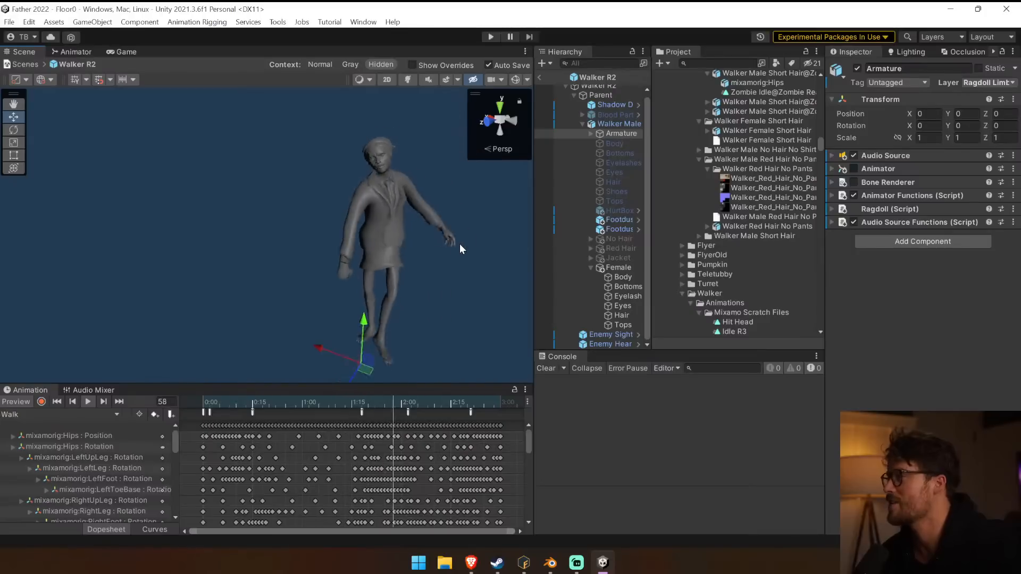
{"action": "right_click_drag", "start_coordinate": [460, 245], "coordinate": [399, 261]}
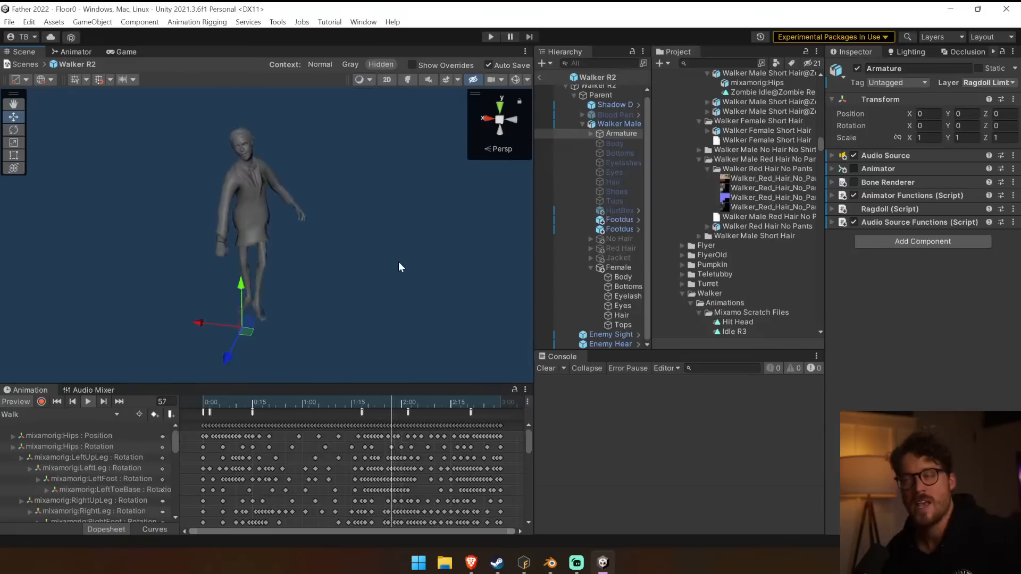
{"action": "scroll", "coordinate": [205, 201], "scroll_direction": "up", "scroll_amount": 3}
{"action": "middle_click_drag", "start_coordinate": [206, 200], "coordinate": [357, 179]}
{"action": "right_click_drag", "start_coordinate": [357, 178], "coordinate": [451, 148]}
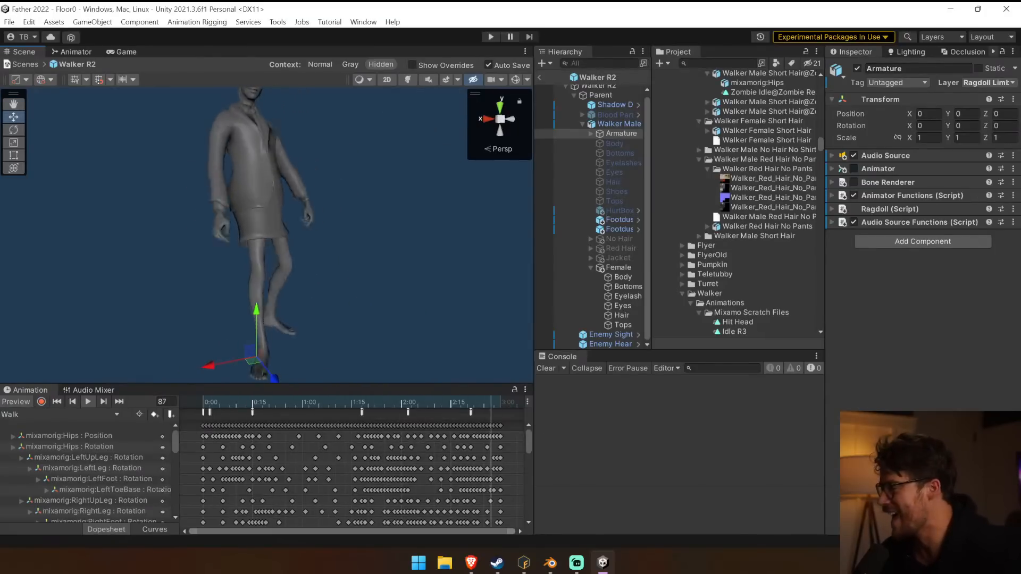
Switch to Mixamo Fuse and examine the original female walker's jacket, skirt, legs and overall figure.
{"action": "left_click", "coordinate": [553, 571]}
{"action": "left_click", "coordinate": [603, 508]}
{"action": "mouse_move", "coordinate": [582, 572]}
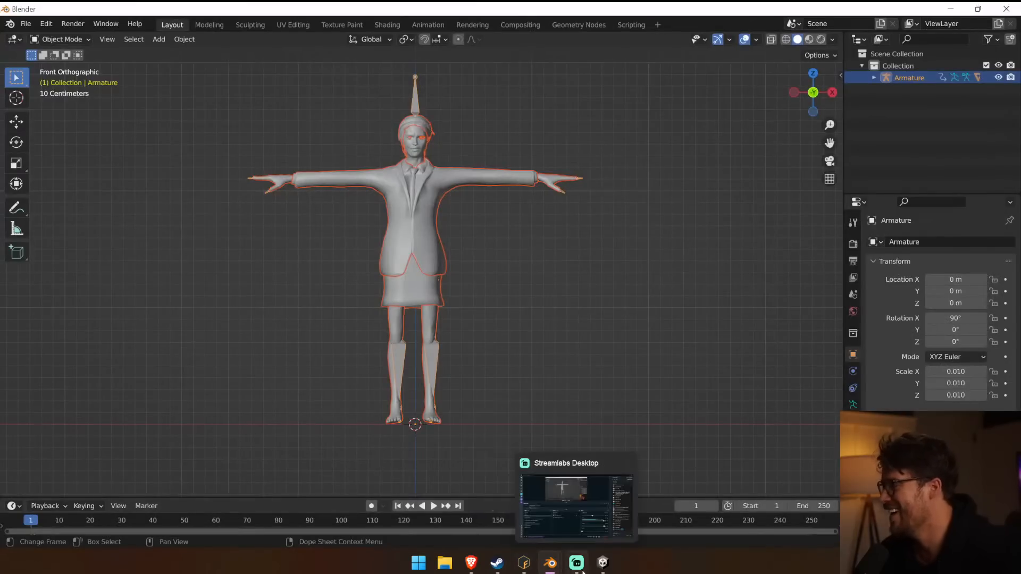
{"action": "left_click", "coordinate": [524, 564]}
{"action": "scroll", "coordinate": [391, 375], "scroll_direction": "up", "scroll_amount": 5}
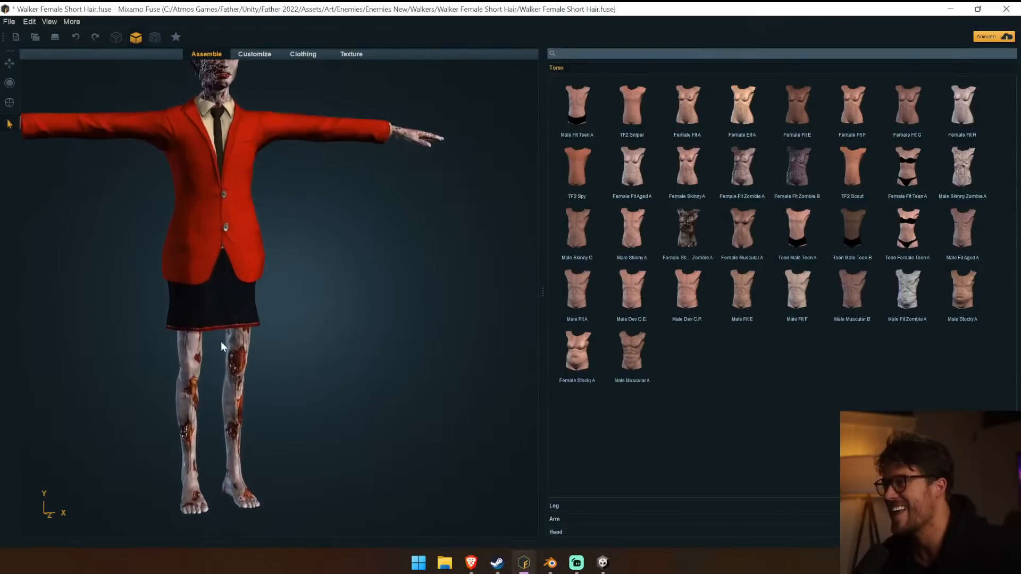
{"action": "scroll", "coordinate": [425, 269], "scroll_direction": "up", "scroll_amount": 3}
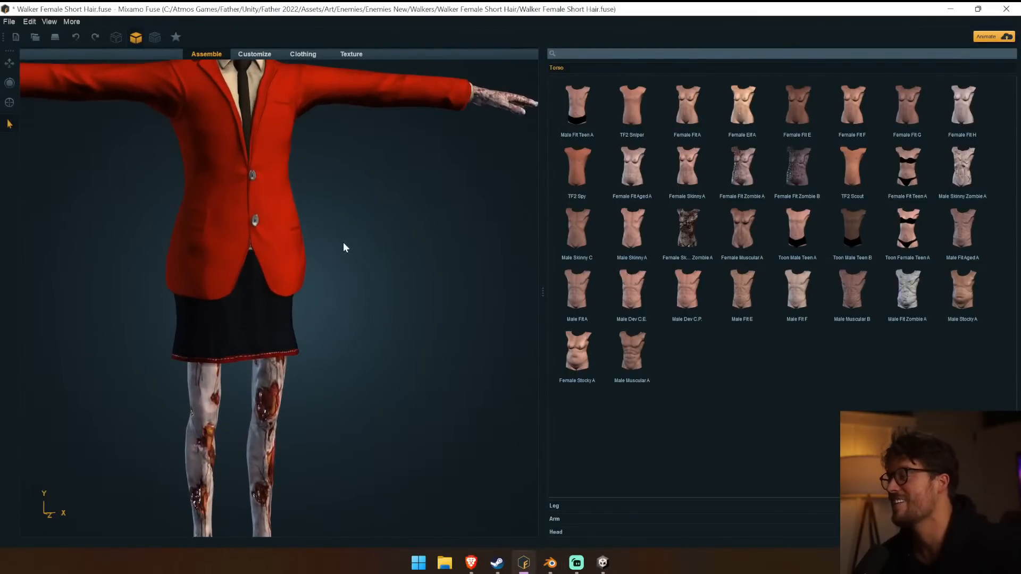
{"action": "scroll", "coordinate": [343, 244], "scroll_direction": "down", "scroll_amount": 5}
{"action": "scroll", "coordinate": [337, 277], "scroll_direction": "up", "scroll_amount": 3}
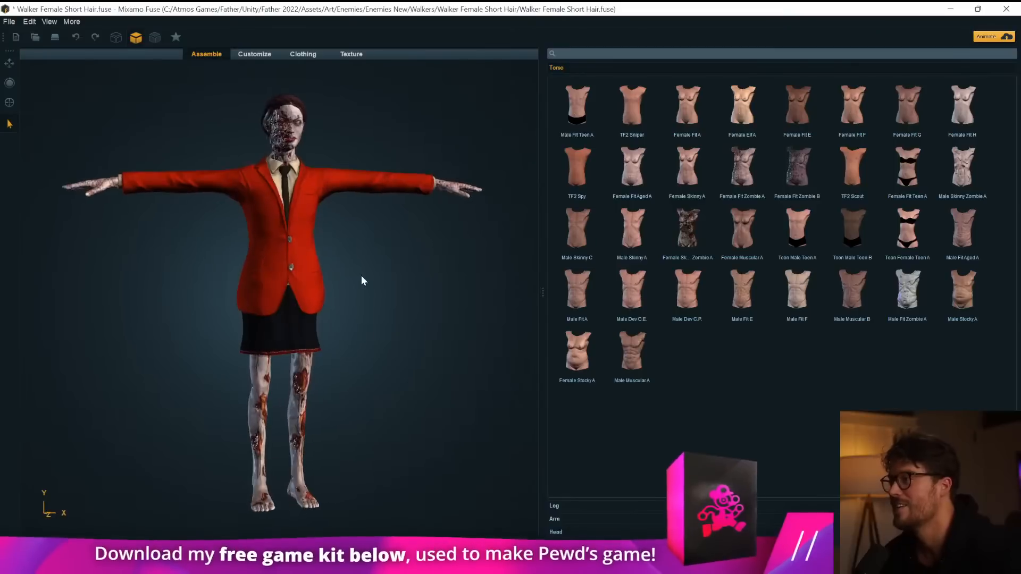
{"action": "mouse_move", "coordinate": [340, 276]}
{"action": "left_mouse_down"}
{"action": "mouse_move", "coordinate": [104, 276]}
{"action": "mouse_move", "coordinate": [346, 269]}
{"action": "left_mouse_up"}
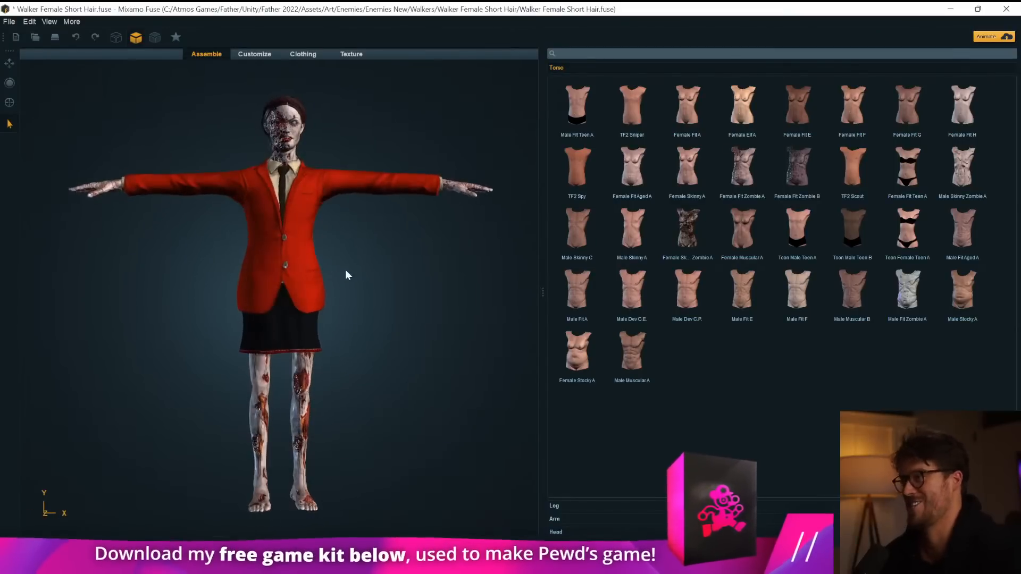